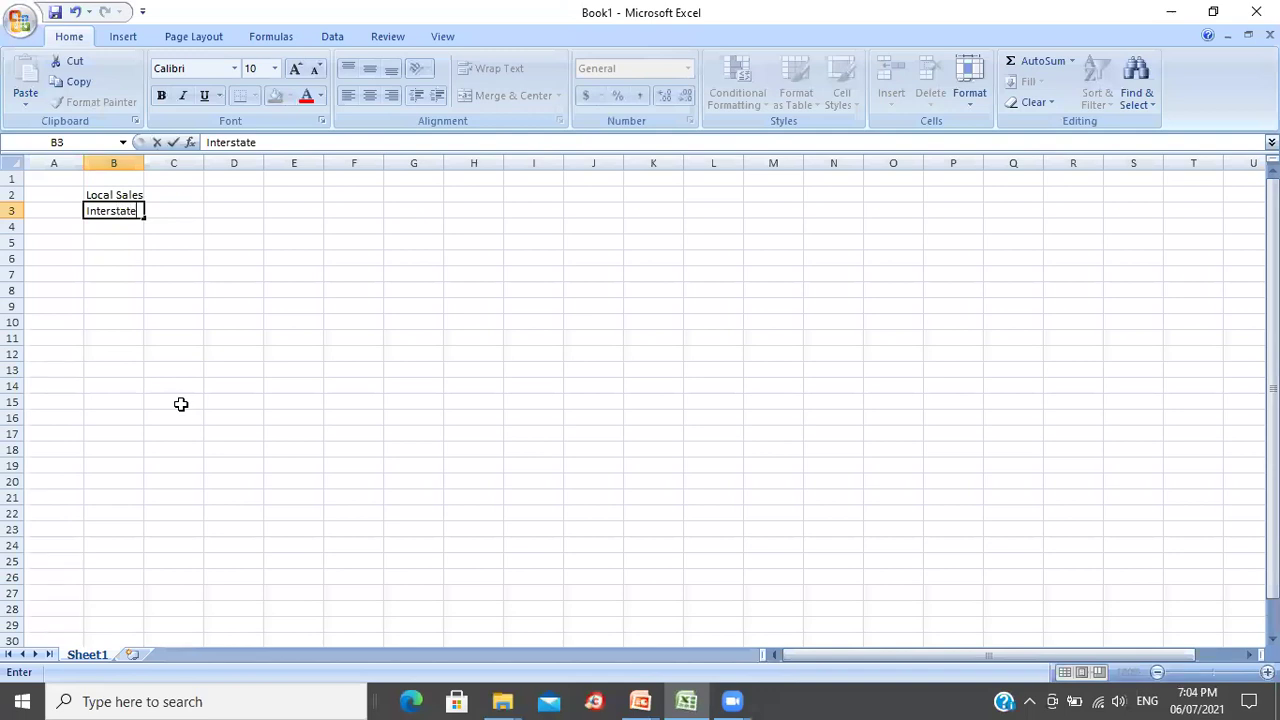
# Step: Complete the "Interstate Sales" label in B3 and enter "Exports" in B4
pyautogui.write('Sales')
pyautogui.press('Return')
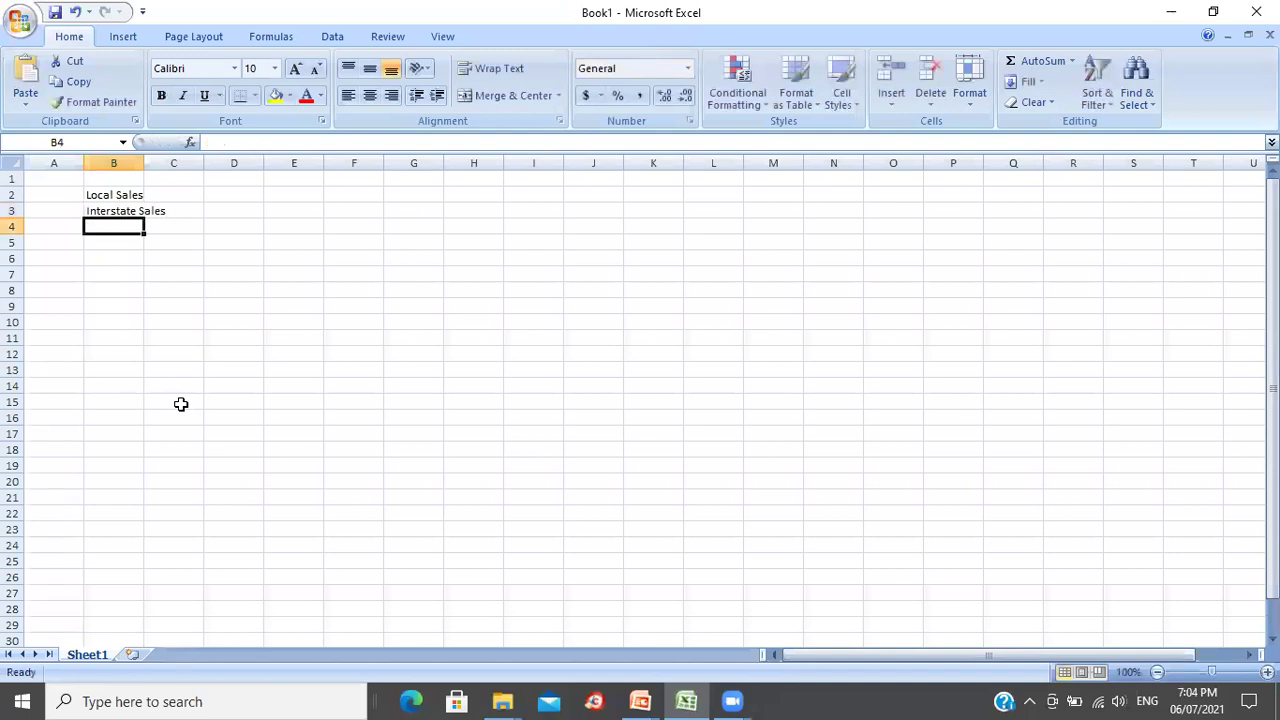
pyautogui.write('Exports')
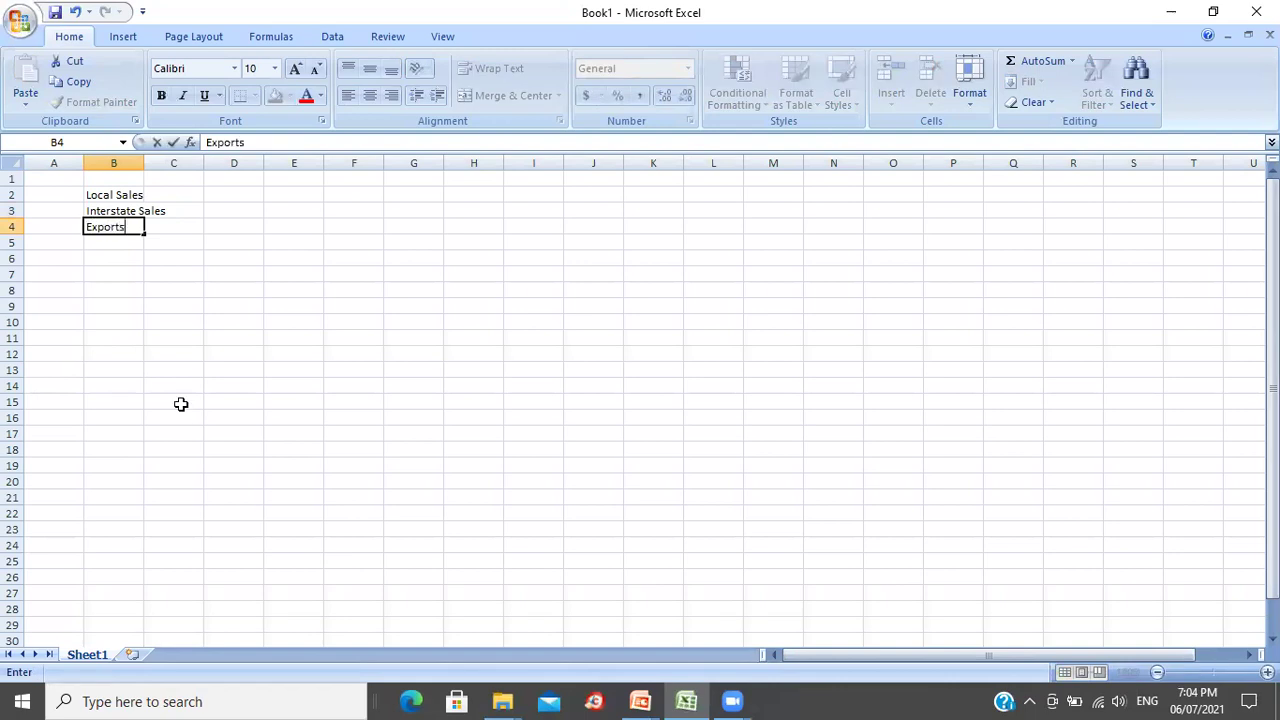
pyautogui.press('Return')
pyautogui.press('Return')
pyautogui.press('Return')
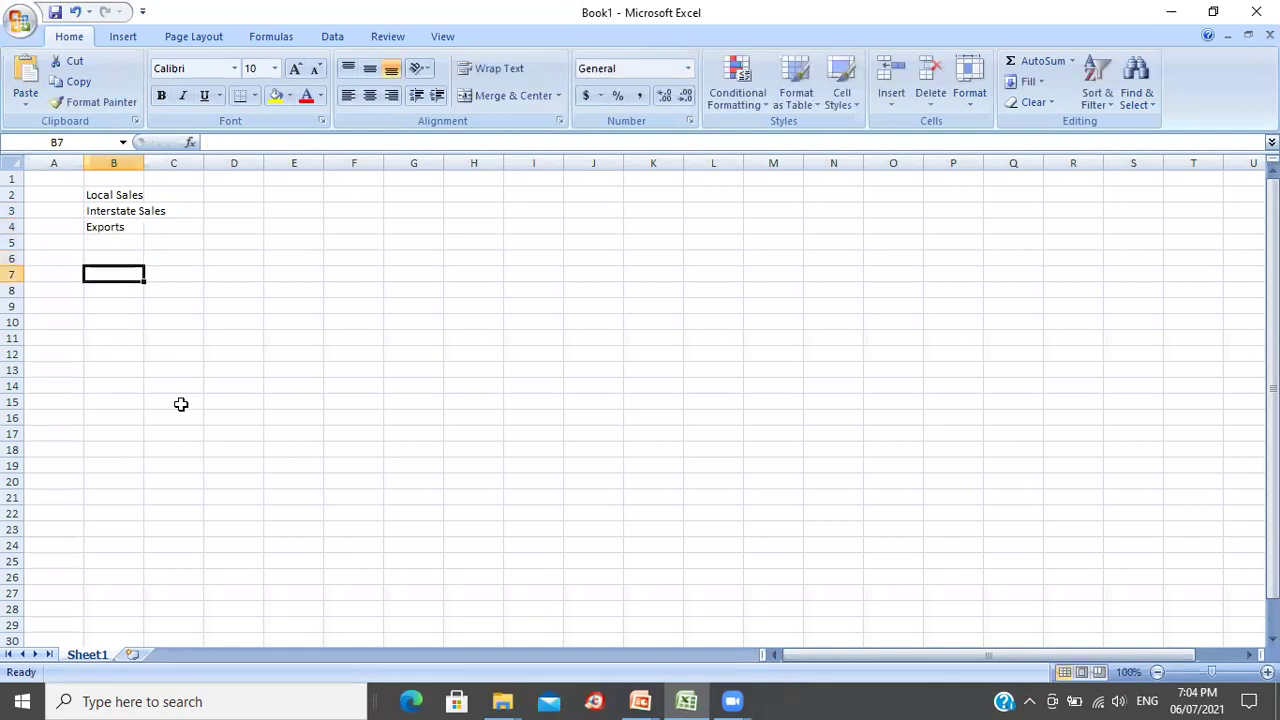
# Step: Enter "Transportation Charges" in D2 on the Local Sales row
pyautogui.press('Up')
pyautogui.press('Up')
pyautogui.press('Up')
pyautogui.press('Up')
pyautogui.press('Up')
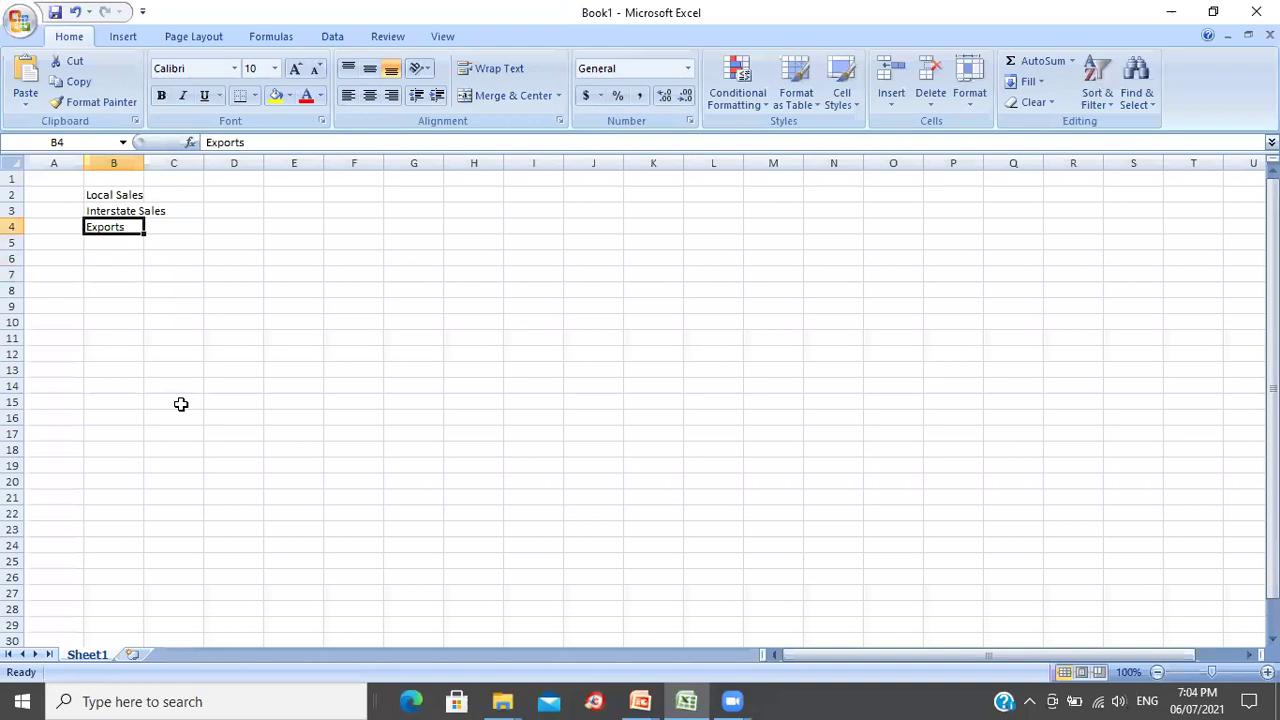
pyautogui.press('Right')
pyautogui.press('Right')
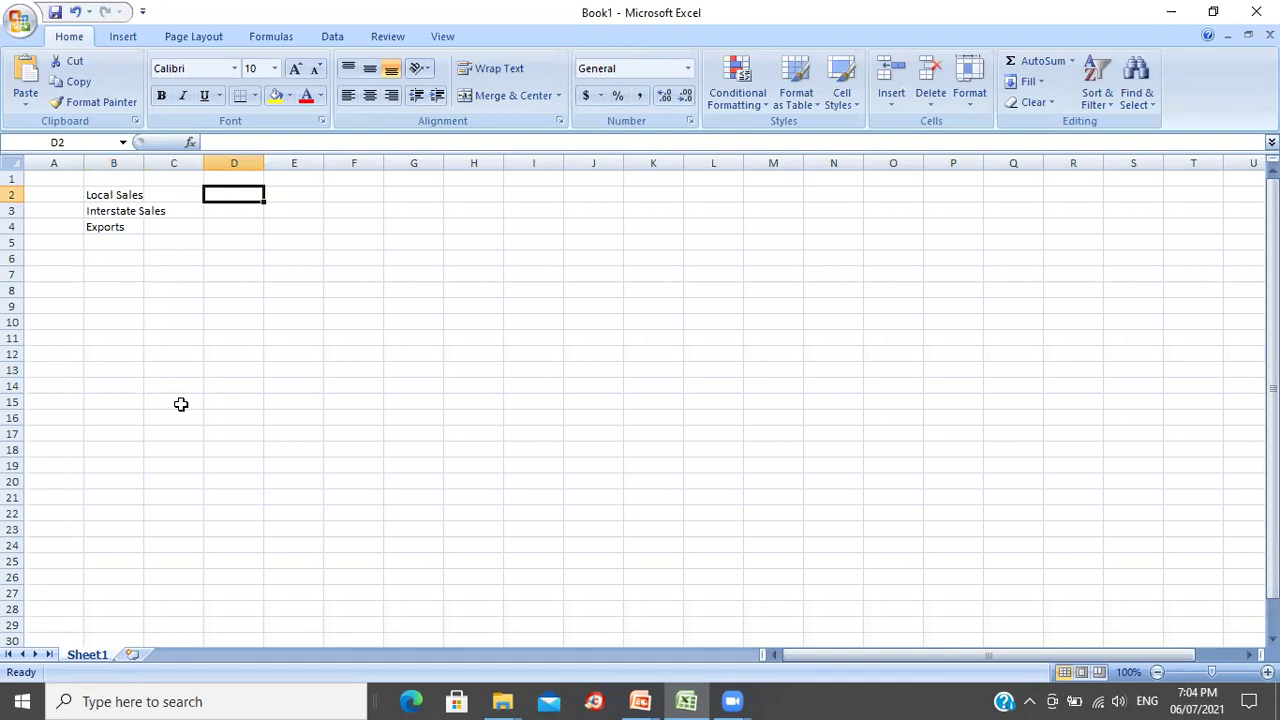
pyautogui.write('T')
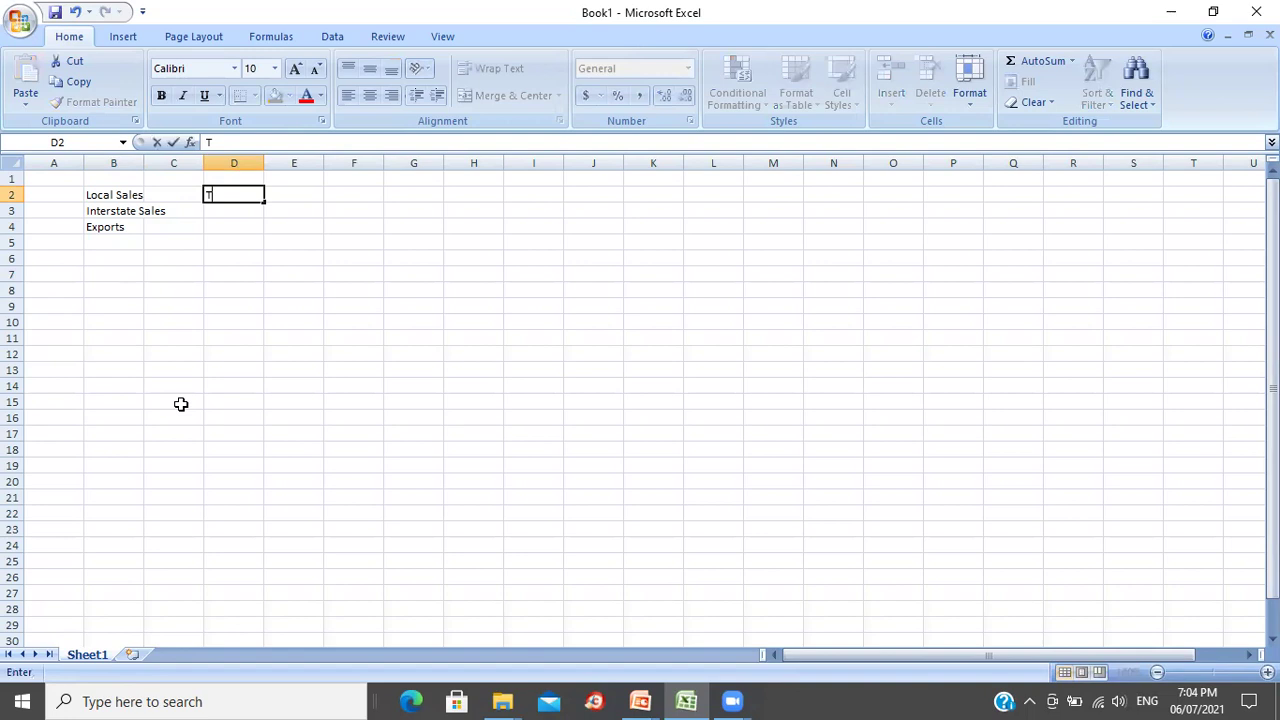
pyautogui.write('ransporta')
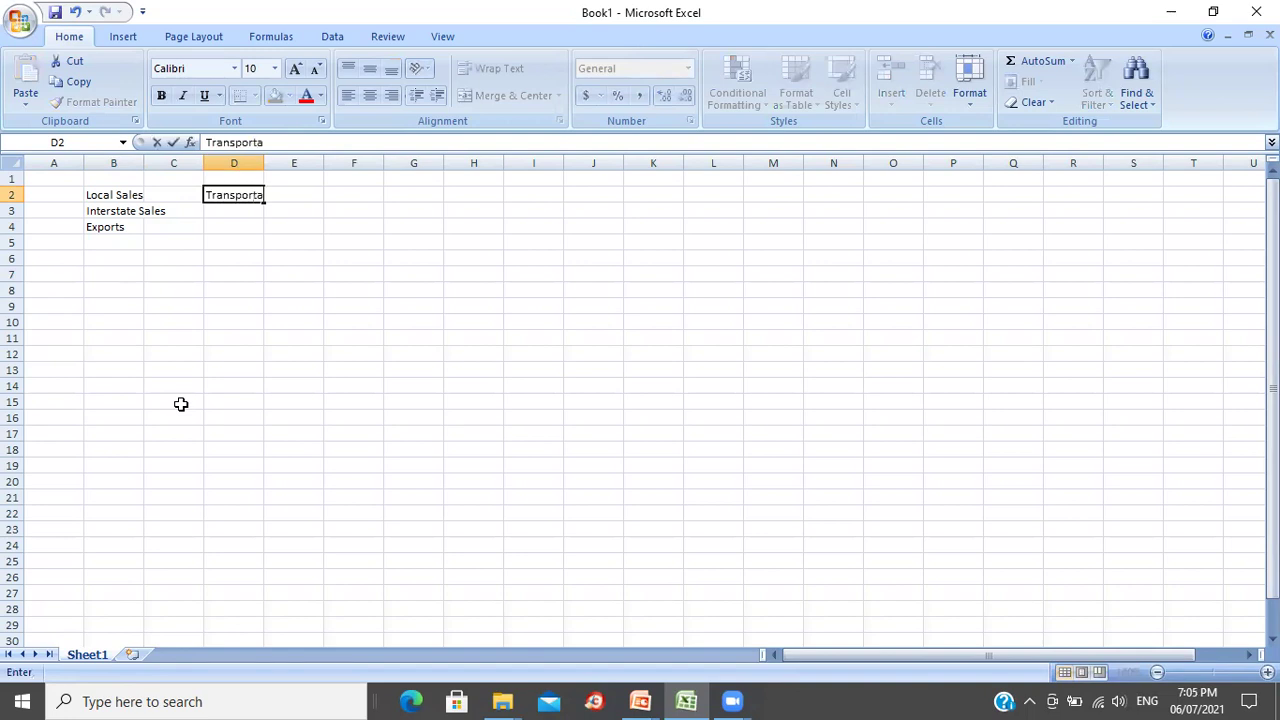
pyautogui.write('tion Charges')
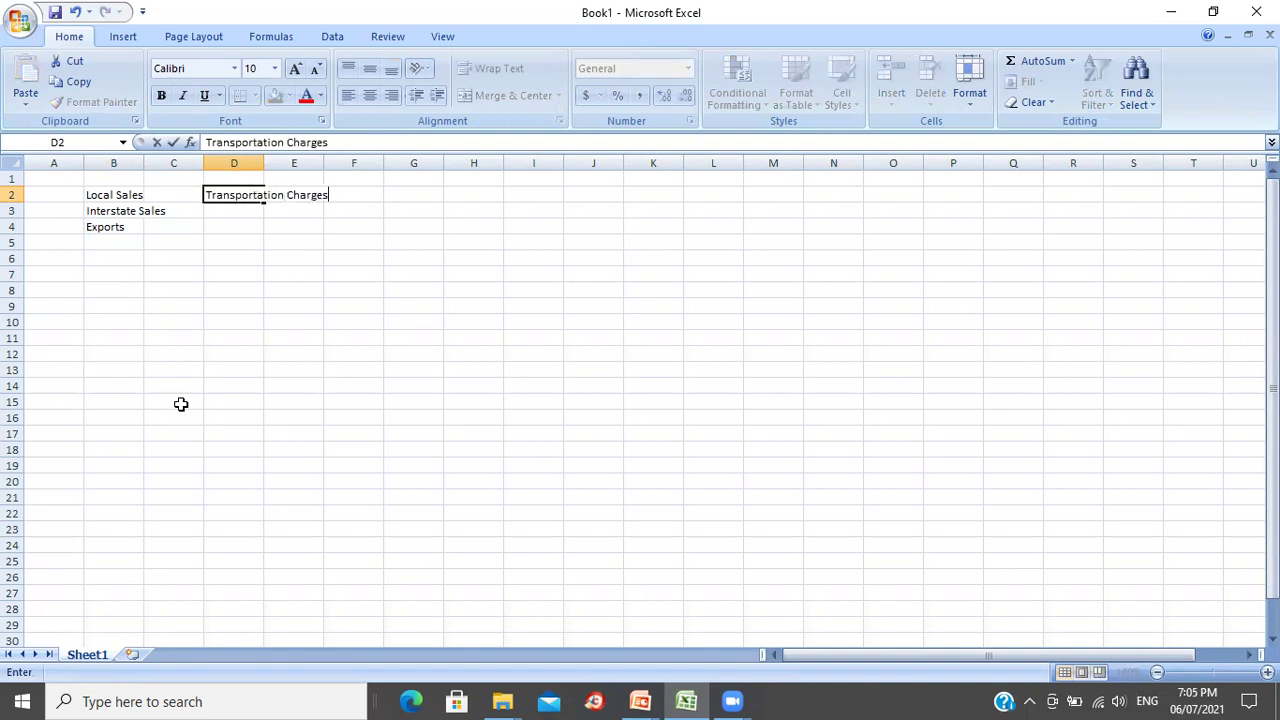
# Step: Add "Handling charges" in E2 and "Insurance" in F2 for Local Sales
pyautogui.press('Tab')
pyautogui.write('Handling charges')
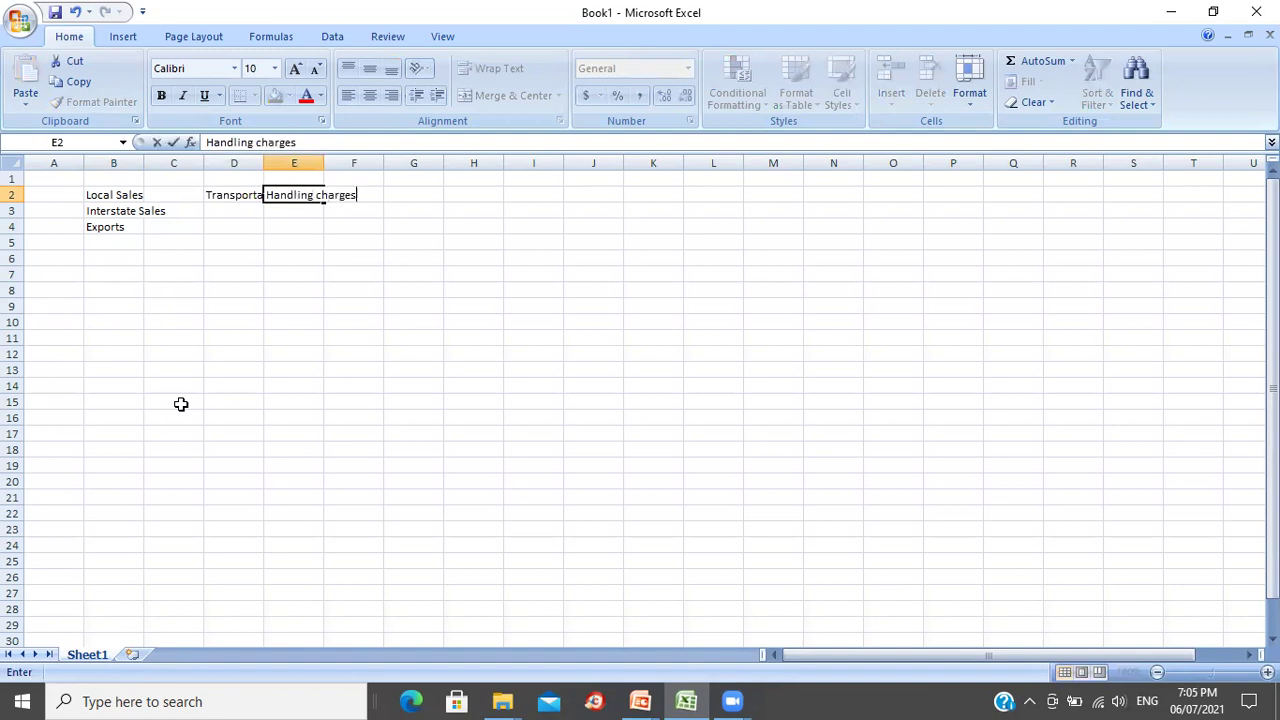
pyautogui.press('Tab')
pyautogui.write('Insurance')
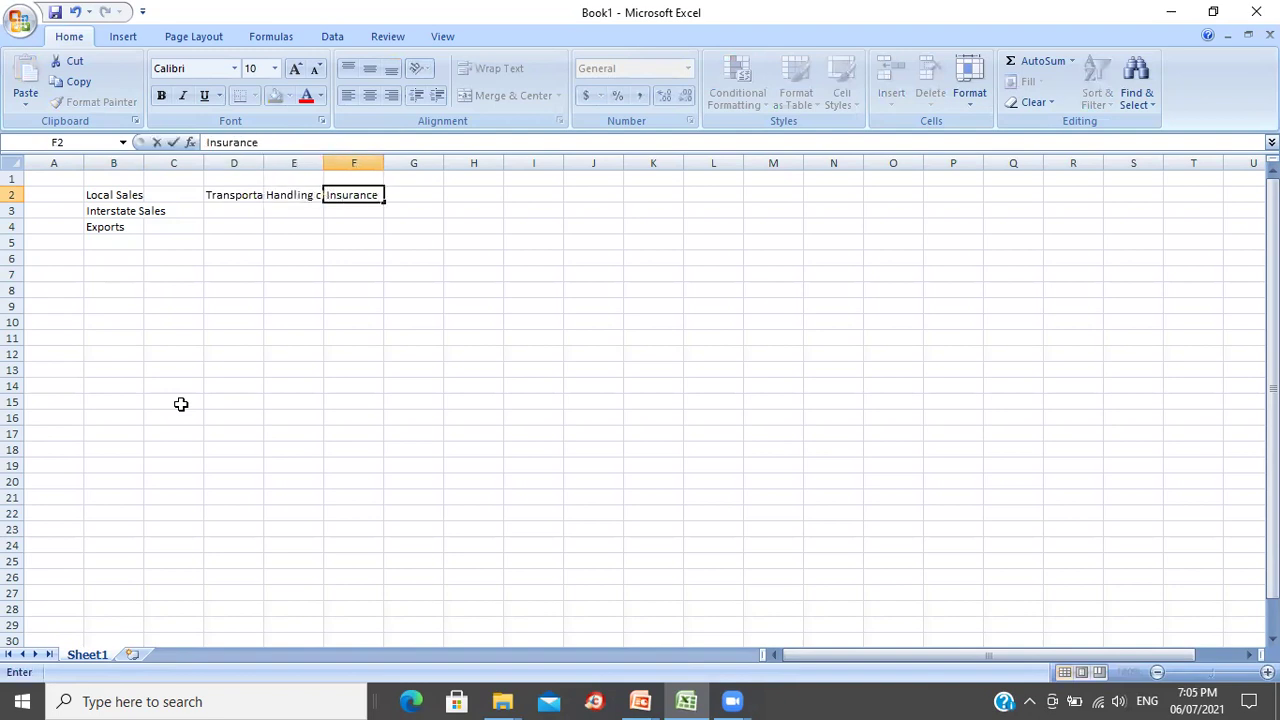
pyautogui.press('Tab')
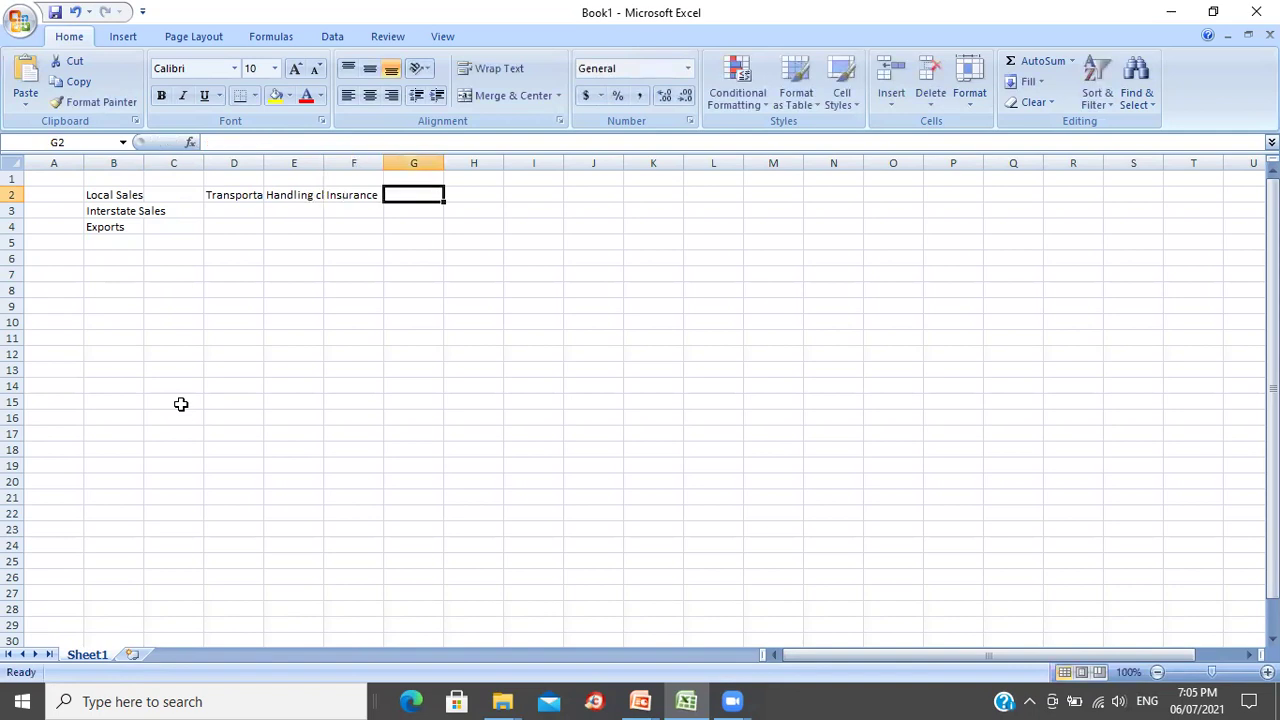
# Step: Complete the Local Sales row with "CGST" in G2, "SGST" in H2 and "Roundoff" in I2
pyautogui.write('CGST')
pyautogui.press('Tab')
pyautogui.write('SGTS')
pyautogui.press('BackSpace')
pyautogui.press('BackSpace')
pyautogui.write('ST')
pyautogui.press('Tab')
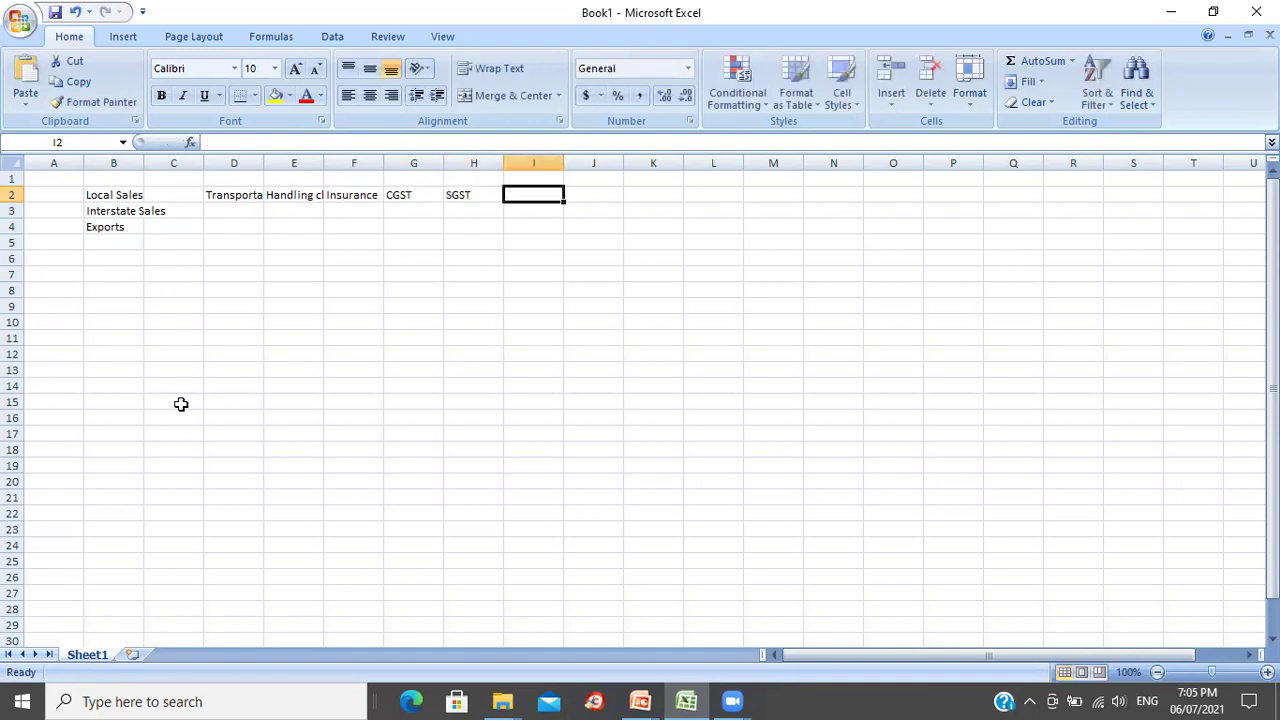
pyautogui.write('Roundoff')
pyautogui.press('Return')
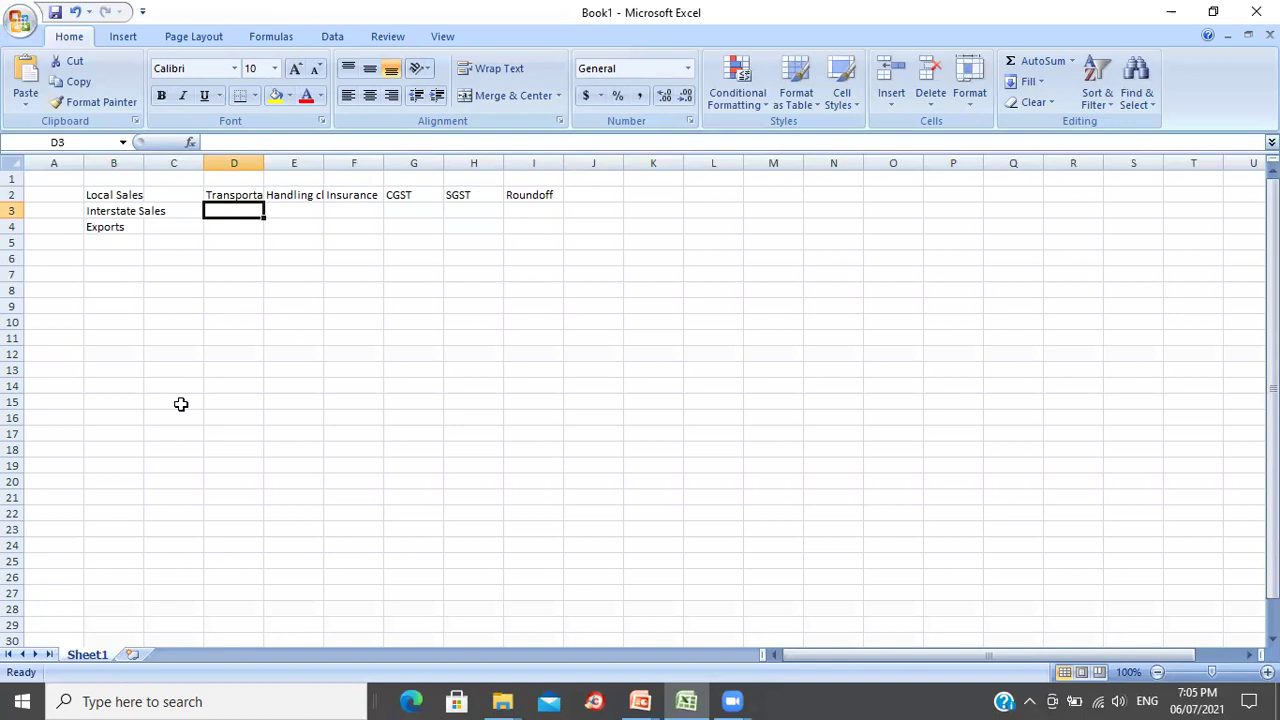
# Step: Copy the transportation, handling and insurance labels from D2:F2 into D3:F3 for Interstate Sales
pyautogui.press('Up')
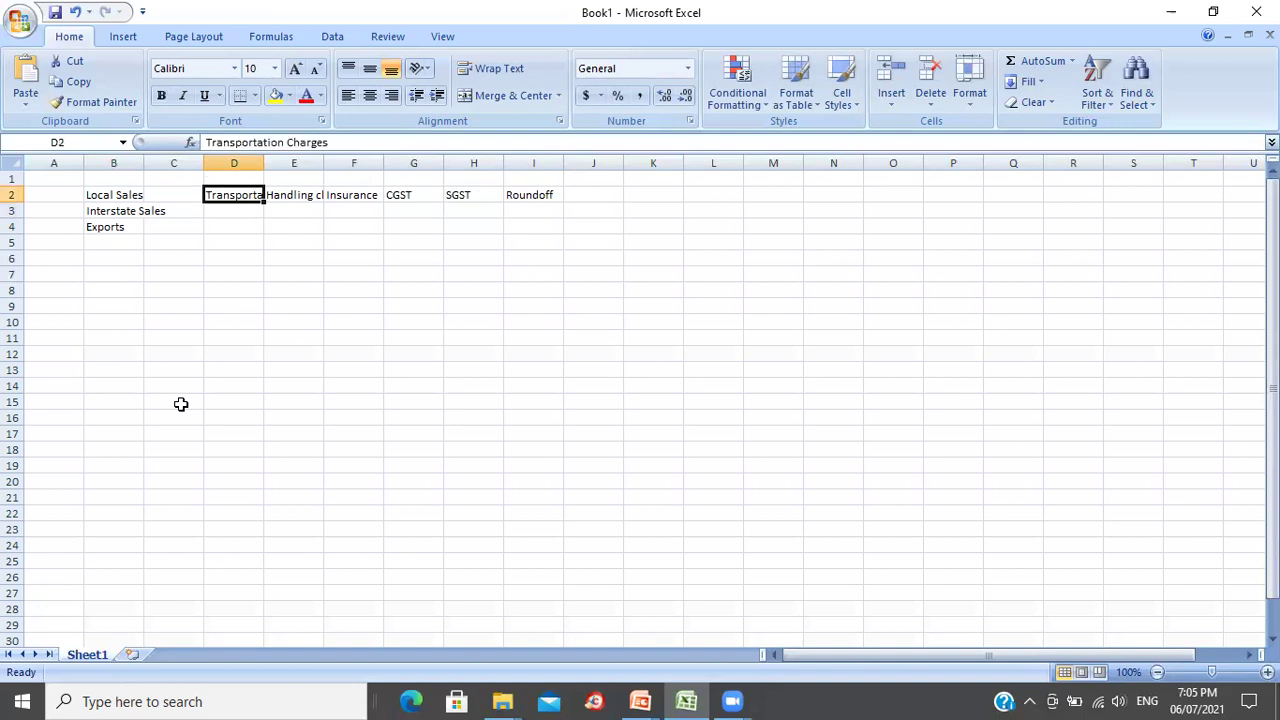
pyautogui.hotkey('shift', 'Right')
pyautogui.hotkey('shift', 'Right')
pyautogui.hotkey('ctrl', 'c')
pyautogui.press('Down')
pyautogui.hotkey('ctrl', 'v')
pyautogui.press('Escape')
# Step: Complete the Interstate Sales row with "IGST" in G3 and "Roundoff" in H3
pyautogui.press('Right')
pyautogui.press('Right')
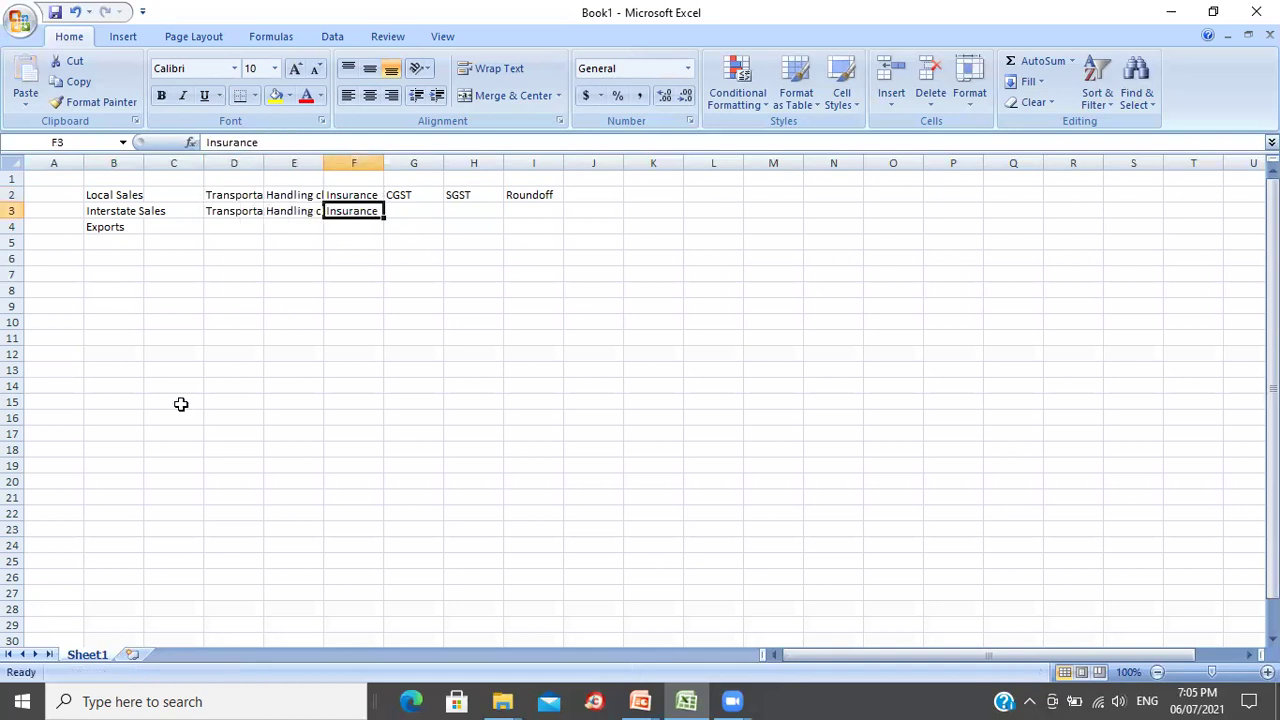
pyautogui.press('Right')
pyautogui.write('IGST')
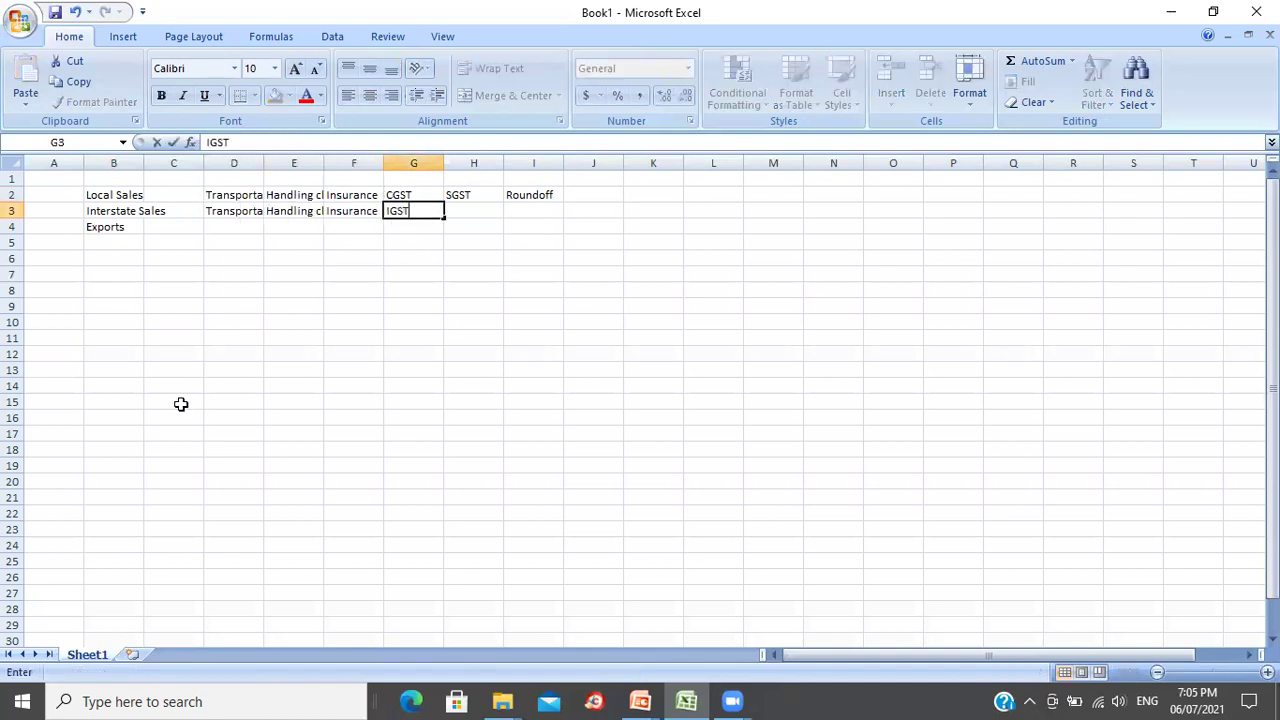
pyautogui.press('Tab')
pyautogui.write('Ro')
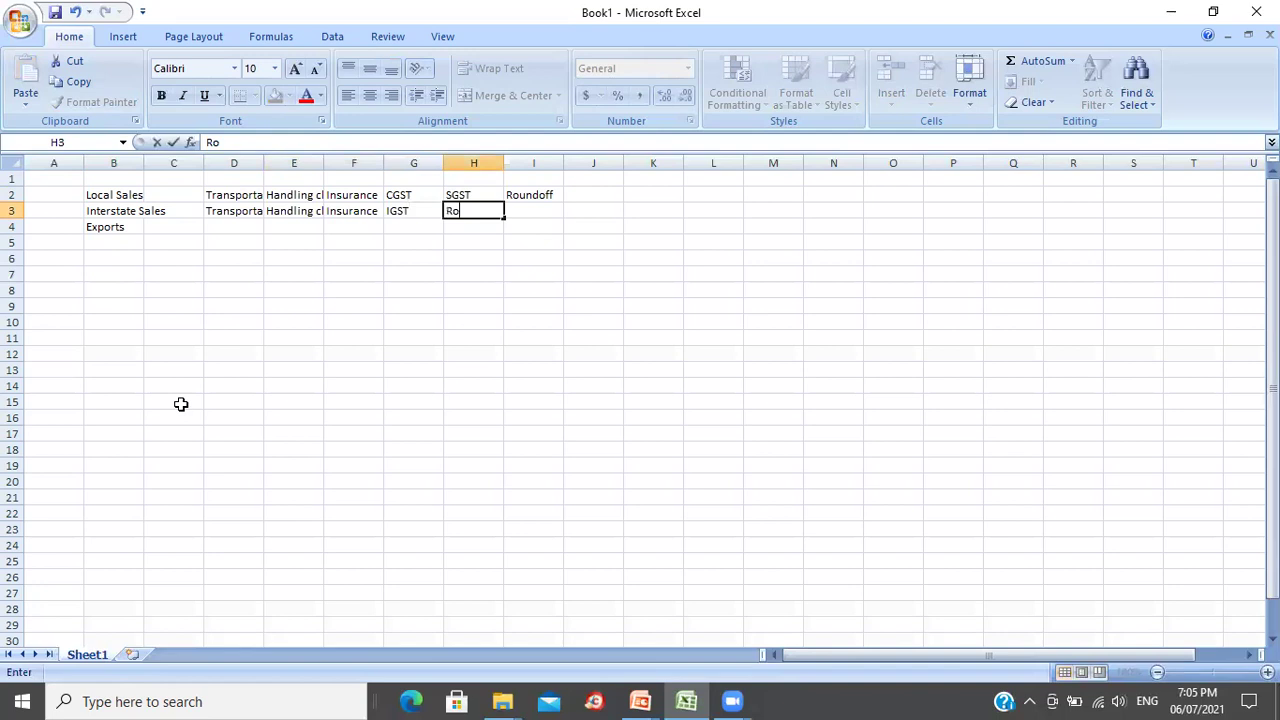
pyautogui.write('undoff')
pyautogui.press('Return')
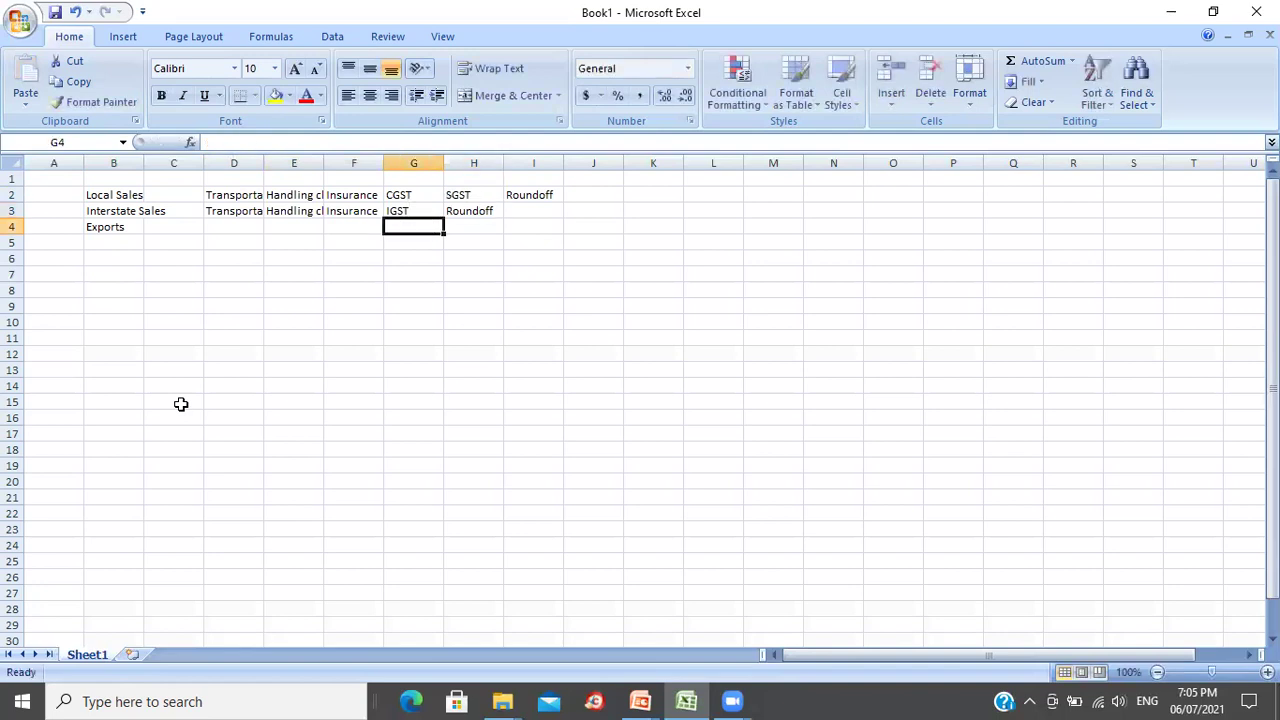
# Step: Enter "Clearing charges" in D4 and "Dockyard charges" in E4 for Exports
pyautogui.press('Left')
pyautogui.press('Left')
pyautogui.press('Left')
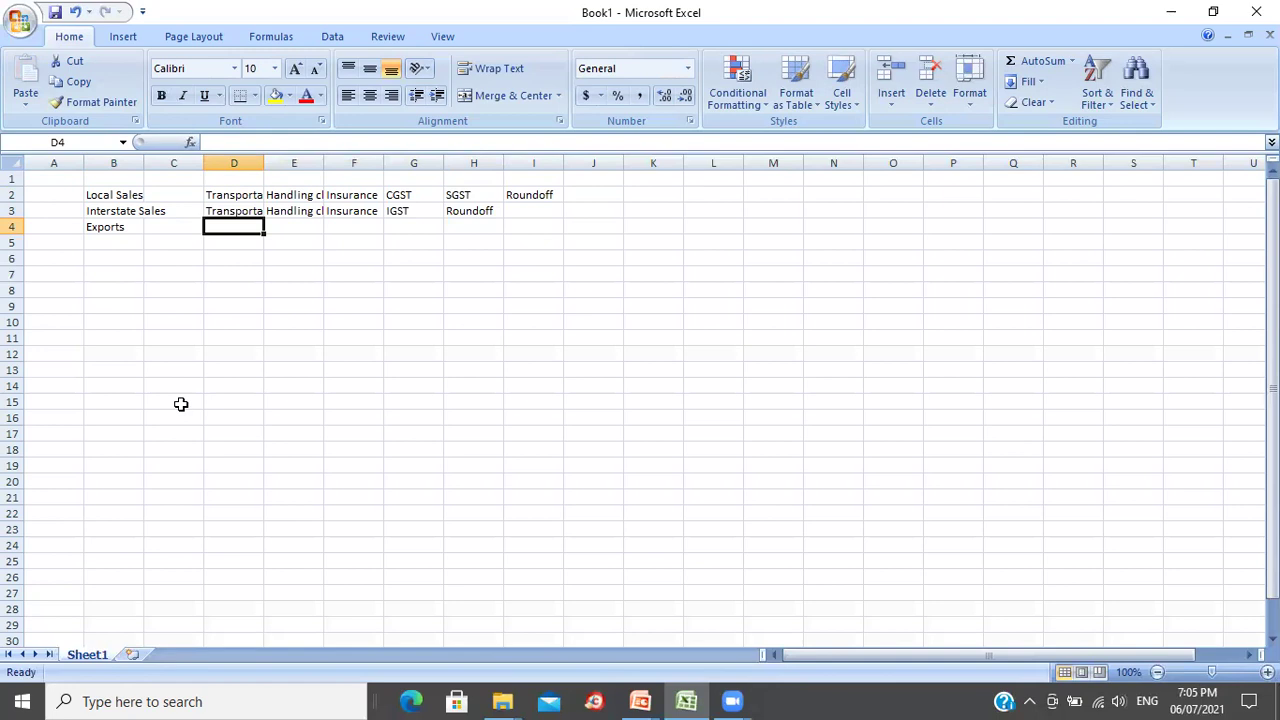
pyautogui.write('Clearing charges')
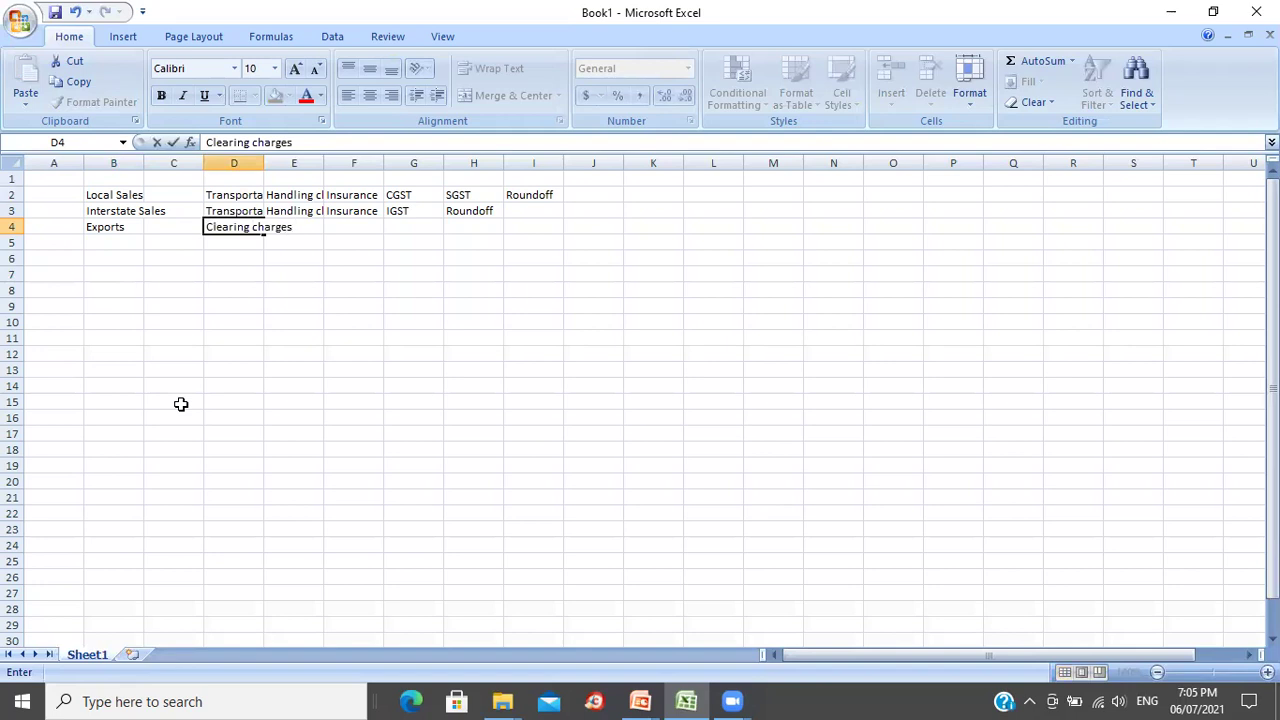
pyautogui.press('Tab')
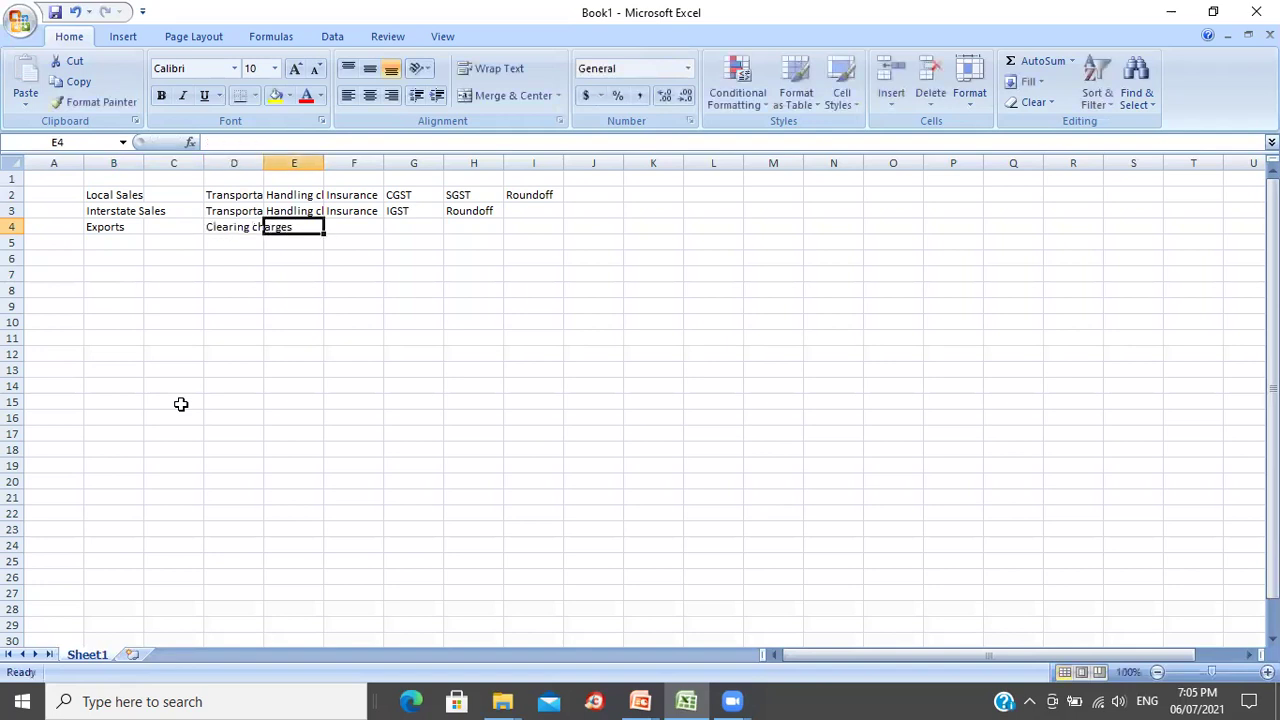
pyautogui.write('Dockyared')
pyautogui.press('BackSpace')
pyautogui.press('BackSpace')
pyautogui.press('BackSpace')
pyautogui.write('rd charges')
pyautogui.press('Tab')
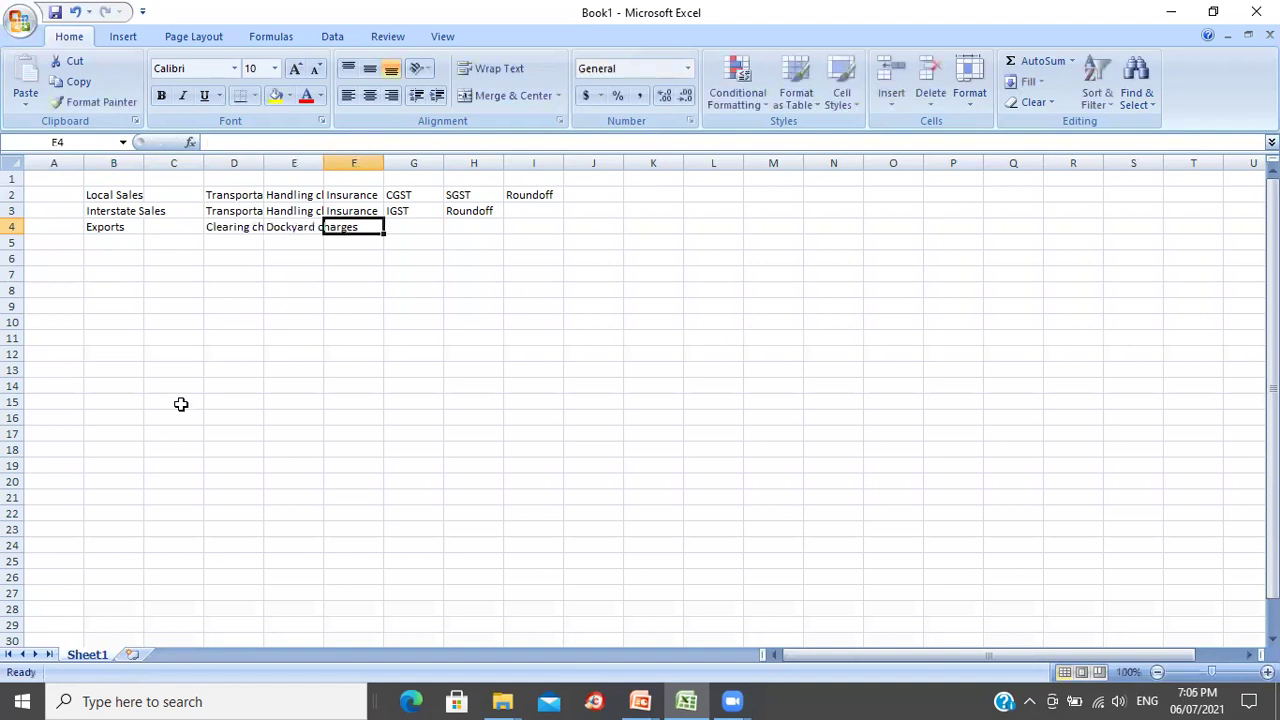
# Step: Add "Insurance" in F4 and "Documentation charges" in G4 on the Exports row
pyautogui.write('Insu')
pyautogui.press('BackSpace')
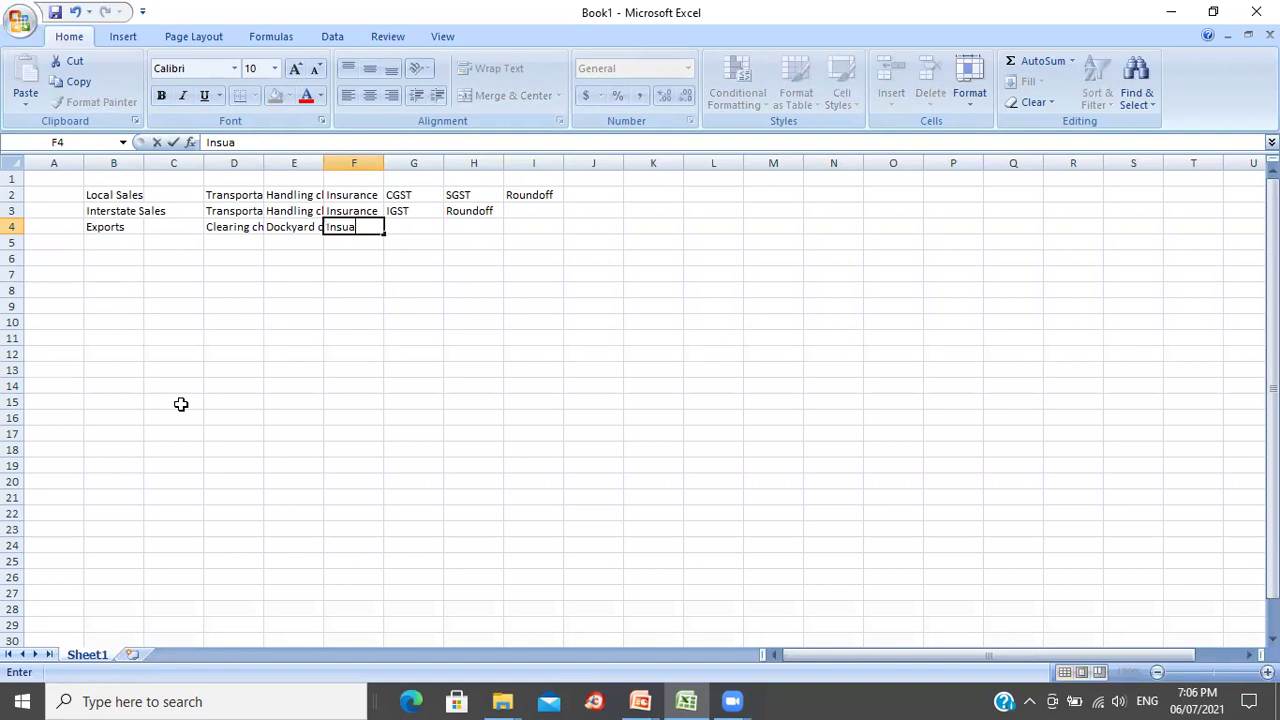
pyautogui.write('rance')
pyautogui.press('Tab')
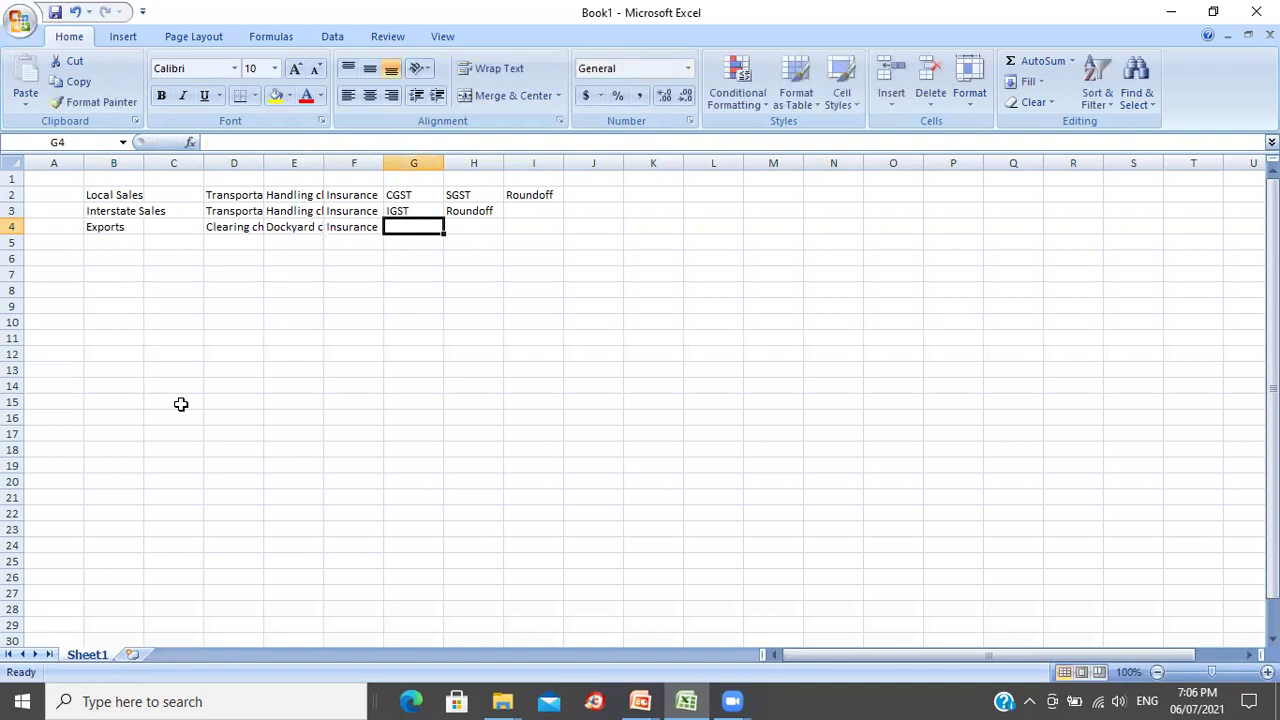
pyautogui.write('Docu')
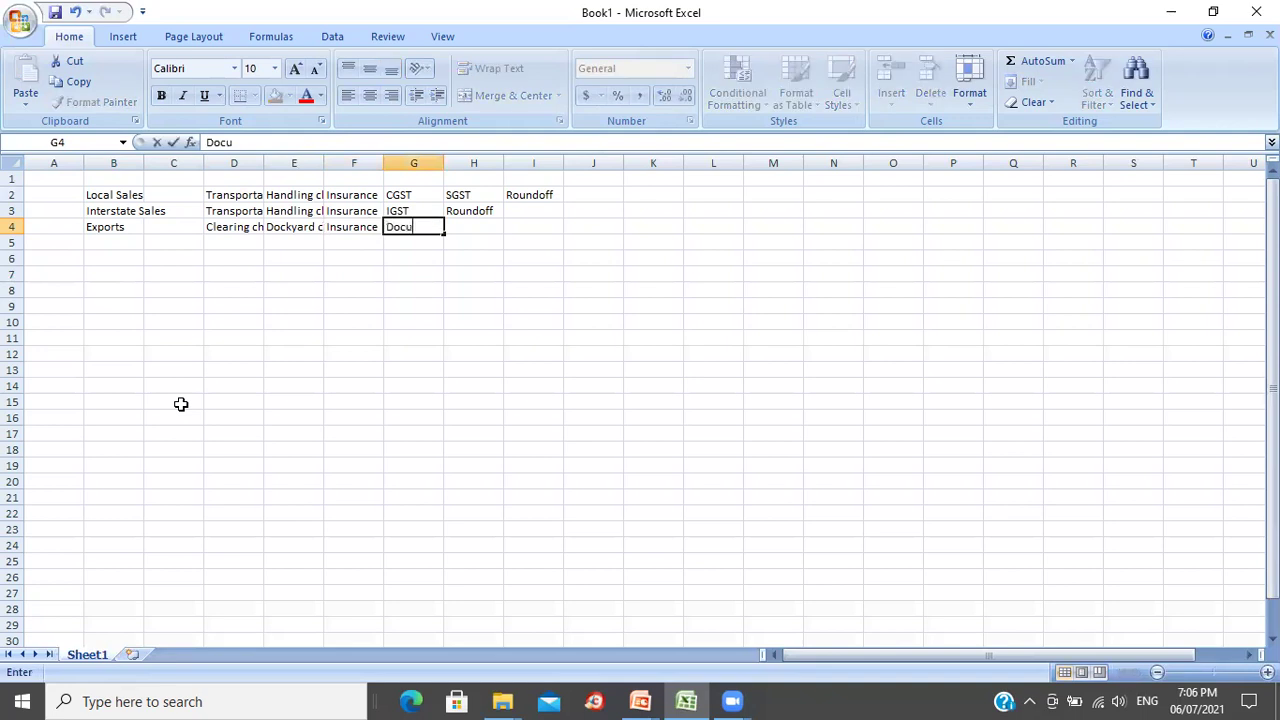
pyautogui.write('mentation charges')
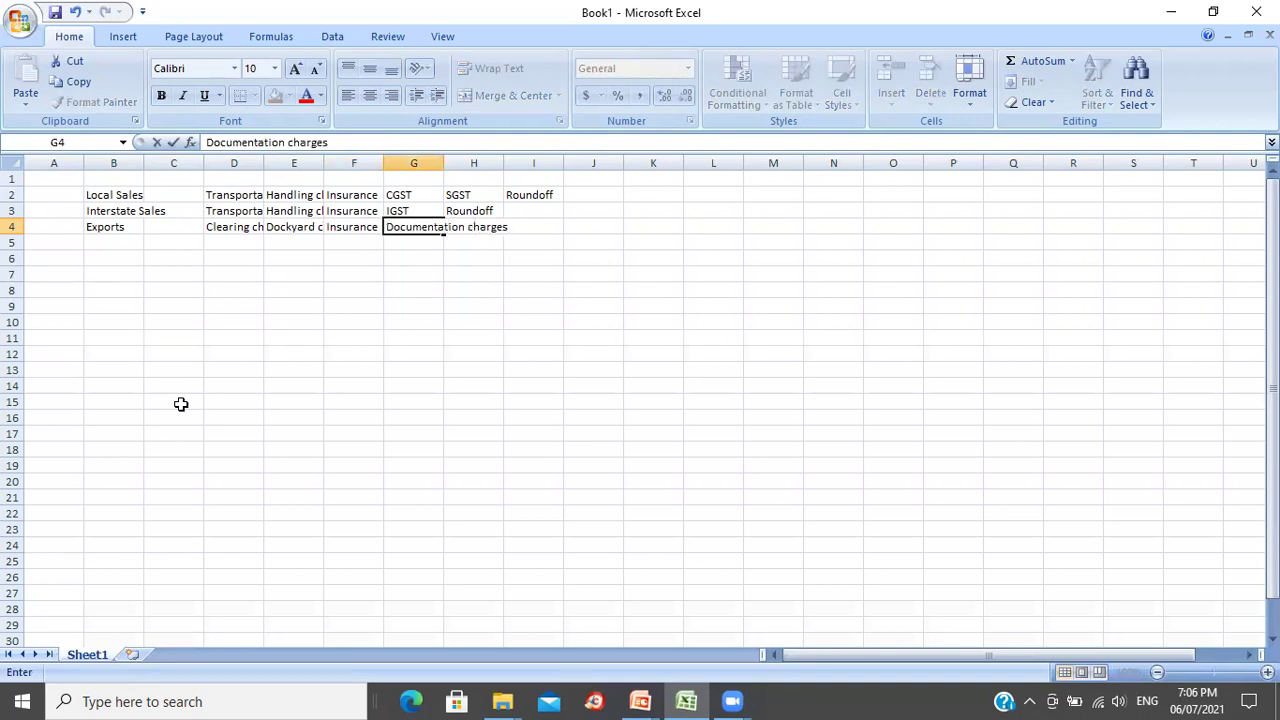
pyautogui.press('Tab')
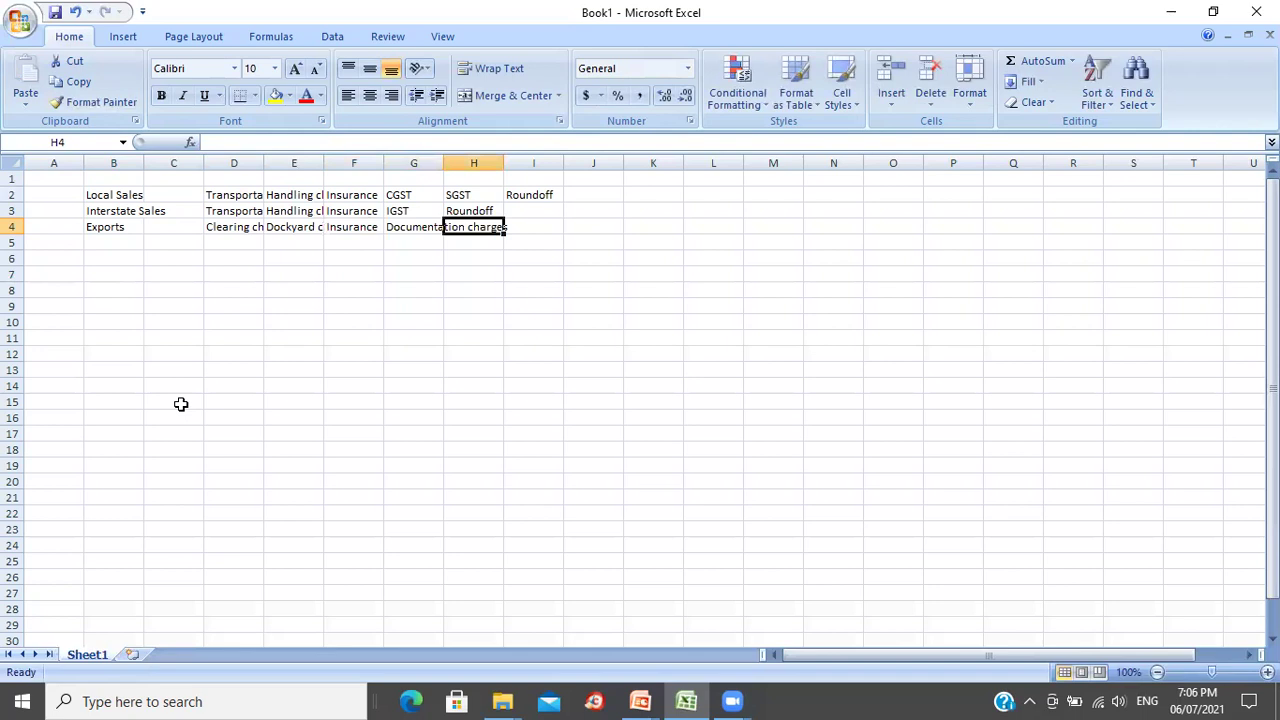
# Step: Complete the Exports row with "IGST" in H4 and "Roundoff" in I4
pyautogui.write('IGST')
pyautogui.press('Tab')
pyautogui.write('Roi')
pyautogui.press('BackSpace')
pyautogui.write('undoff')
pyautogui.press('Return')
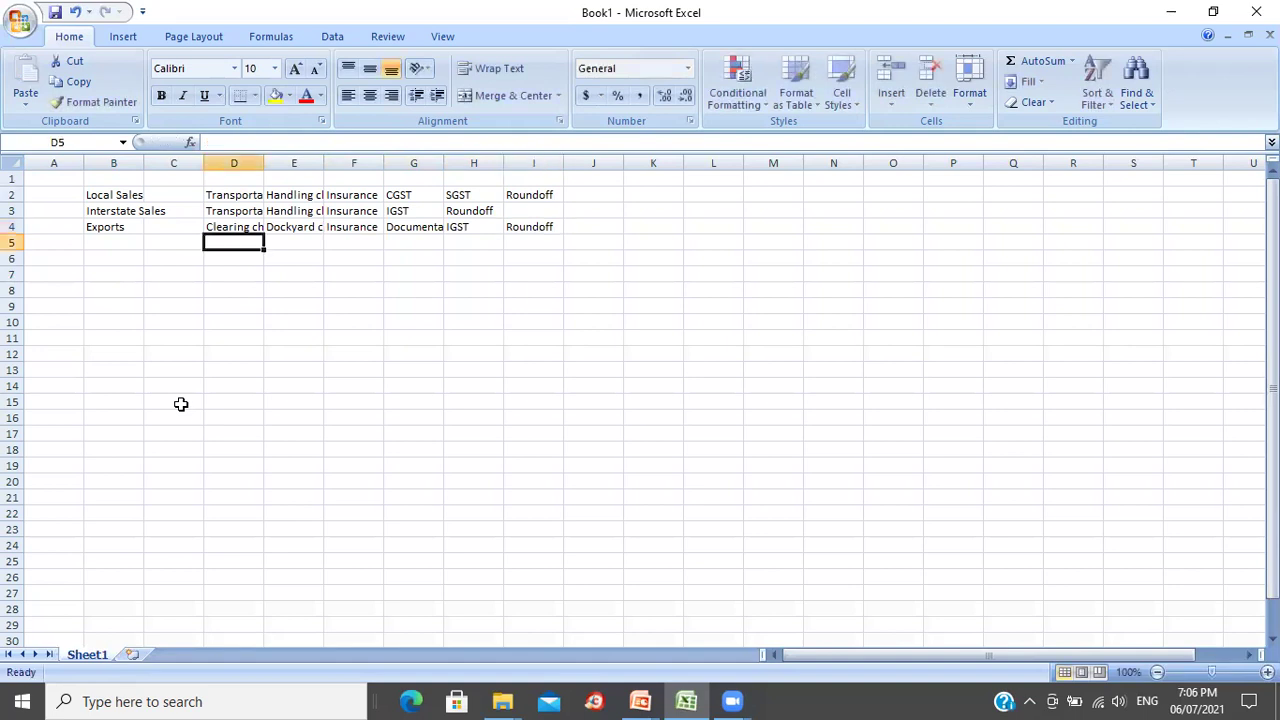
# Step: Widen columns D to G so the charge labels fit fully in their cells
pyautogui.press('Up')
pyautogui.press('Up')
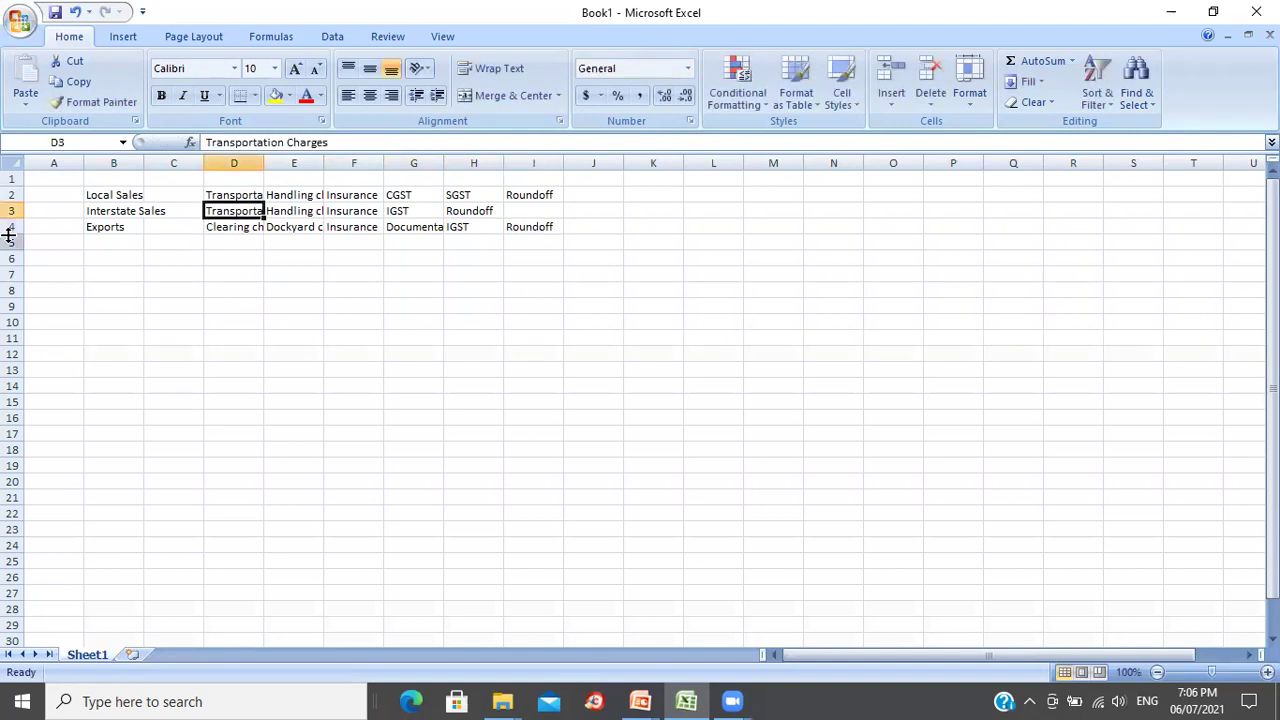
pyautogui.moveTo(263, 166); pyautogui.dragTo(729, 171)
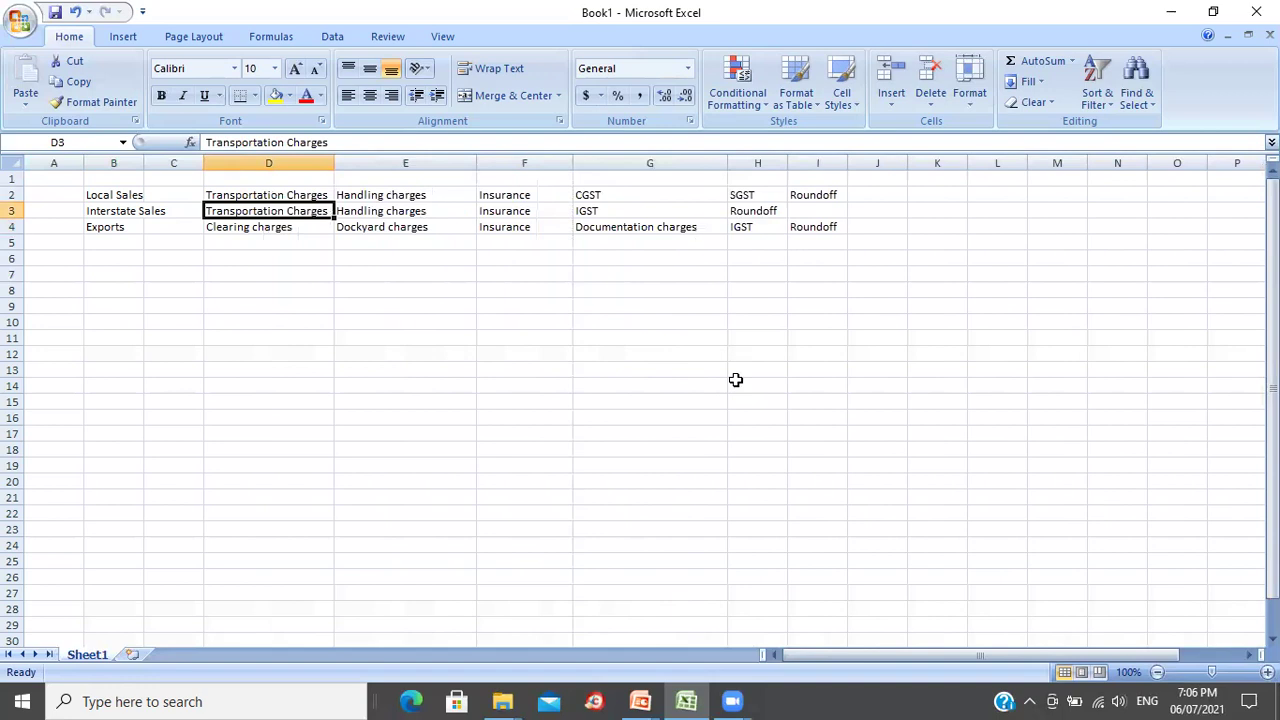
pyautogui.moveTo(334, 166); pyautogui.dragTo(354, 177)
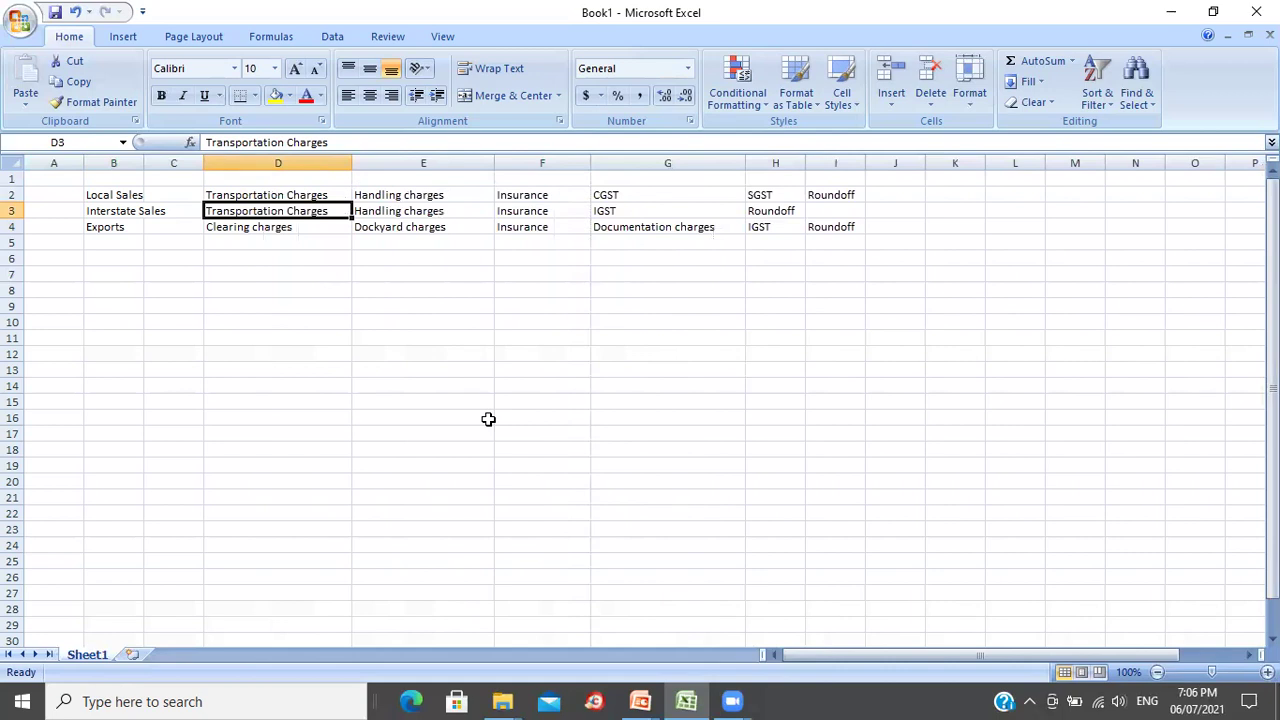
# Step: Enter the heading "1 voucher type - sales" in B1 above the sales categories
pyautogui.press('Up')
pyautogui.press('Left')
pyautogui.press('Left')
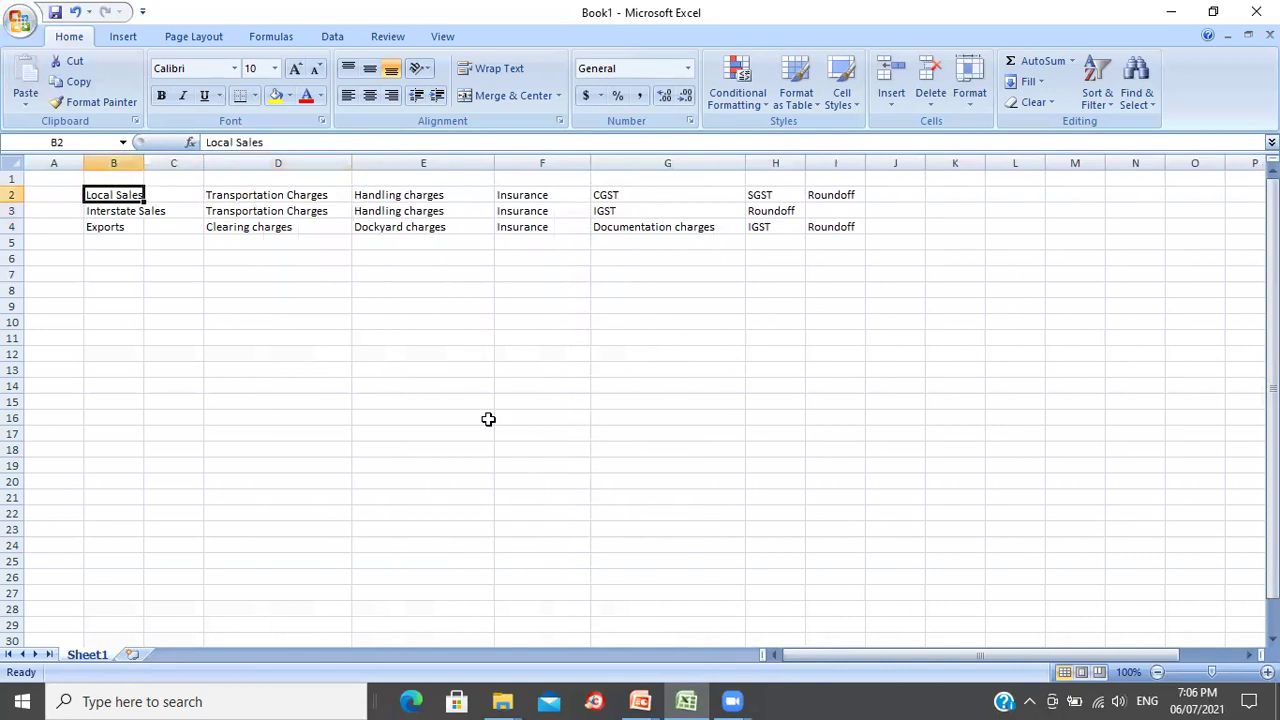
pyautogui.press('Up')
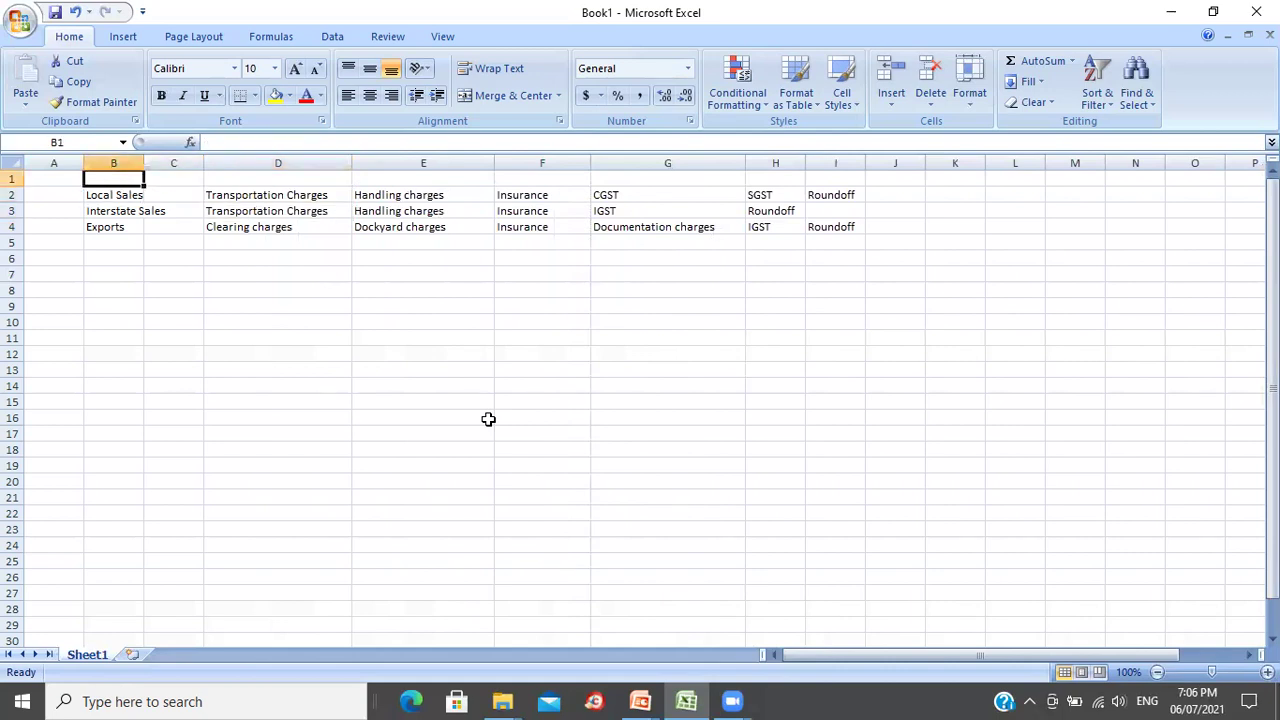
pyautogui.write('1 voucher type - sales')
pyautogui.press('Return')
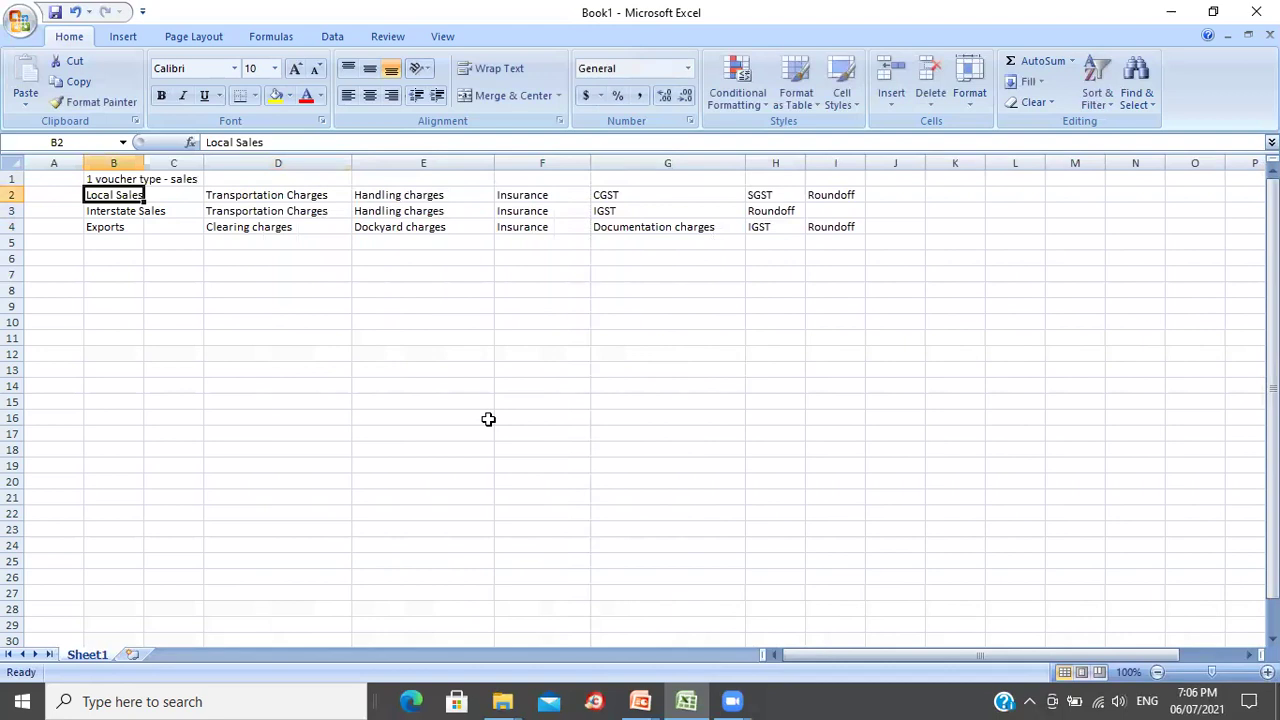
pyautogui.press('Up')
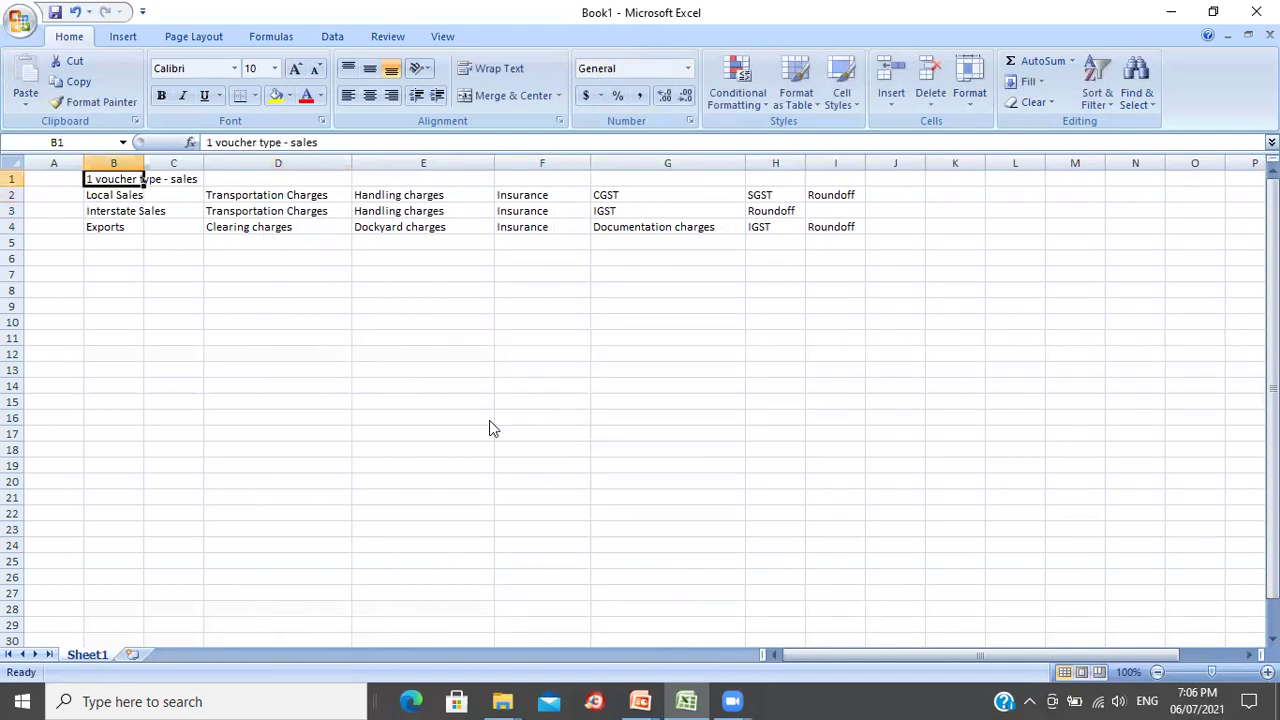
# Step: Make the heading in B1 bold and widen column B to fit the heading and sales categories
pyautogui.hotkey('ctrl', 'b')
pyautogui.press('Down')
pyautogui.press('Down')
pyautogui.press('Down')
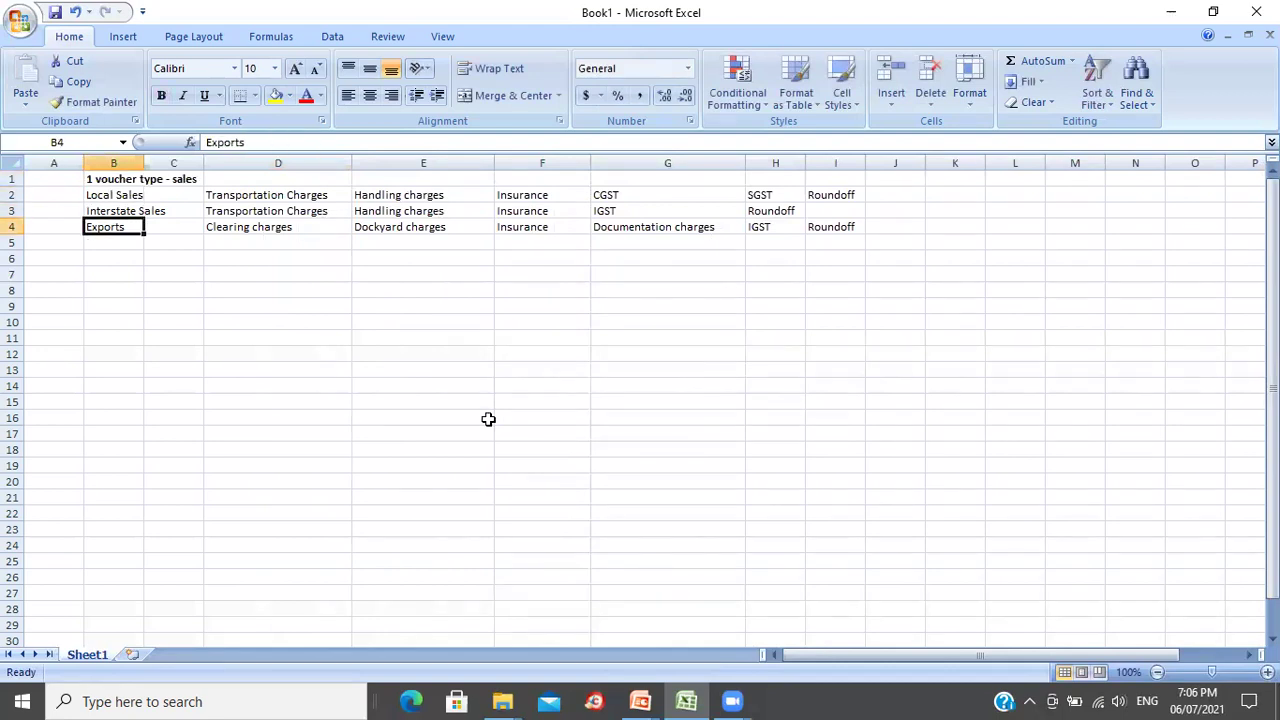
pyautogui.moveTo(145, 161); pyautogui.dragTo(196, 161)
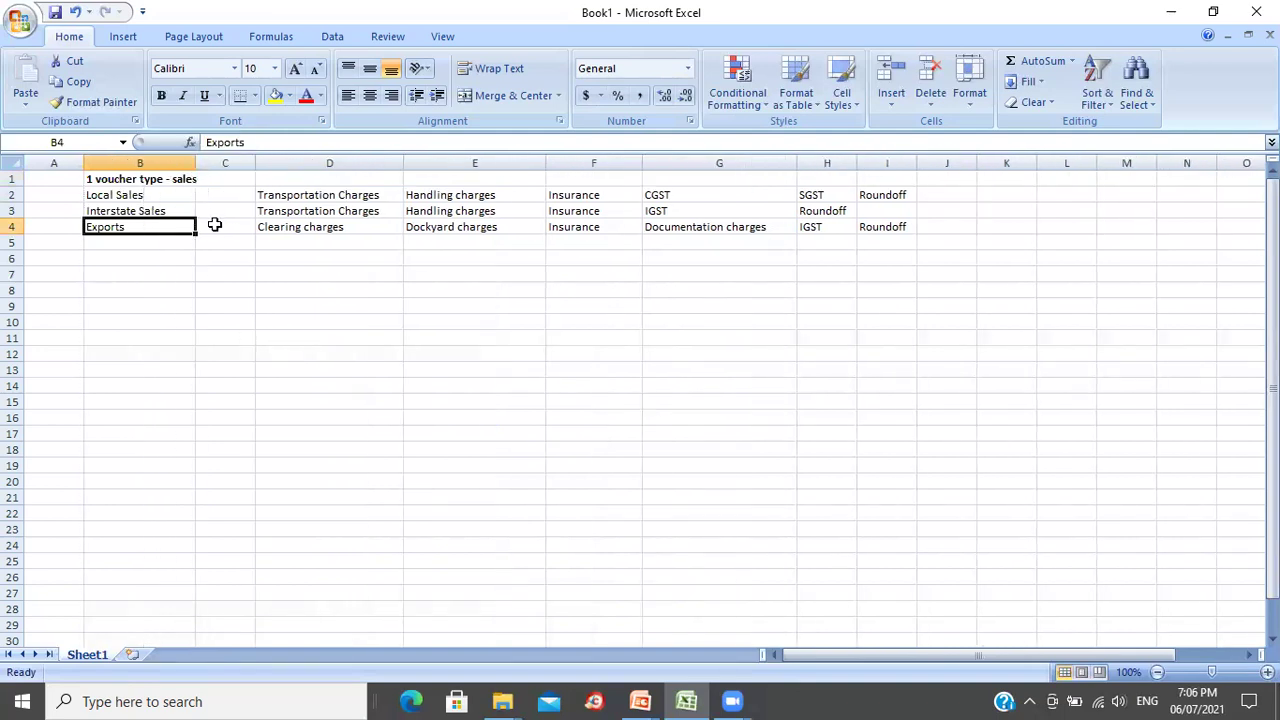
# Step: Enter "Sales Local", "Sales Interstate" and "Sales Export" in C2 to C4 and widen column C to fit them
pyautogui.click(223, 195)
pyautogui.write('Sales Local')
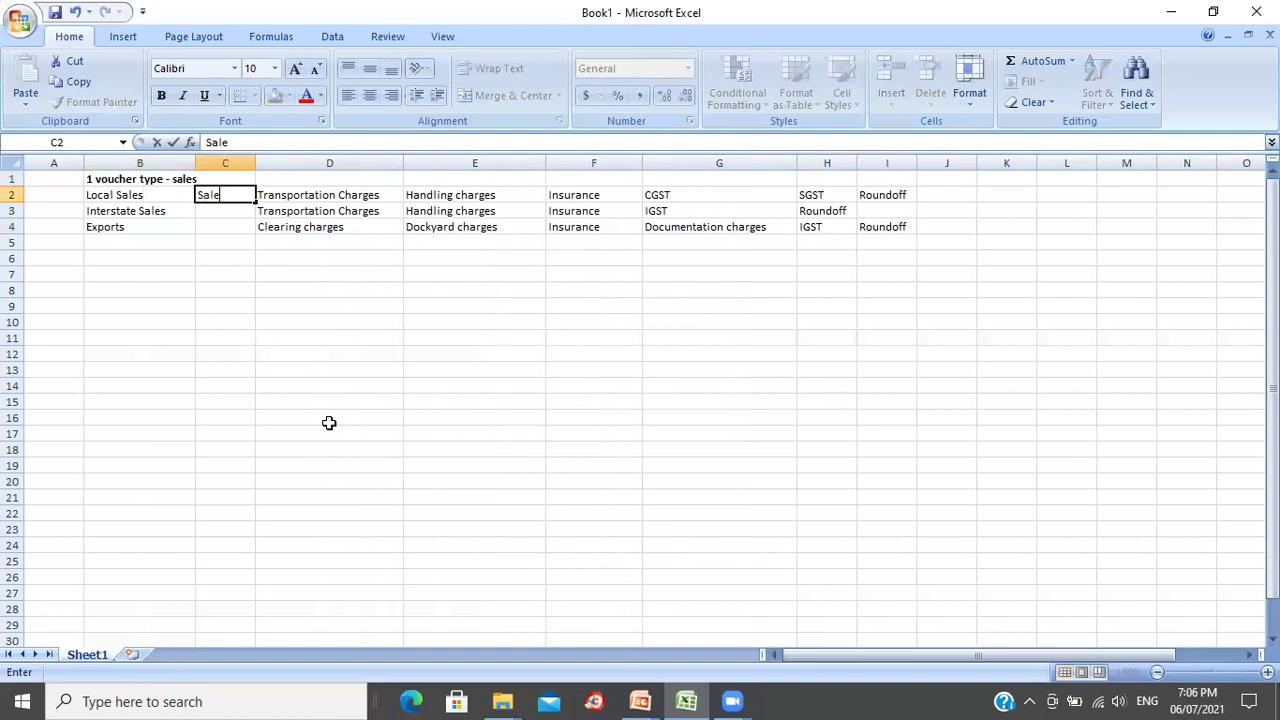
pyautogui.press('Return')
pyautogui.write('Sales Interstate')
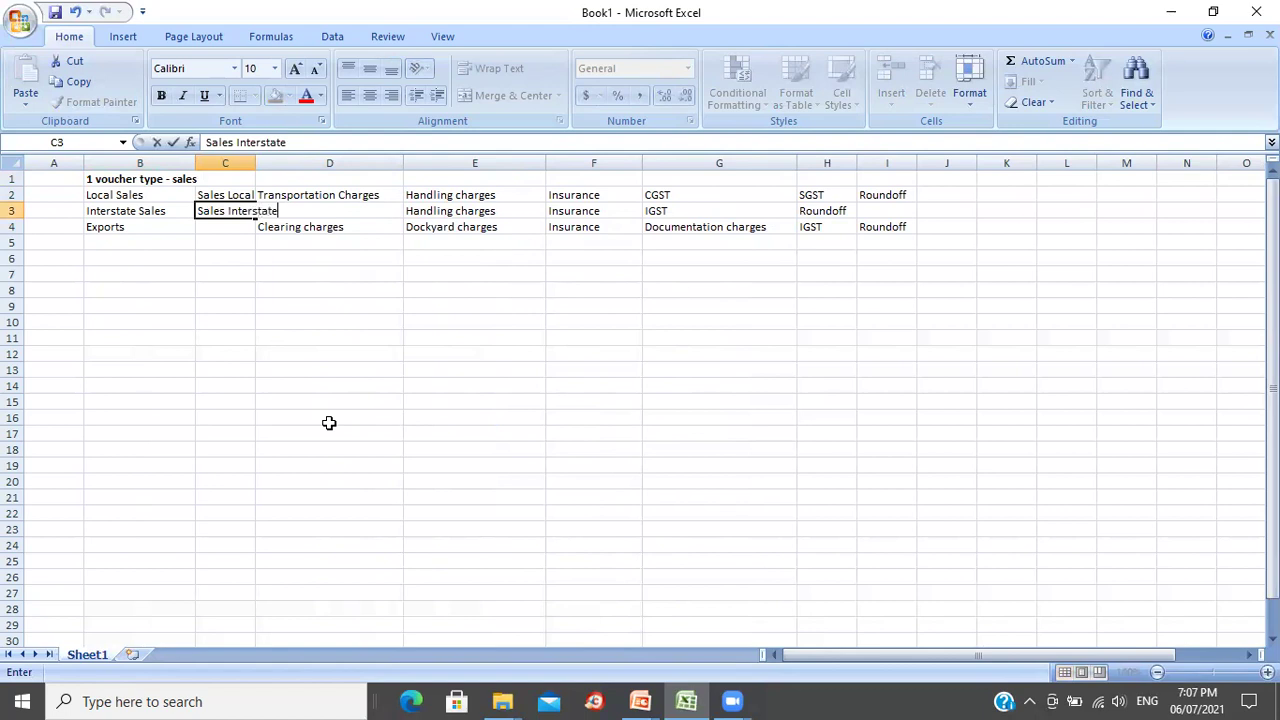
pyautogui.press('Return')
pyautogui.write('Sa')
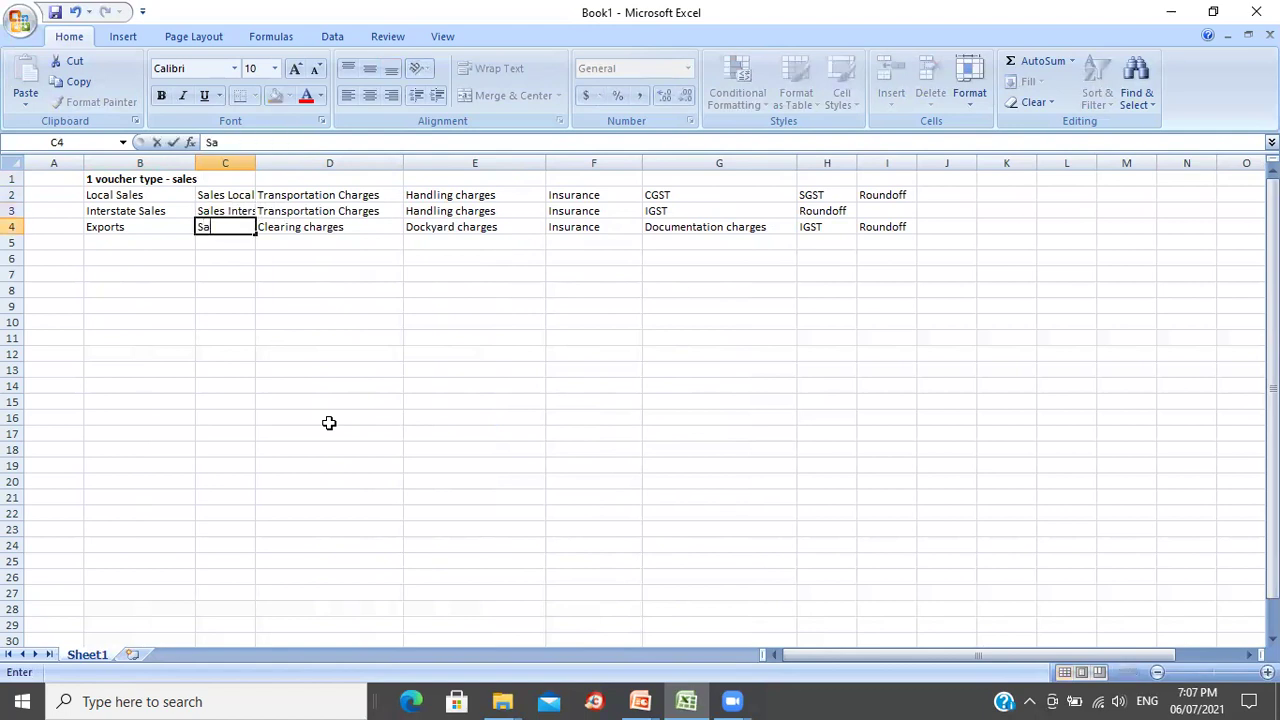
pyautogui.write('les Export')
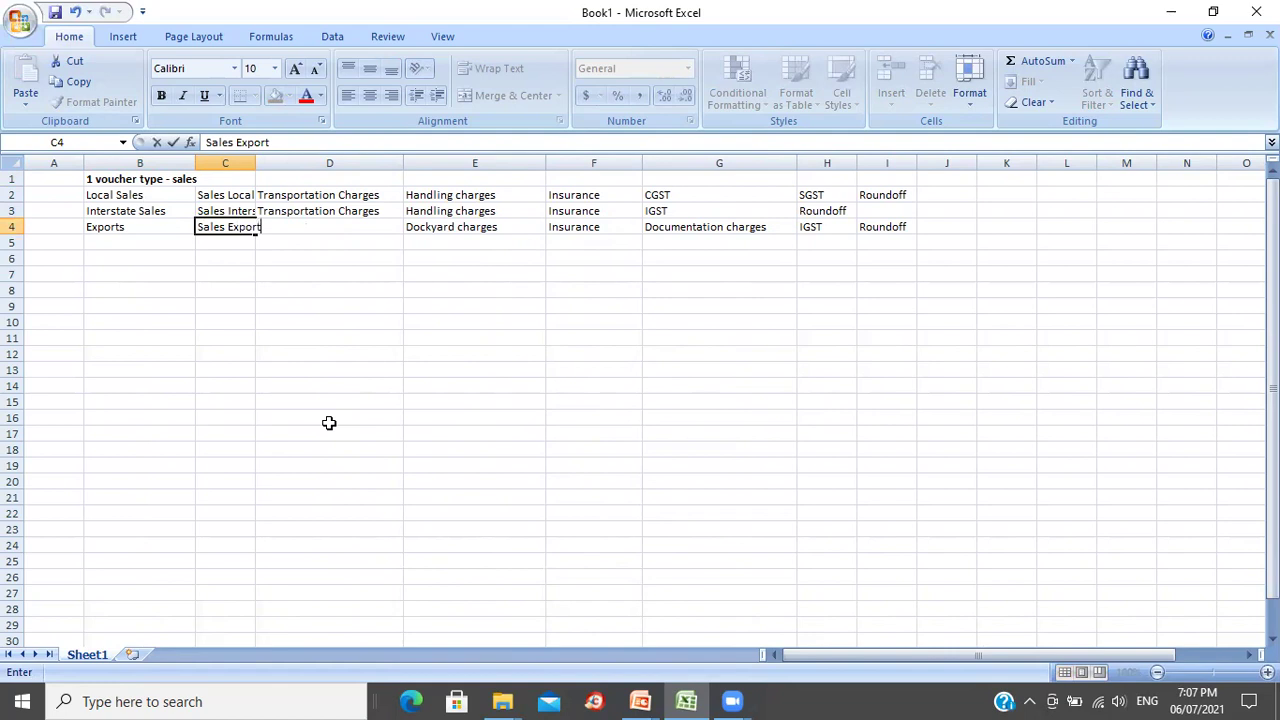
pyautogui.press('Return')
pyautogui.moveTo(255, 163); pyautogui.dragTo(284, 165)
pyautogui.click(370, 401)
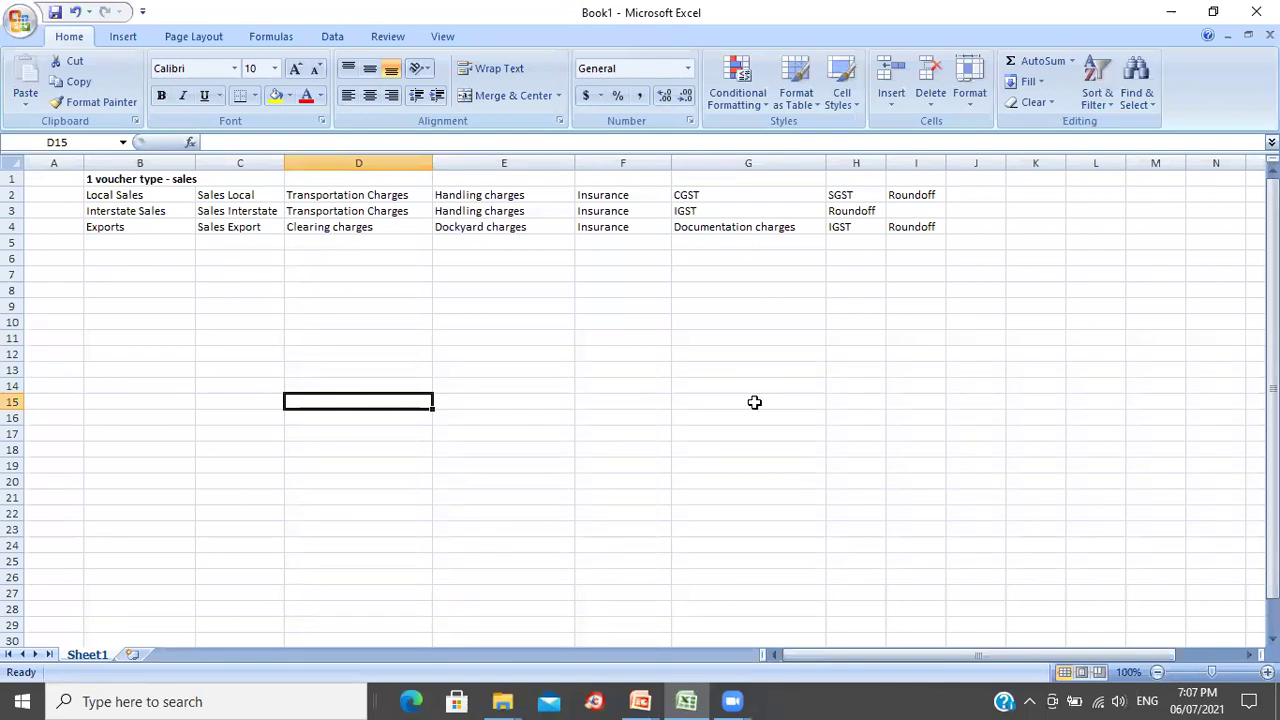
# Step: Launch TallyPrime from the desktop and open the company MCS GST Training
pyautogui.press('super+d')
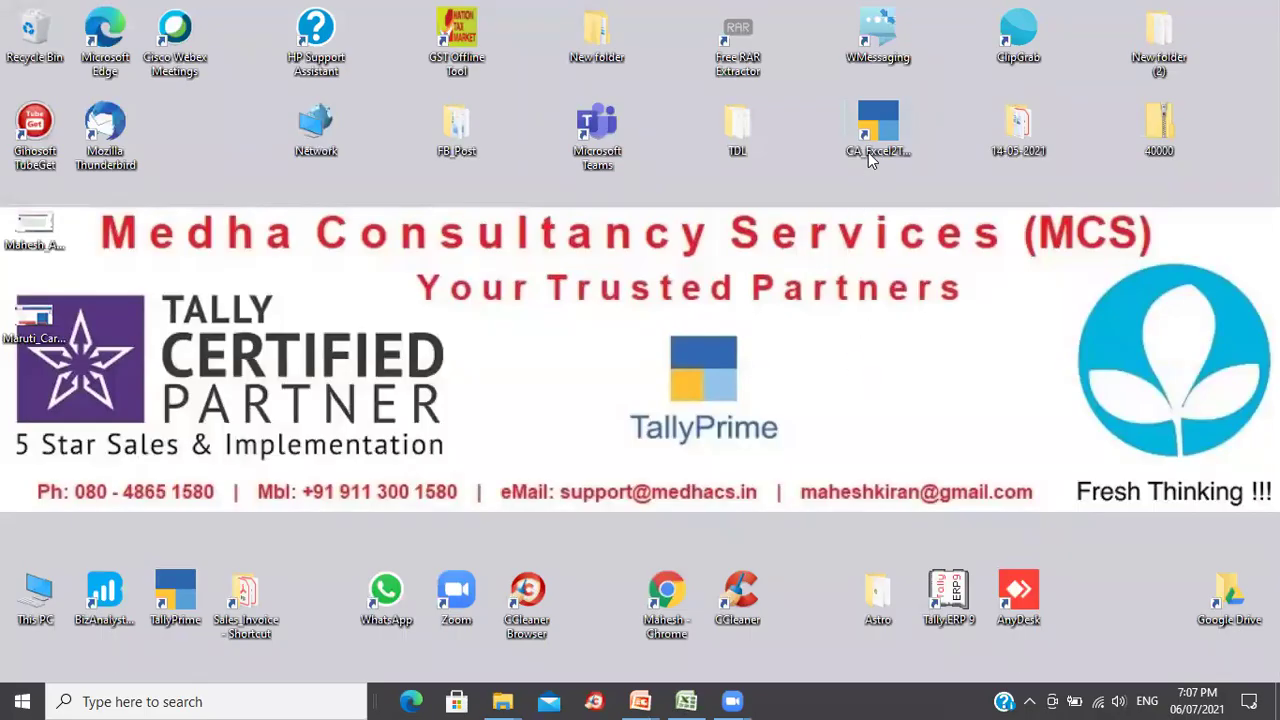
pyautogui.doubleClick(869, 155)
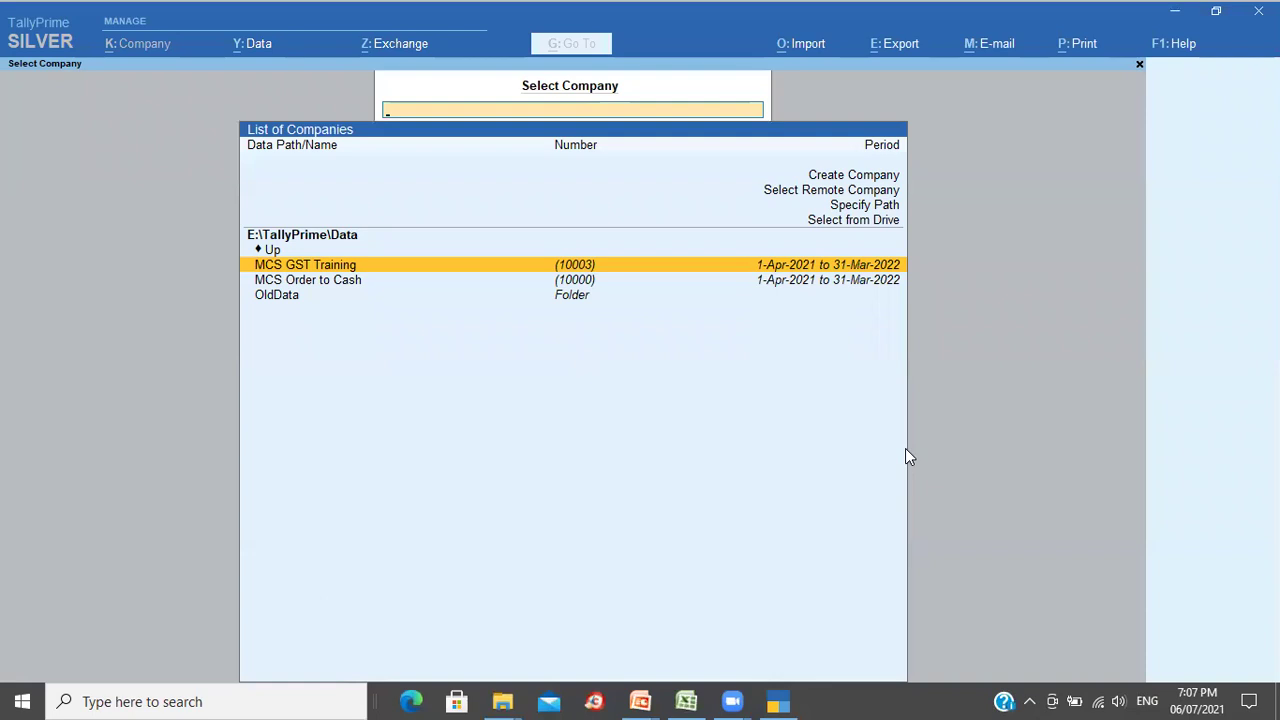
pyautogui.press('Return')
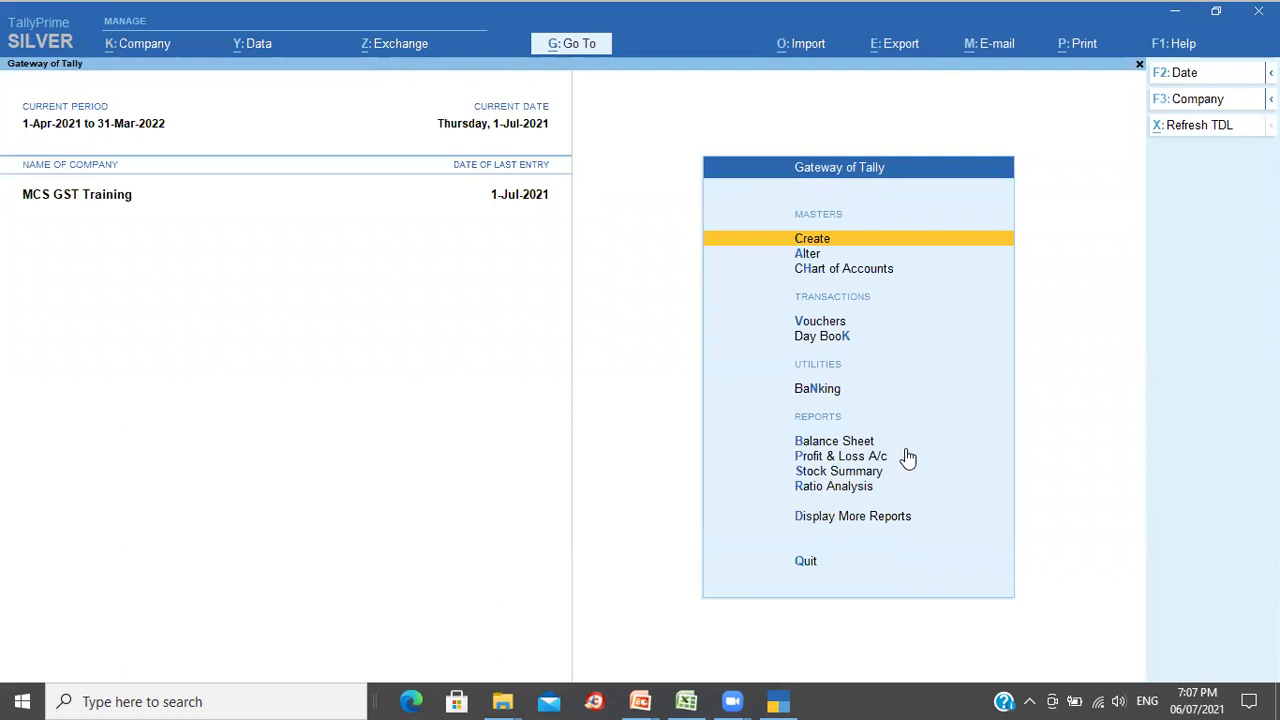
# Step: Open the Sales voucher type for alteration from the accounting masters
pyautogui.press('Down')
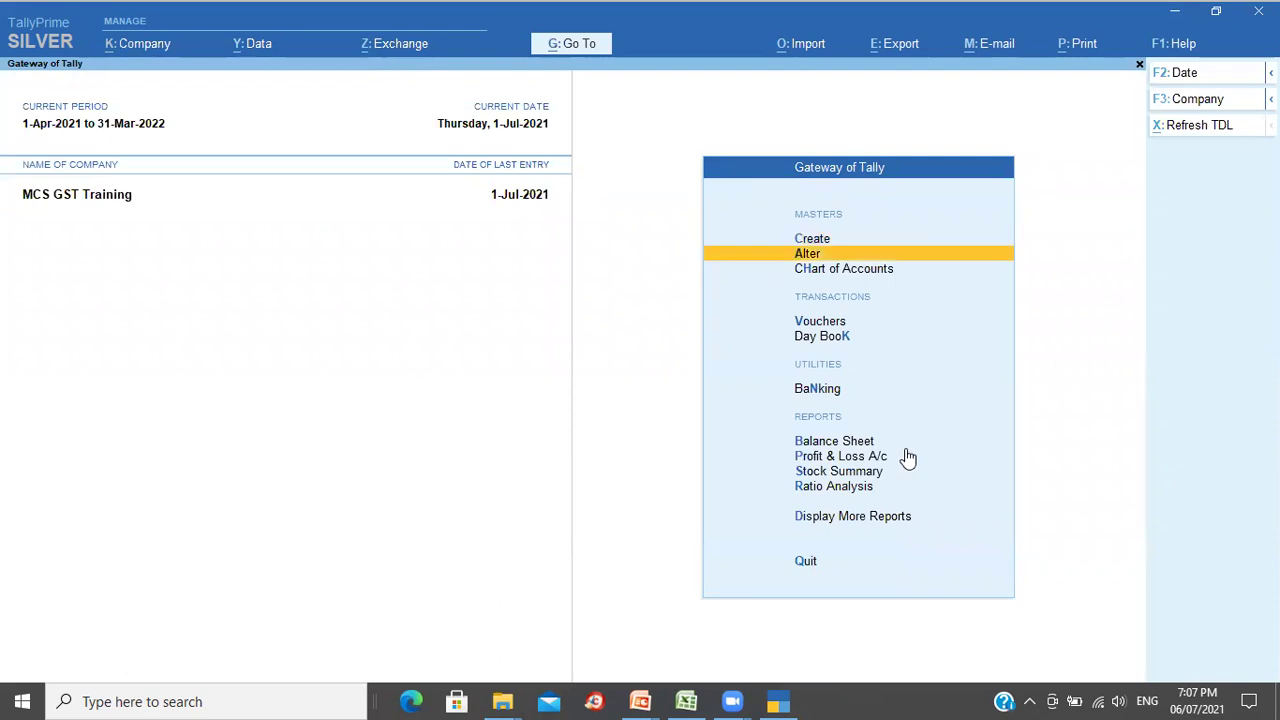
pyautogui.press('Return')
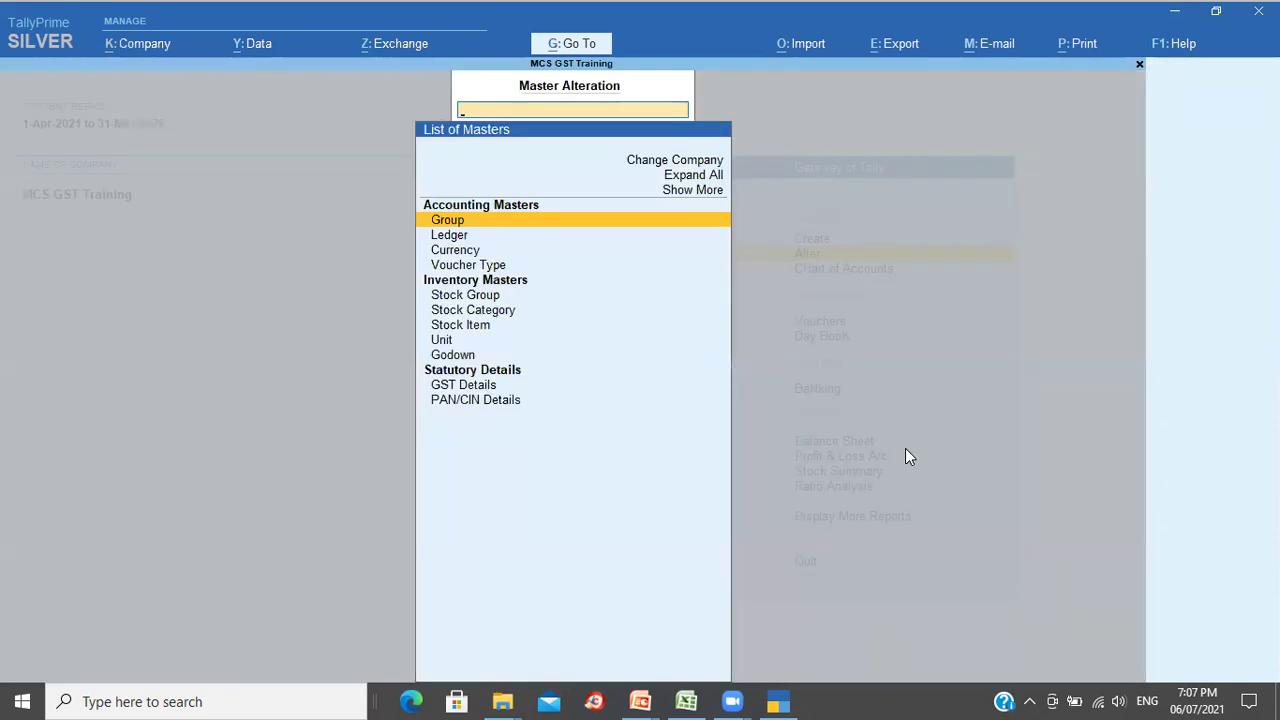
pyautogui.press('Down')
pyautogui.press('Down')
pyautogui.press('Down')
pyautogui.press('Return')
pyautogui.write('Sal')
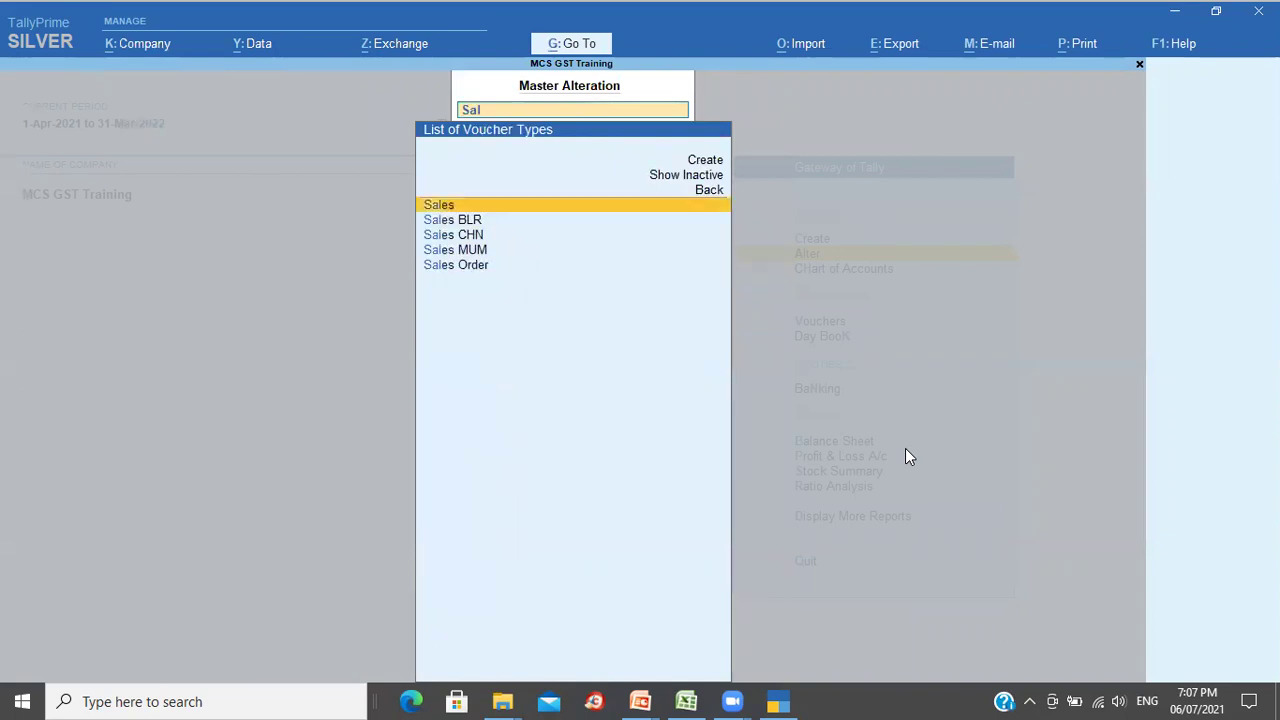
pyautogui.press('Return')
# Step: Open the voucher type's default accounting entries and try to clear the Sales ledger from the allocations
pyautogui.press('Return')
pyautogui.press('Return')
pyautogui.press('Return')
pyautogui.press('Return')
pyautogui.press('Return')
pyautogui.press('Return')
pyautogui.press('Return')
pyautogui.press('Return')
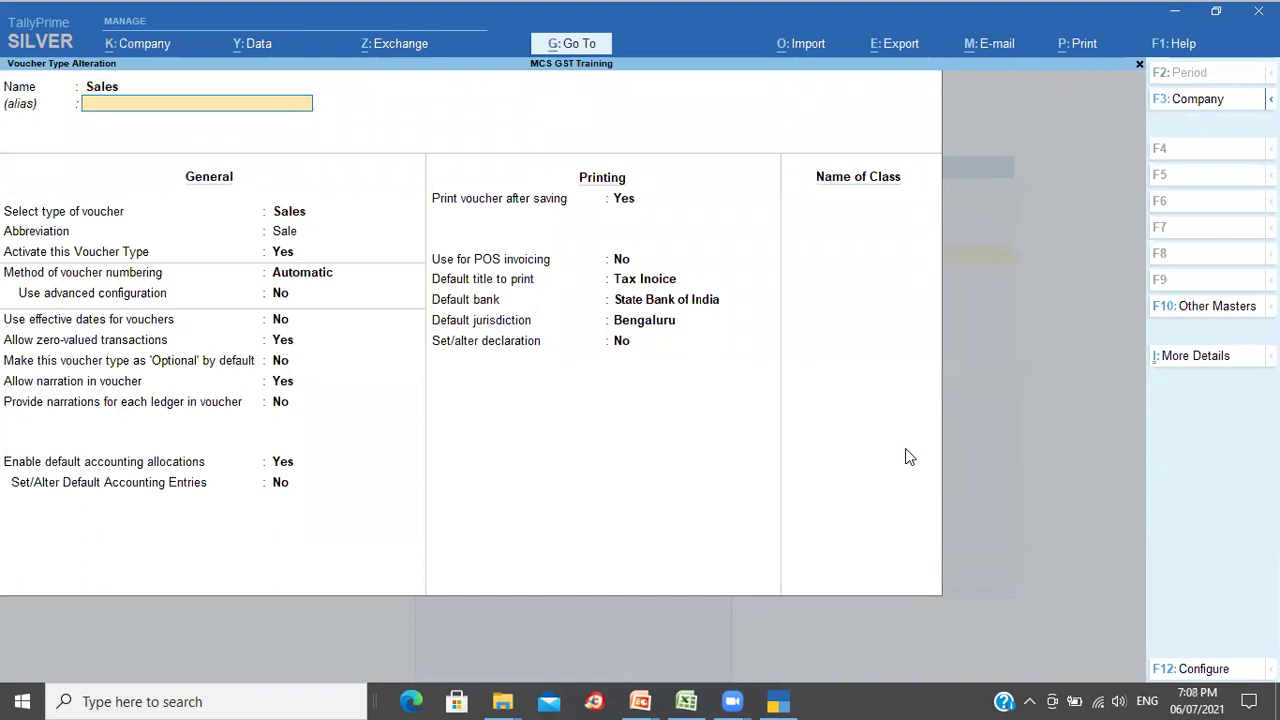
pyautogui.press('Return')
pyautogui.press('Return')
pyautogui.press('Return')
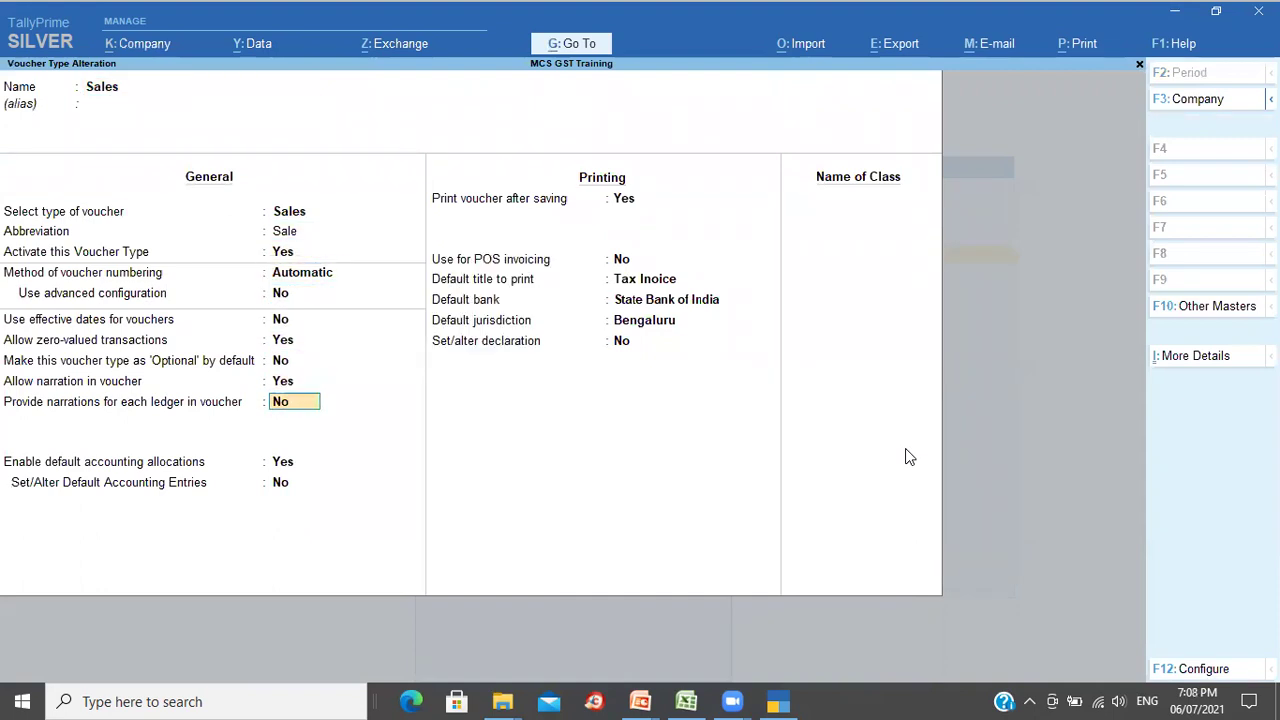
pyautogui.press('Return')
pyautogui.write('y')
pyautogui.press('Return')
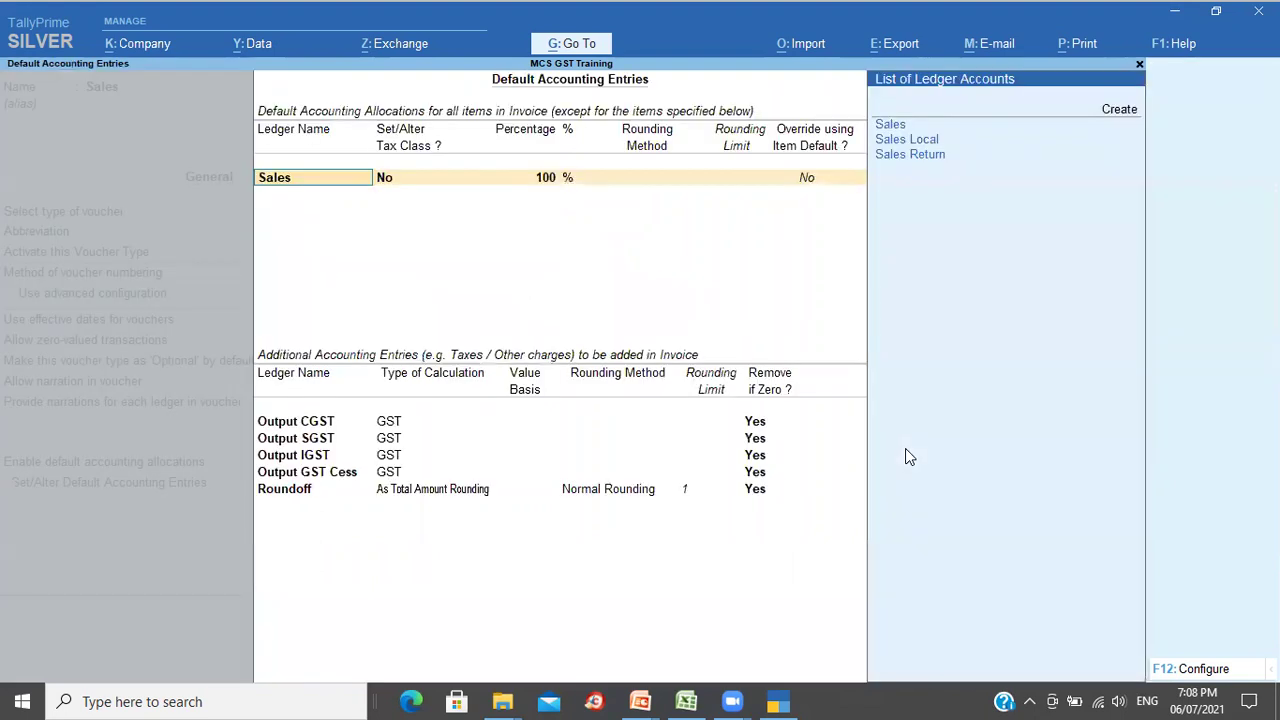
pyautogui.press('BackSpace')
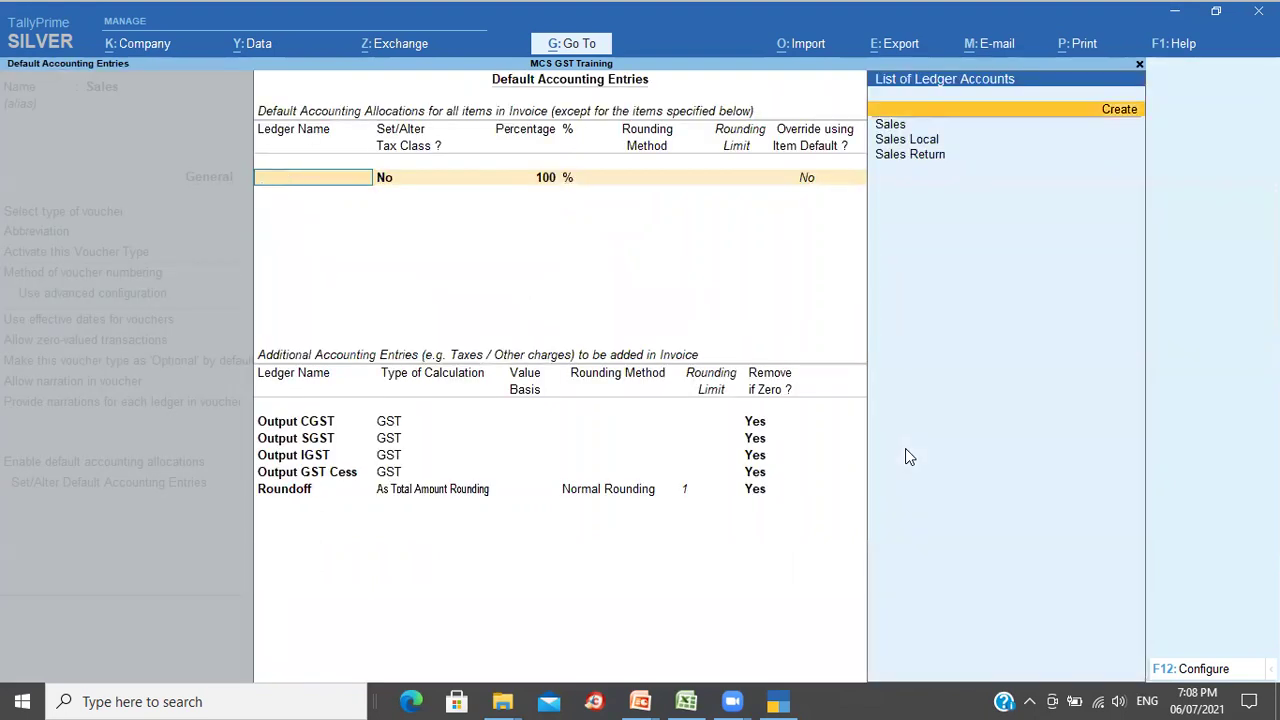
pyautogui.press('Return')
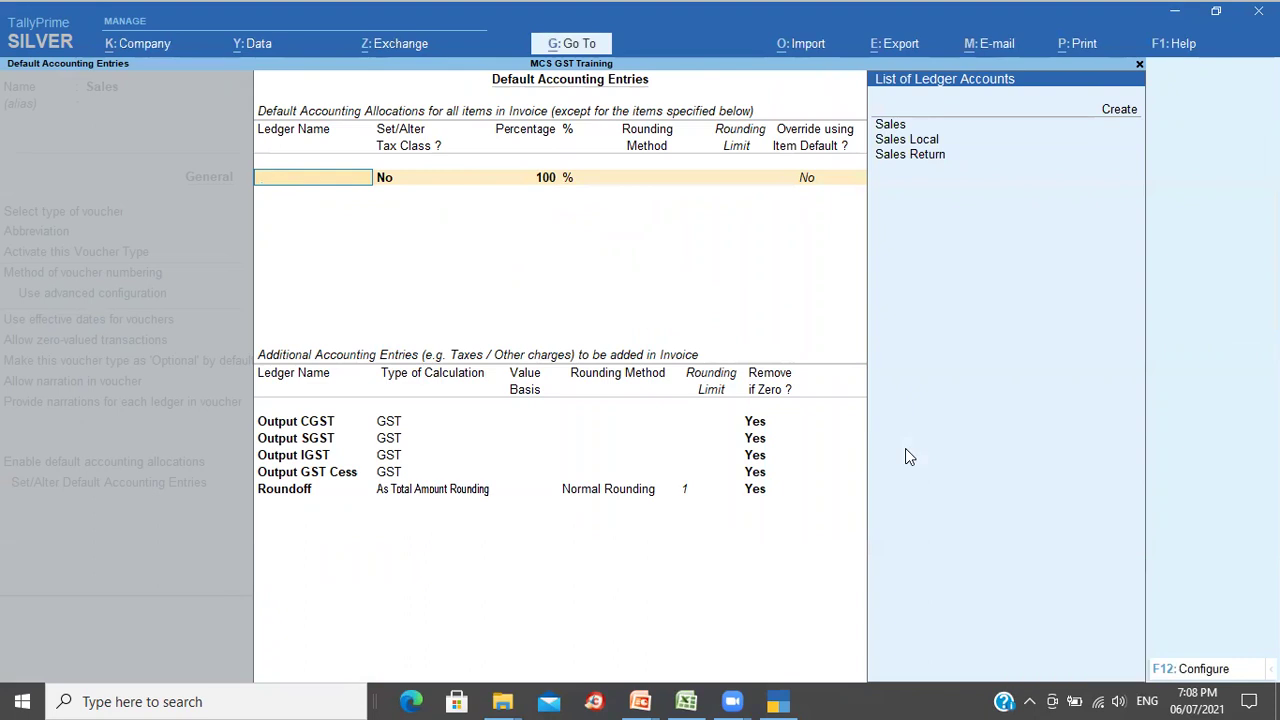
pyautogui.press('Escape')
pyautogui.press('y')
# Step: Disable default accounting allocations for the Sales voucher type
pyautogui.press('Up')
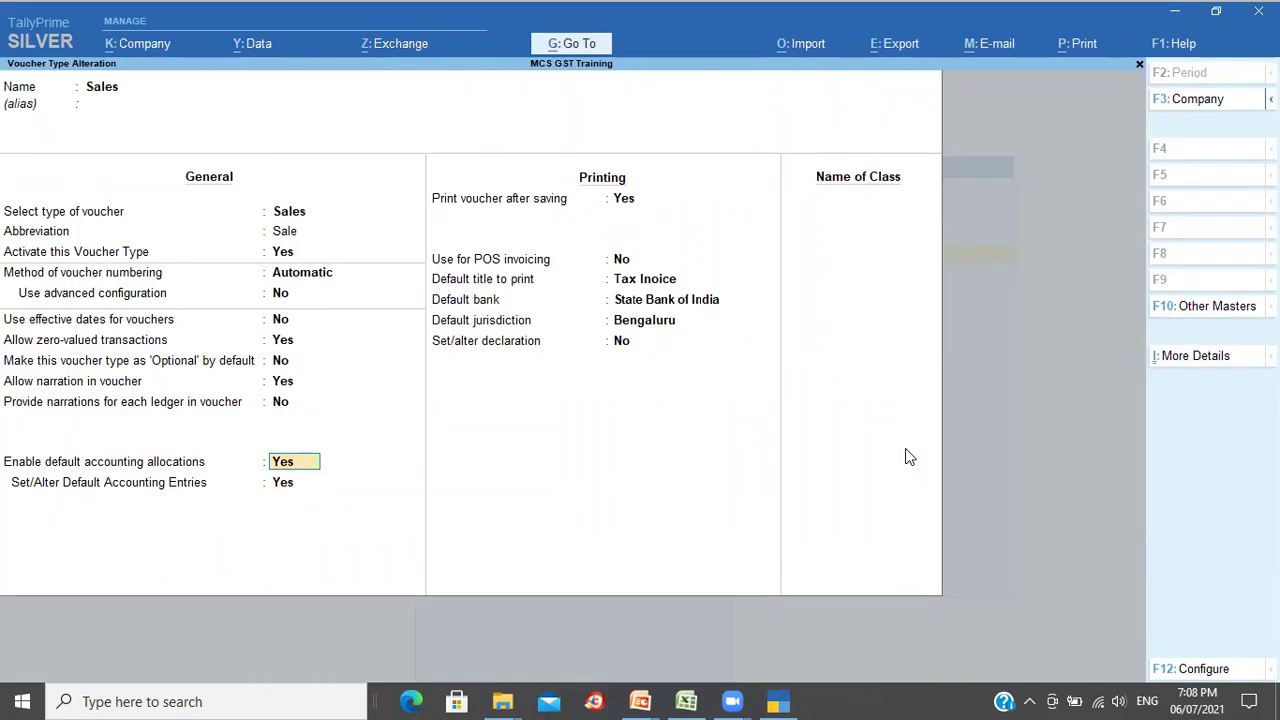
pyautogui.press('n')
pyautogui.press('Return')
# Step: Add a voucher class named "Sales Local" to the Sales voucher type, keeping the printing settings
pyautogui.press('Return')
pyautogui.press('Return')
pyautogui.press('Return')
pyautogui.press('Return')
pyautogui.press('Return')
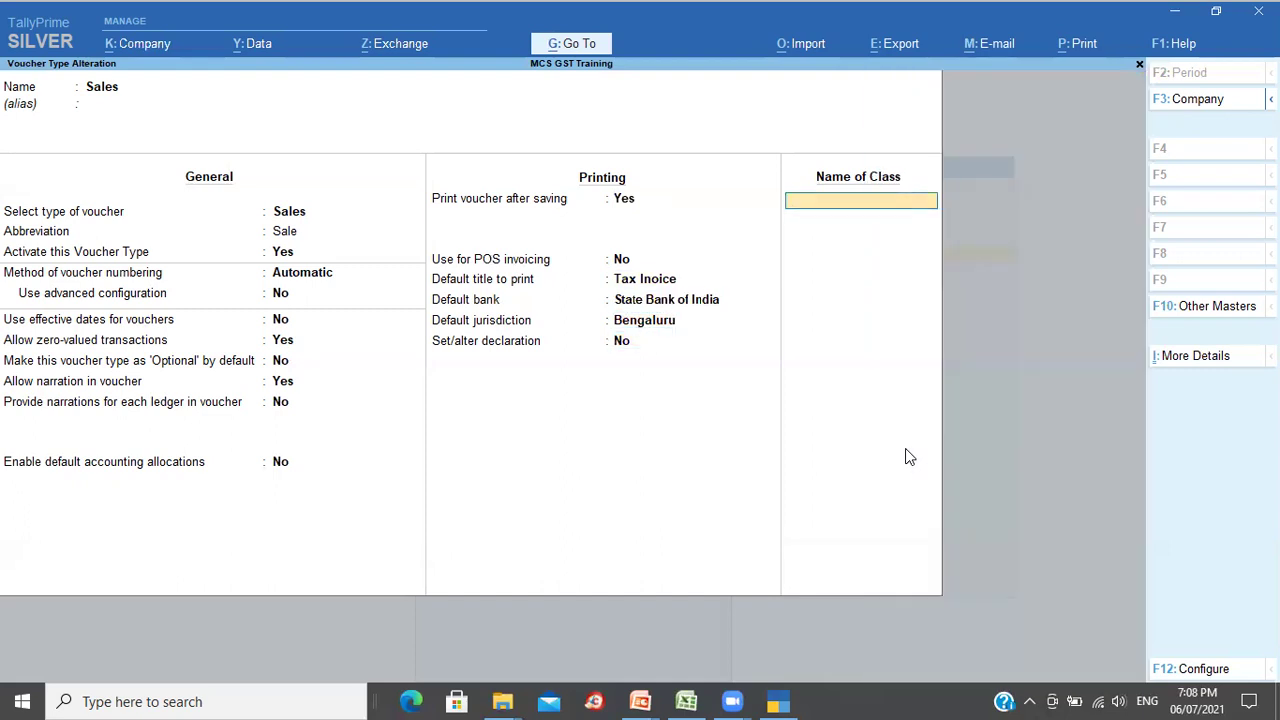
pyautogui.write('Sales Loca')
pyautogui.press('Return')
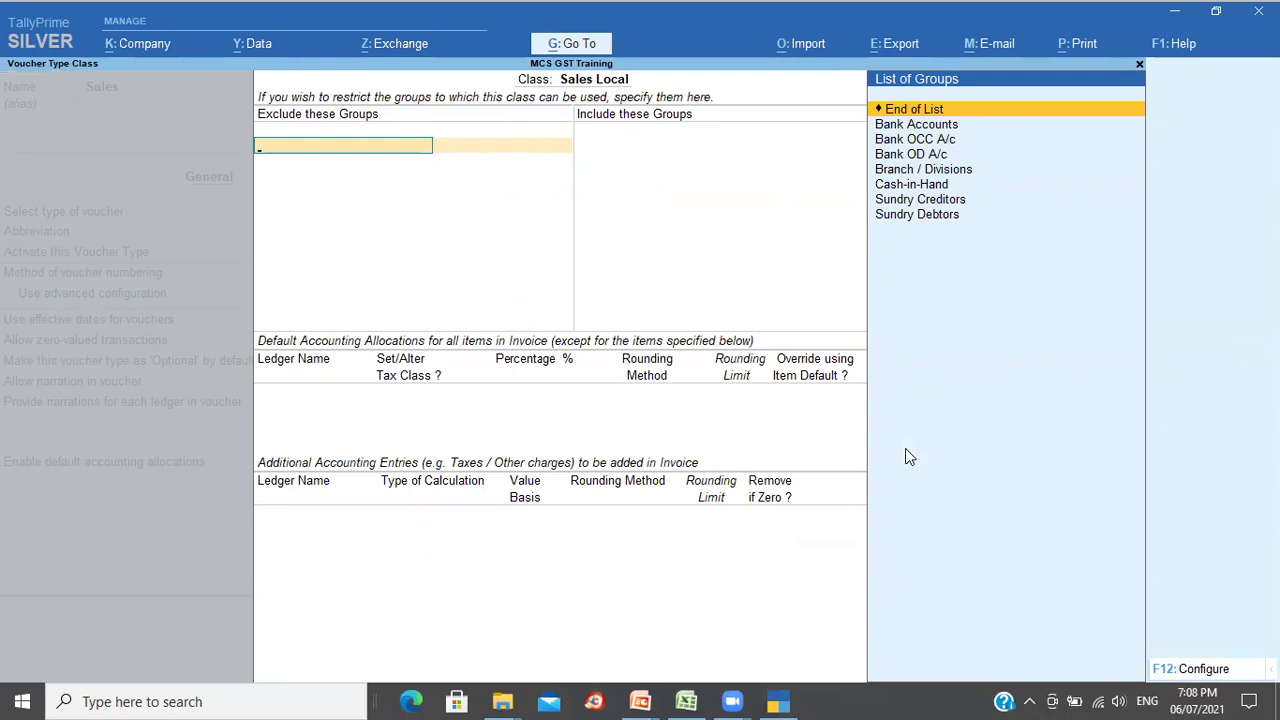
# Step: Exclude Bank Accounts, Bank OD A/c, Branch / Divisions, Sundry Creditors and Cash-in-Hand from the Sales Local class, and leave its included groups empty
pyautogui.press('Down')
pyautogui.press('Return')
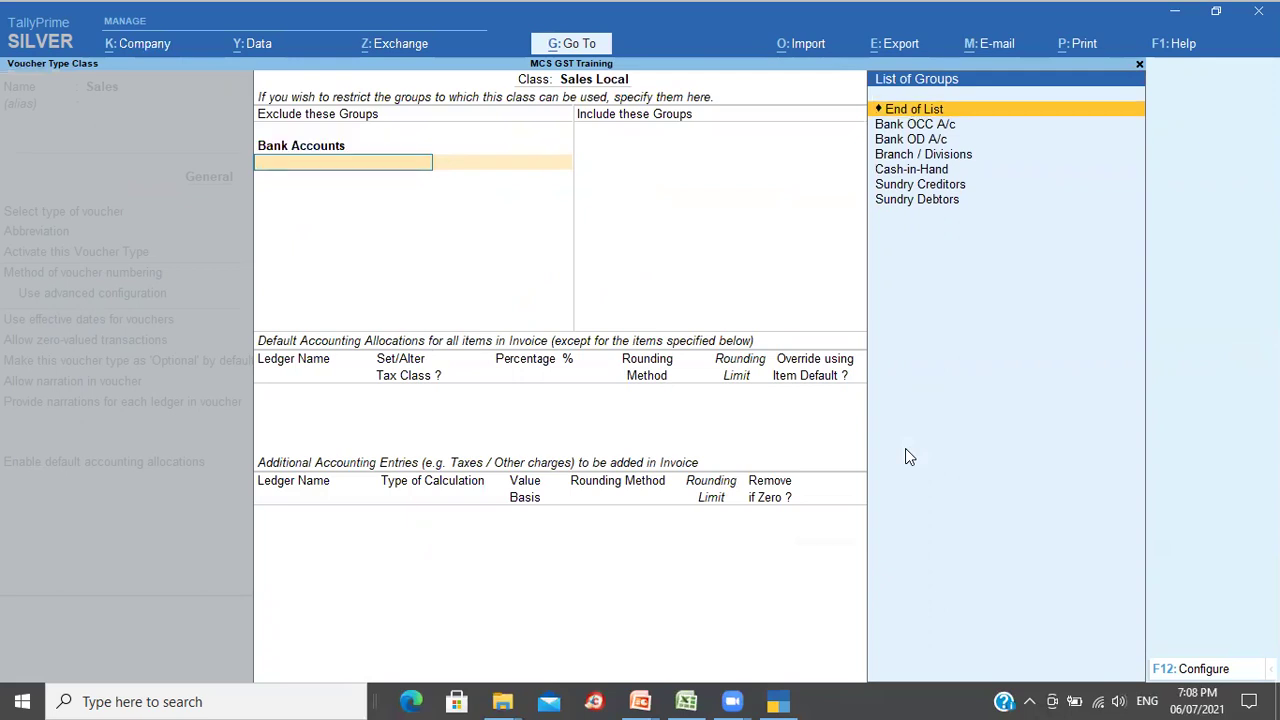
pyautogui.press('Down')
pyautogui.press('Return')
pyautogui.press('Down')
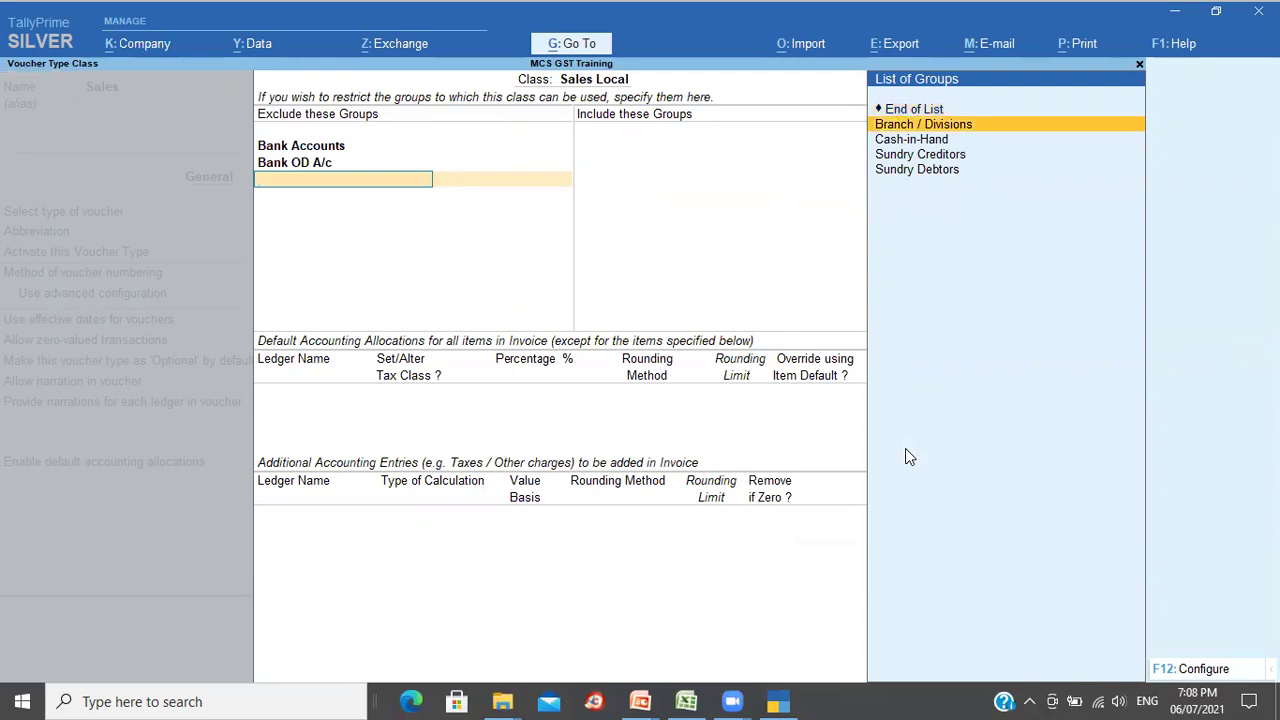
pyautogui.press('Return')
pyautogui.press('Down')
pyautogui.press('Down')
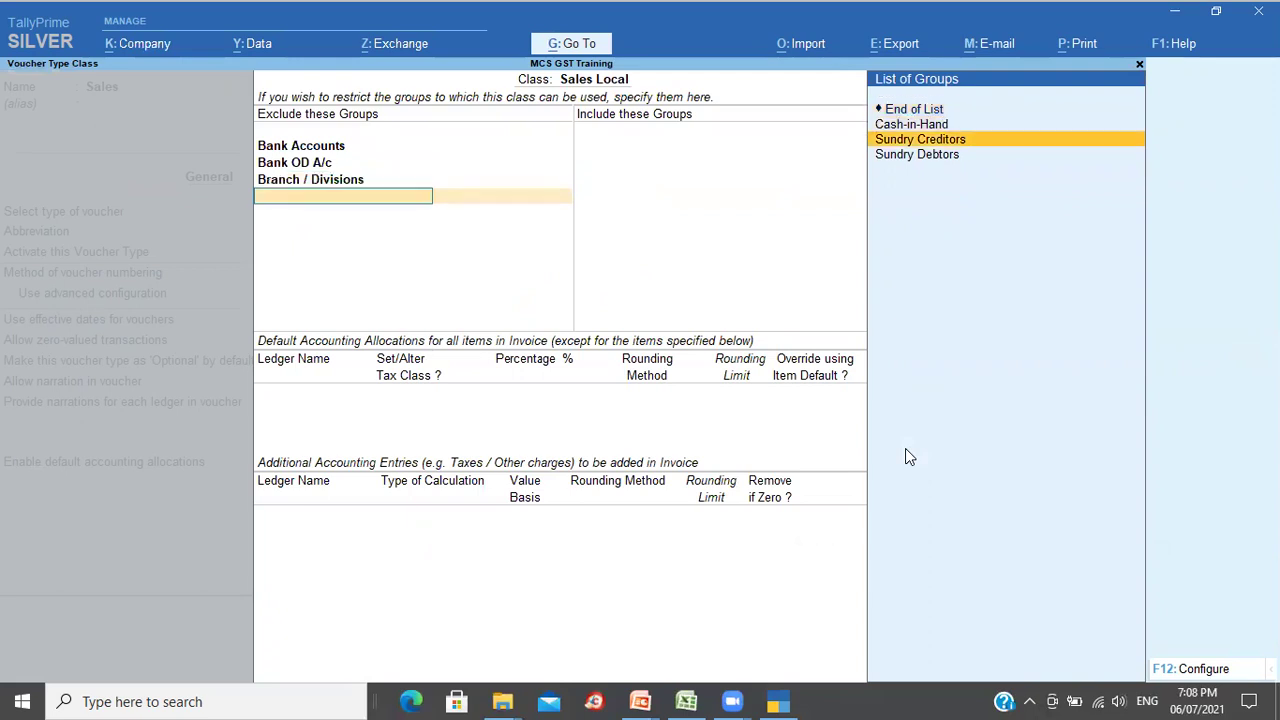
pyautogui.press('Return')
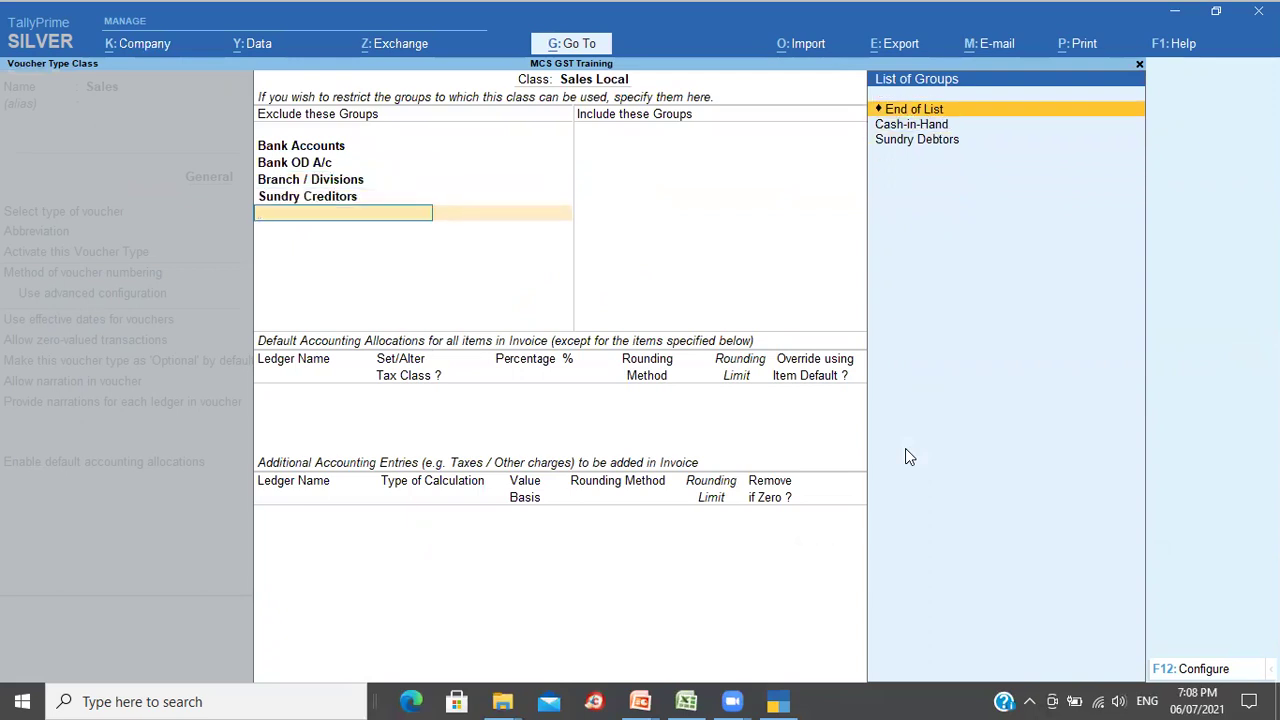
pyautogui.press('Down')
pyautogui.press('Return')
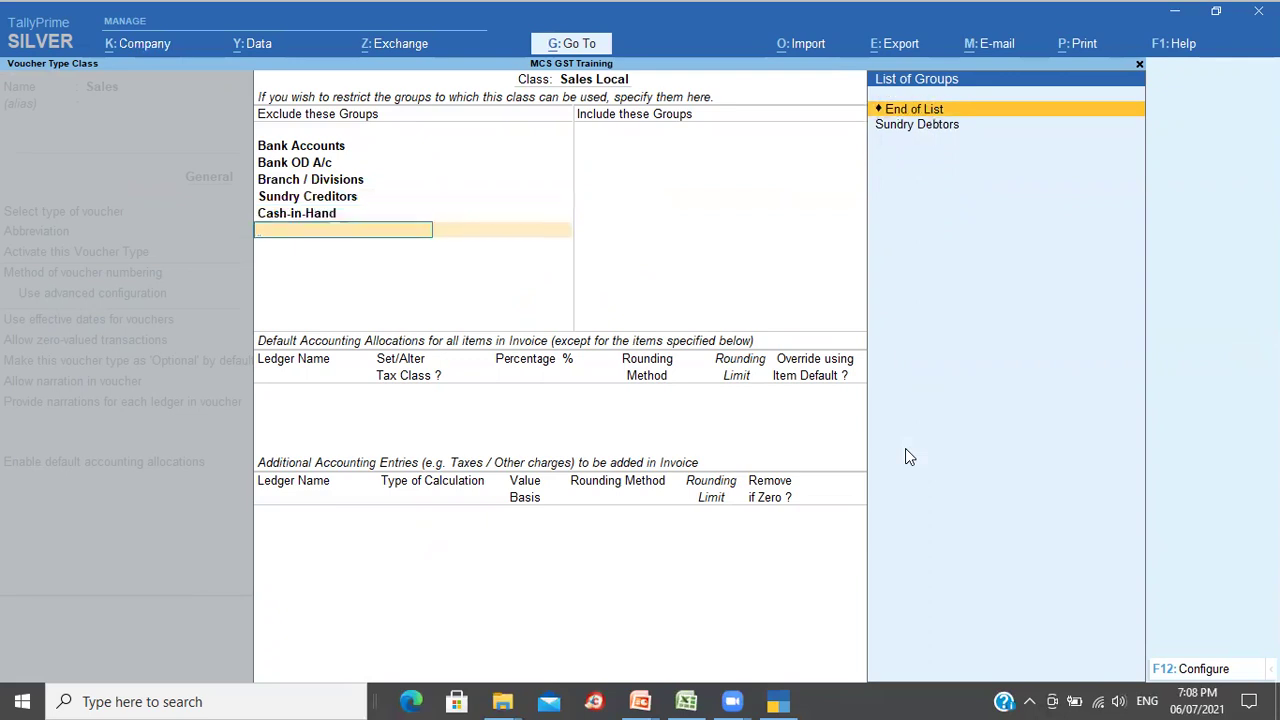
pyautogui.press('Return')
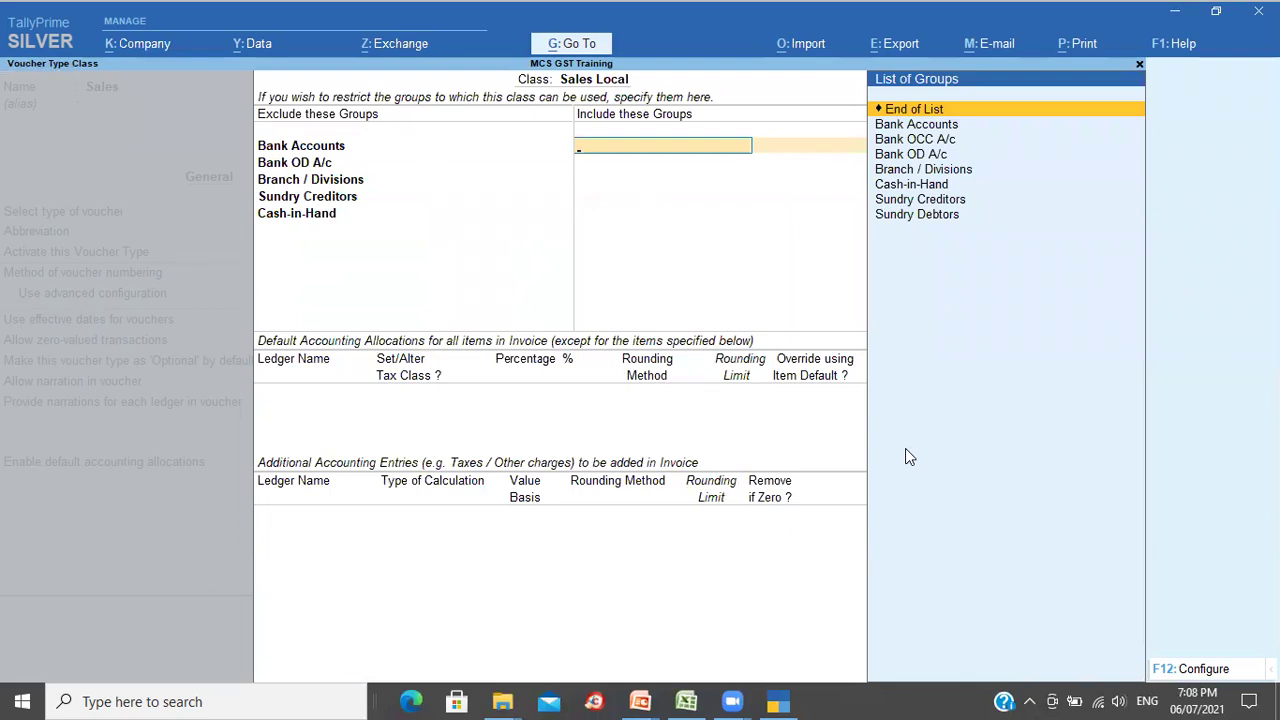
pyautogui.press('Return')
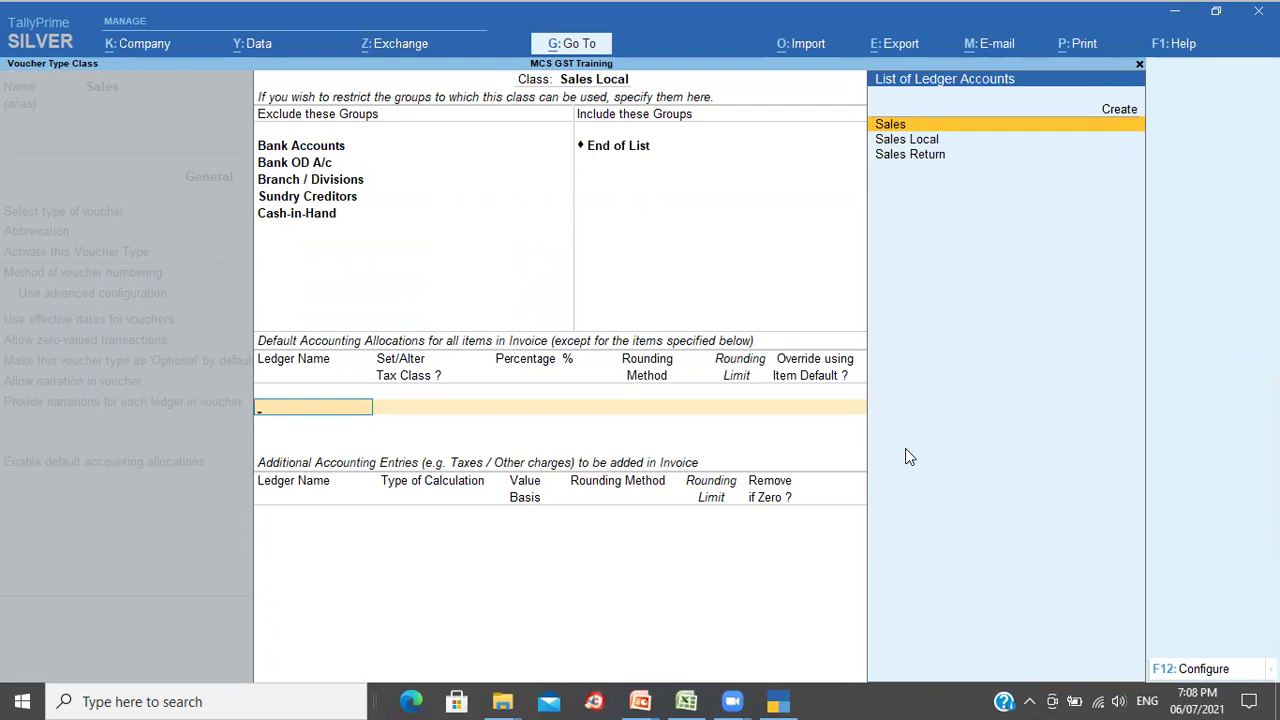
# Step: Switch to the Excel worksheet and look up the sales ledger planned for Local Sales in C2
pyautogui.hotkey('alt', 'Tab')
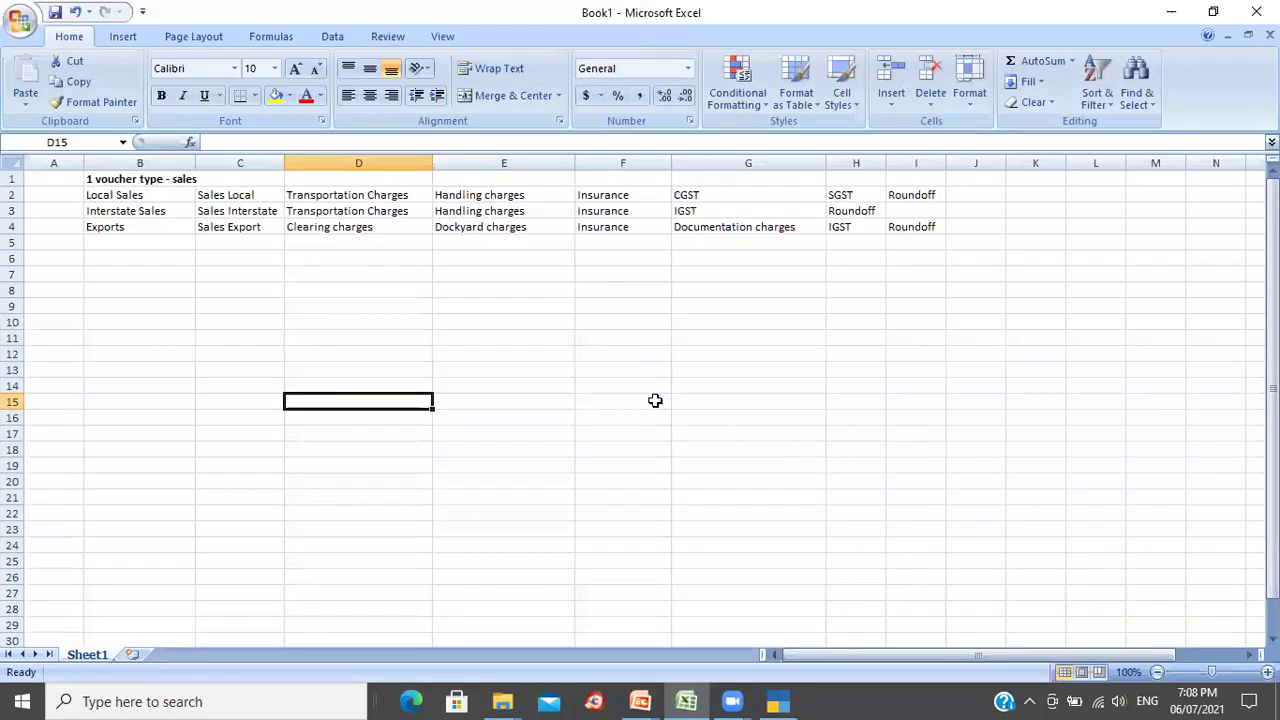
pyautogui.click(1267, 672)
pyautogui.click(1267, 672)
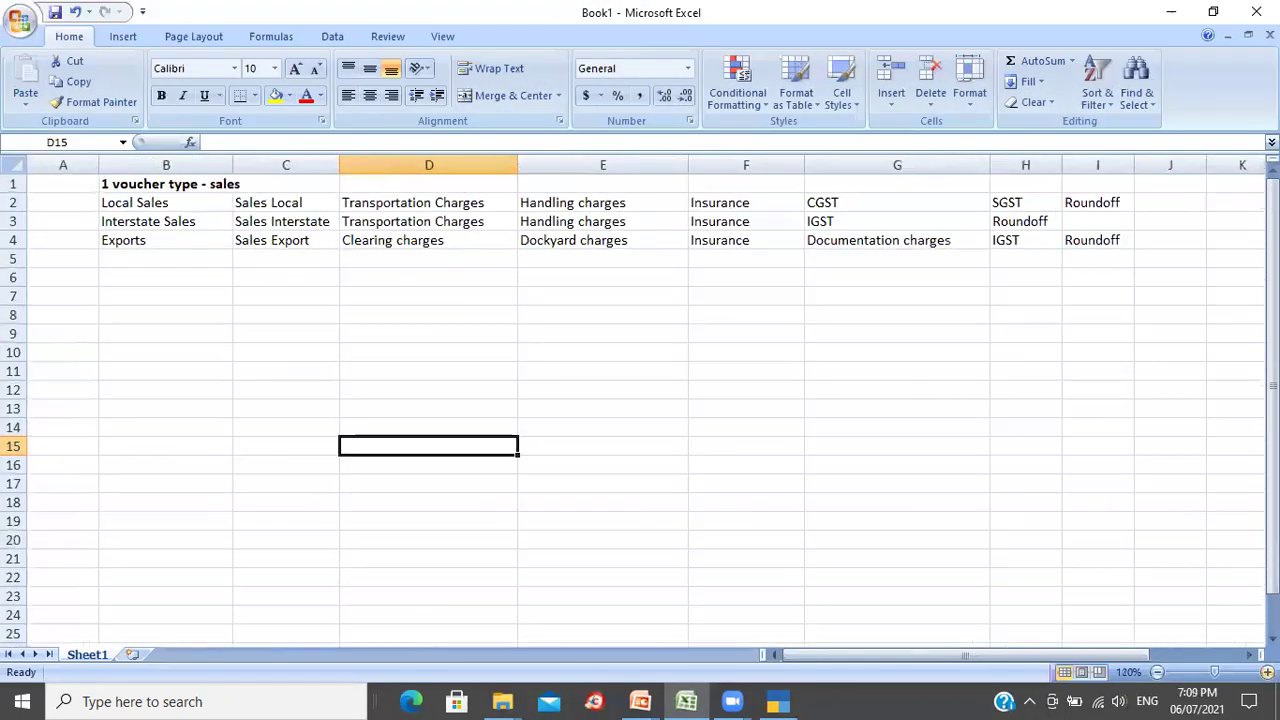
pyautogui.click(276, 196)
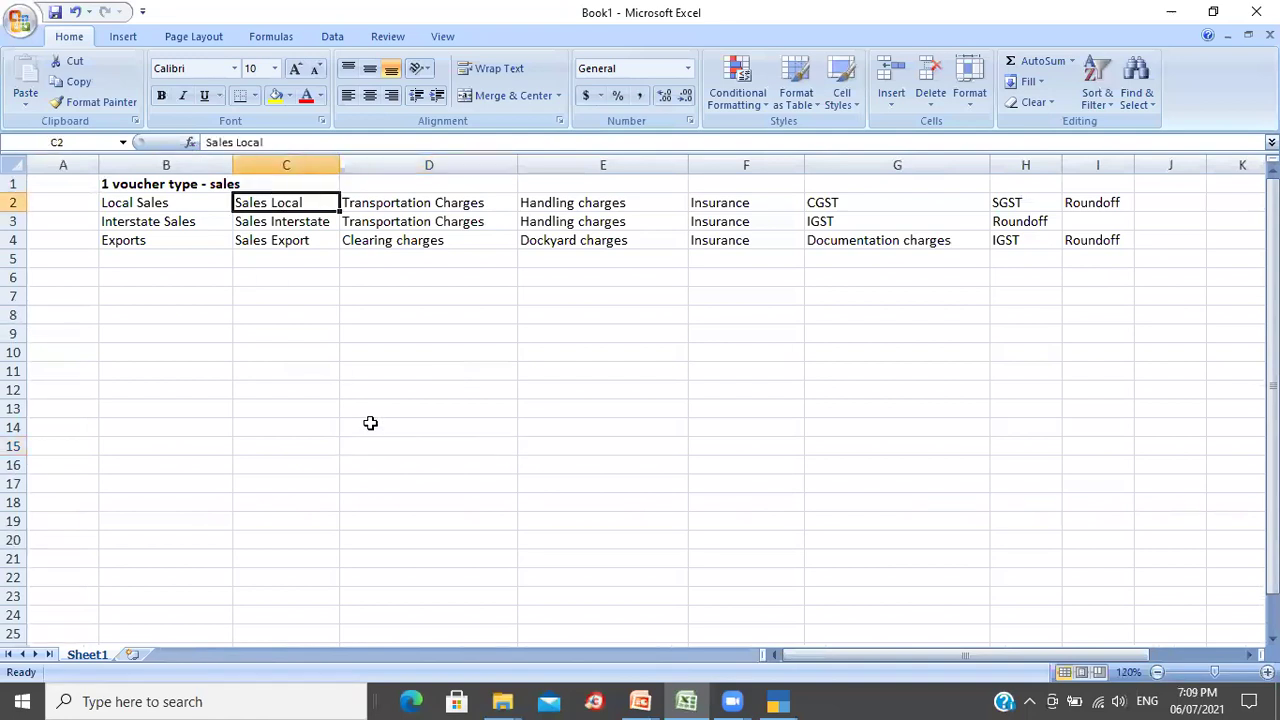
# Step: Switch to TallyPrime and allocate 100% of the Sales Local class's invoice items to the Sales Local ledger, with Set/Alter Tax Class at No
pyautogui.hotkey('alt', 'Tab')
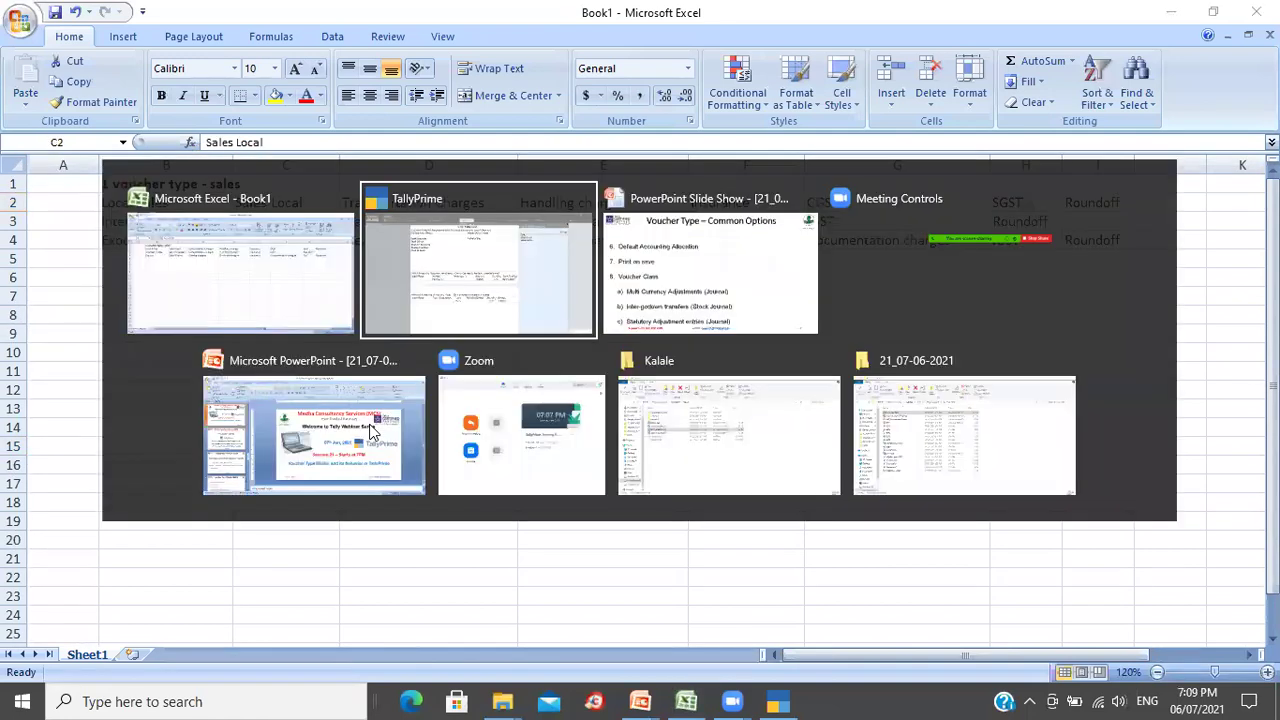
pyautogui.press('Down')
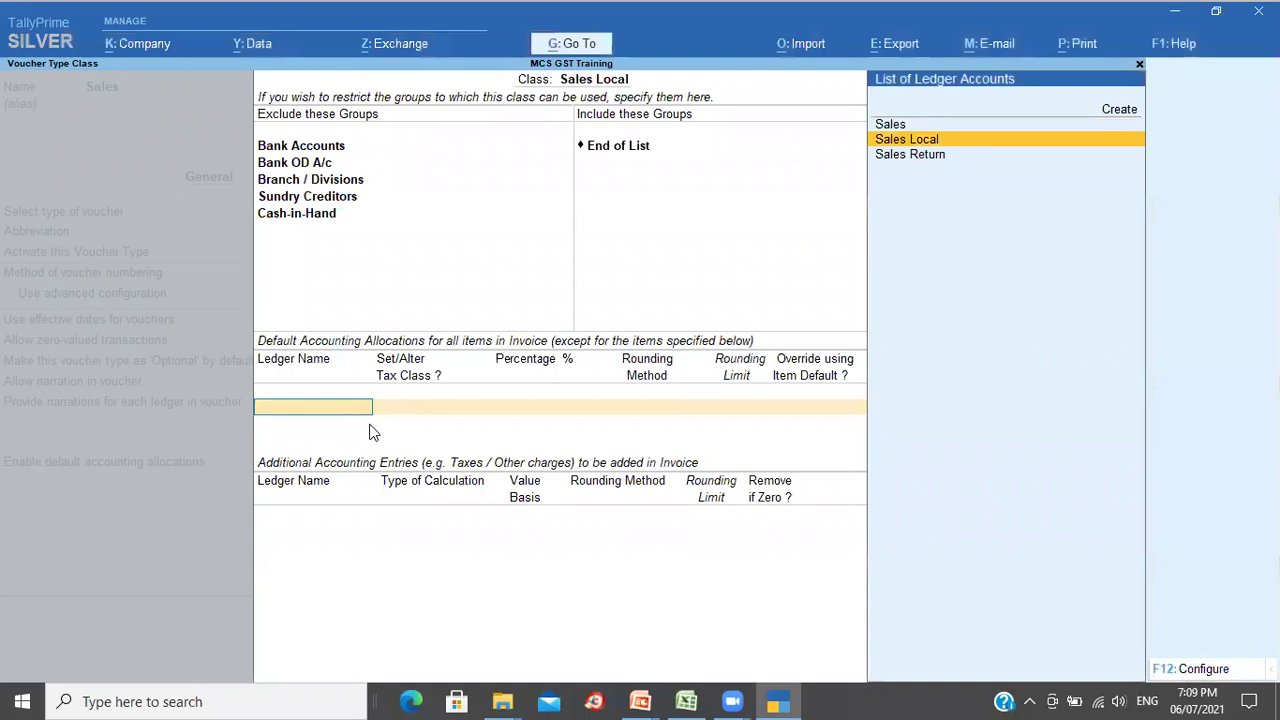
pyautogui.press('Return')
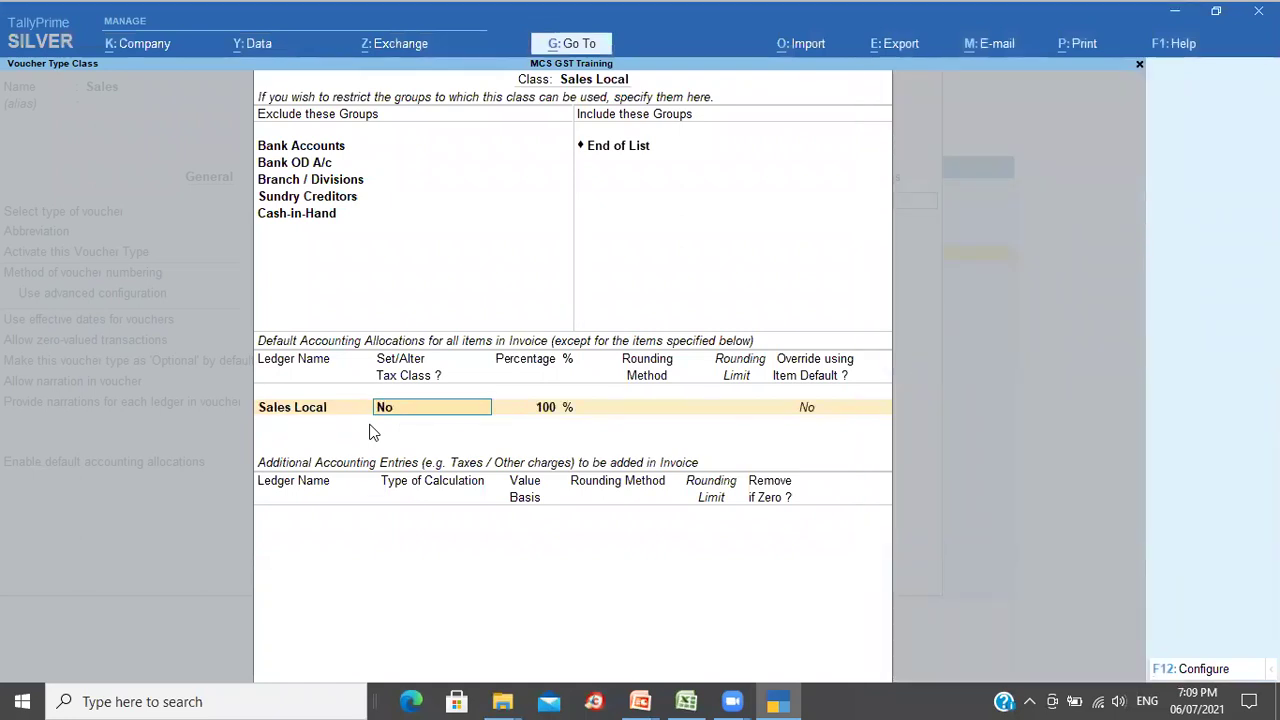
pyautogui.press('Return')
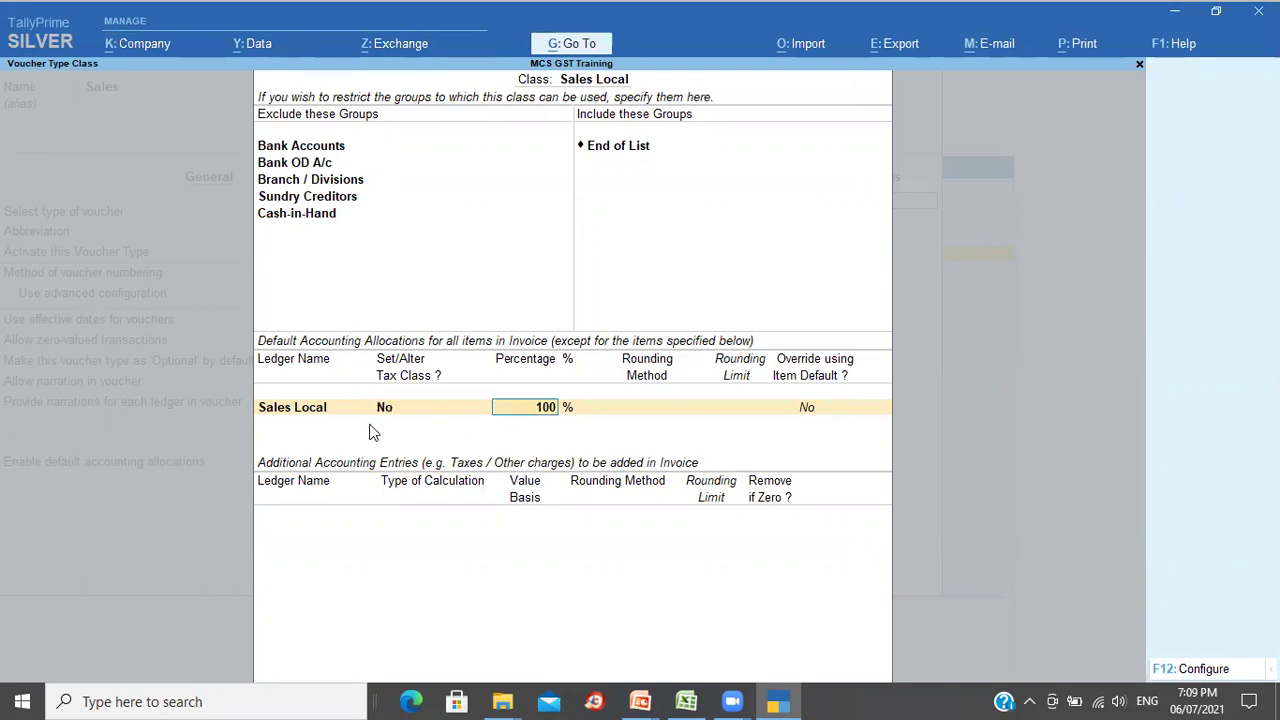
pyautogui.press('Return')
pyautogui.press('Return')
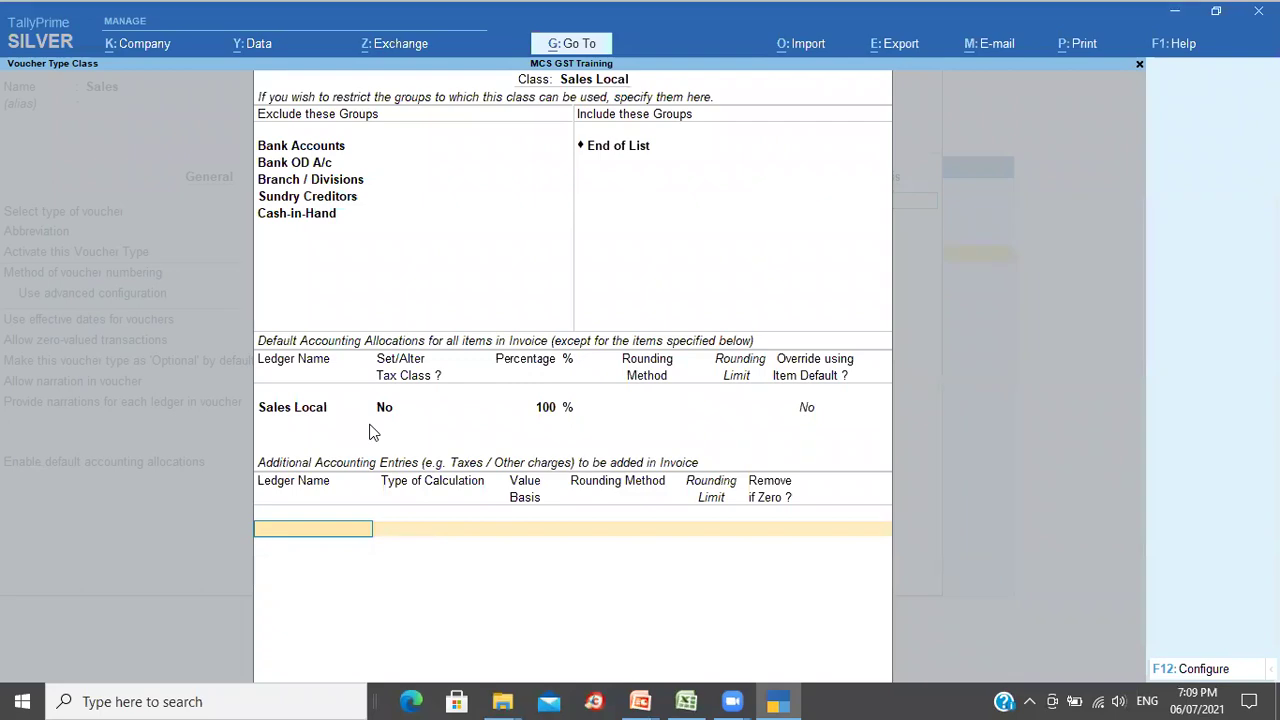
# Step: Switch to the Excel worksheet and look up the additional charges planned for Local Sales in row 2
pyautogui.hotkey('alt', 'Tab')
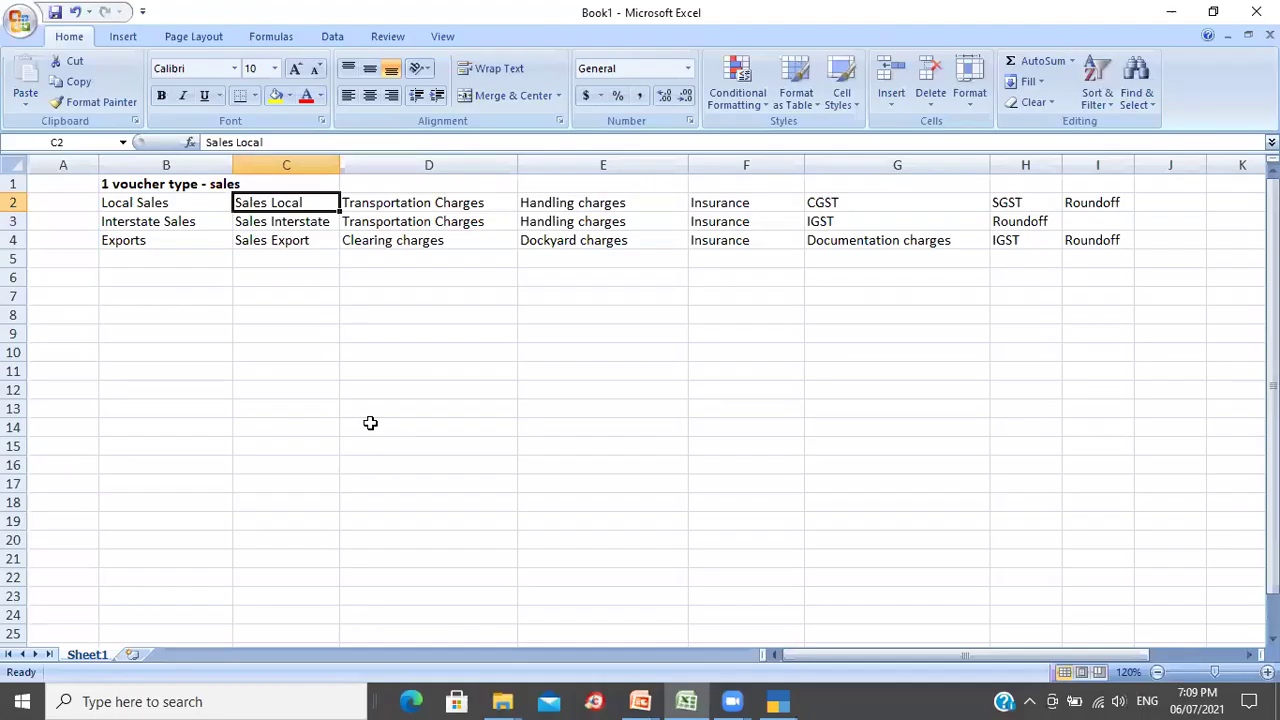
pyautogui.press('Right')
pyautogui.press('Right')
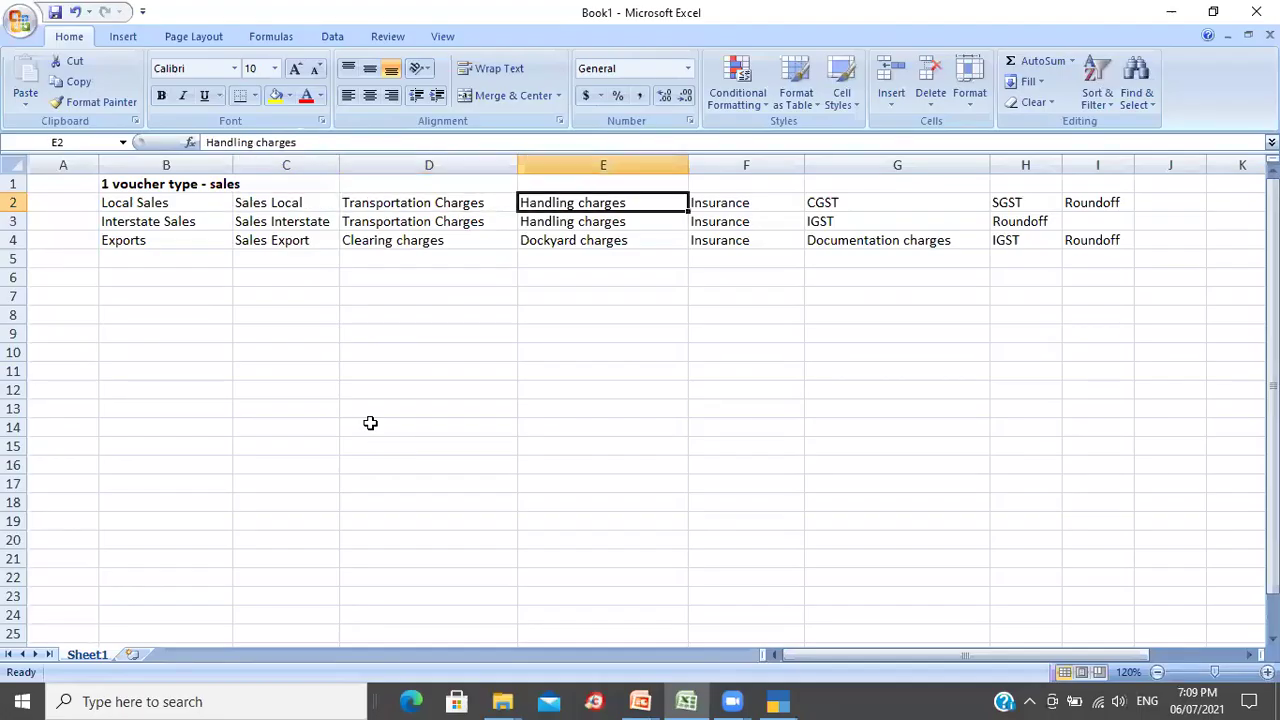
pyautogui.press('Right')
pyautogui.press('Left')
pyautogui.press('Left')
# Step: Switch to TallyPrime, add Transportation Charges as an additional accounting entry and highlight As User Defined Value as its type of calculation
pyautogui.hotkey('alt', 'Tab')
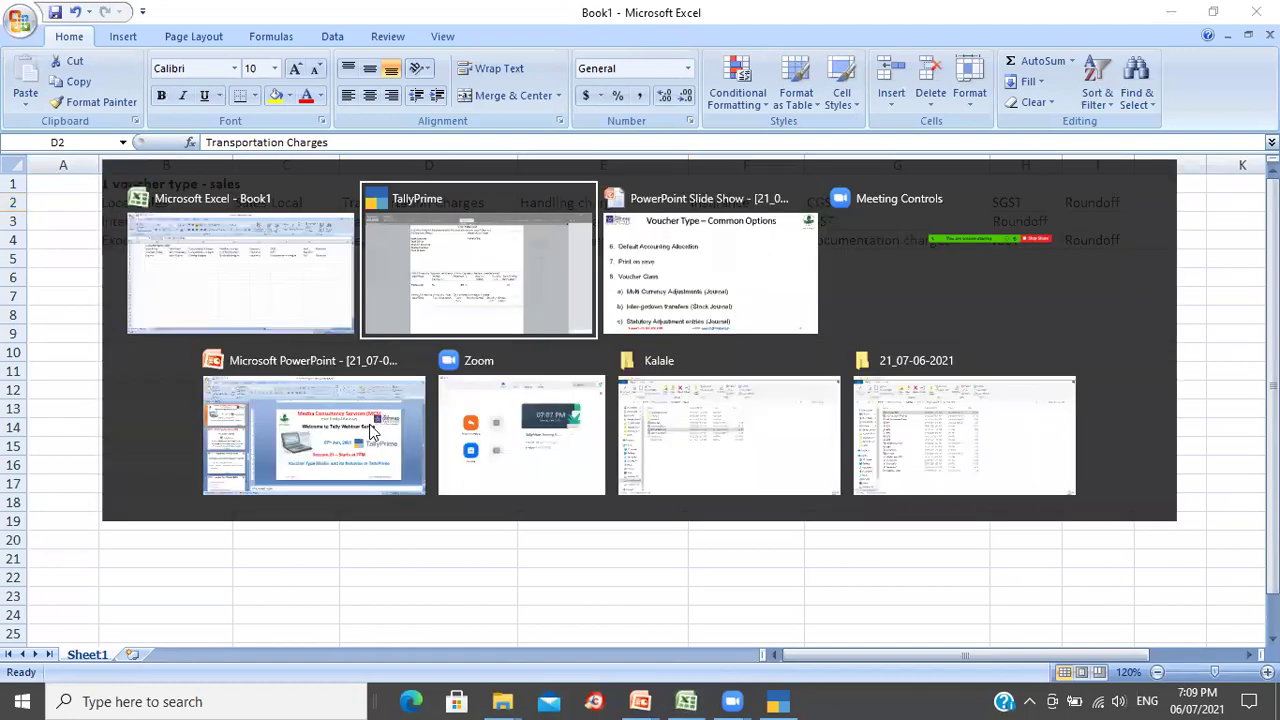
pyautogui.write('Tr')
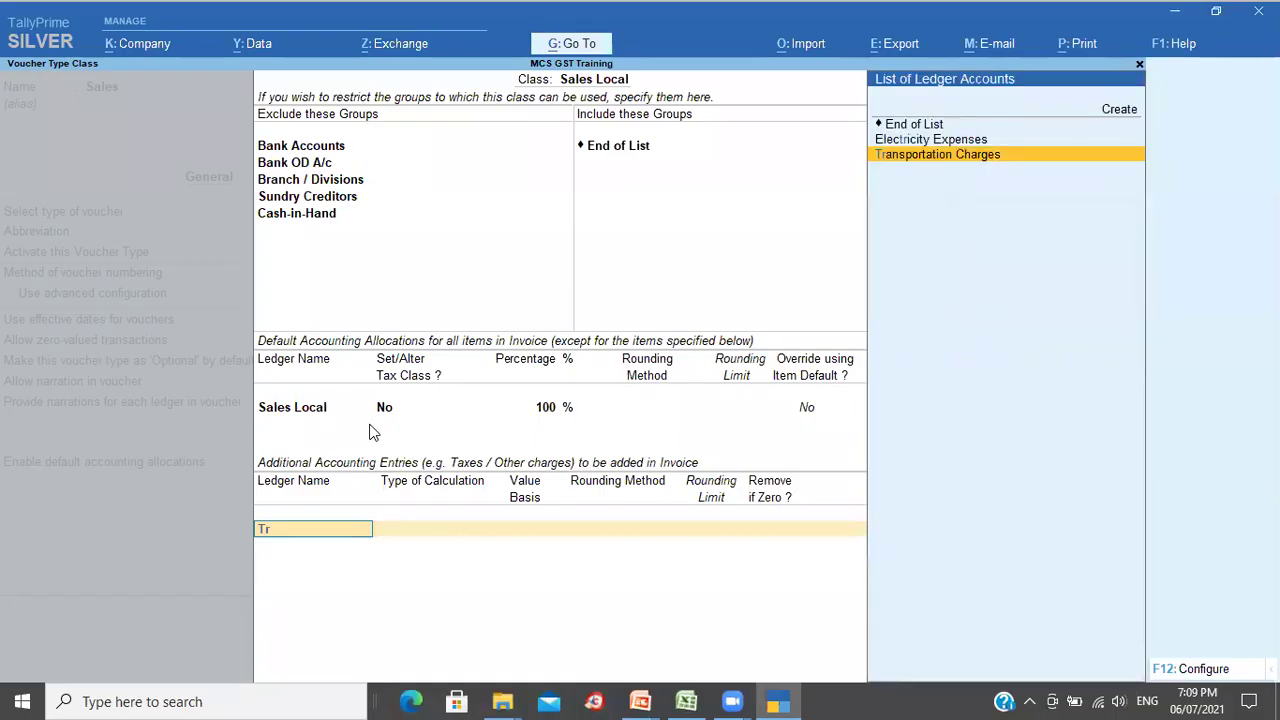
pyautogui.press('Return')
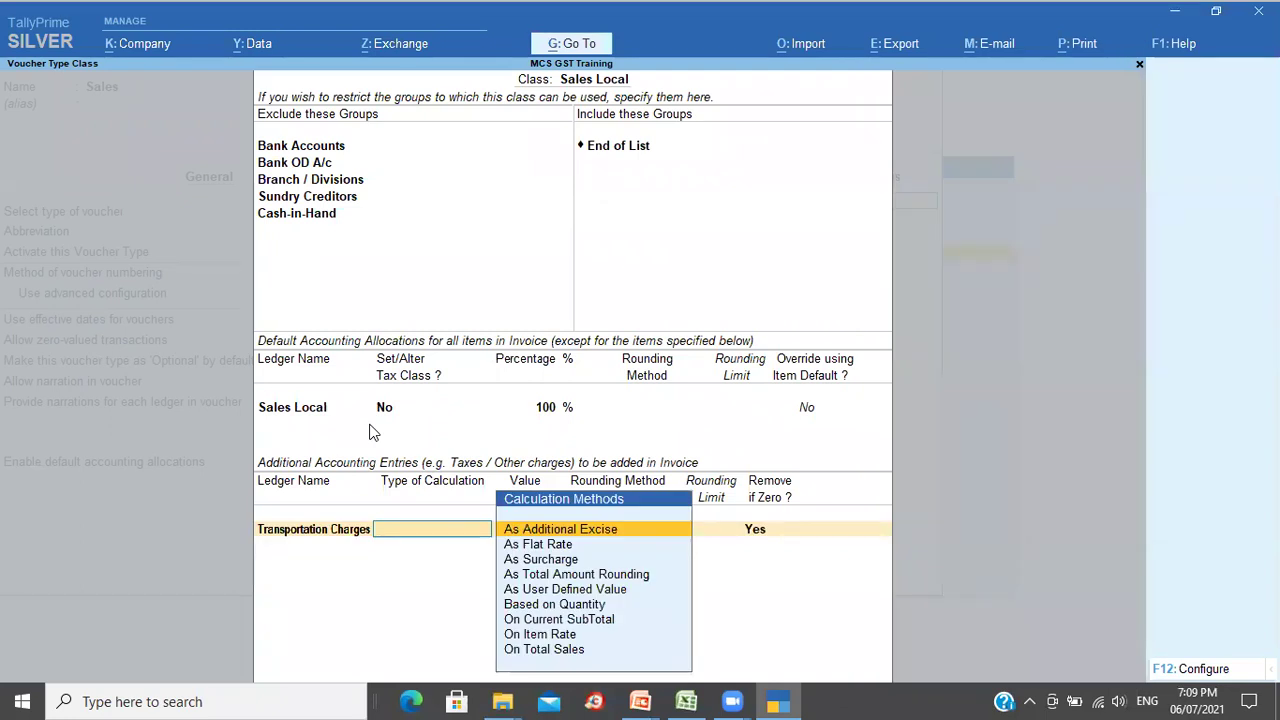
pyautogui.press('Down')
pyautogui.press('Down')
pyautogui.press('Down')
pyautogui.press('Down')
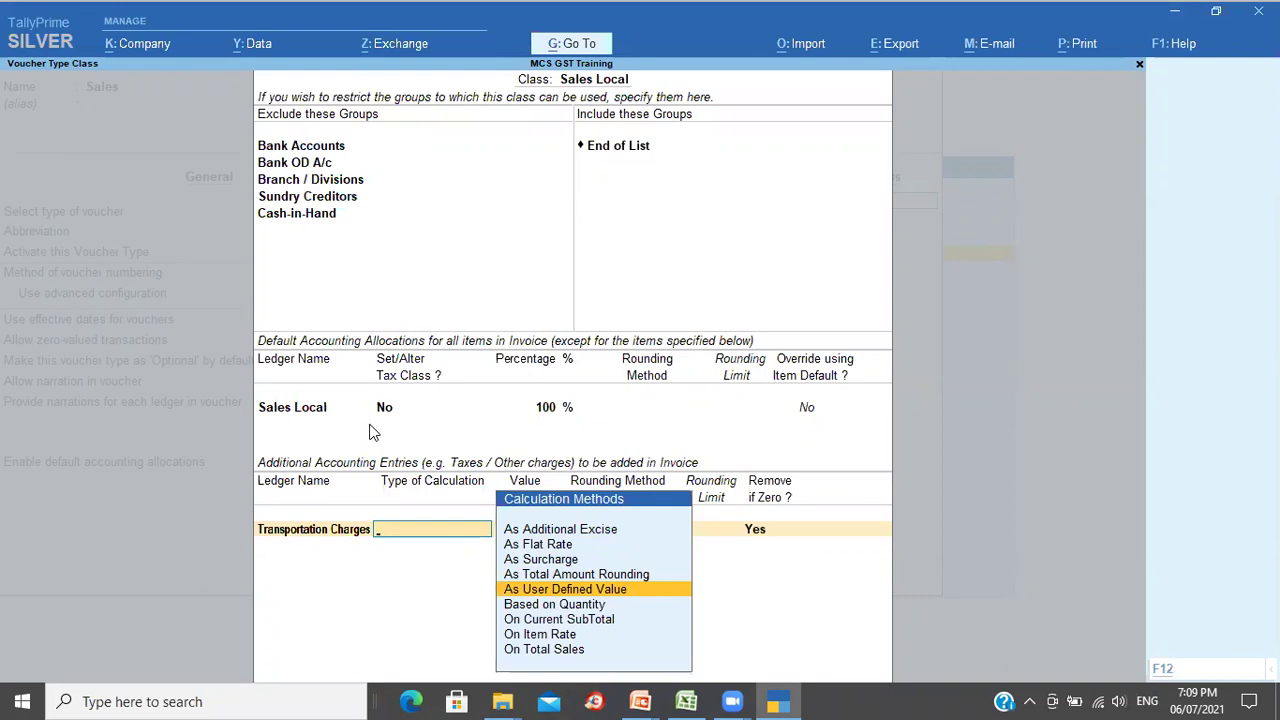
# Step: Switch to the Excel worksheet and enter "Transportation charges" in D7 with "User defined value" beside it in E7
pyautogui.hotkey('alt', 'Tab')
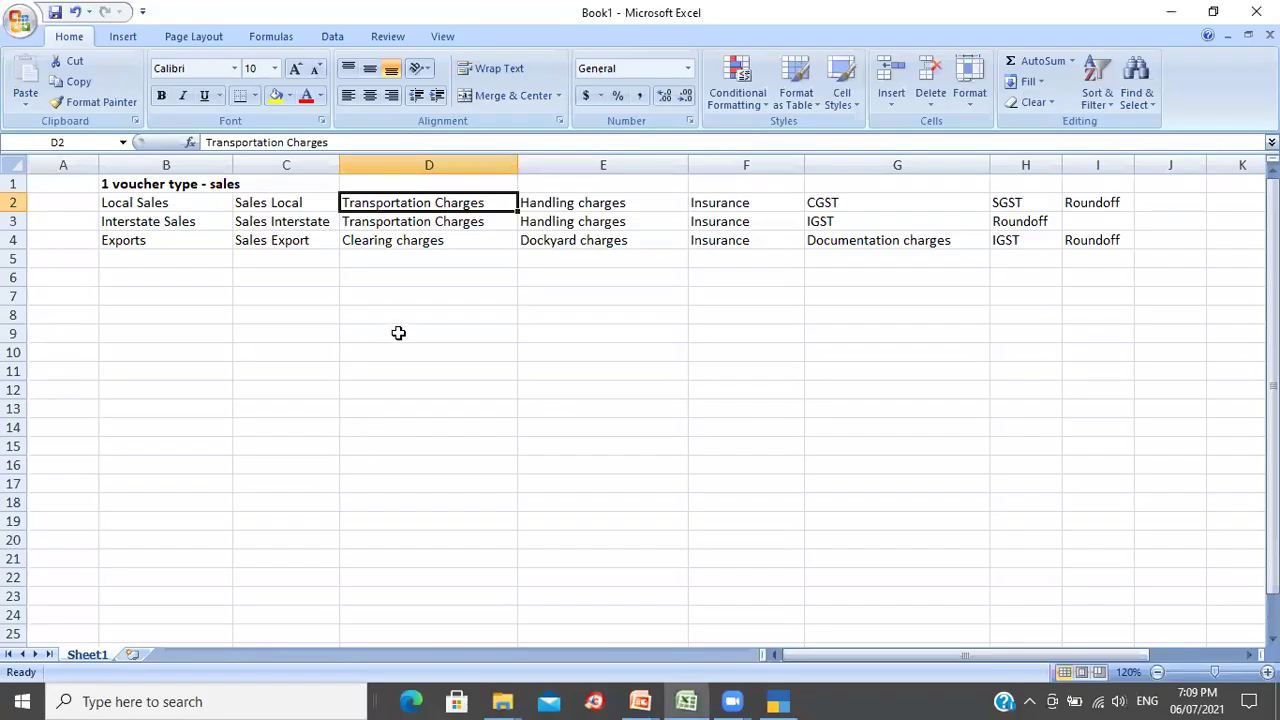
pyautogui.click(263, 306)
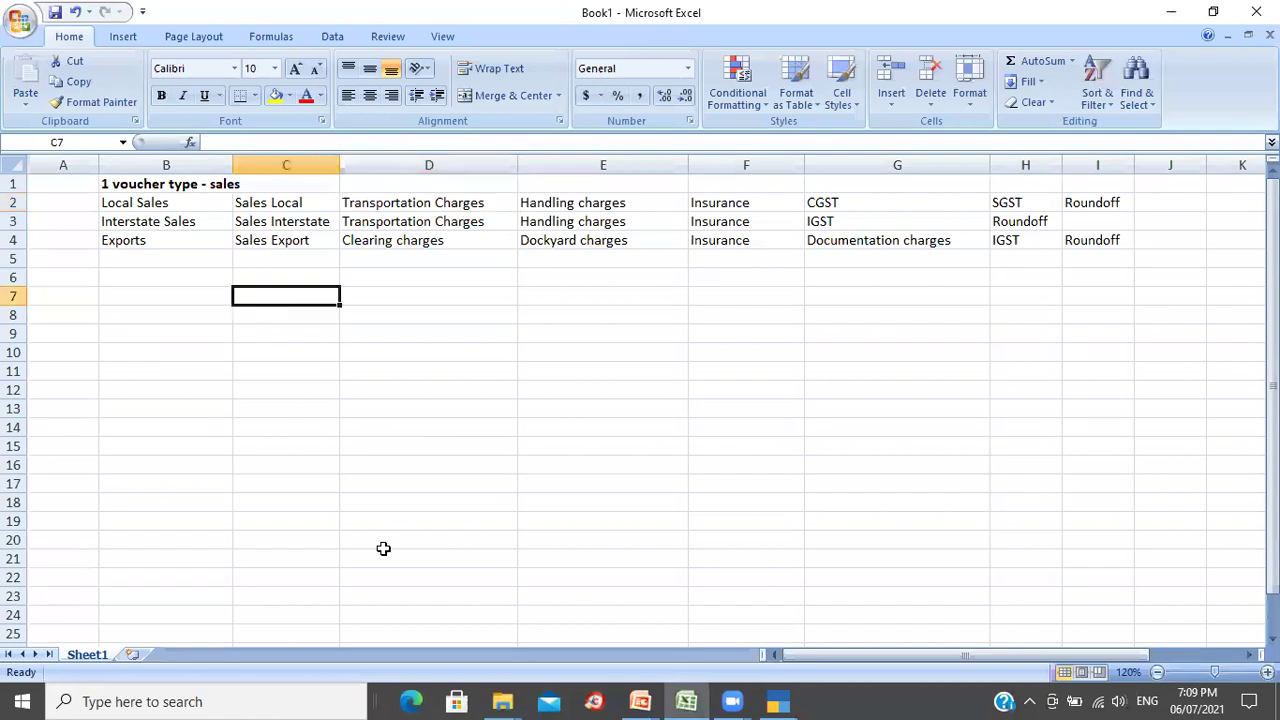
pyautogui.click(405, 298)
pyautogui.write('Tr')
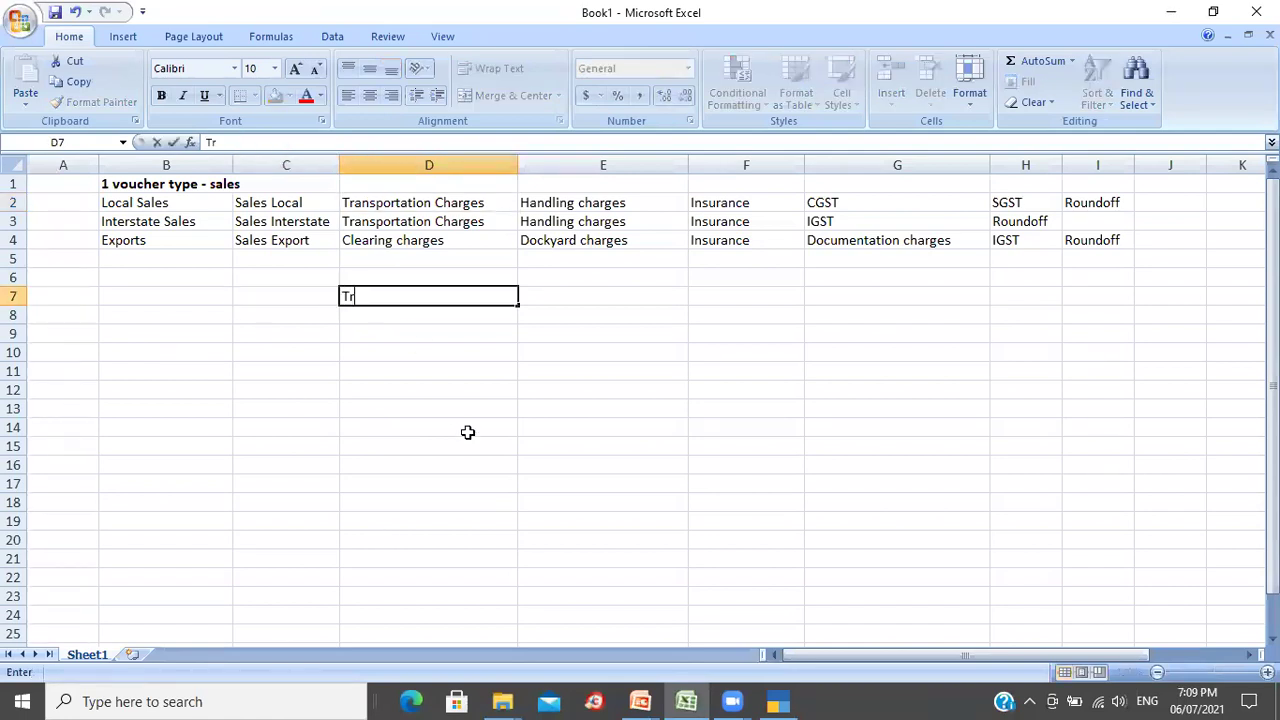
pyautogui.write('ansportation charges')
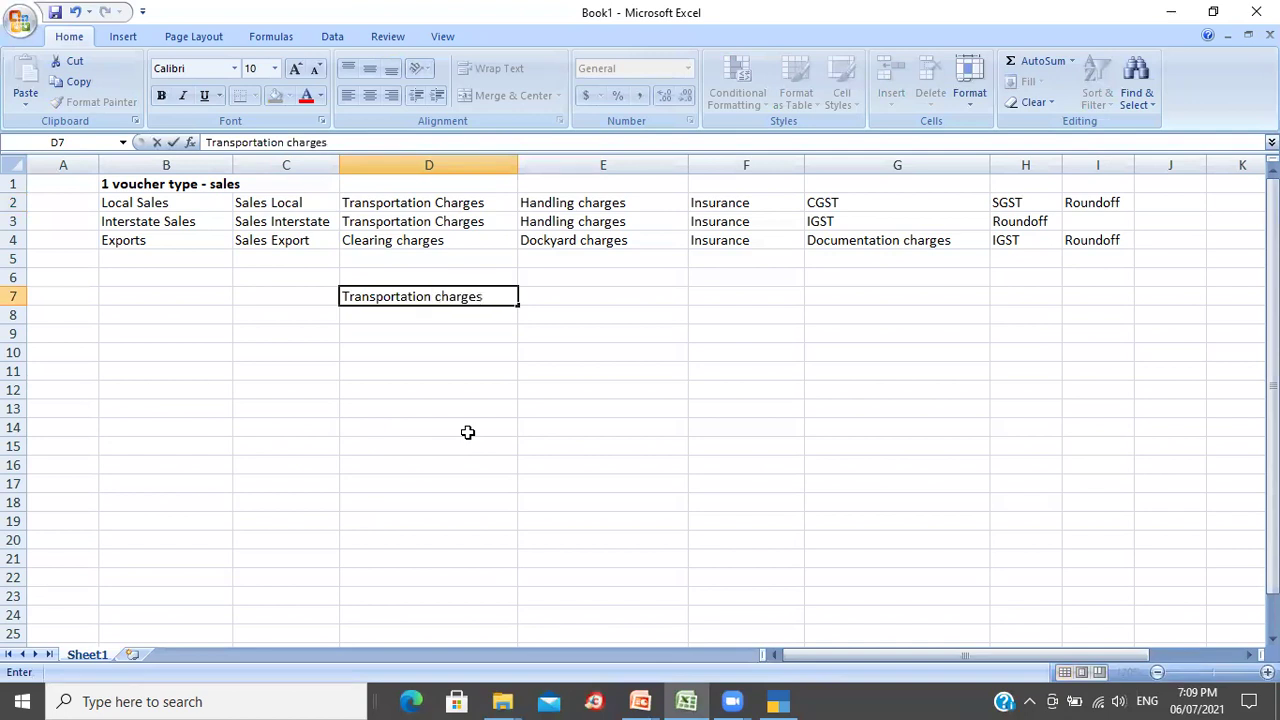
pyautogui.press('Tab')
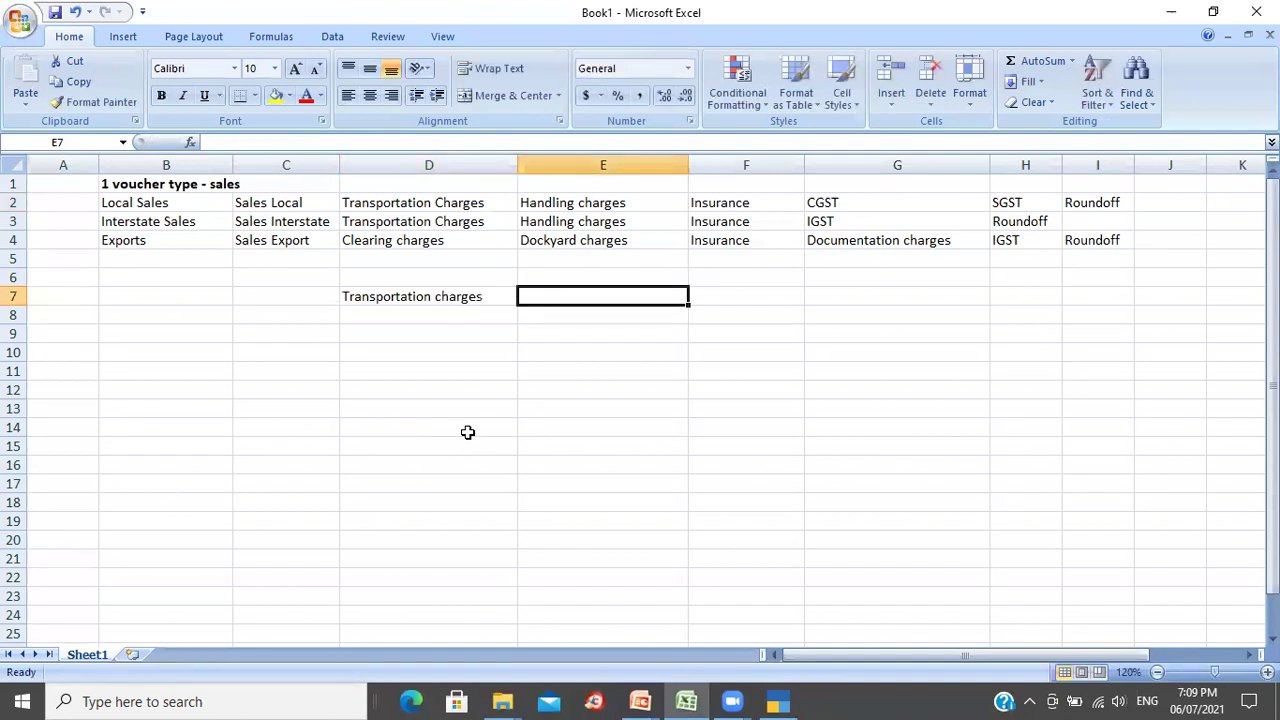
pyautogui.write('User deri')
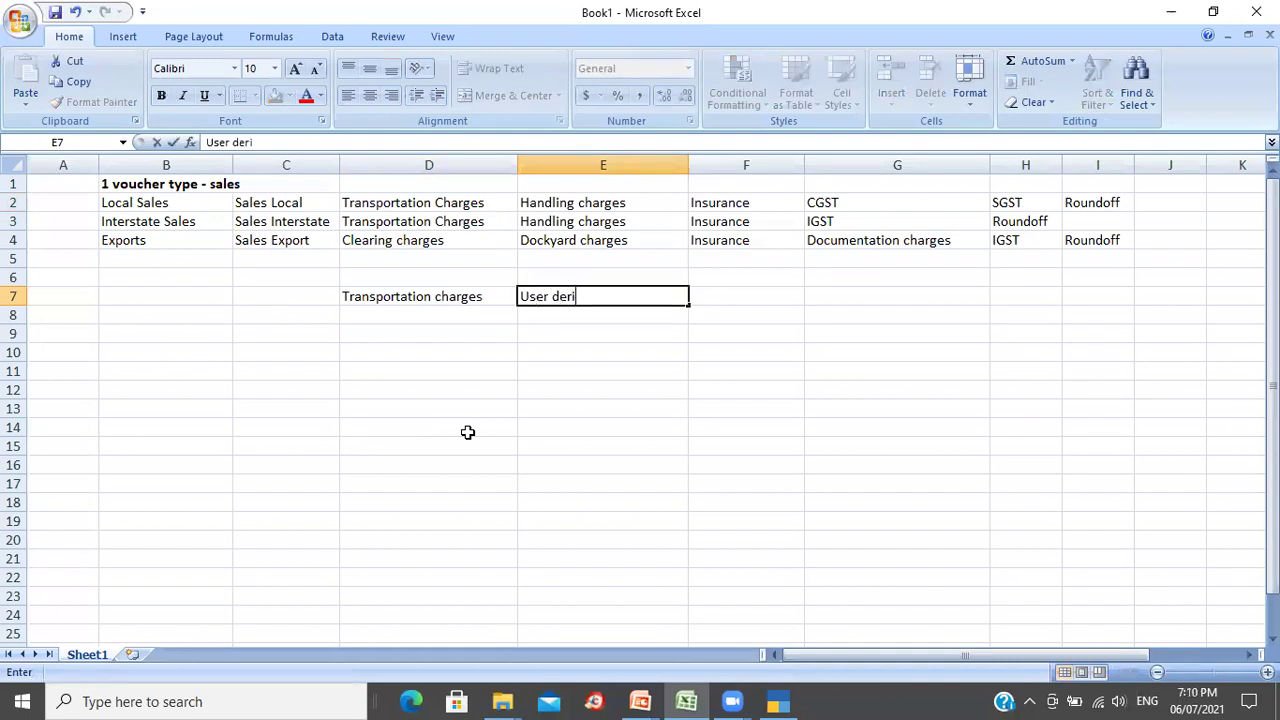
pyautogui.press('BackSpace')
pyautogui.write('fined value')
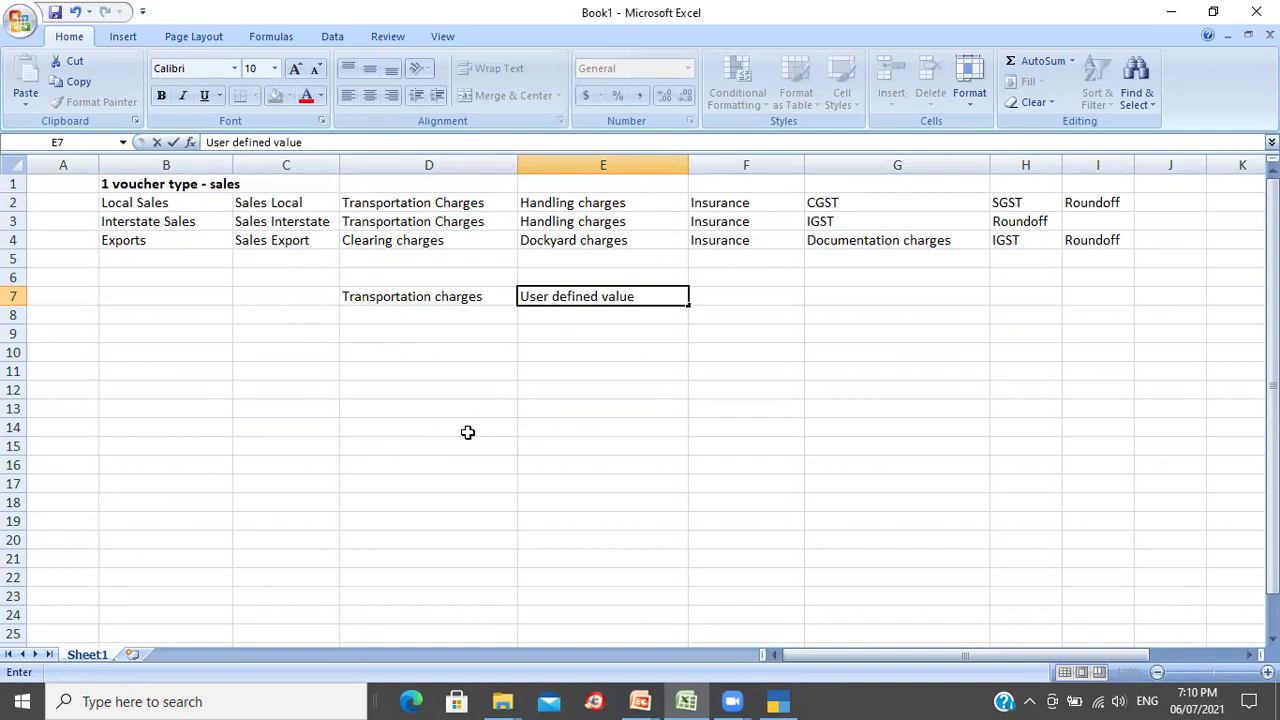
pyautogui.press('Return')
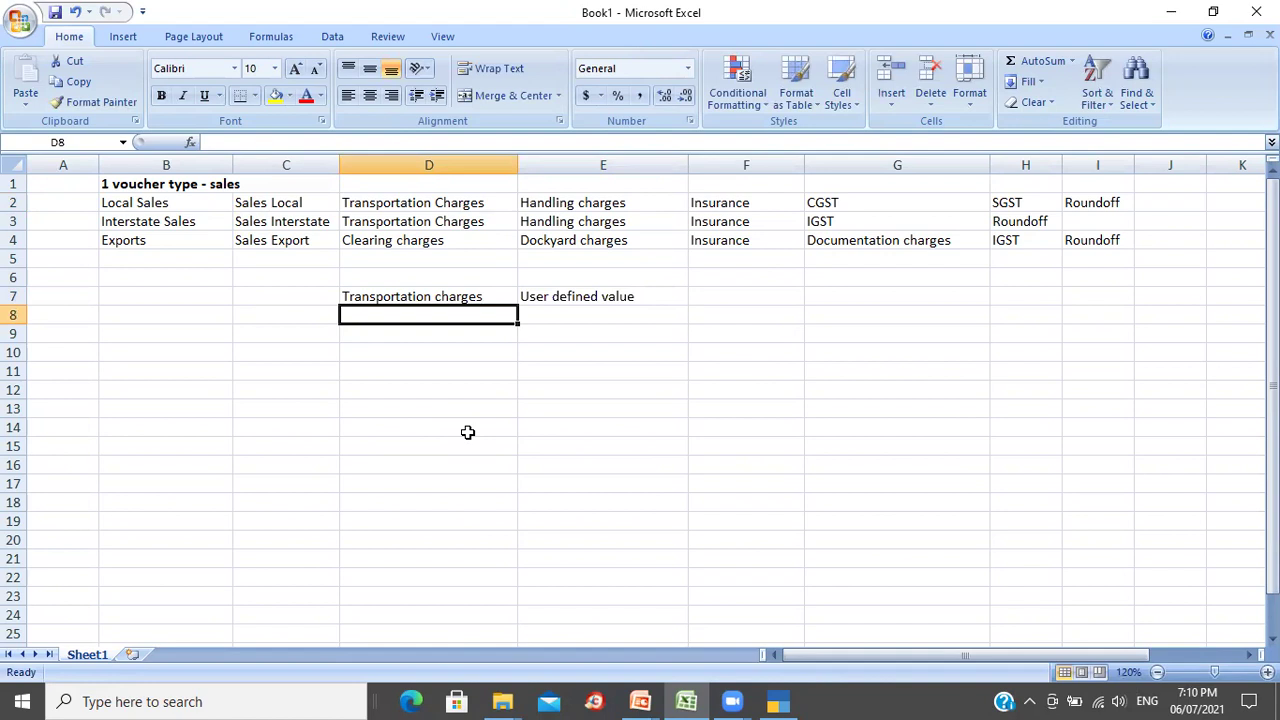
# Step: Enter "Handling charges" in D8 with "10% of sales value" beside it in E8
pyautogui.write('Ha')
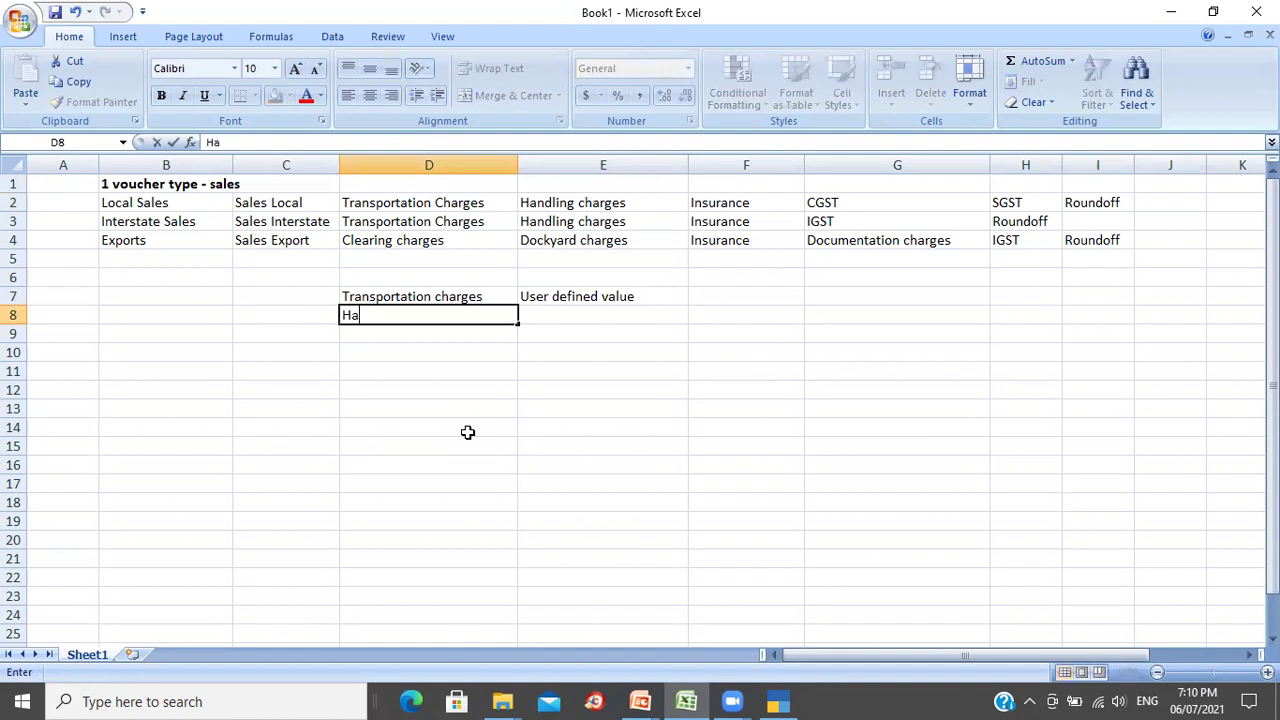
pyautogui.write('ndling charges')
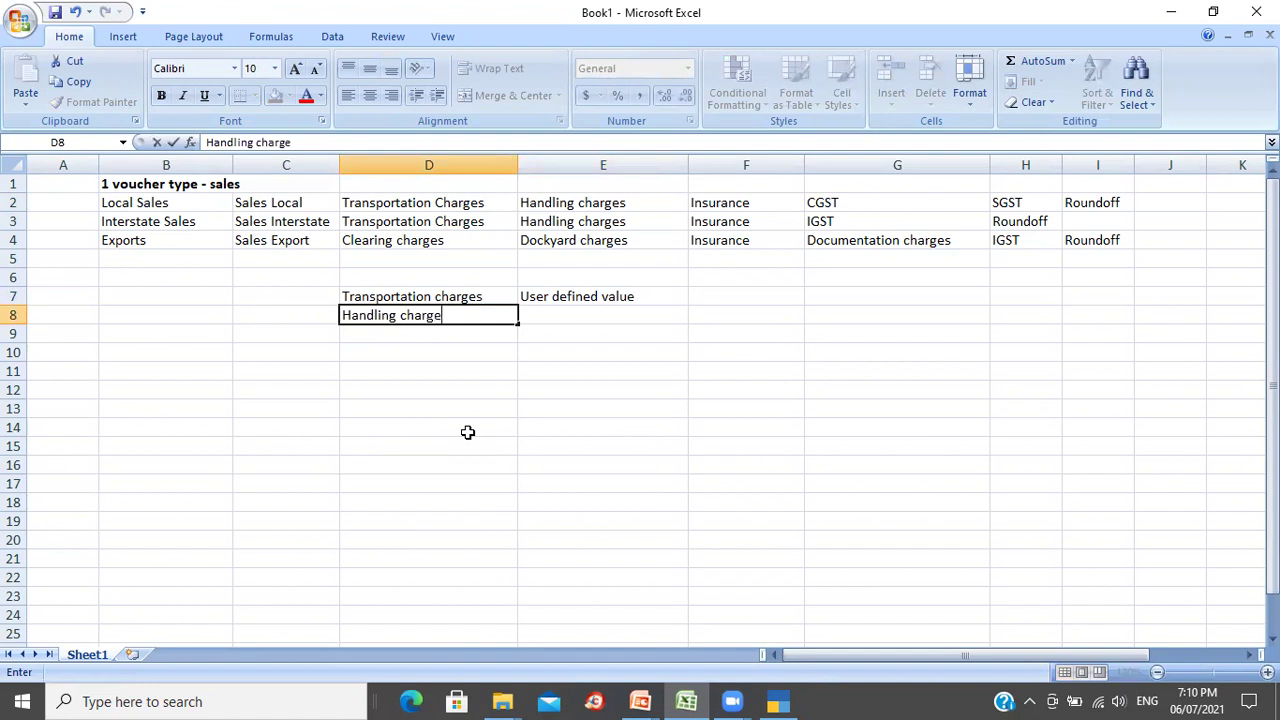
pyautogui.press('Tab')
pyautogui.write('10')
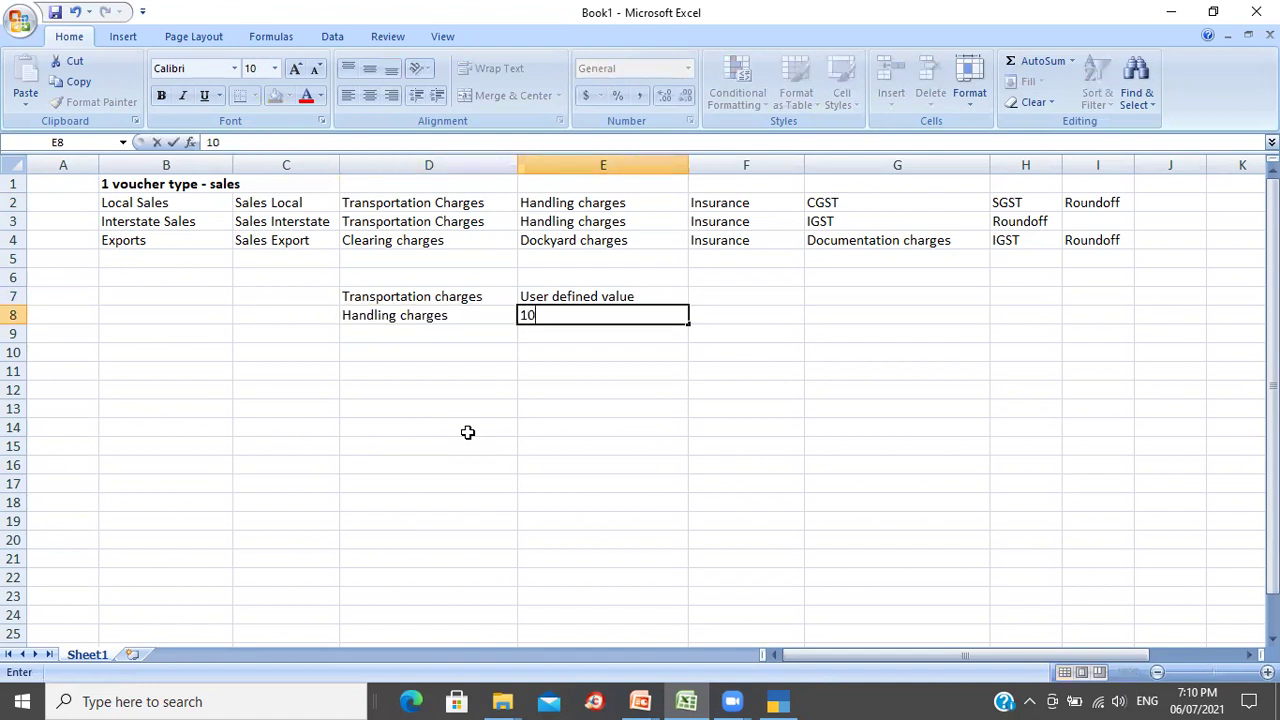
pyautogui.write('% of sales value')
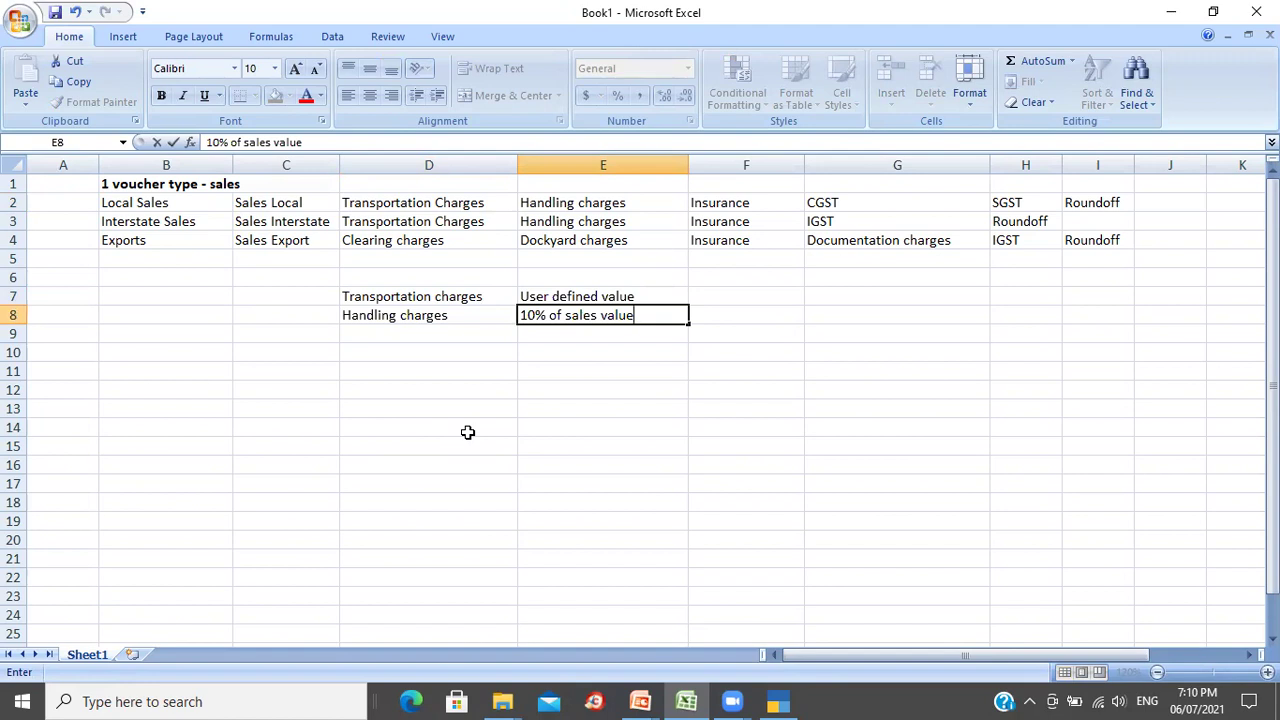
pyautogui.press('Return')
# Step: Enter "Insurance" in D9 with "15% on sub-total" beside it in E9
pyautogui.write('Insurance')
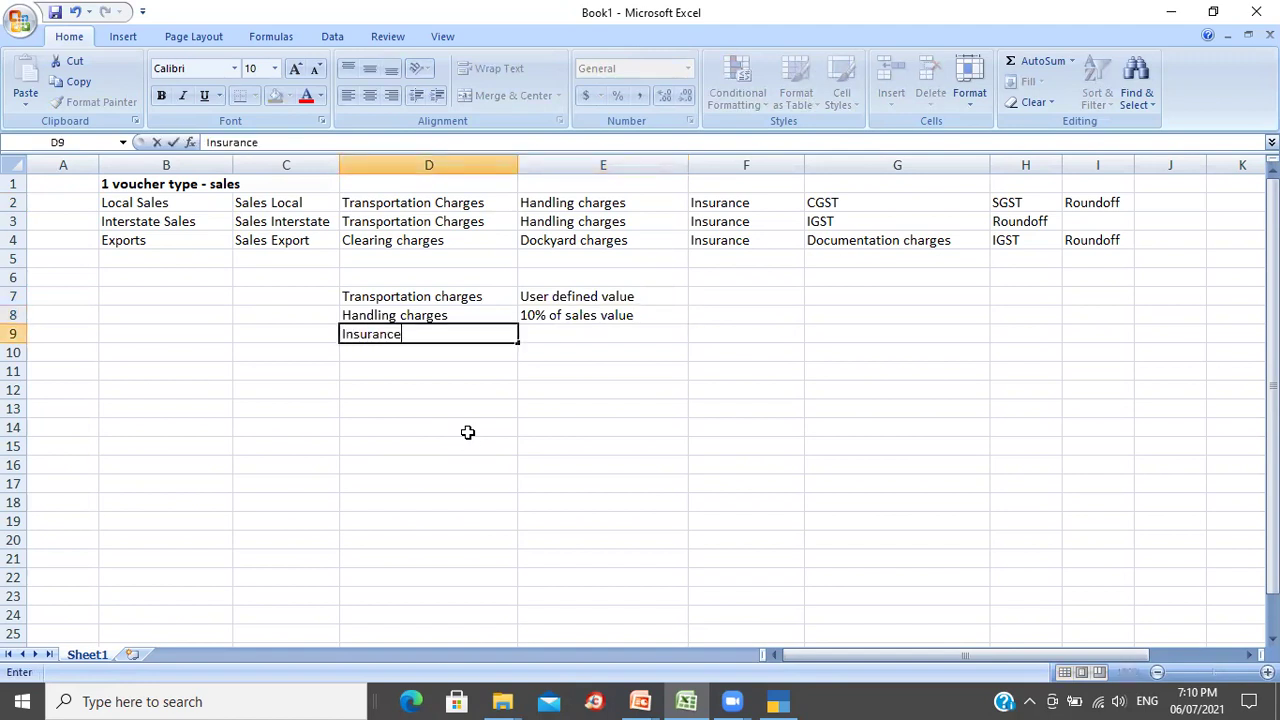
pyautogui.press('Tab')
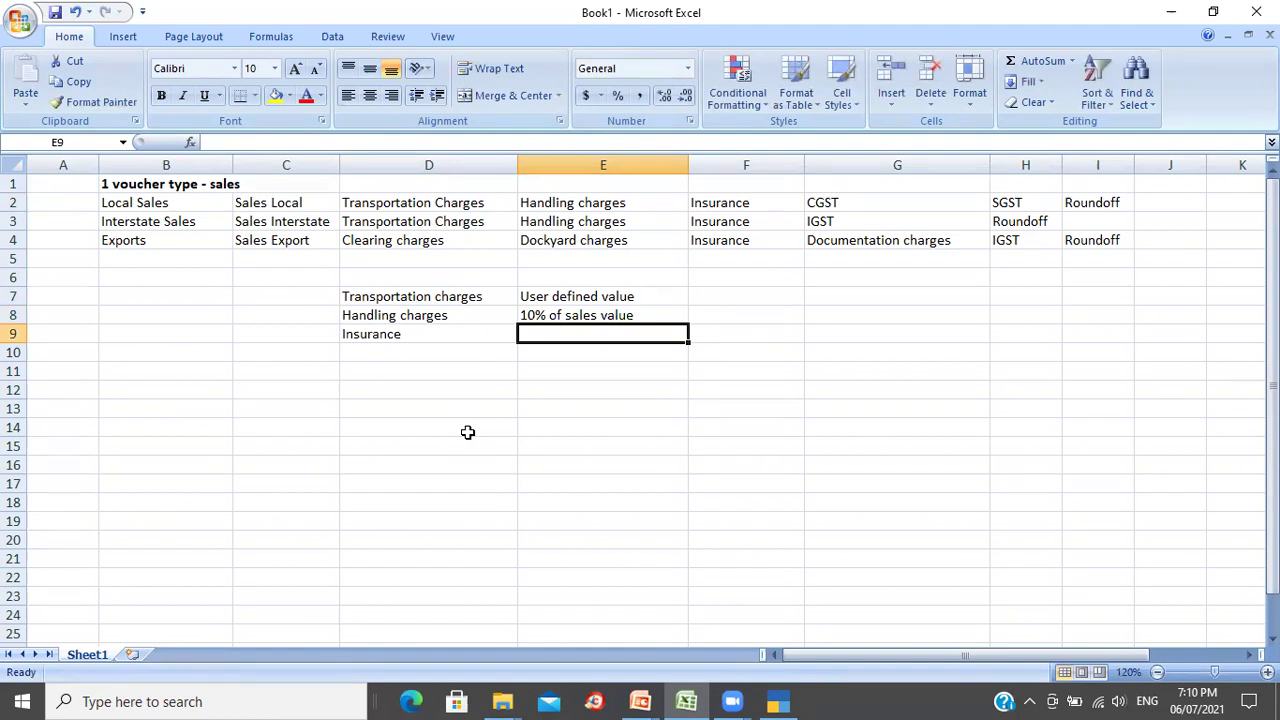
pyautogui.write('15% on')
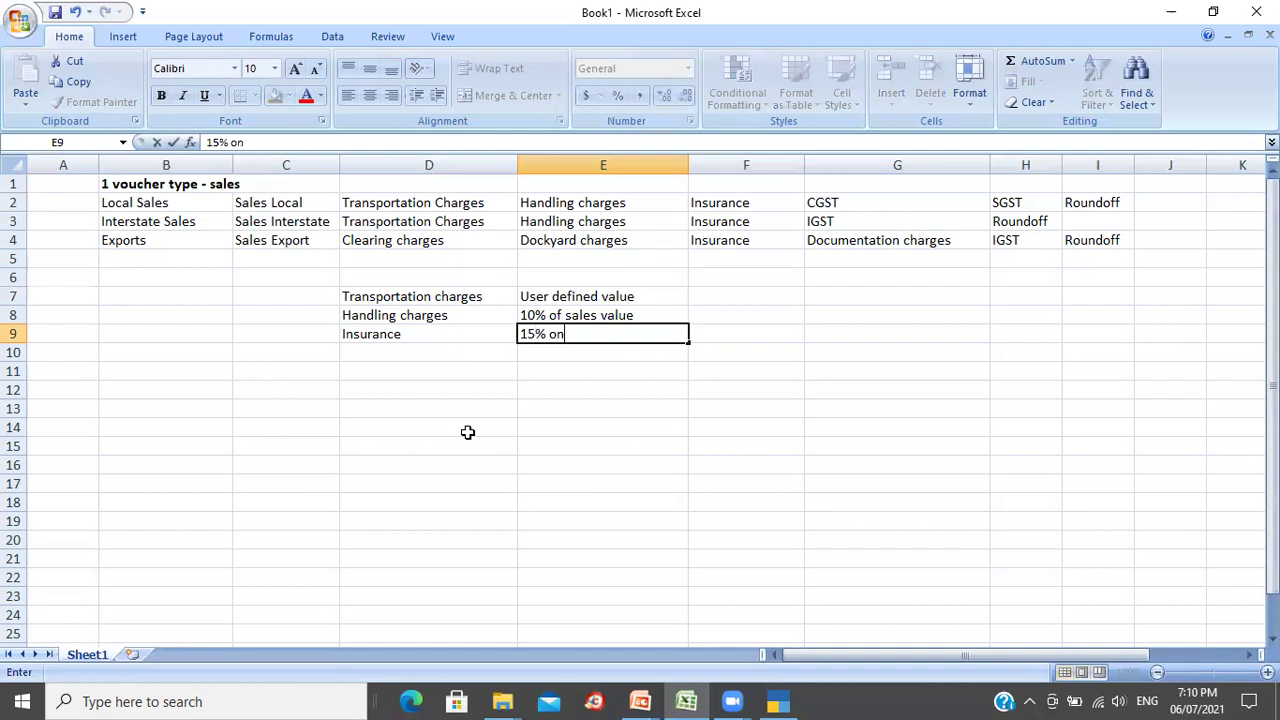
pyautogui.write(' sub-total')
pyautogui.press('Return')
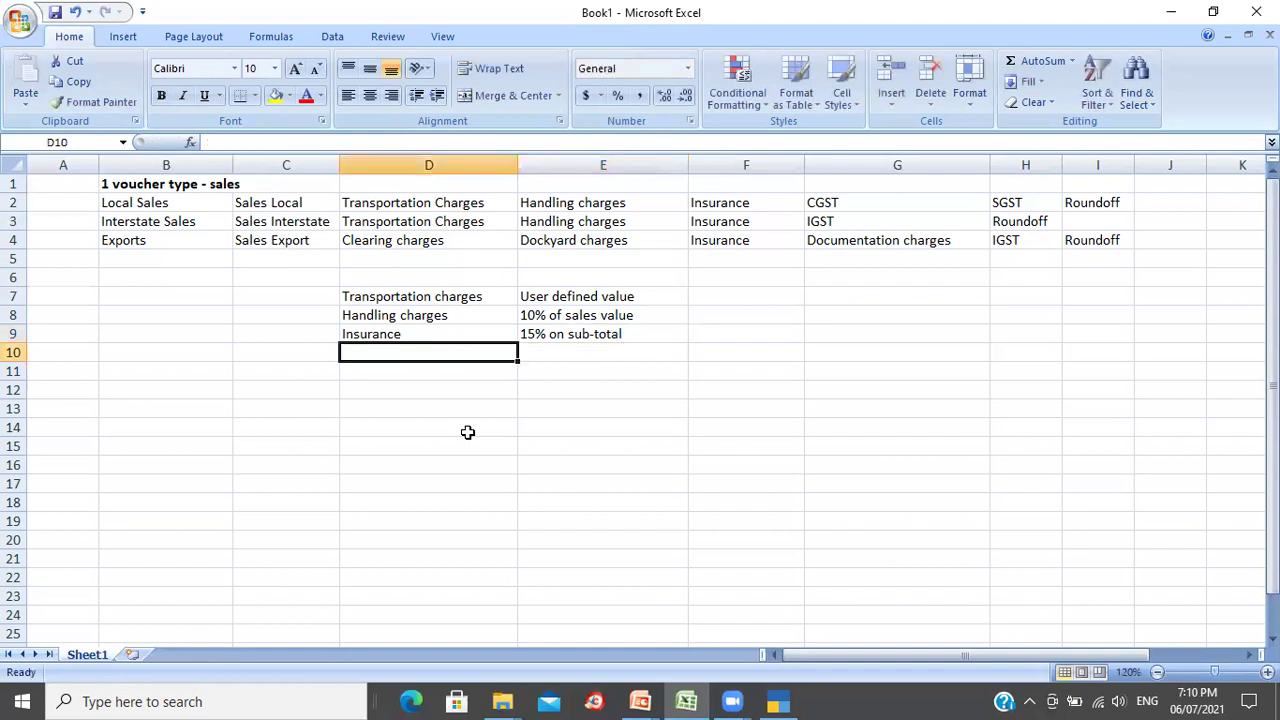
# Step: Recheck the transportation rule in row 7, switch to TallyPrime and set Transportation Charges to As User Defined Value, keeping Remove if Zero at Yes
pyautogui.press('Up')
pyautogui.press('Up')
pyautogui.press('Up')
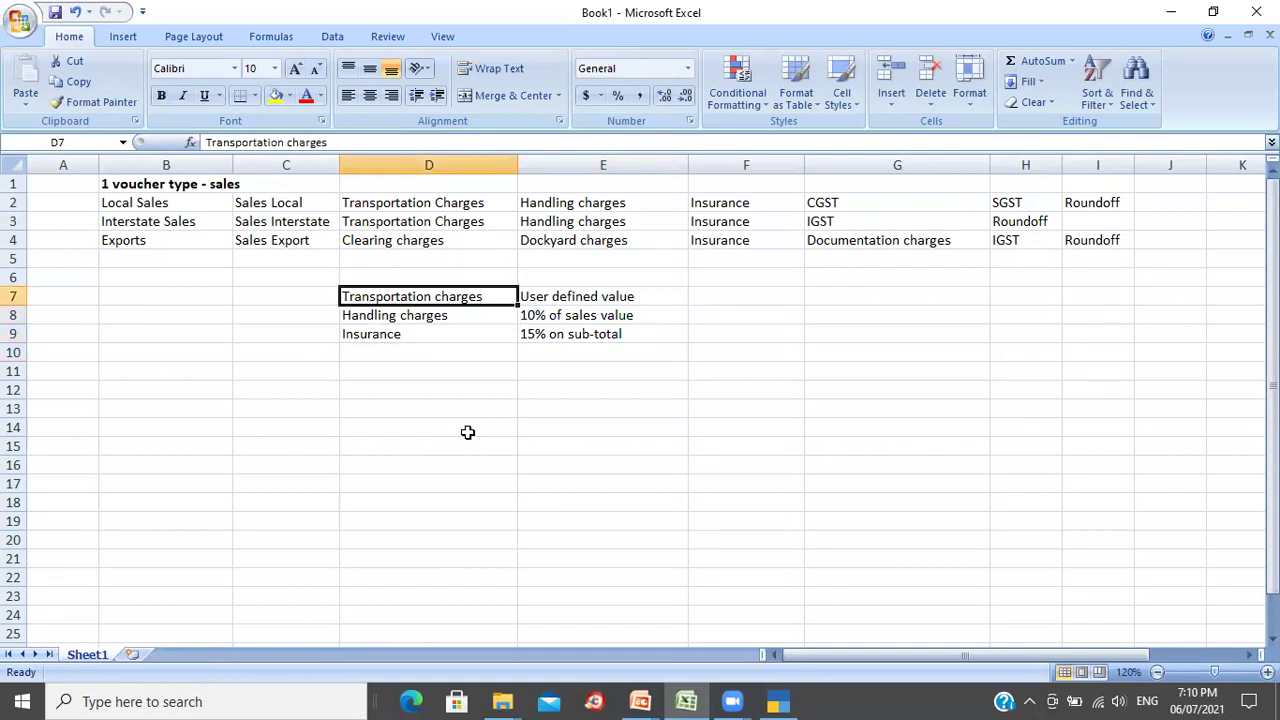
pyautogui.press('Right')
pyautogui.press('Left')
pyautogui.press('Right')
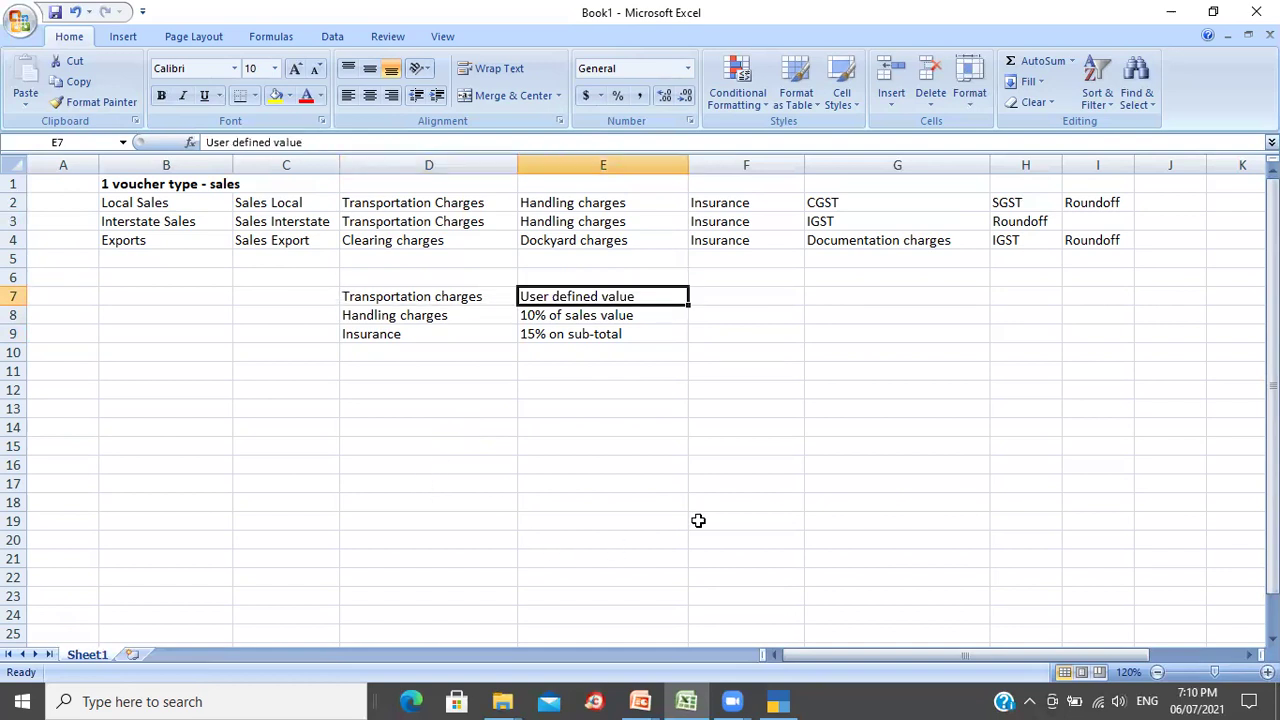
pyautogui.hotkey('alt', 'Tab')
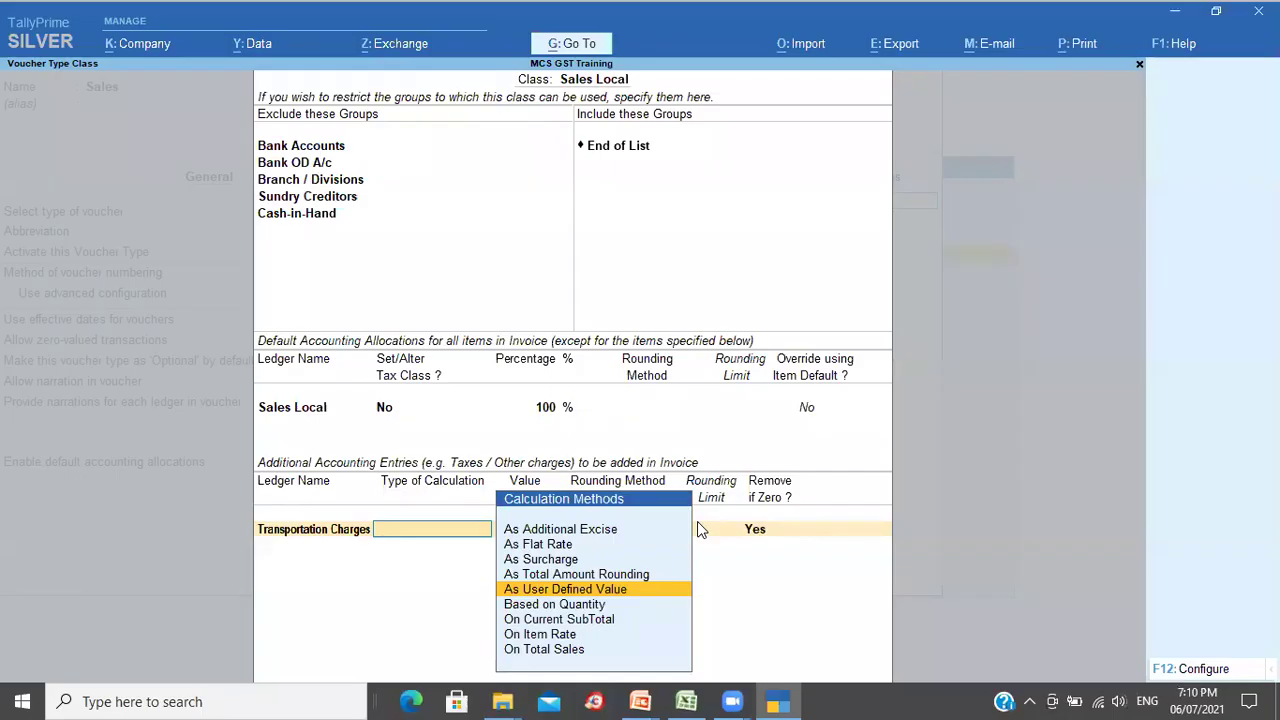
pyautogui.press('Return')
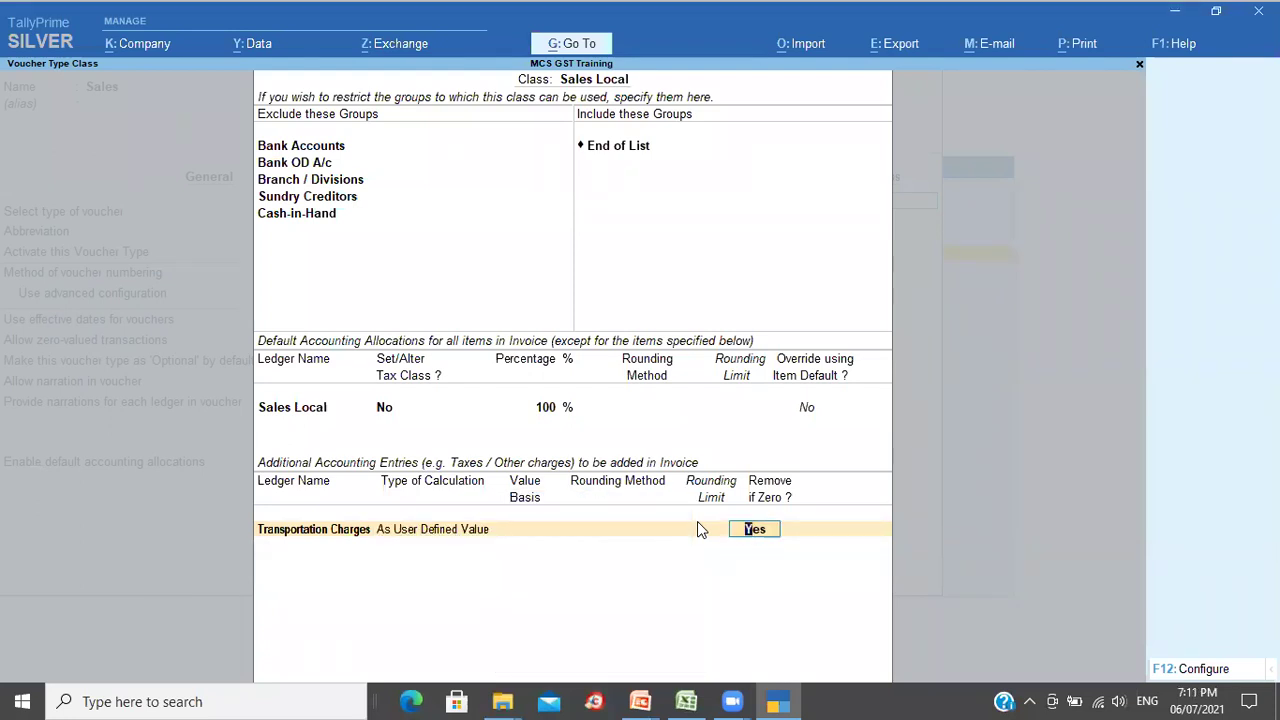
pyautogui.press('Return')
# Step: Switch to the Excel worksheet and look up the calculation rule planned for Handling charges in E8
pyautogui.hotkey('alt', 'Tab')
pyautogui.press('Down')
pyautogui.press('Down')
pyautogui.press('Up')
pyautogui.press('Up')
pyautogui.press('Down')
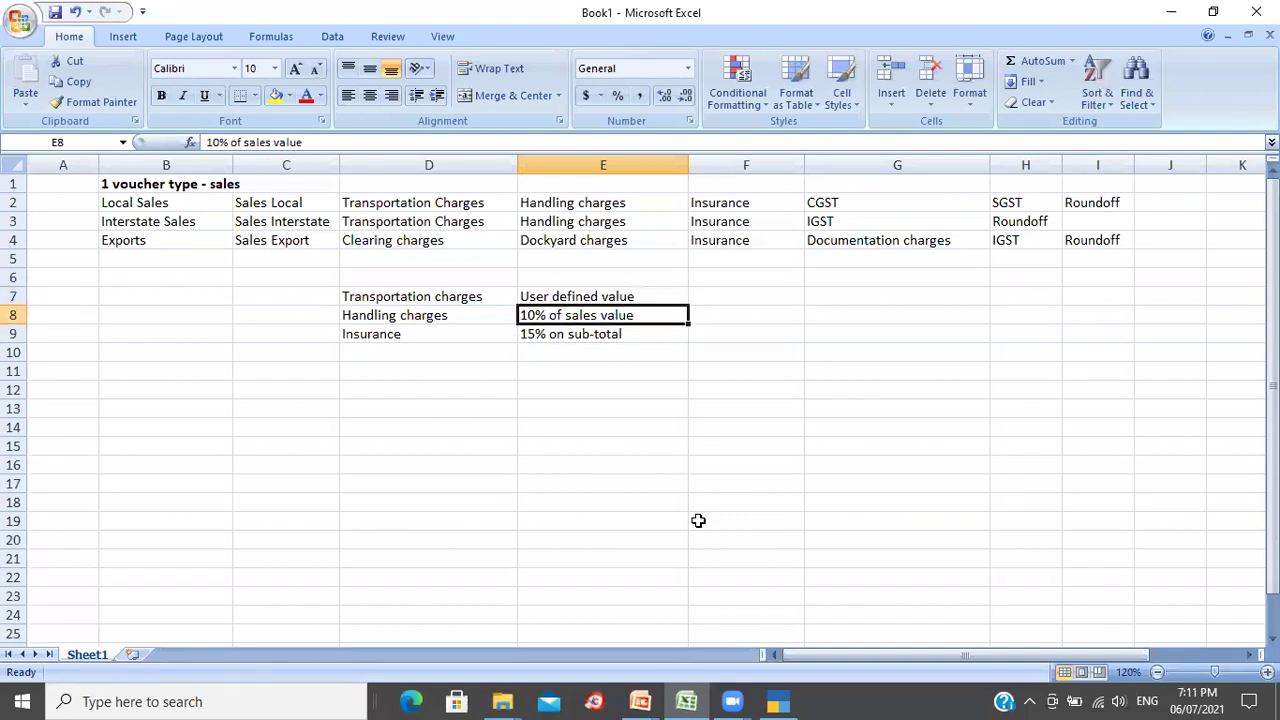
# Step: Switch to TallyPrime and start a new ledger named Handling Charges from the Sales Local class's additional accounting entries
pyautogui.hotkey('alt', 'Tab')
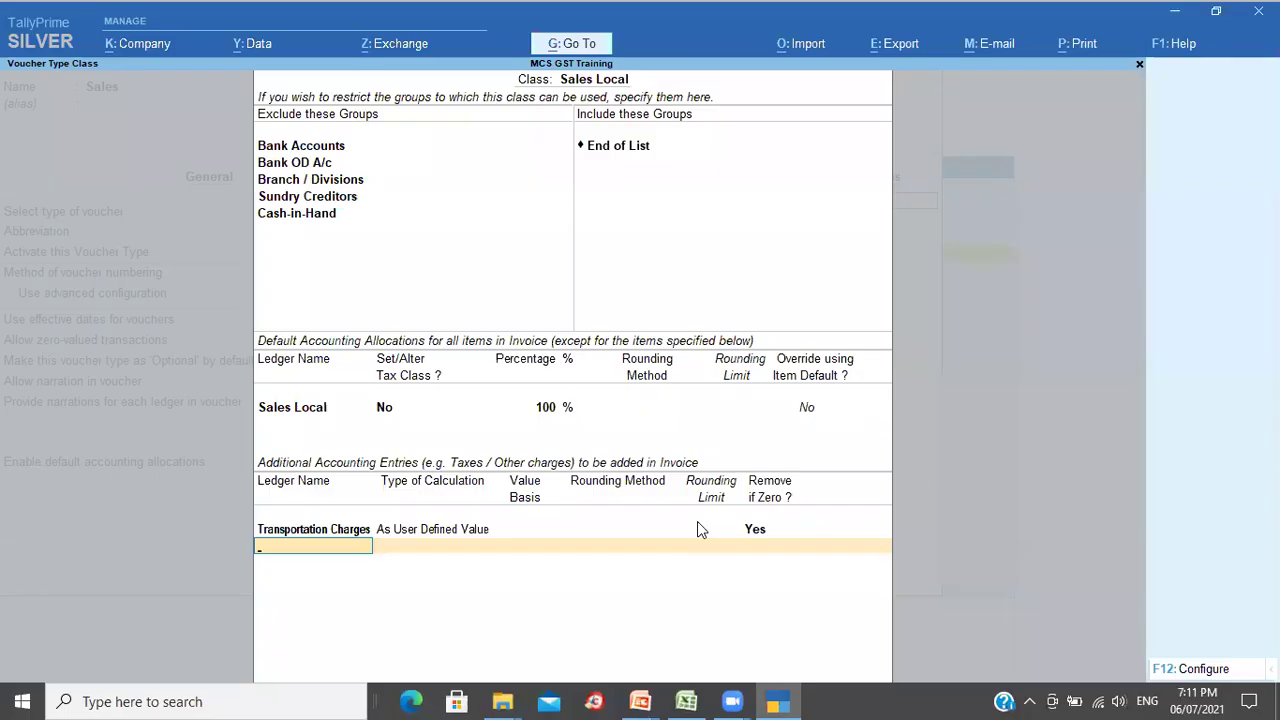
pyautogui.write('ha')
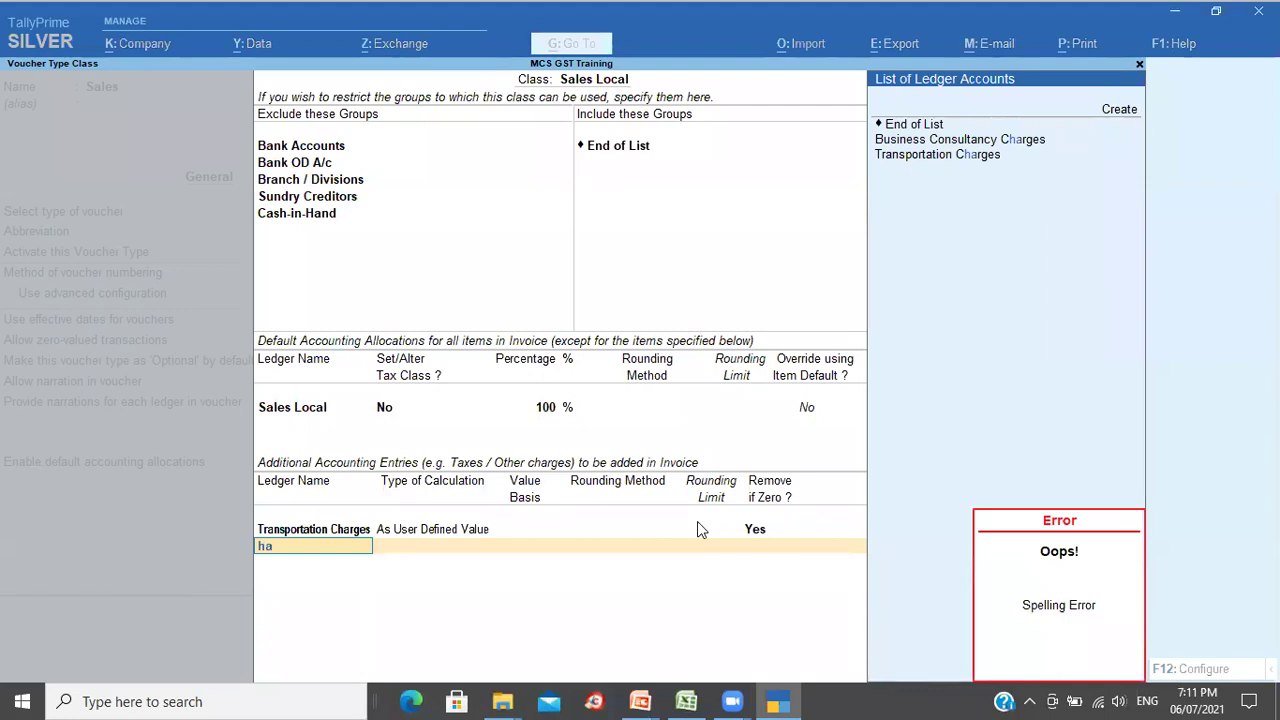
pyautogui.hotkey('alt', 'c')
pyautogui.write('Handling Charges')
pyautogui.press('Return')
pyautogui.press('Return')
# Step: Group the Handling Charges ledger under Direct Incomes and leave its Type of Ledger at Not Applicable
pyautogui.write('Ex')
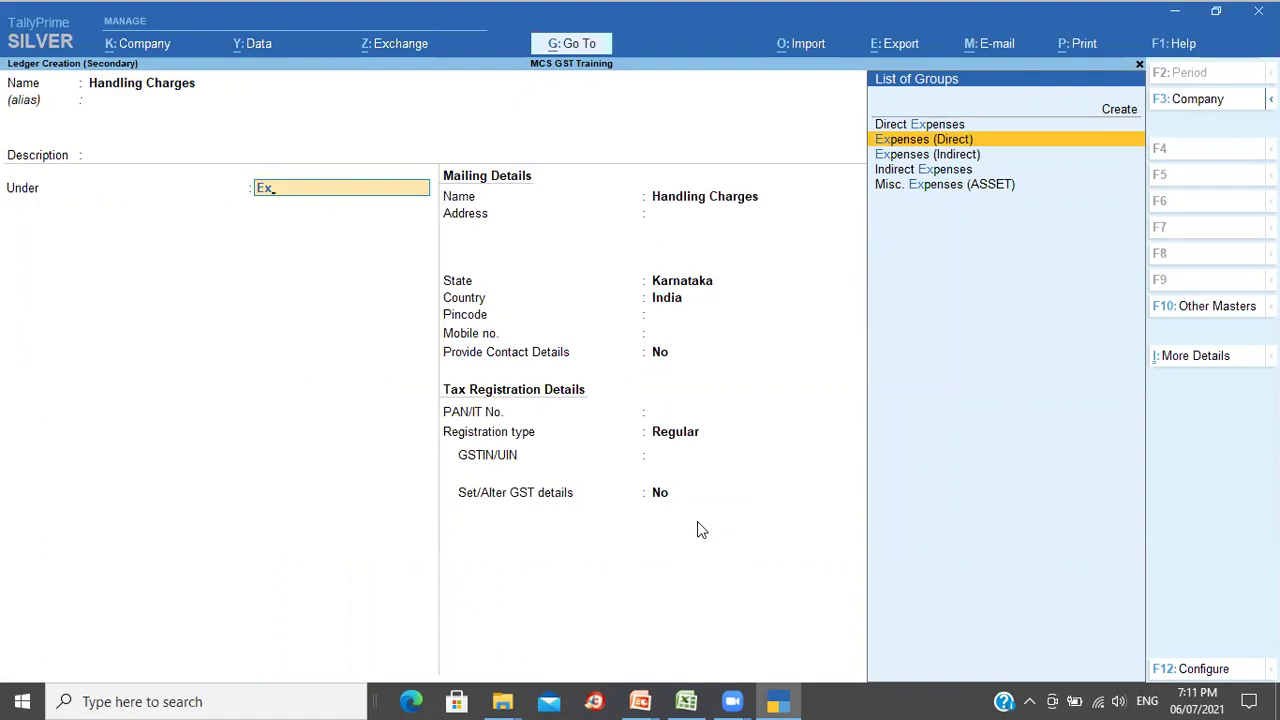
pyautogui.press('BackSpace')
pyautogui.press('BackSpace')
pyautogui.write('Inc')
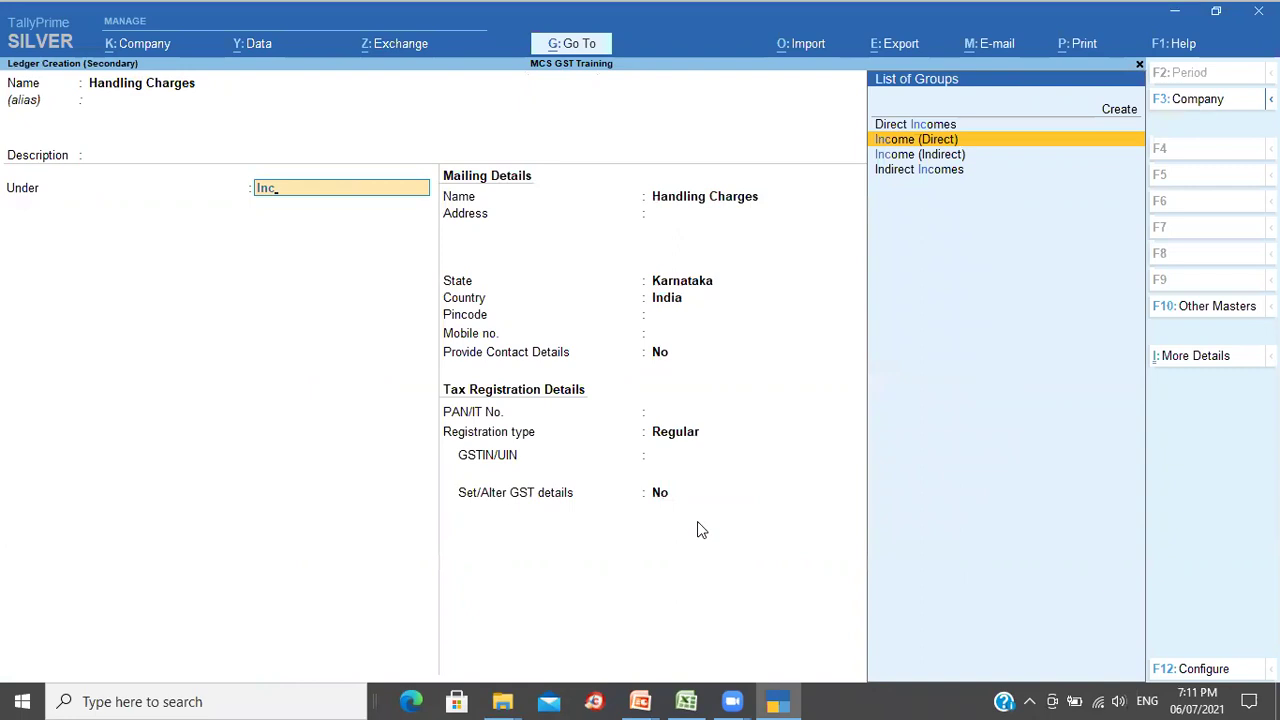
pyautogui.press('Return')
pyautogui.press('Return')
pyautogui.press('Return')
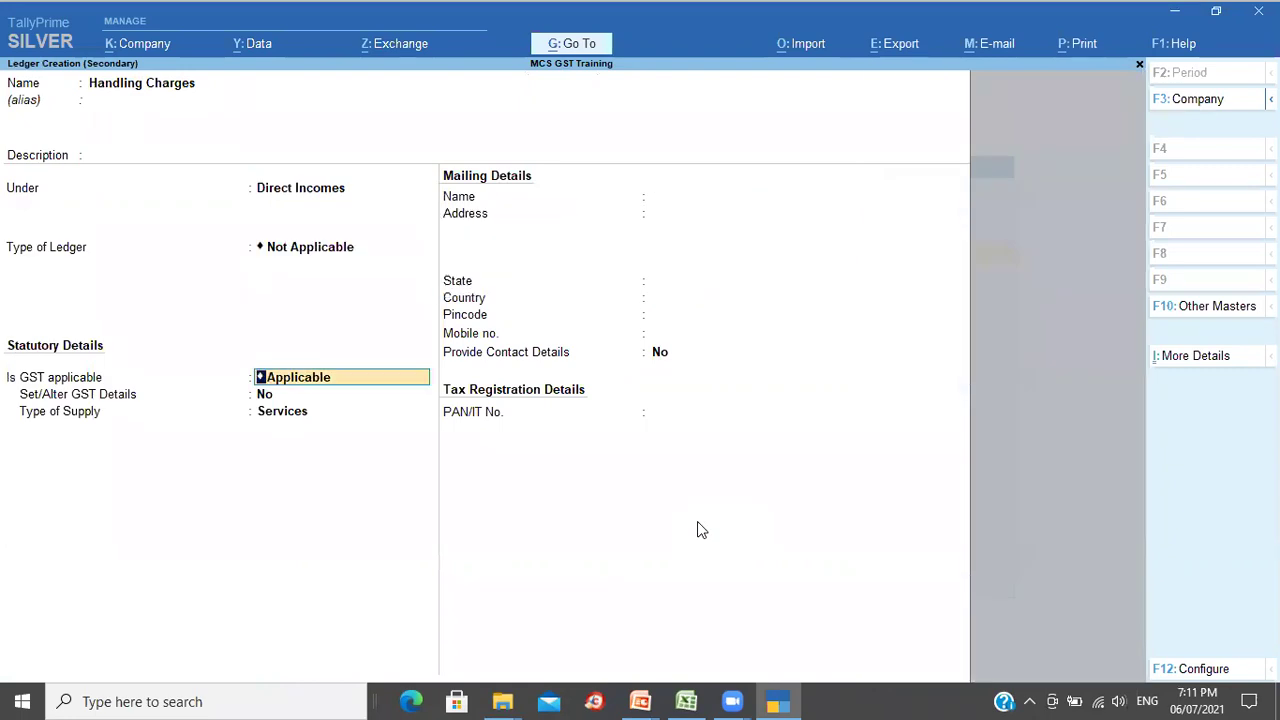
# Step: Turn on GST details for Handling Charges and enter HSN/SAC 324332, keeping the nature of transaction at Not Applicable
pyautogui.write('y')
pyautogui.press('Return')
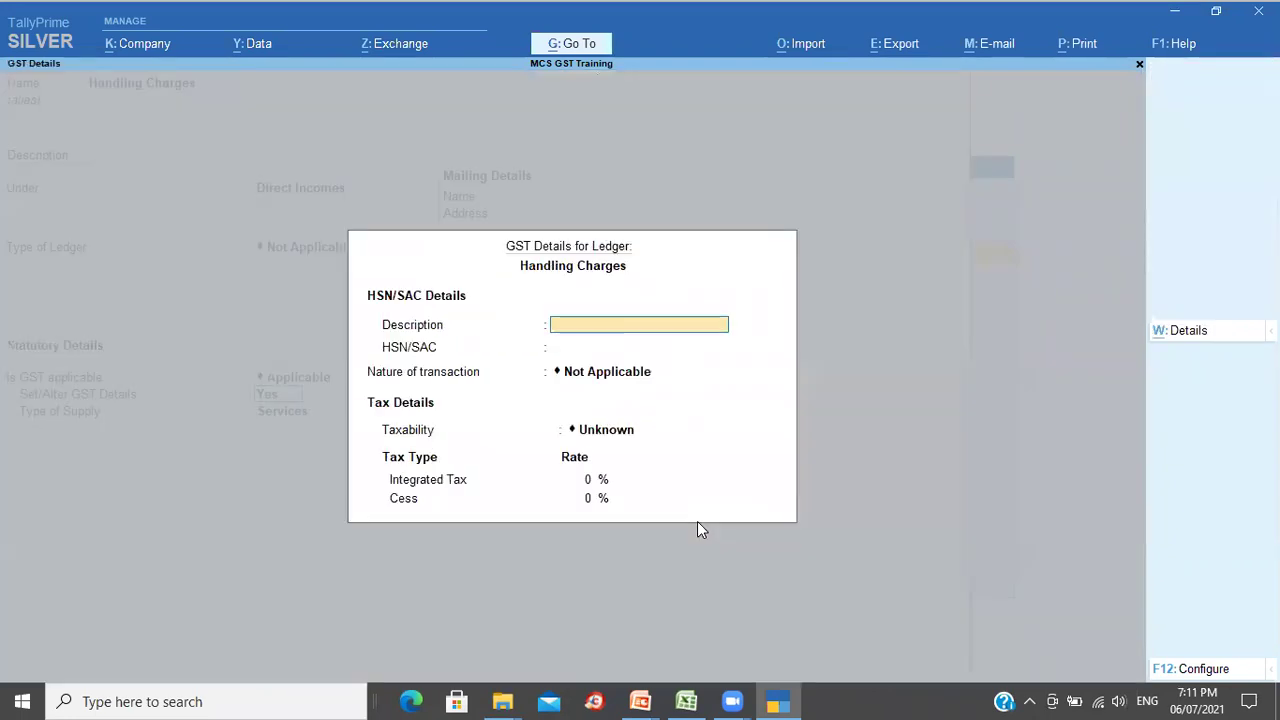
pyautogui.press('Return')
pyautogui.write('324332')
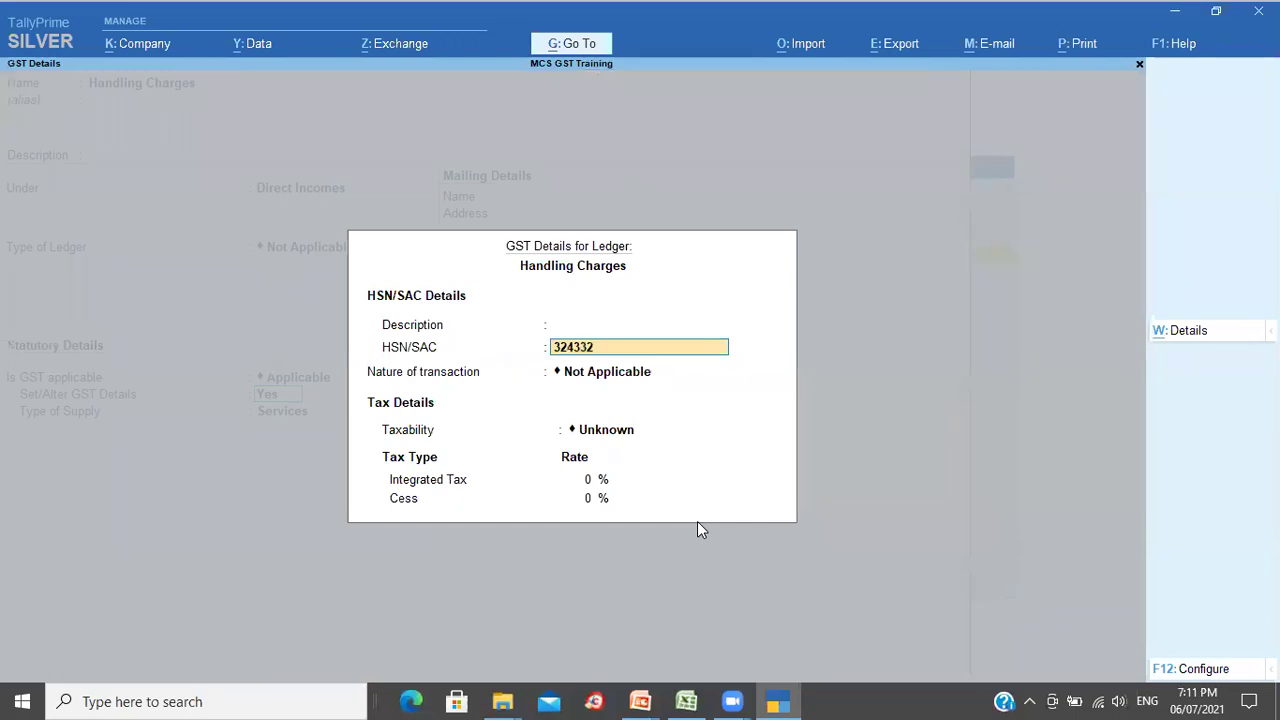
pyautogui.press('Return')
pyautogui.press('Return')
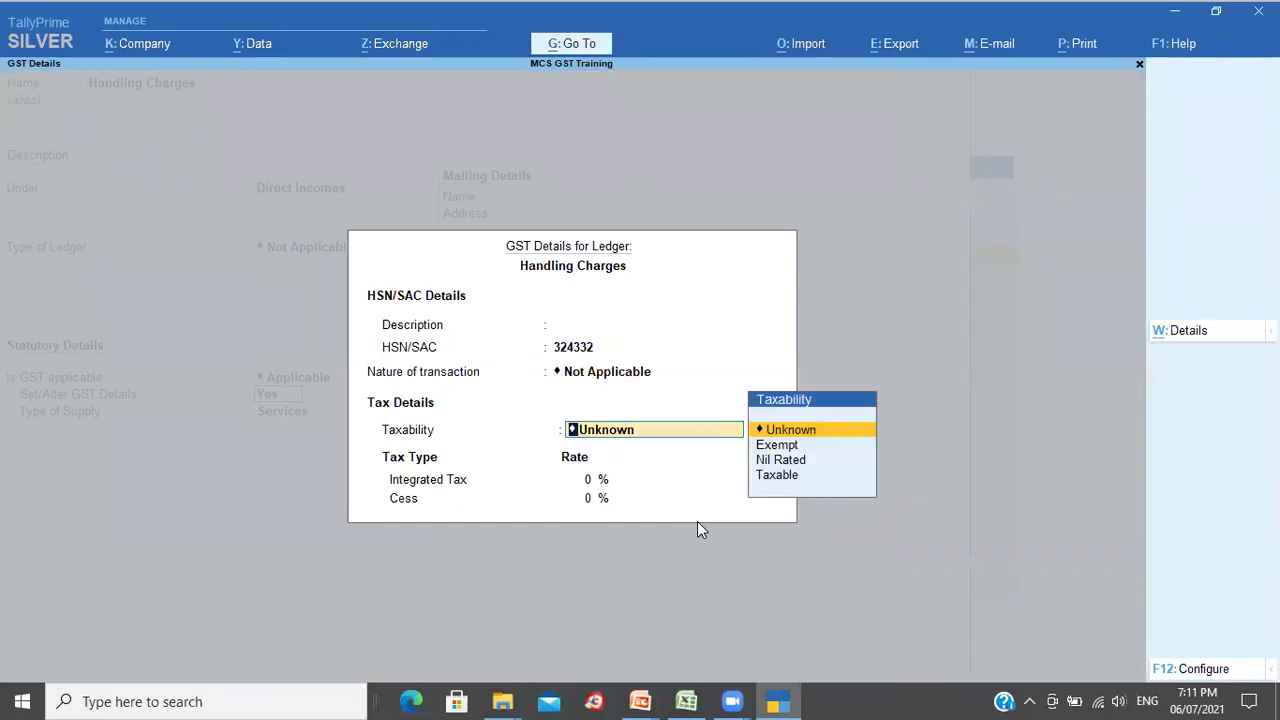
# Step: Make Handling Charges Taxable at 18% Integrated Tax, keep its supply type as Services and save the ledger
pyautogui.press('Down')
pyautogui.press('Down')
pyautogui.press('Down')
pyautogui.press('Return')
pyautogui.write('18')
pyautogui.press('Return')
pyautogui.press('Return')
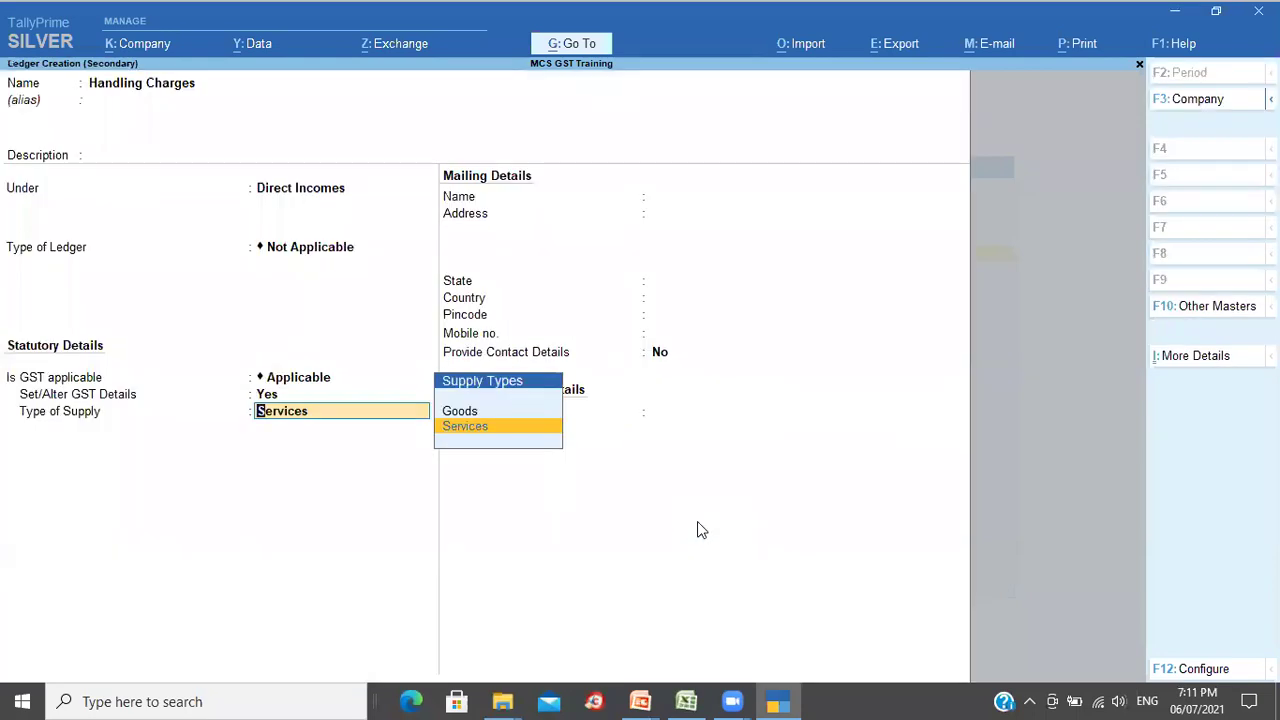
pyautogui.press('Return')
pyautogui.press('Return')
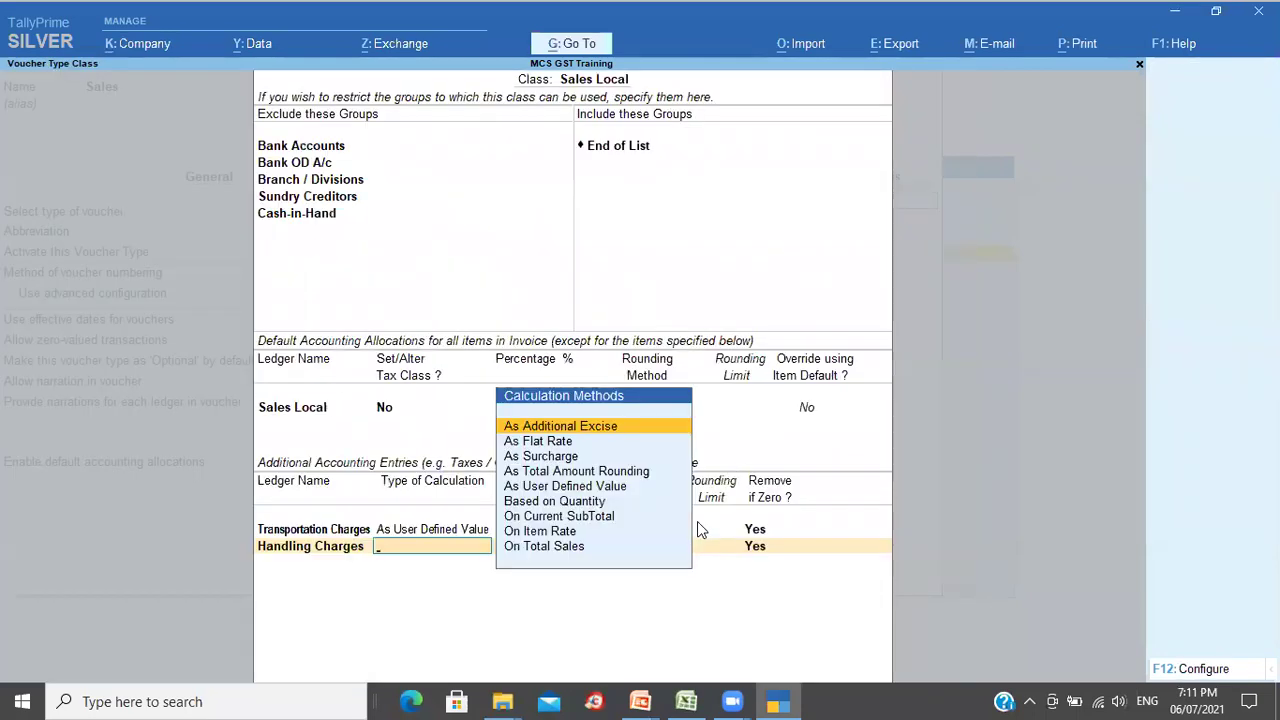
# Step: Recheck the Handling charges rule in the Excel worksheet, then return to TallyPrime and review the available calculation methods
pyautogui.hotkey('alt', 'Tab')
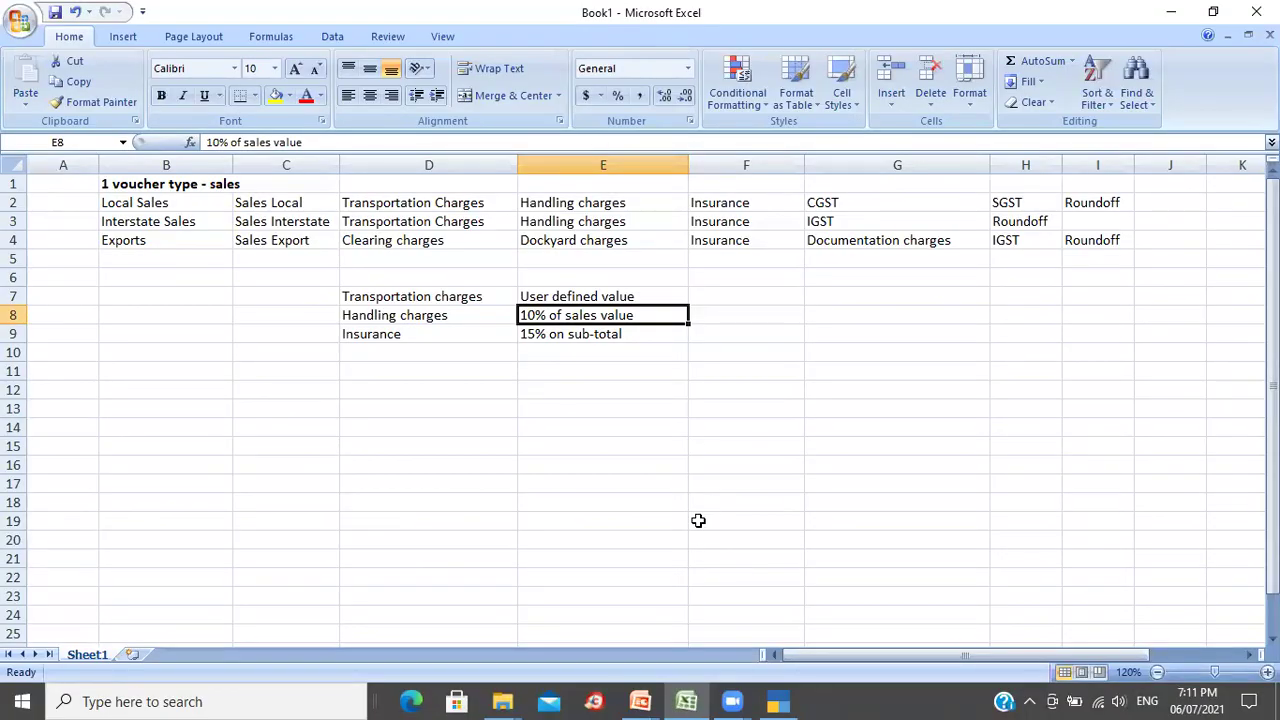
pyautogui.hotkey('alt', 'Tab')
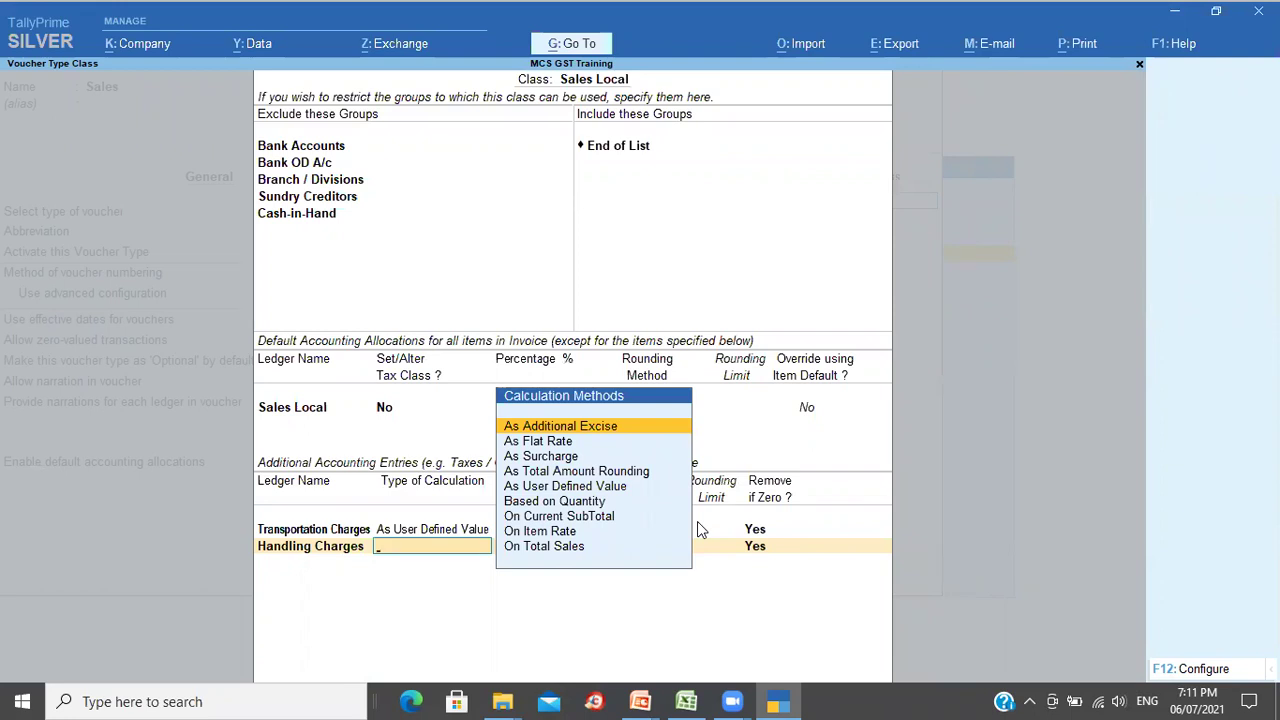
pyautogui.press('Down')
pyautogui.press('Down')
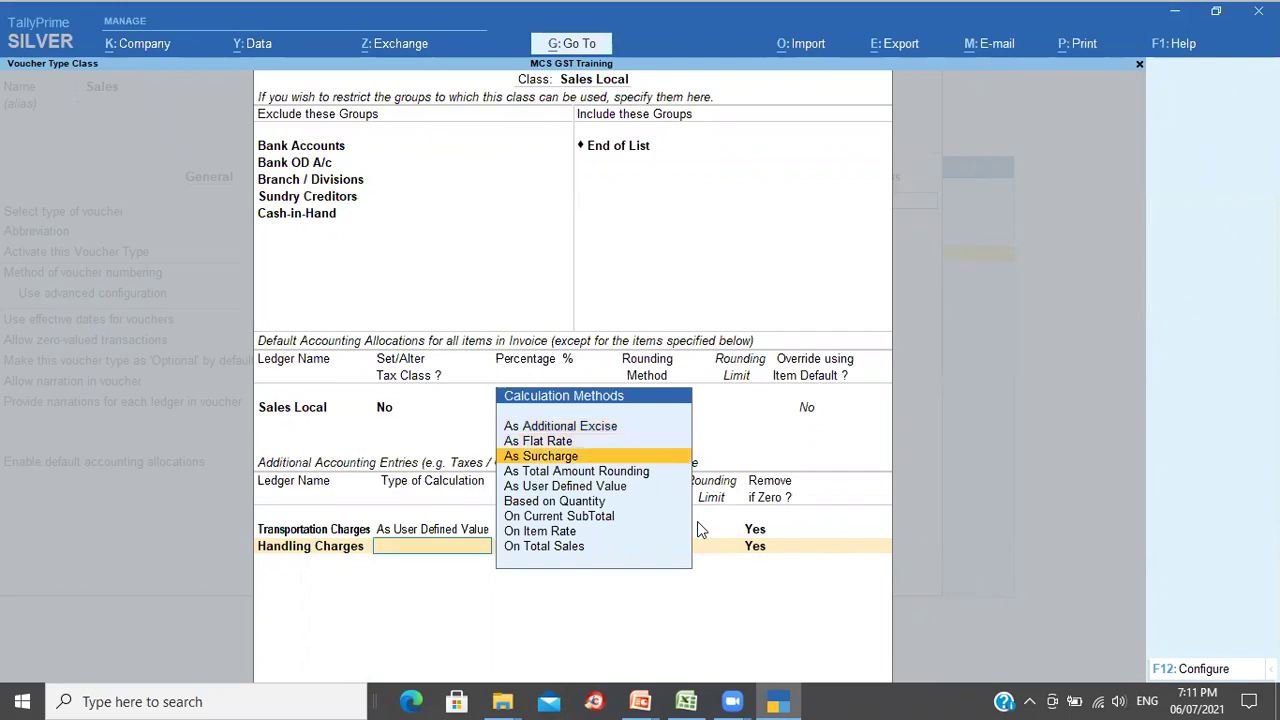
pyautogui.press('Down')
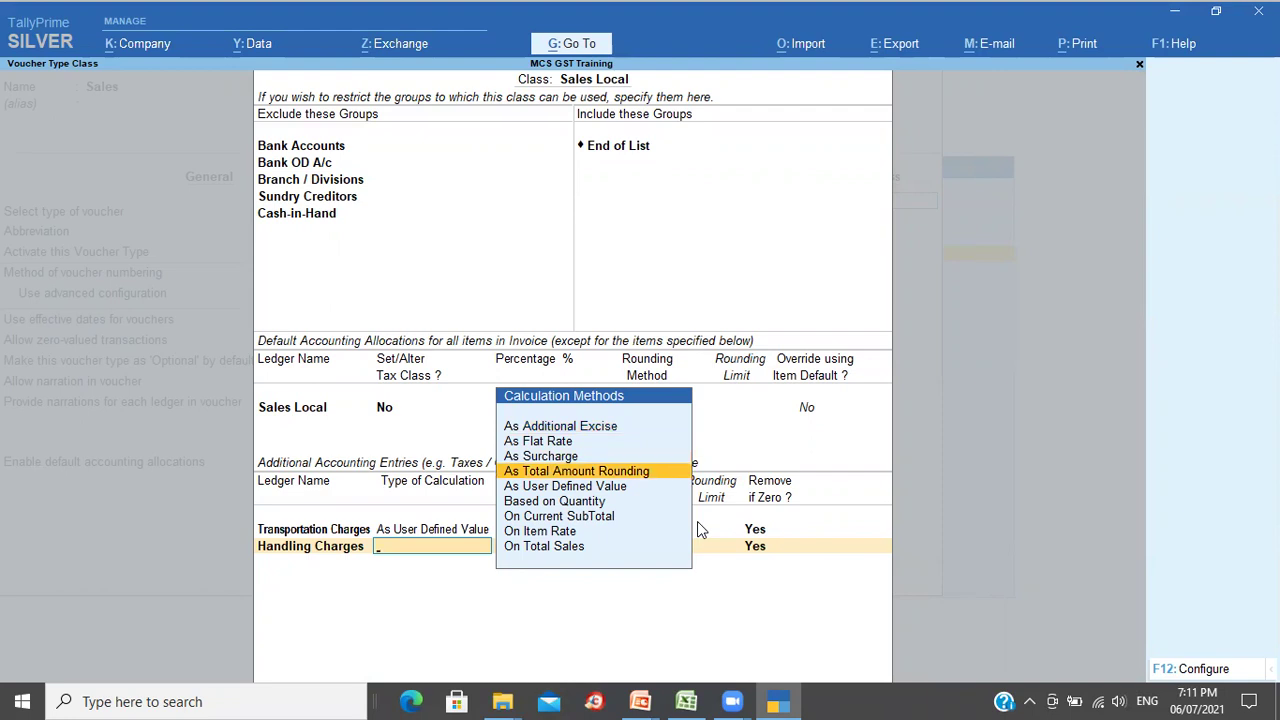
pyautogui.press('Up')
pyautogui.press('Up')
pyautogui.press('Up')
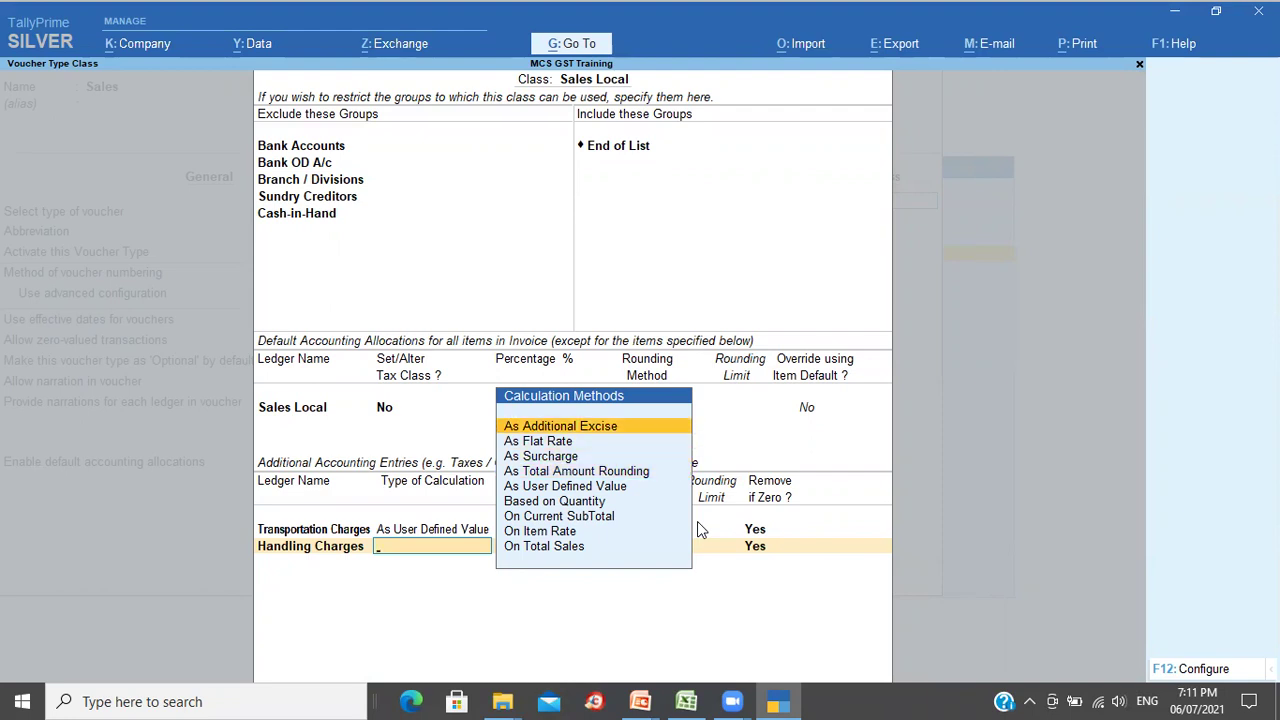
# Step: Set the Handling Charges type of calculation to On Total Sales
pyautogui.press('Down')
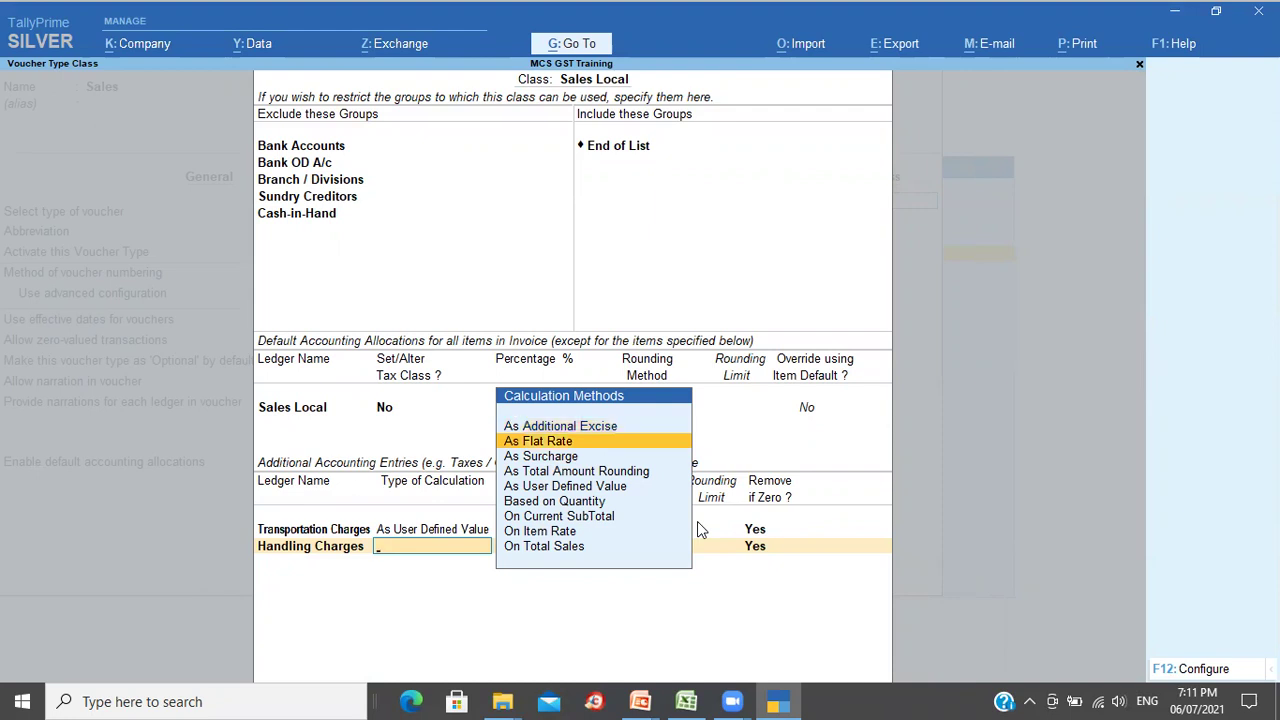
pyautogui.press('Down')
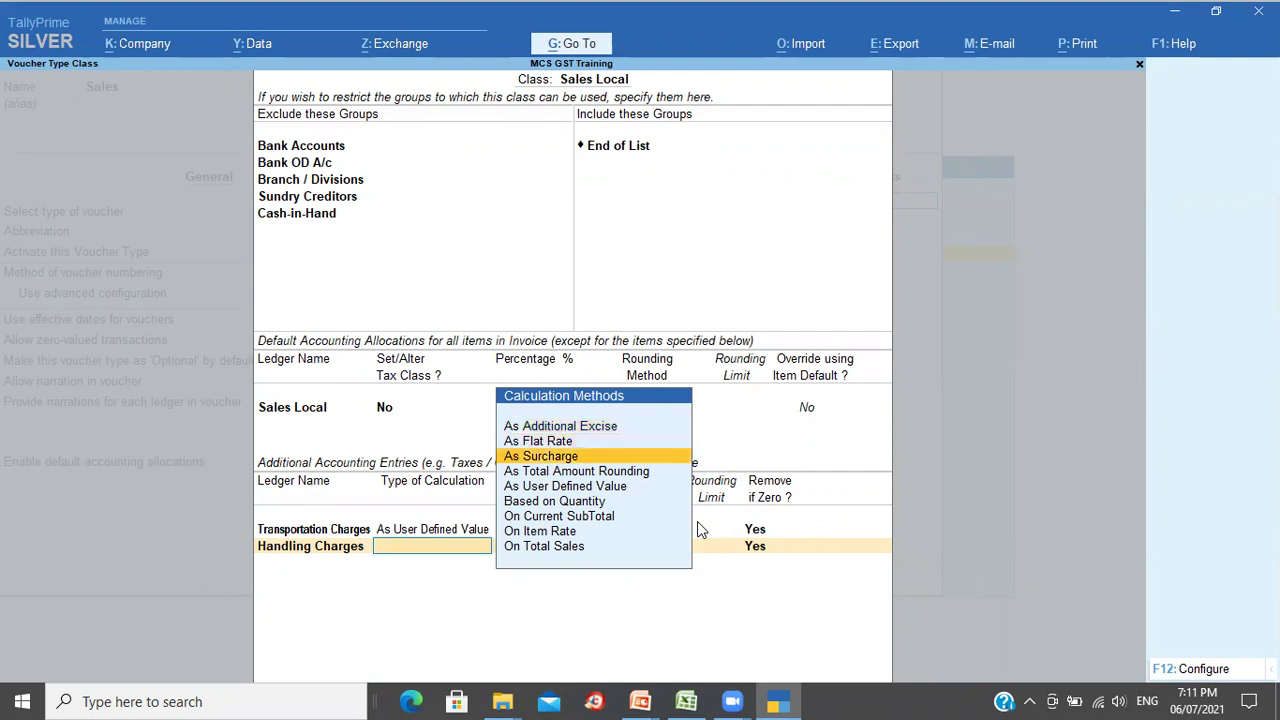
pyautogui.press('Down')
pyautogui.press('Down')
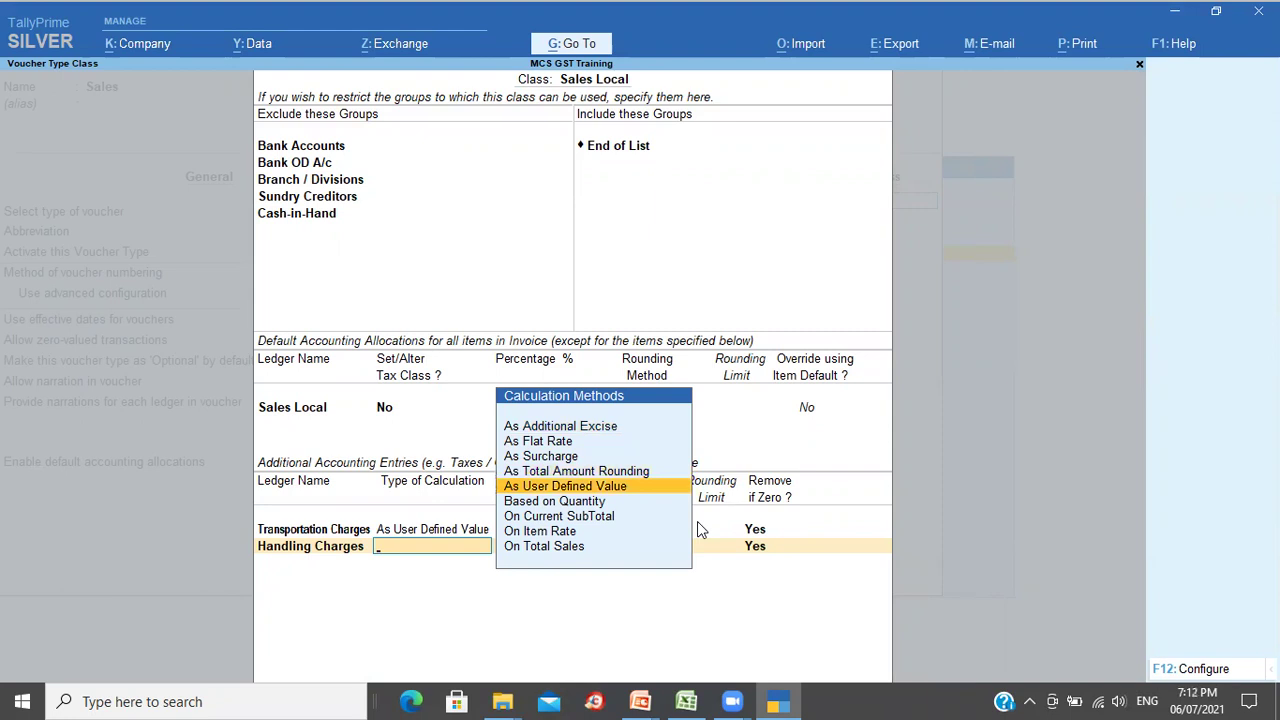
pyautogui.press('Down')
pyautogui.press('Down')
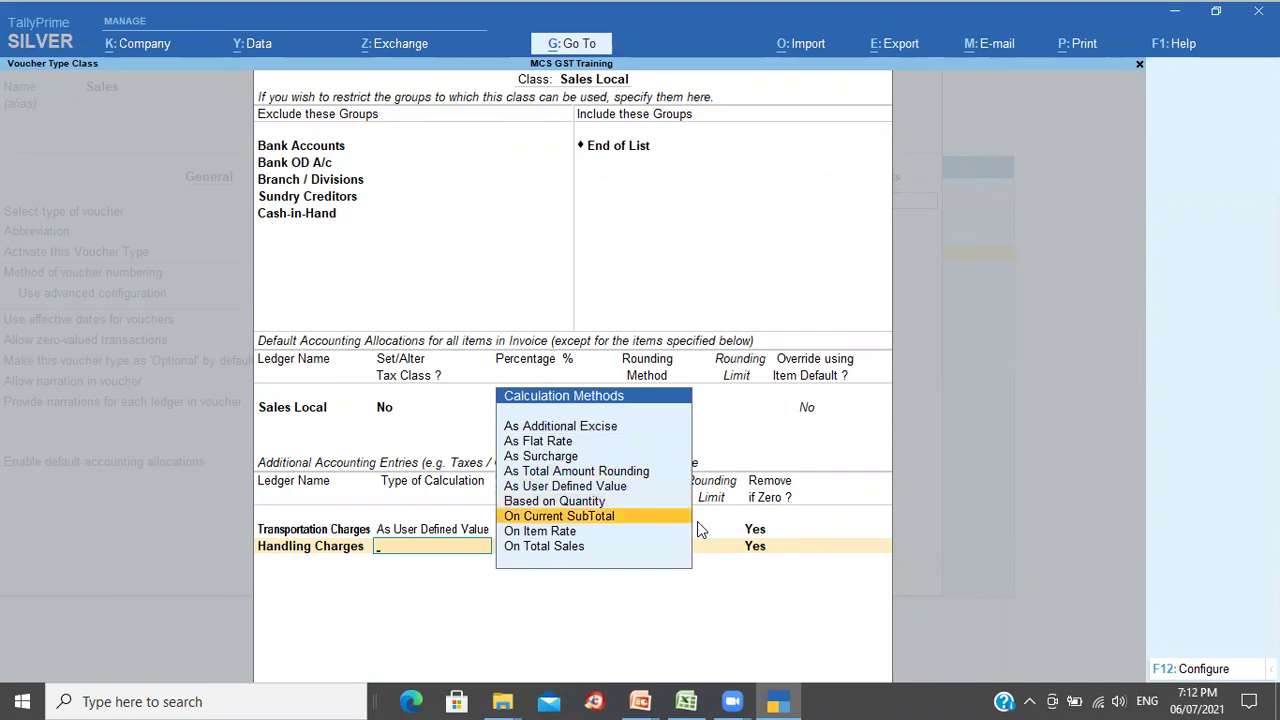
pyautogui.press('Down')
pyautogui.press('Down')
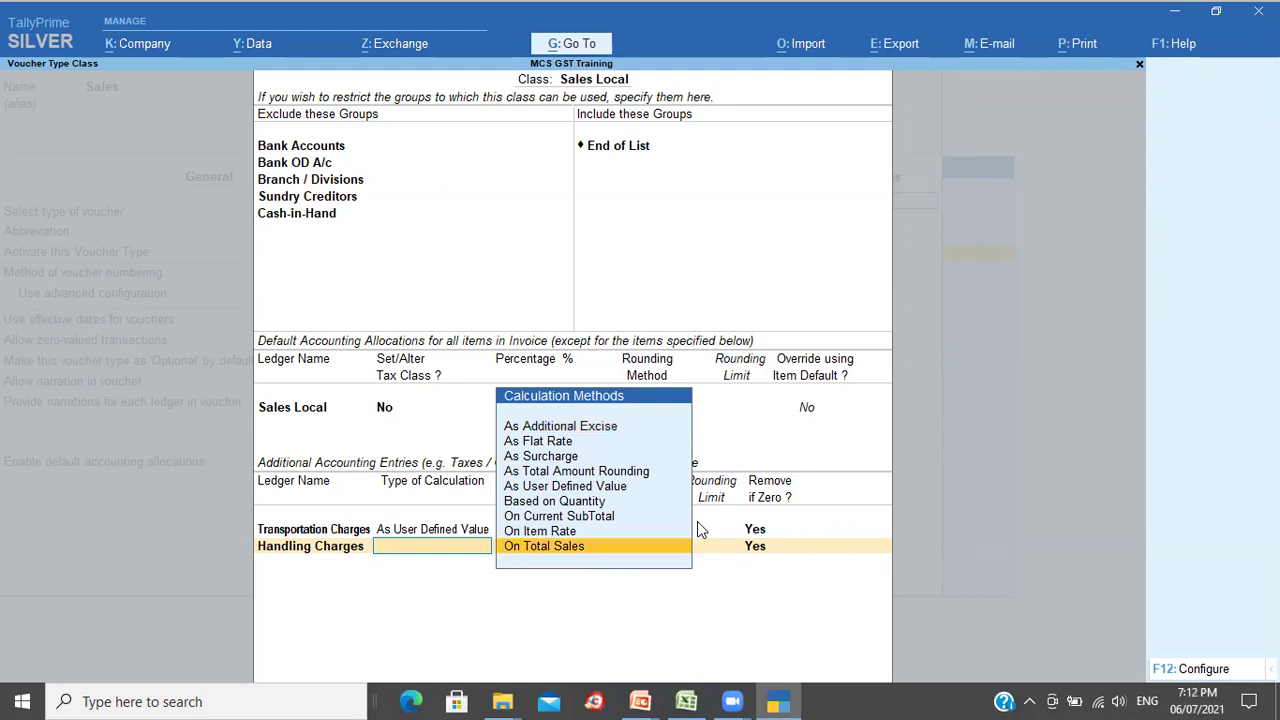
pyautogui.press('Return')
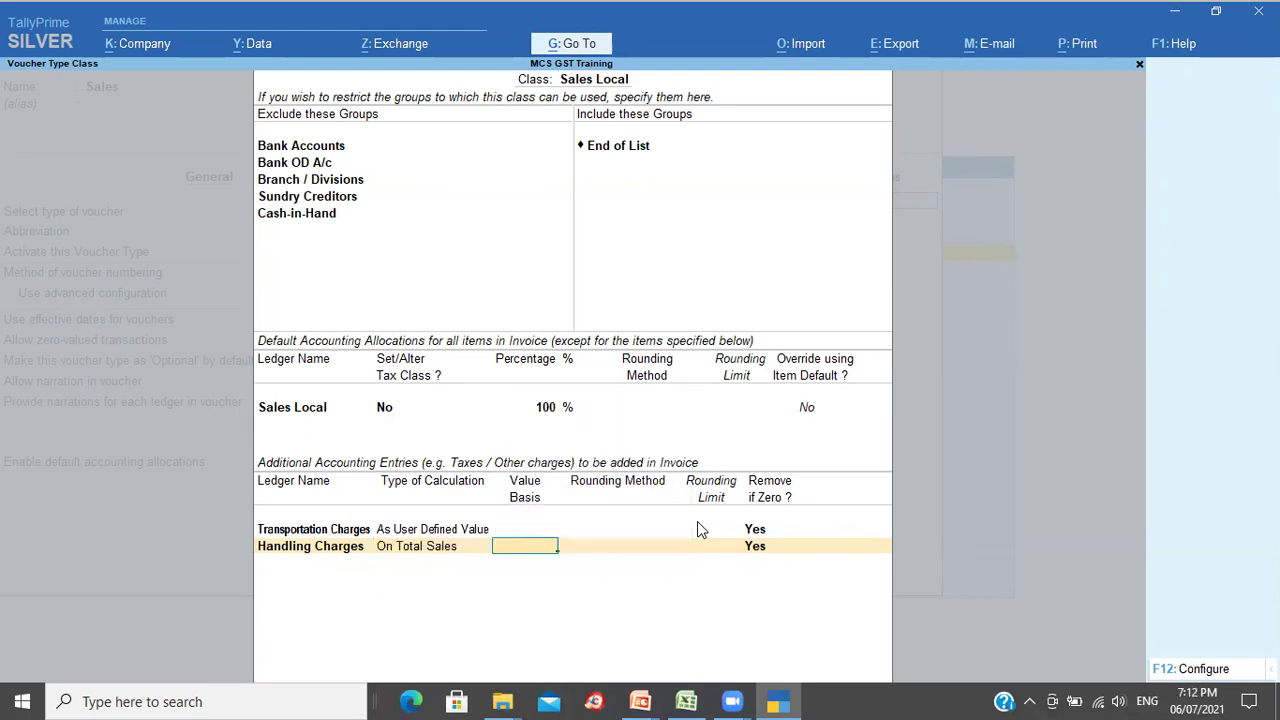
# Step: Give Handling Charges a value basis of 10% with rounding Not Applicable, keeping Remove if Zero at Yes
pyautogui.write('10%')
pyautogui.press('Return')
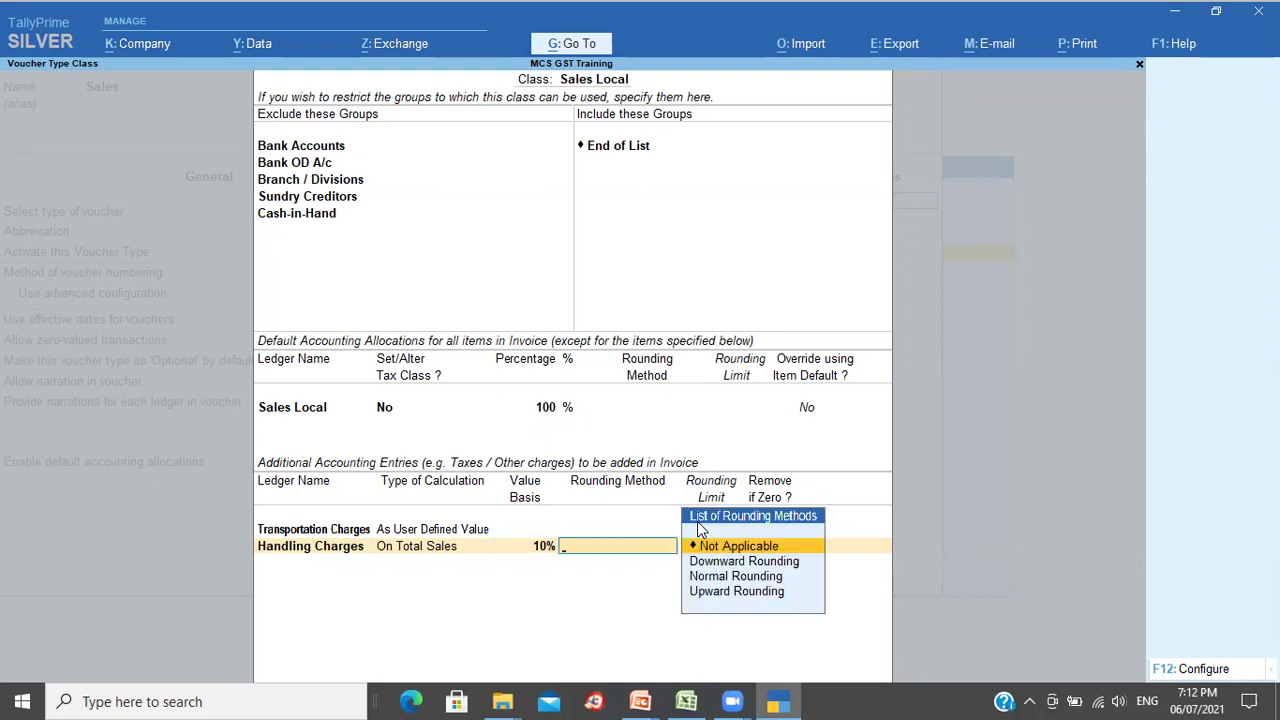
pyautogui.press('Return')
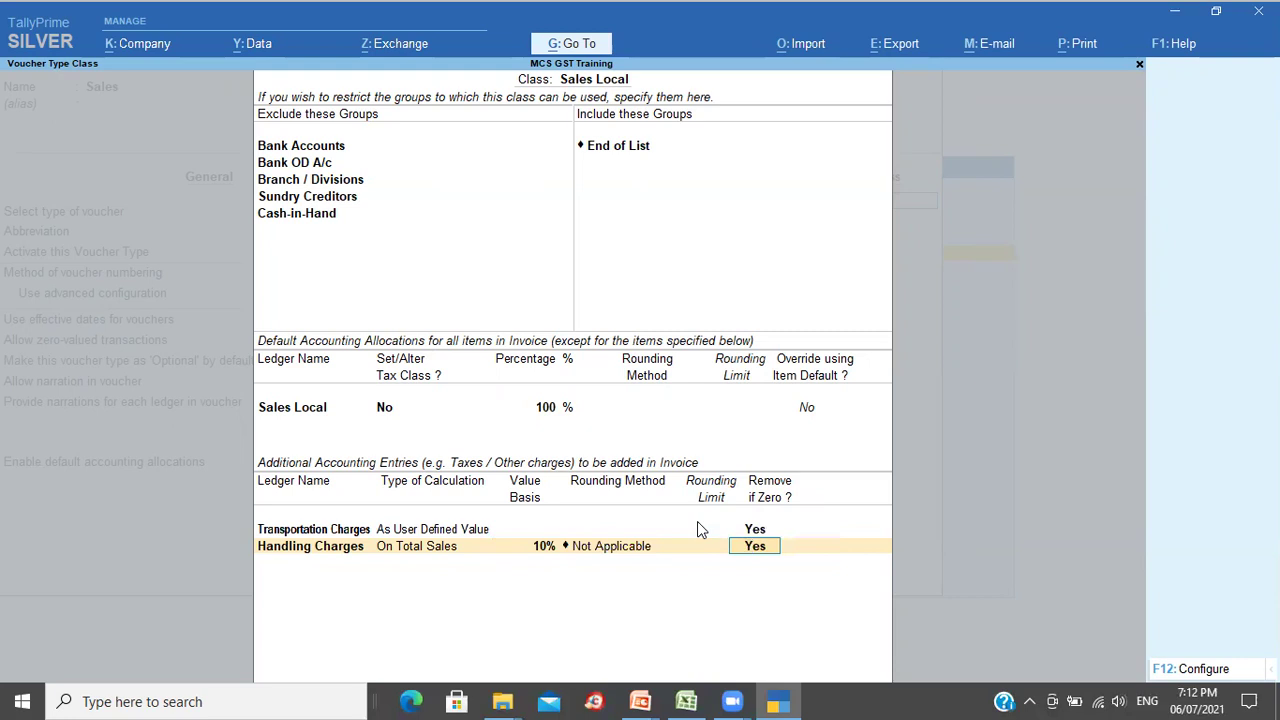
pyautogui.press('Return')
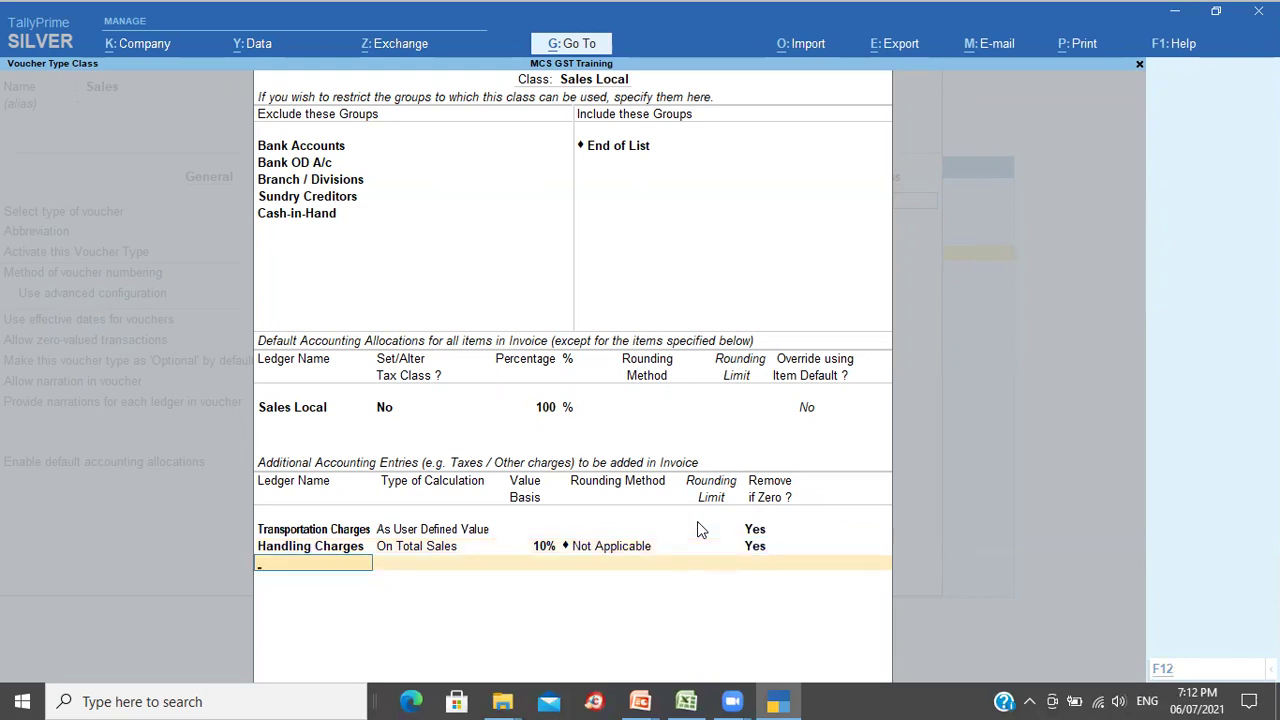
# Step: Switch to the Excel worksheet and look up the calculation rule planned for Insurance in E9
pyautogui.hotkey('alt', 'Tab')
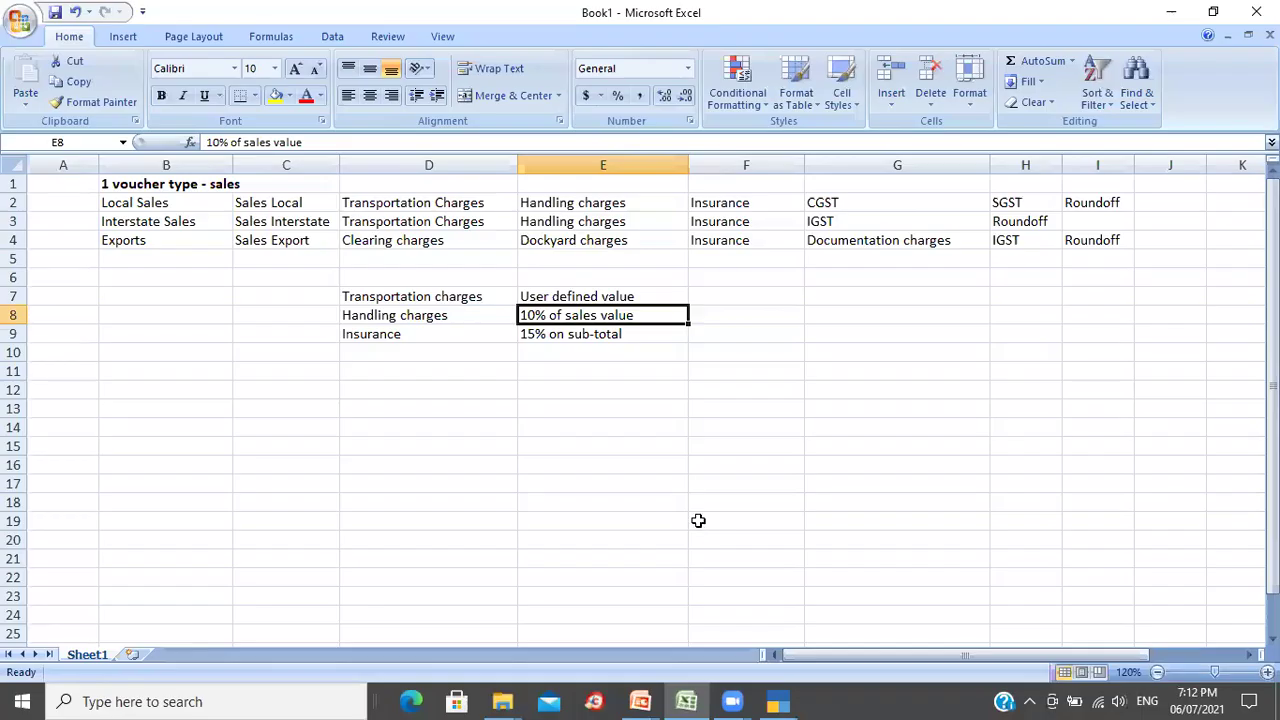
pyautogui.press('Down')
pyautogui.press('Left')
pyautogui.press('Right')
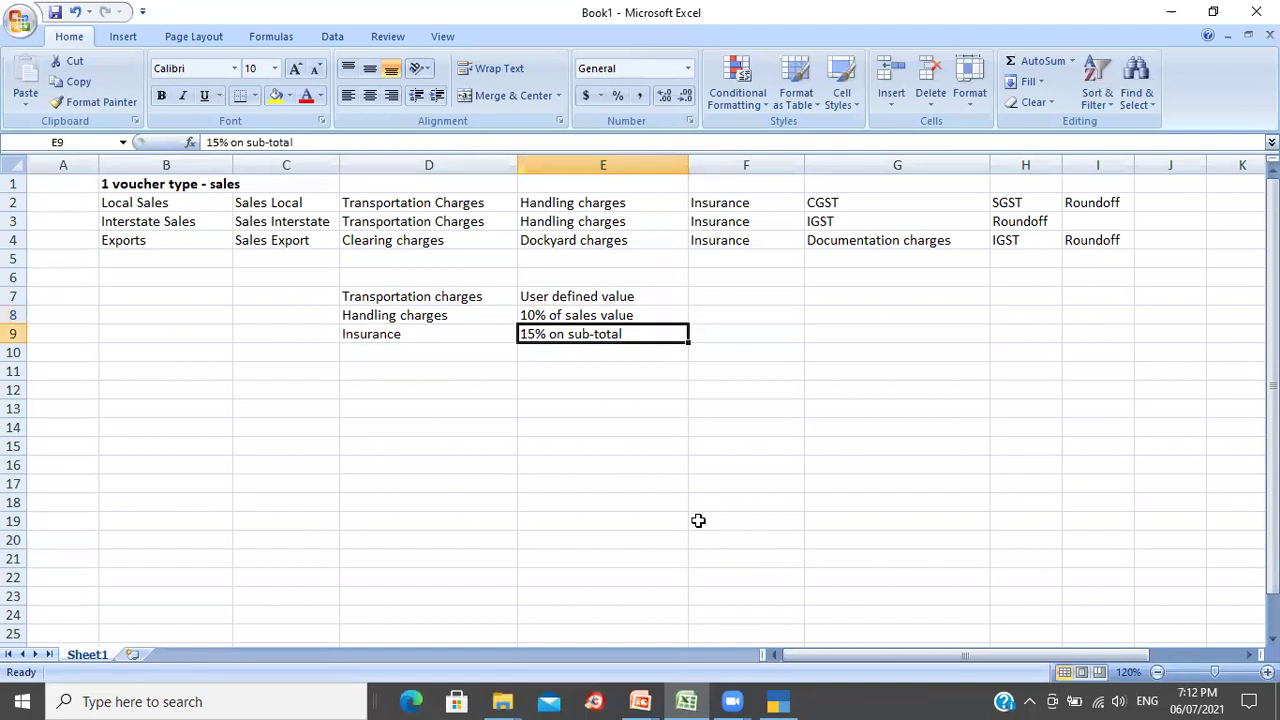
# Step: Return to TallyPrime and start a new ledger named Insurance on Sales for the next additional accounting entry
pyautogui.hotkey('alt', 'Tab')
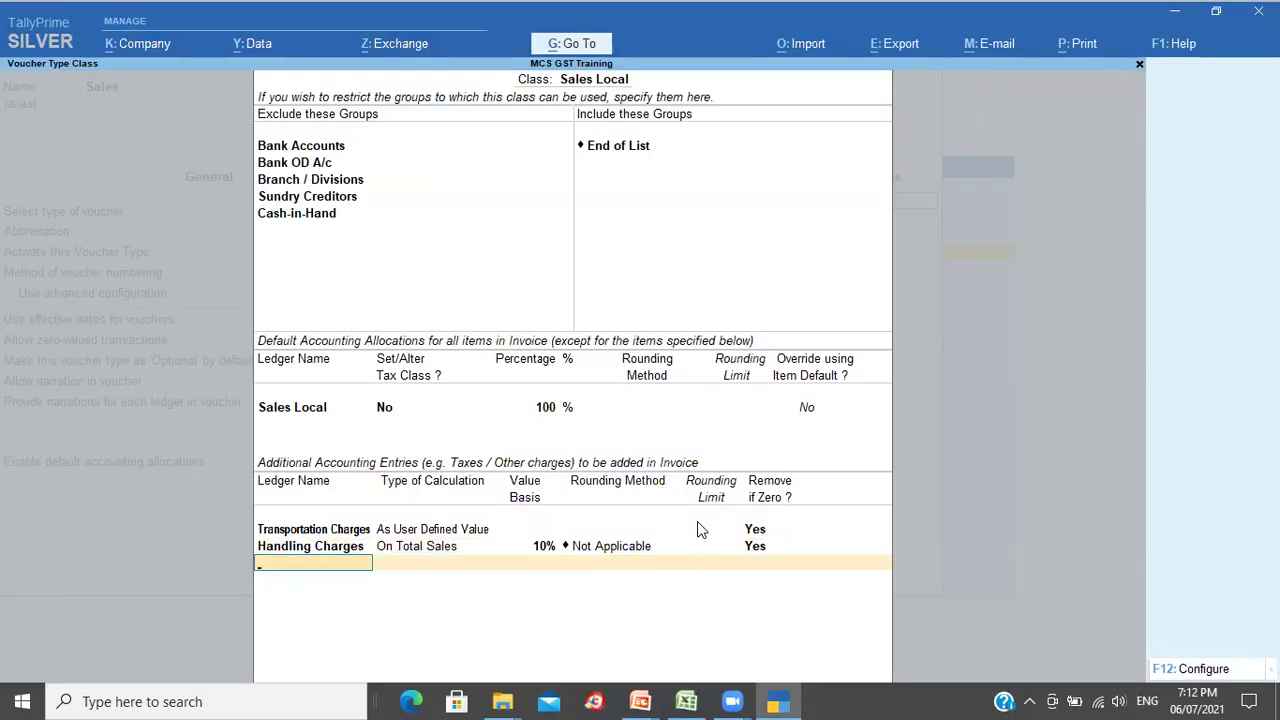
pyautogui.write('in')
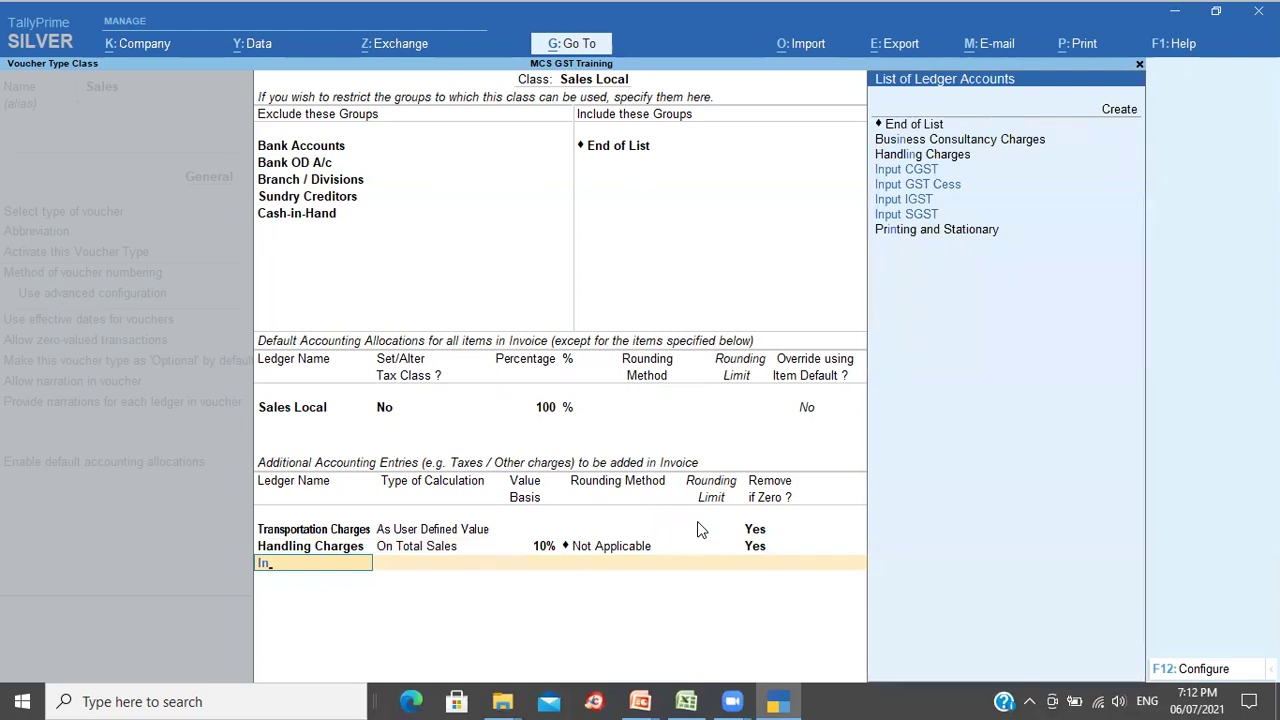
pyautogui.hotkey('alt', 'c')
pyautogui.write('Insurance')
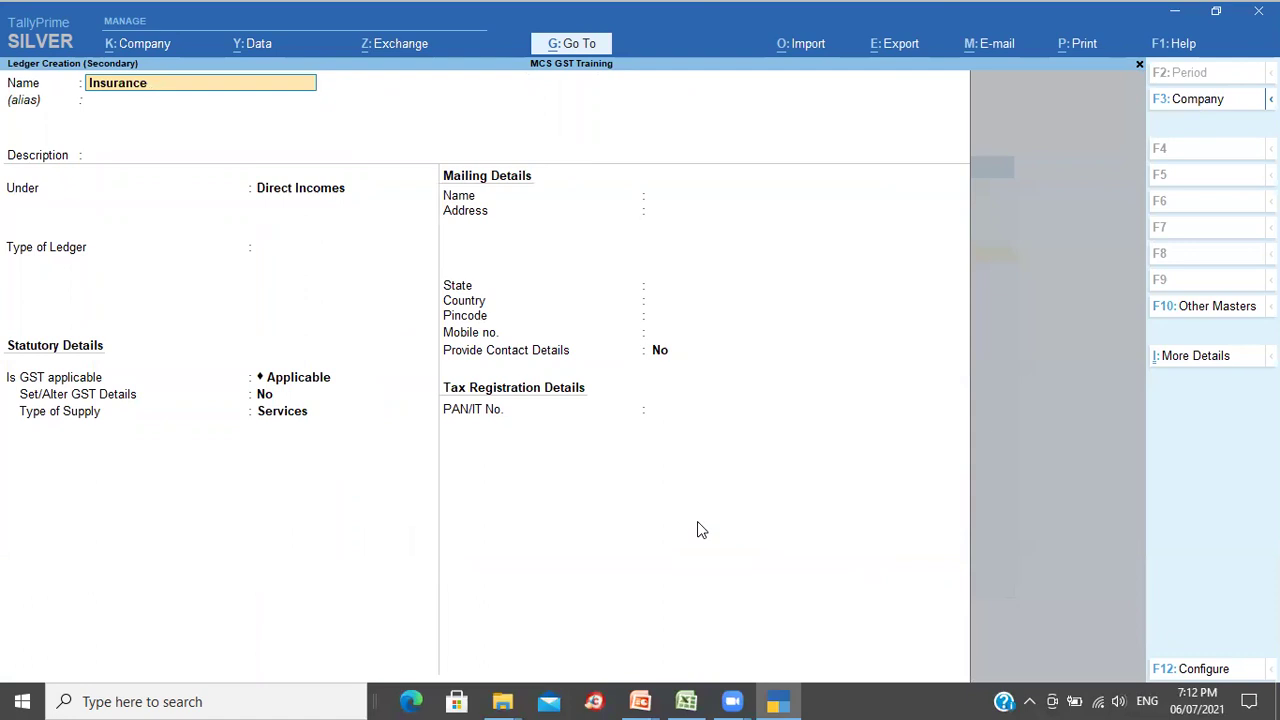
pyautogui.write(' on Sales')
pyautogui.press('Return')
pyautogui.press('Return')
# Step: Group the Insurance on Sales ledger under Direct Incomes with Type of Ledger set to Not Applicable
pyautogui.write('Sa')
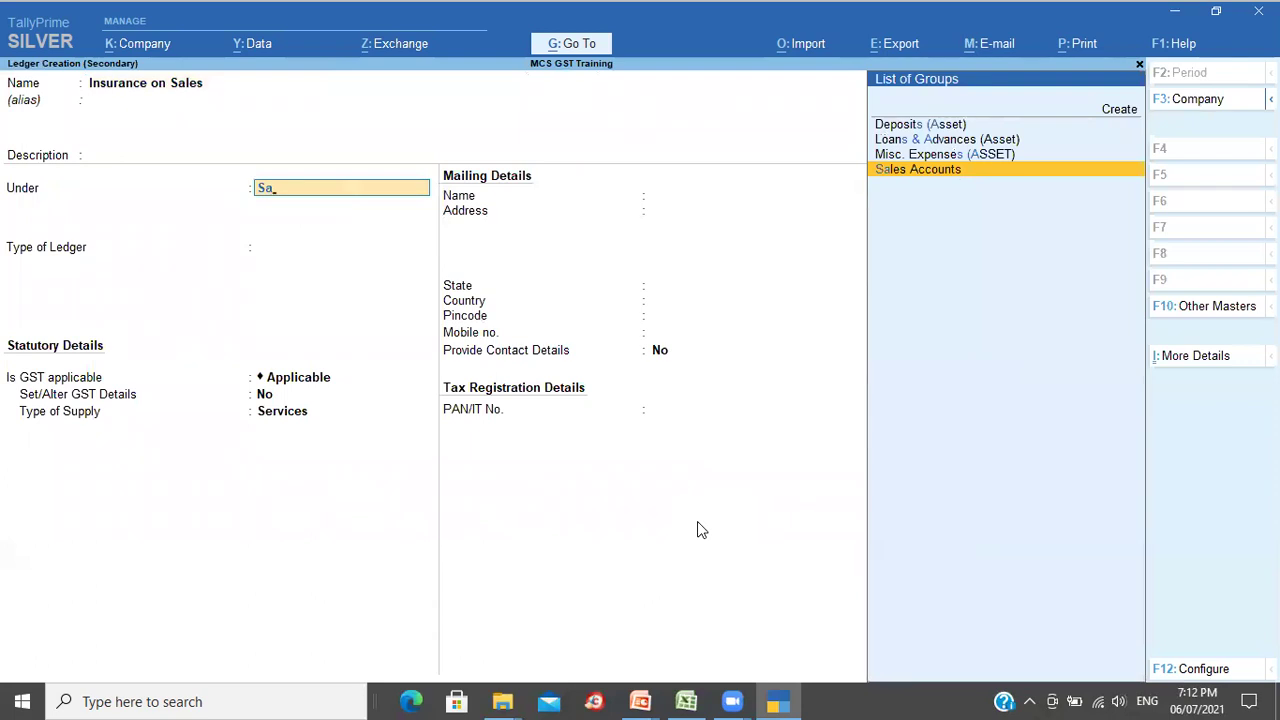
pyautogui.press('BackSpace')
pyautogui.press('BackSpace')
pyautogui.write('Ind')
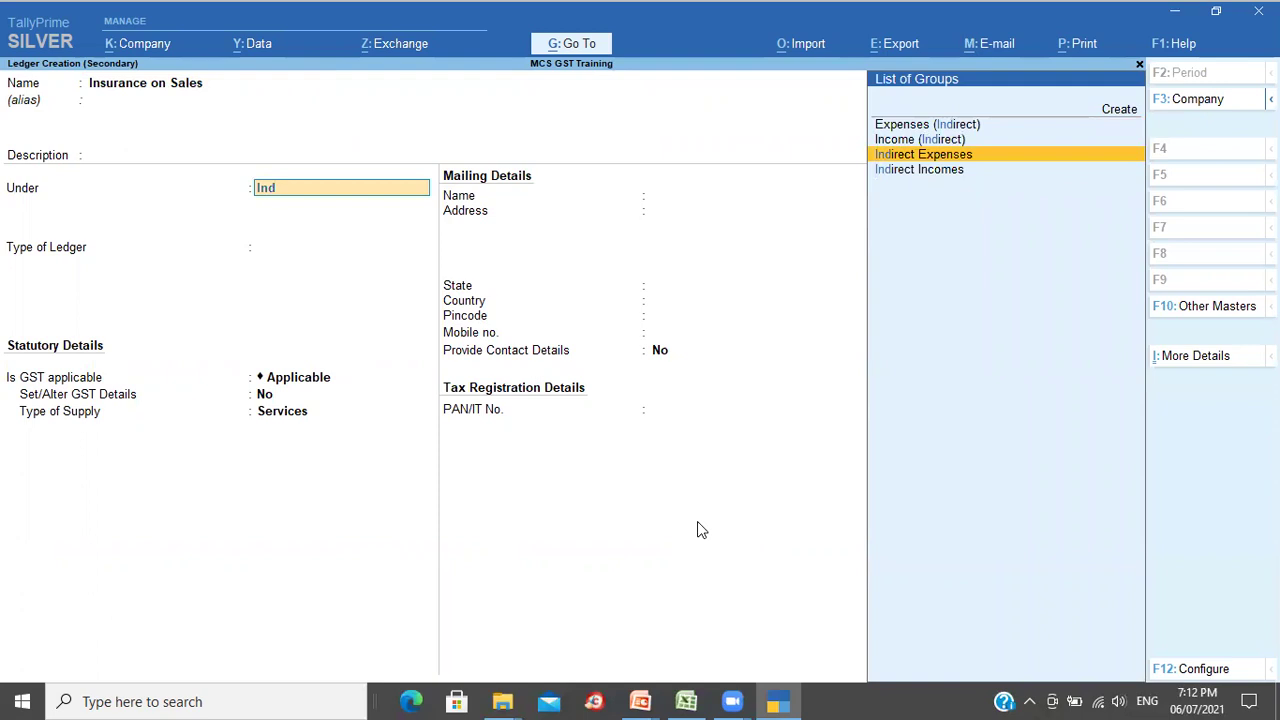
pyautogui.press('BackSpace')
pyautogui.press('BackSpace')
pyautogui.press('BackSpace')
pyautogui.write('Dire')
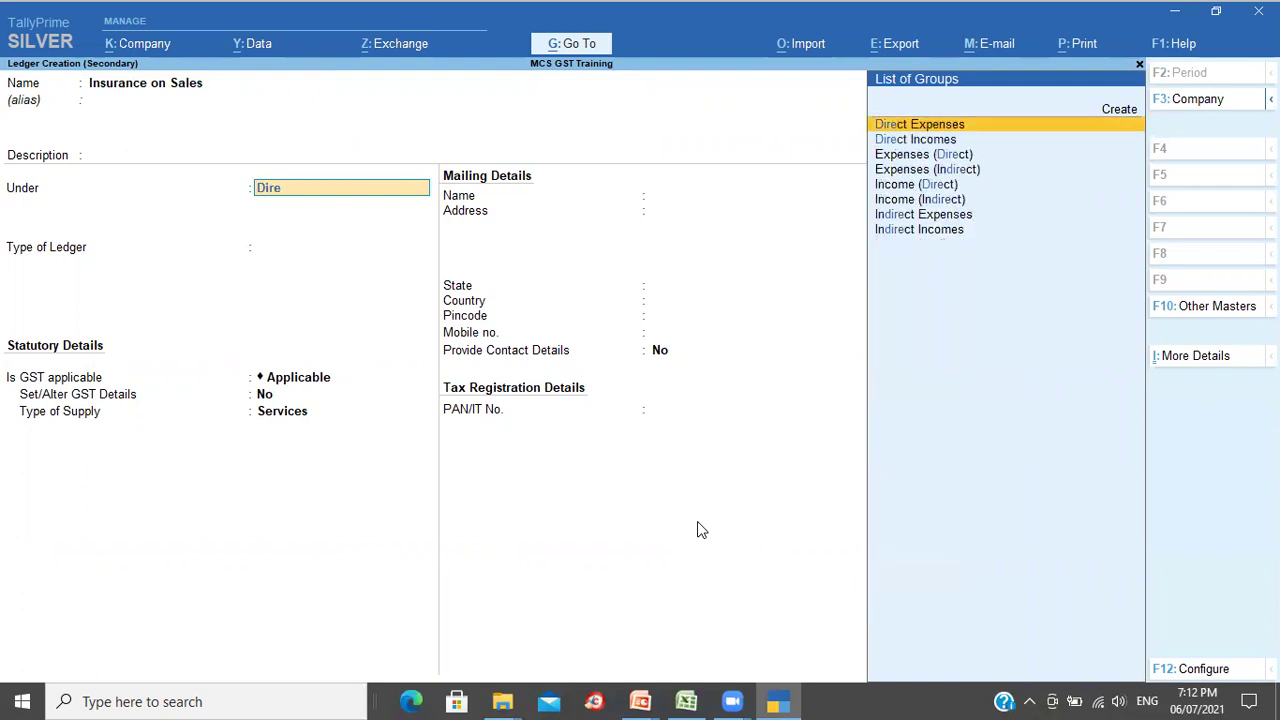
pyautogui.press('Down')
pyautogui.press('Return')
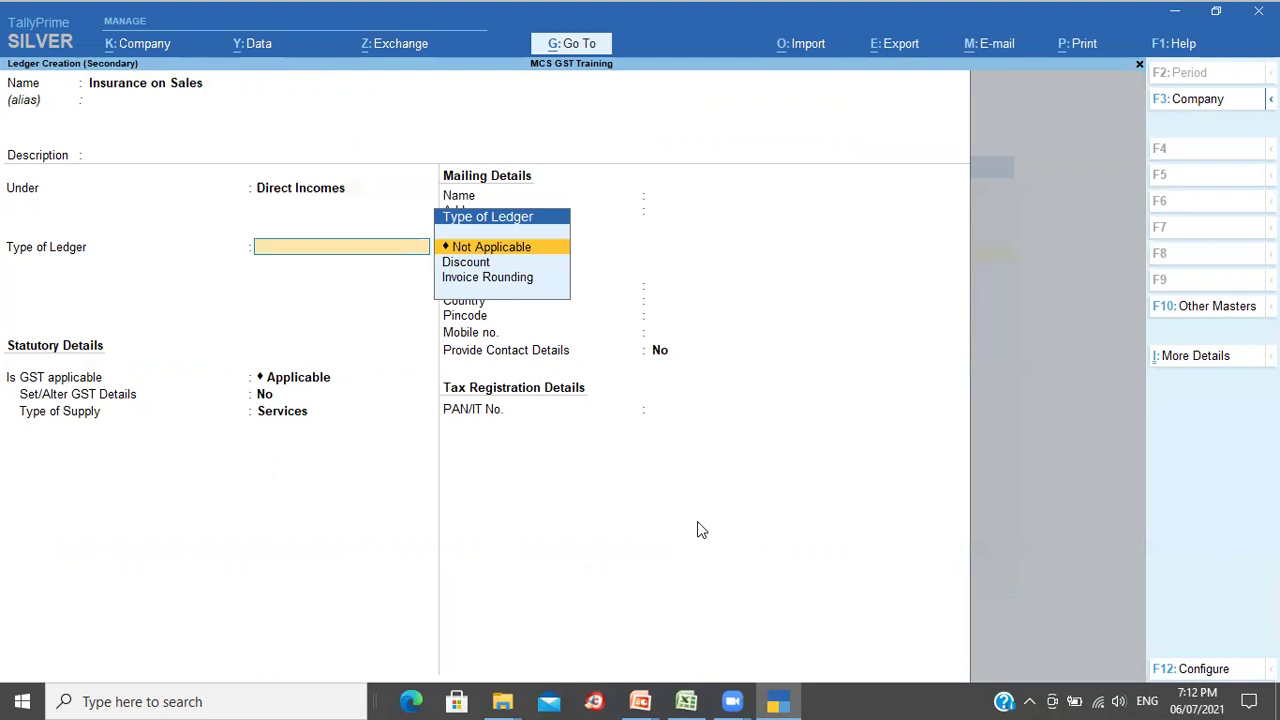
pyautogui.press('Return')
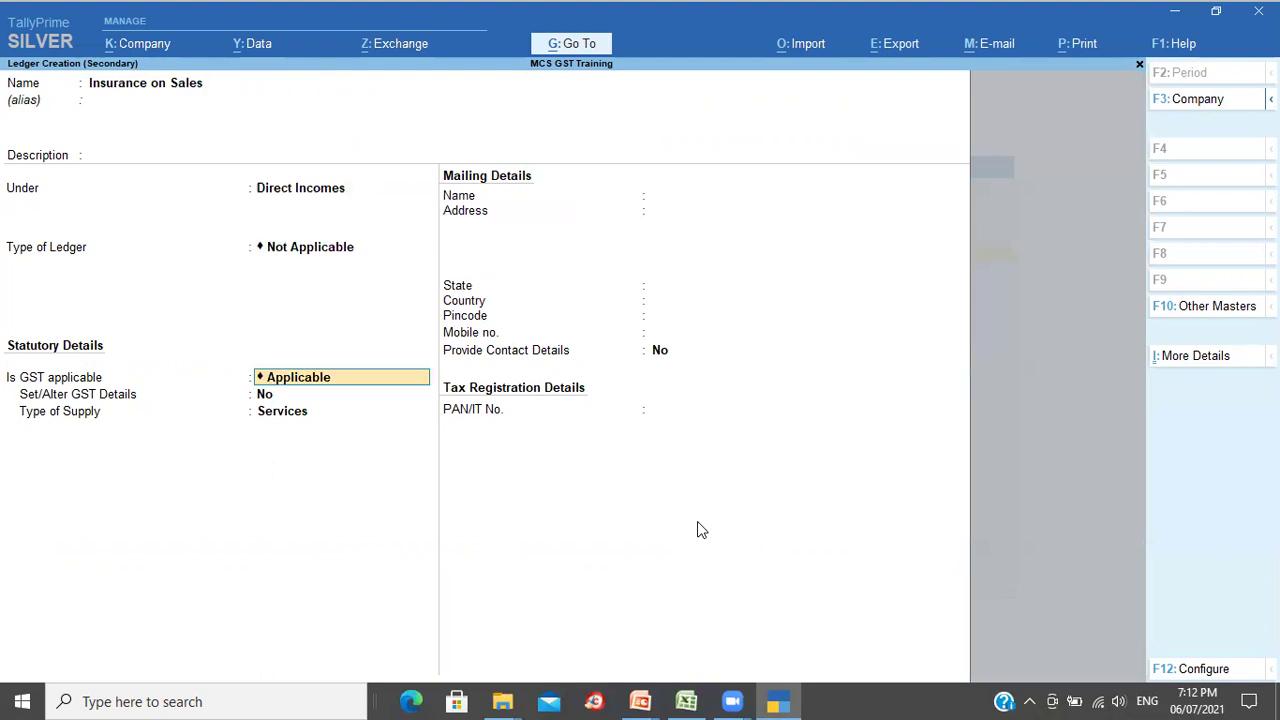
# Step: Enable GST details for the Insurance on Sales ledger with HSN/SAC 34343 and nature of transaction Not Applicable
pyautogui.press('Return')
pyautogui.press('y')
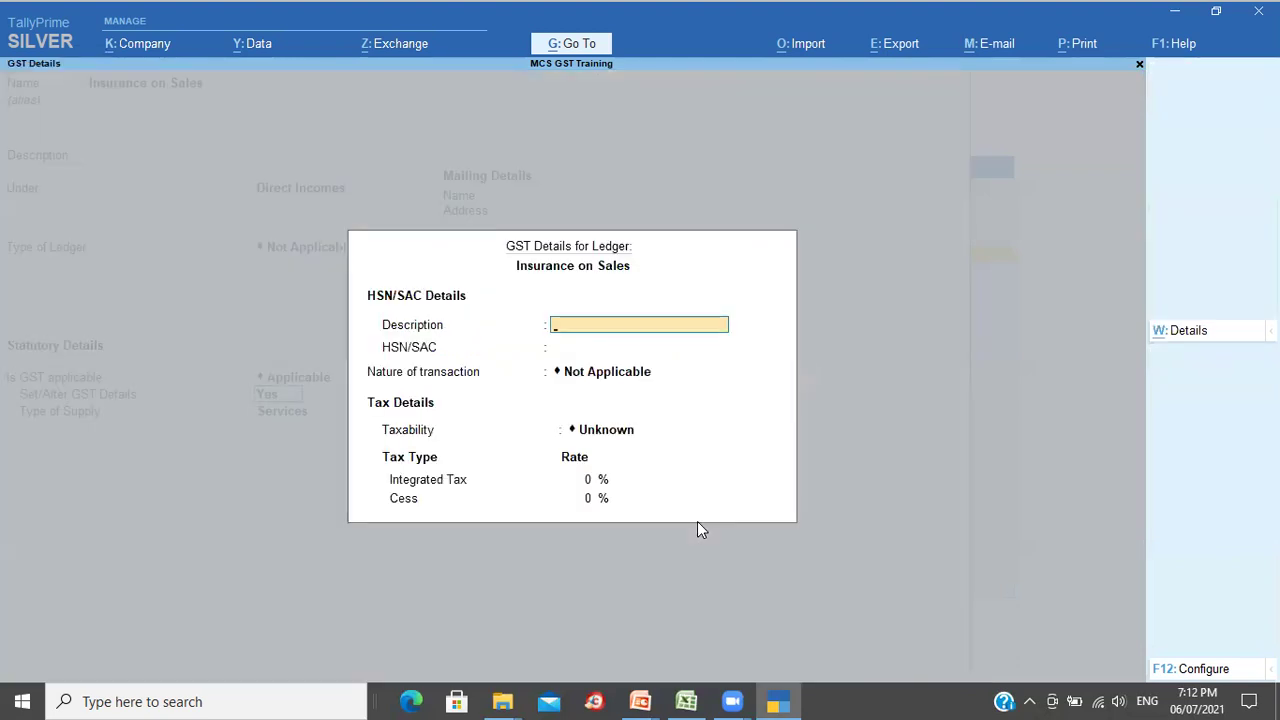
pyautogui.press('Return')
pyautogui.write('34343')
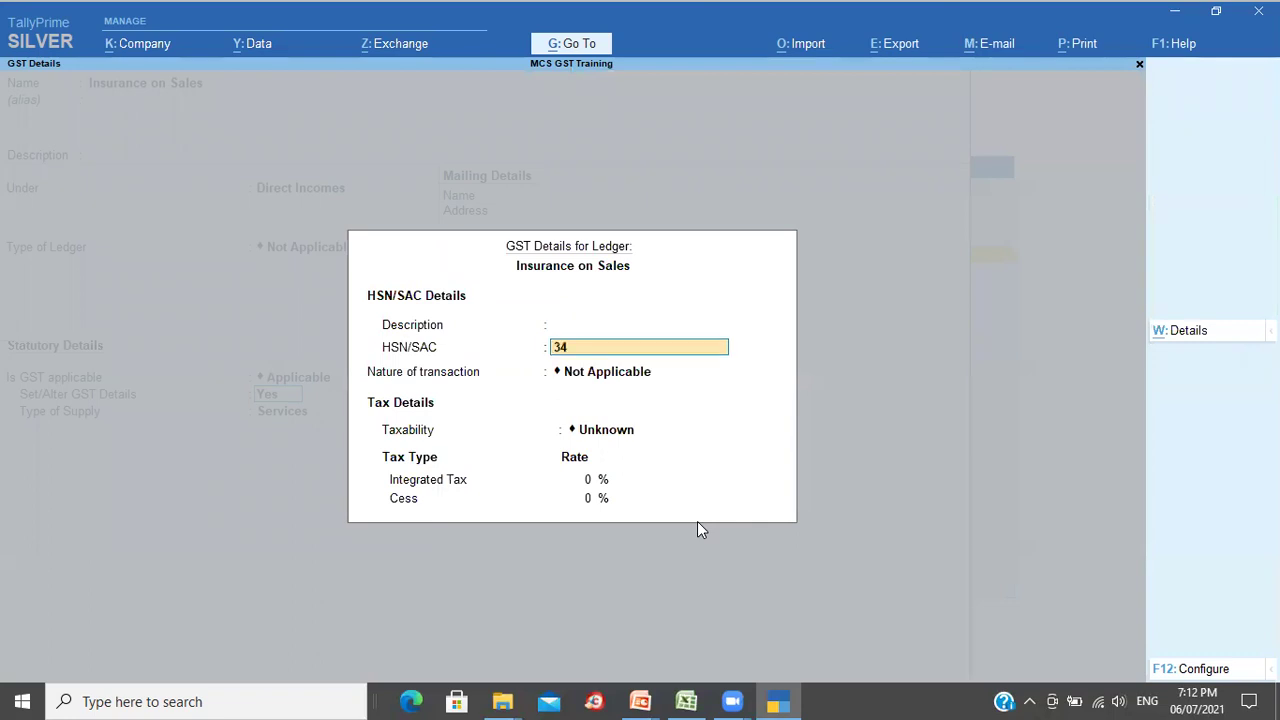
pyautogui.press('Return')
pyautogui.press('Return')
# Step: Make Insurance on Sales Taxable at 18% integrated tax and save the ledger with Services as the type of supply
pyautogui.write('t')
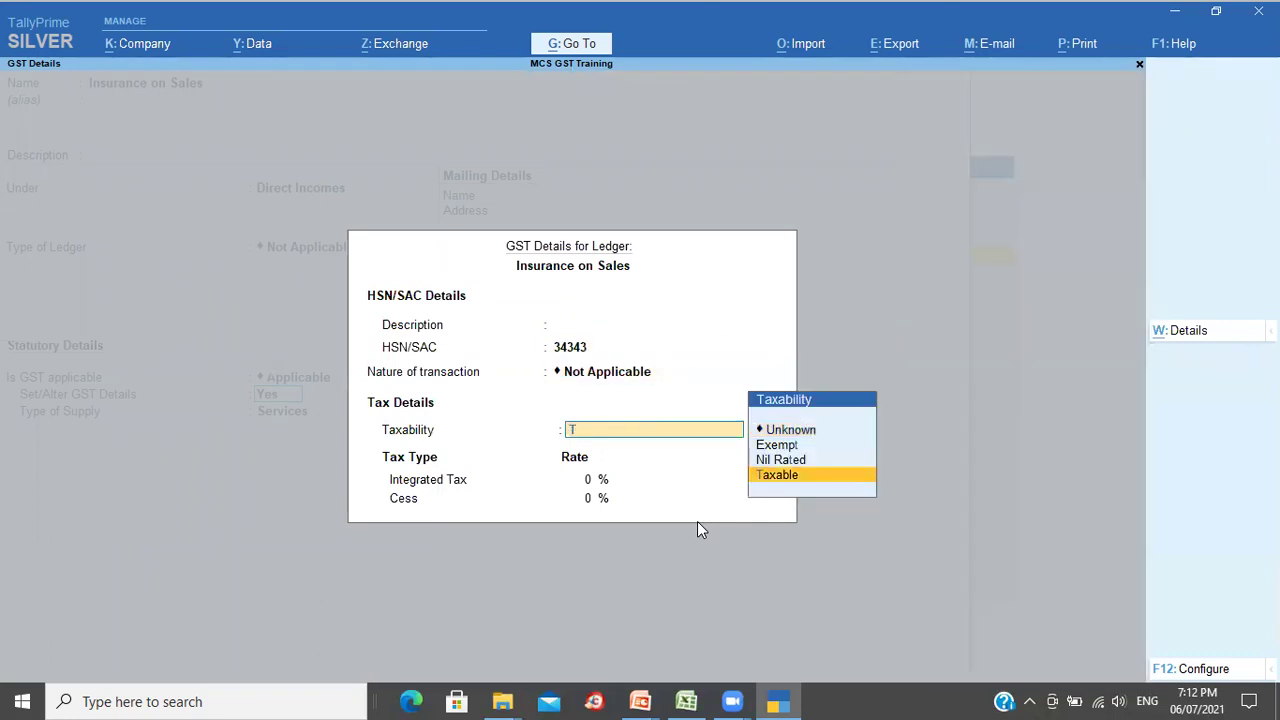
pyautogui.press('Return')
pyautogui.write('18')
pyautogui.press('Return')
pyautogui.press('Return')
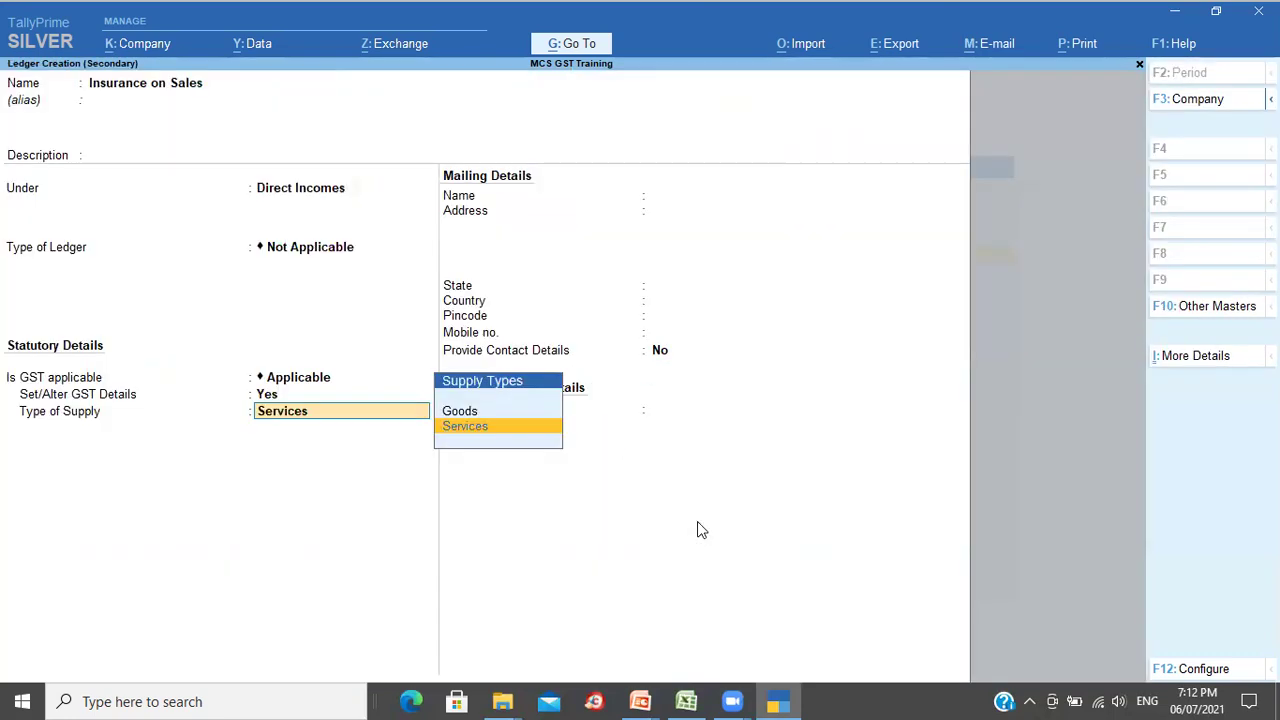
pyautogui.press('Return')
pyautogui.press('Return')
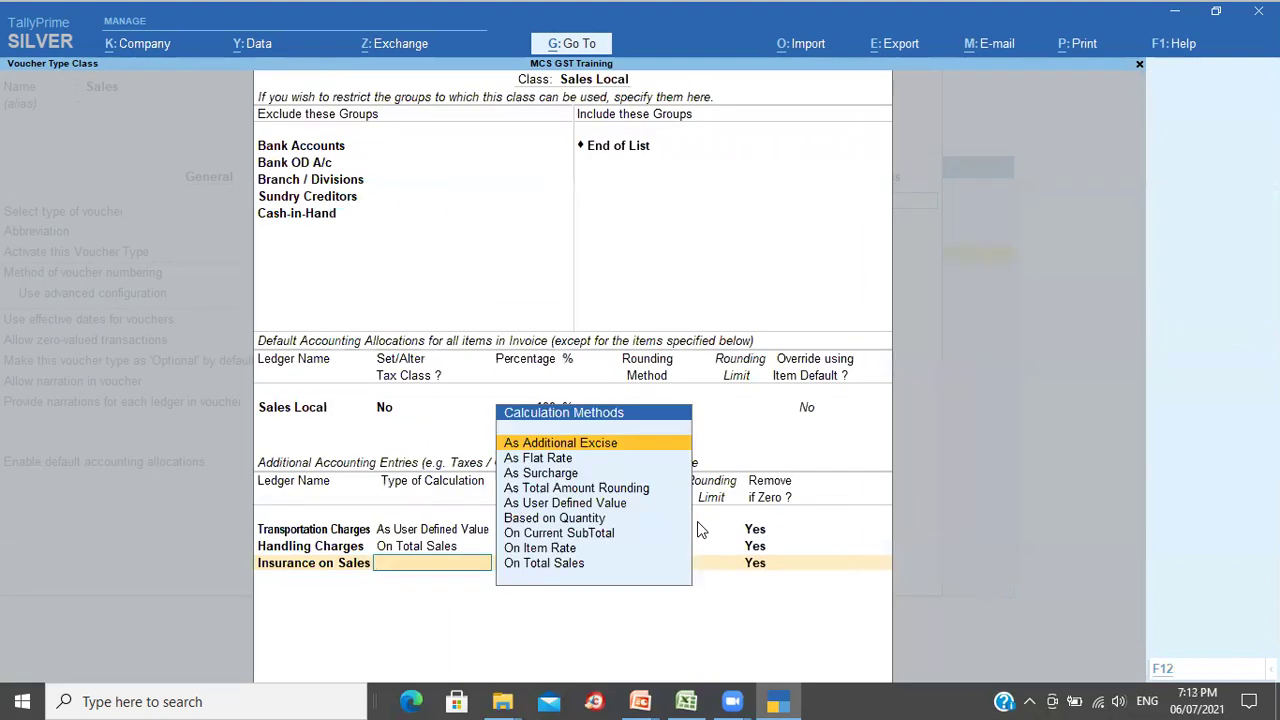
# Step: Switch to the Excel worksheet and compare the calculation rules planned for Handling charges and Insurance in rows 8 and 9
pyautogui.hotkey('alt', 'Tab')
pyautogui.press('Up')
pyautogui.press('Down')
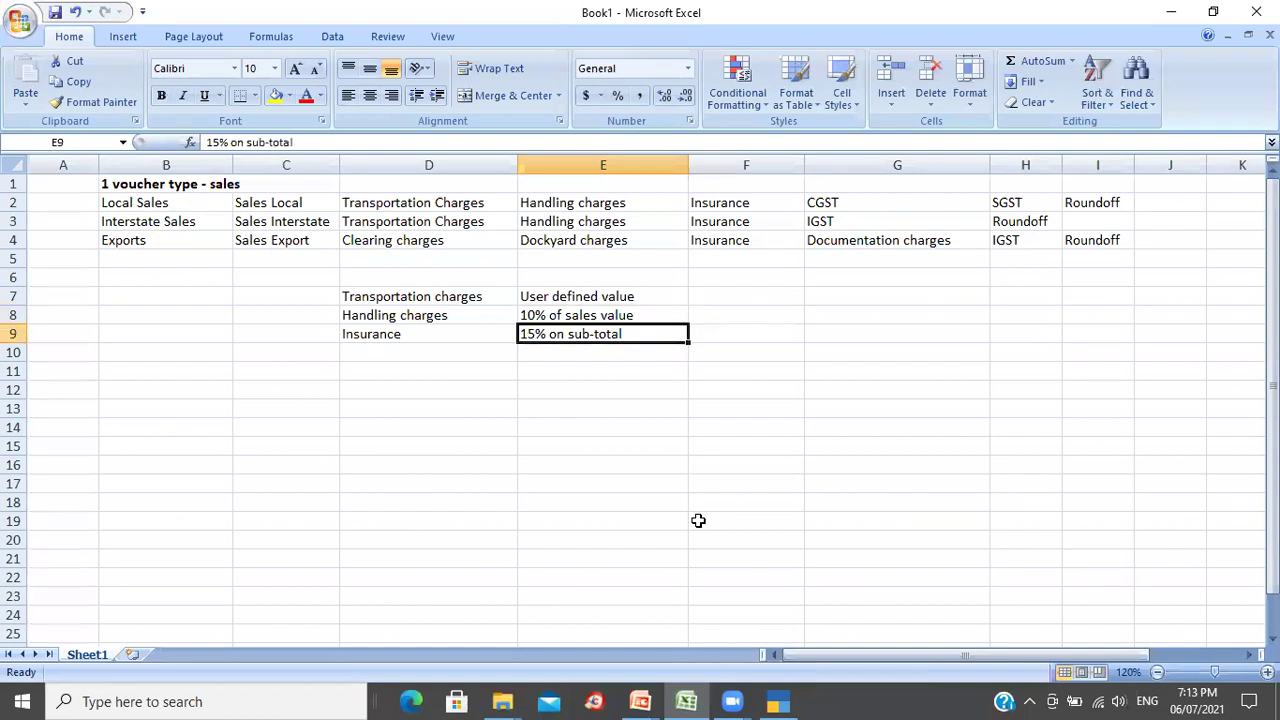
pyautogui.press('Left')
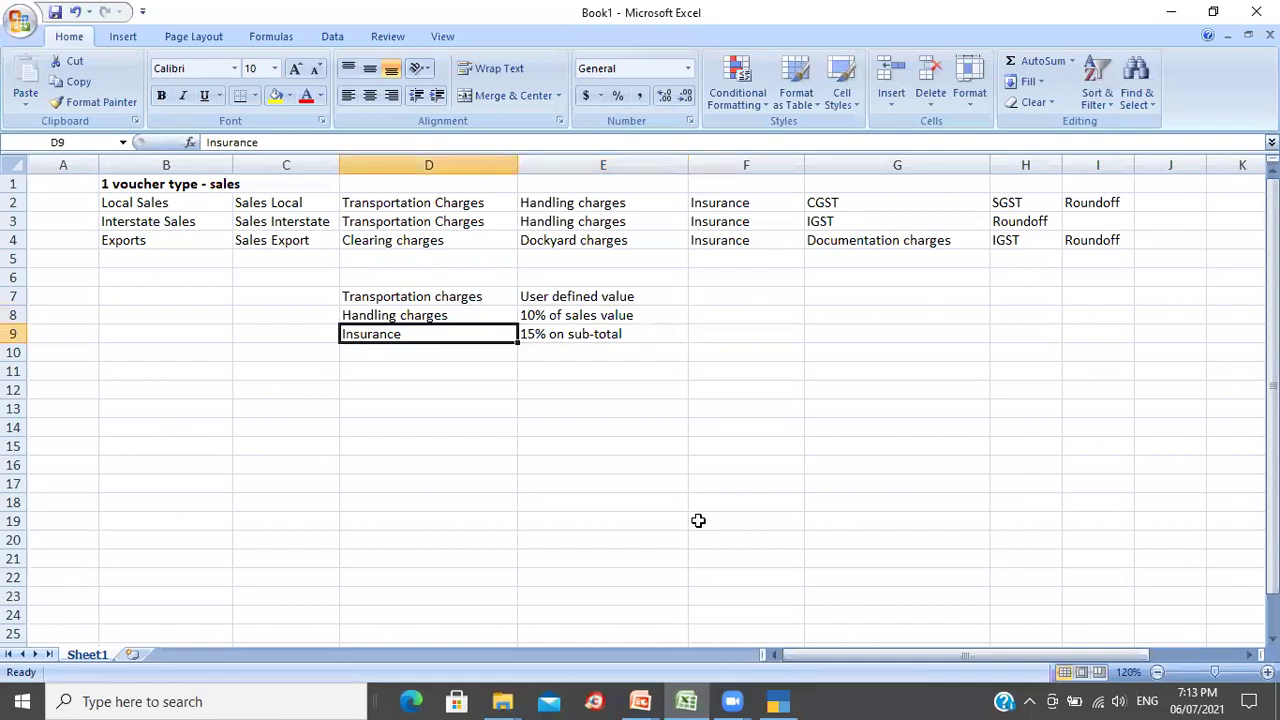
pyautogui.press('Up')
pyautogui.press('Right')
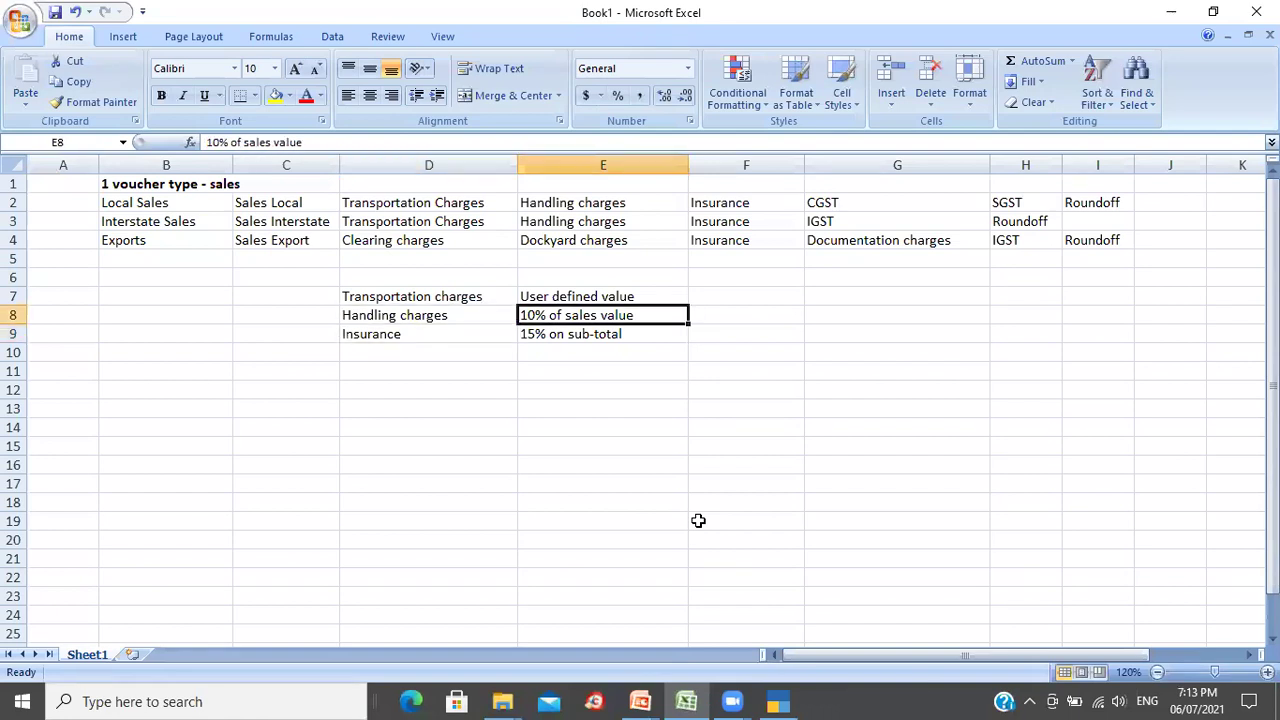
pyautogui.press('Down')
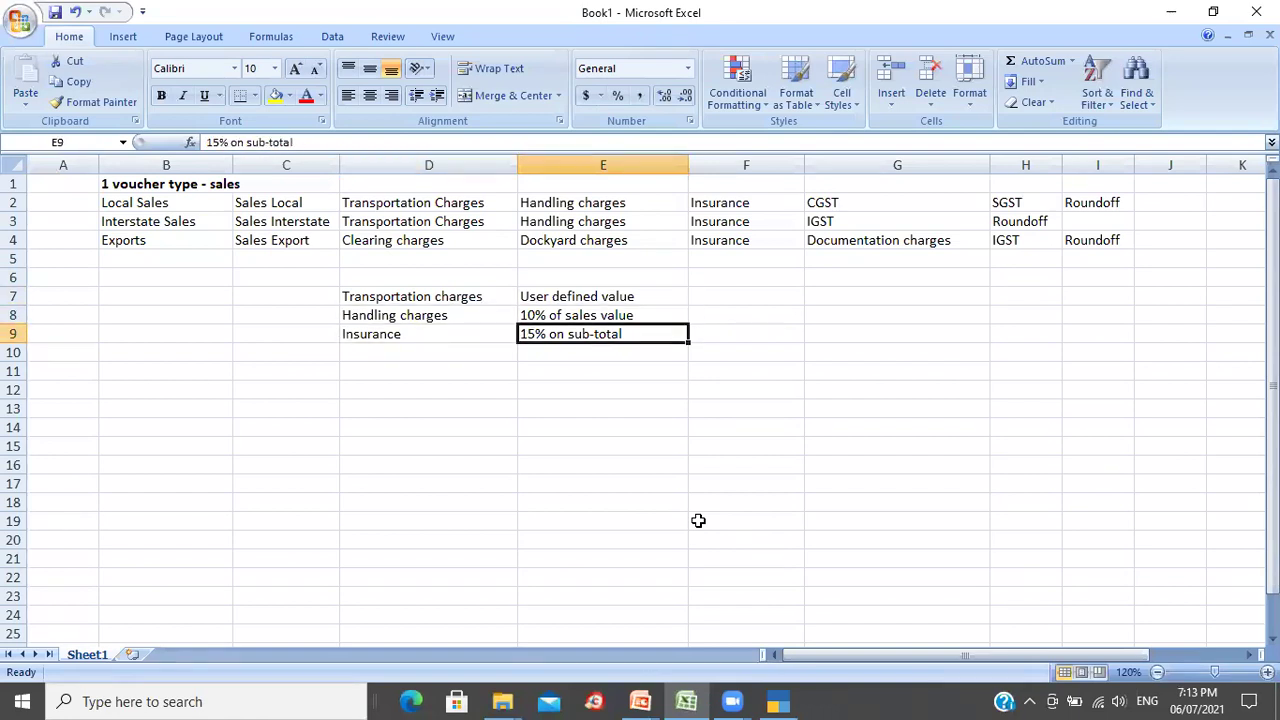
# Step: Return to TallyPrime and set the calculation type of Insurance on Sales to On Current SubTotal
pyautogui.hotkey('alt', 'Tab')
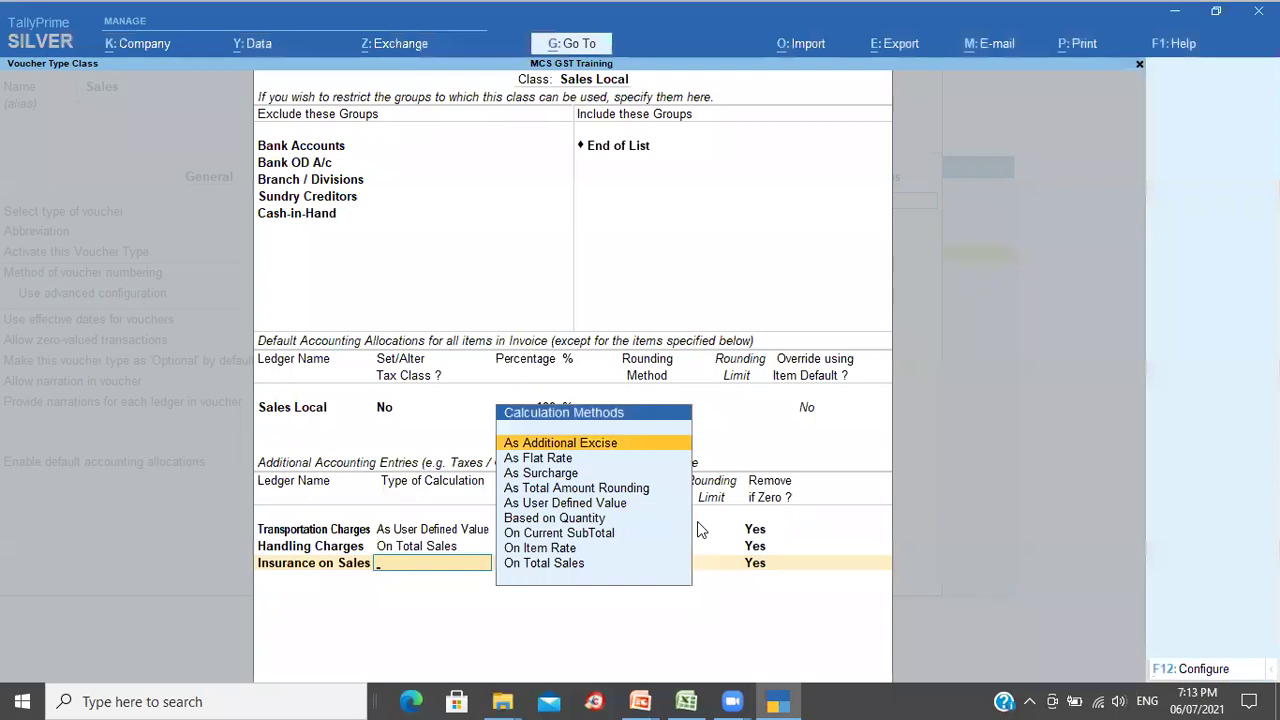
pyautogui.press('Down')
pyautogui.press('Down')
pyautogui.press('Down')
pyautogui.press('Down')
pyautogui.press('Down')
pyautogui.press('Down')
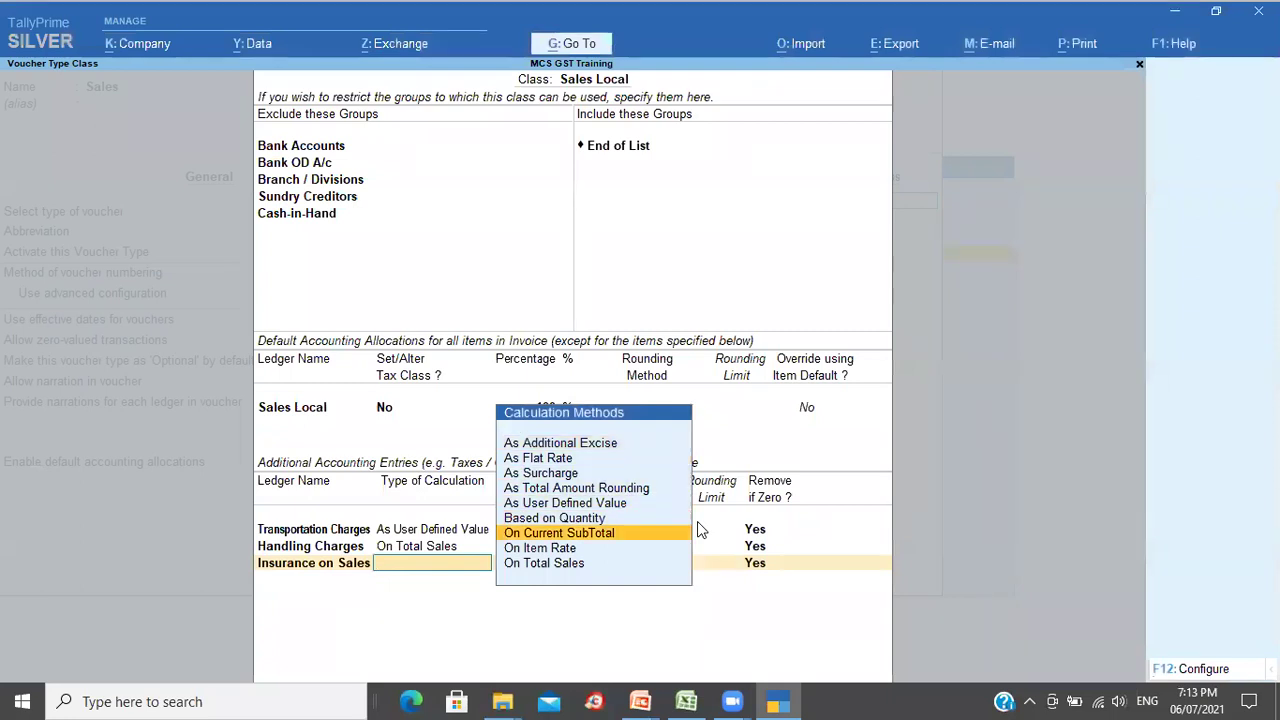
pyautogui.press('Return')
# Step: Give Insurance on Sales a value basis of 15% with rounding Not Applicable, keeping Remove if Zero at Yes
pyautogui.write('1')
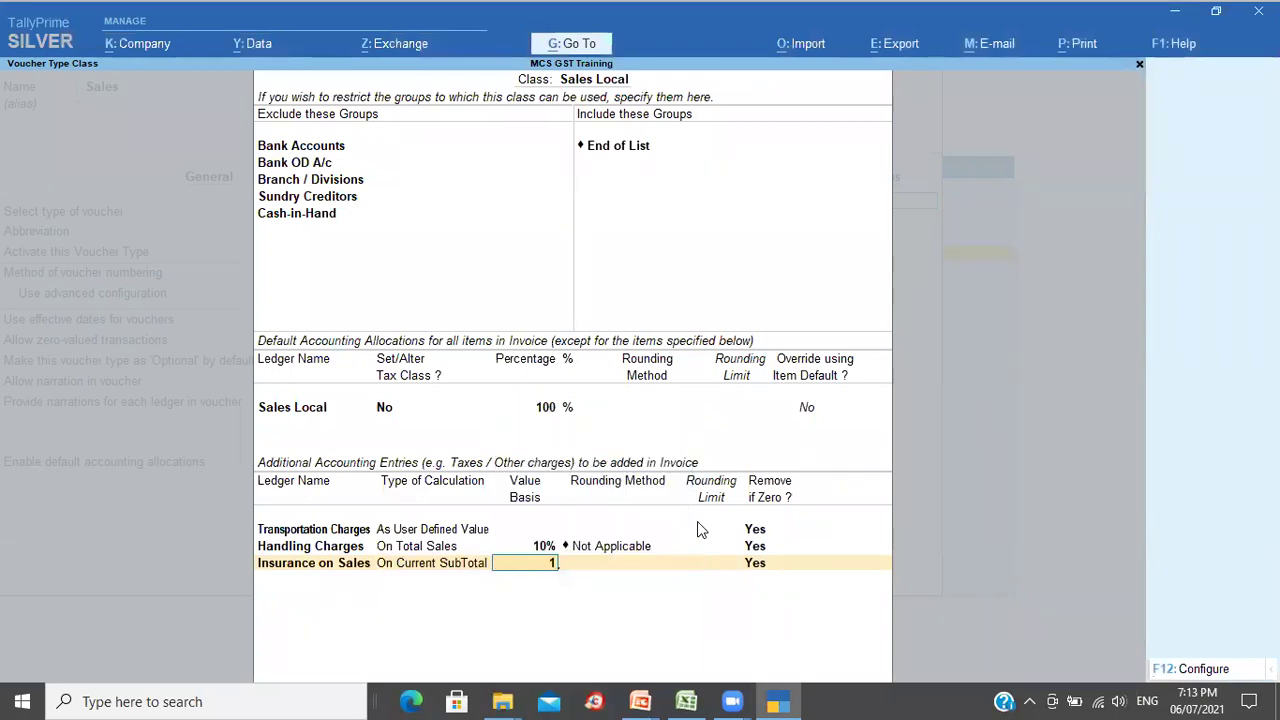
pyautogui.write('5%')
pyautogui.press('Return')
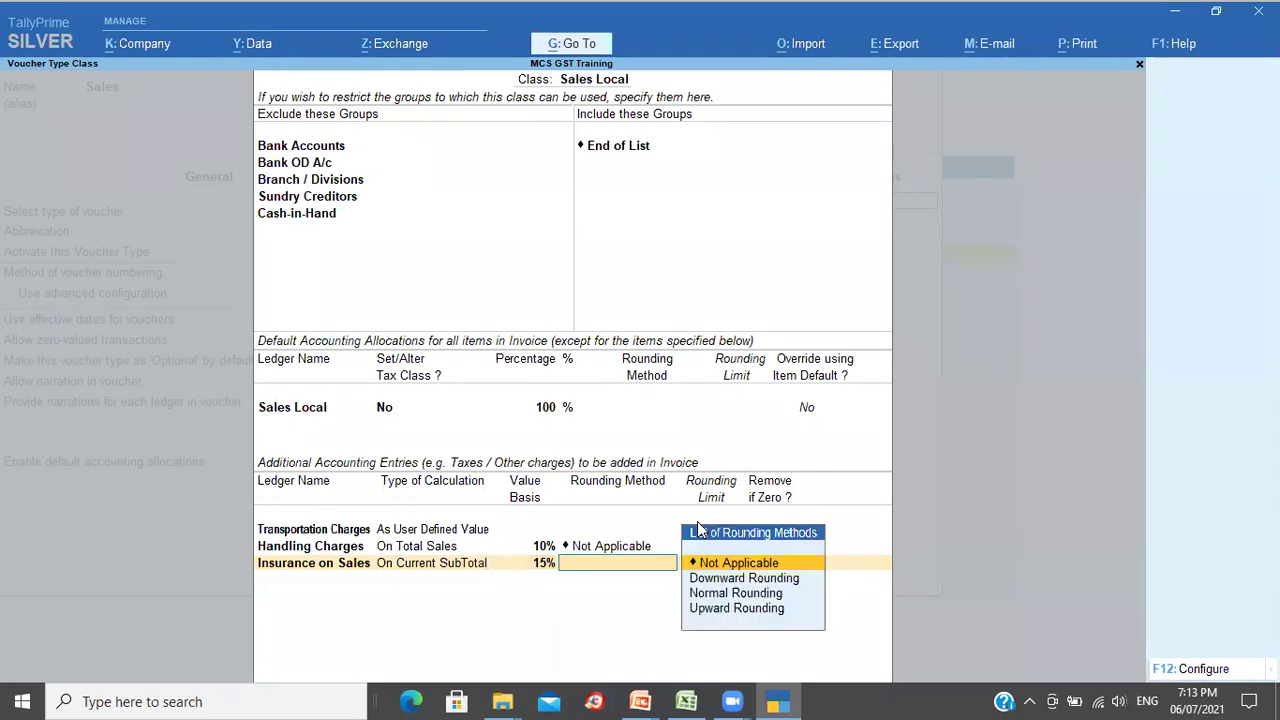
pyautogui.press('Return')
pyautogui.press('Return')
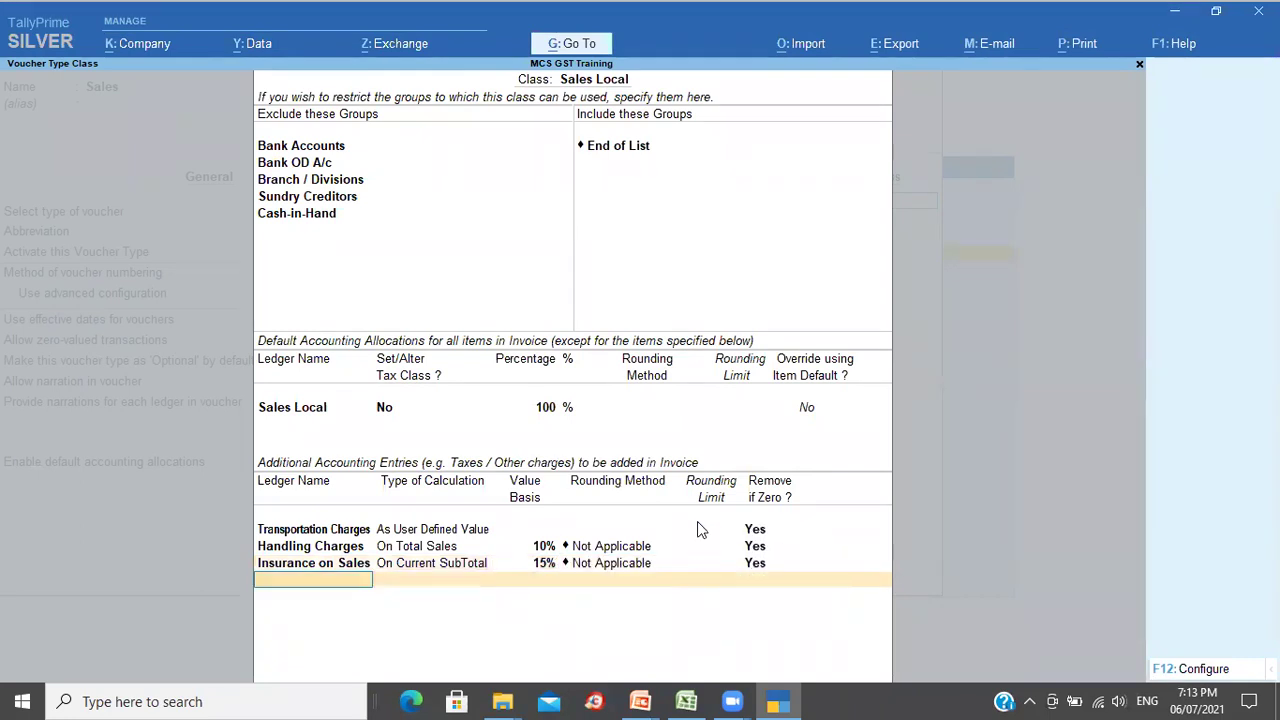
# Step: Add the Output CGST and Output SGST ledgers as additional accounting entries, keeping Remove if Zero at Yes for both
pyautogui.write('Out')
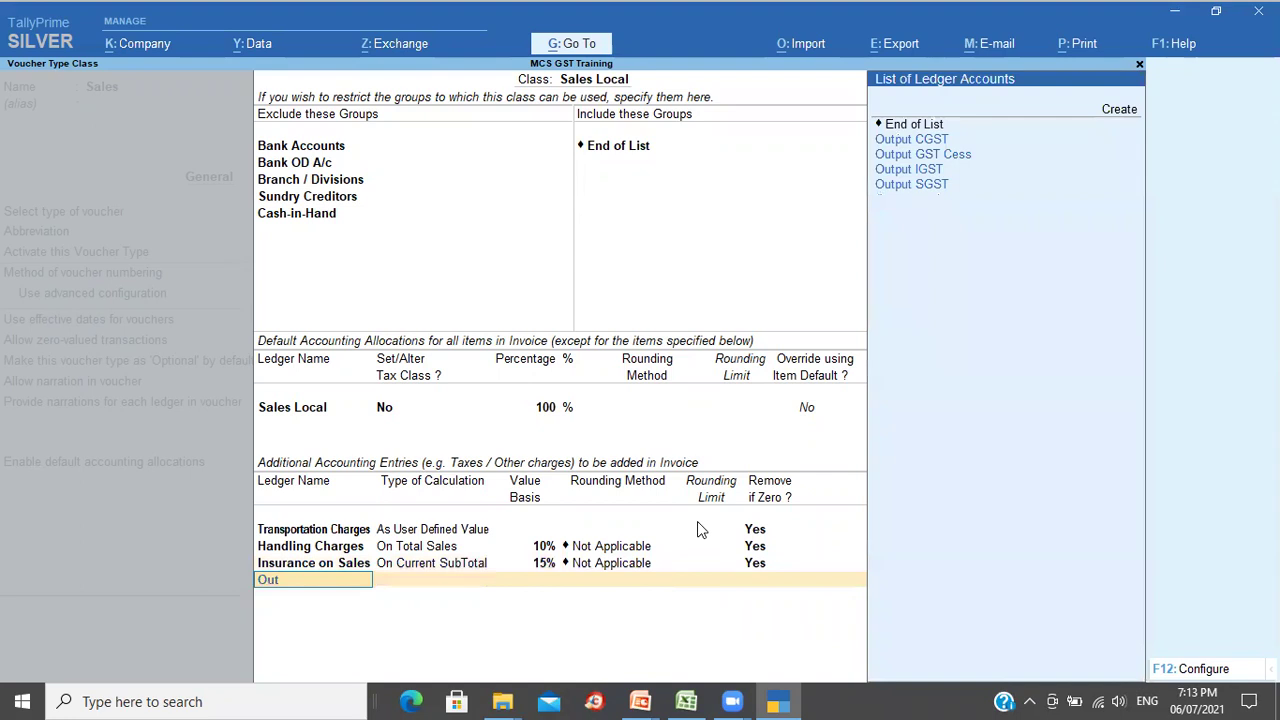
pyautogui.press('Return')
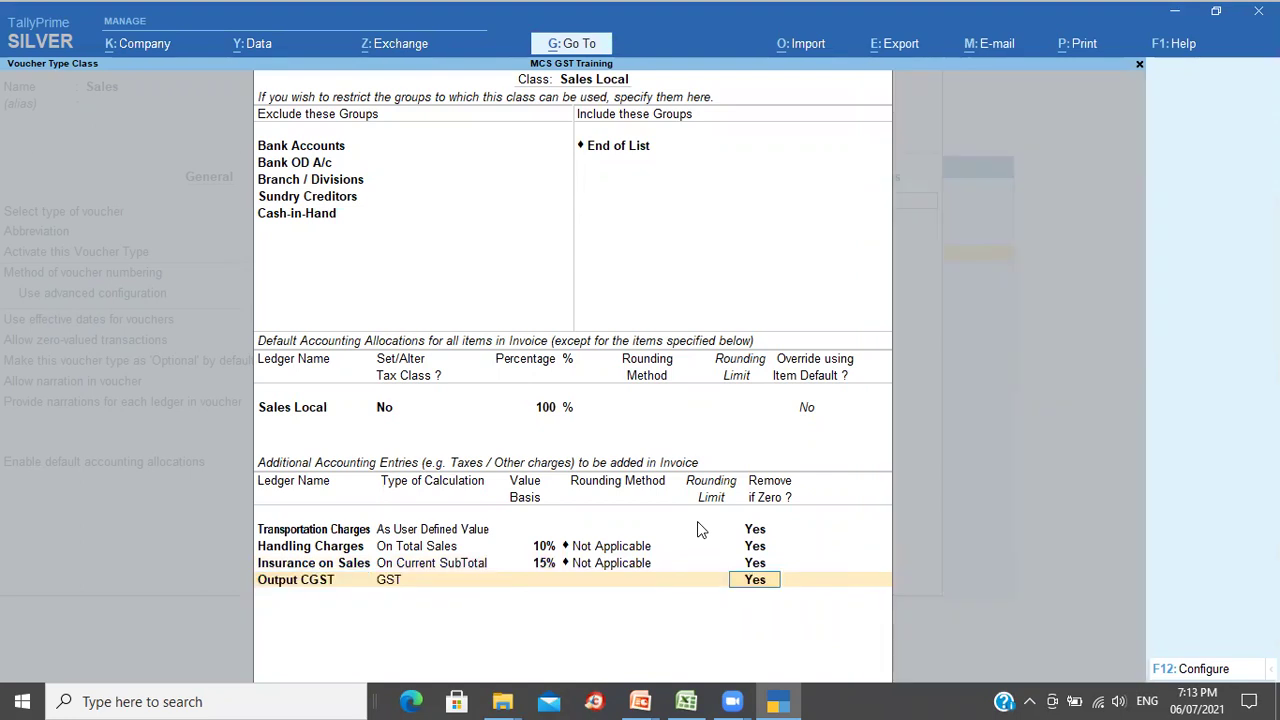
pyautogui.press('Return')
pyautogui.write('Out')
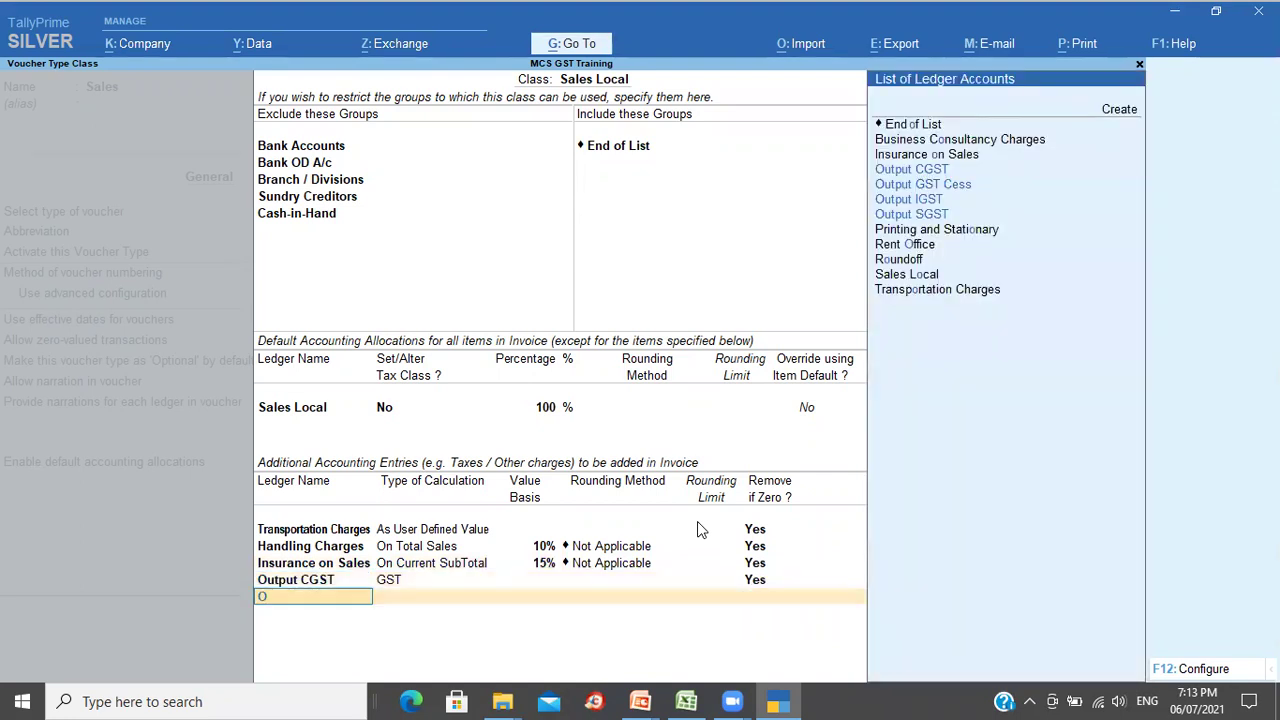
pyautogui.press('Return')
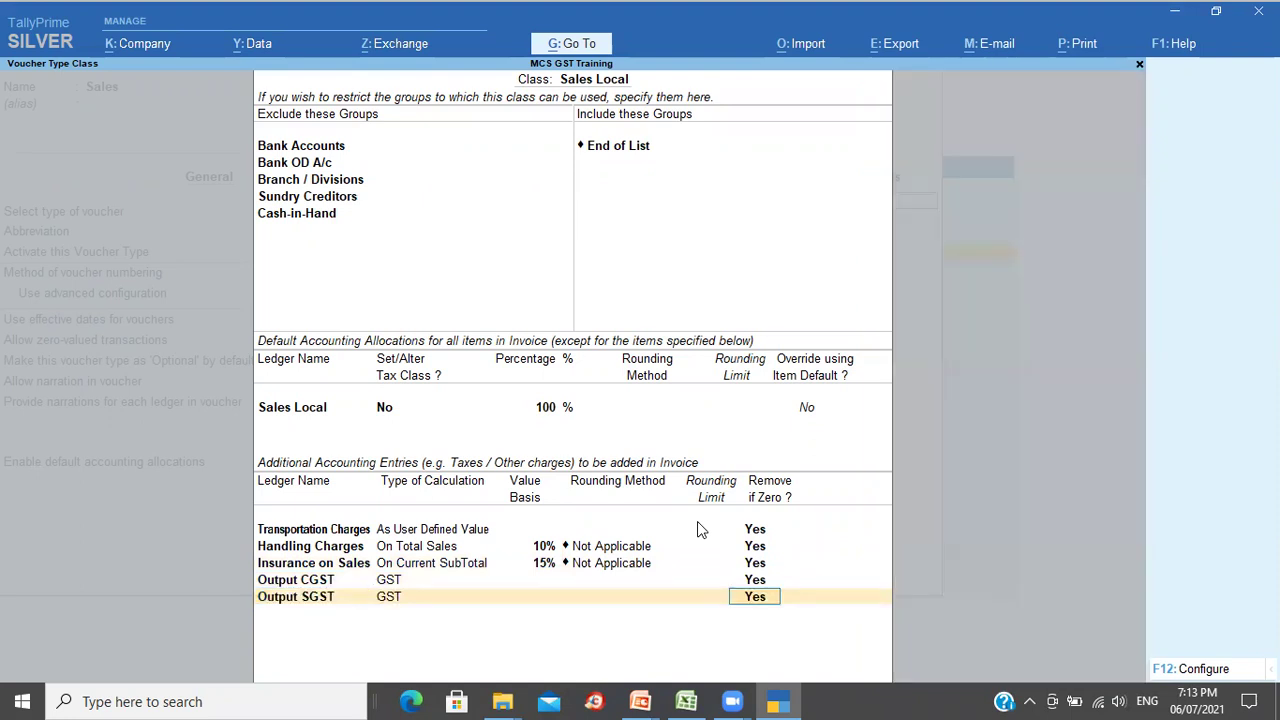
pyautogui.press('Return')
# Step: Add the Roundoff ledger as an additional accounting entry calculated As Total Amount Rounding
pyautogui.write('Rou')
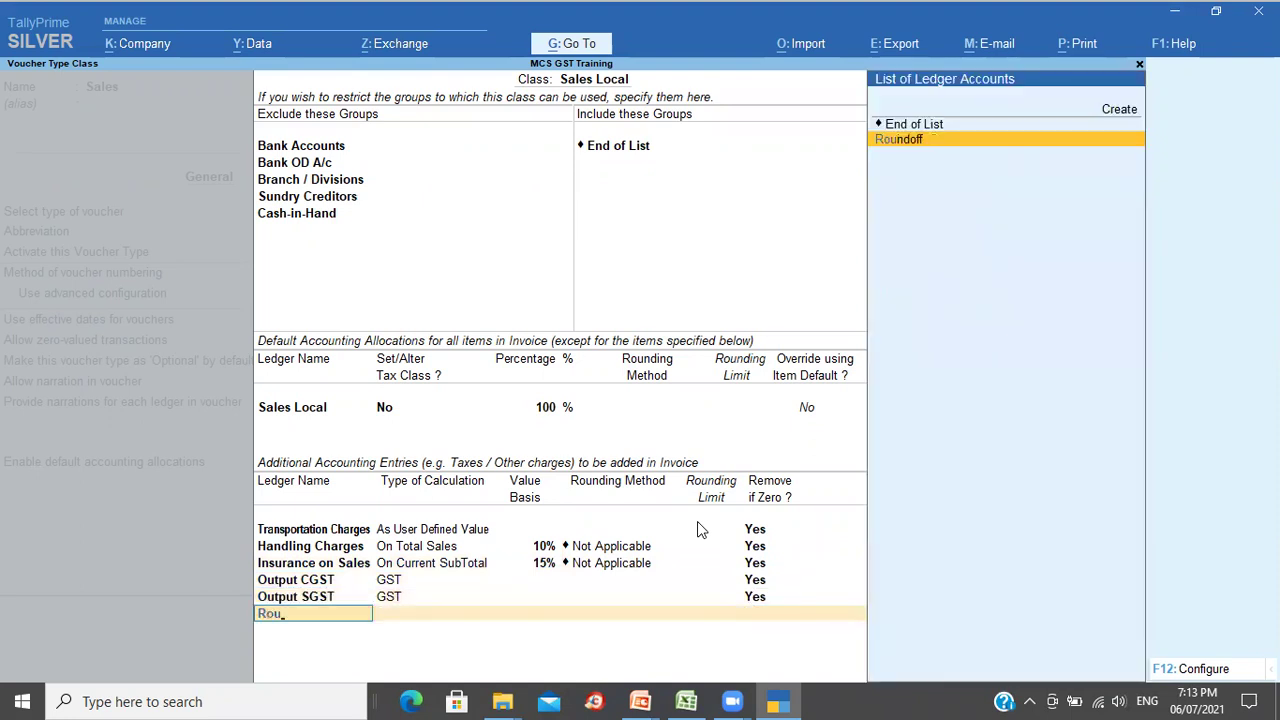
pyautogui.press('Return')
pyautogui.press('Down')
pyautogui.press('Down')
pyautogui.press('Down')
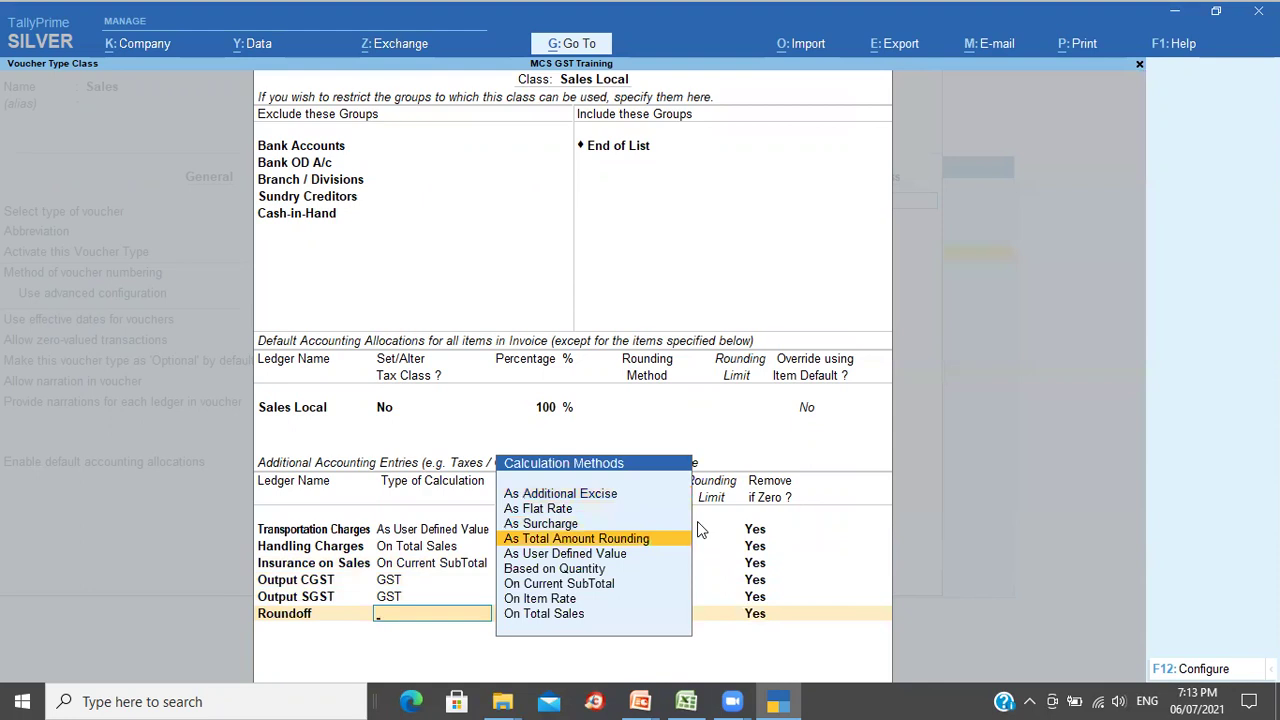
pyautogui.press('Return')
# Step: Set Roundoff to Normal Rounding with a limit of 1, keep Remove if Zero at Yes, and finish the Sales Local class
pyautogui.press('Down')
pyautogui.press('Down')
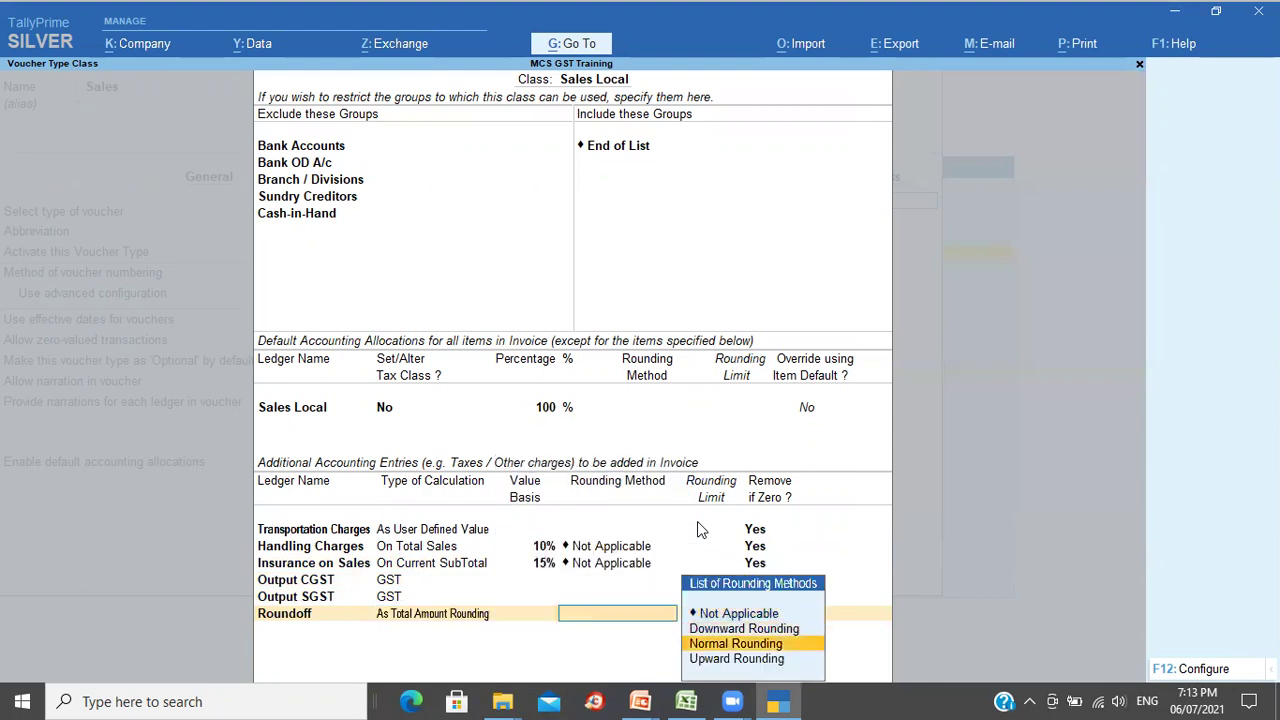
pyautogui.press('Return')
pyautogui.write('1')
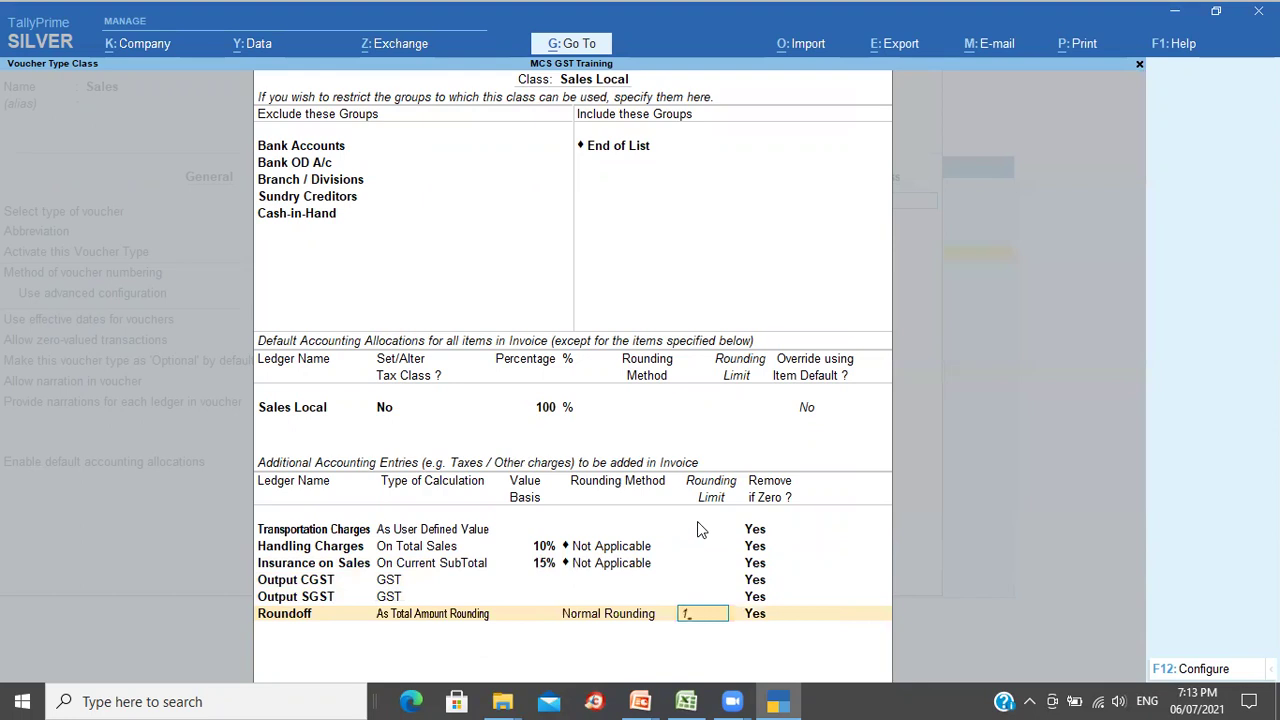
pyautogui.hotkey('shift', 'Tab')
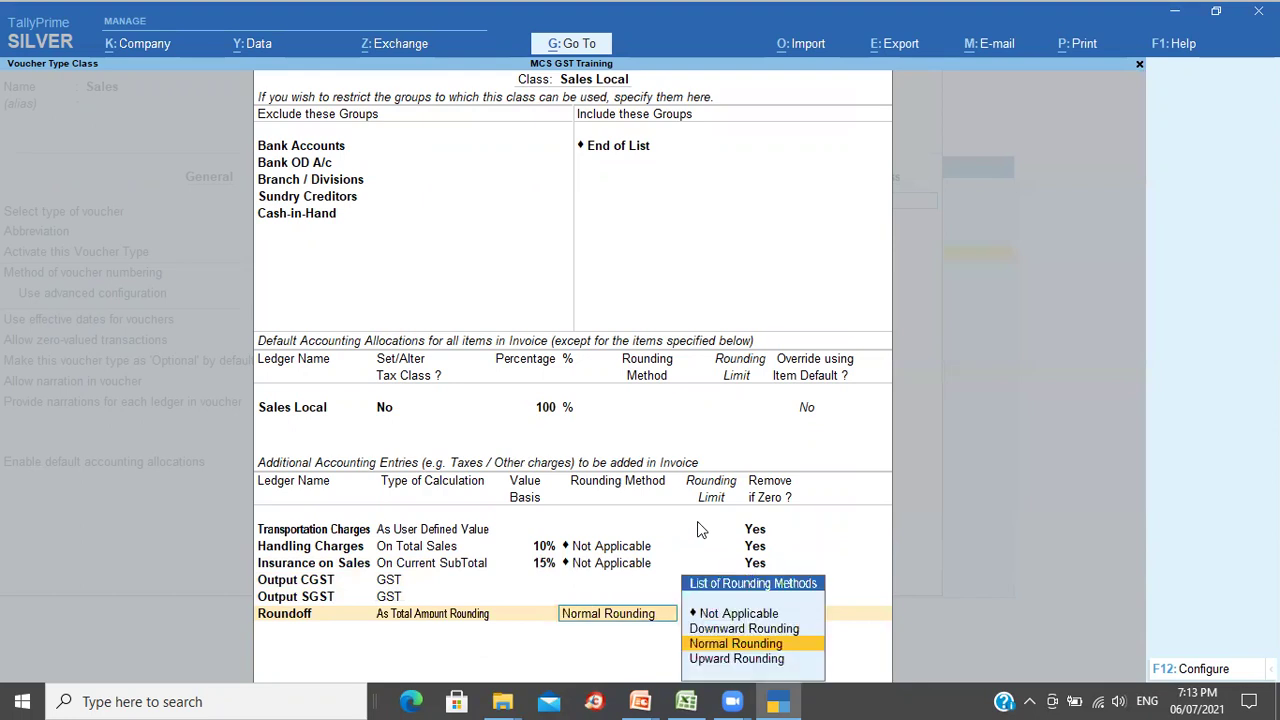
pyautogui.press('Return')
pyautogui.press('Return')
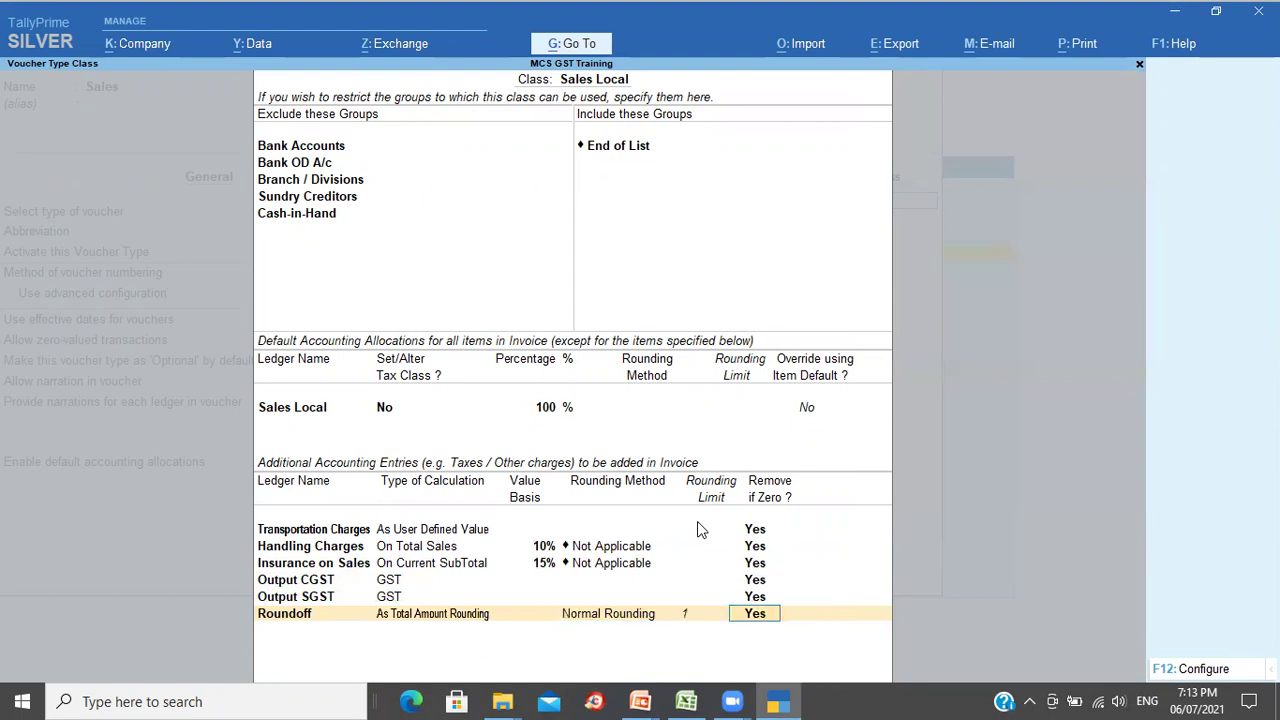
pyautogui.press('Return')
pyautogui.press('Return')
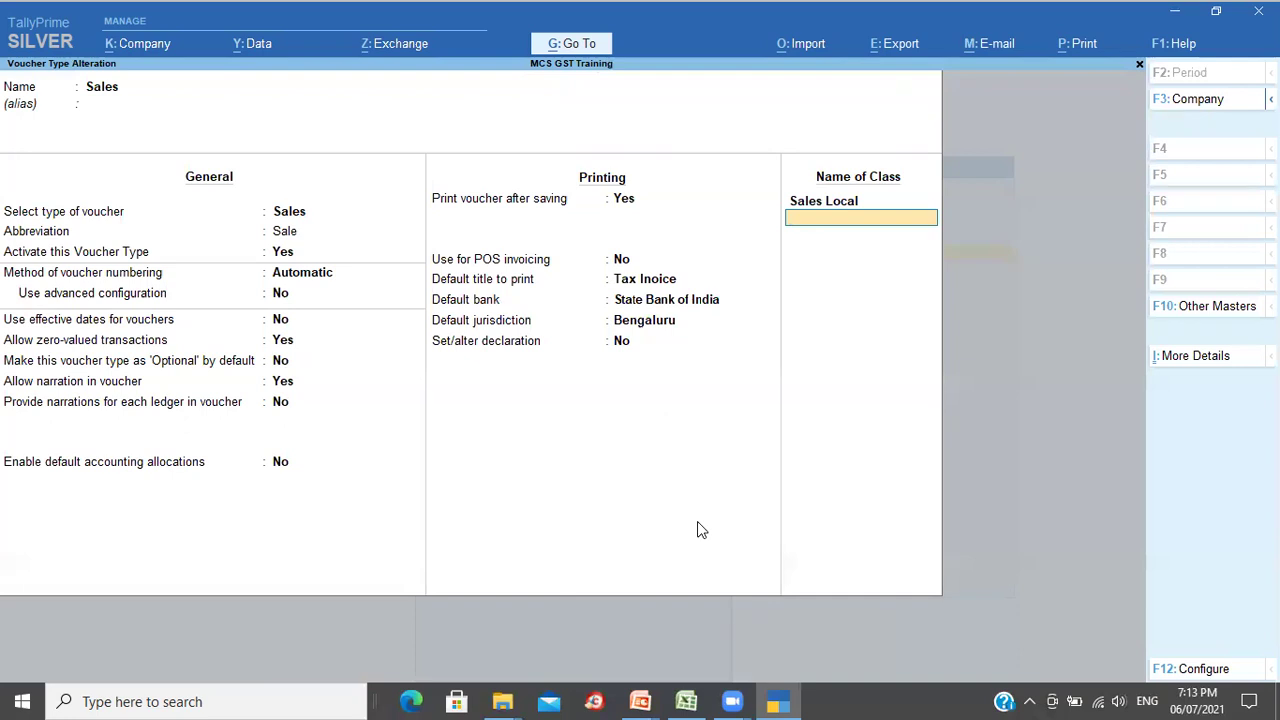
# Step: Create a Sales Interstate class excluding Bank Accounts, Bank OD A/c, Branch / Divisions, Cash-in-Hand and Sundry Creditors, with no included groups
pyautogui.write('Sales Interstate')
pyautogui.press('Return')
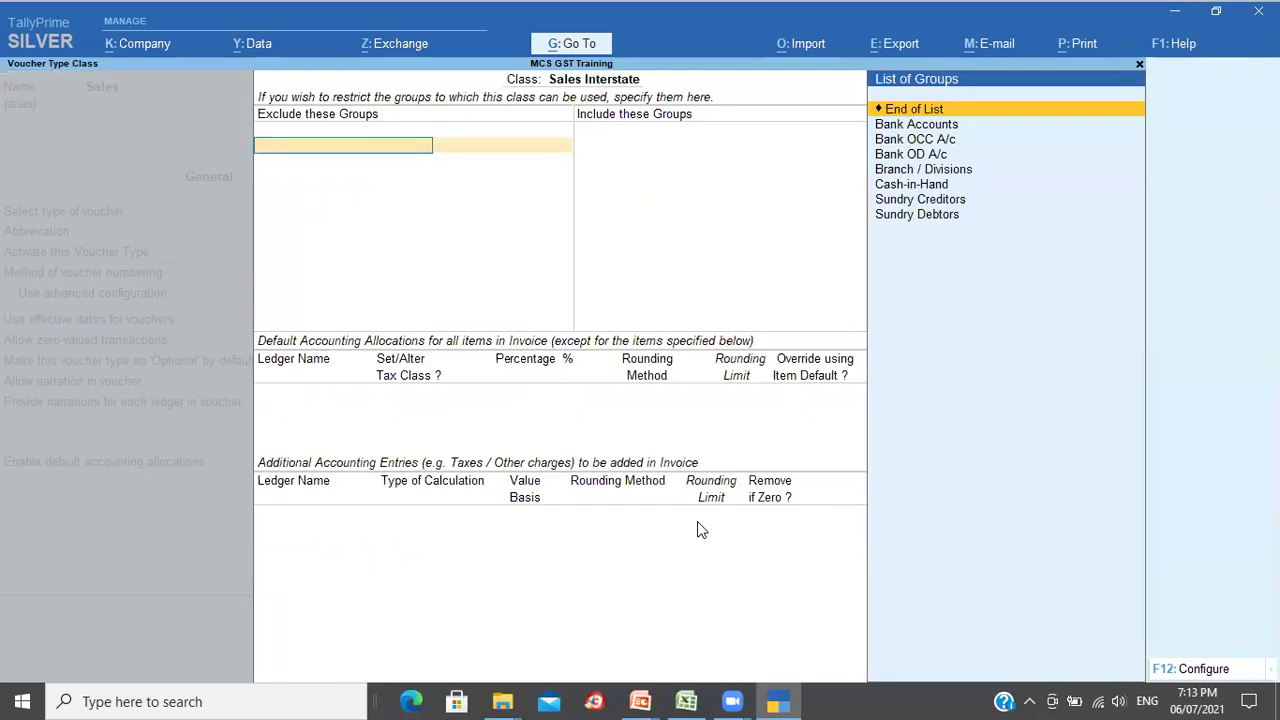
pyautogui.press('Down')
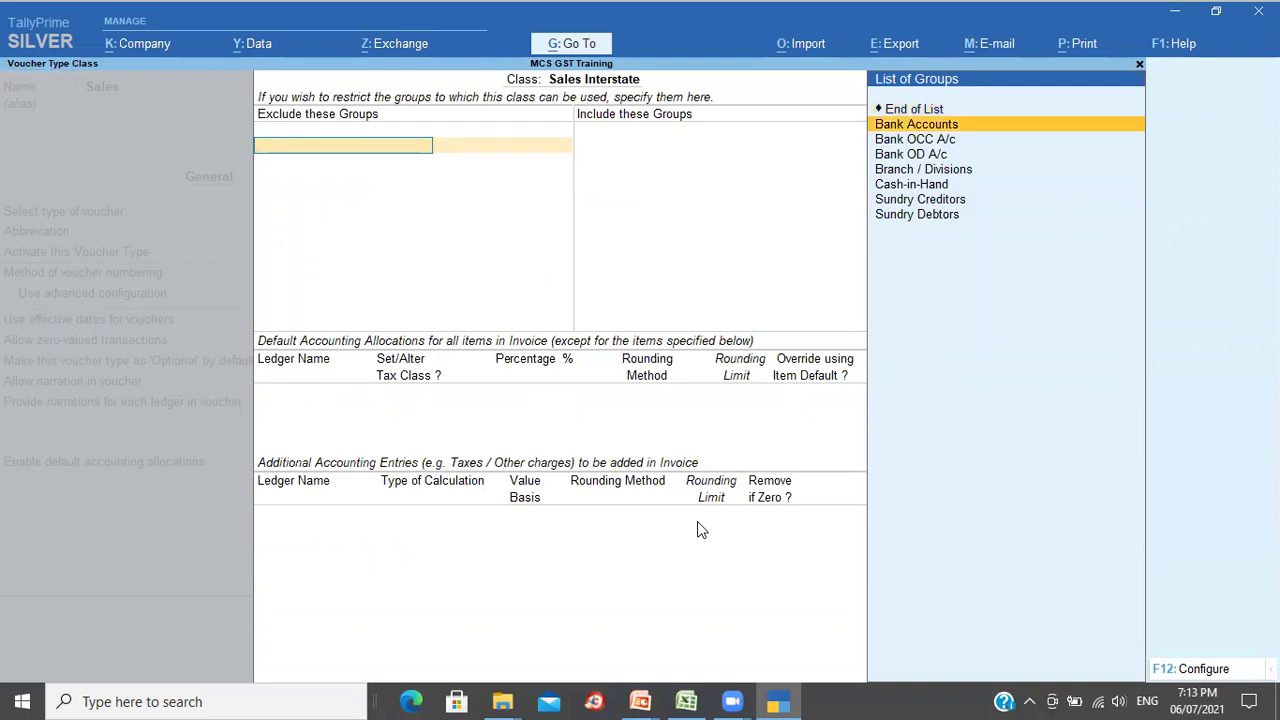
pyautogui.press('Return')
pyautogui.press('Down')
pyautogui.press('Return')
pyautogui.press('Down')
pyautogui.press('Return')
pyautogui.press('Down')
pyautogui.press('Return')
pyautogui.press('Down')
pyautogui.press('Return')
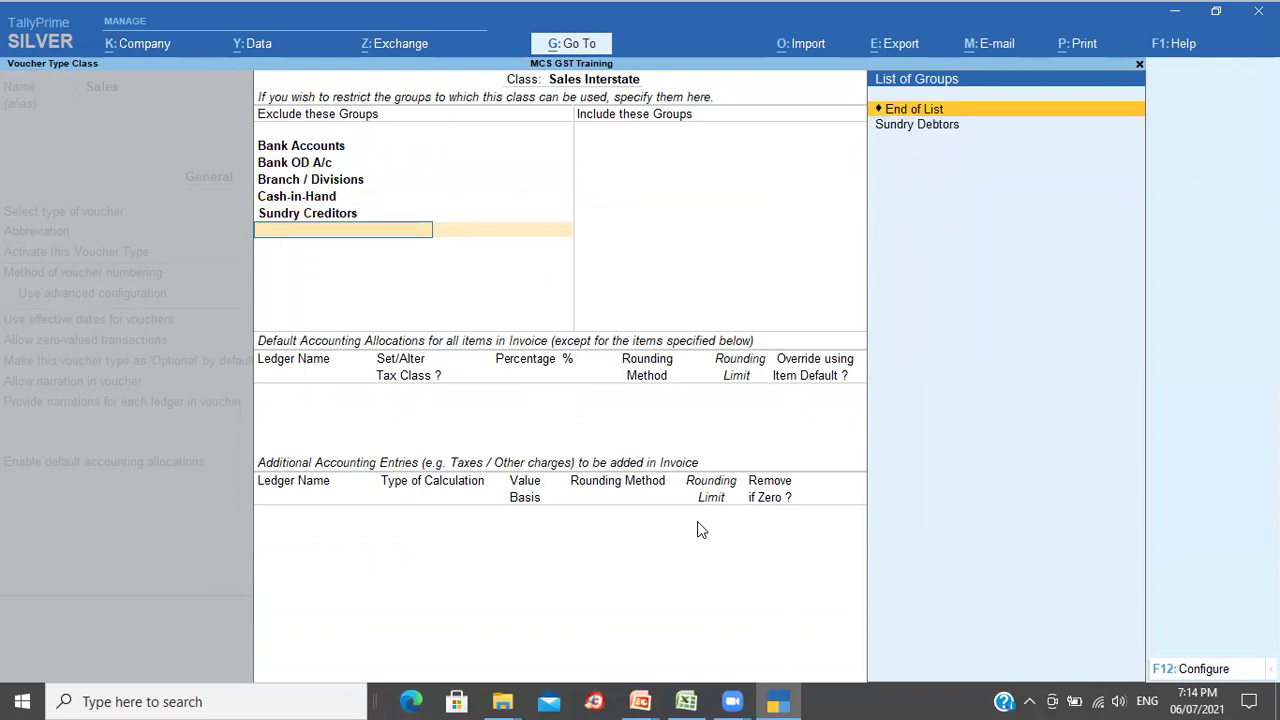
pyautogui.press('Return')
pyautogui.press('Return')
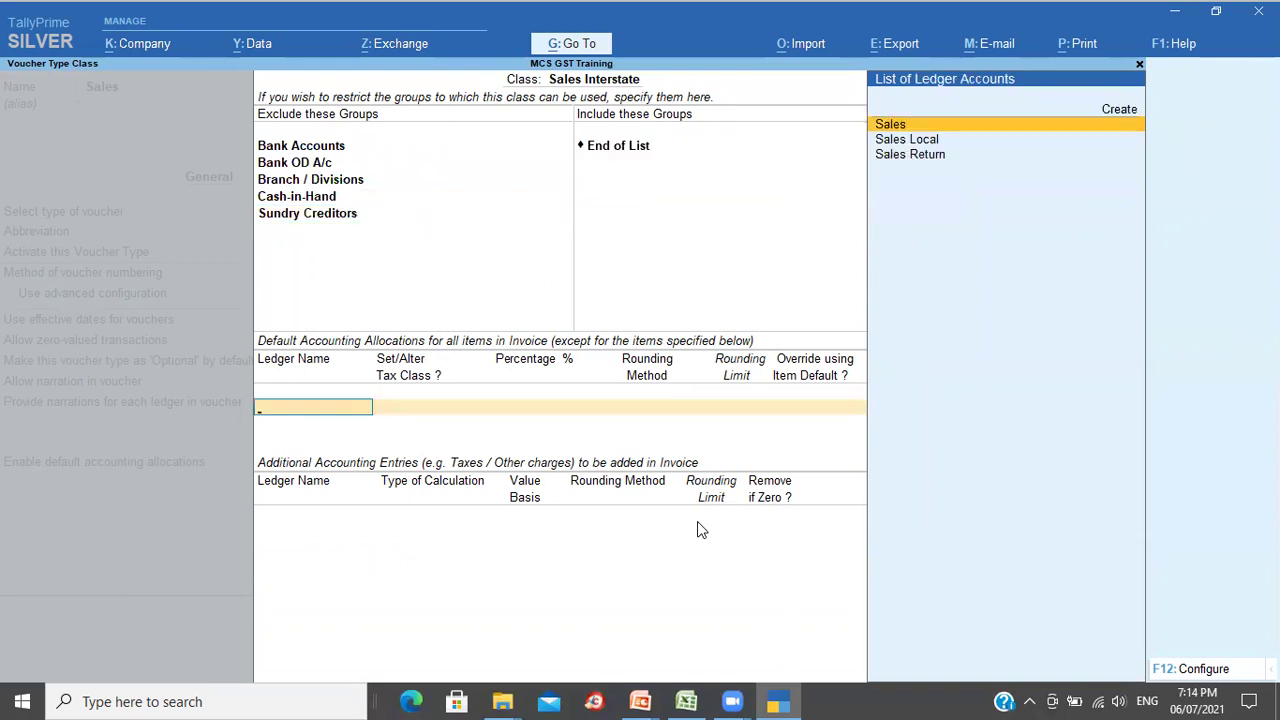
# Step: Start a new default allocation ledger named Sales Interstate under Sales Accounts with Type of Ledger set to Not Applicable
pyautogui.write('S')
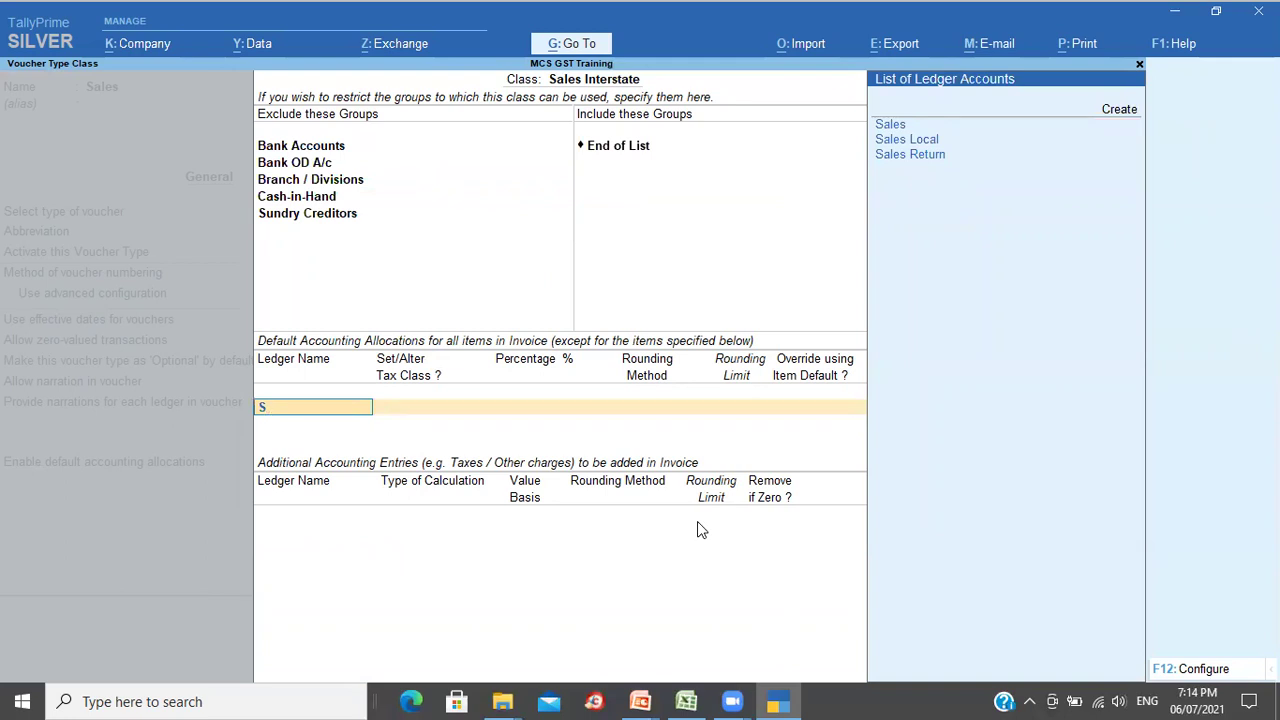
pyautogui.hotkey('alt', 'c')
pyautogui.write('Sales Interstate')
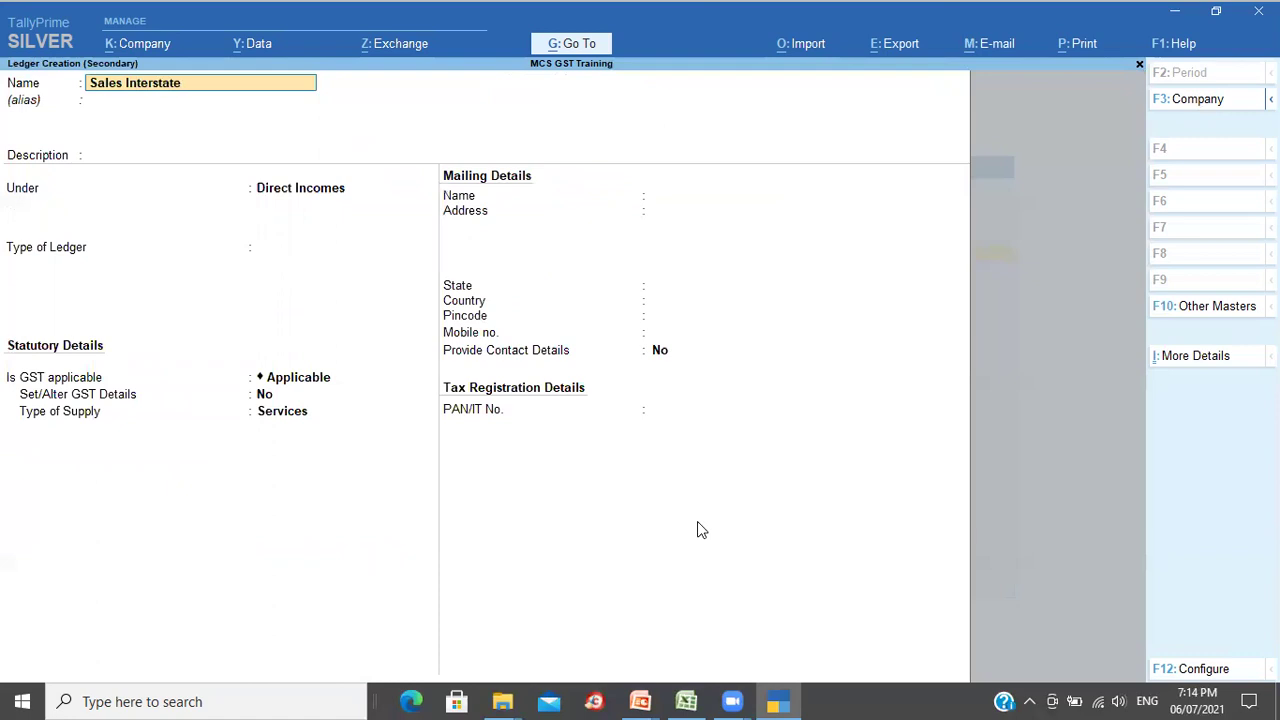
pyautogui.press('Return')
pyautogui.press('Return')
pyautogui.write('Sa')
pyautogui.press('Return')
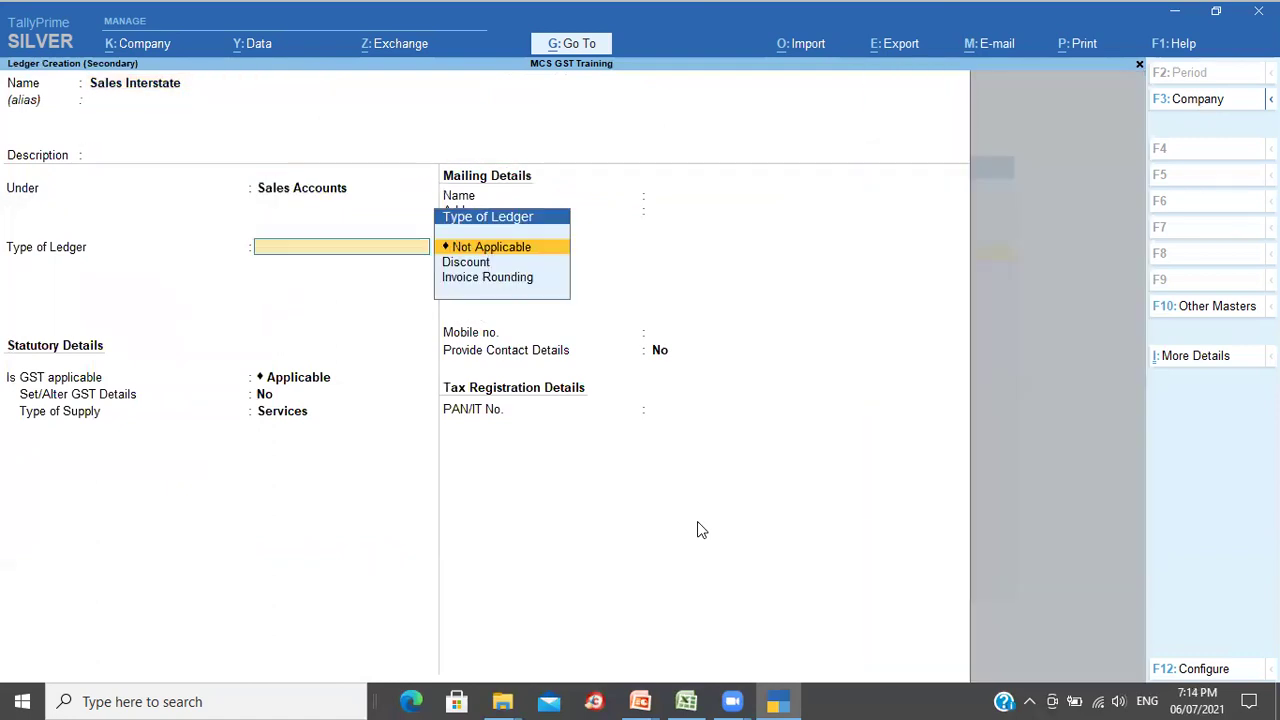
pyautogui.press('Return')
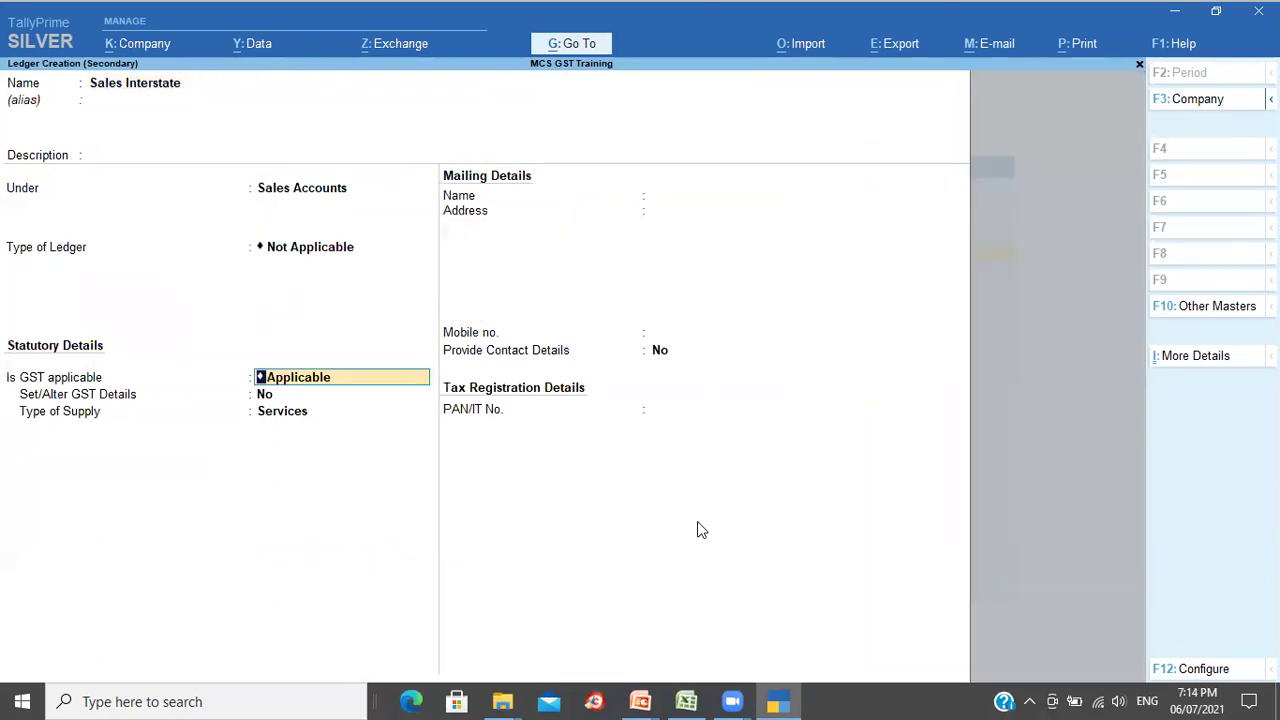
# Step: Keep GST Applicable, Set/Alter GST Details at No and supply type Services, and save the Sales Interstate ledger
pyautogui.press('Return')
pyautogui.press('Return')
pyautogui.press('Return')
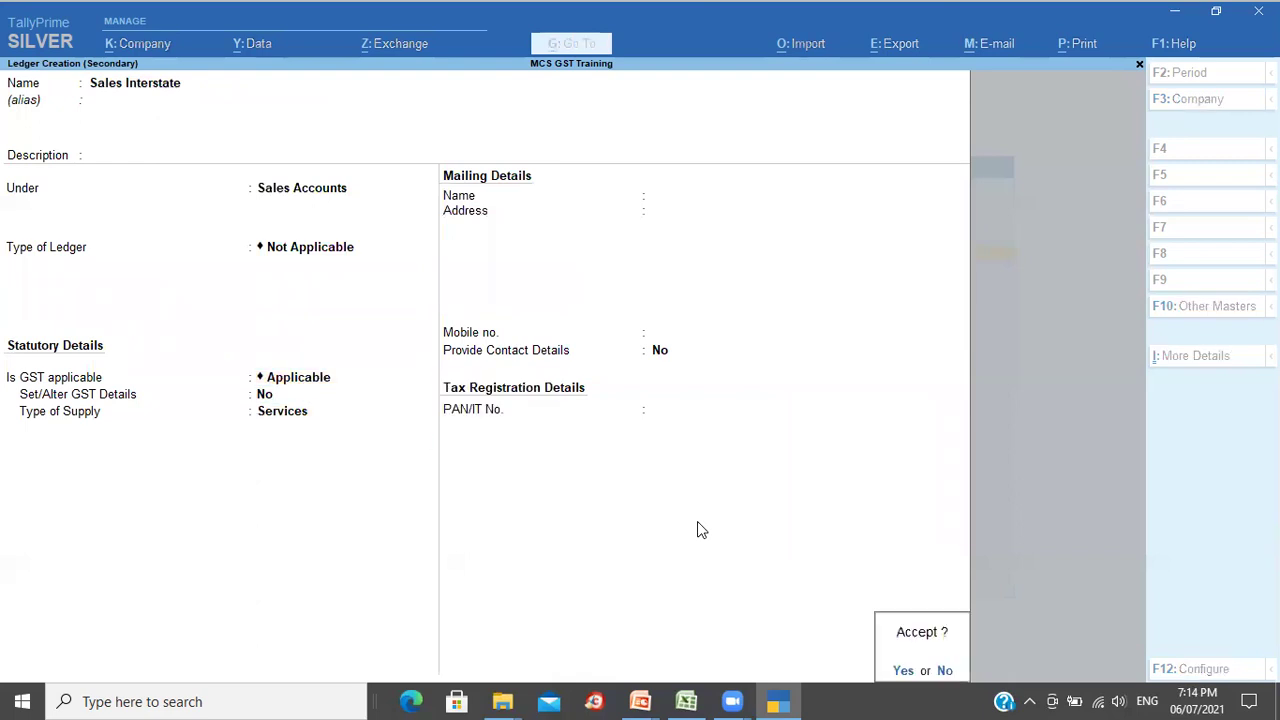
pyautogui.press('Return')
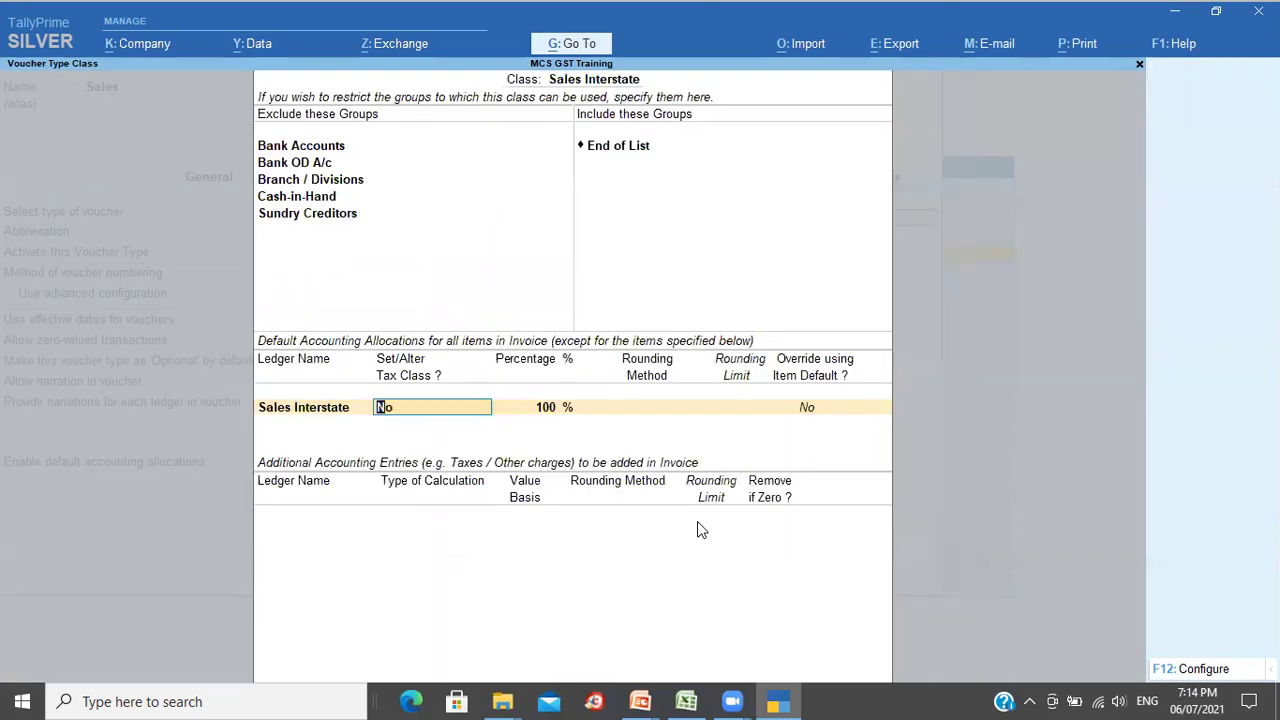
# Step: Accept the Sales Interstate default allocation with Set/Alter Tax Class at No and 100%
pyautogui.press('Return')
pyautogui.press('Return')
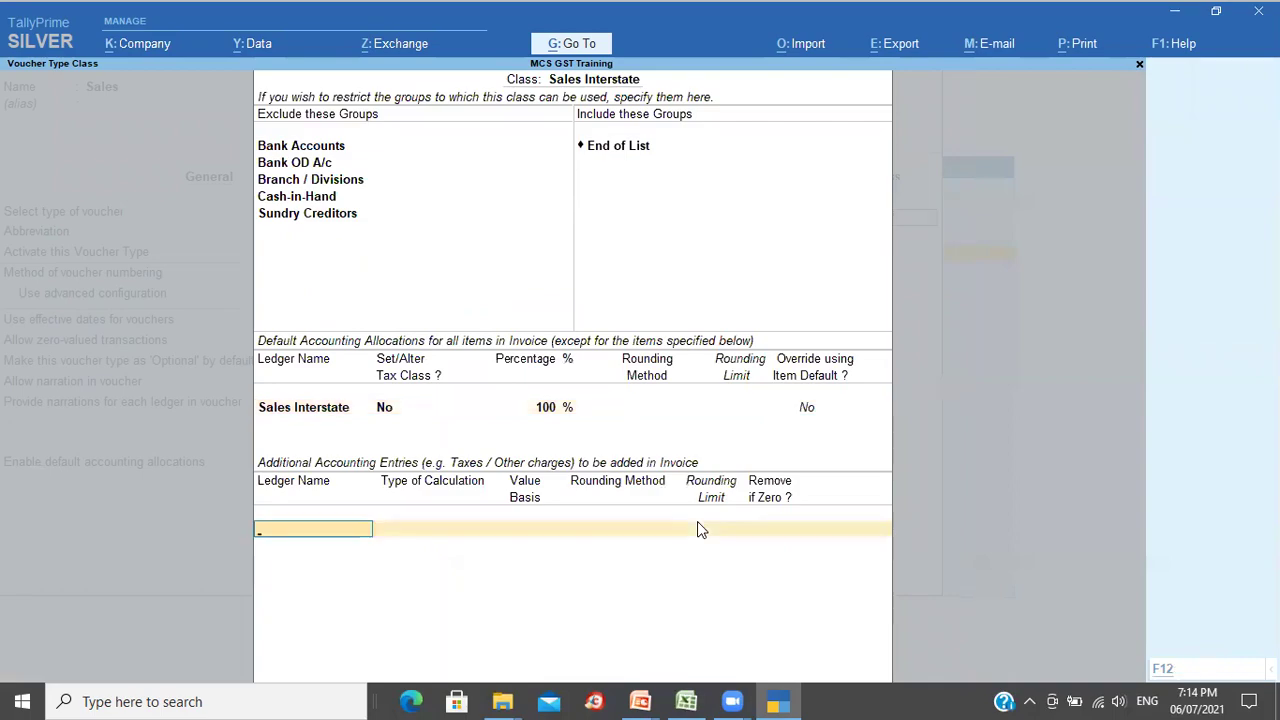
# Step: Switch to the Excel plan and review the charges and tax listed in the Interstate Sales row
pyautogui.hotkey('alt', 'Tab')
pyautogui.press('Up')
pyautogui.press('Up')
pyautogui.press('Up')
pyautogui.press('Up')
pyautogui.press('Up')
pyautogui.press('Up')
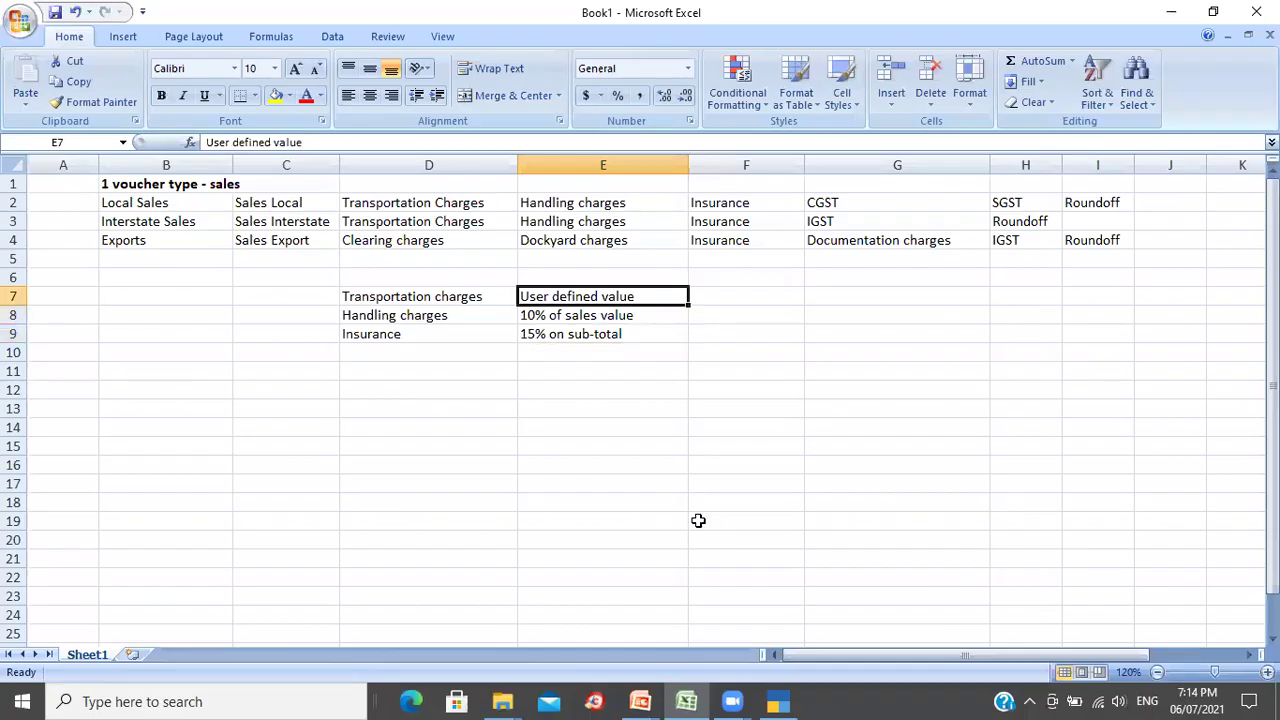
pyautogui.press('Left')
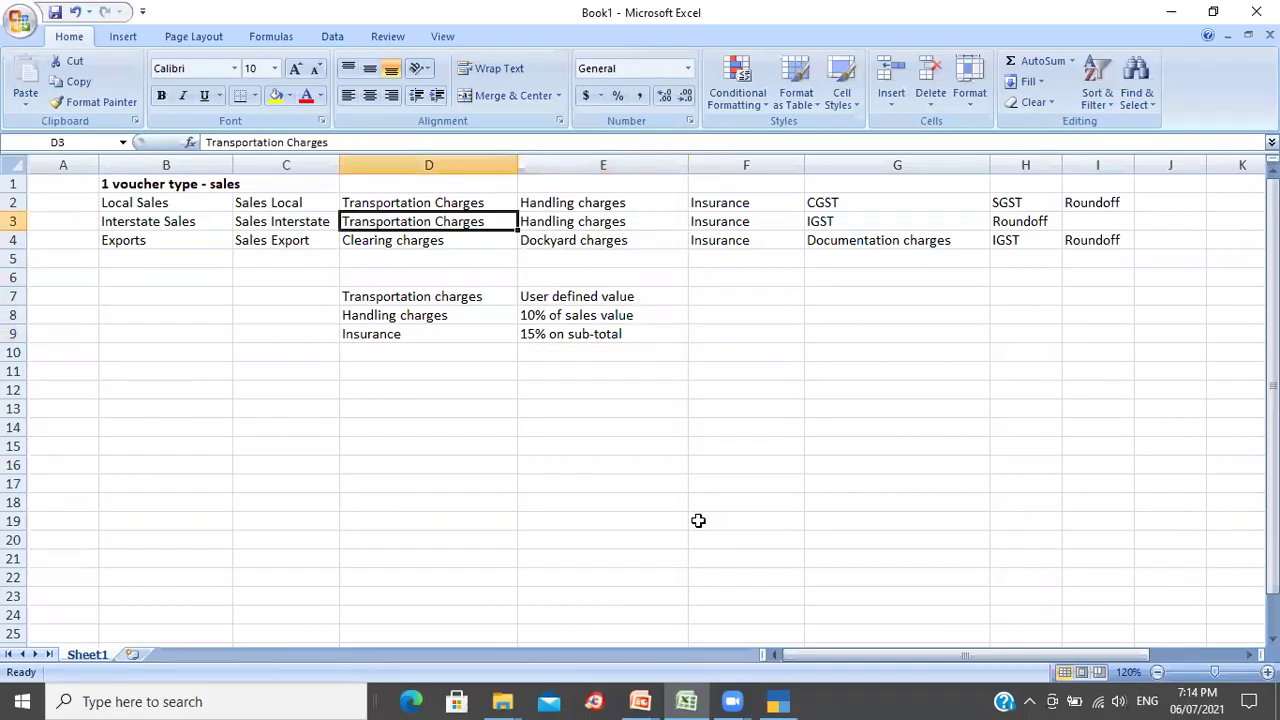
pyautogui.press('Right')
pyautogui.press('Right')
pyautogui.press('Right')
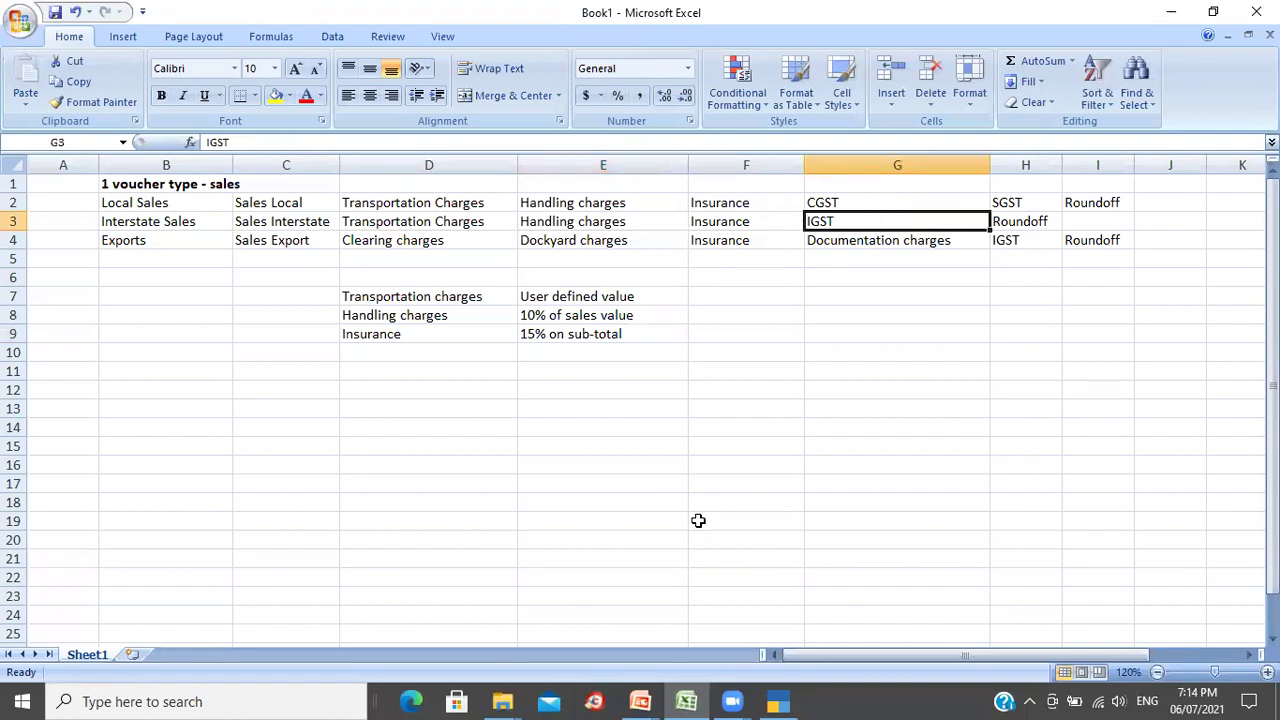
# Step: Back in TallyPrime, add Transportation Charges as an additional entry calculated As User Defined Value, keeping Remove if Zero at Yes
pyautogui.hotkey('alt', 'Tab')
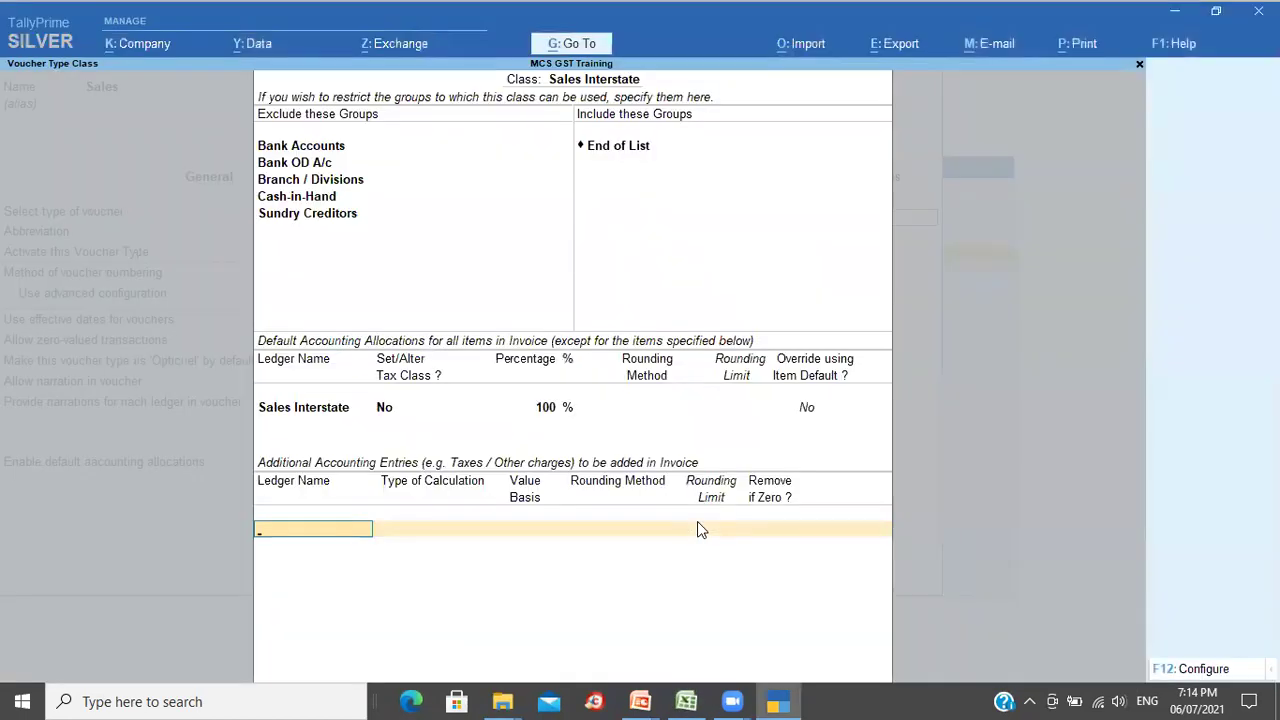
pyautogui.write('tr')
pyautogui.press('Return')
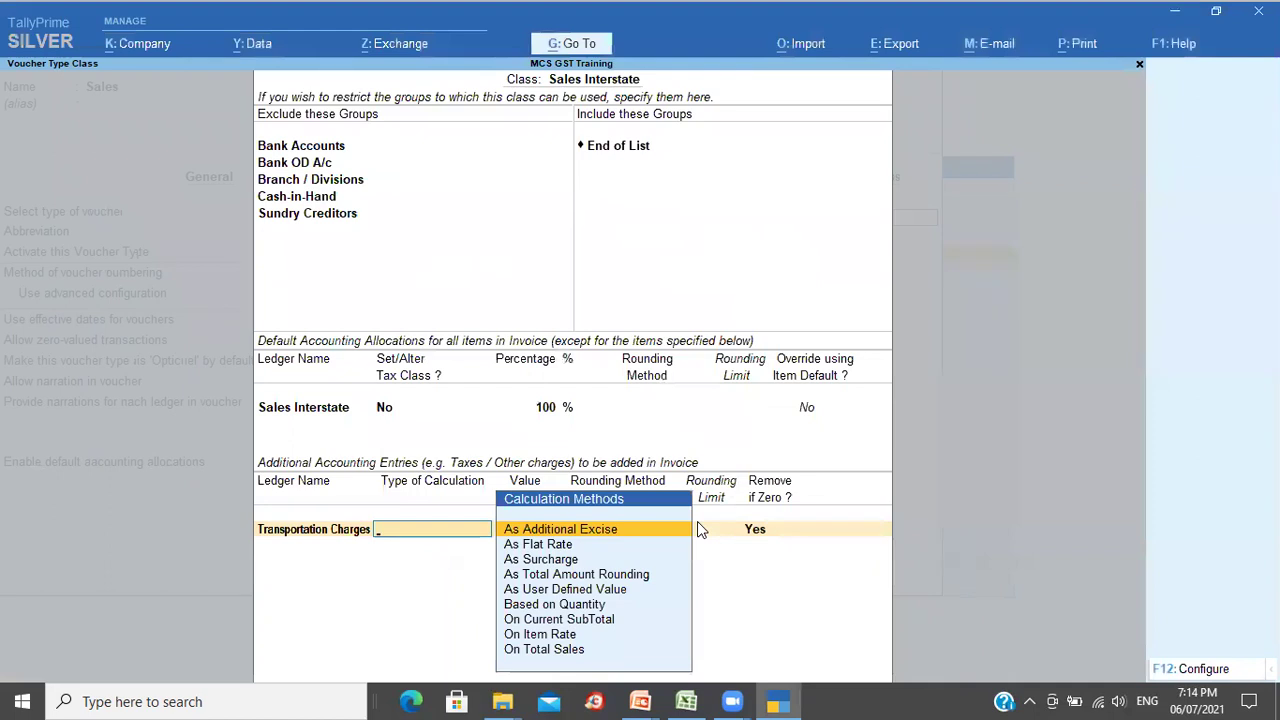
pyautogui.press('Down')
pyautogui.press('Down')
pyautogui.press('Down')
pyautogui.press('Down')
pyautogui.press('Return')
pyautogui.press('Return')
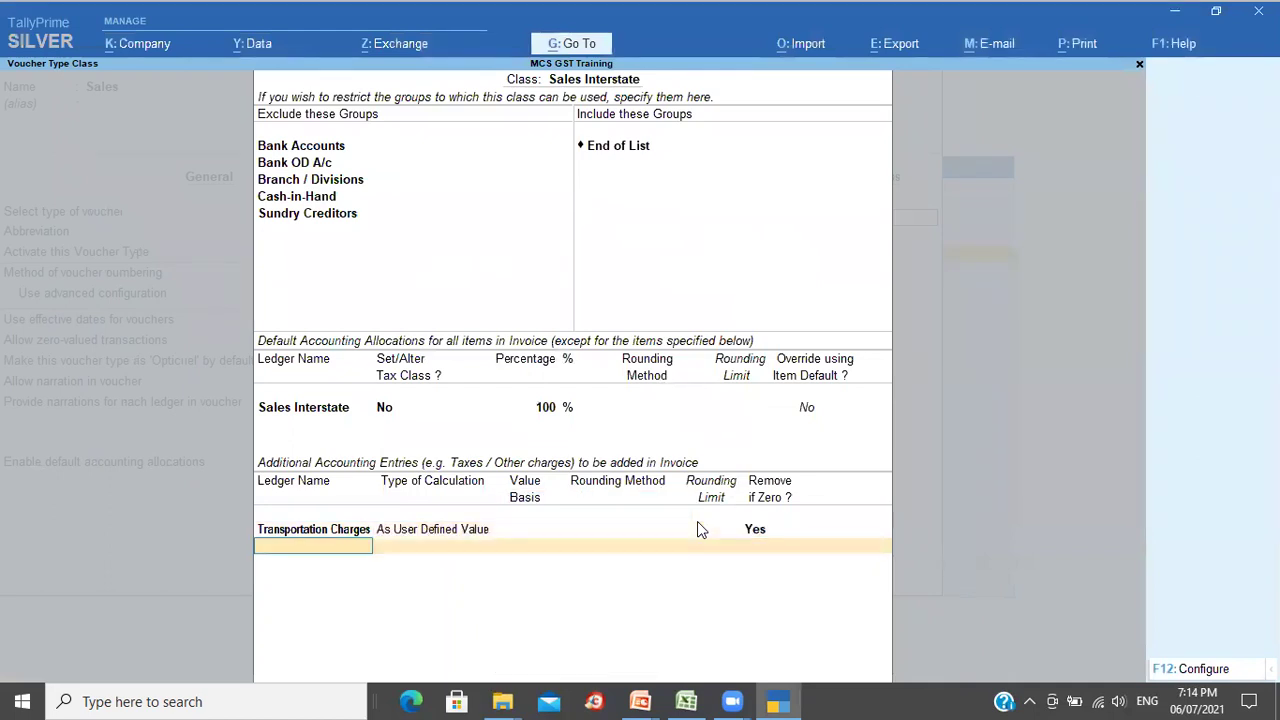
# Step: Add Insurance on Sales calculated On Total Sales at 10%, with rounding Not Applicable and Remove if Zero at Yes
pyautogui.write('Ins')
pyautogui.press('Return')
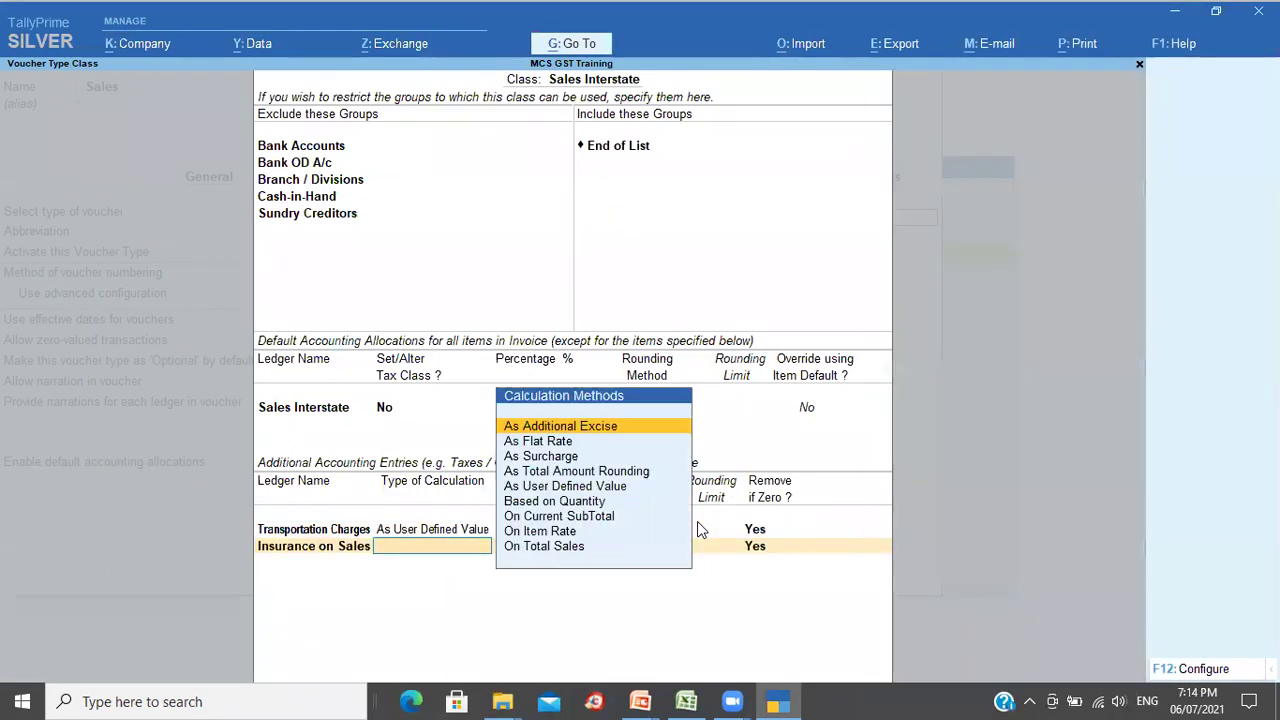
pyautogui.write('t')
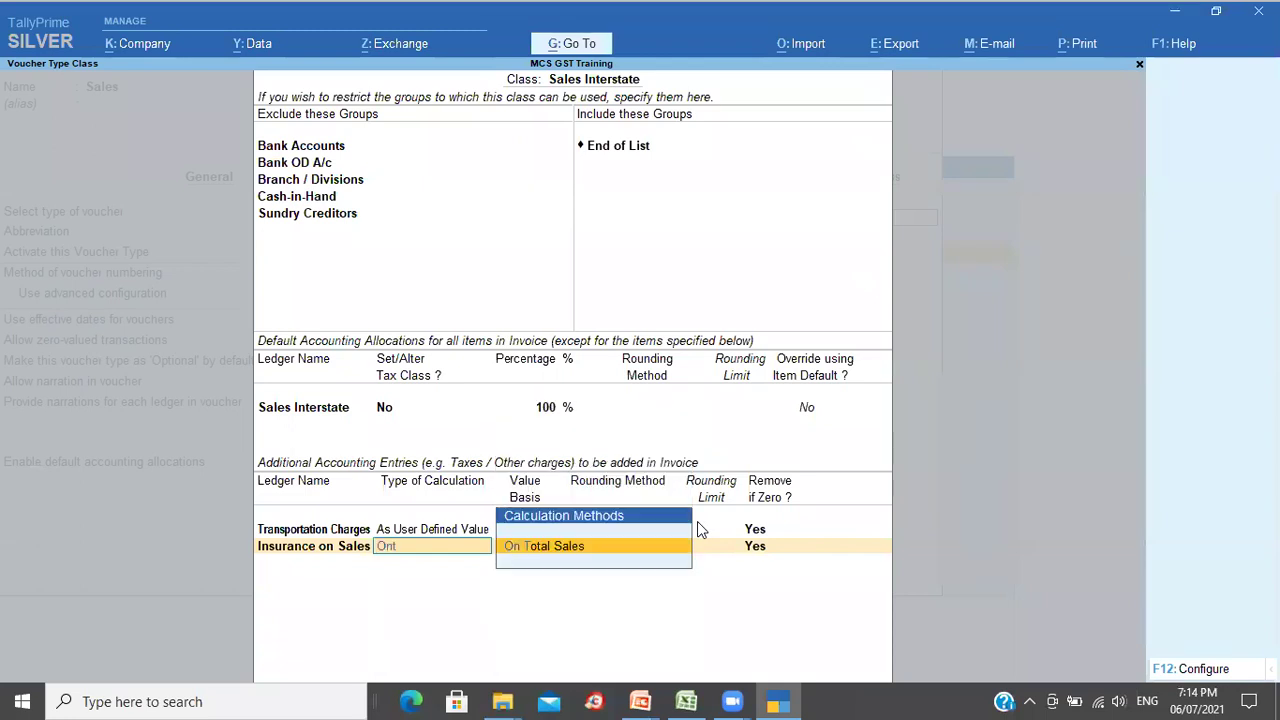
pyautogui.press('Return')
pyautogui.write('10%')
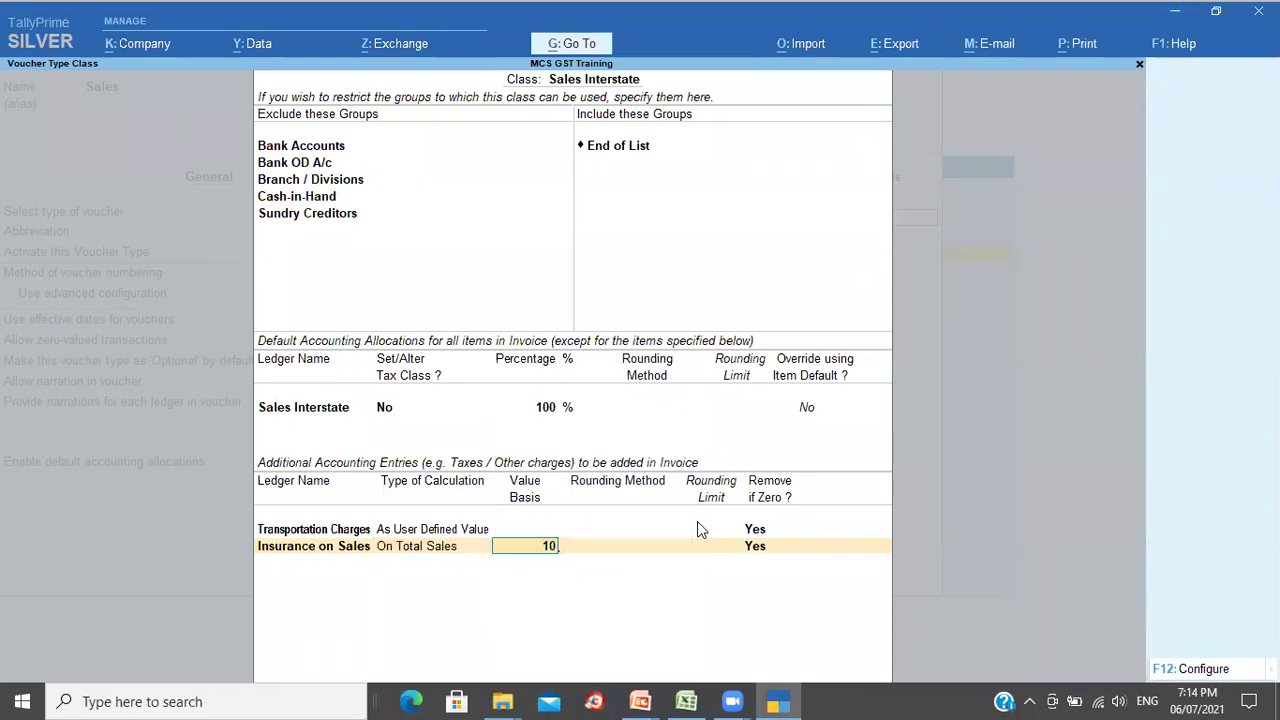
pyautogui.press('Return')
pyautogui.press('Return')
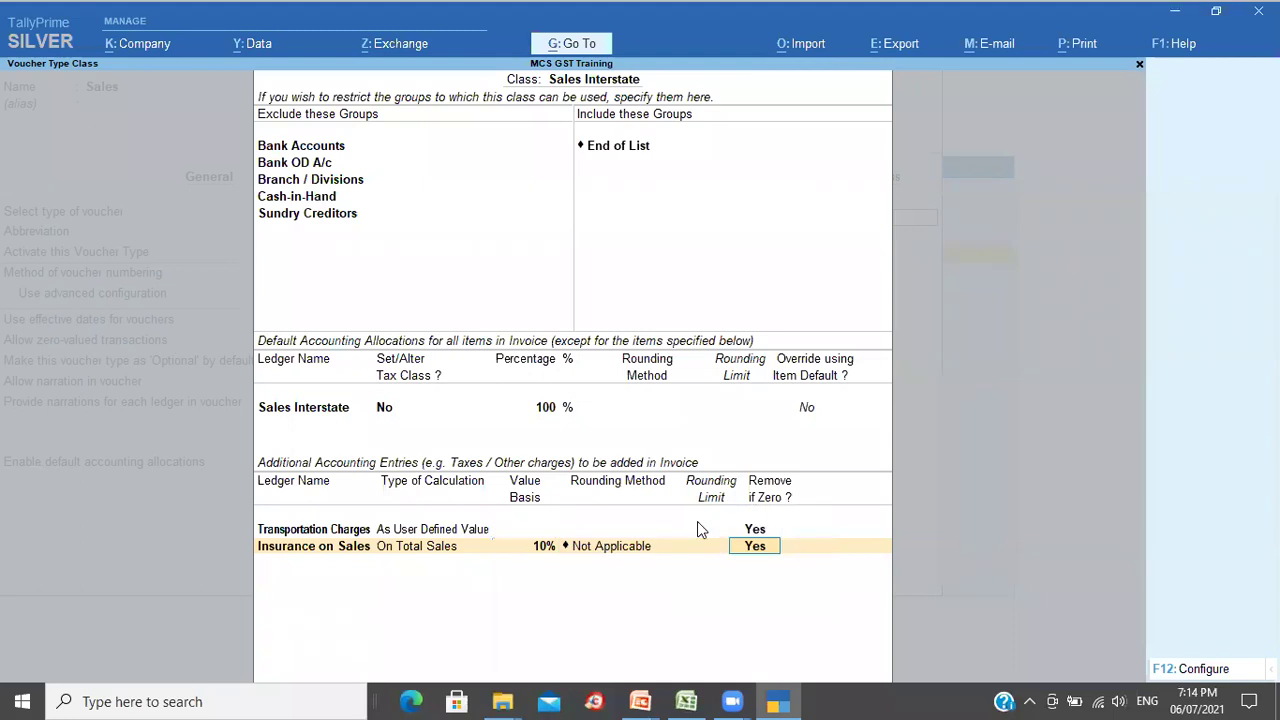
pyautogui.press('Return')
# Step: Add Handling Charges as an additional entry calculated On Current SubTotal at 15%
pyautogui.write('hand')
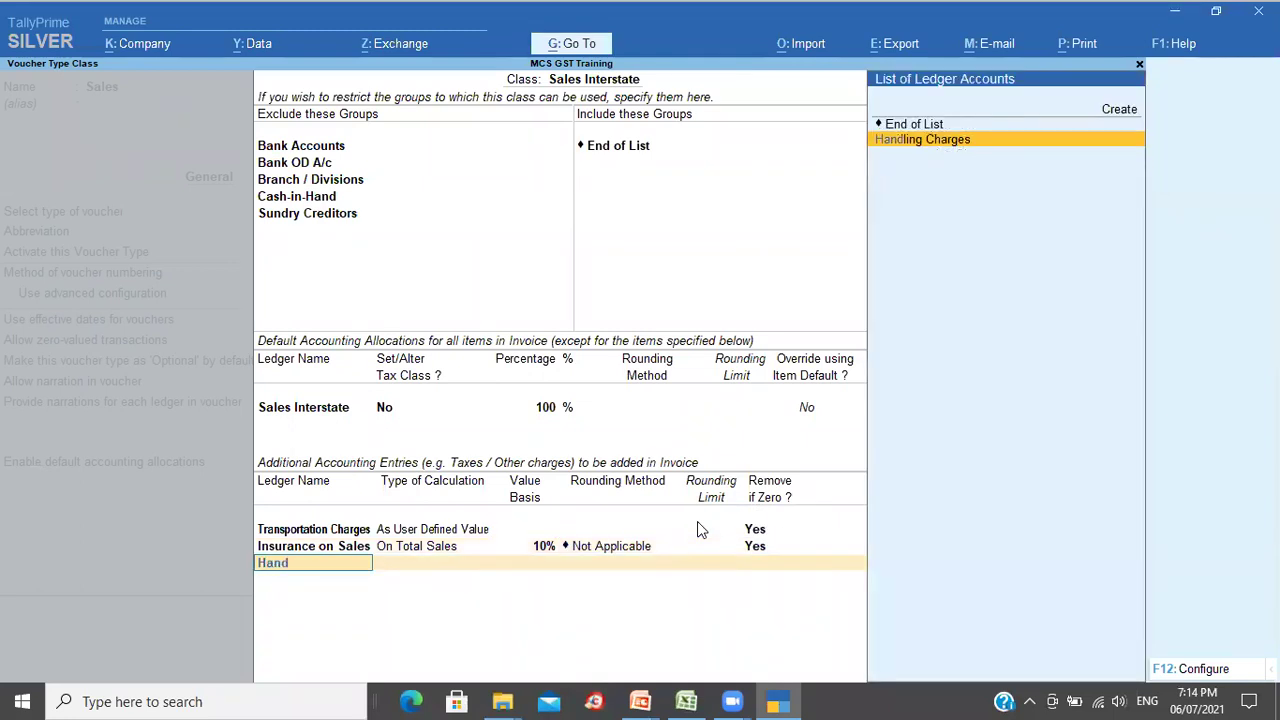
pyautogui.press('Return')
pyautogui.write('On')
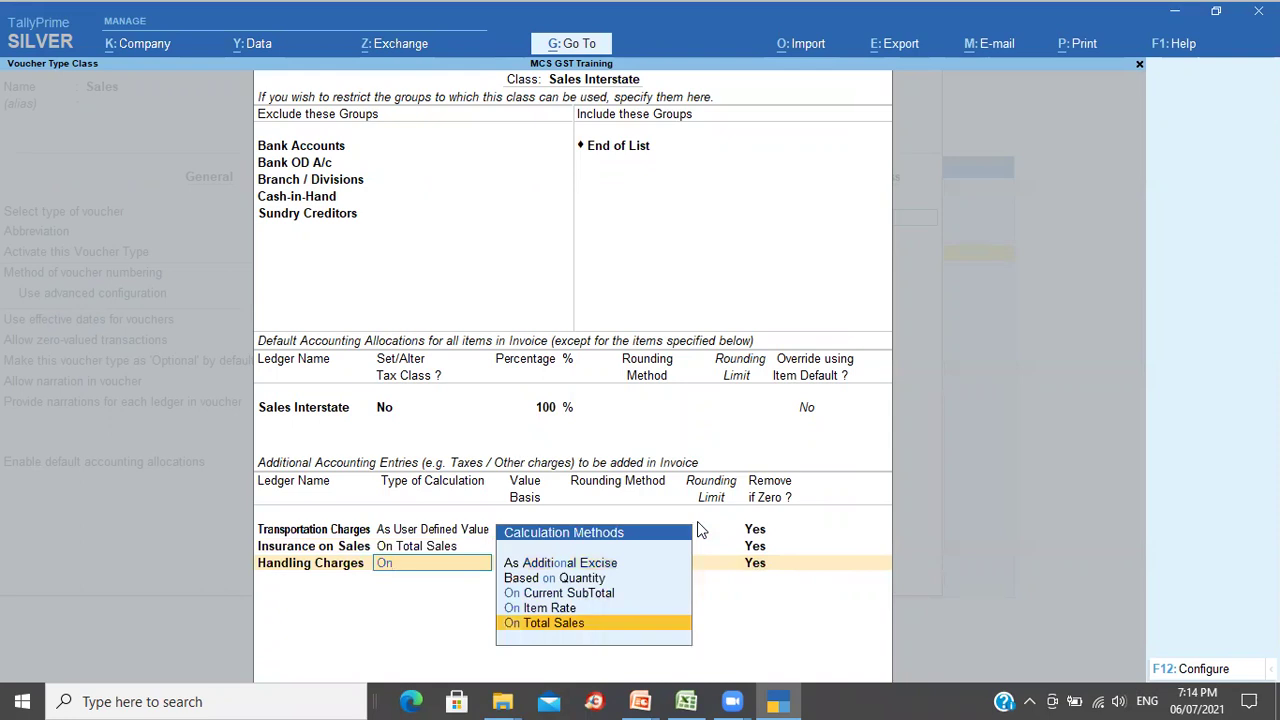
pyautogui.press('Up')
pyautogui.press('Up')
pyautogui.press('Return')
pyautogui.write('15%')
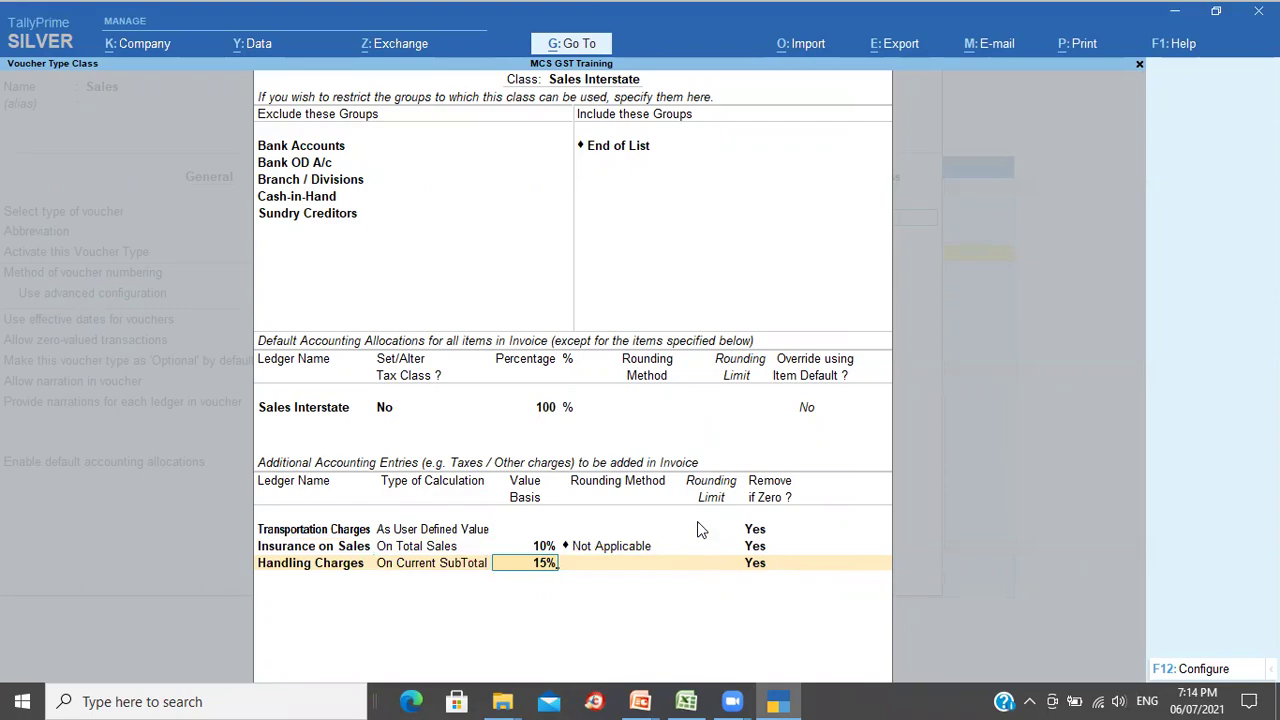
pyautogui.press('Return')
# Step: Compare the entered handling and insurance charges with the calculation rules in the Excel plan
pyautogui.hotkey('alt', 'Tab')
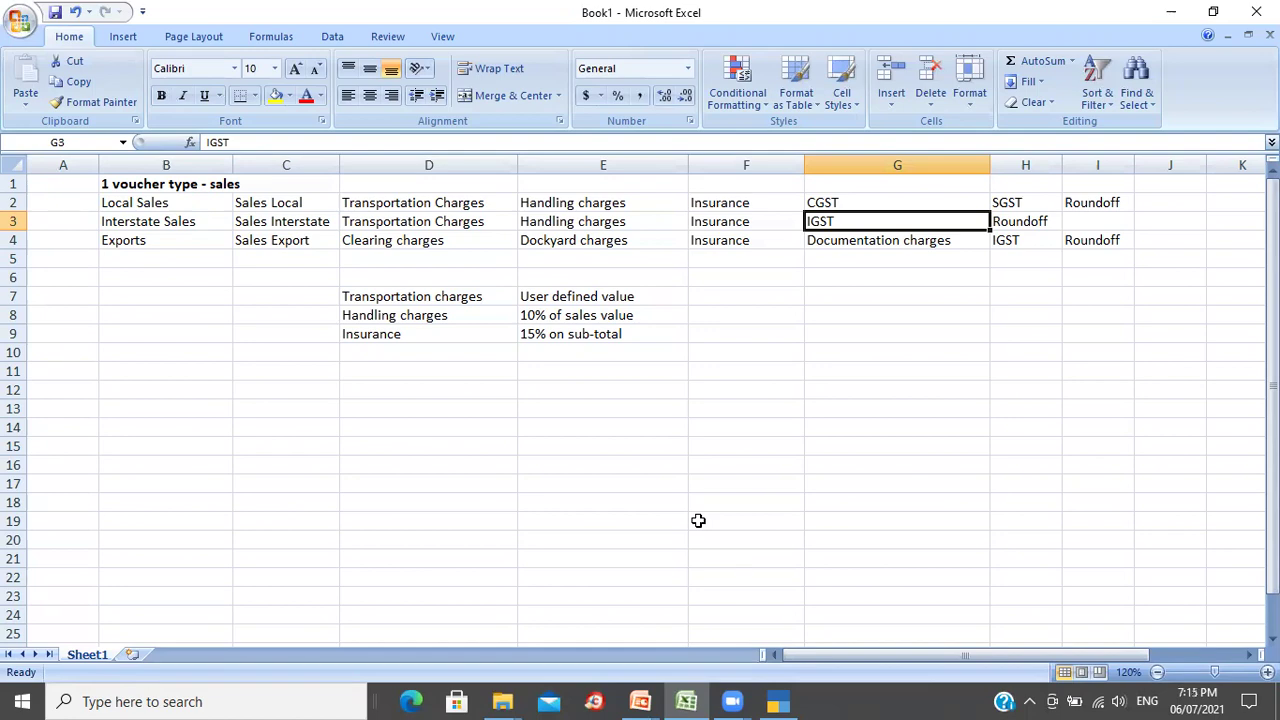
pyautogui.hotkey('alt', 'Tab')
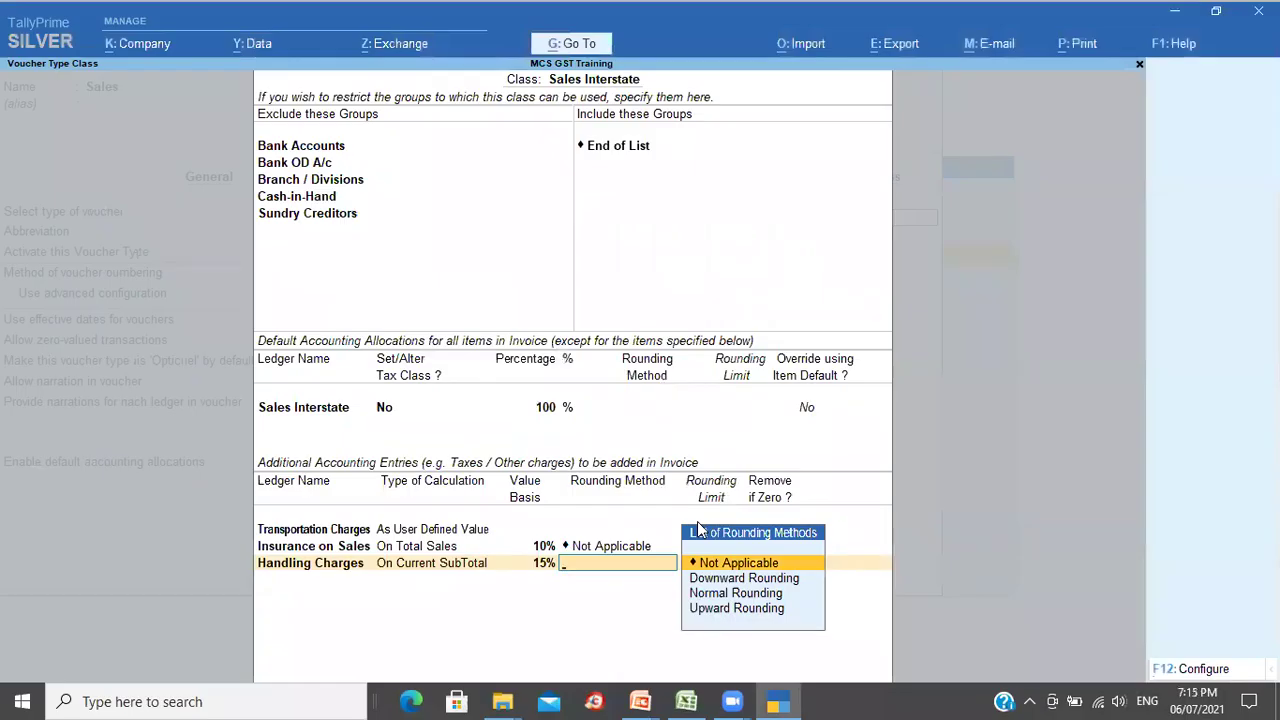
pyautogui.hotkey('alt', 'Tab')
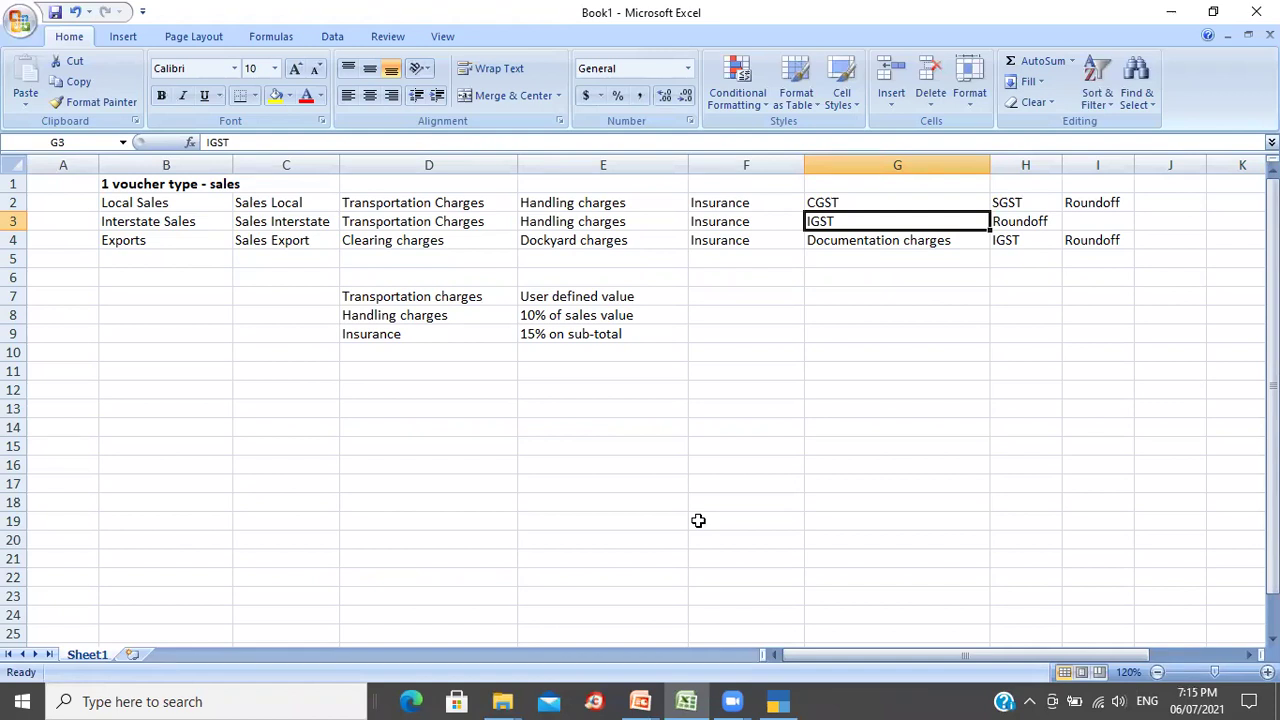
pyautogui.hotkey('alt', 'Tab')
pyautogui.hotkey('alt', 'Tab')
pyautogui.hotkey('alt', 'Tab')
# Step: Change the ledger of the 10% On Total Sales entry to Handling Charges, keeping its calculation, rounding and Remove if Zero settings
pyautogui.press('BackSpace')
pyautogui.press('BackSpace')
pyautogui.press('BackSpace')
pyautogui.press('BackSpace')
pyautogui.press('BackSpace')
pyautogui.press('BackSpace')
pyautogui.press('BackSpace')
pyautogui.press('BackSpace')
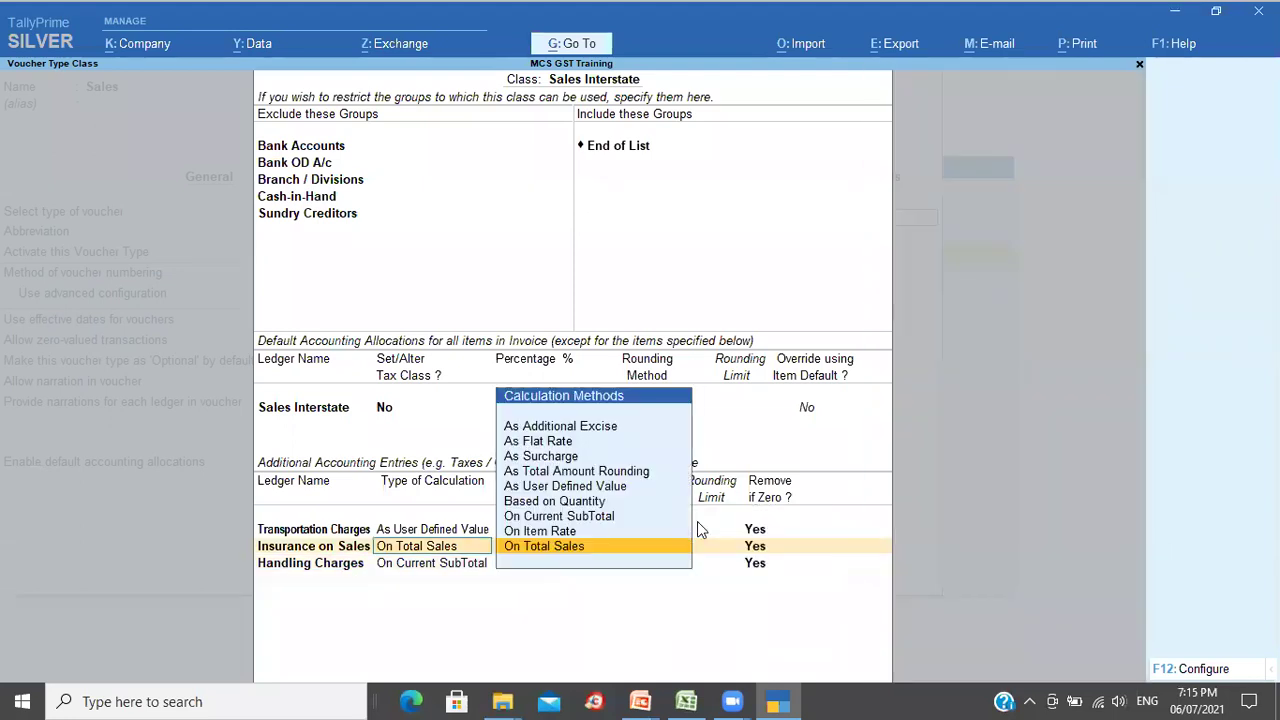
pyautogui.write('Hand')
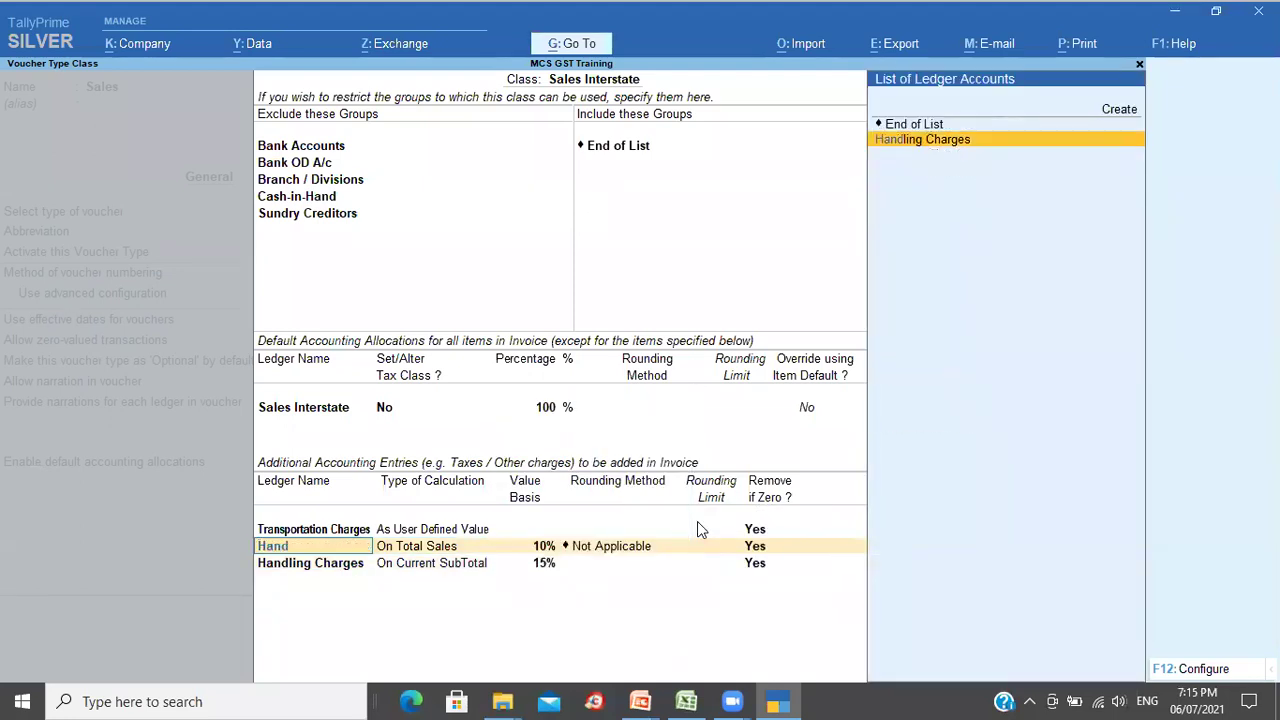
pyautogui.press('Return')
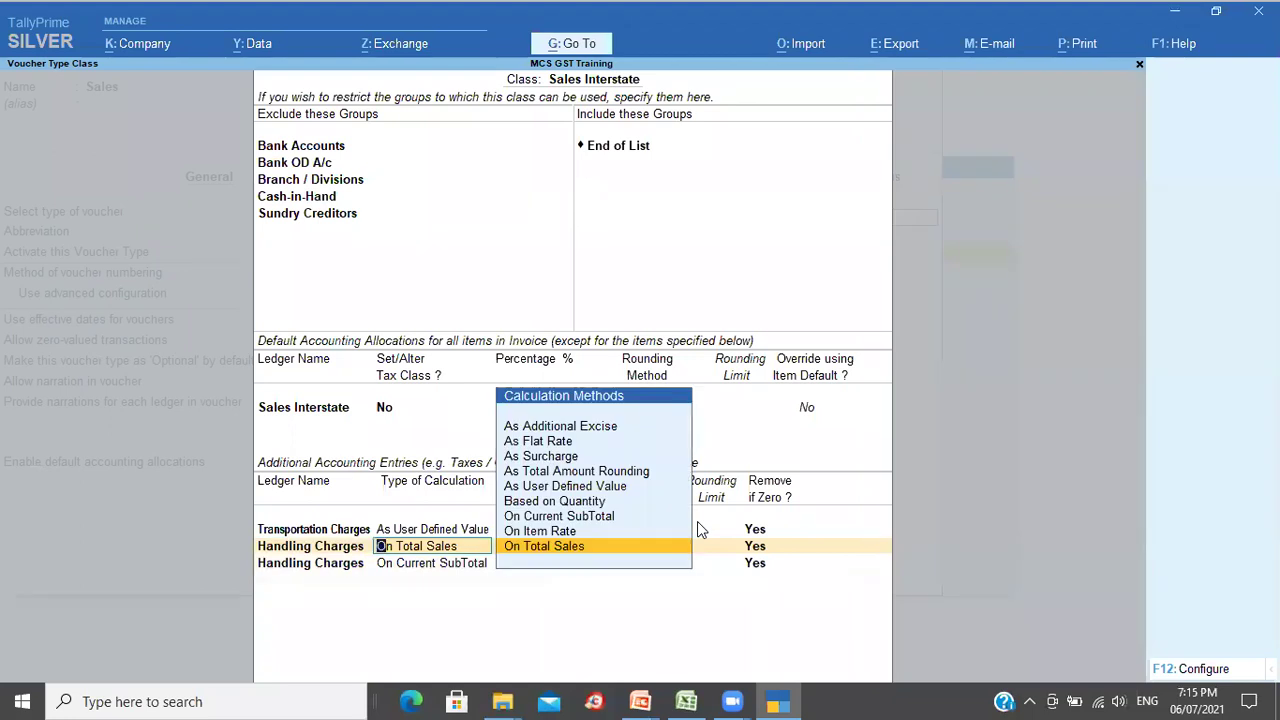
pyautogui.press('Return')
pyautogui.press('Return')
pyautogui.press('Return')
pyautogui.press('Return')
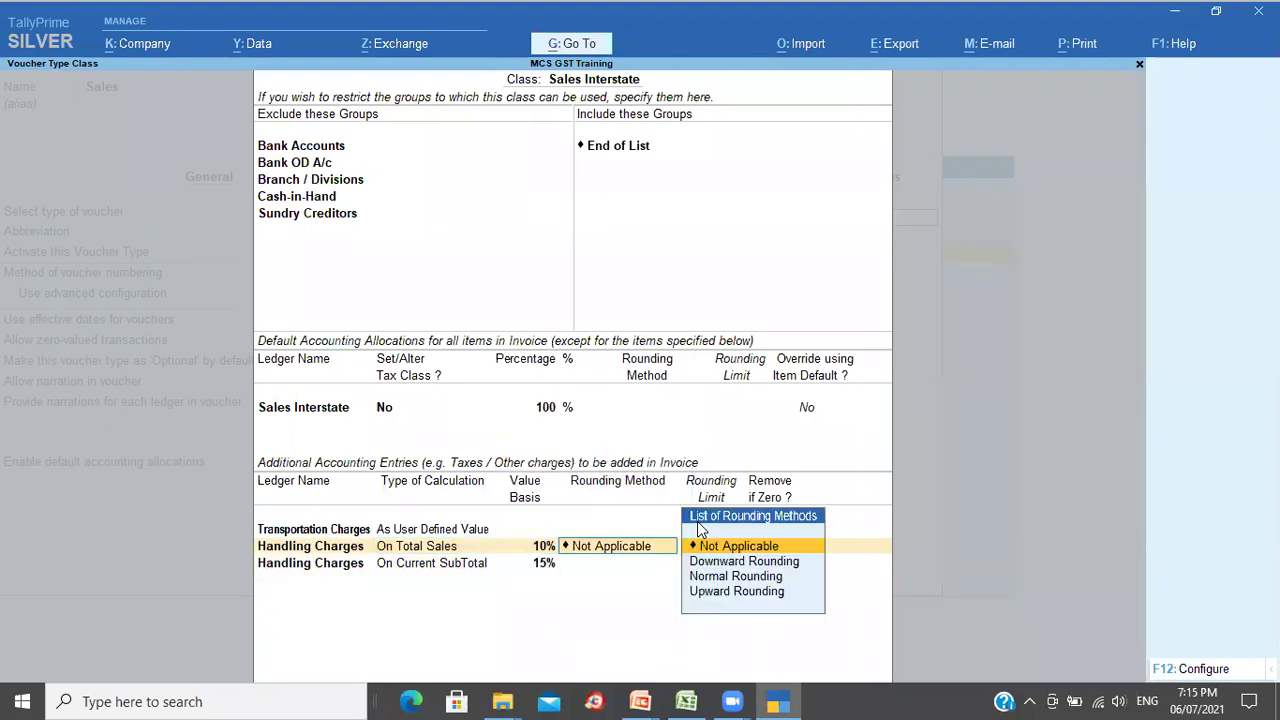
# Step: Change the ledger of the 15% On Current SubTotal entry to Insurance on Sales, with rounding Not Applicable and Remove if Zero at Yes
pyautogui.write('ins')
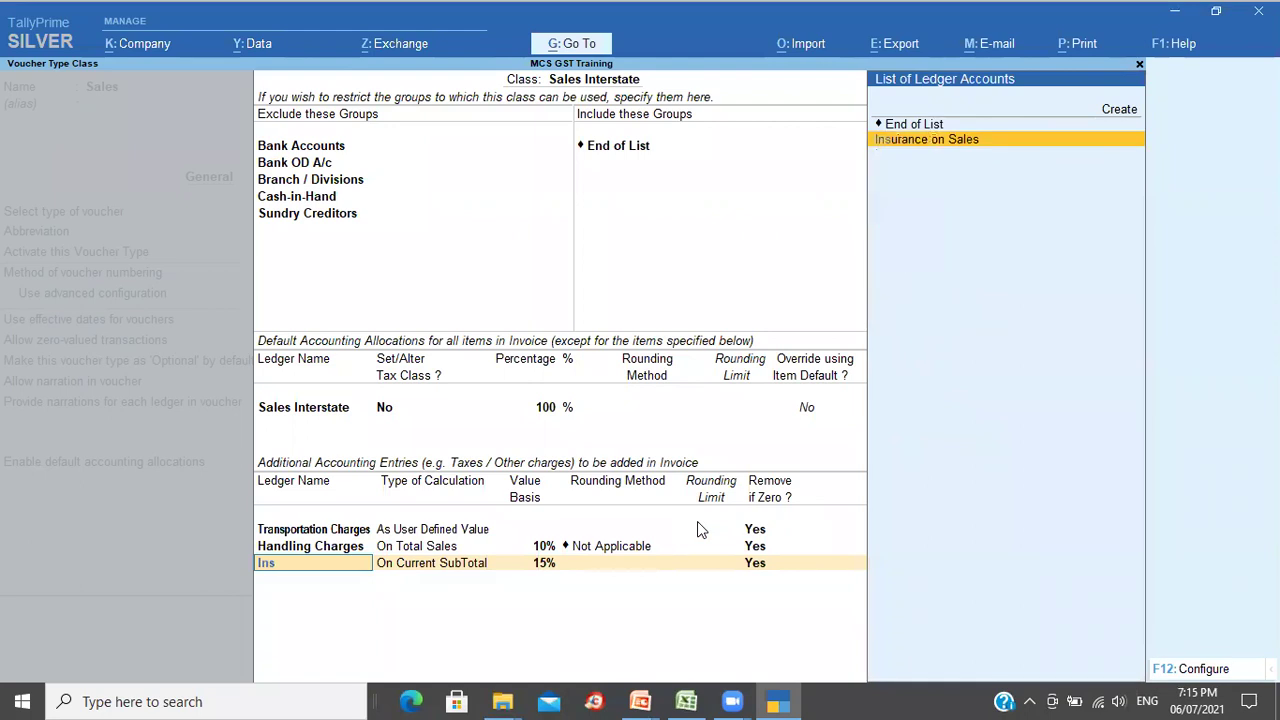
pyautogui.press('Return')
pyautogui.press('Return')
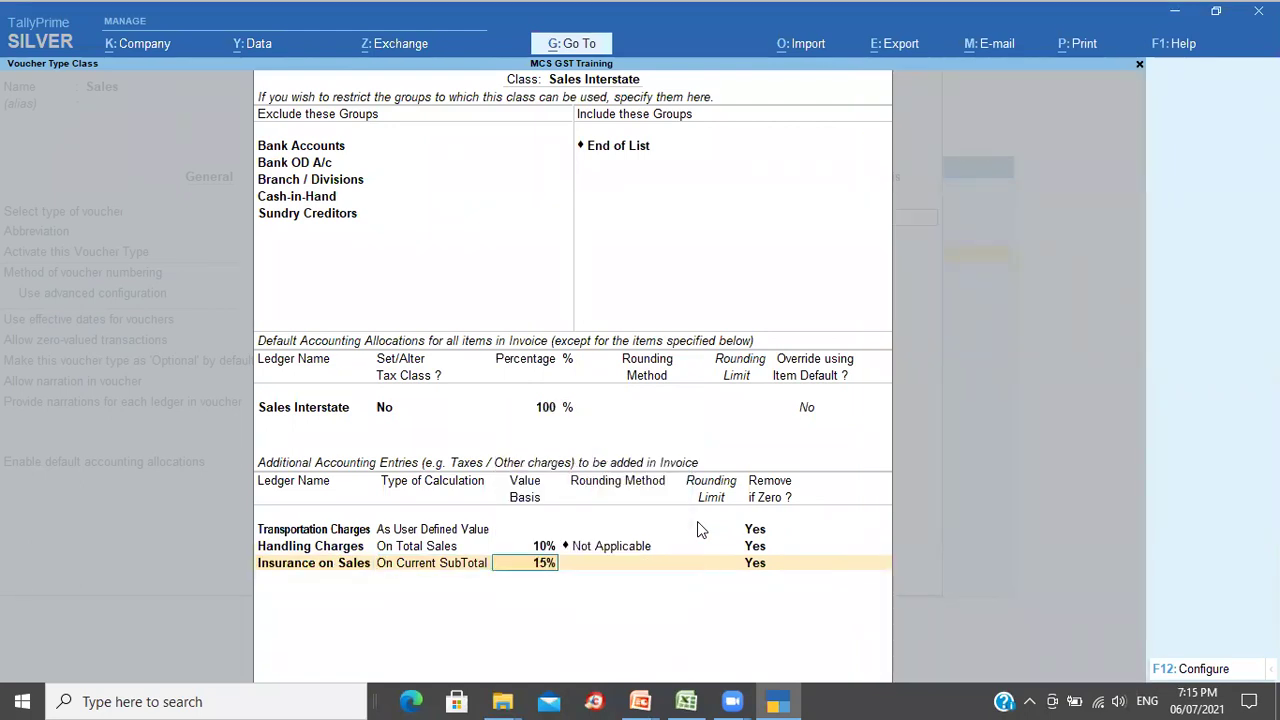
pyautogui.hotkey('alt', 'Tab')
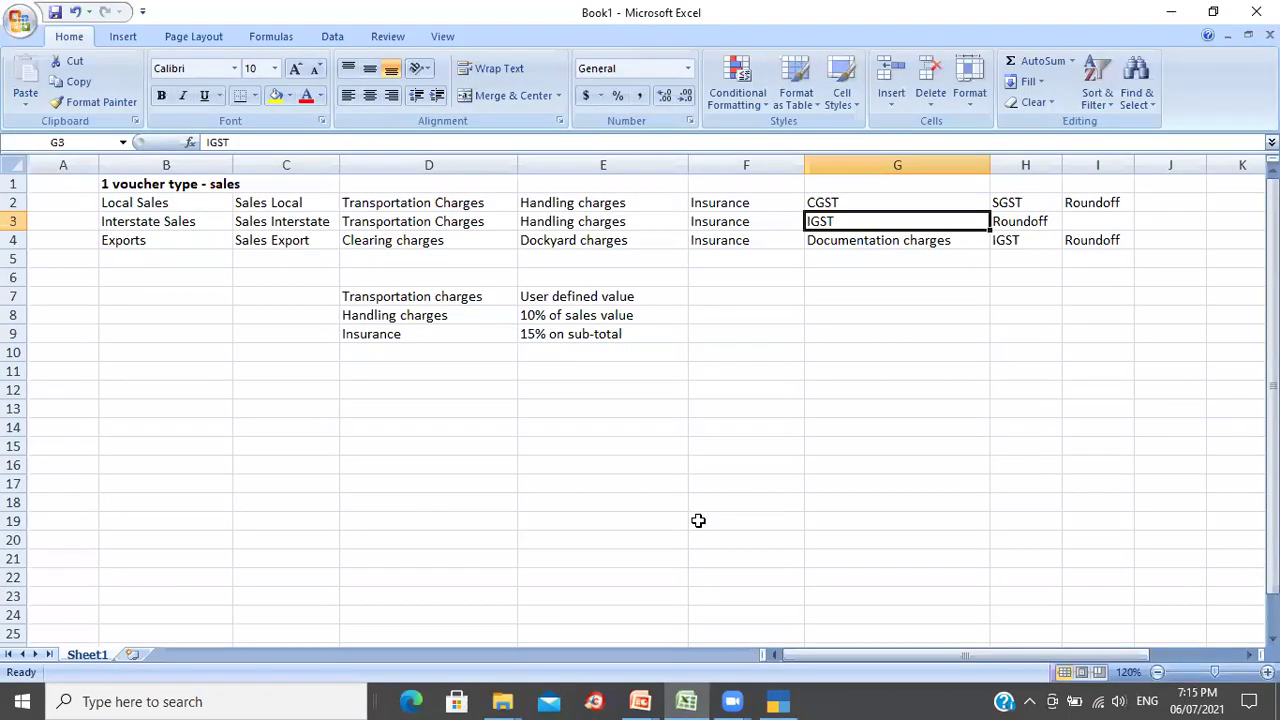
pyautogui.hotkey('alt', 'Tab')
pyautogui.press('Return')
pyautogui.press('Return')
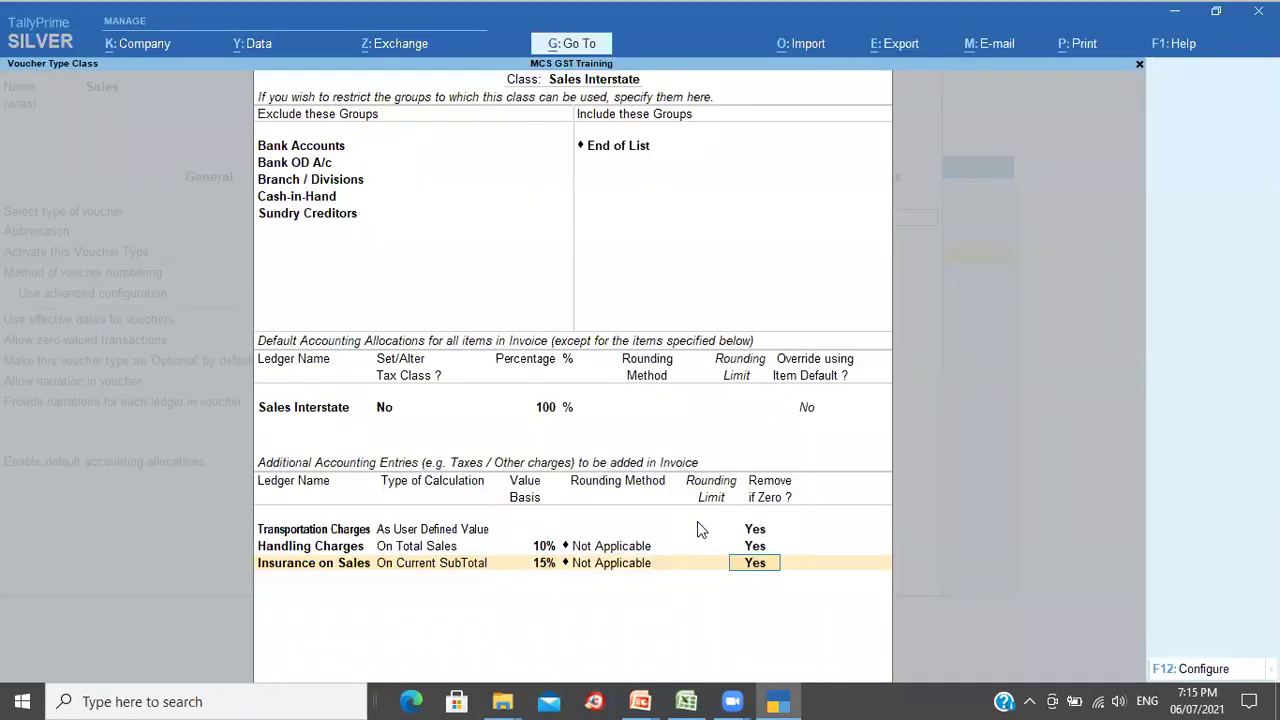
pyautogui.press('Return')
# Step: Add Output IGST as an additional entry, keeping Remove if Zero at Yes
pyautogui.write('Out')
pyautogui.press('Down')
pyautogui.press('Down')
pyautogui.press('Down')
pyautogui.press('Return')
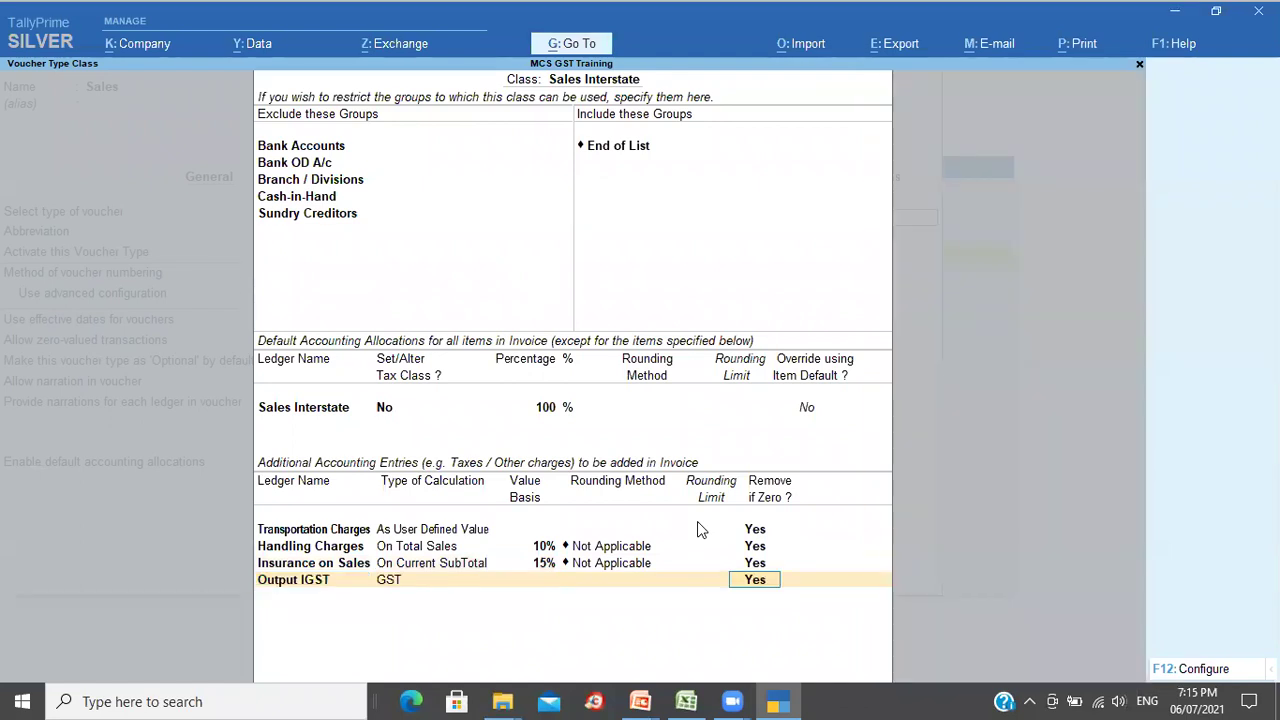
pyautogui.press('Return')
# Step: Add Roundoff as an additional entry calculated As Total Amount Rounding
pyautogui.write('Roun')
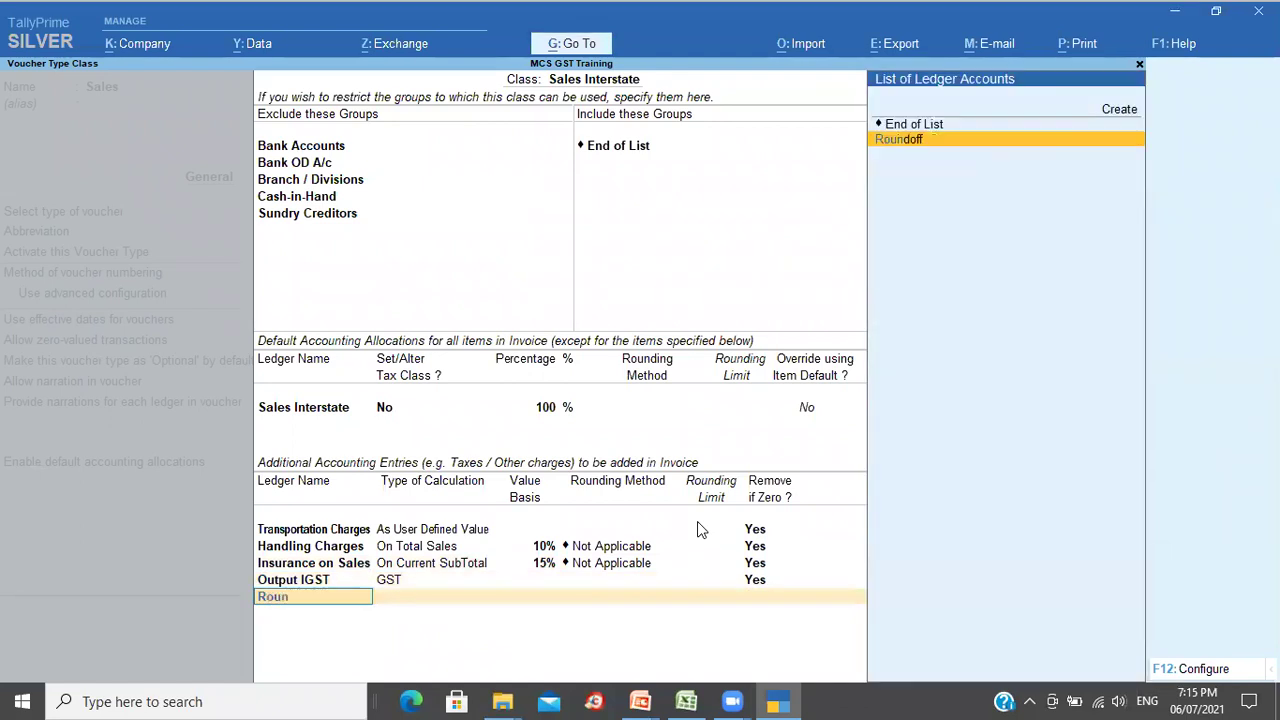
pyautogui.press('Return')
pyautogui.press('Down')
pyautogui.press('Down')
pyautogui.press('Down')
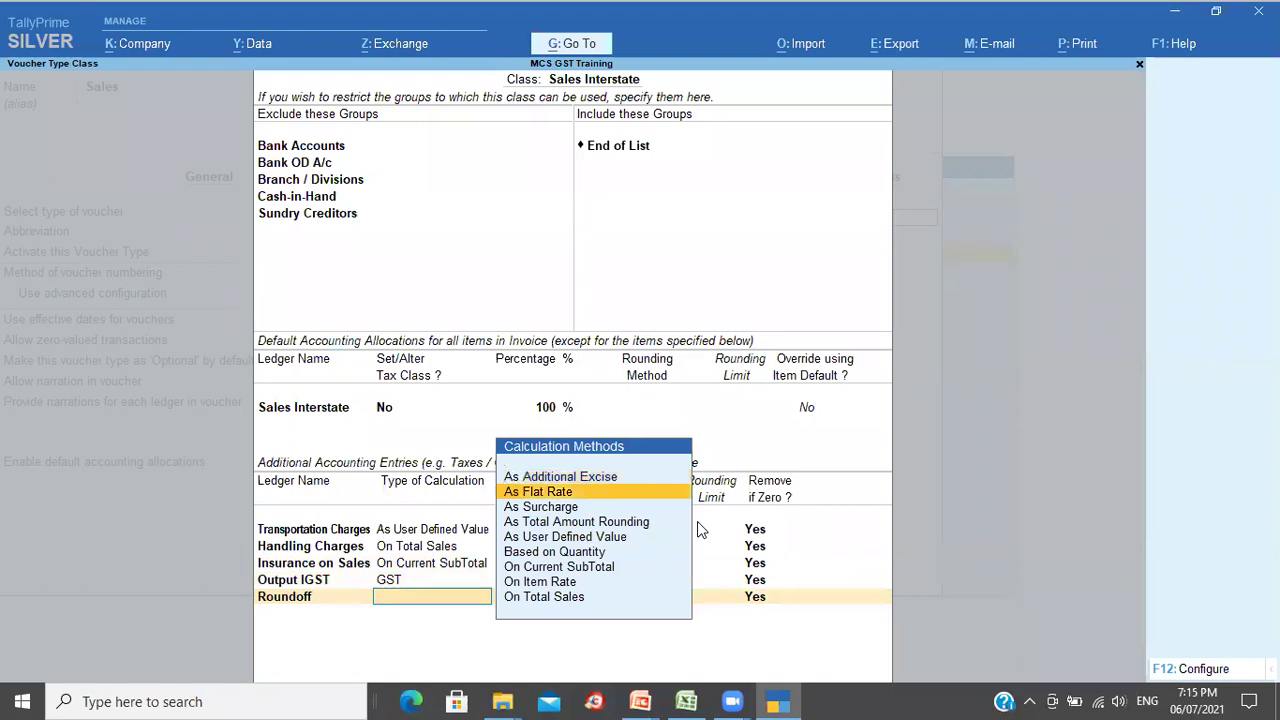
pyautogui.press('Return')
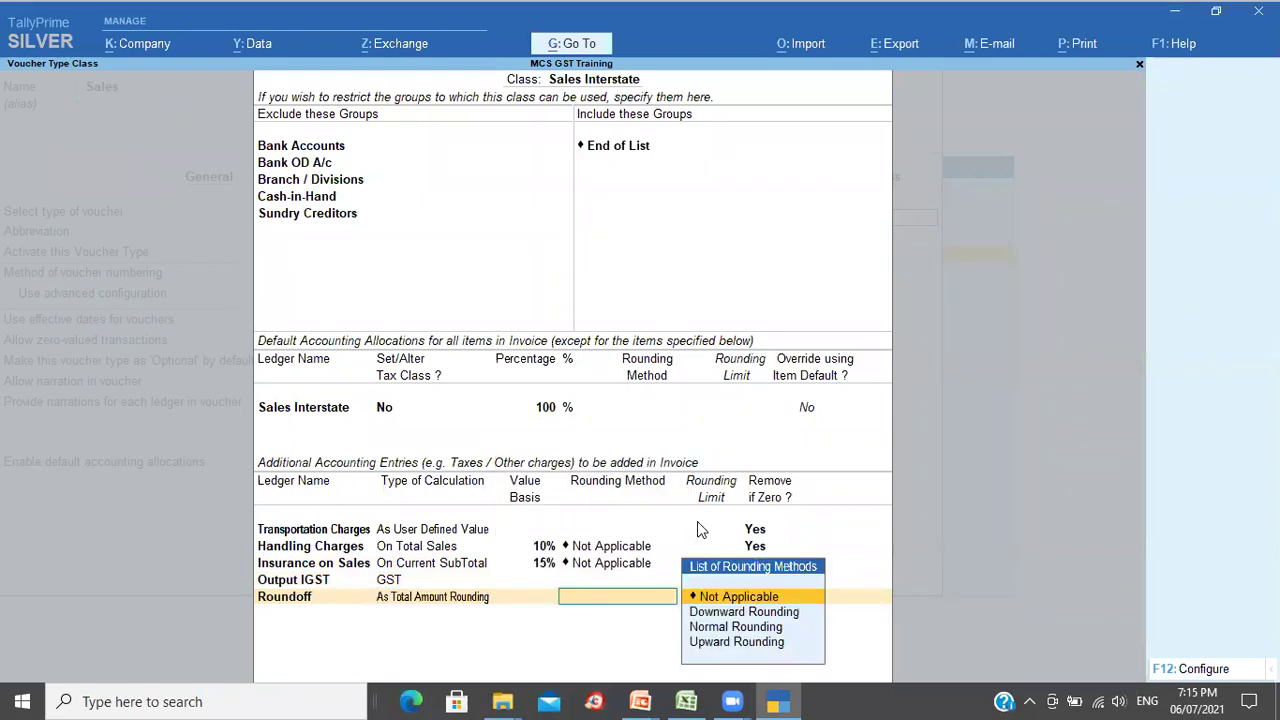
# Step: Set Roundoff to Normal Rounding with a limit of 1, keep Remove if Zero at Yes, and finish the Sales Interstate class
pyautogui.press('Down')
pyautogui.press('Down')
pyautogui.press('Return')
pyautogui.write('1')
pyautogui.press('Return')
pyautogui.press('Return')
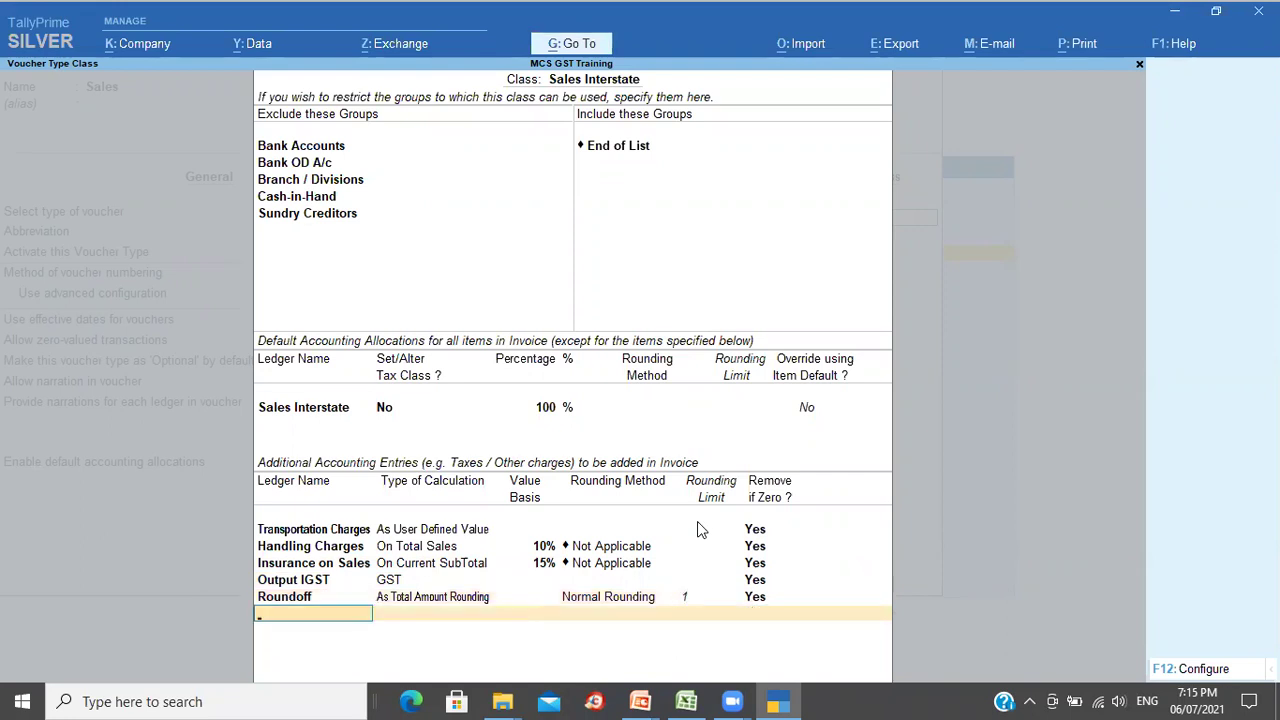
pyautogui.press('Return')
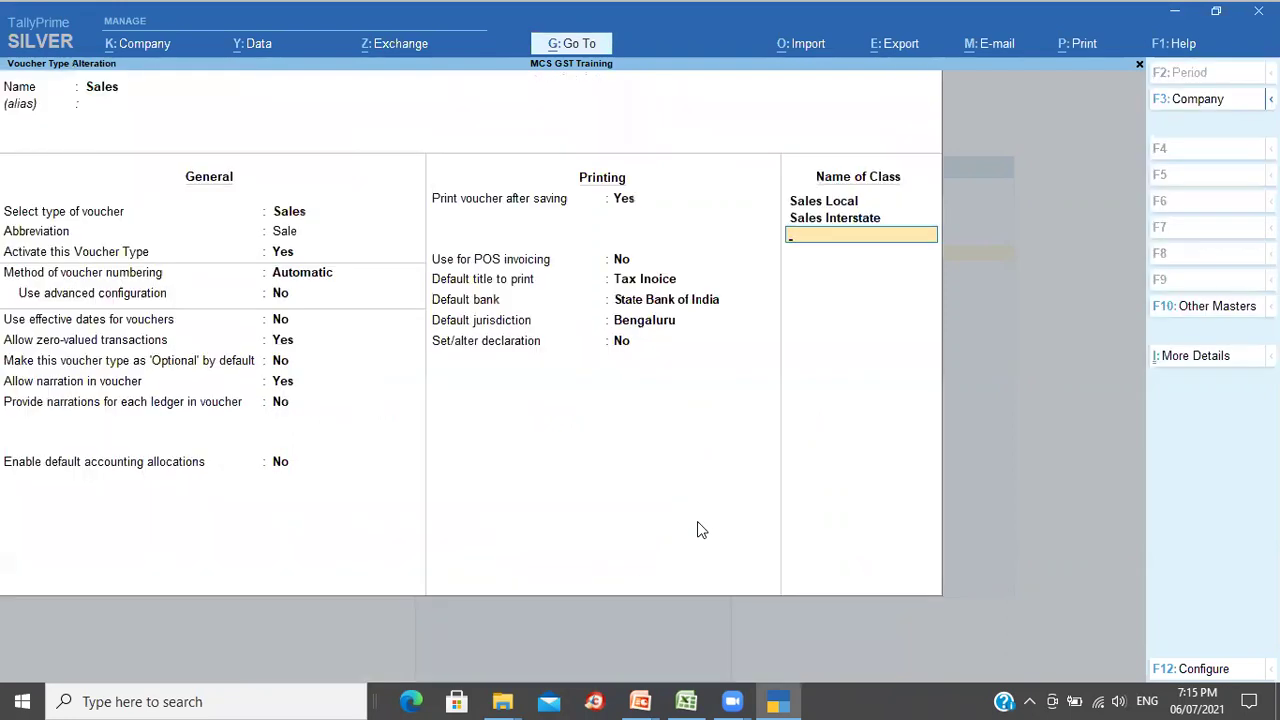
# Step: Create the Sales Exports class and exclude the groups Bank Accounts, Bank OD A/c, Branch / Divisions, Cash-in-Hand and Sundry Creditors
pyautogui.write('Sales Exports')
pyautogui.press('Return')
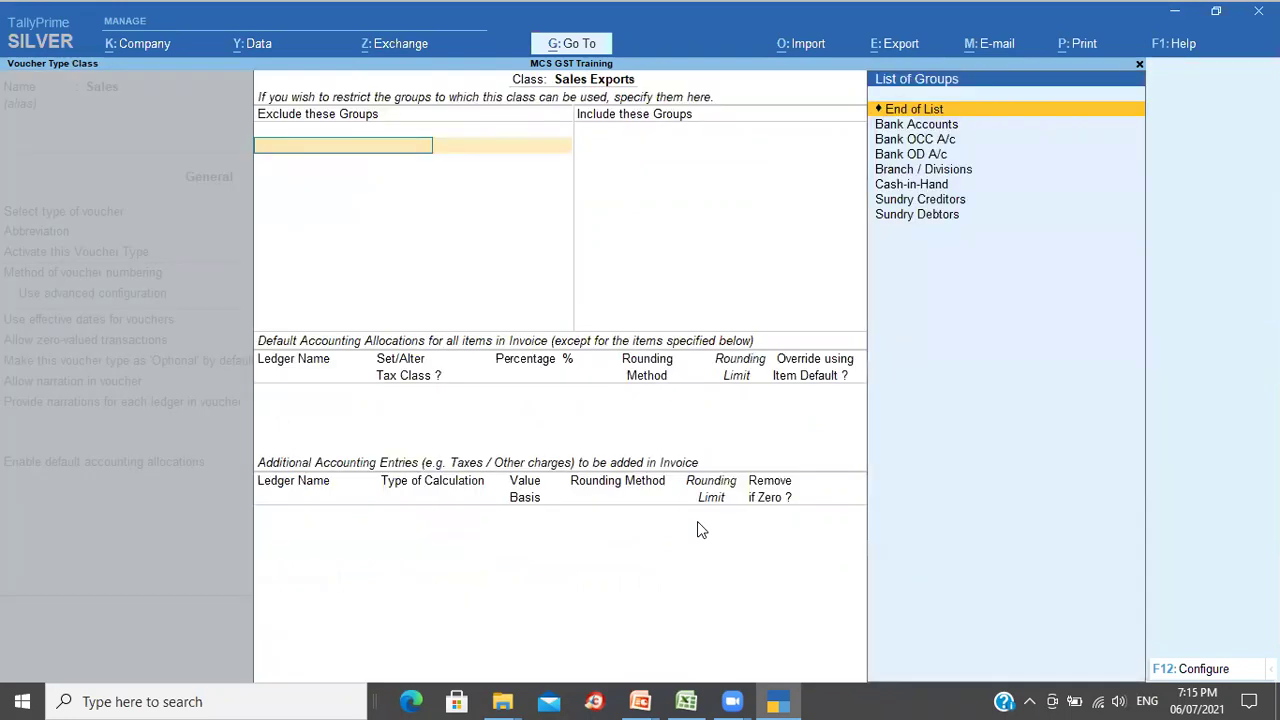
pyautogui.press('Down')
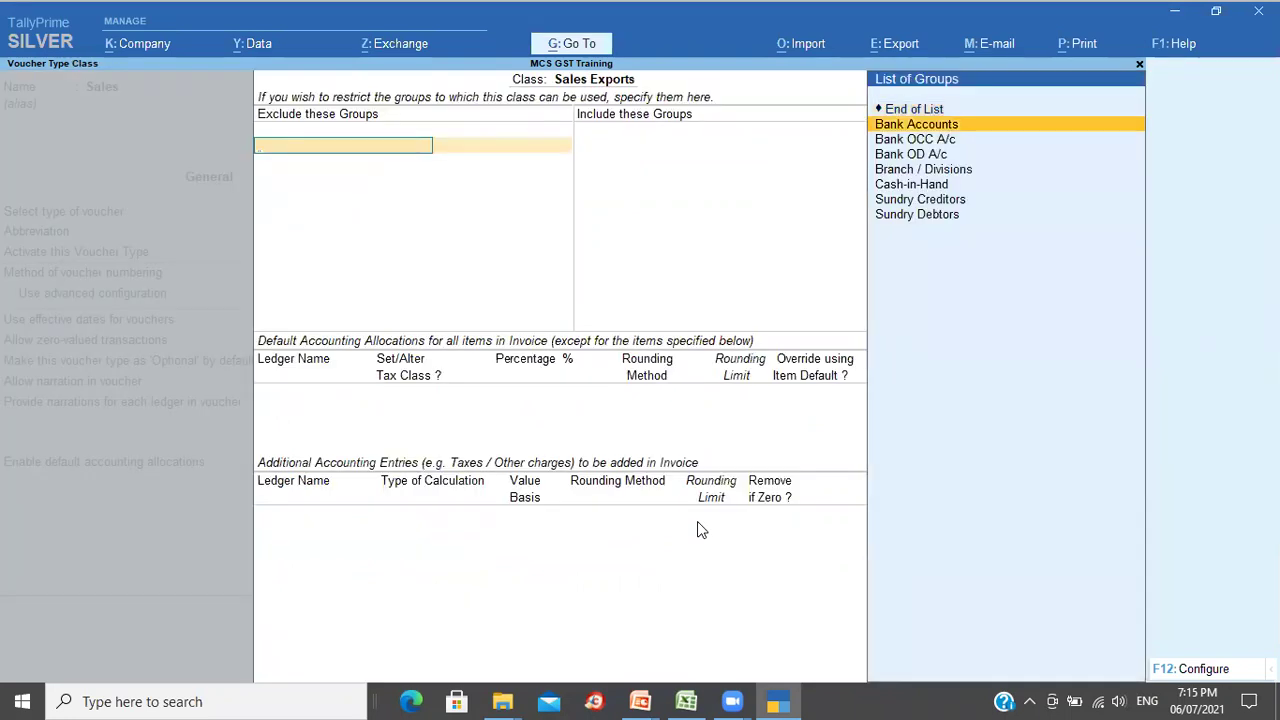
pyautogui.press('Return')
pyautogui.press('Return')
pyautogui.press('Down')
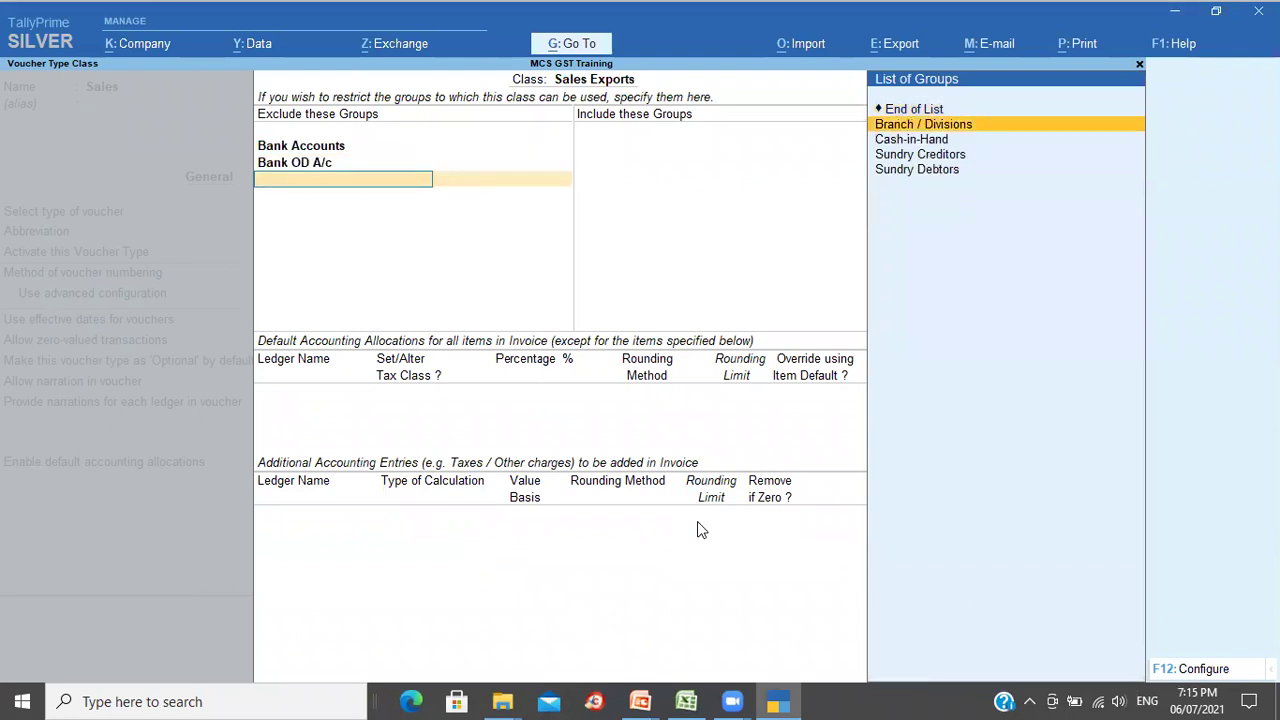
pyautogui.press('Return')
pyautogui.press('Down')
pyautogui.press('Return')
pyautogui.press('Down')
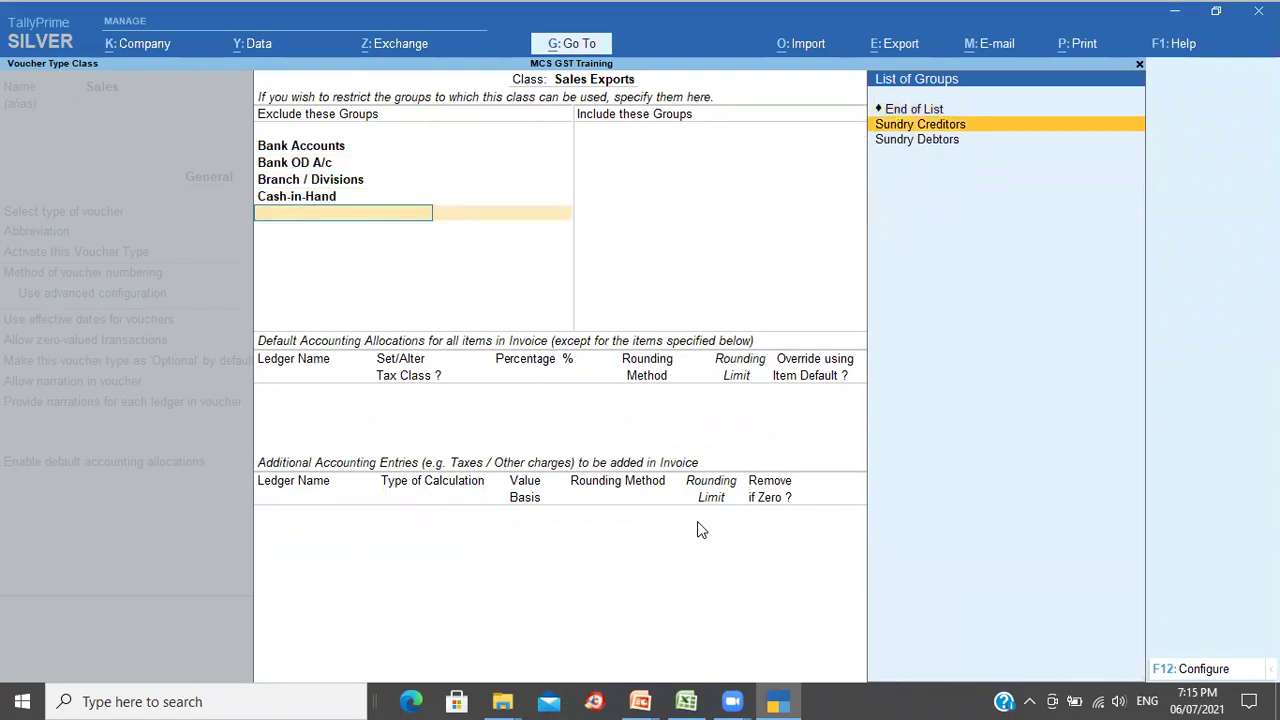
pyautogui.press('Return')
pyautogui.press('Return')
pyautogui.press('Return')
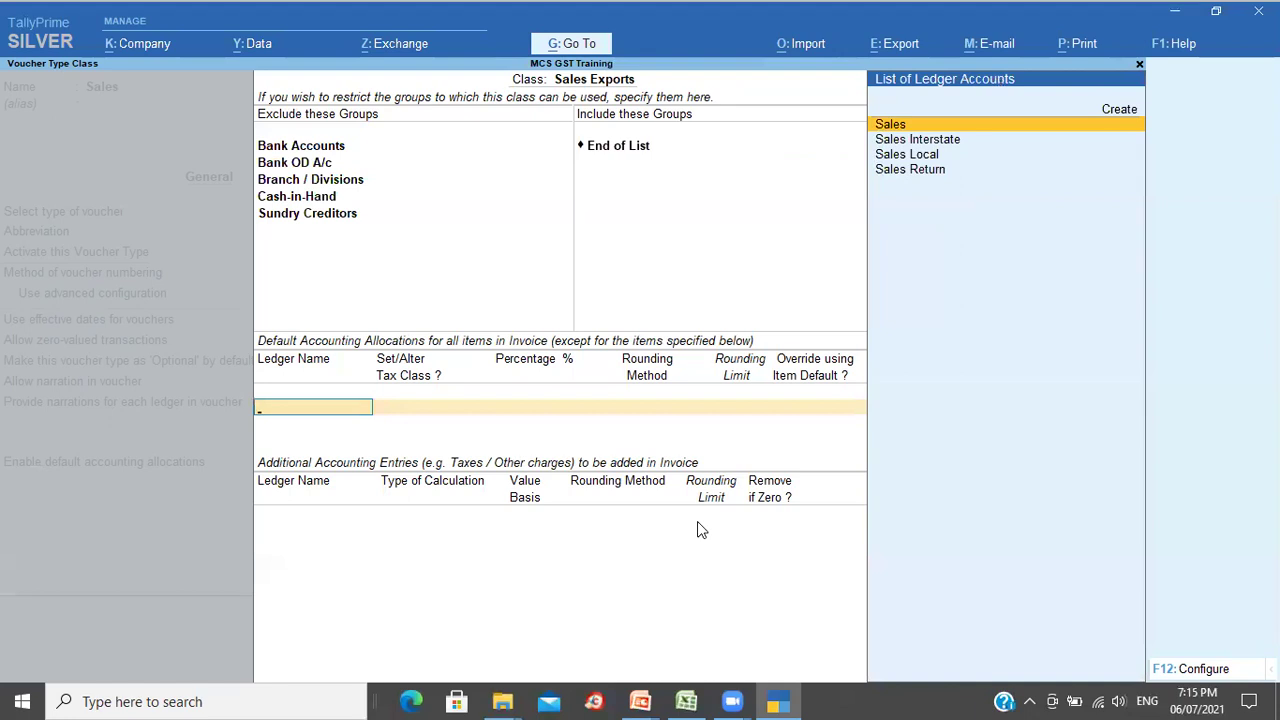
# Step: Create a Sales Exports ledger under Sales Accounts with type Not Applicable and use it as the class's 100% default allocation
pyautogui.hotkey('alt', 'c')
pyautogui.write('Sales Exports')
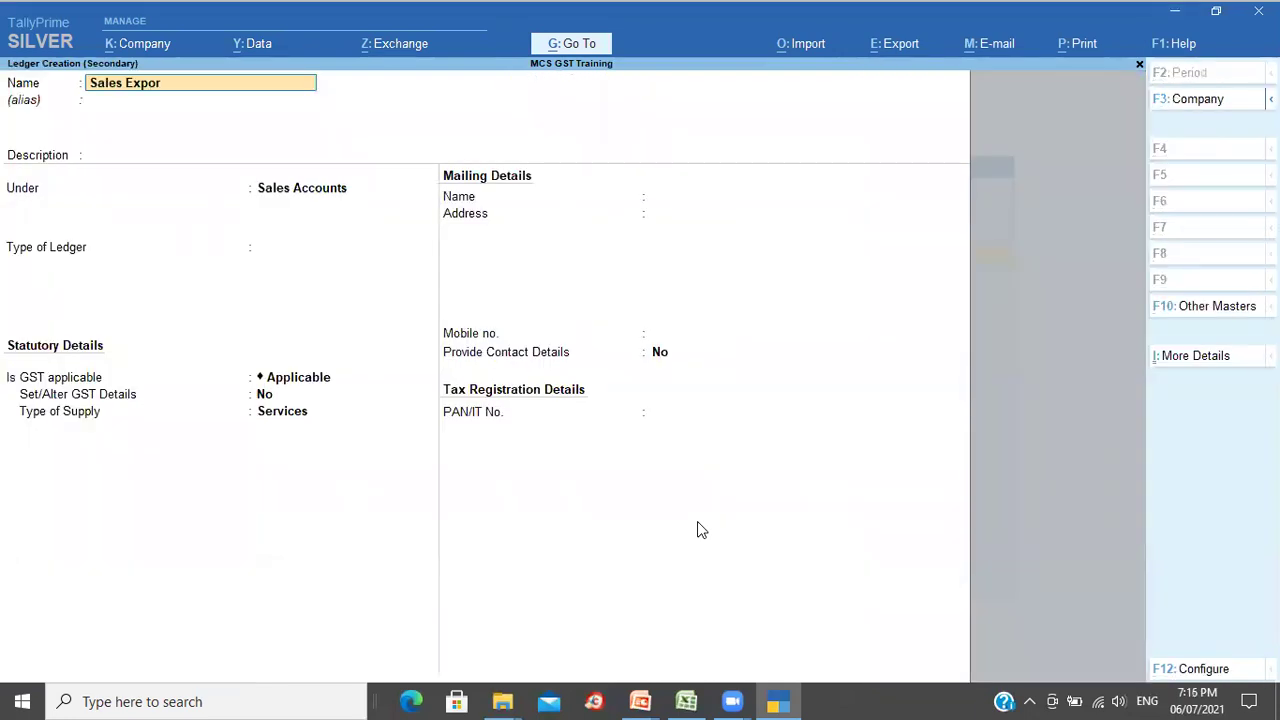
pyautogui.press('Return')
pyautogui.press('Return')
pyautogui.press('Return')
pyautogui.press('Return')
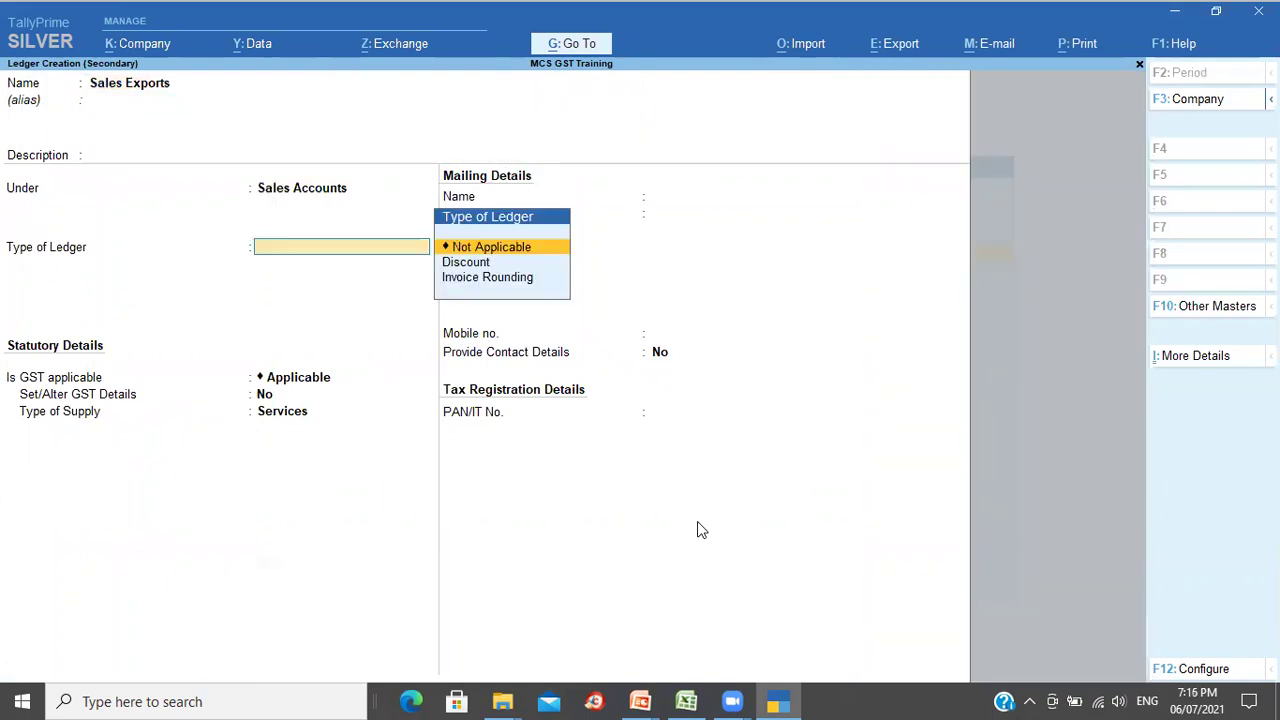
pyautogui.press('Return')
pyautogui.hotkey('ctrl', 'a')
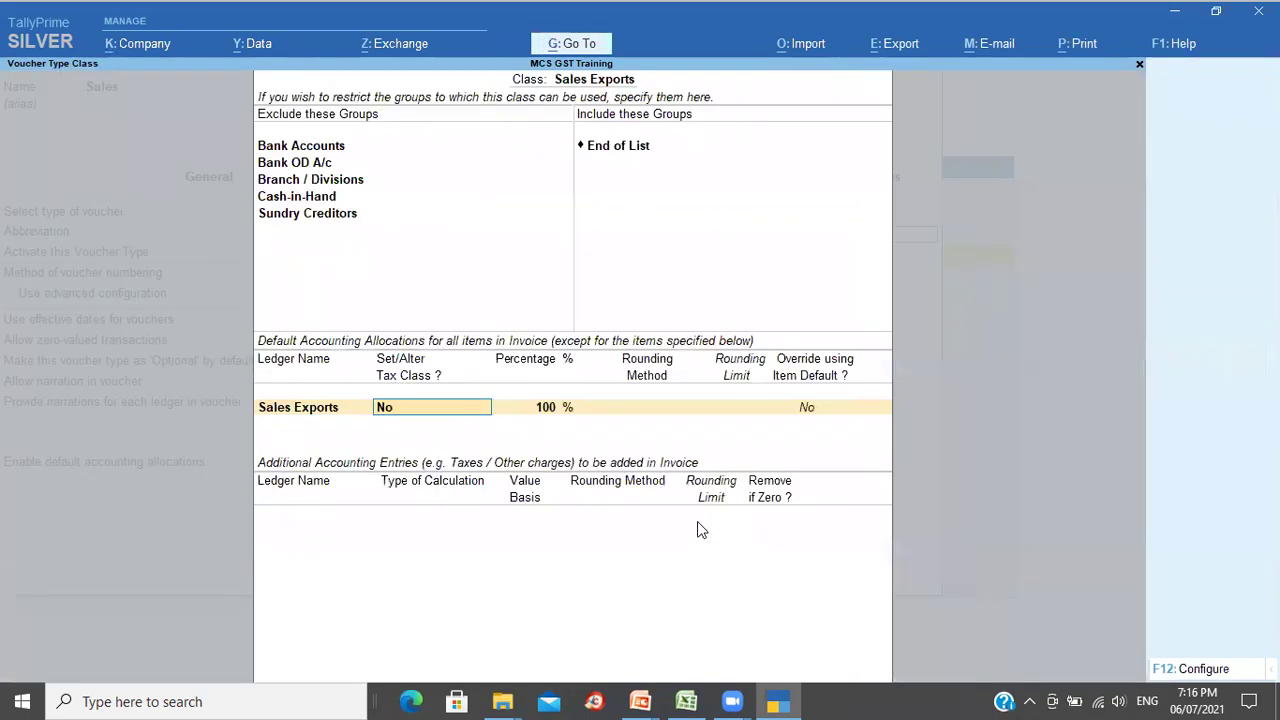
pyautogui.press('Return')
pyautogui.press('Return')
pyautogui.press('Return')
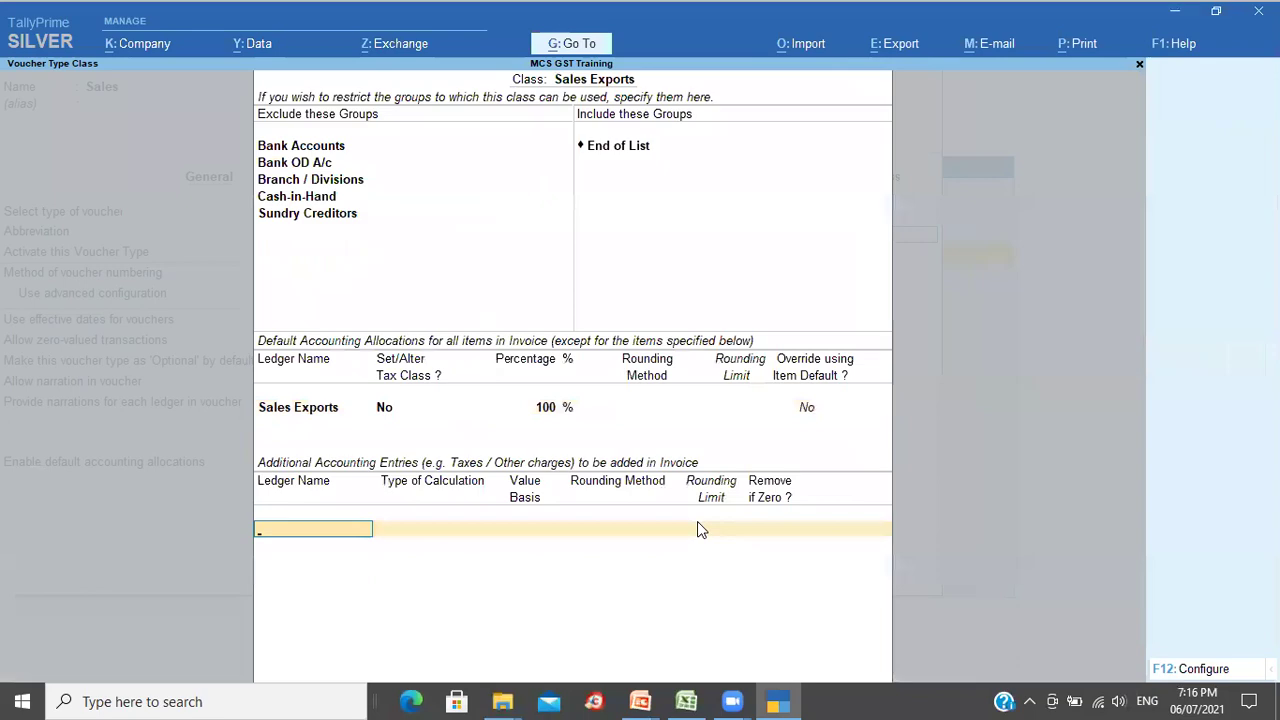
# Step: Switch to Excel and enter Clearing Charges in D11 with 25% of sales in E11
pyautogui.hotkey('alt', 'Tab')
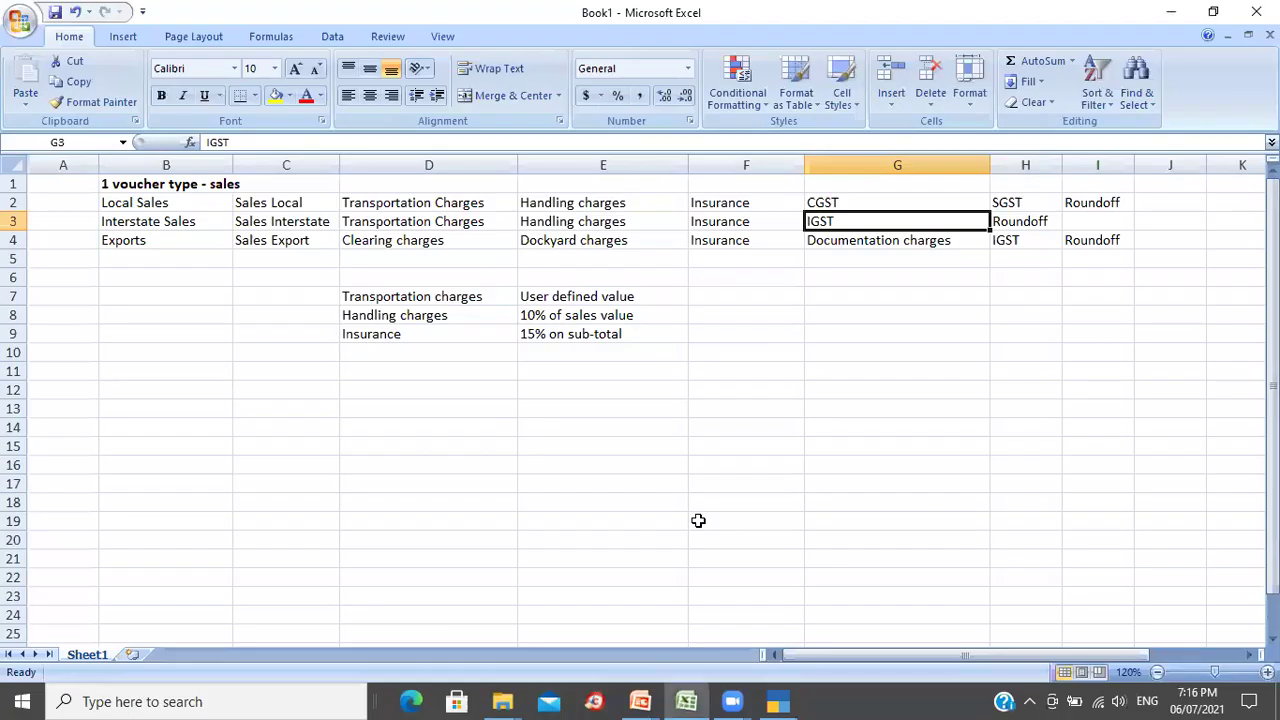
pyautogui.press('Down')
pyautogui.press('Left')
pyautogui.press('Left')
pyautogui.press('Left')
pyautogui.press('Left')
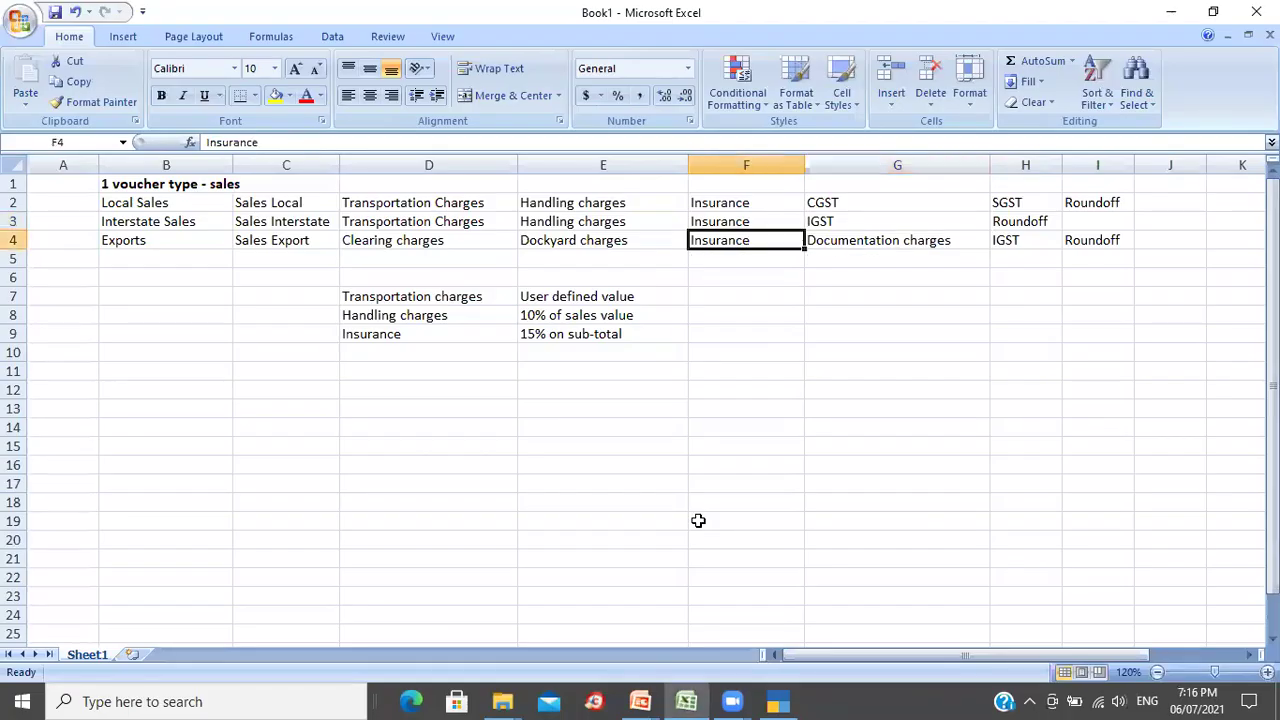
pyautogui.press('Right')
pyautogui.press('Down')
pyautogui.press('Down')
pyautogui.press('Down')
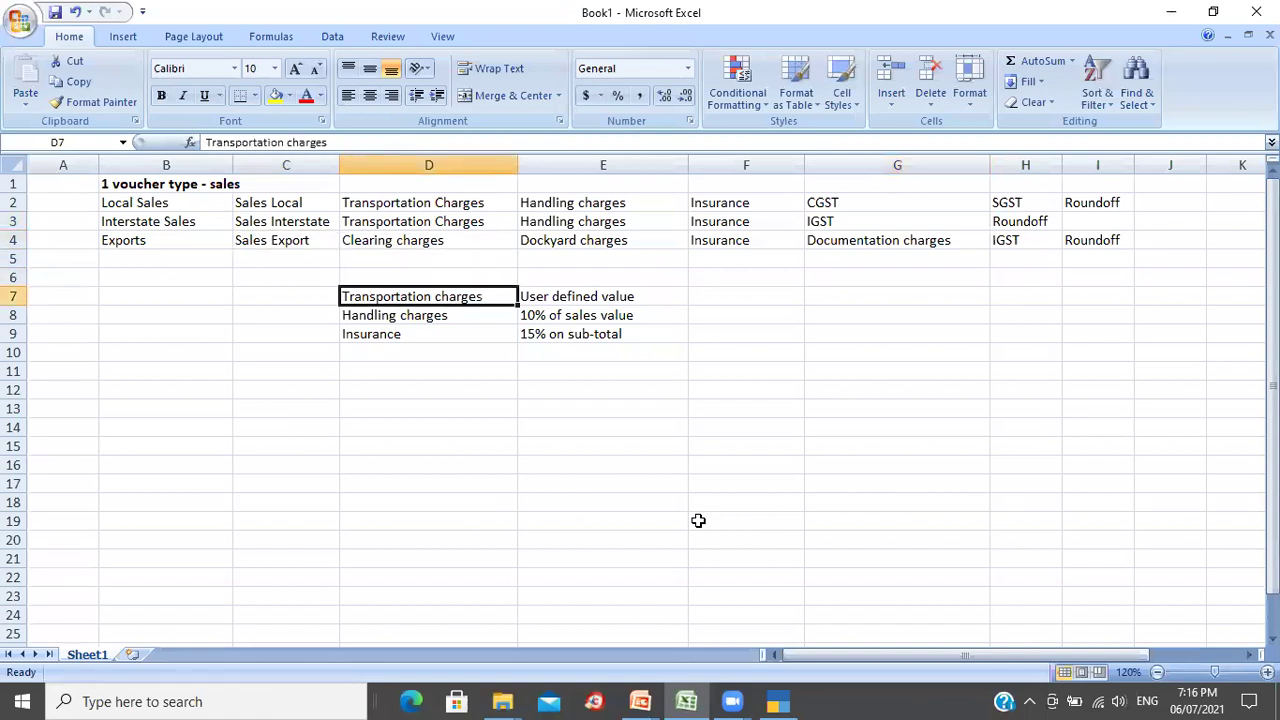
pyautogui.press('Down')
pyautogui.press('Down')
pyautogui.press('Down')
pyautogui.press('Down')
pyautogui.write('Clearing Charges')
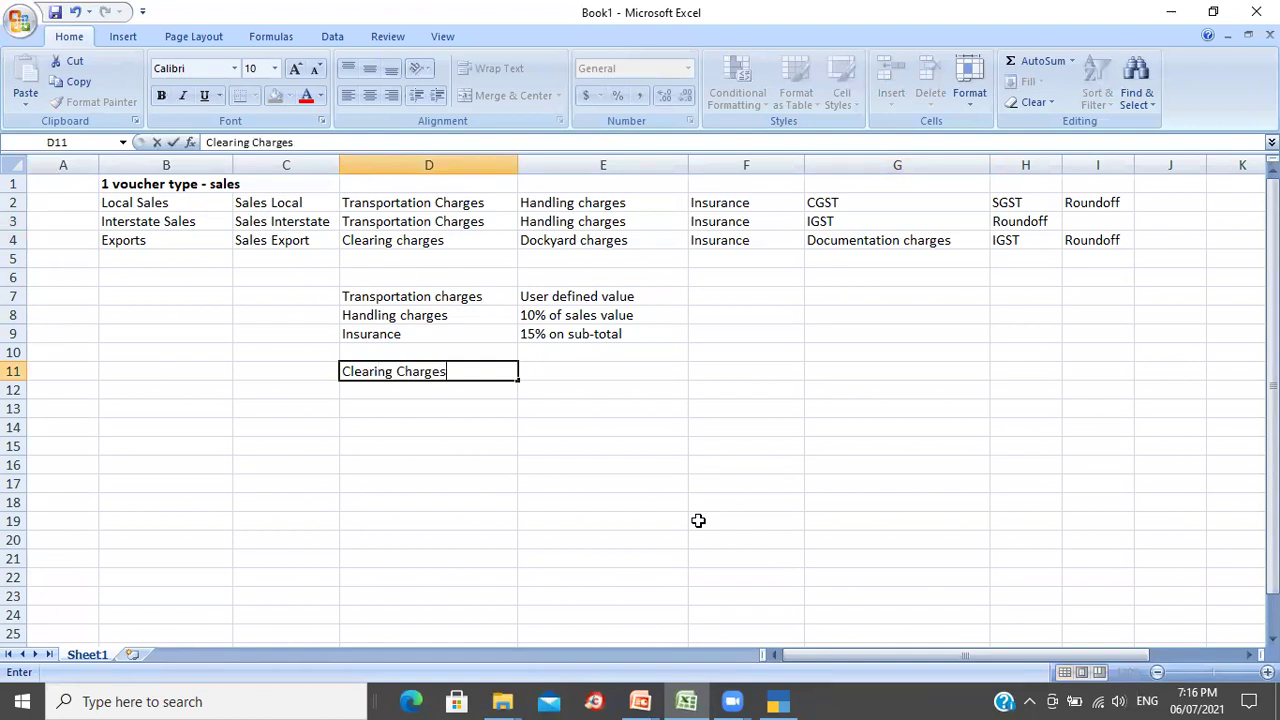
pyautogui.press('Tab')
pyautogui.write('25')
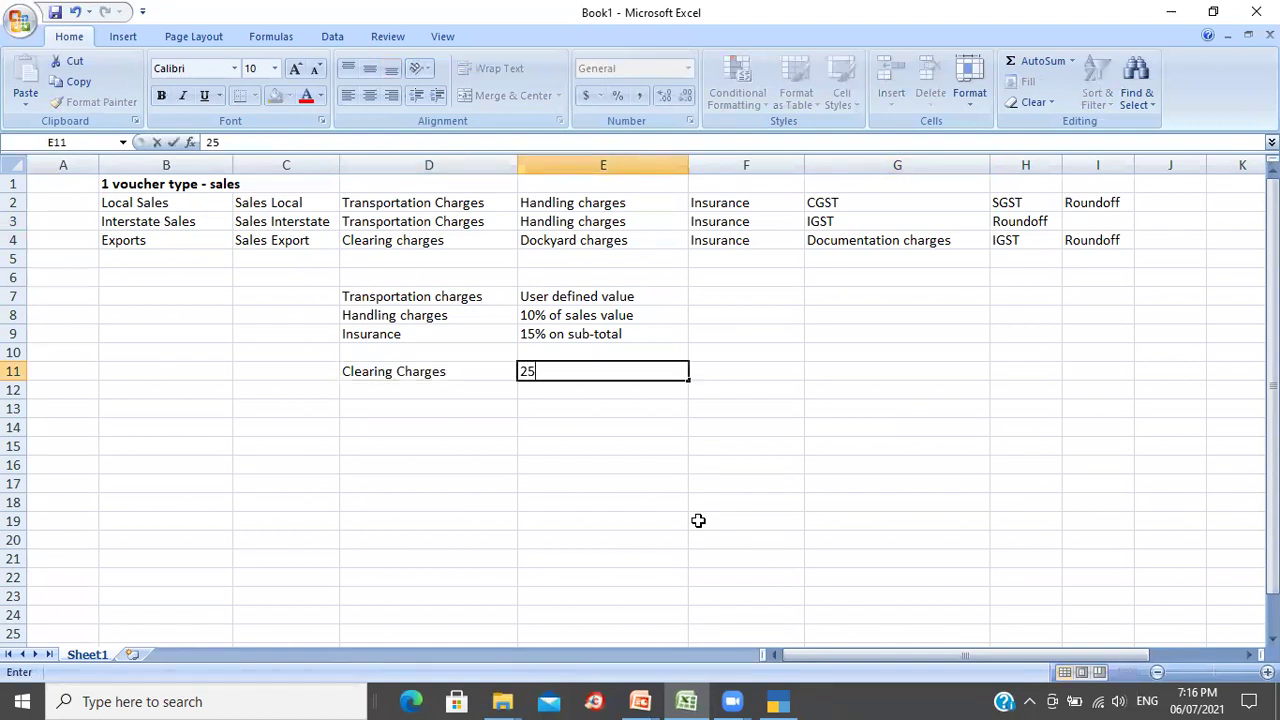
pyautogui.write('% of sales')
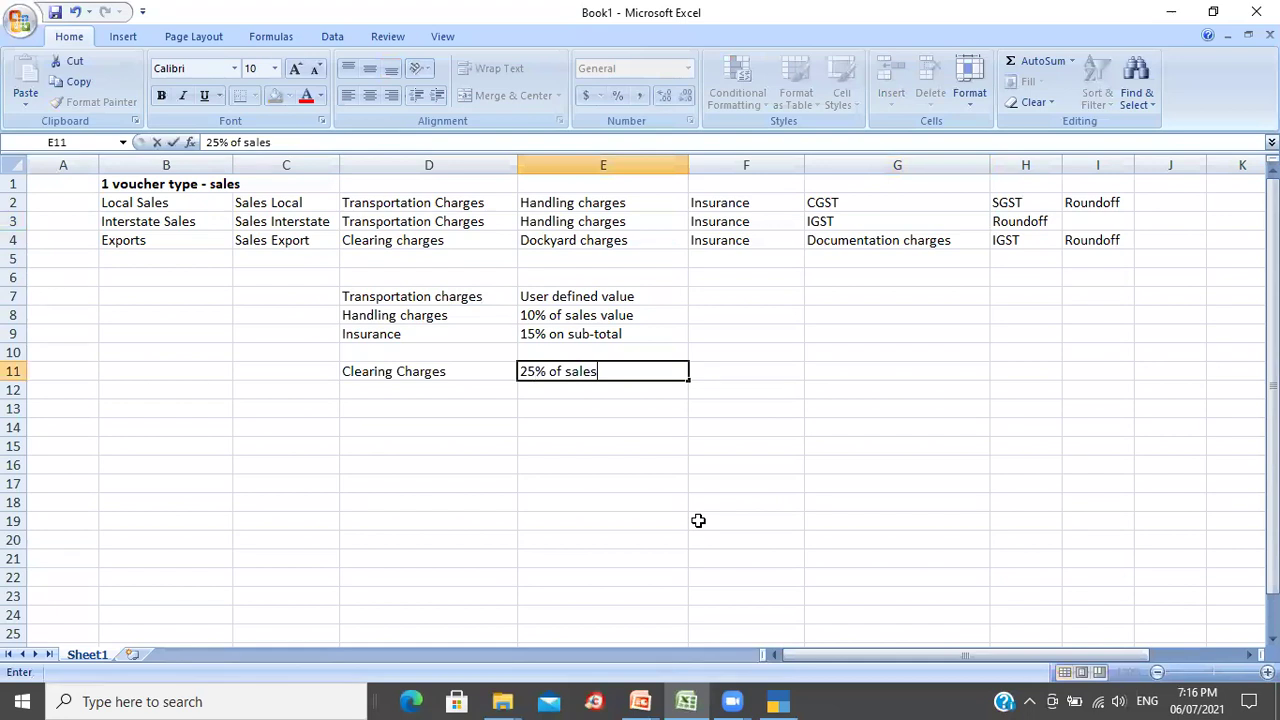
pyautogui.press('Return')
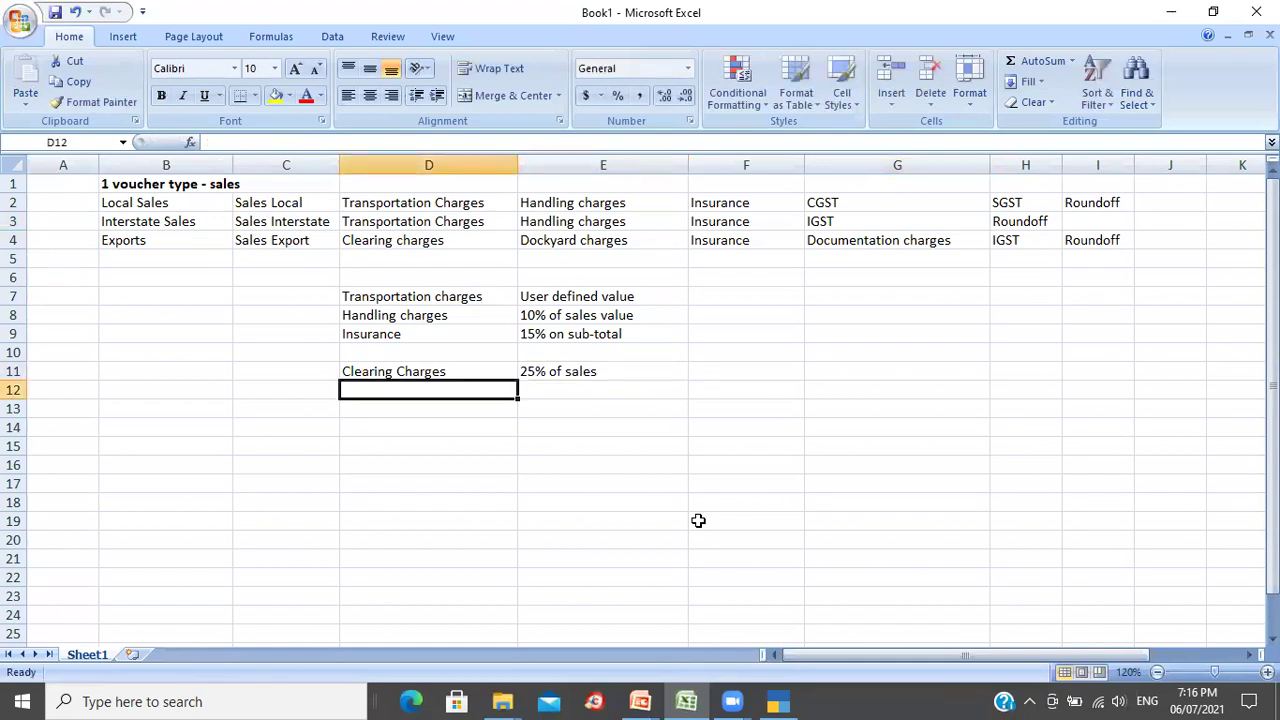
# Step: Enter Dockyard charges in D12 with User defined value in E12
pyautogui.write('Dock')
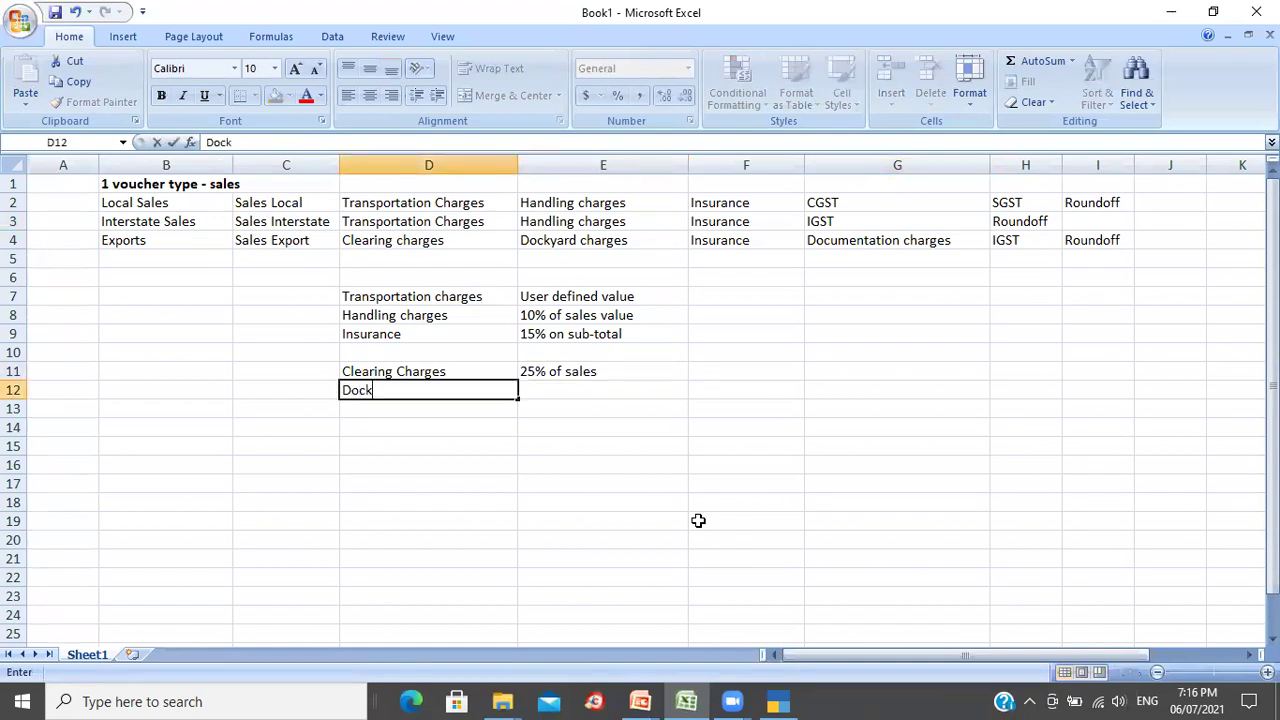
pyautogui.write('yard charges')
pyautogui.press('Tab')
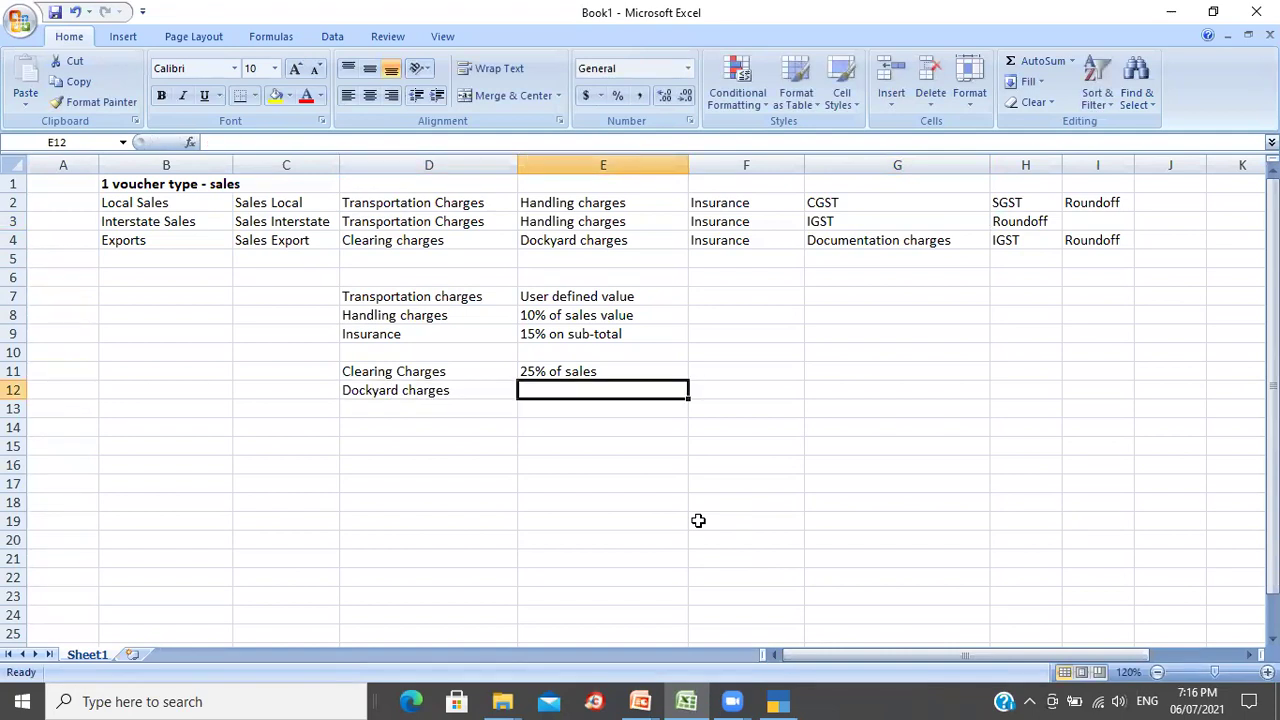
pyautogui.write('User def')
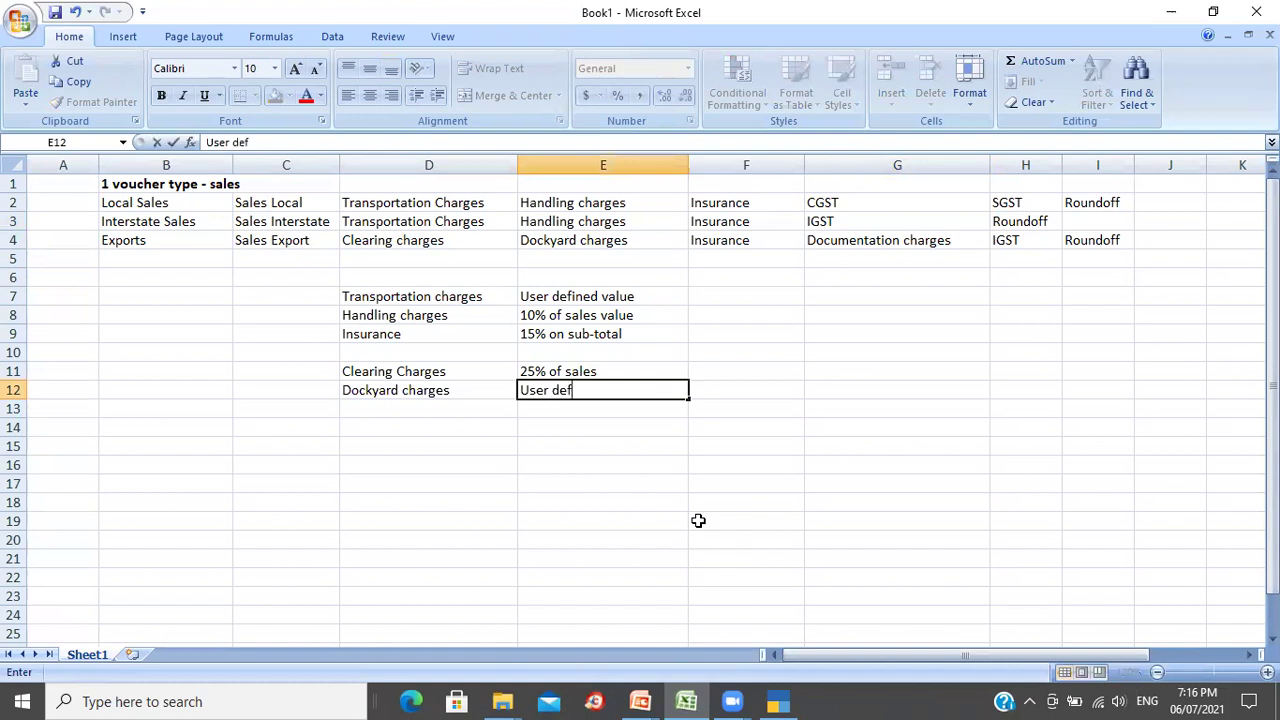
pyautogui.write('ined value')
pyautogui.press('Return')
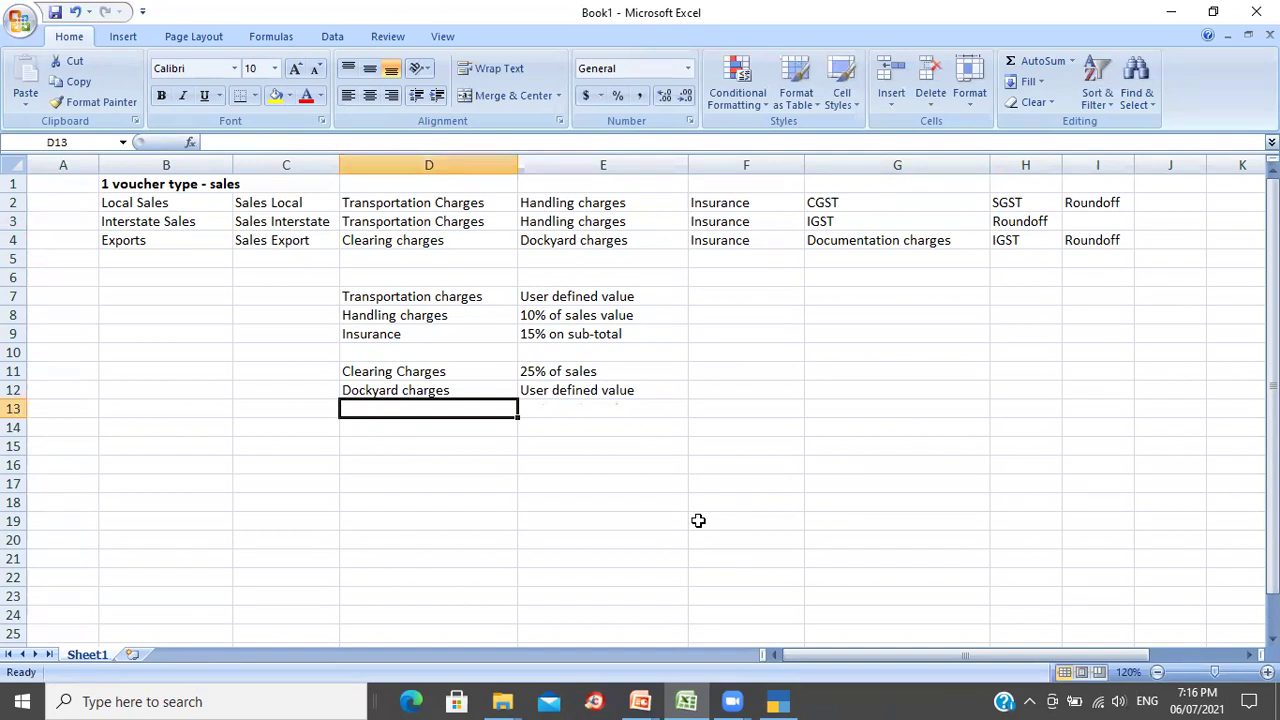
# Step: Enter Documentation charges in D13 with User defined value in E13
pyautogui.write('Do')
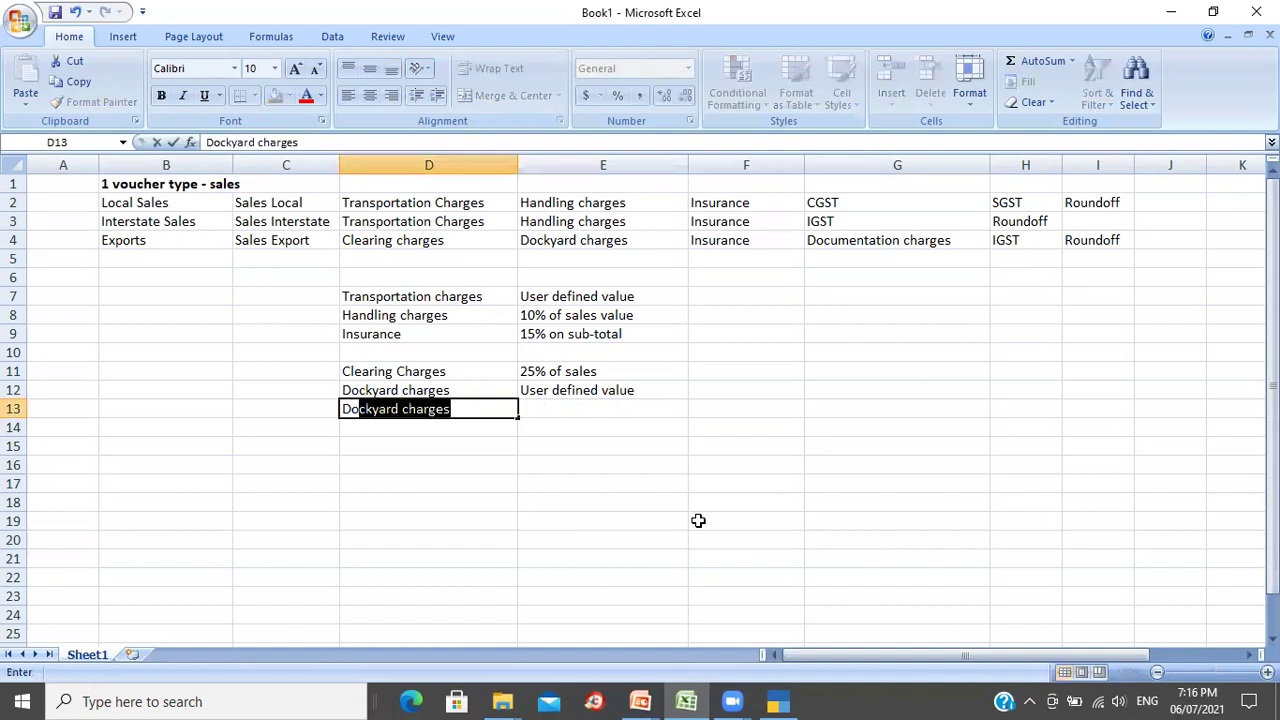
pyautogui.write('cumentation charges')
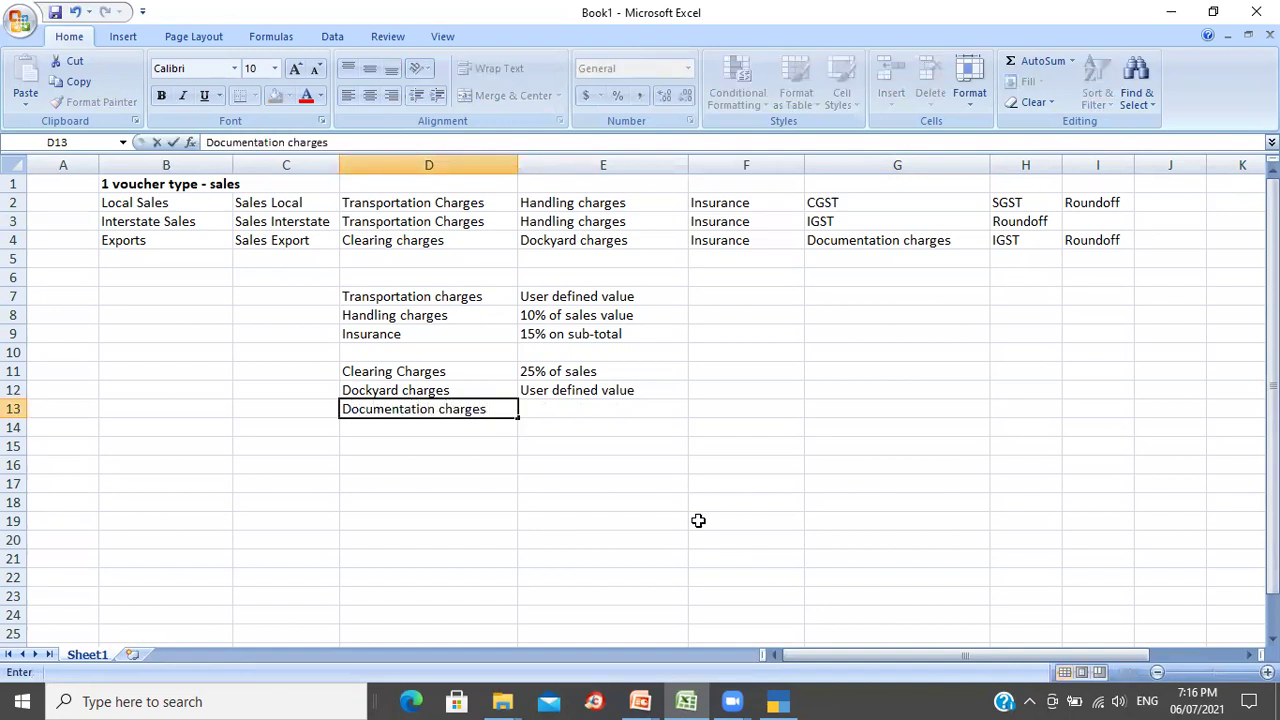
pyautogui.press('Tab')
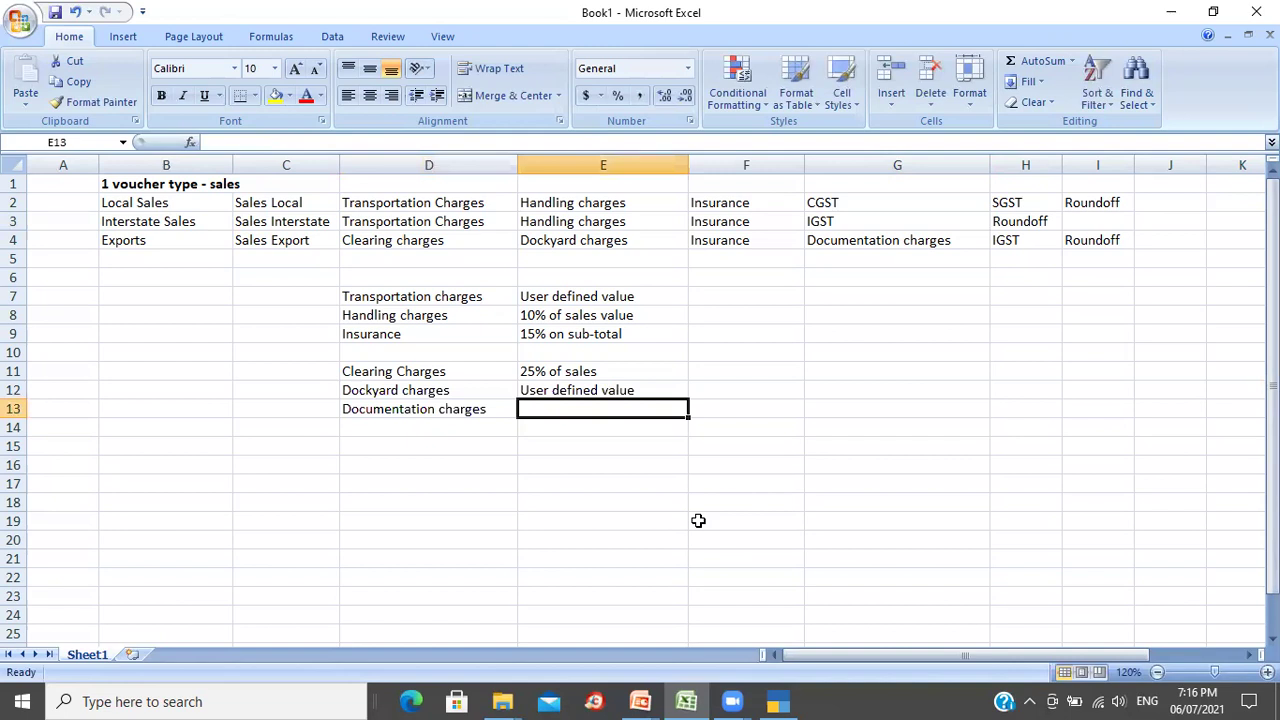
pyautogui.write('user defined value')
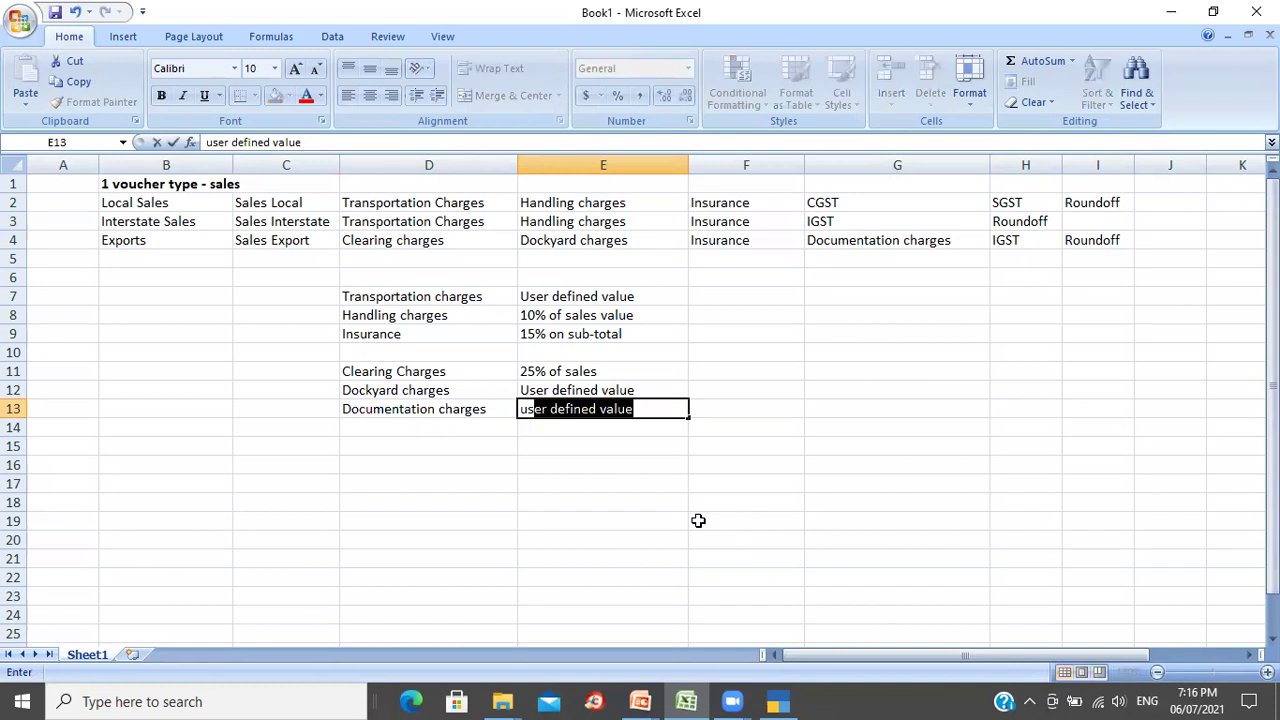
pyautogui.press('Return')
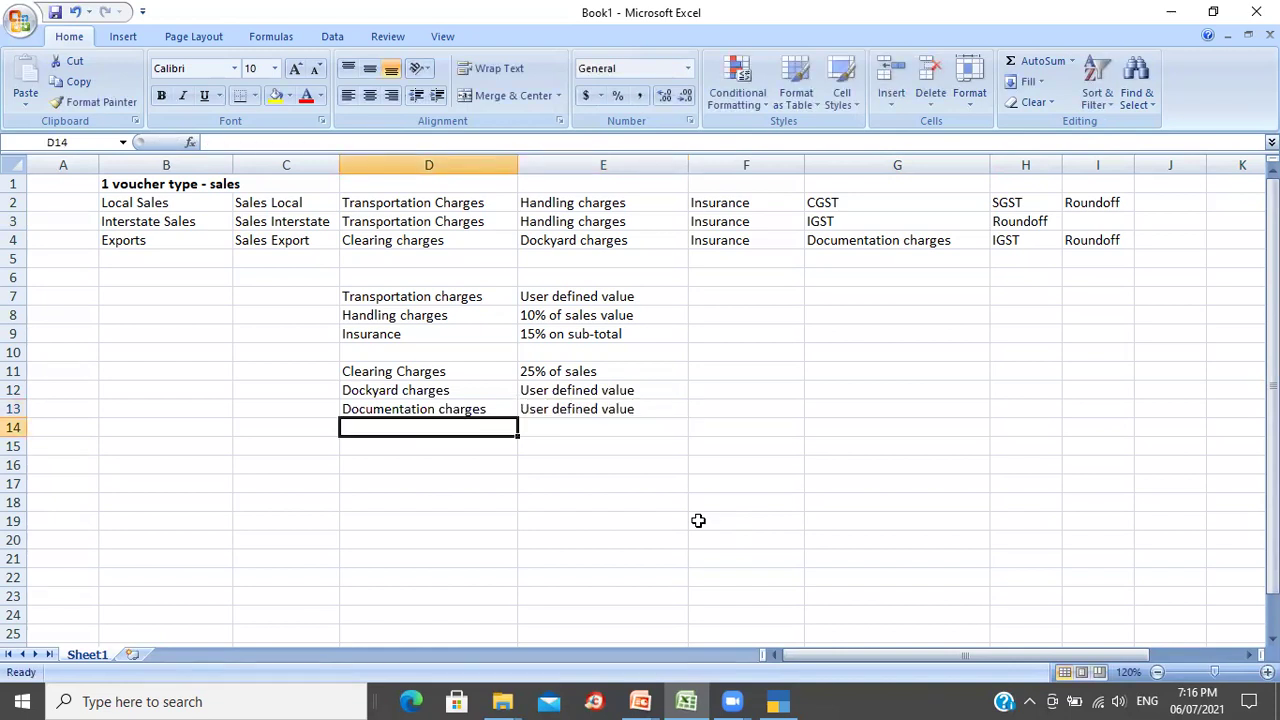
# Step: Switch to TallyPrime and start a Clearing Charges ledger under Direct Incomes with ledger type Not Applicable
pyautogui.hotkey('alt', 'Tab')
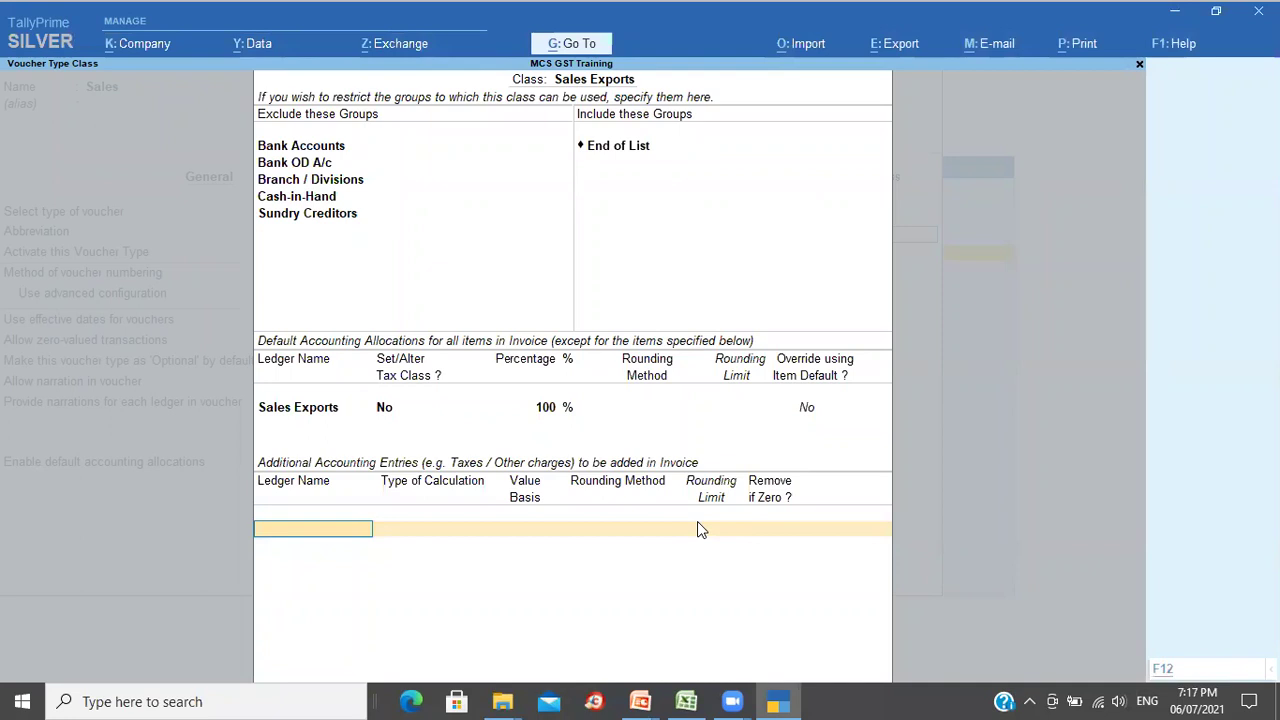
pyautogui.hotkey('alt', 'c')
pyautogui.write('Clearing Charges')
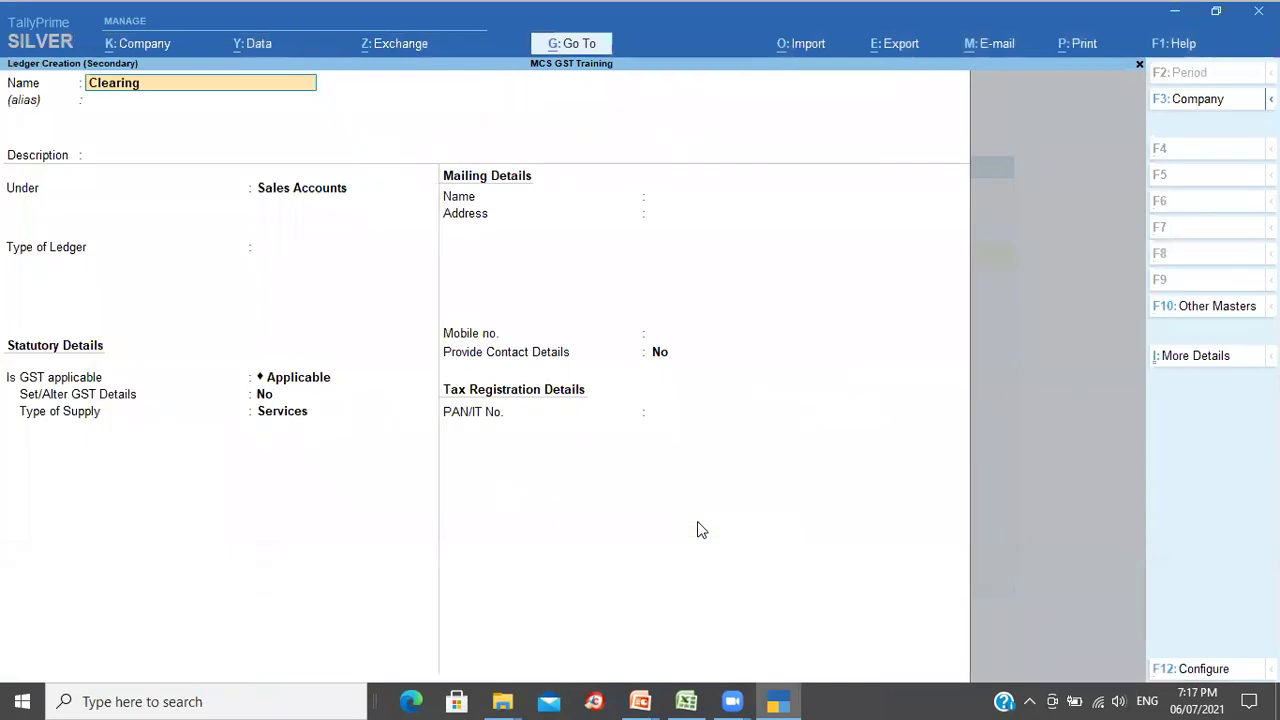
pyautogui.press('Return')
pyautogui.press('Return')
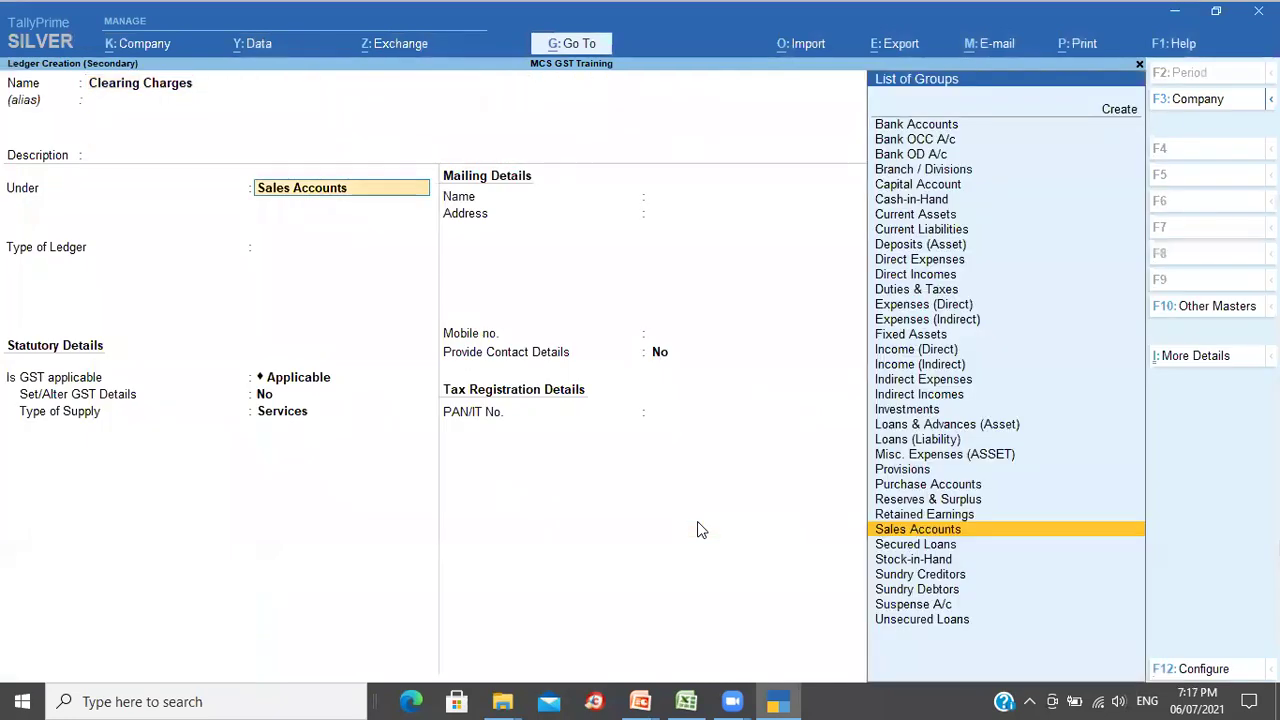
pyautogui.write('Inc')
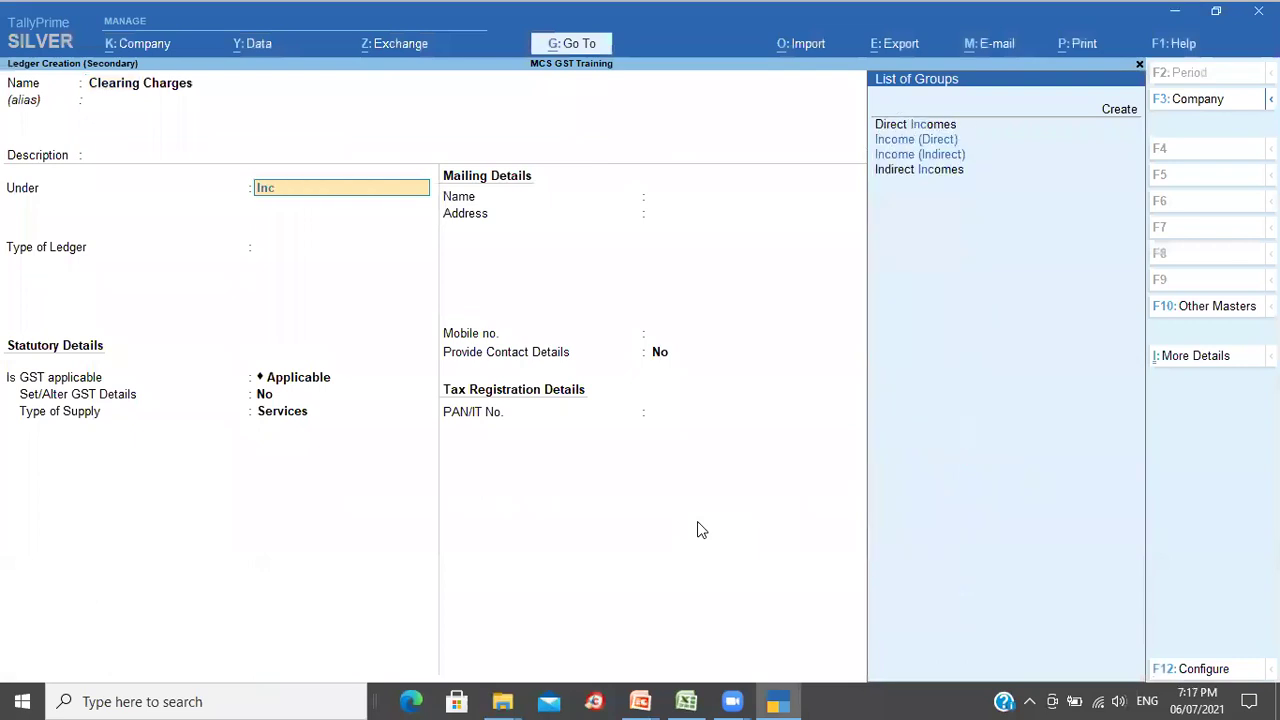
pyautogui.press('Return')
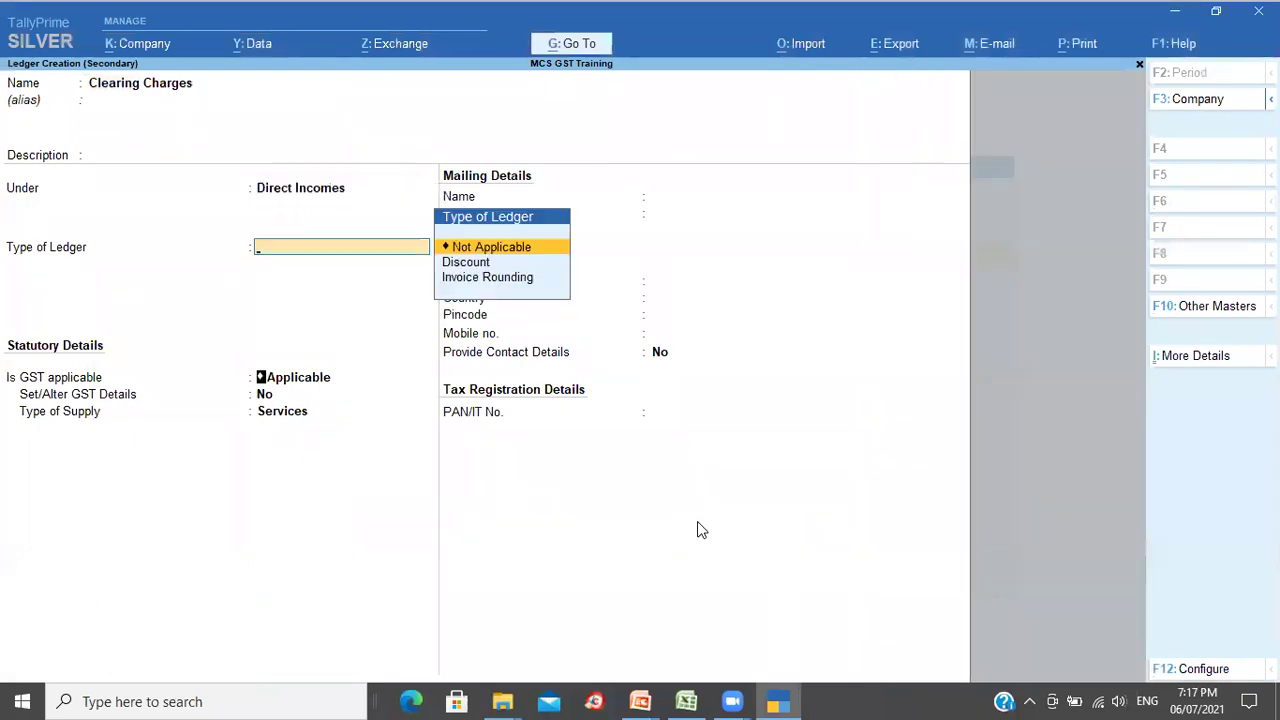
pyautogui.press('Return')
# Step: Set the Clearing Charges GST details to HSN/SAC 983432, nature of transaction Not Applicable, Taxable, with 18% Integrated Tax
pyautogui.press('Return')
pyautogui.press('y')
pyautogui.press('Return')
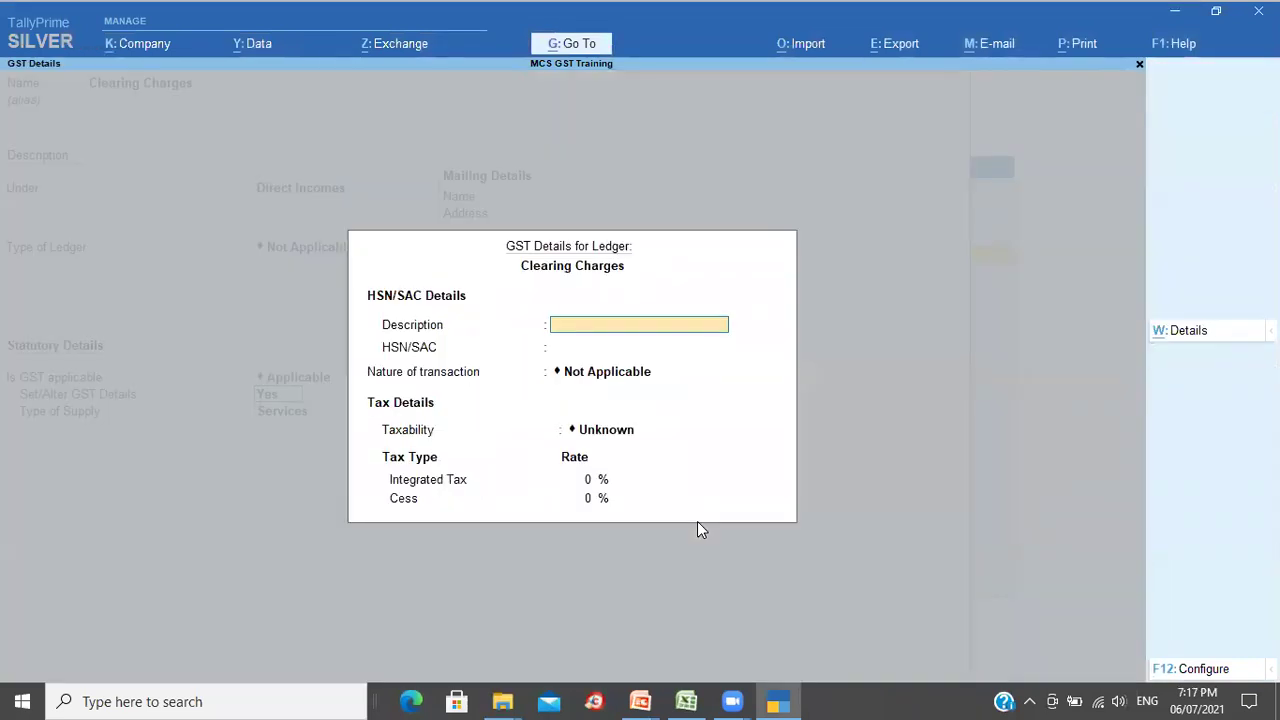
pyautogui.press('Return')
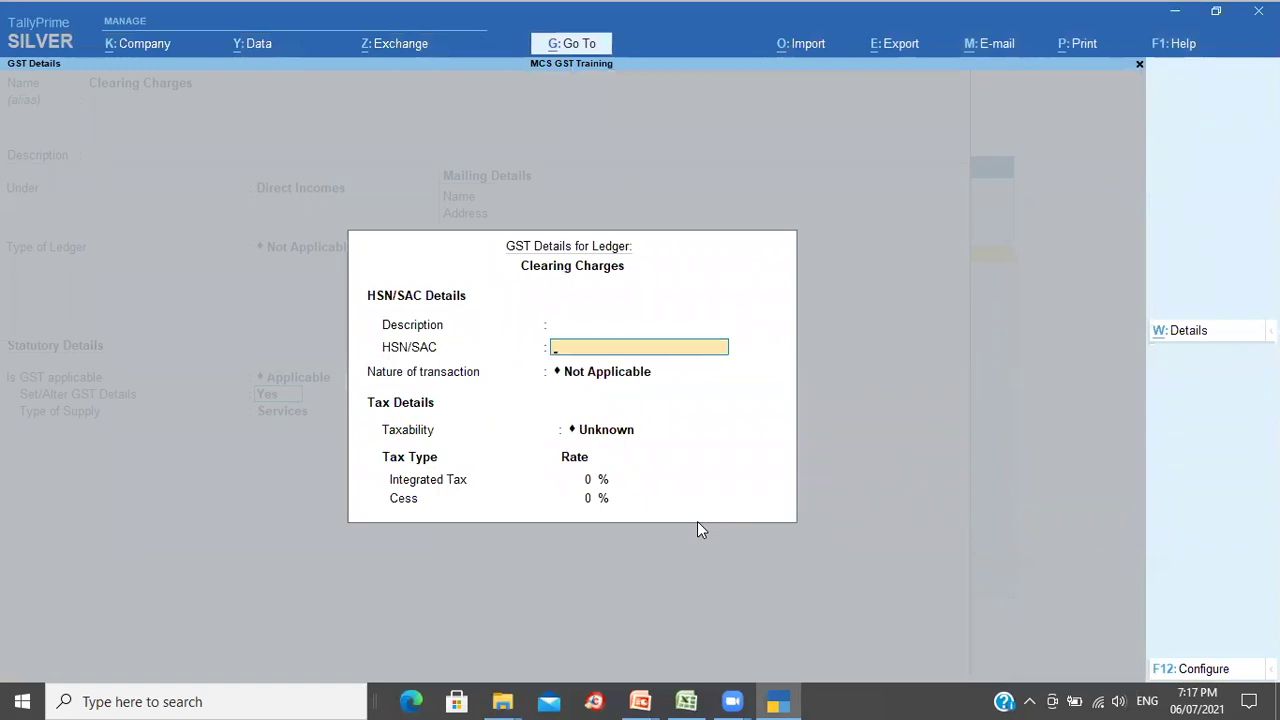
pyautogui.write('983432')
pyautogui.press('Return')
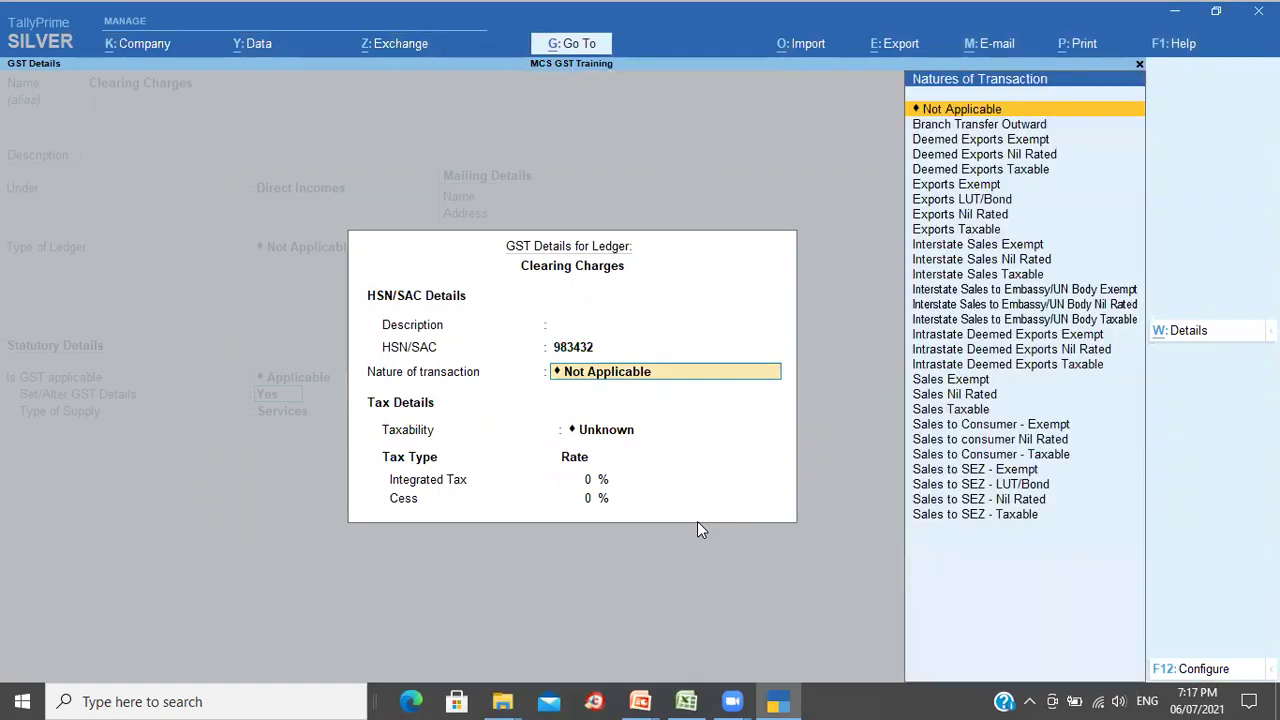
pyautogui.press('Return')
pyautogui.write('t')
pyautogui.press('Return')
pyautogui.write('18')
pyautogui.press('Return')
pyautogui.press('Return')
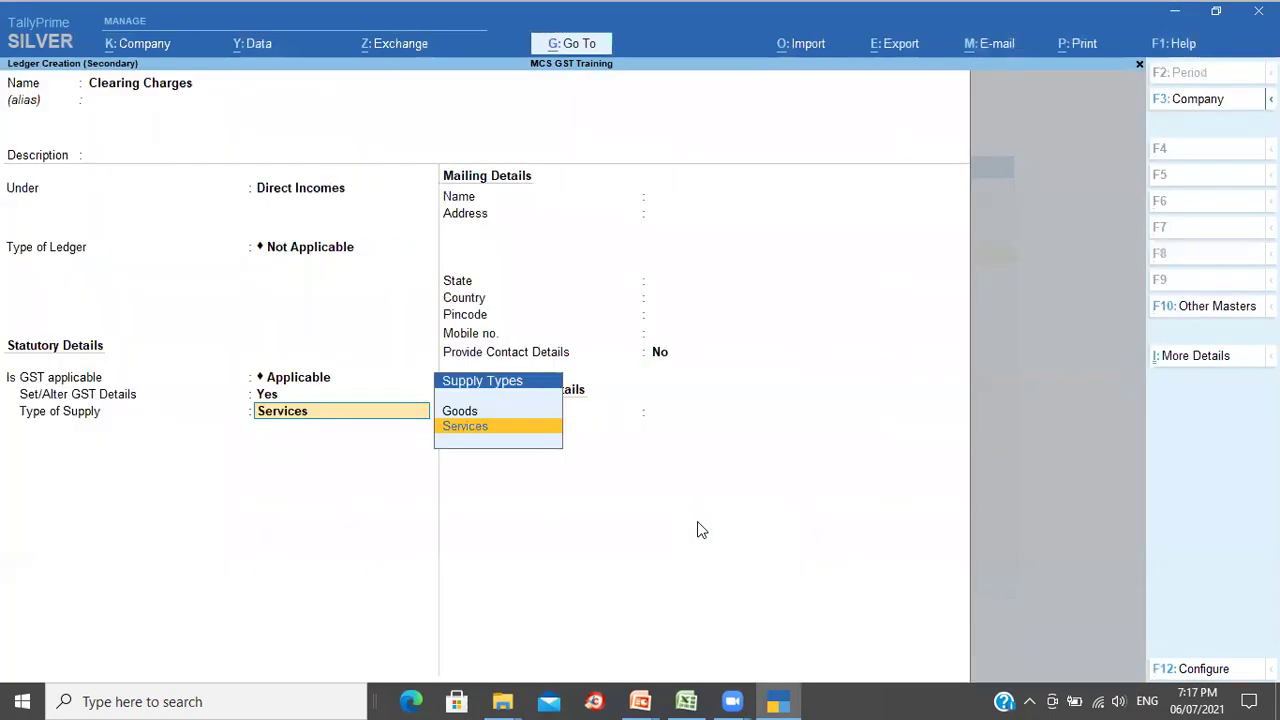
# Step: Keep the type of supply as Services and save Clearing Charges as an additional accounting entry of the Sales Exports class
pyautogui.press('Return')
pyautogui.press('Return')
pyautogui.press('Return')
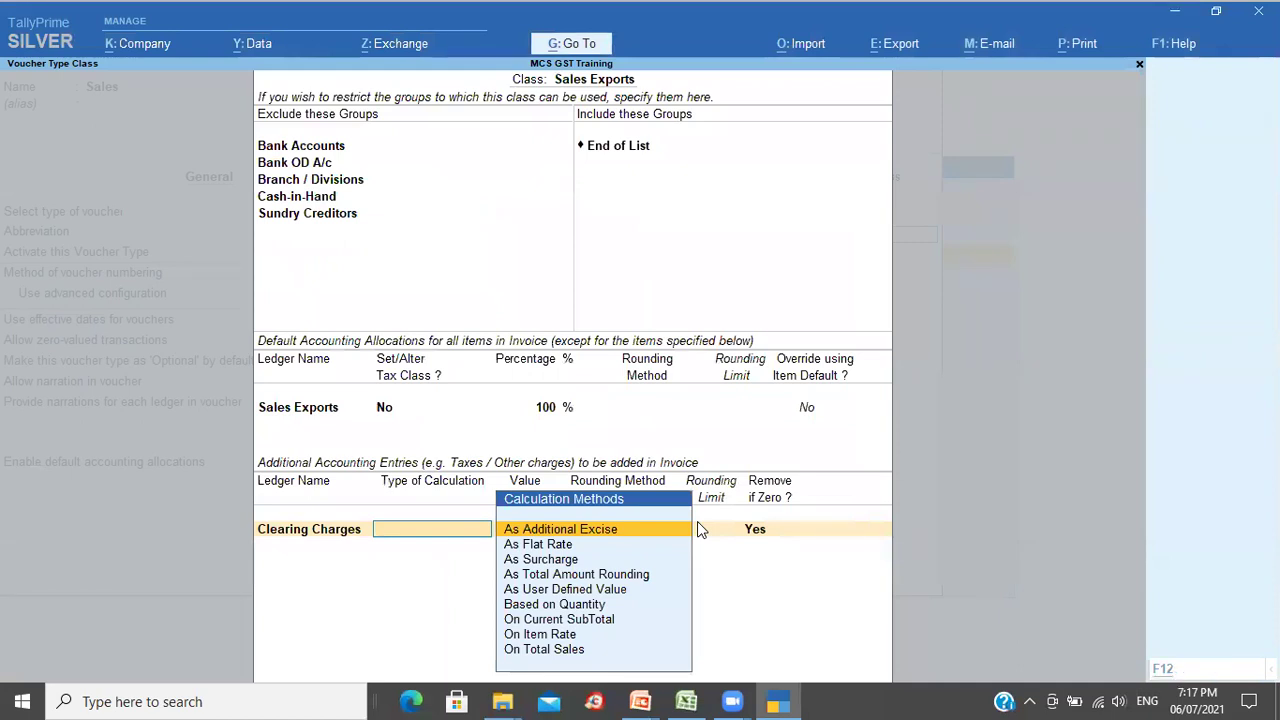
# Step: Check the clearing charges basis in the Excel plan and set Clearing Charges in TallyPrime to On Total Sales at 25%
pyautogui.hotkey('alt', 'Tab')
pyautogui.press('Up')
pyautogui.press('Up')
pyautogui.press('Up')
pyautogui.press('Right')
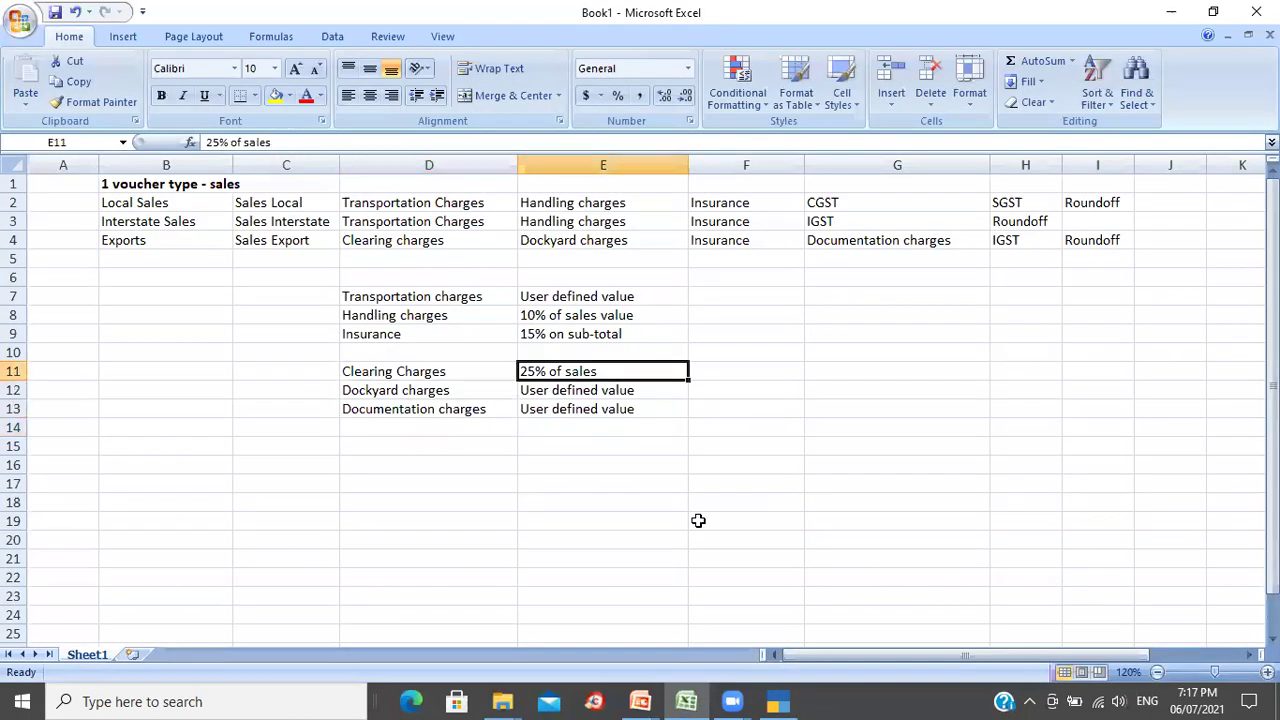
pyautogui.hotkey('alt', 'Tab')
pyautogui.press('Down')
pyautogui.press('Down')
pyautogui.press('Down')
pyautogui.press('Down')
pyautogui.press('Down')
pyautogui.press('Down')
pyautogui.press('Down')
pyautogui.press('Down')
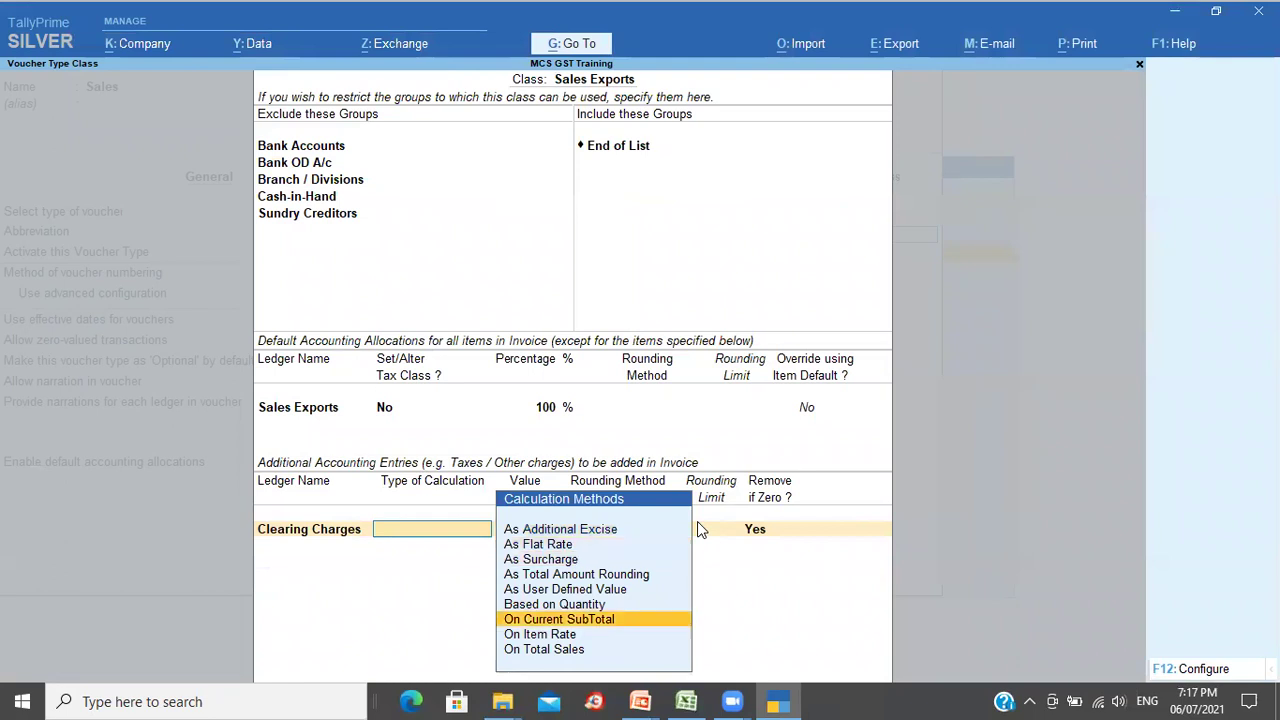
pyautogui.press('Return')
pyautogui.write('25%')
pyautogui.press('Return')
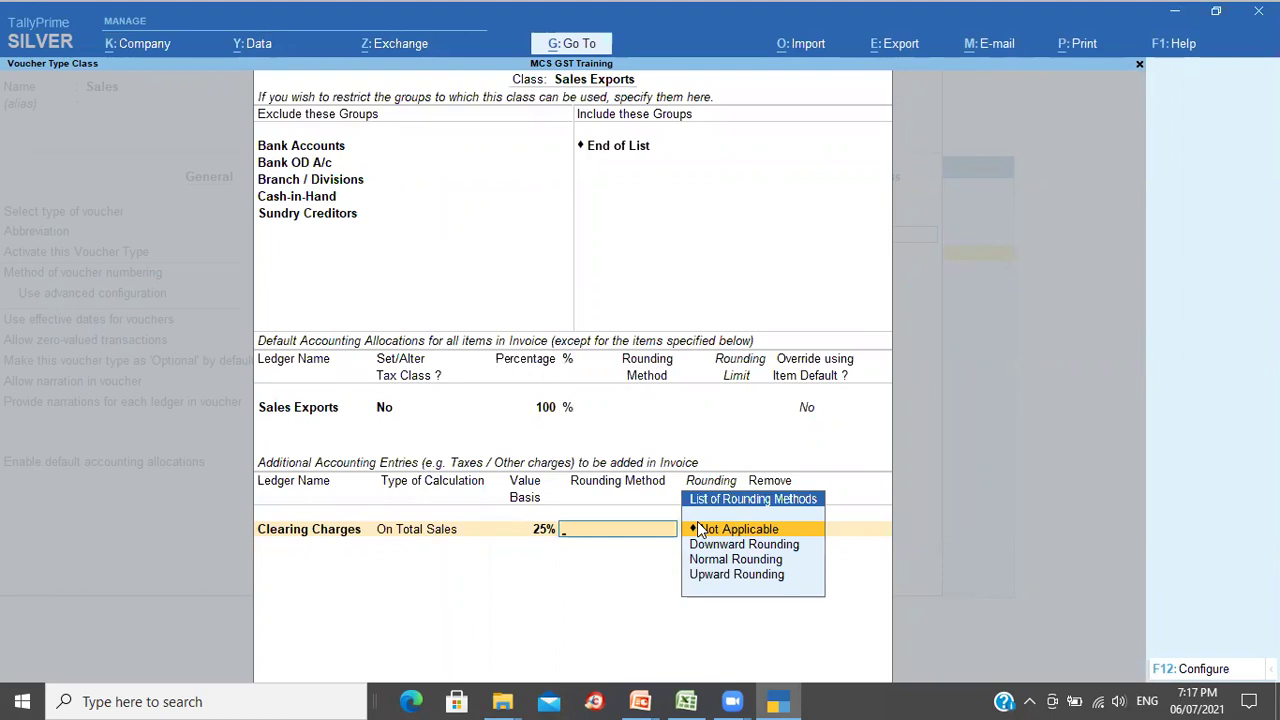
# Step: Set Clearing Charges to Upward Rounding with a rounding limit of 10 and keep Remove if Zero as Yes
pyautogui.press('Down')
pyautogui.press('Down')
pyautogui.press('Down')
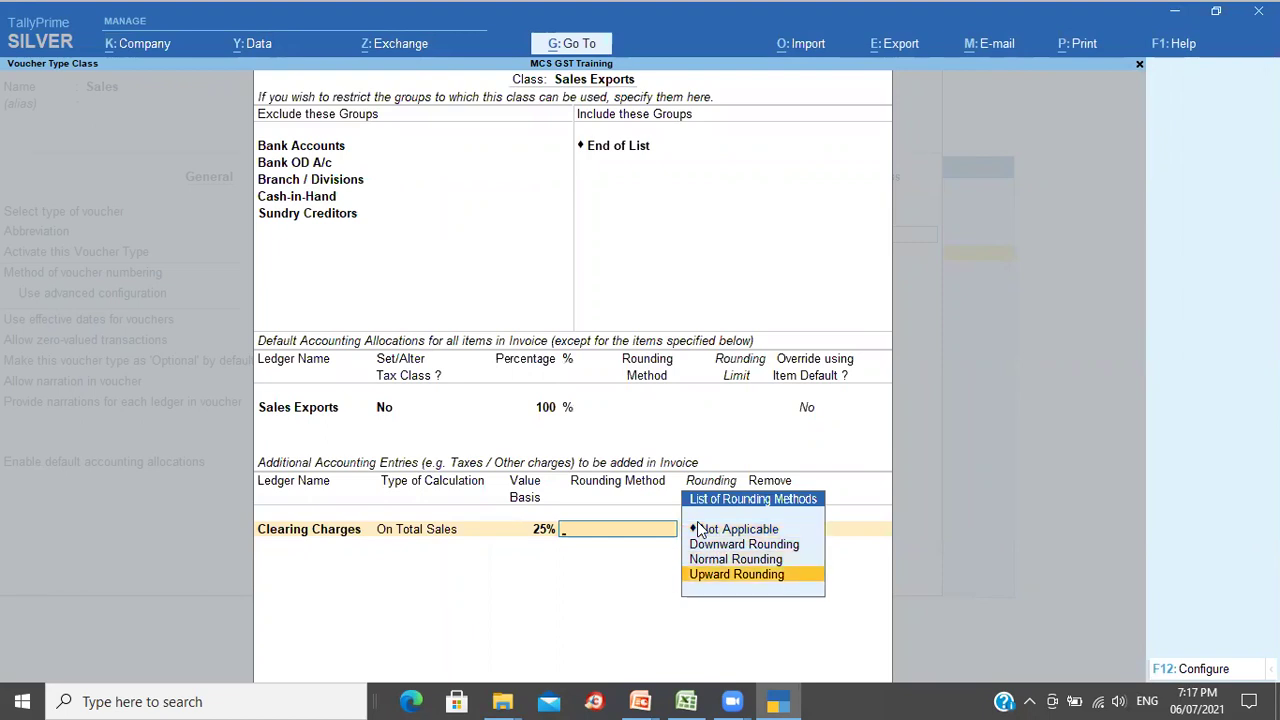
pyautogui.press('Return')
pyautogui.write('1')
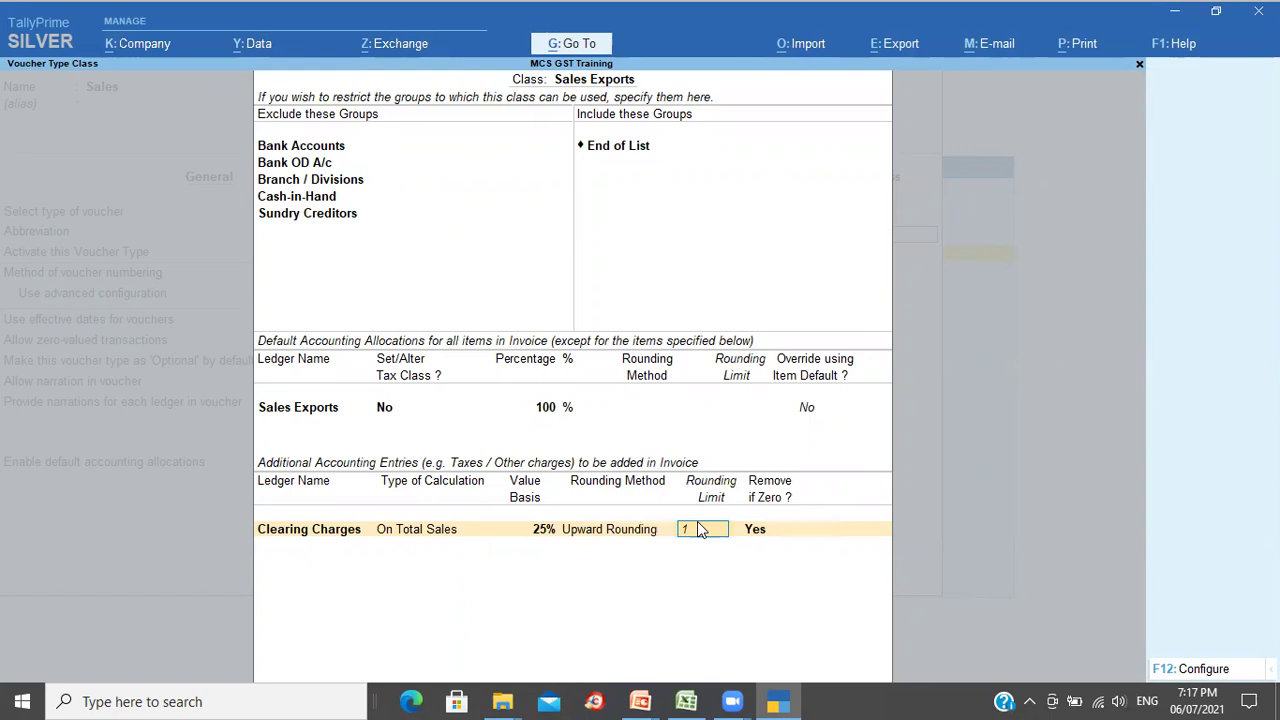
pyautogui.write('0')
pyautogui.press('Return')
pyautogui.press('Return')
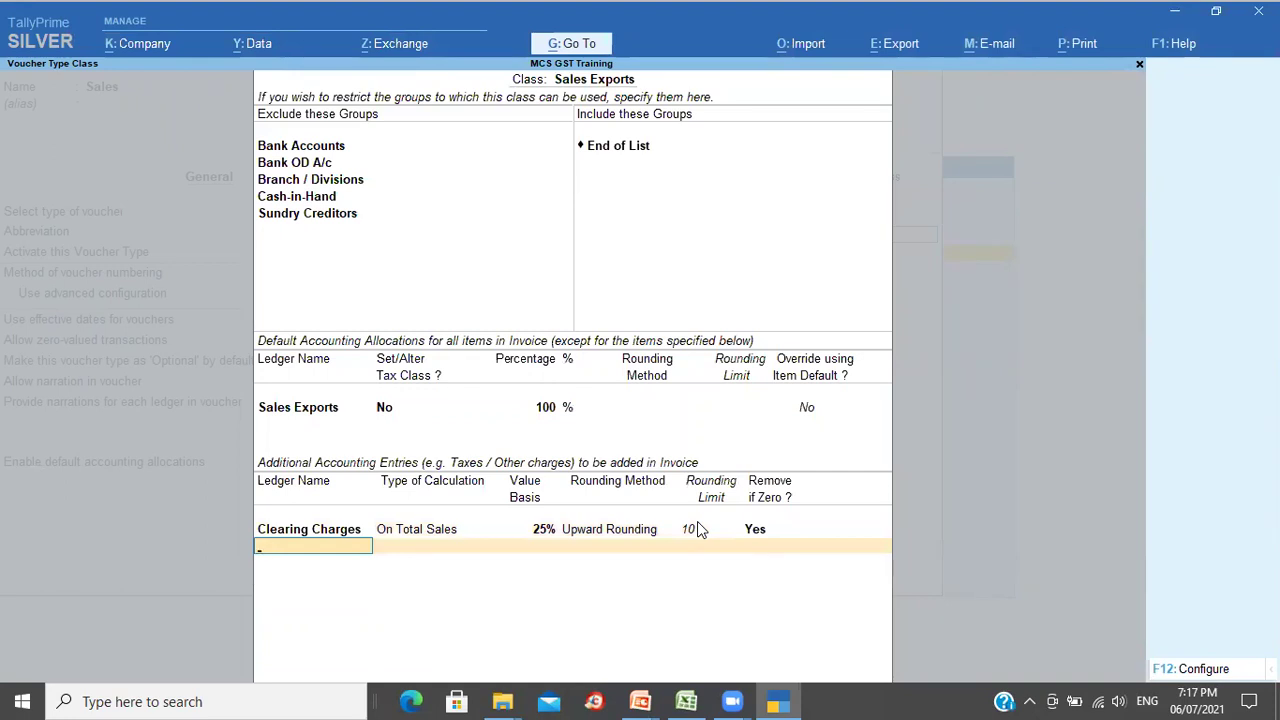
# Step: Start a Dockyard Charges ledger under Direct Incomes with ledger type Not Applicable and GST Applicable
pyautogui.hotkey('alt', 'Tab')
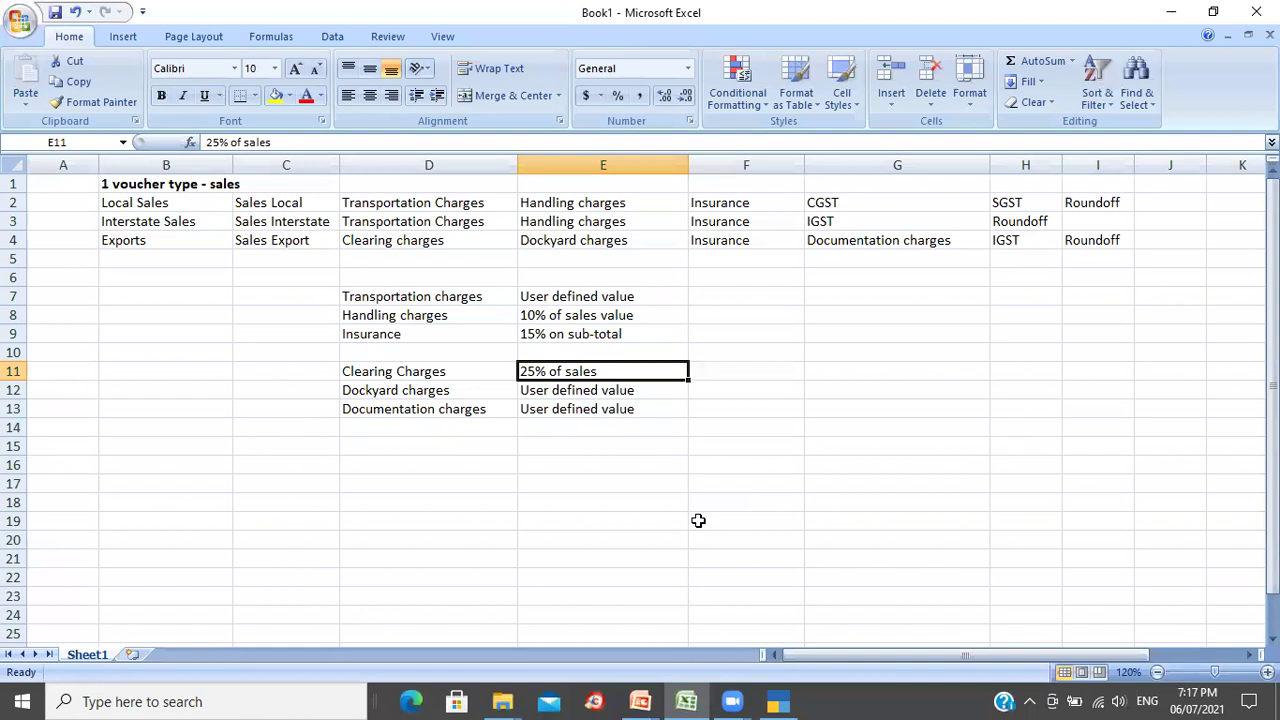
pyautogui.hotkey('alt', 'Tab')
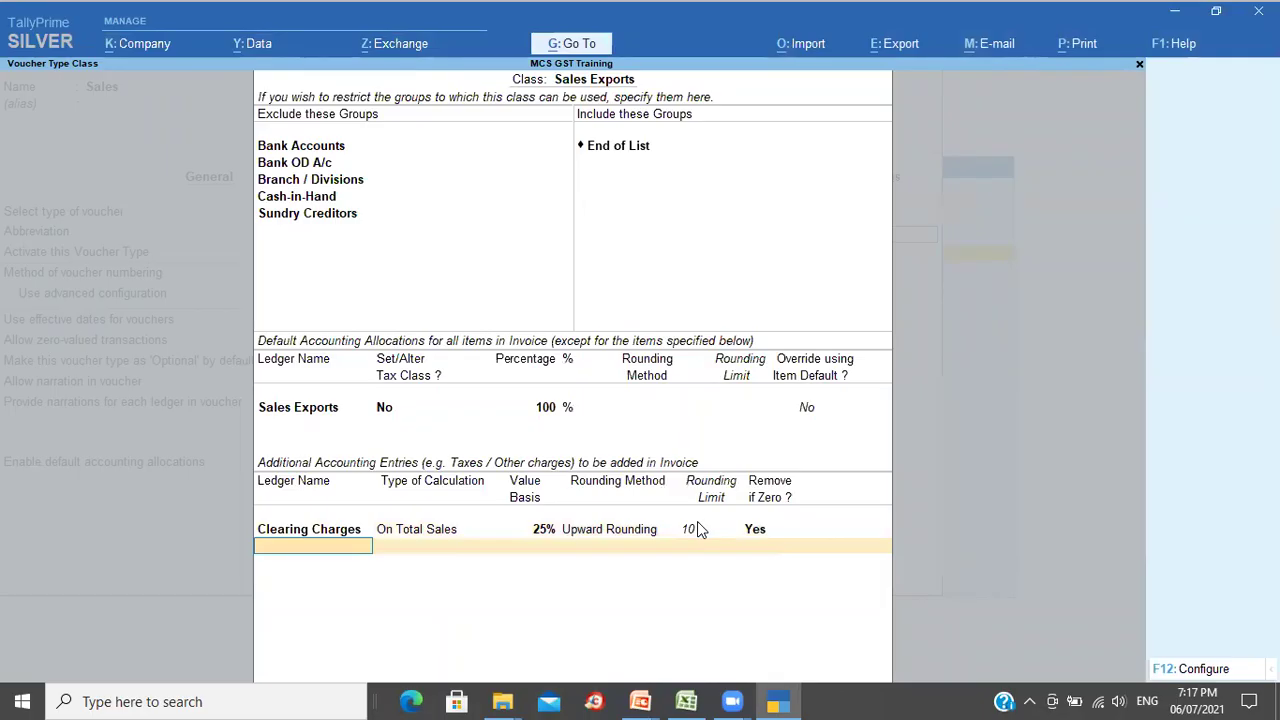
pyautogui.write('Do')
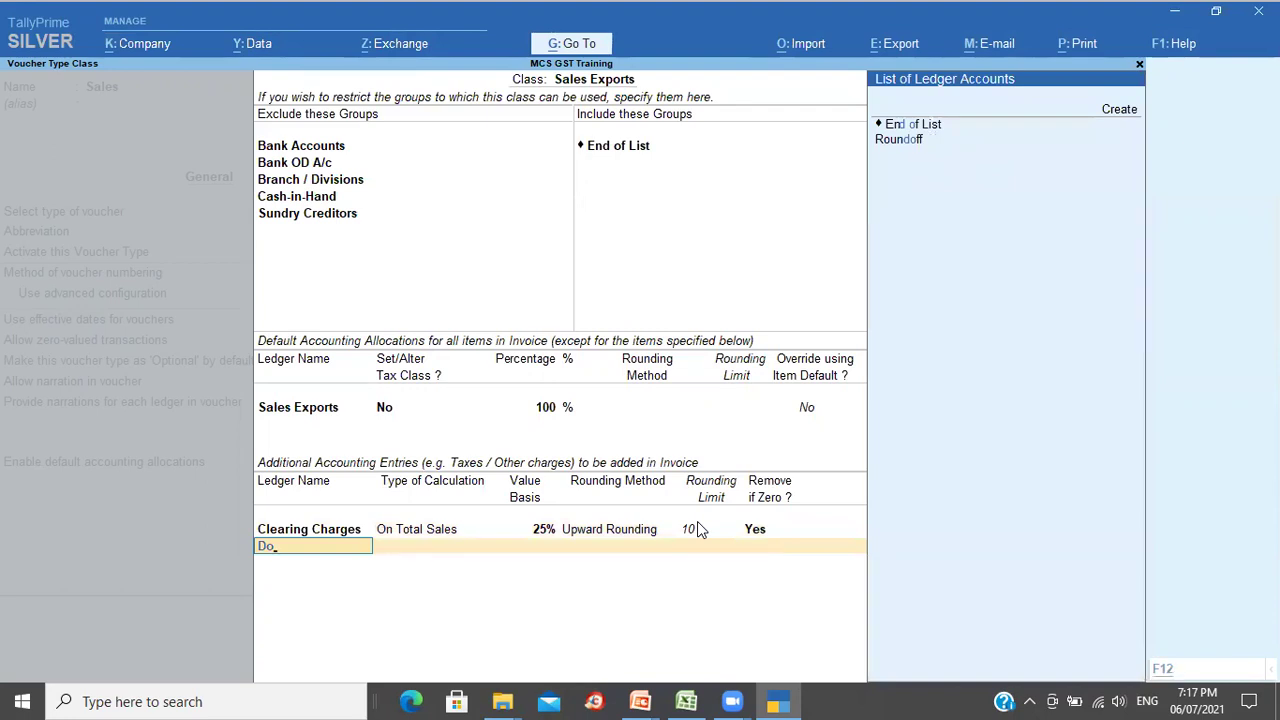
pyautogui.hotkey('alt', 'c')
pyautogui.write('ck')
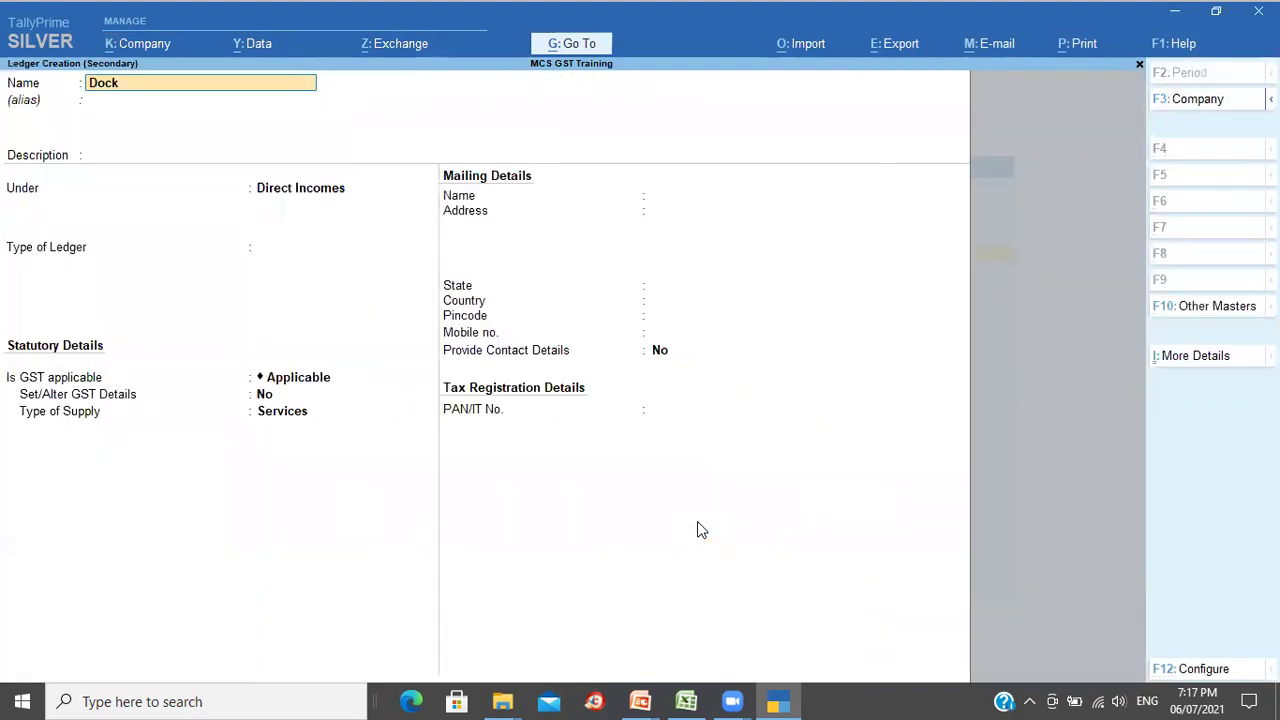
pyautogui.write('yard Charges')
pyautogui.press('Return')
pyautogui.press('Return')
pyautogui.press('Return')
pyautogui.press('Return')
pyautogui.press('Return')
pyautogui.press('Return')
pyautogui.press('Return')
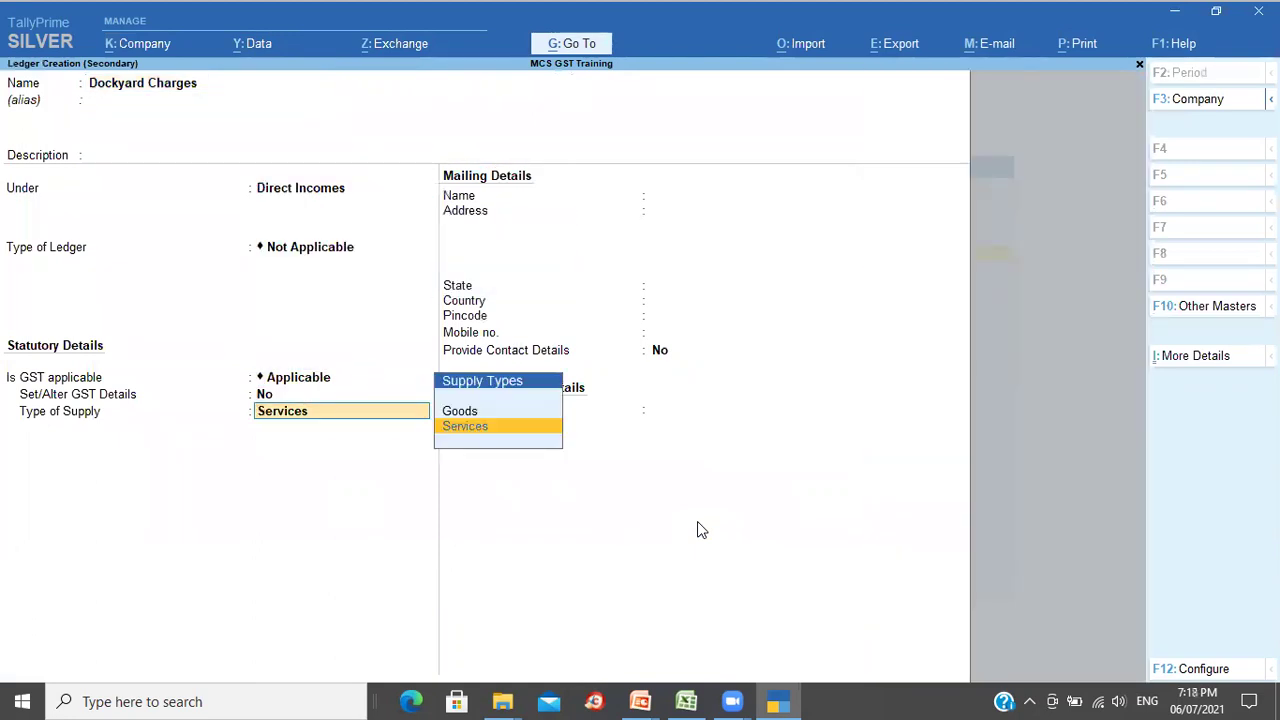
# Step: Set the Dockyard Charges GST details to HSN/SAC 98343, nature of transaction Not Applicable, Taxable, with 18% Integrated Tax
pyautogui.press('BackSpace')
pyautogui.write('y')
pyautogui.press('Return')
pyautogui.press('Return')
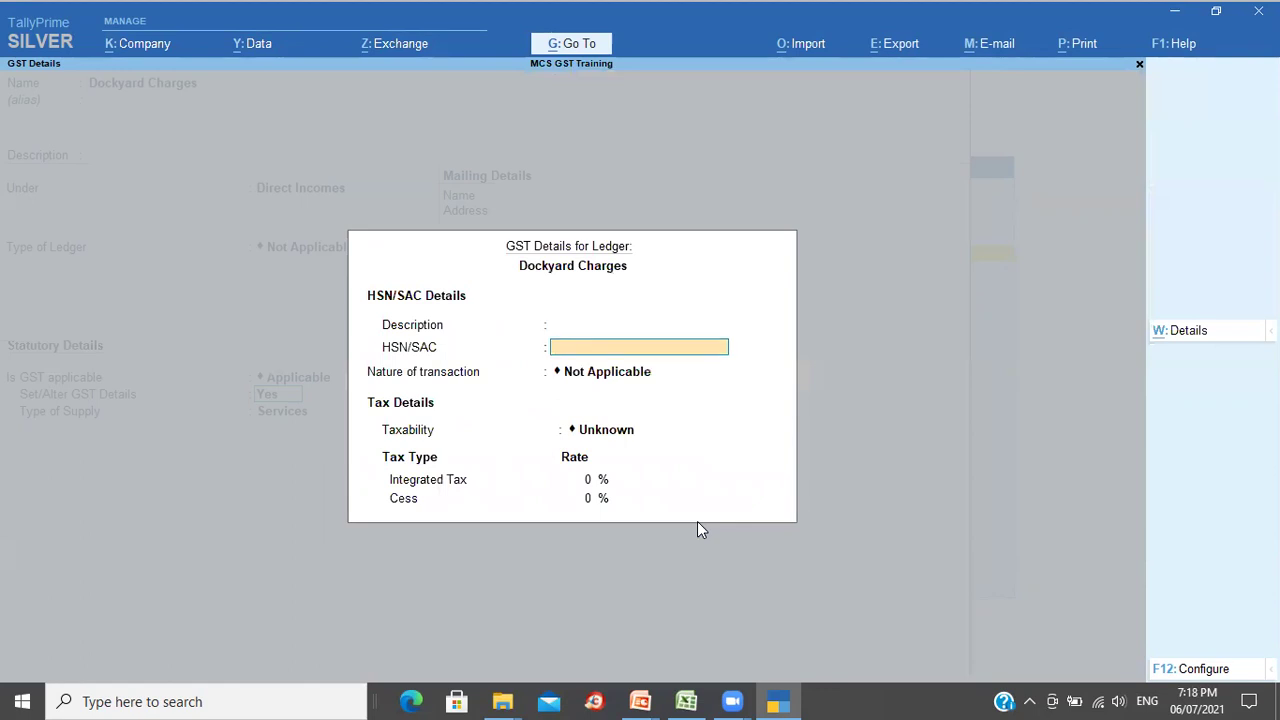
pyautogui.write('98343')
pyautogui.press('Return')
pyautogui.press('Return')
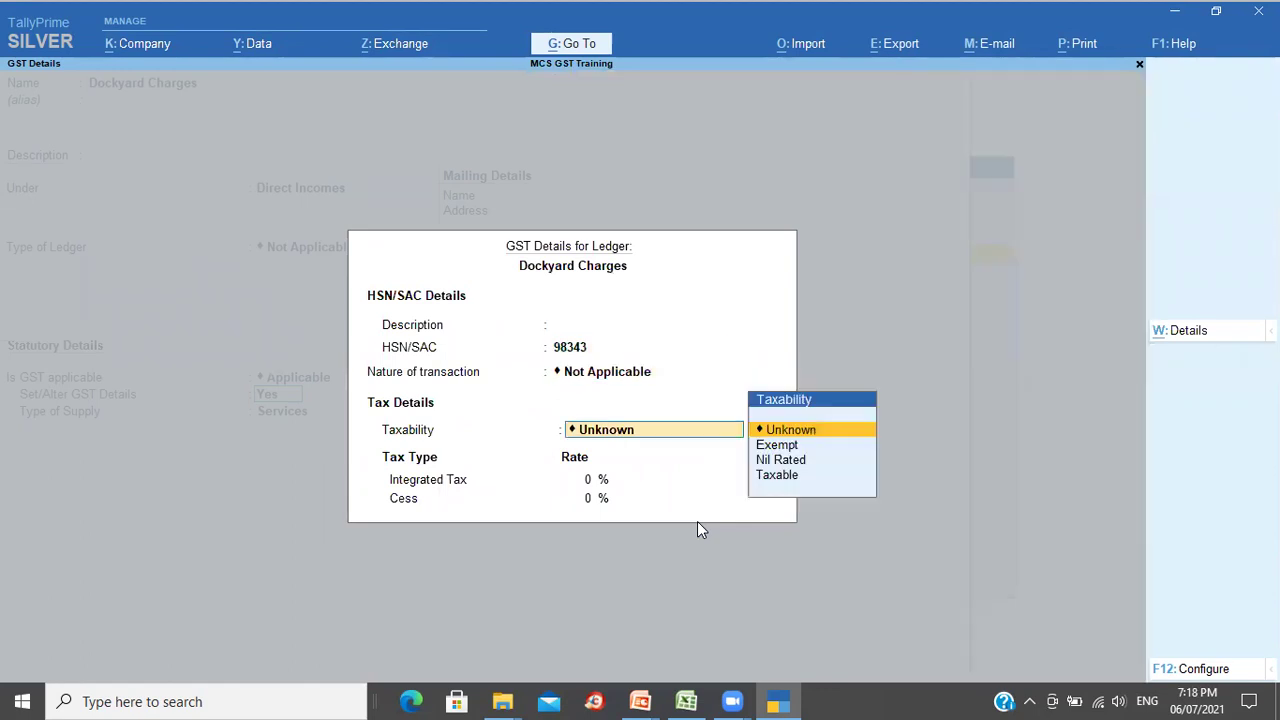
pyautogui.write('t')
pyautogui.press('Return')
pyautogui.write('18')
pyautogui.press('Return')
pyautogui.press('Return')
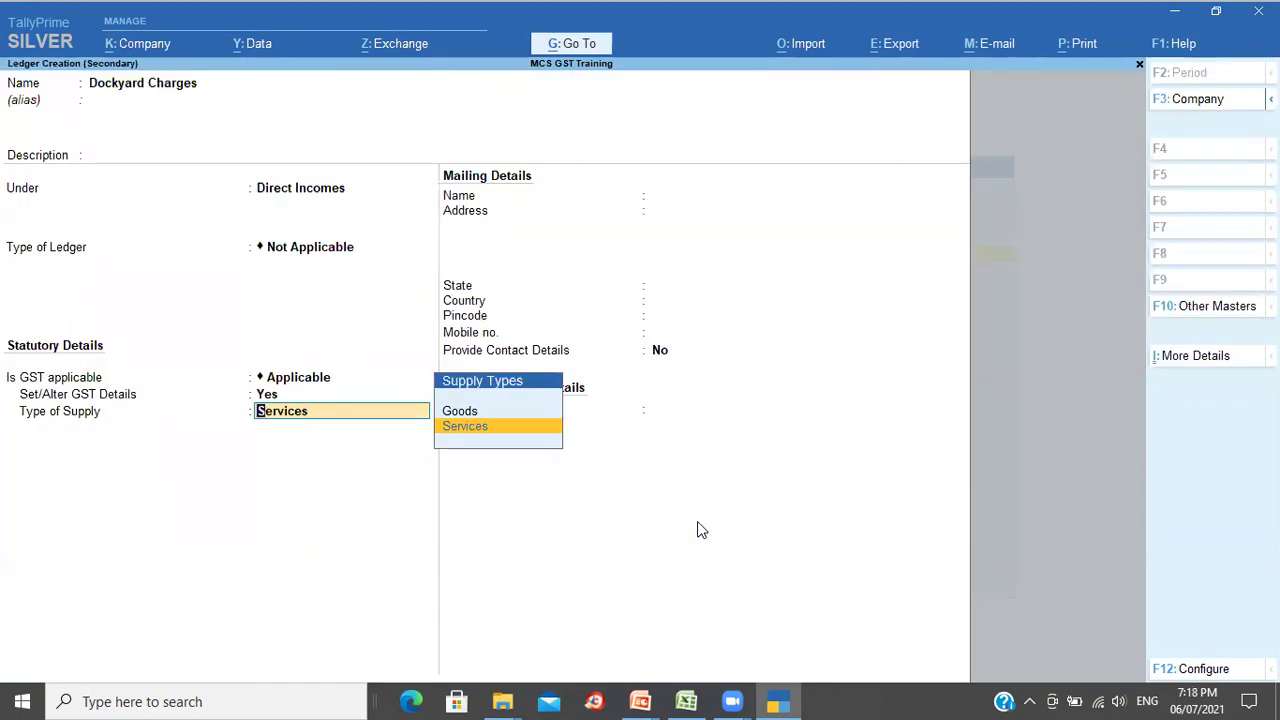
# Step: Save Dockyard Charges with supply type Services and set its calculation to As User Defined Value, keeping Remove if Zero as Yes
pyautogui.press('Return')
pyautogui.press('Return')
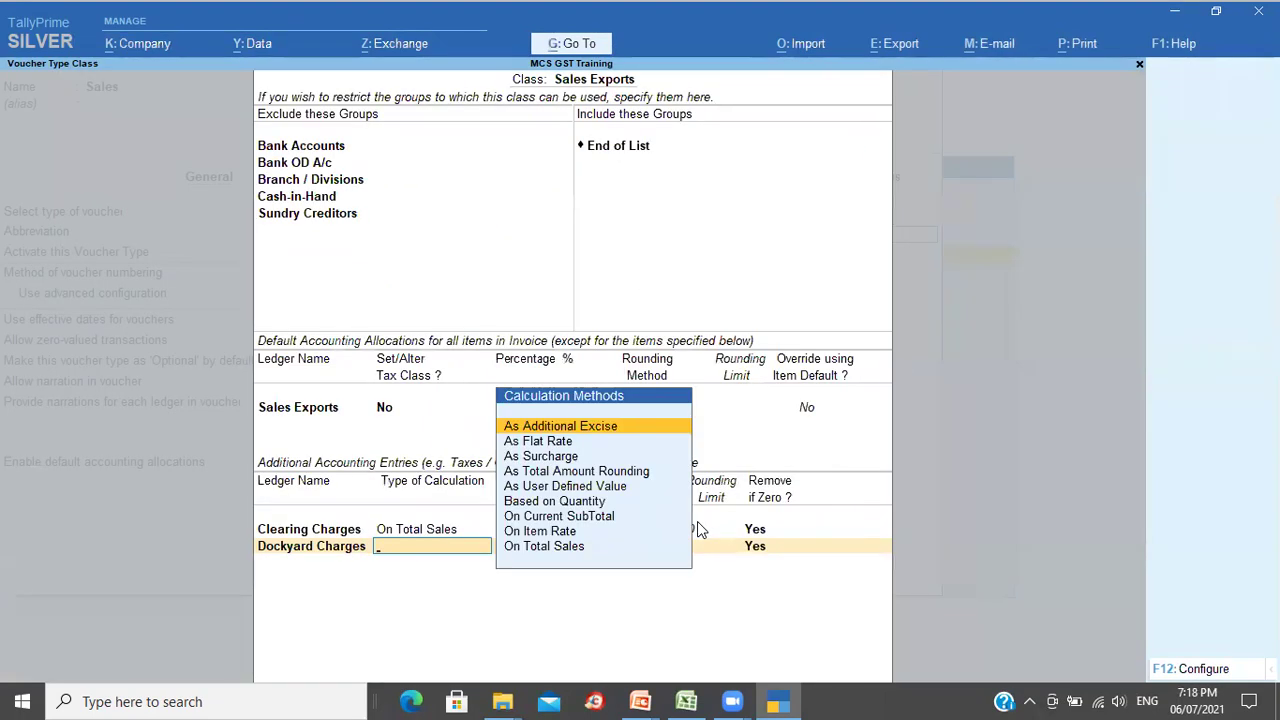
pyautogui.hotkey('alt', 'Tab')
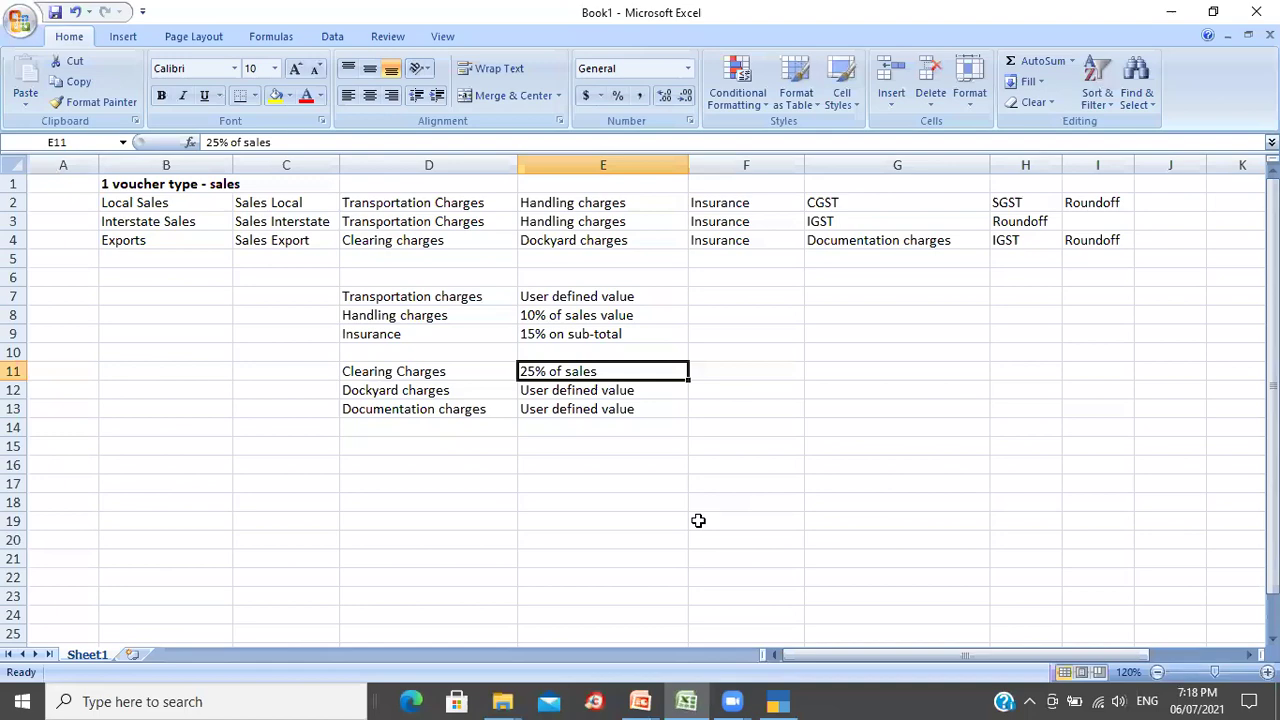
pyautogui.press('Down')
pyautogui.hotkey('alt', 'Tab')
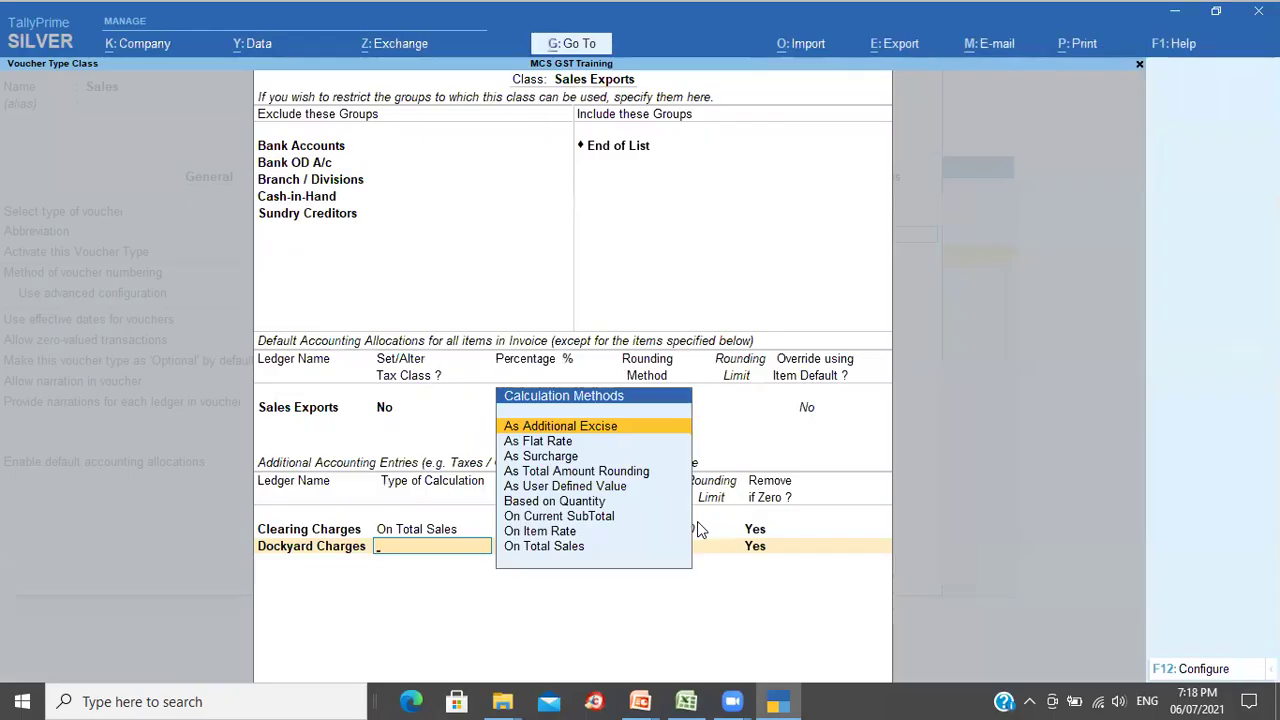
pyautogui.press('Down')
pyautogui.press('Down')
pyautogui.press('Down')
pyautogui.press('Down')
pyautogui.press('Return')
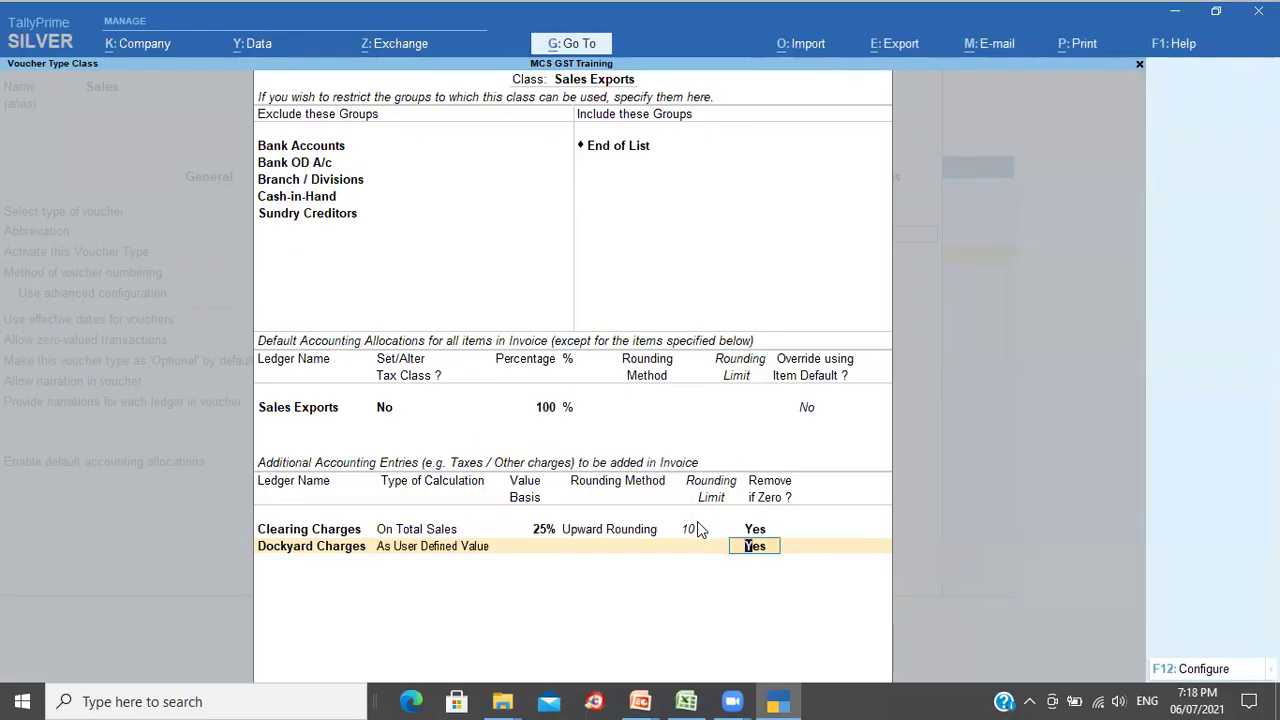
pyautogui.press('Return')
# Step: Switch to Excel and review the planned calculation basis for documentation charges and insurance
pyautogui.hotkey('alt', 'Tab')
pyautogui.press('Down')
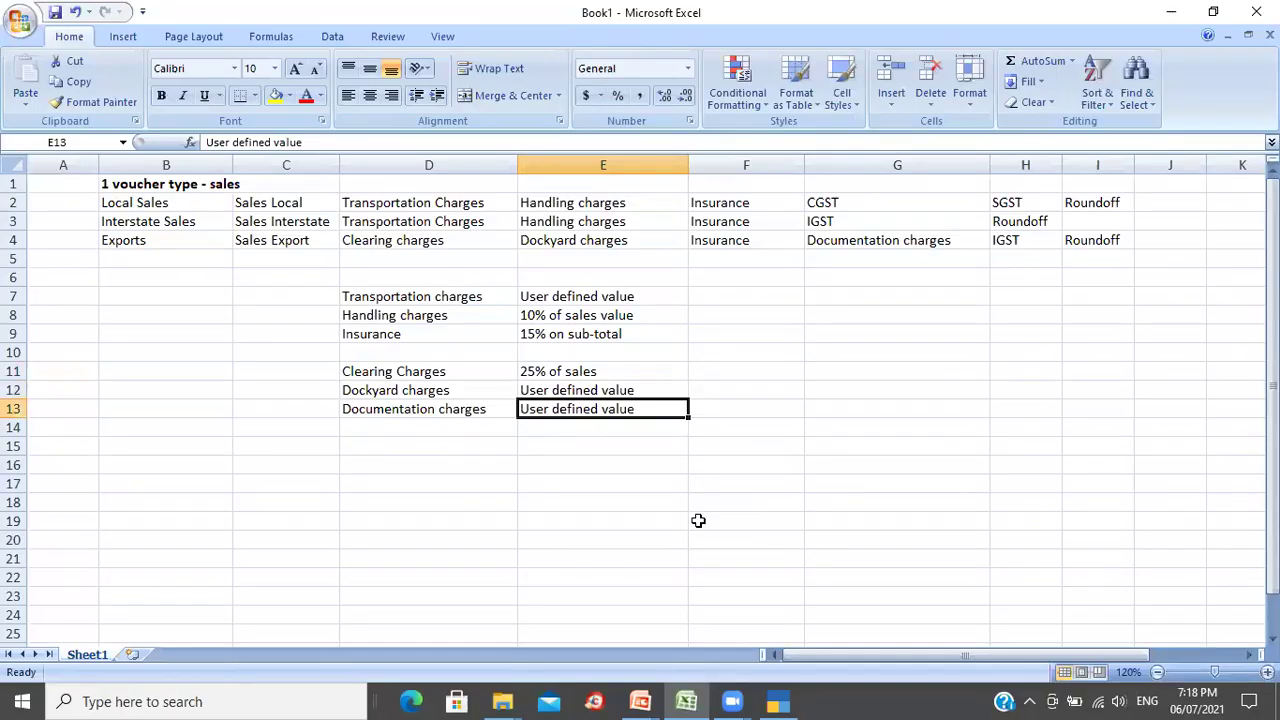
pyautogui.press('Left')
pyautogui.press('Right')
pyautogui.press('Down')
pyautogui.press('Down')
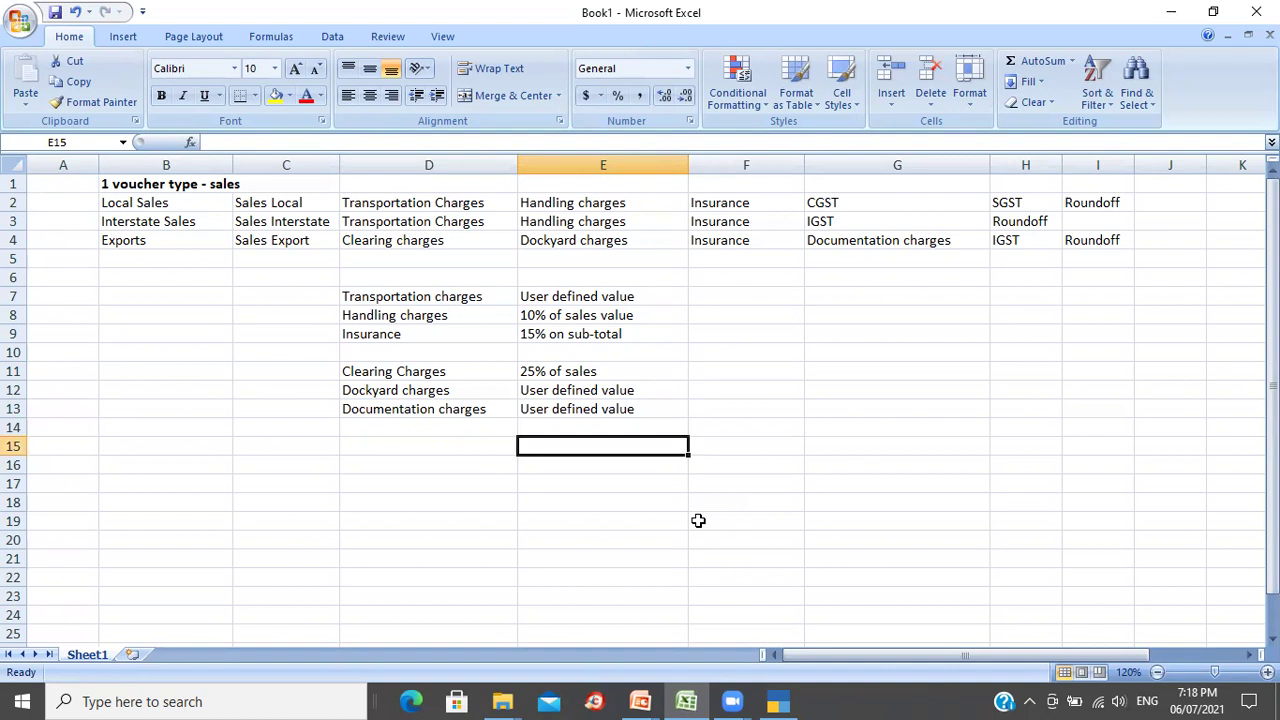
pyautogui.press('Up')
pyautogui.press('Up')
pyautogui.press('Up')
pyautogui.press('Up')
pyautogui.press('Up')
pyautogui.press('Up')
pyautogui.press('Up')
pyautogui.press('Up')
pyautogui.press('Down')
pyautogui.press('Down')
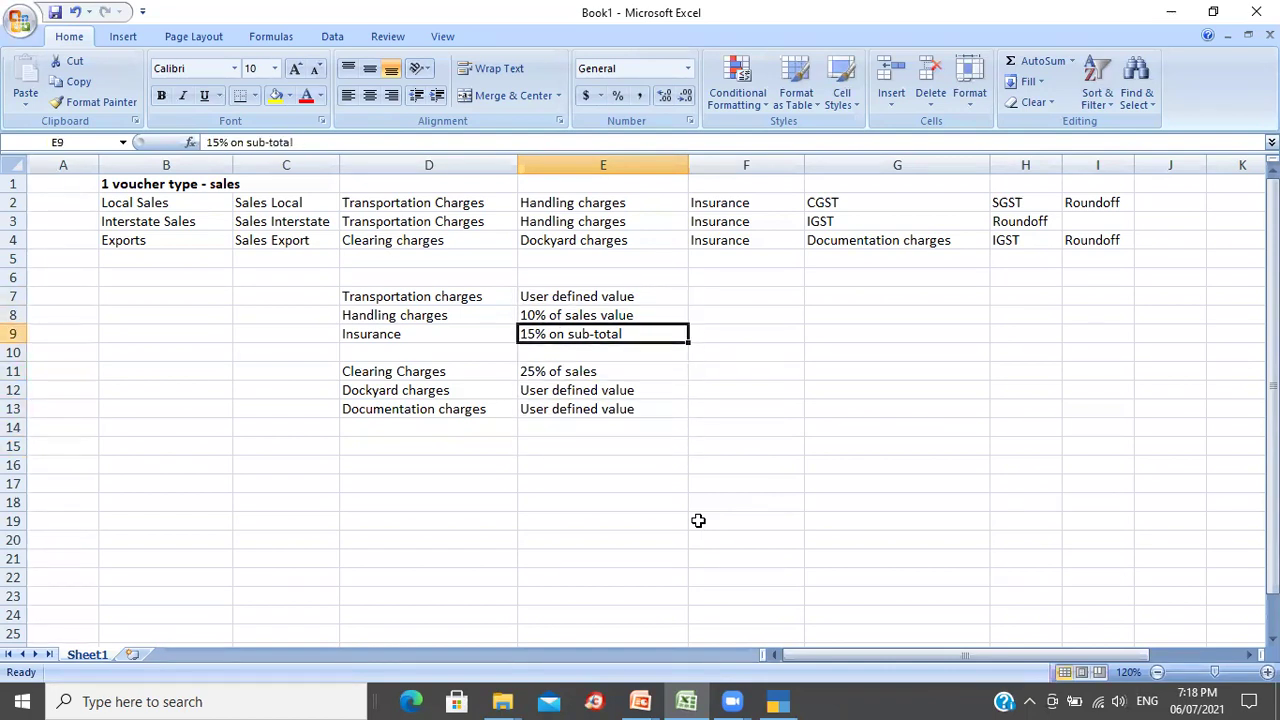
pyautogui.press('Right')
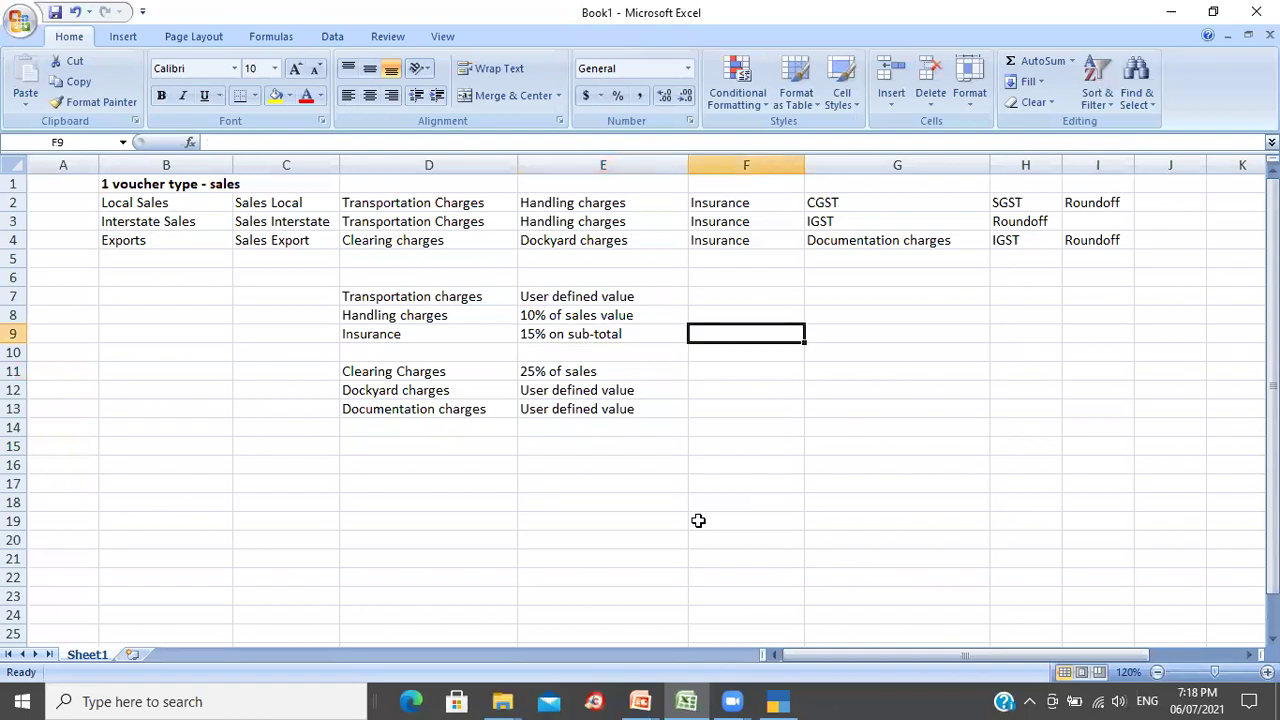
pyautogui.press('Down')
pyautogui.press('Down')
pyautogui.press('Down')
pyautogui.press('Down')
pyautogui.press('Left')
pyautogui.press('Left')
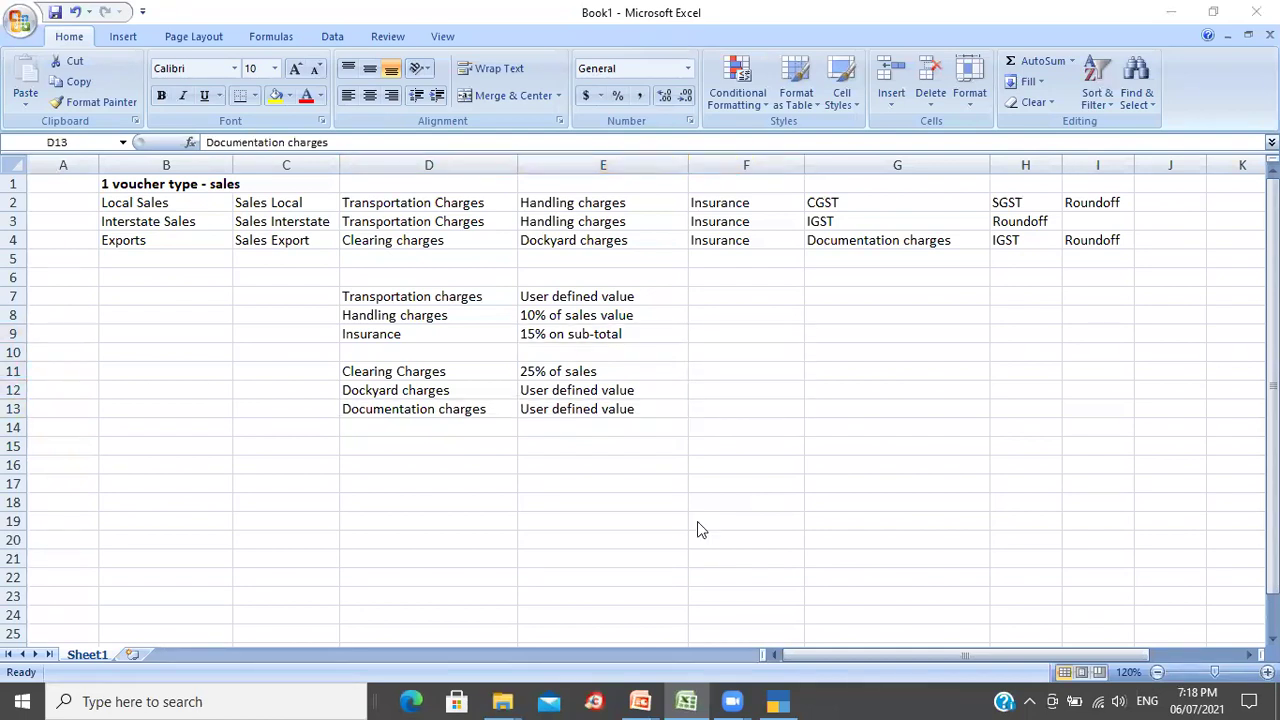
# Step: Switch to TallyPrime and start a Documentation Charges ledger under Direct Incomes with ledger type Not Applicable
pyautogui.hotkey('alt', 'Tab')
pyautogui.write('Doc')
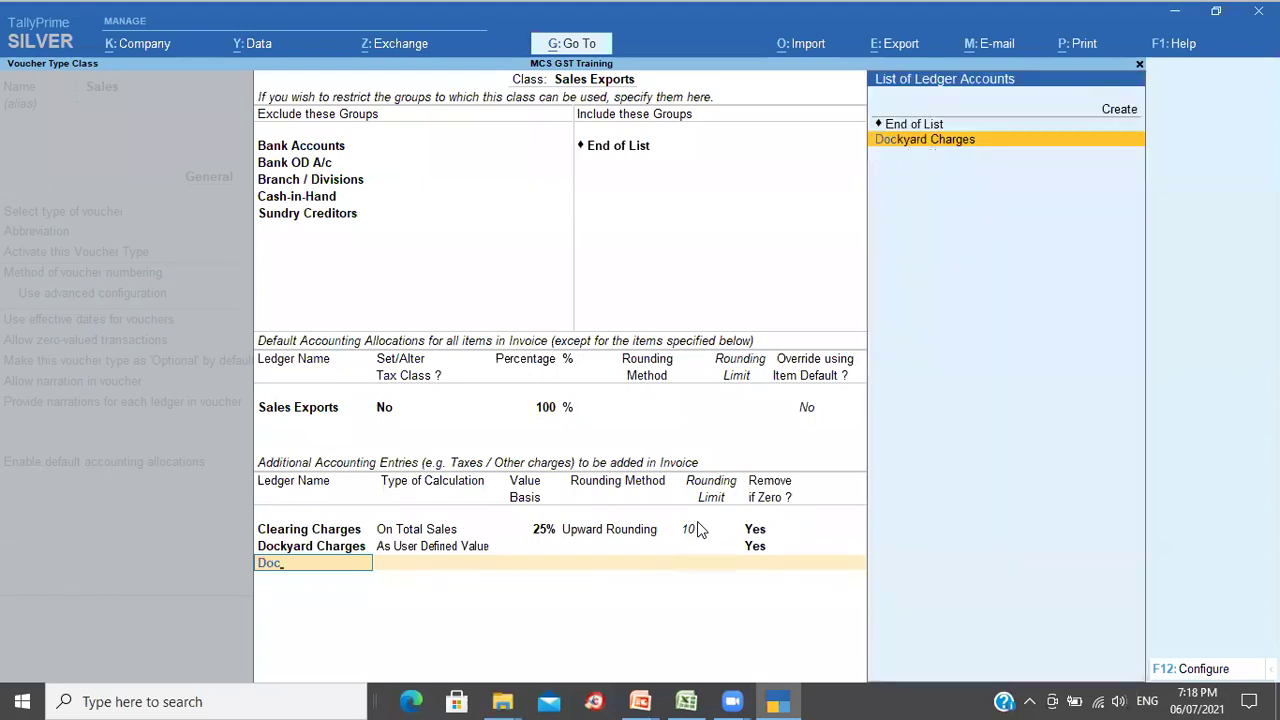
pyautogui.hotkey('alt', 'c')
pyautogui.write('D')
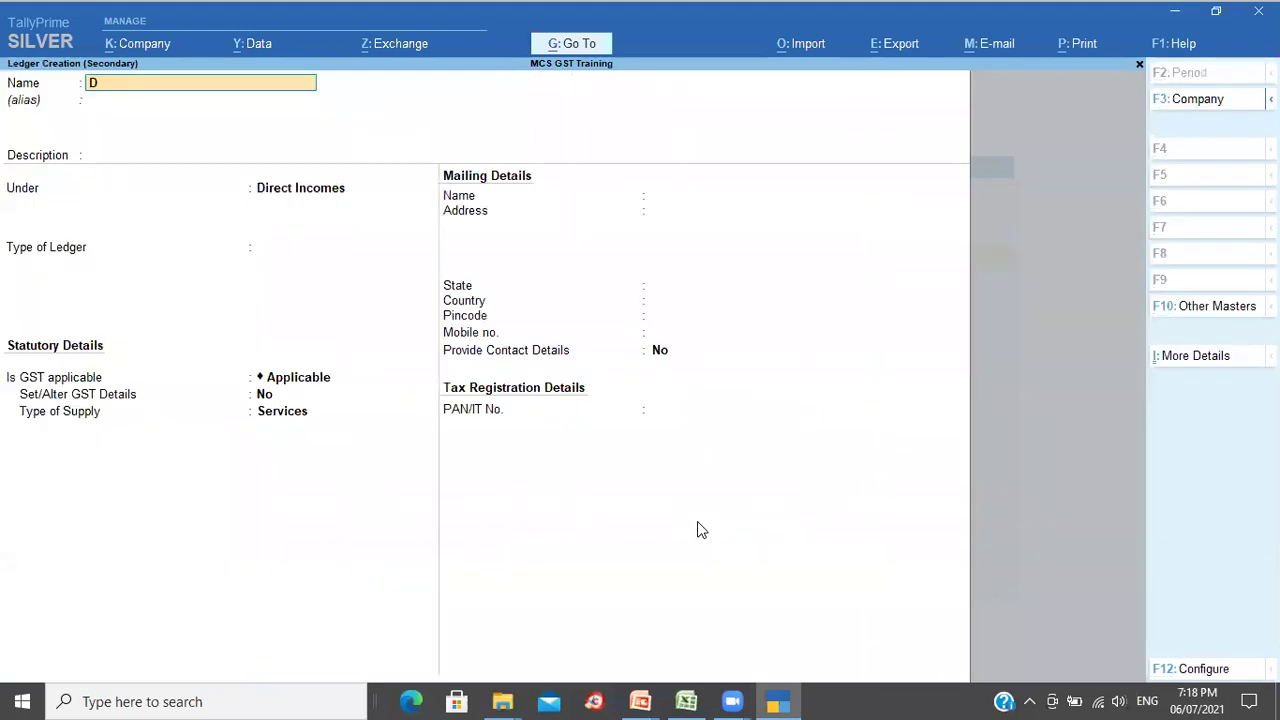
pyautogui.write('ocumentation Charge')
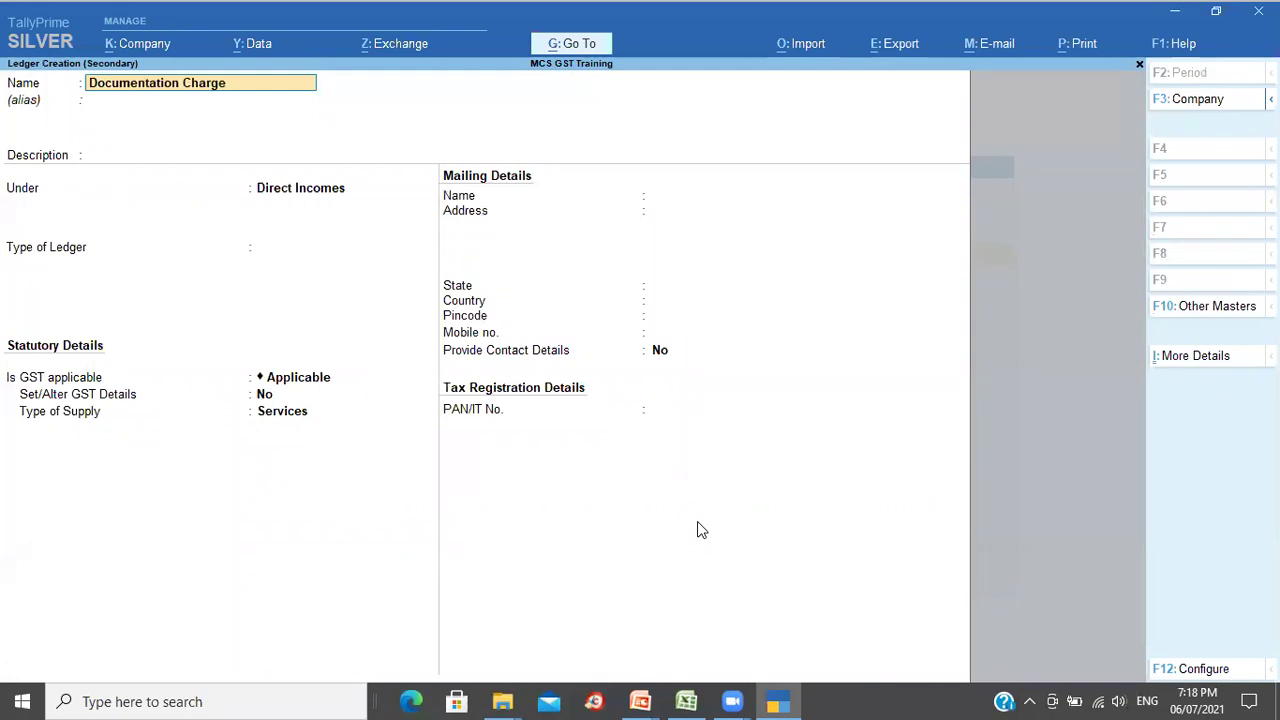
pyautogui.write('s')
pyautogui.press('Return')
pyautogui.press('Return')
pyautogui.press('Return')
pyautogui.press('Return')
pyautogui.press('Return')
pyautogui.press('Return')
pyautogui.press('Return')
# Step: Set the Documentation Charges GST details to HSN/SAC 98343, nature of transaction Not Applicable, Taxable, with 18% Integrated Tax
pyautogui.press('BackSpace')
pyautogui.write('y')
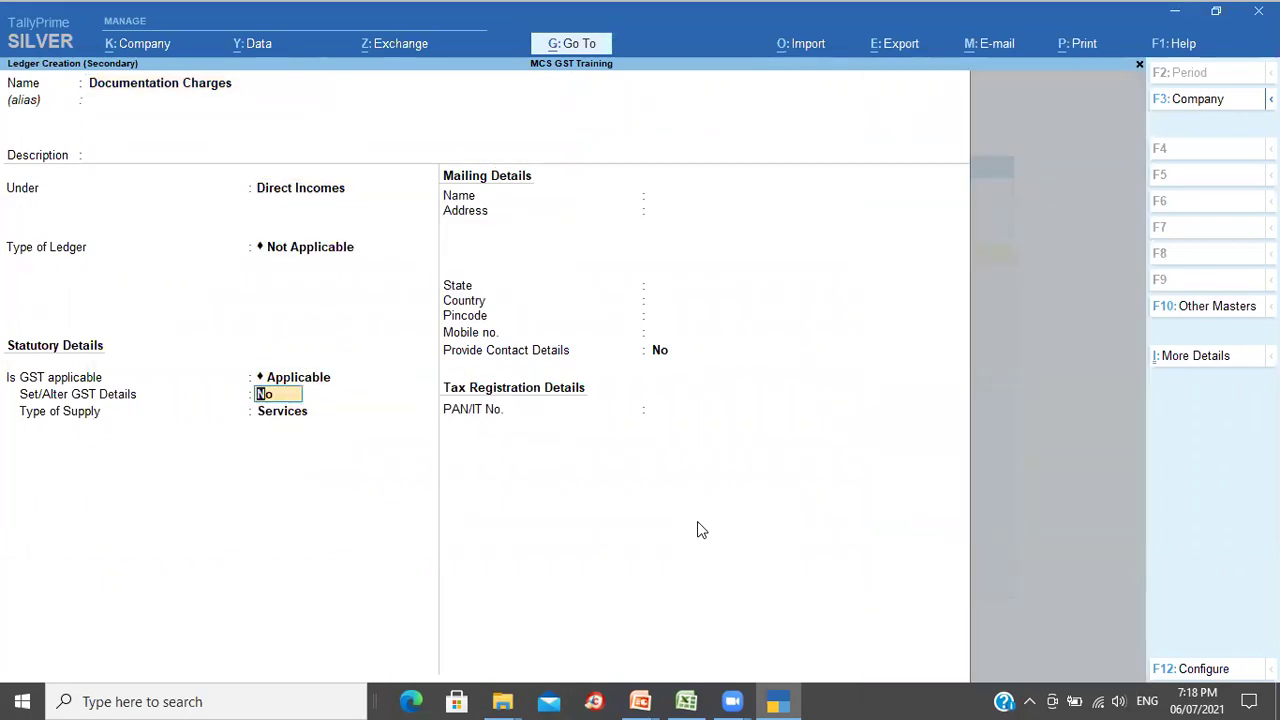
pyautogui.press('Return')
pyautogui.press('Return')
pyautogui.write('98343')
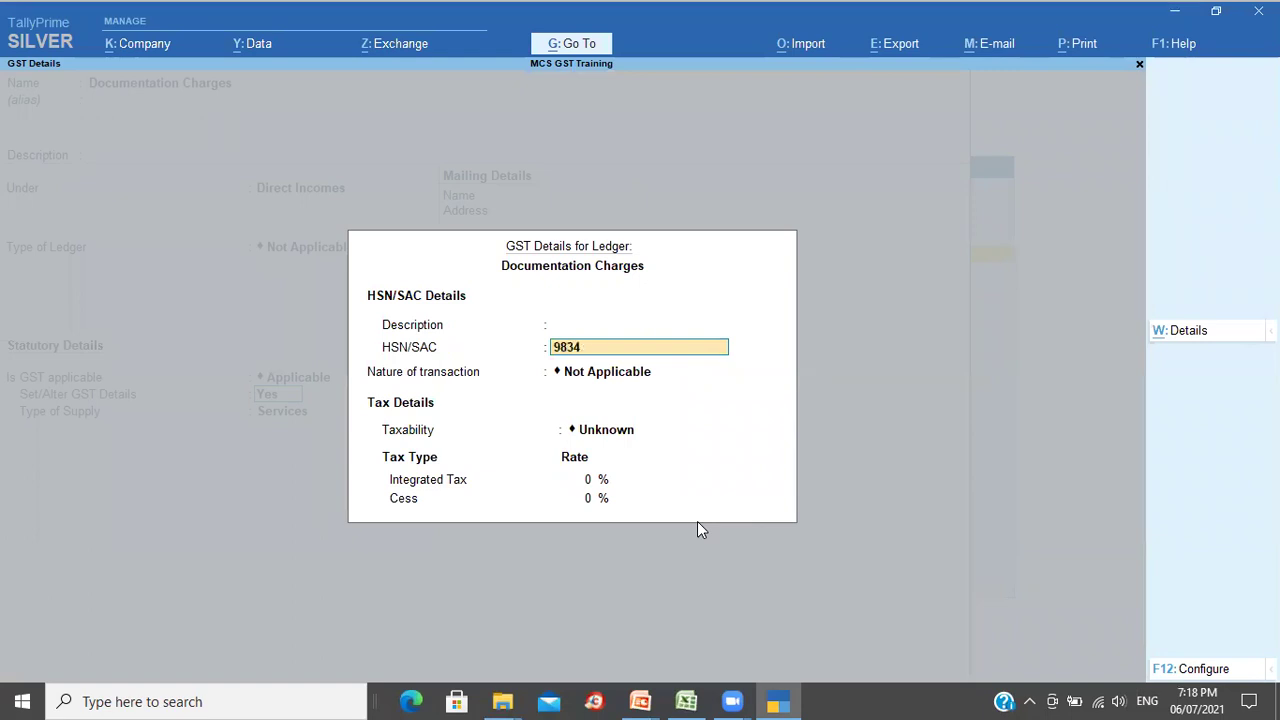
pyautogui.press('Return')
pyautogui.press('Return')
pyautogui.write('t')
pyautogui.press('Return')
pyautogui.write('18')
pyautogui.press('Return')
pyautogui.press('Return')
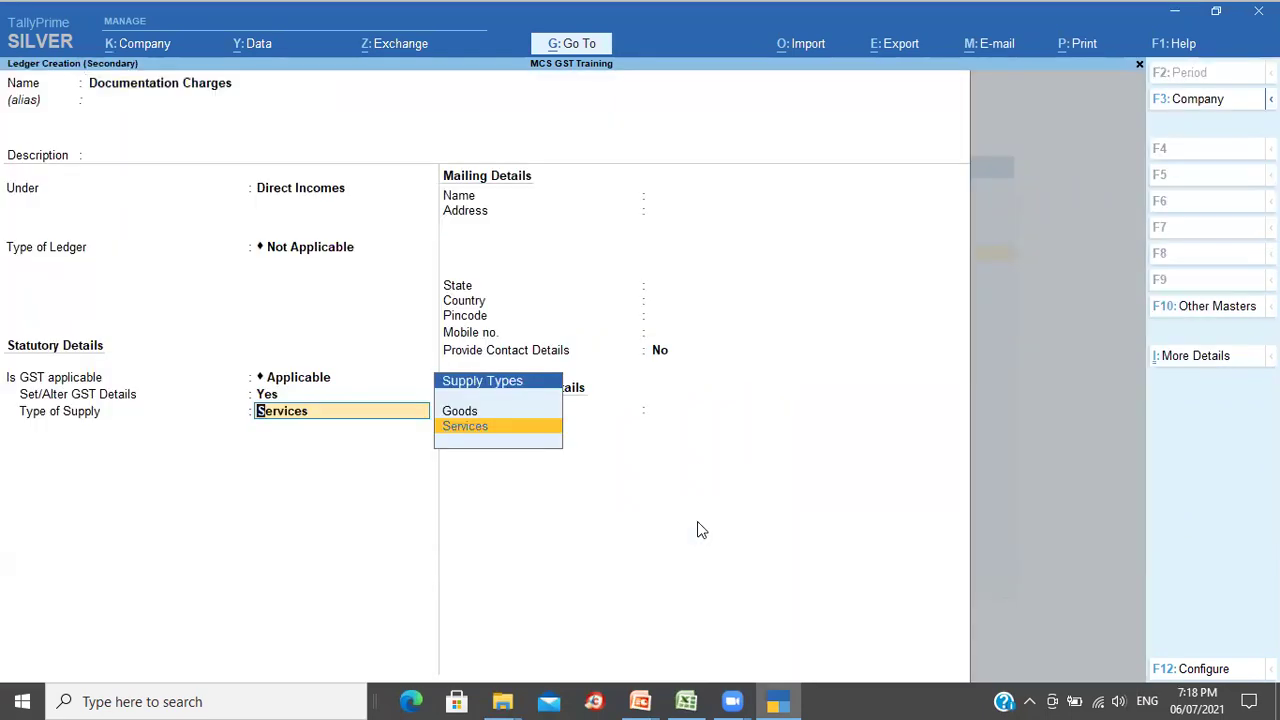
# Step: Save Documentation Charges with supply type Services and set its calculation to As User Defined Value, keeping Remove if Zero as Yes
pyautogui.press('Return')
pyautogui.press('Return')
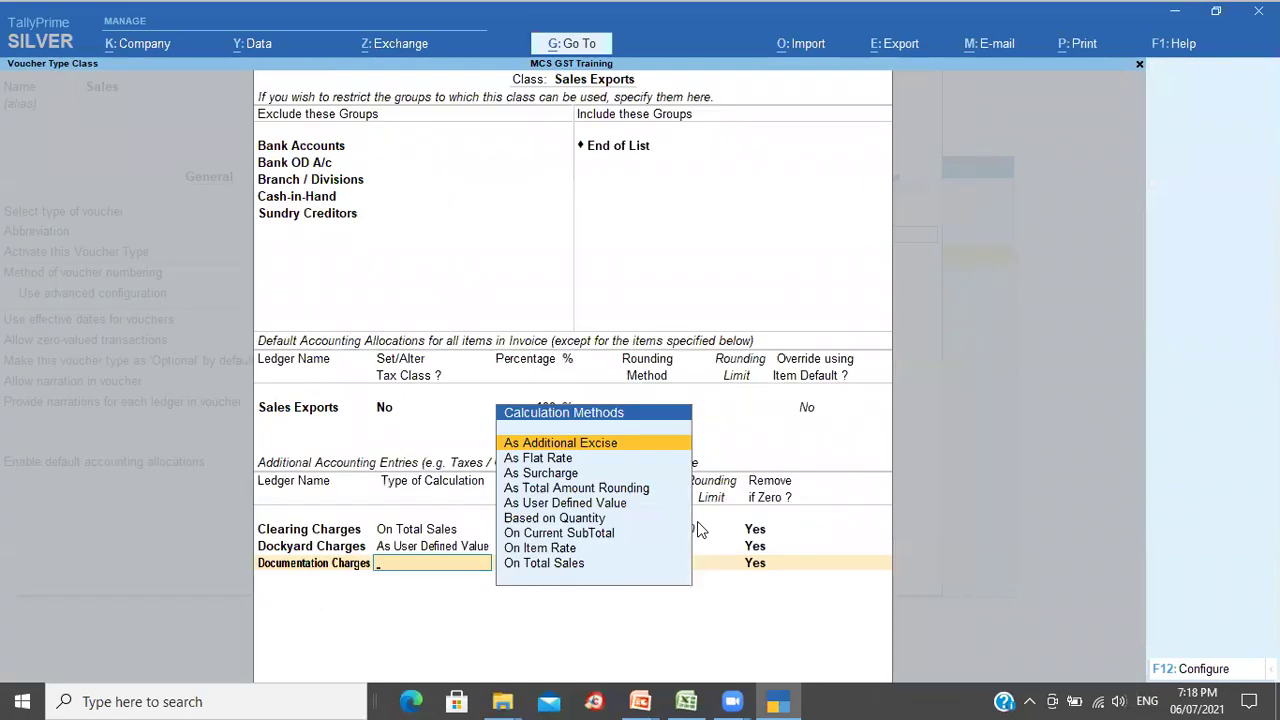
pyautogui.write('user')
pyautogui.press('Return')
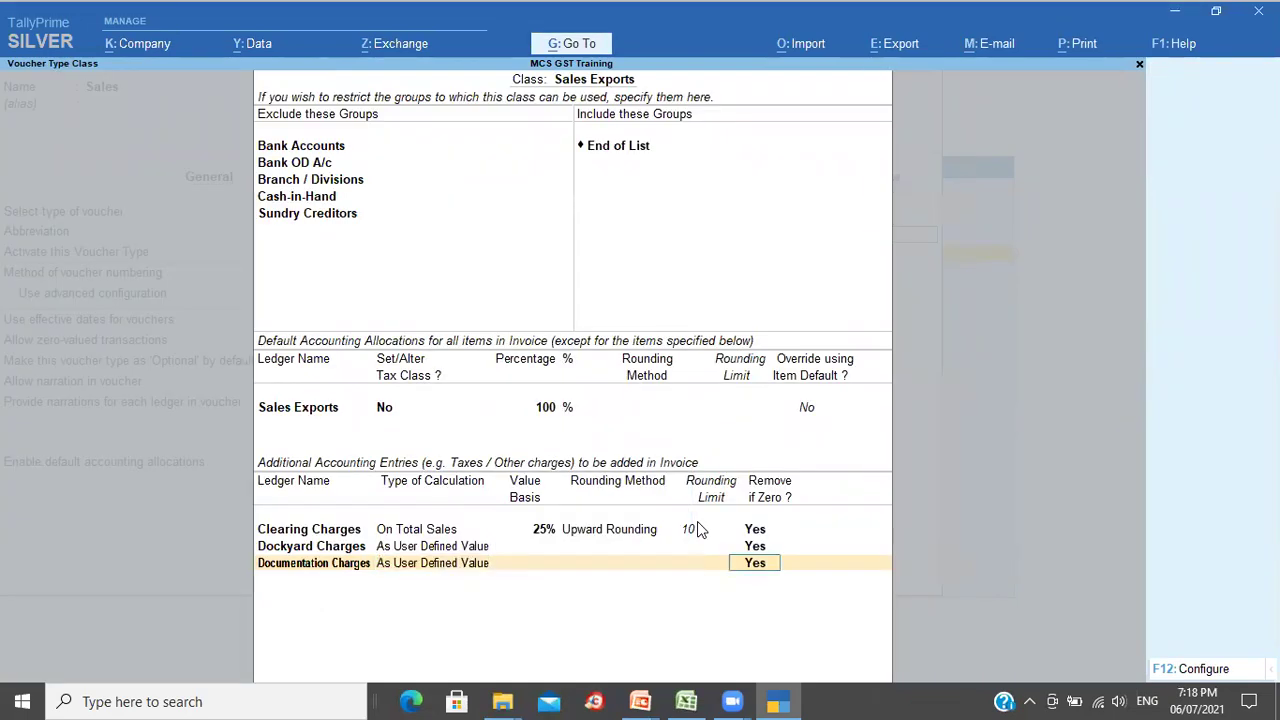
pyautogui.press('Return')
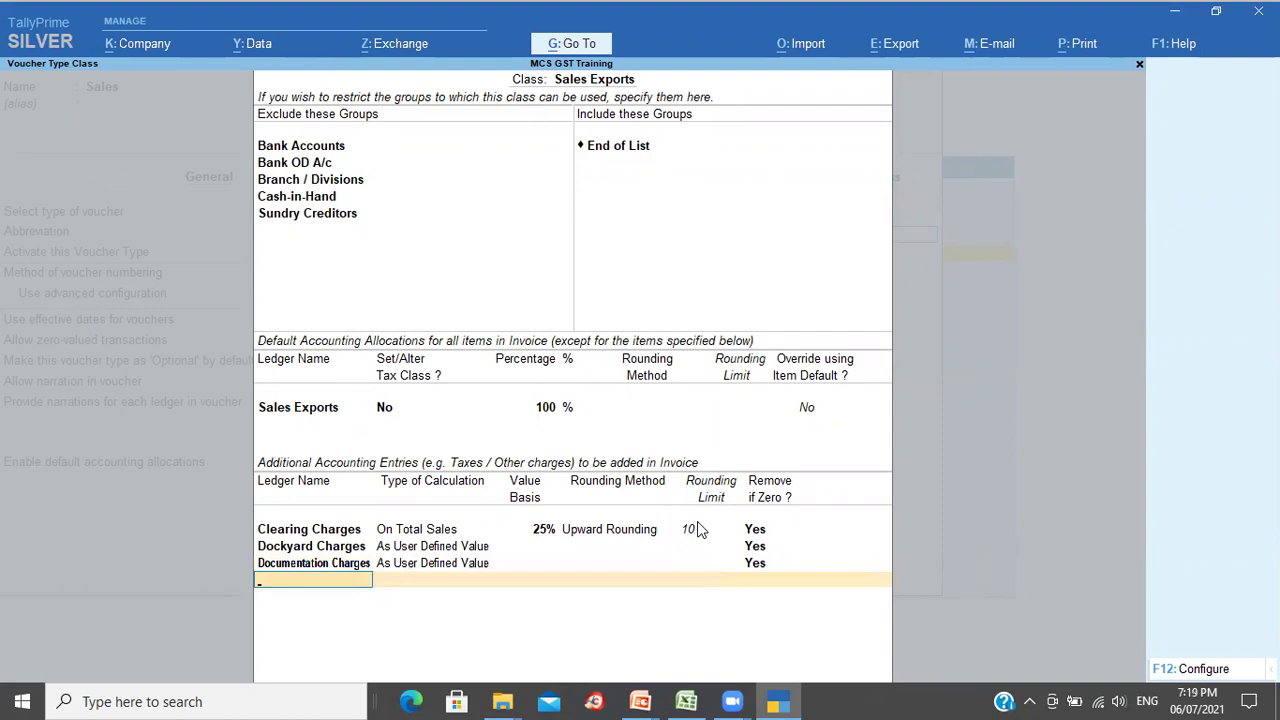
# Step: Add Insurance on Sales as an additional accounting entry calculated On Total Sales with a value basis of 15%
pyautogui.write('Ins')
pyautogui.press('Return')
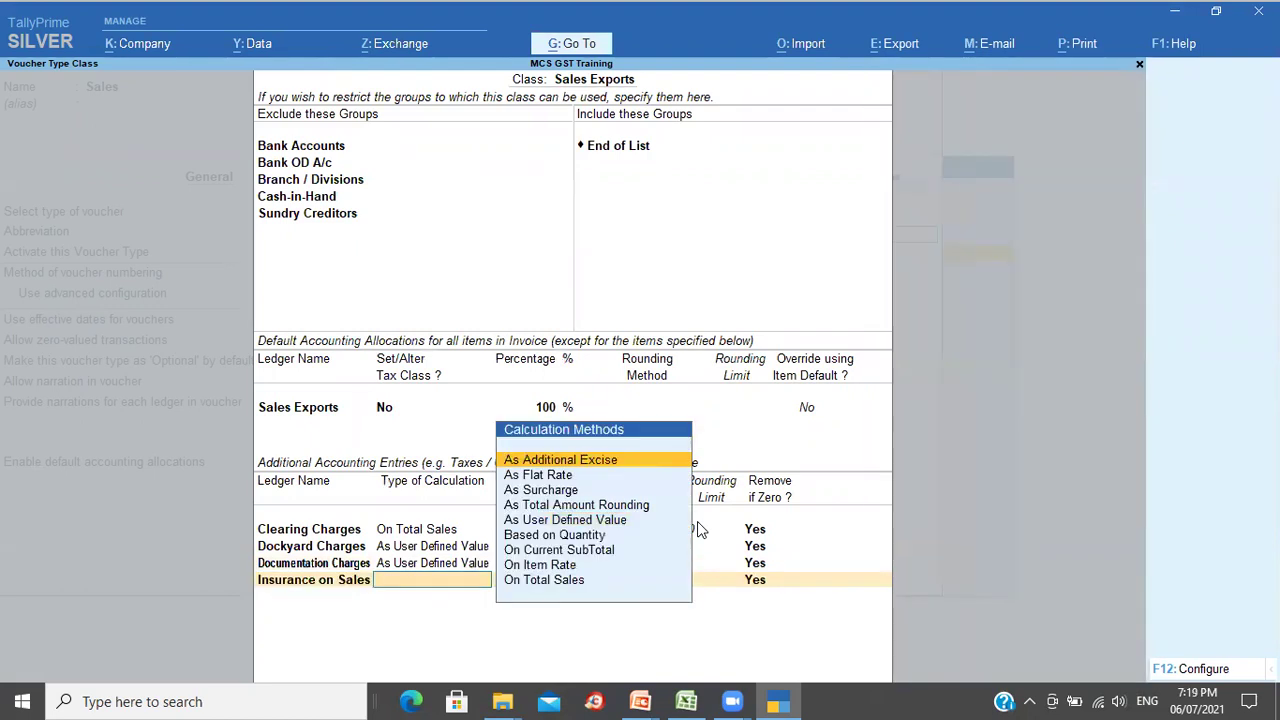
pyautogui.write('On')
pyautogui.press('Down')
pyautogui.press('Down')
pyautogui.press('Down')
pyautogui.press('Return')
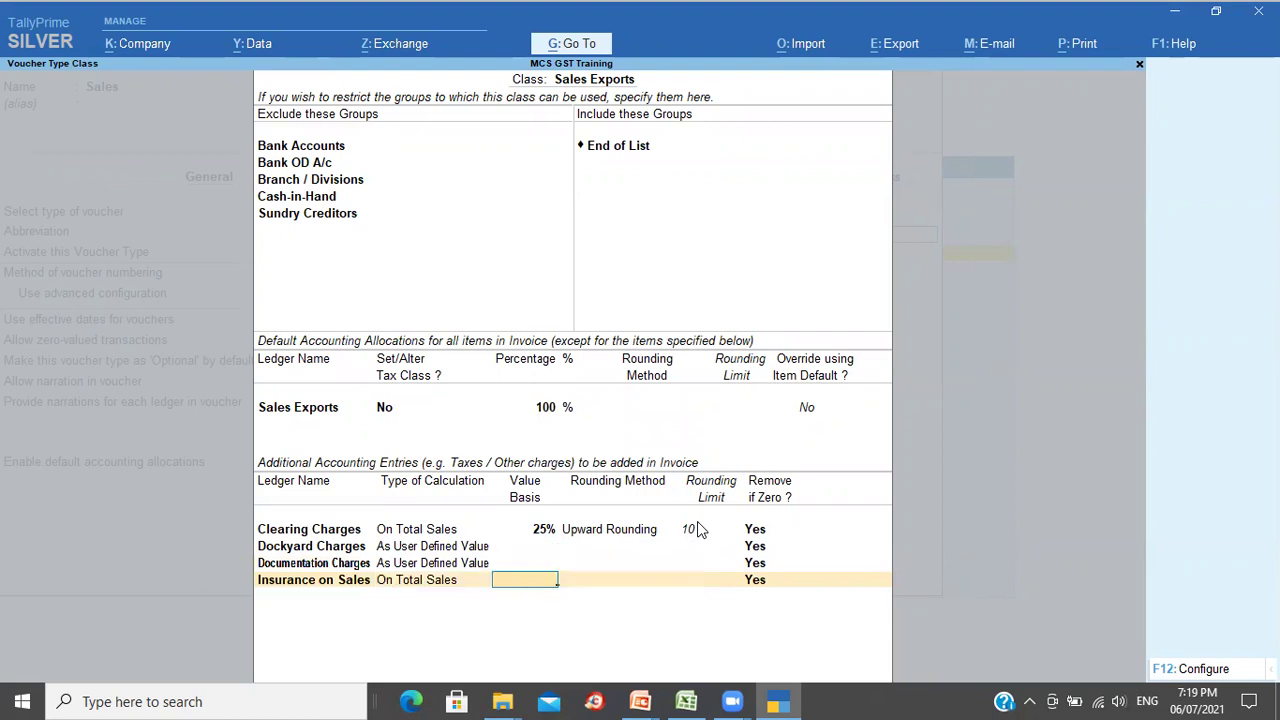
pyautogui.write('15%')
pyautogui.press('Return')
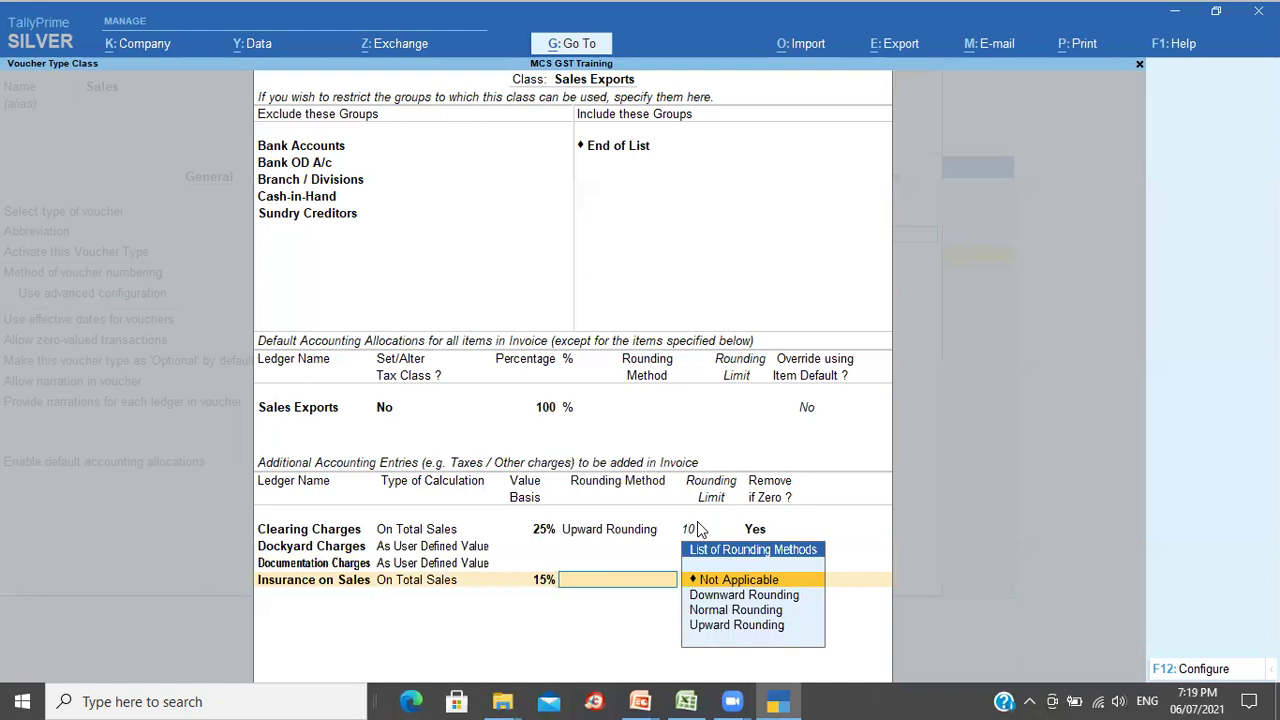
# Step: Keep Insurance on Sales rounding as Not Applicable and add Output IGST as an additional entry with Remove if Zero set to Yes
pyautogui.press('Return')
pyautogui.press('Return')
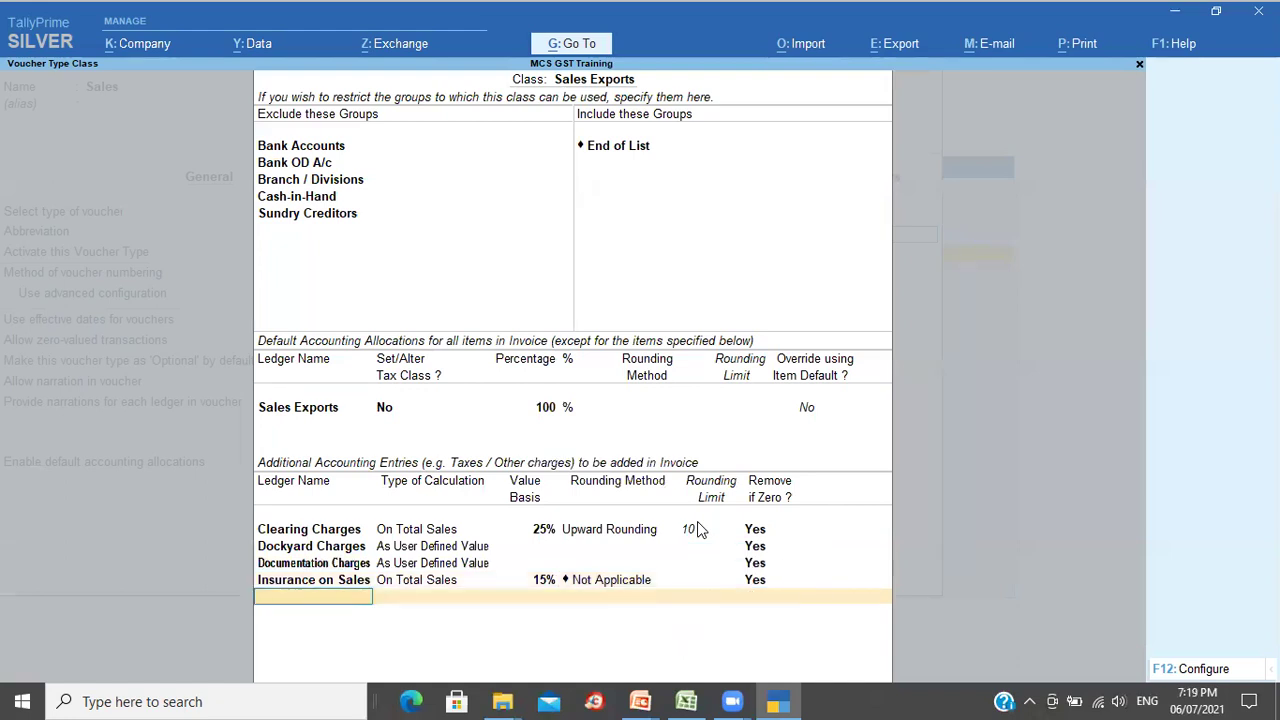
pyautogui.write('Out')
pyautogui.press('Down')
pyautogui.press('Down')
pyautogui.press('Down')
pyautogui.press('Return')
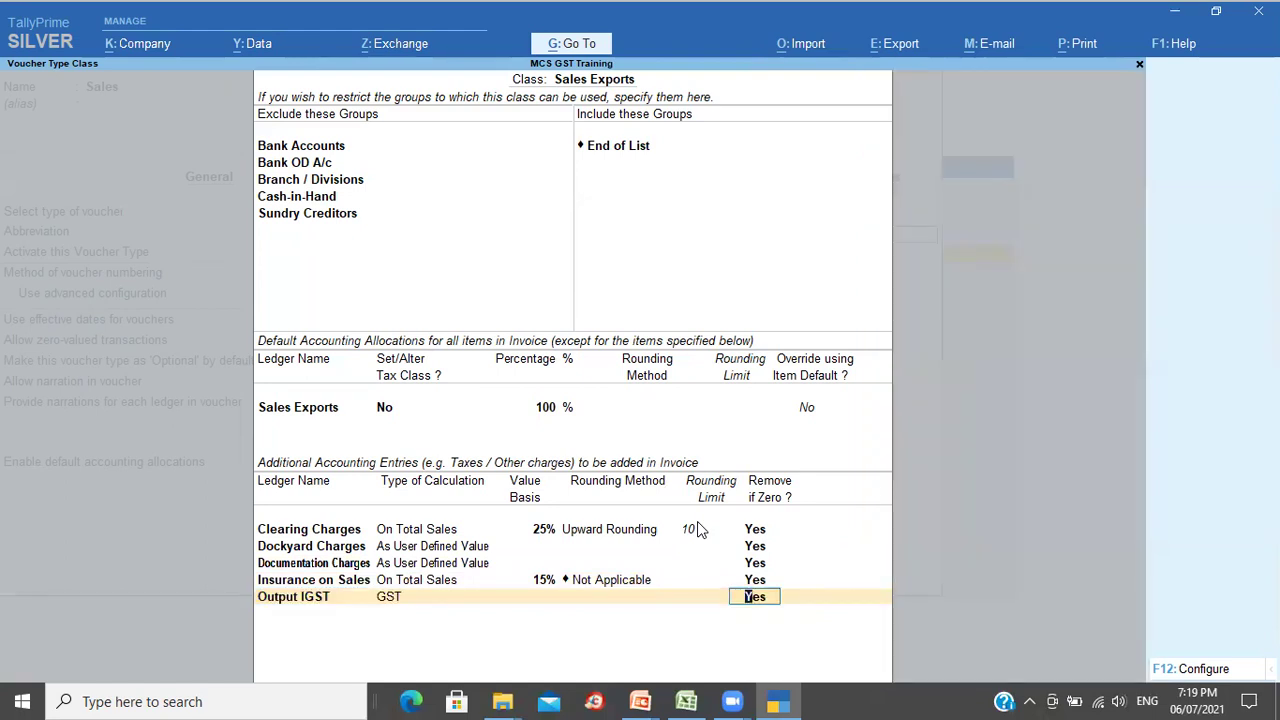
pyautogui.press('Return')
# Step: Add Roundoff as an additional entry calculated As Total Amount Rounding, using Upward Rounding with a limit of 100 and Remove if Zero Yes
pyautogui.write('Ro')
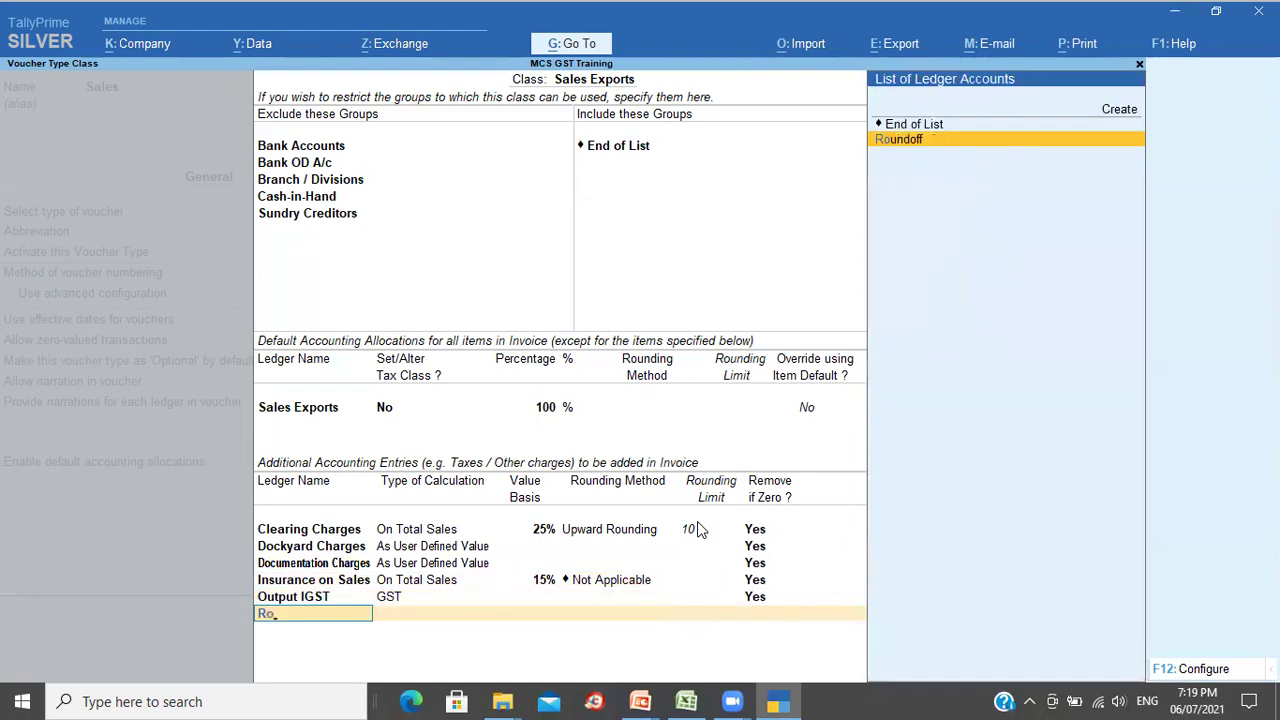
pyautogui.press('Return')
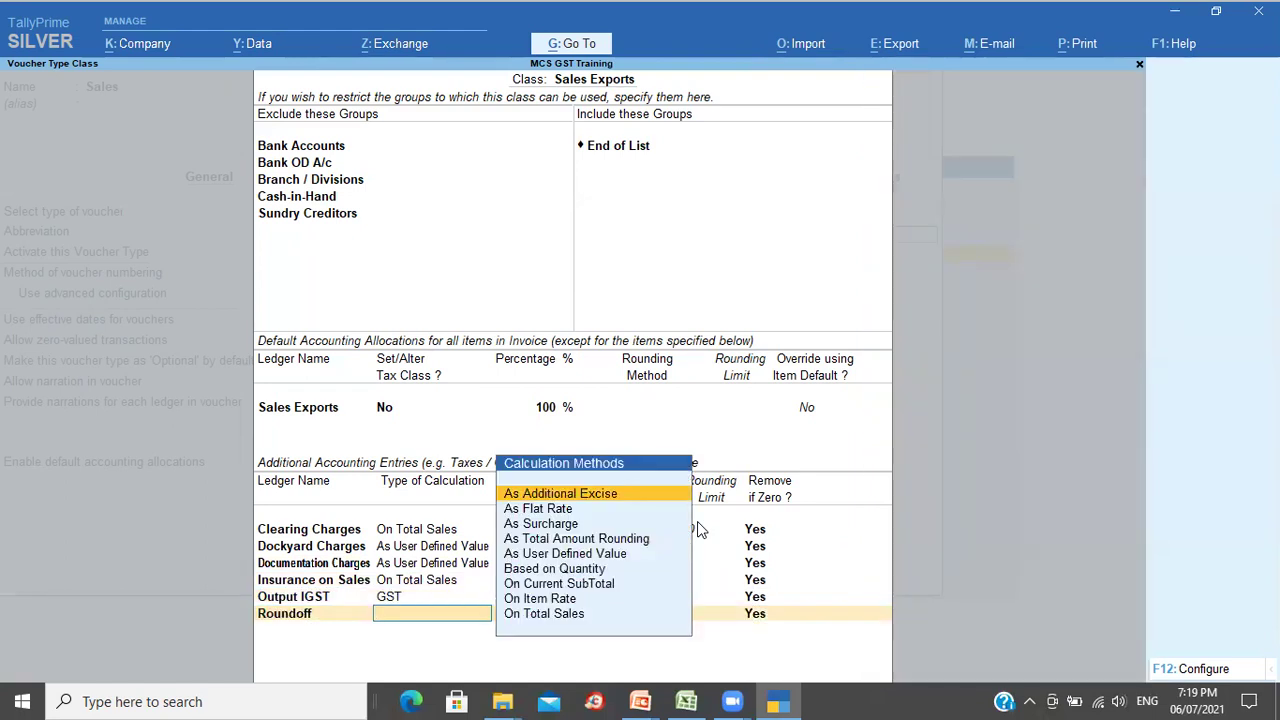
pyautogui.press('Down')
pyautogui.press('Down')
pyautogui.press('Down')
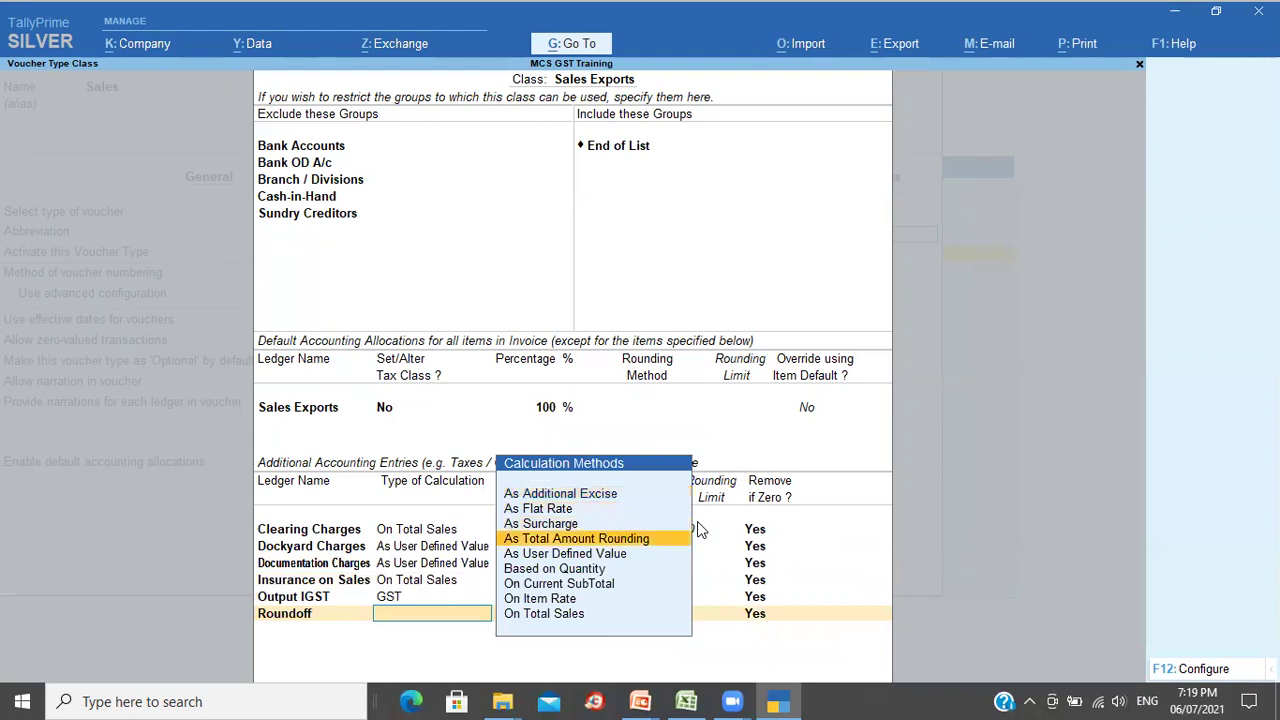
pyautogui.press('Return')
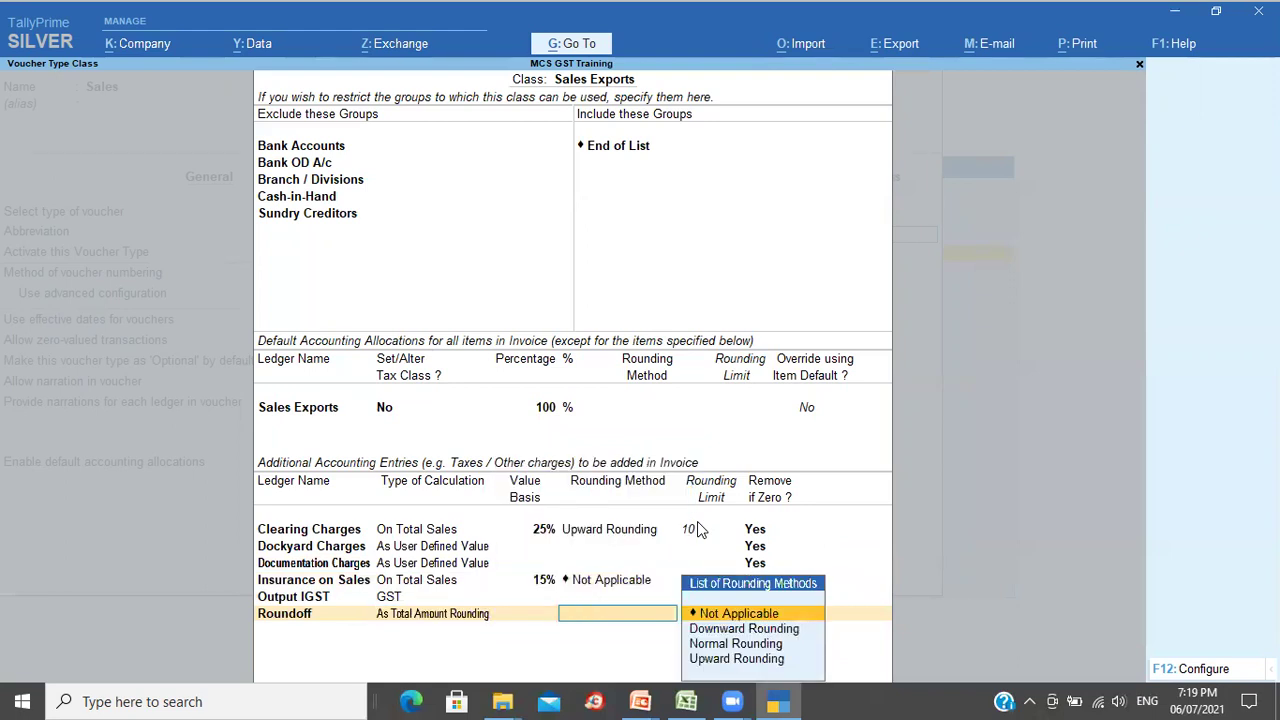
pyautogui.press('Down')
pyautogui.press('Down')
pyautogui.press('Down')
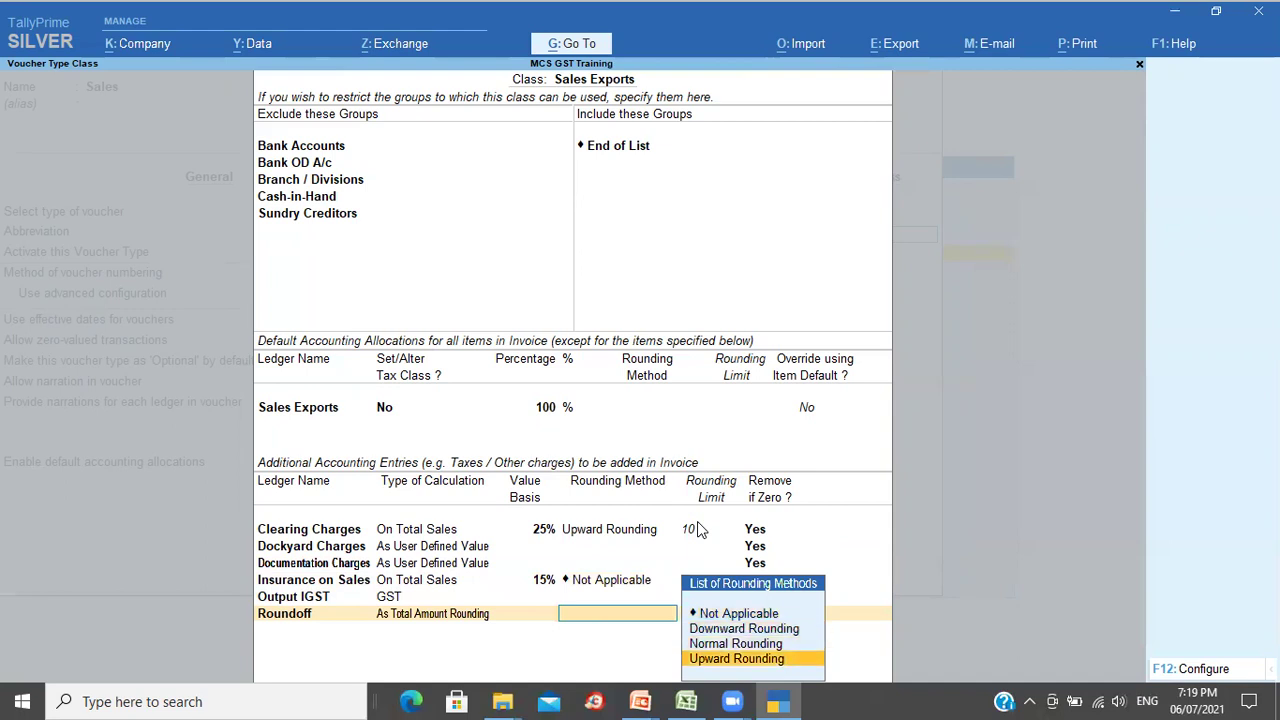
pyautogui.press('Return')
pyautogui.write('100')
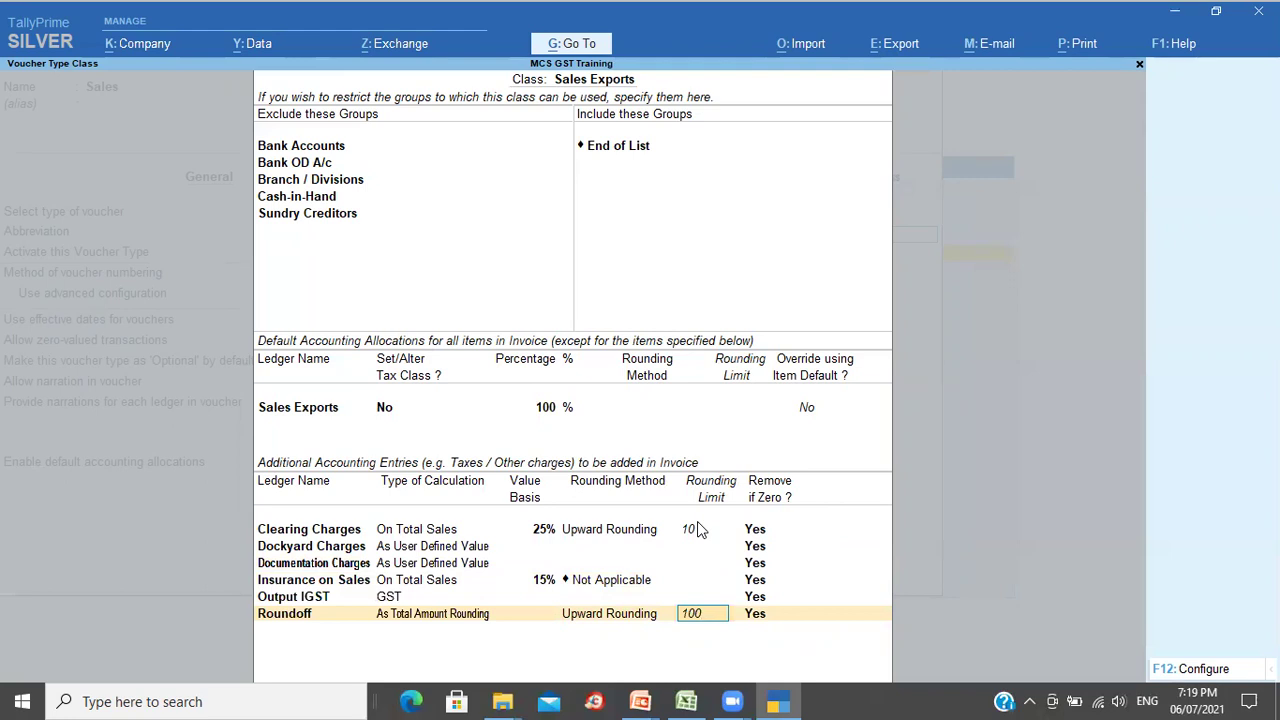
pyautogui.press('Return')
pyautogui.press('Return')
# Step: Finish the Sales Exports class, save the Sales voucher type and return to the Gateway of Tally
pyautogui.press('Return')
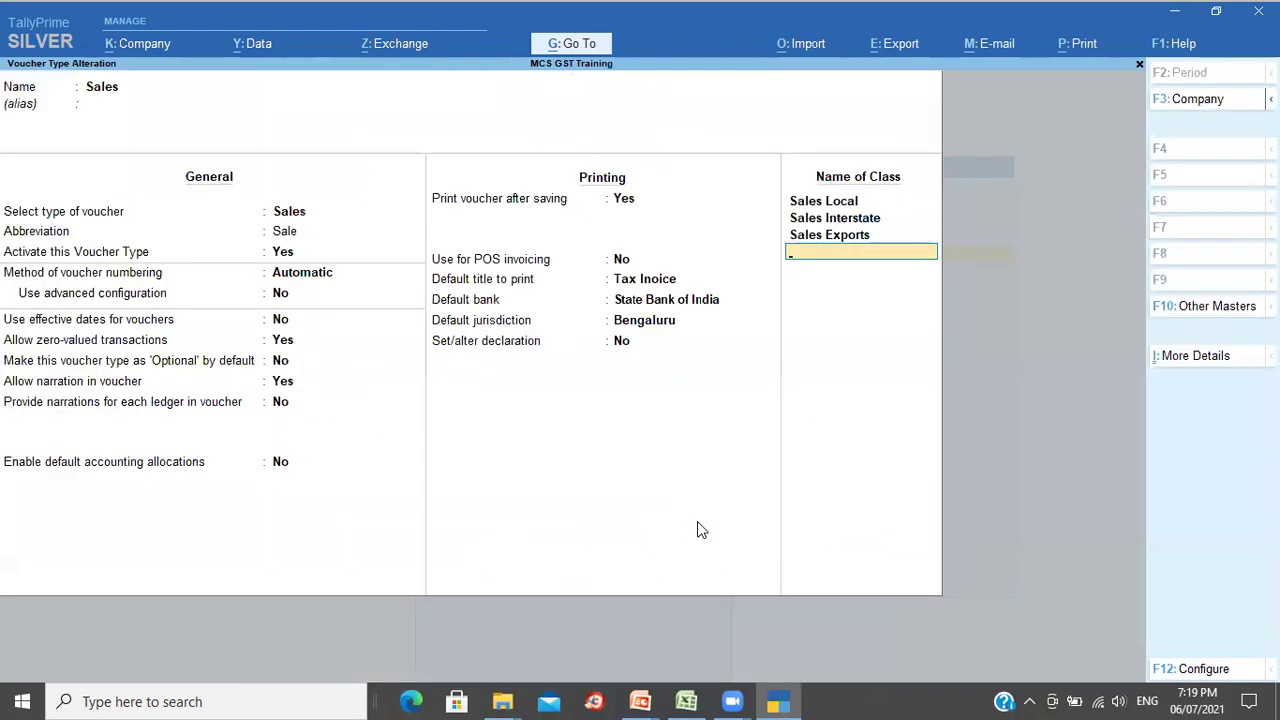
pyautogui.press('Return')
pyautogui.press('Return')
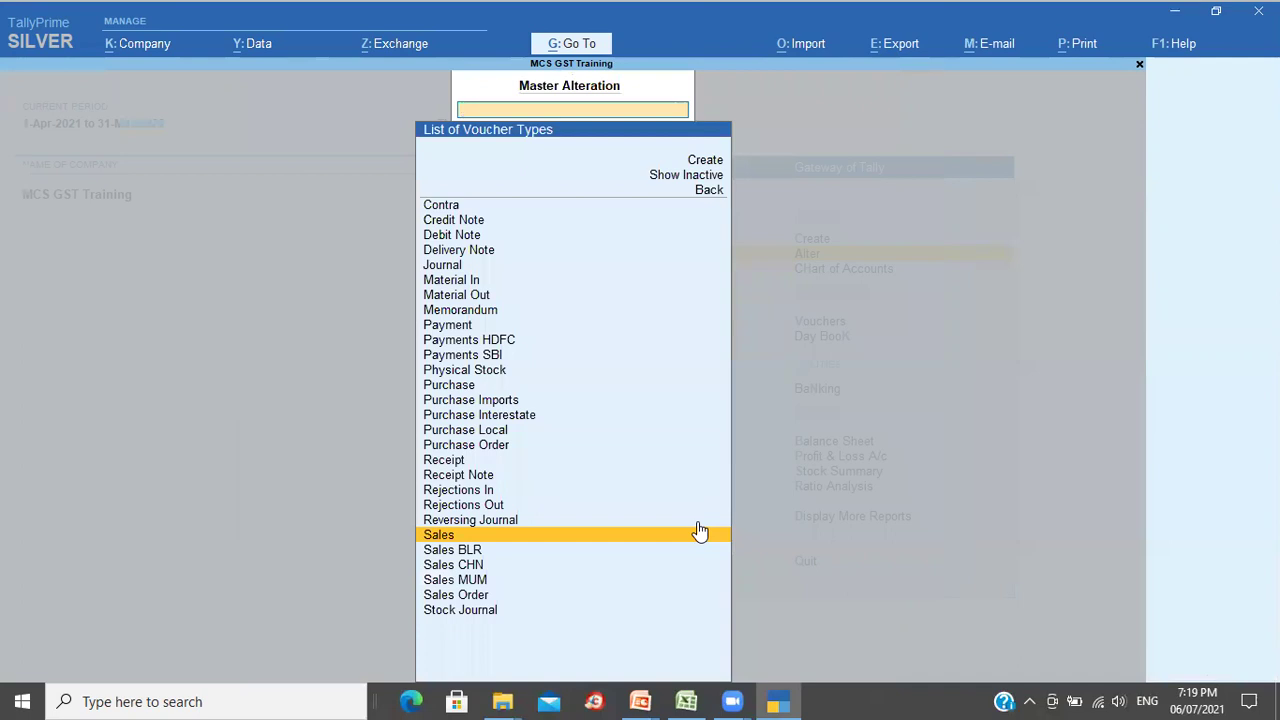
pyautogui.press('Escape')
pyautogui.press('Escape')
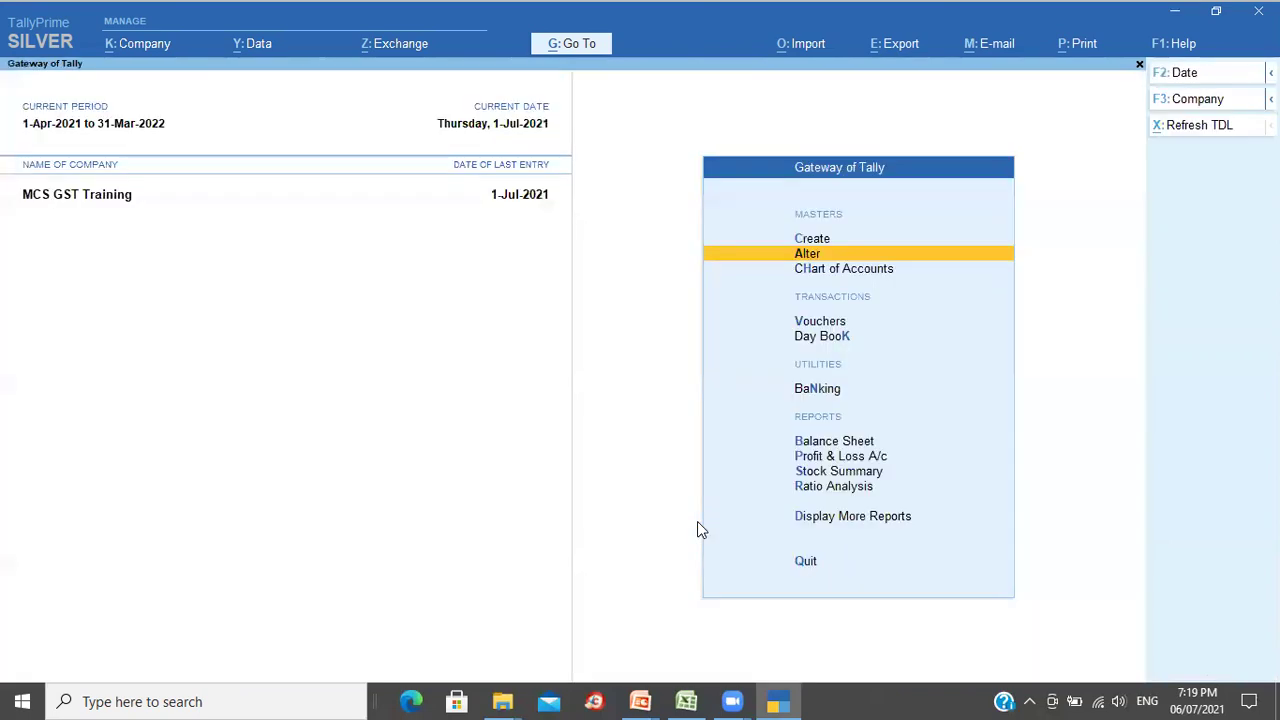
# Step: Open voucher entry and start a voucher of type Sales
pyautogui.press('Down')
pyautogui.press('Down')
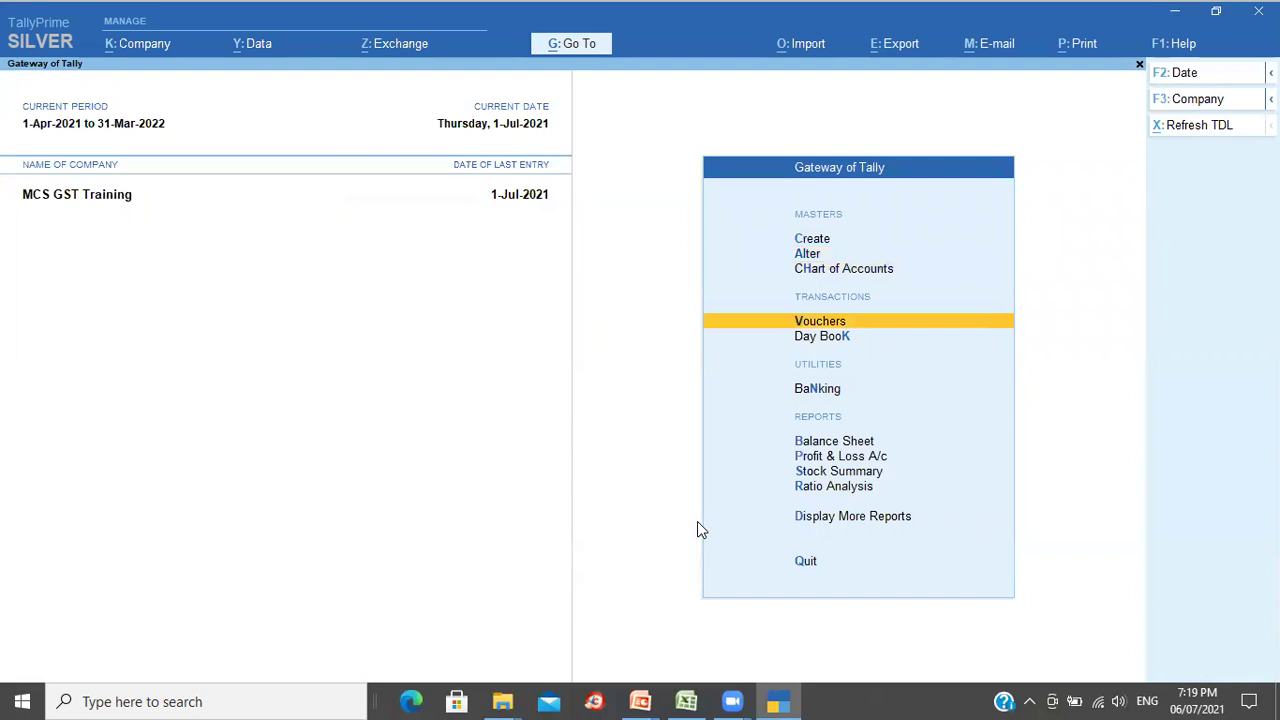
pyautogui.press('Return')
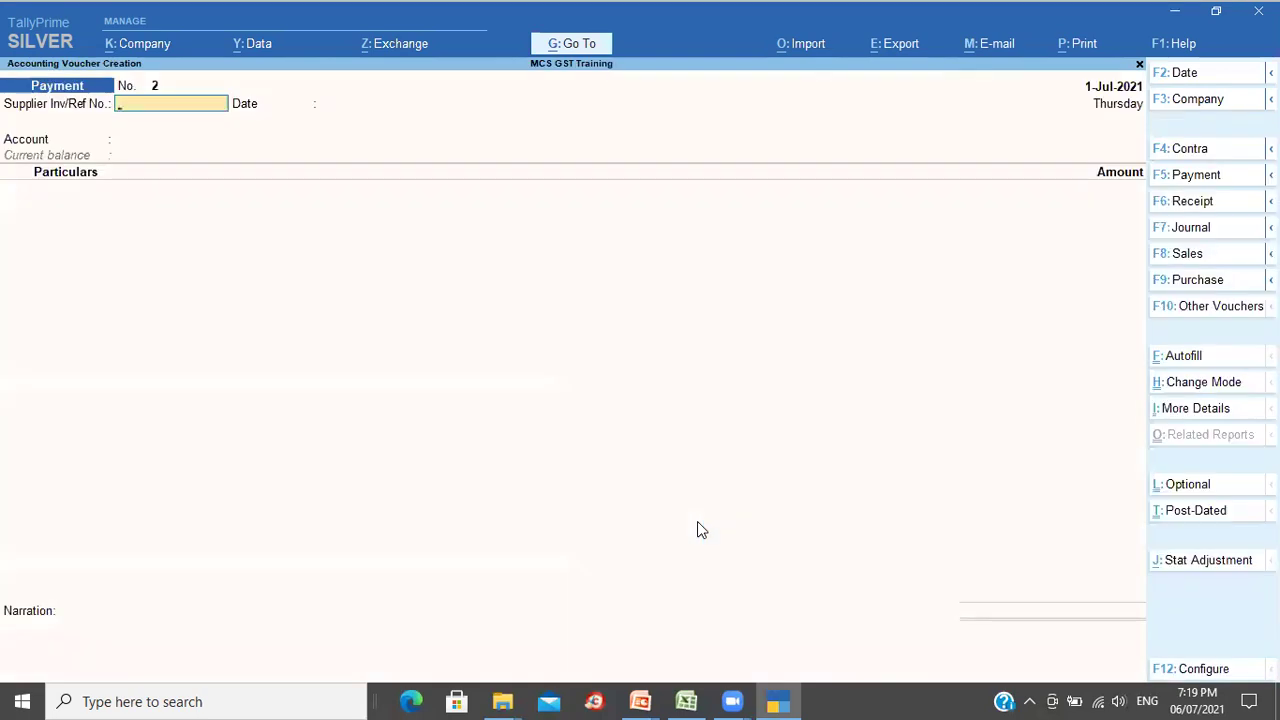
pyautogui.click(1207, 253)
pyautogui.press('Down')
pyautogui.press('Down')
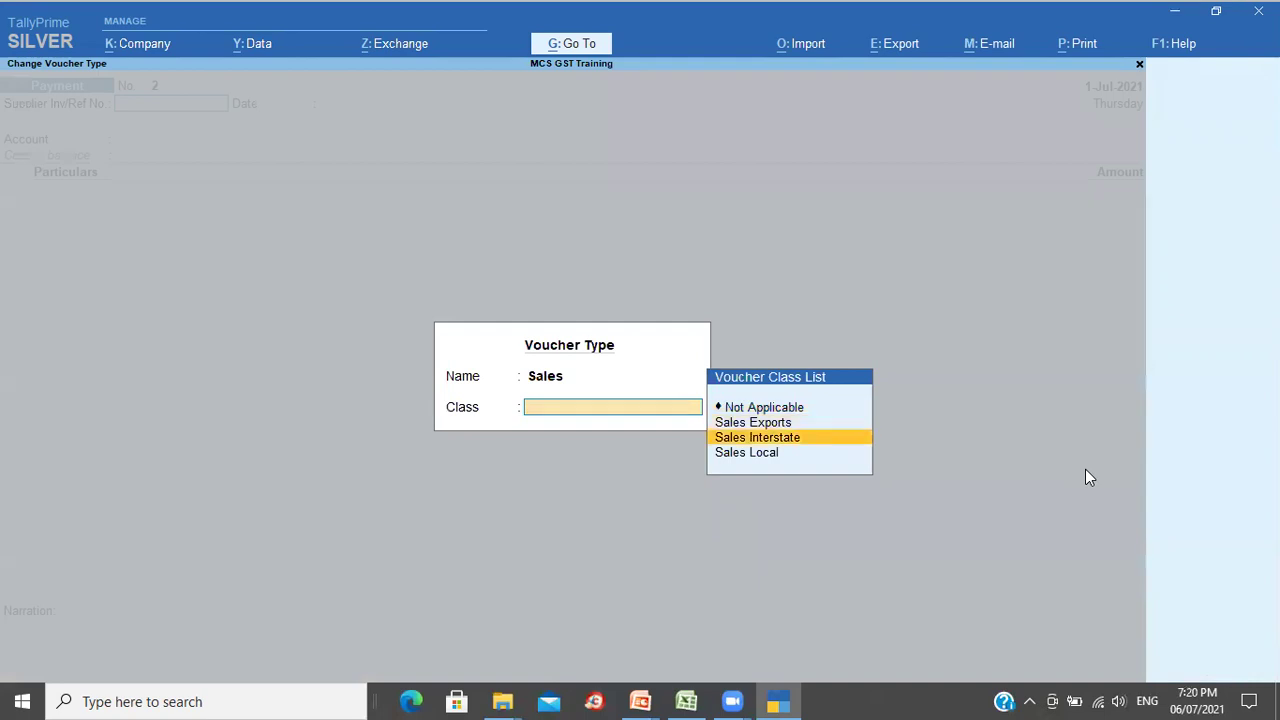
pyautogui.press('BackSpace')
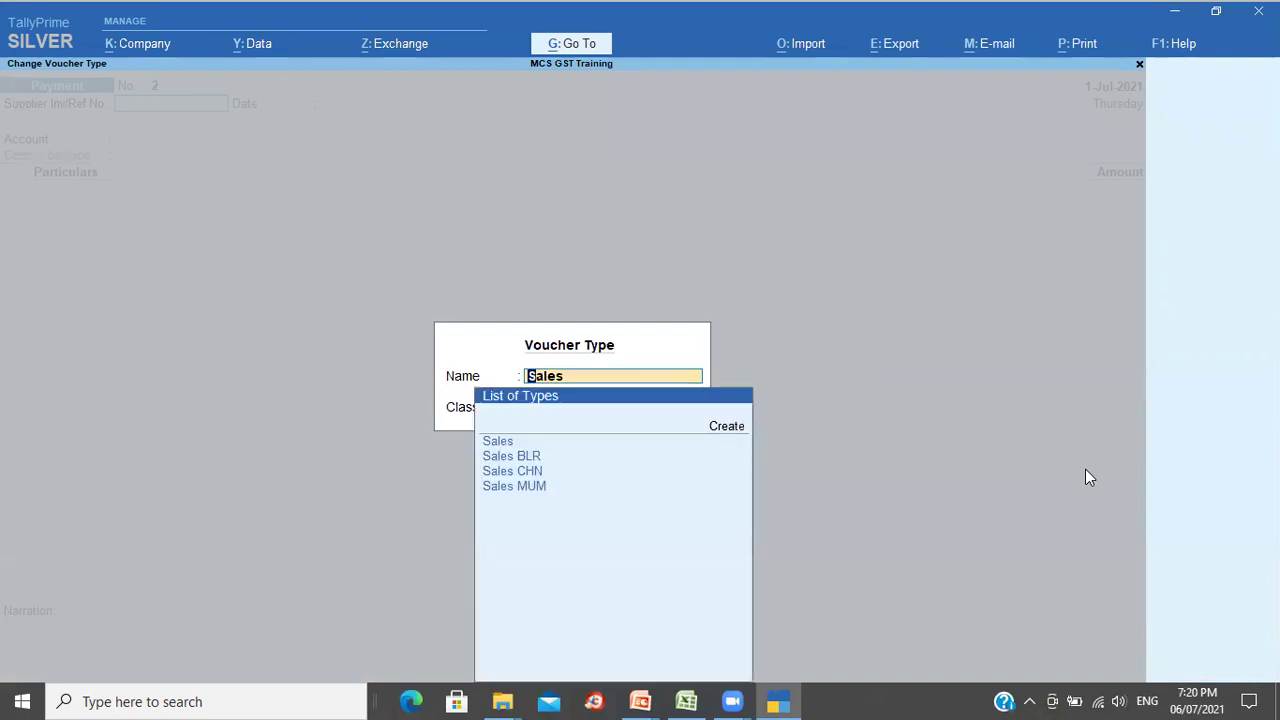
pyautogui.press('Return')
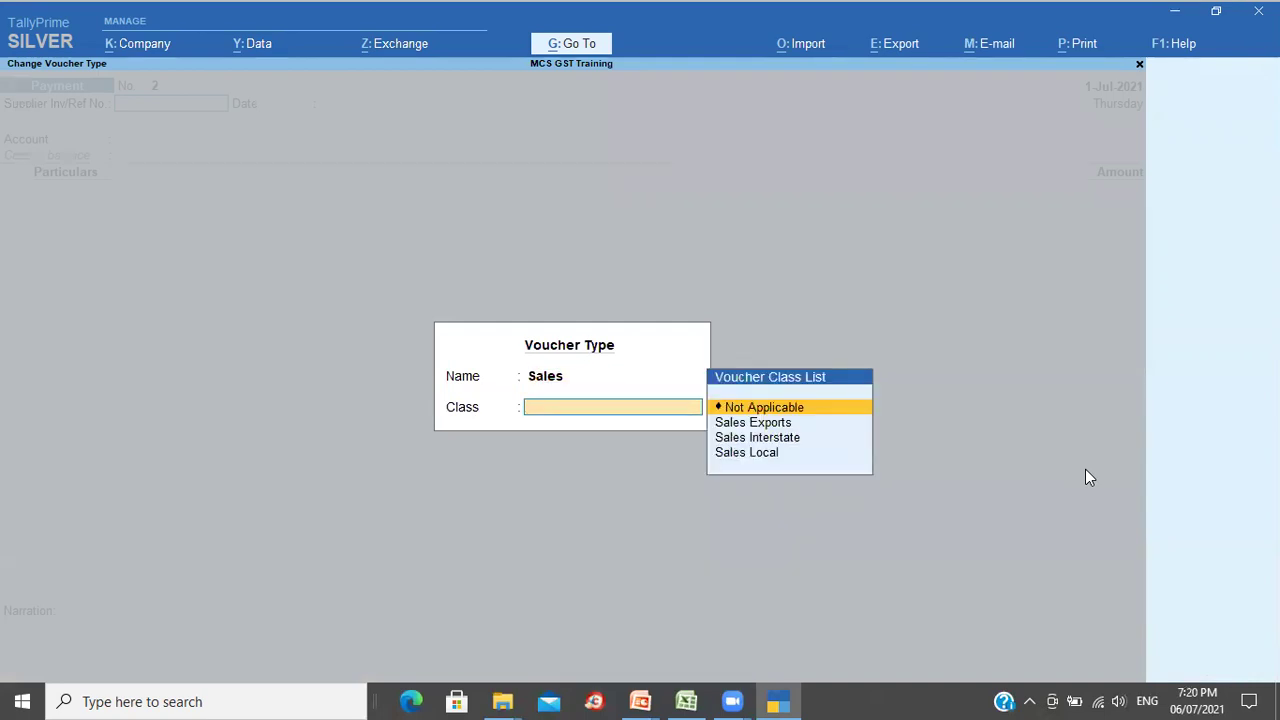
# Step: Look through the available voucher classes and choose Sales Local for the sales voucher
pyautogui.press('Down')
pyautogui.press('Down')
pyautogui.press('Down')
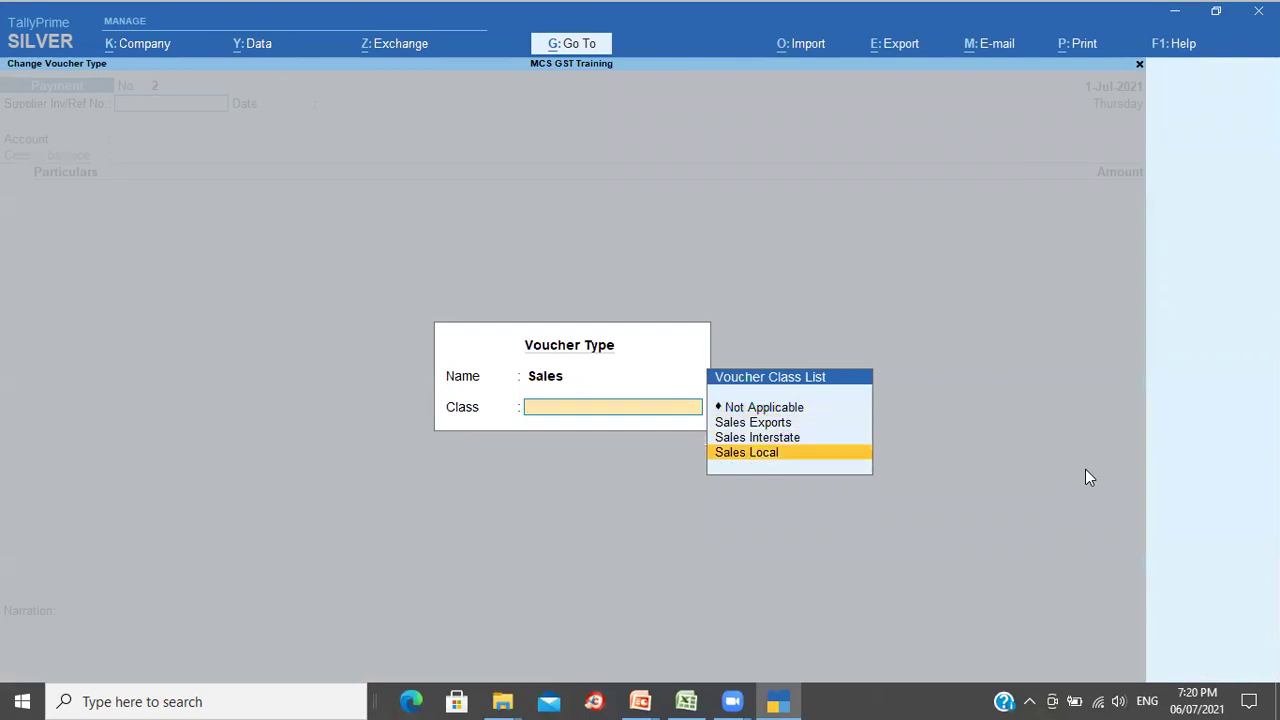
pyautogui.press('Up')
pyautogui.press('Up')
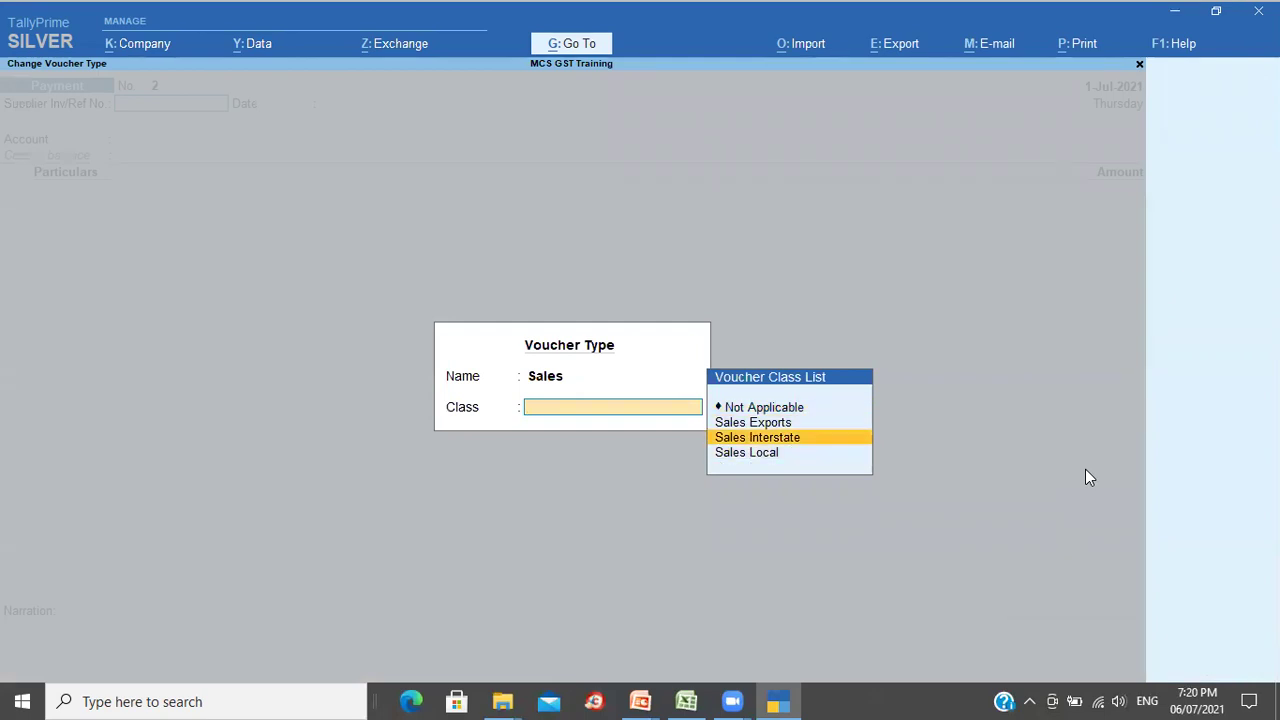
pyautogui.press('Down')
pyautogui.press('Down')
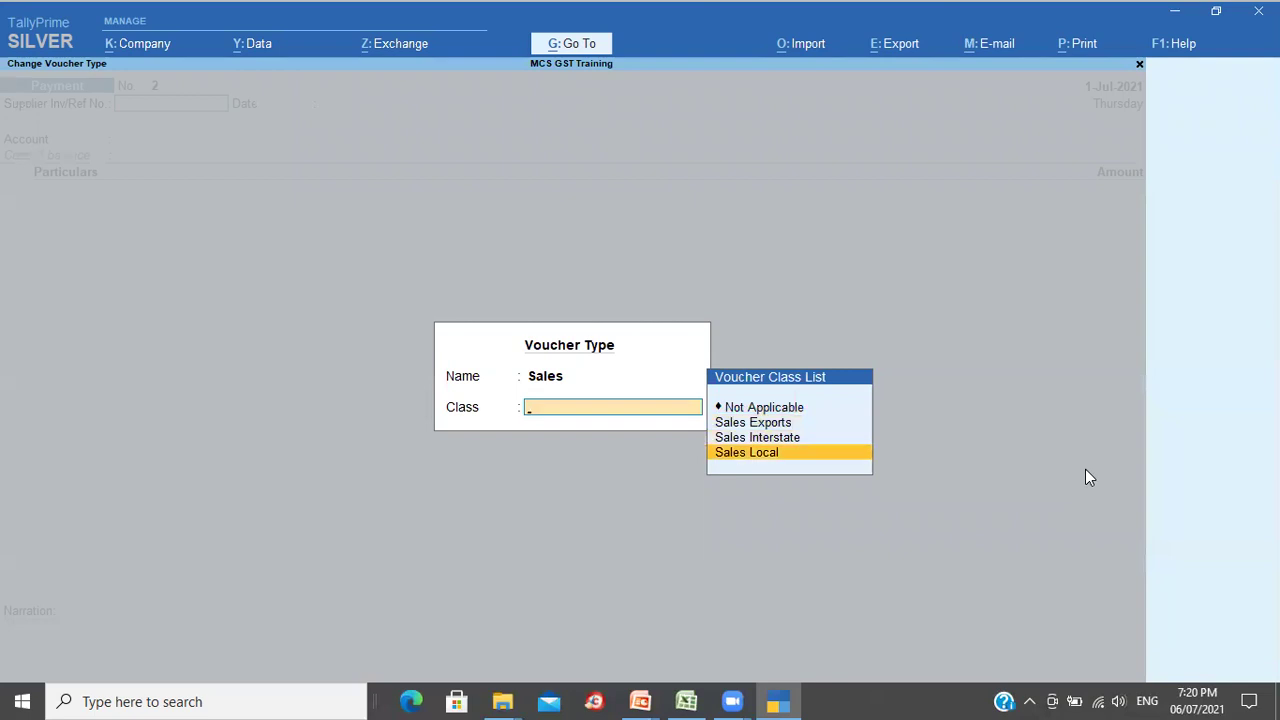
pyautogui.press('Up')
pyautogui.press('Up')
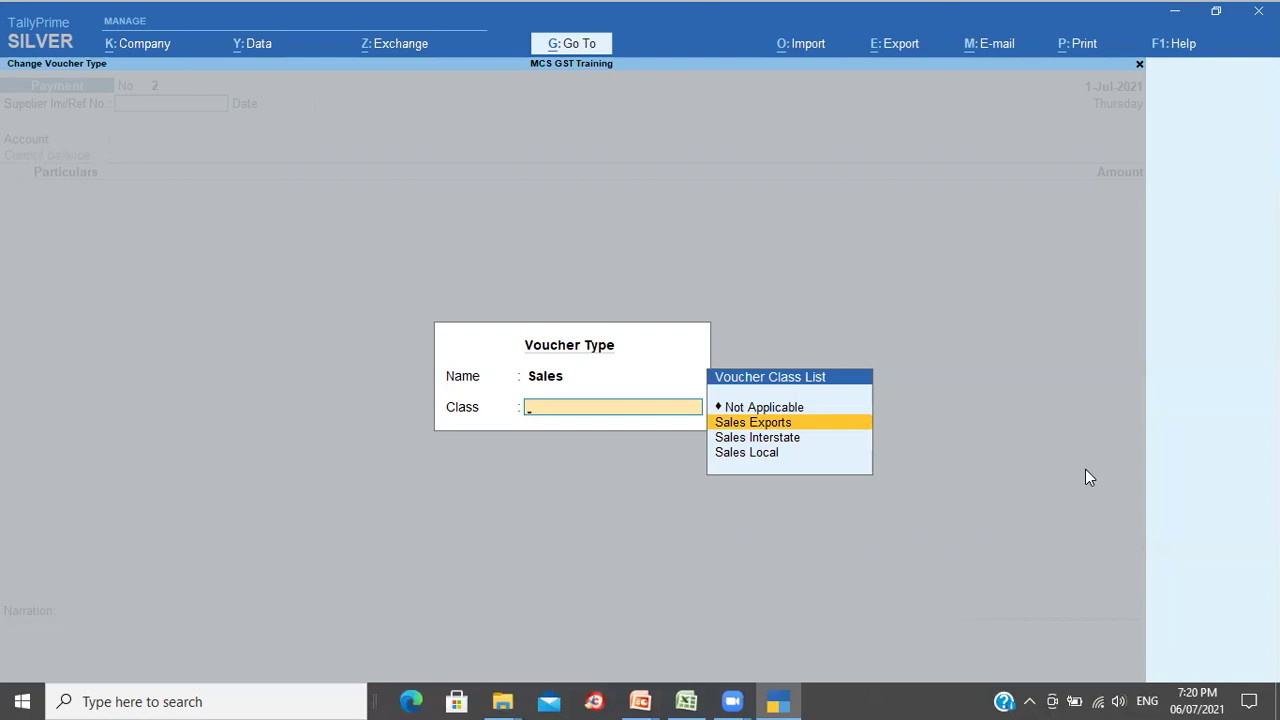
pyautogui.press('Down')
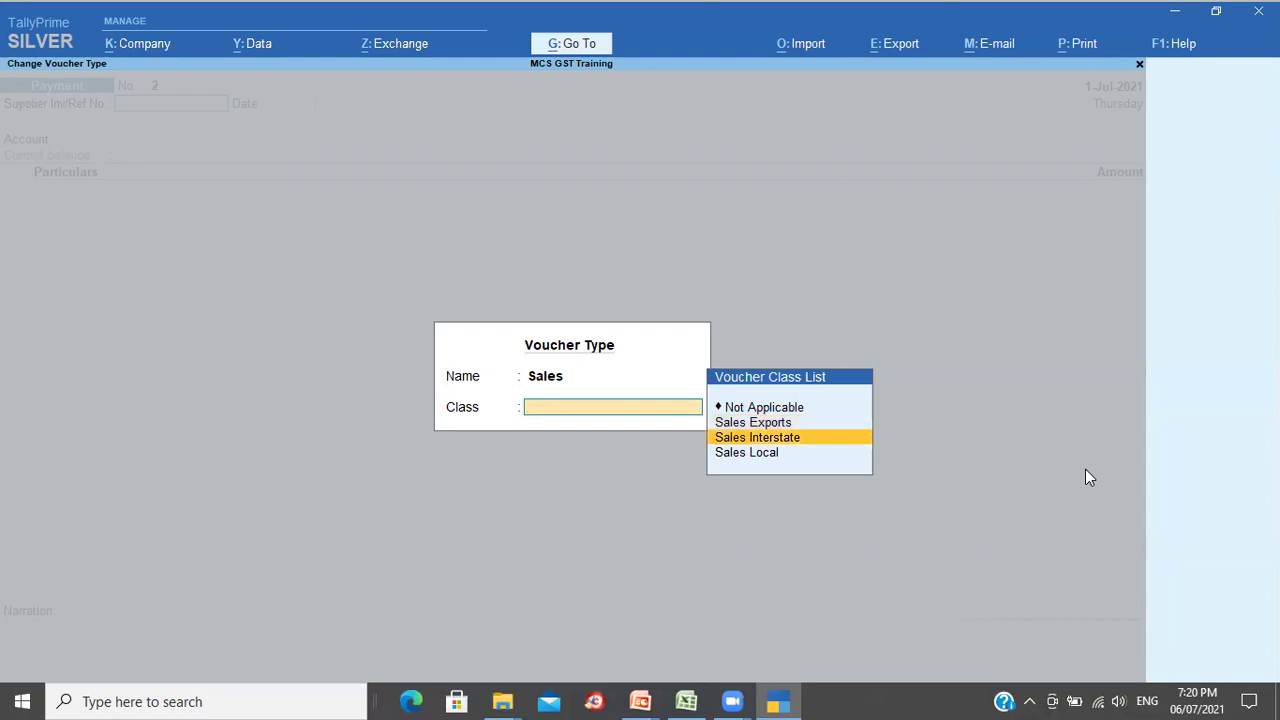
pyautogui.press('Down')
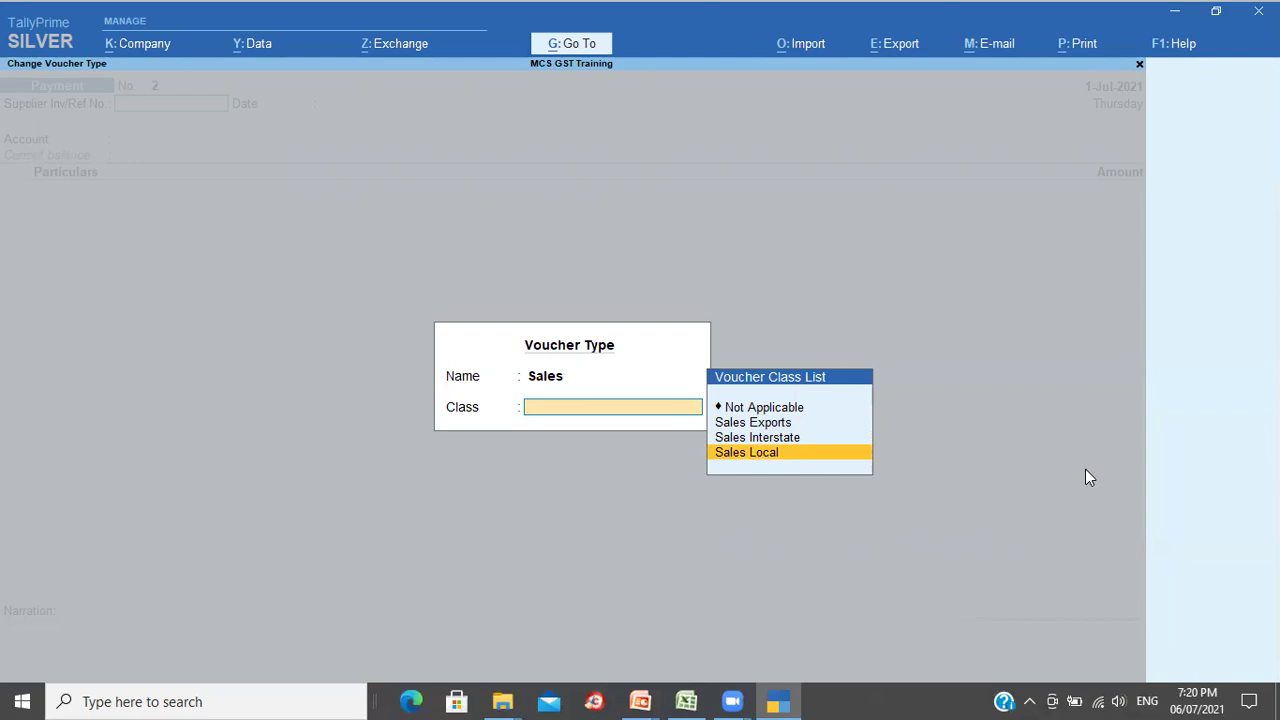
pyautogui.press('Return')
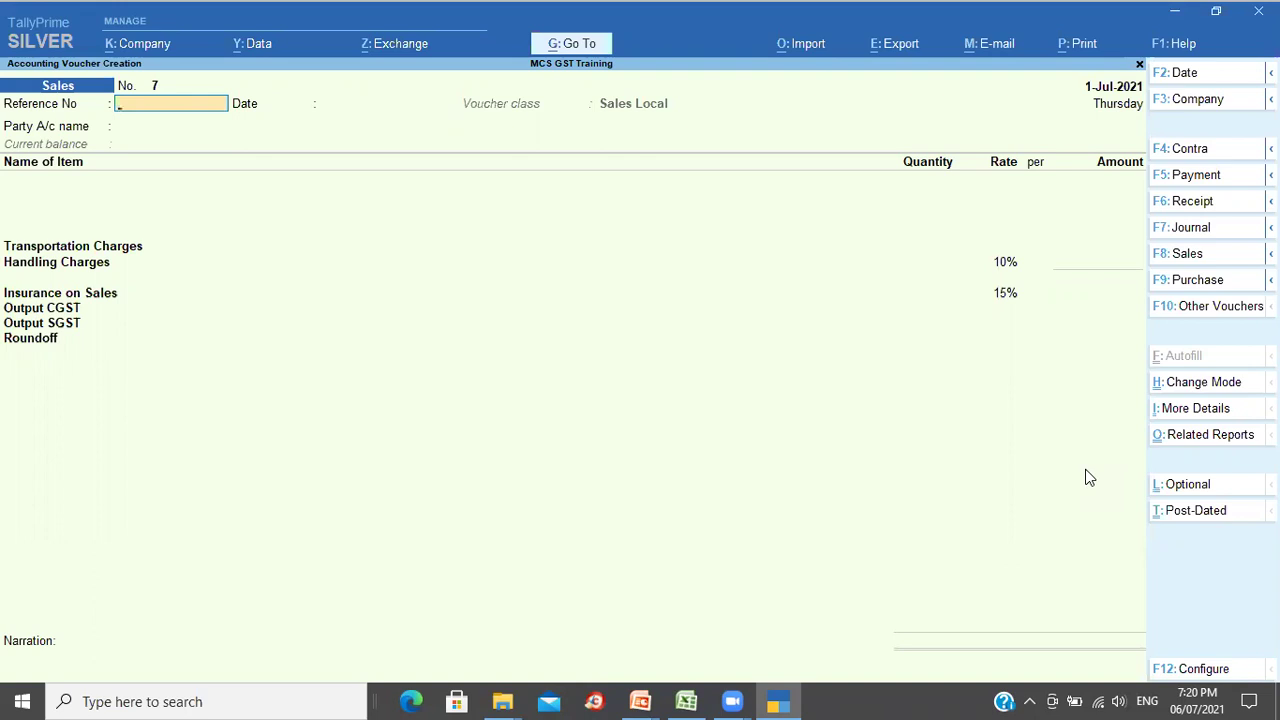
# Step: Leave the reference number and date blank, select Skanda Agencies as the party, and accept the dispatch and party details as they are
pyautogui.press('Return')
pyautogui.press('Return')
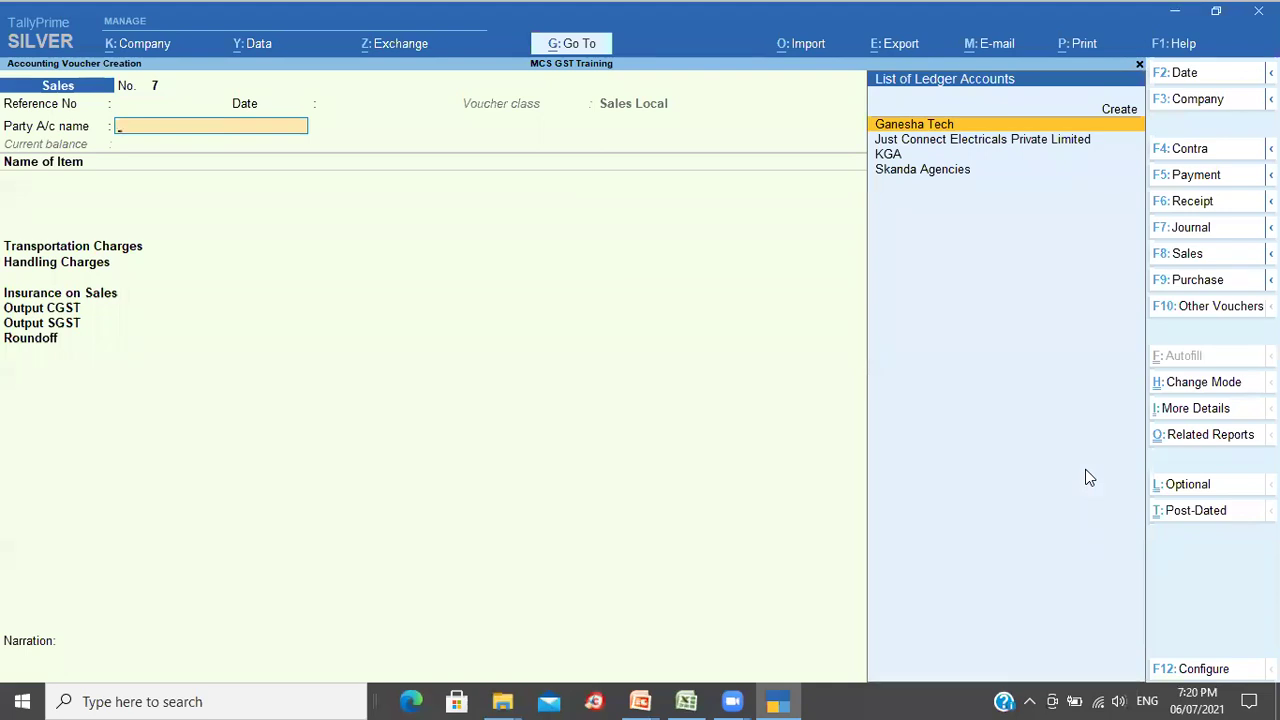
pyautogui.press('Down')
pyautogui.press('Down')
pyautogui.press('Down')
pyautogui.press('Return')
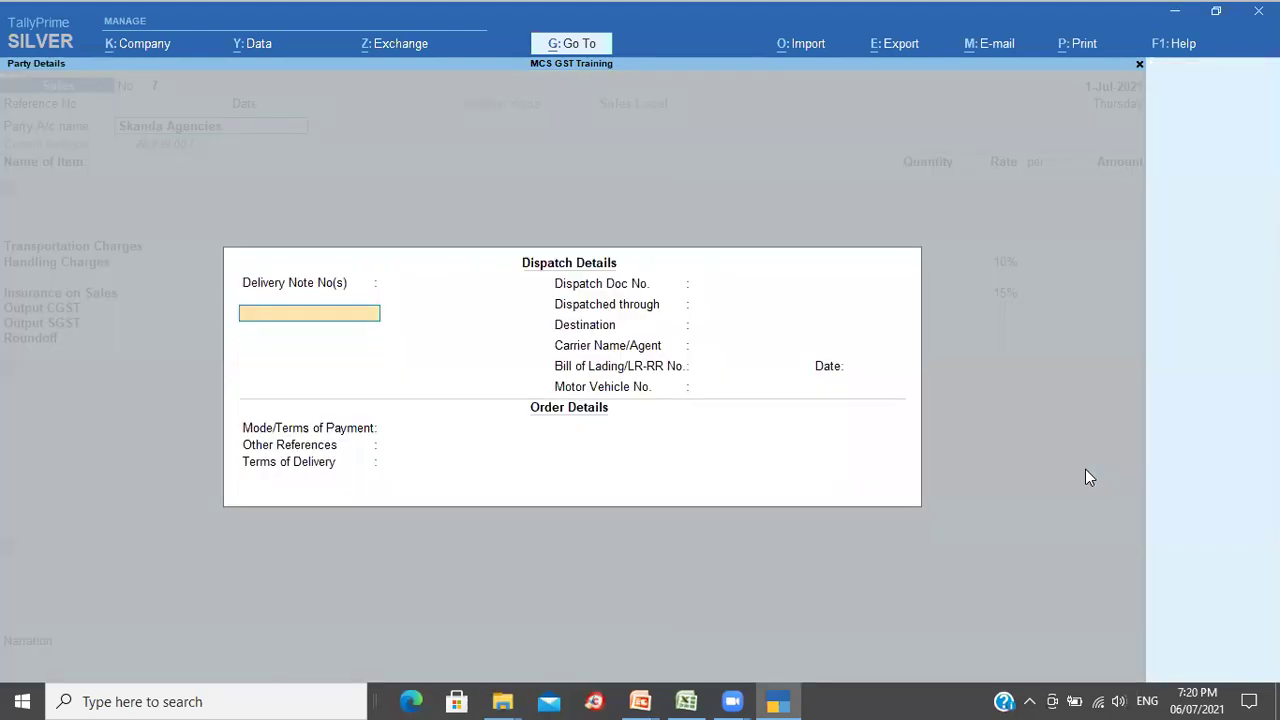
pyautogui.hotkey('ctrl', 'a')
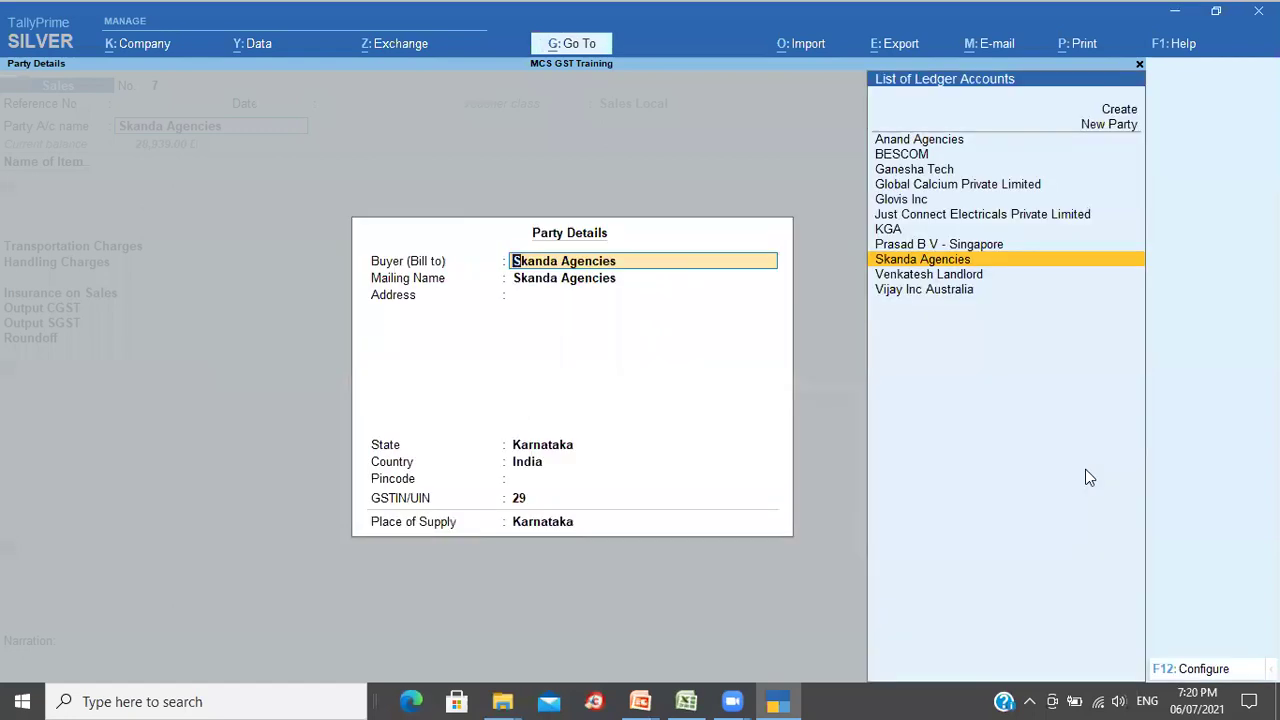
pyautogui.hotkey('ctrl', 'a')
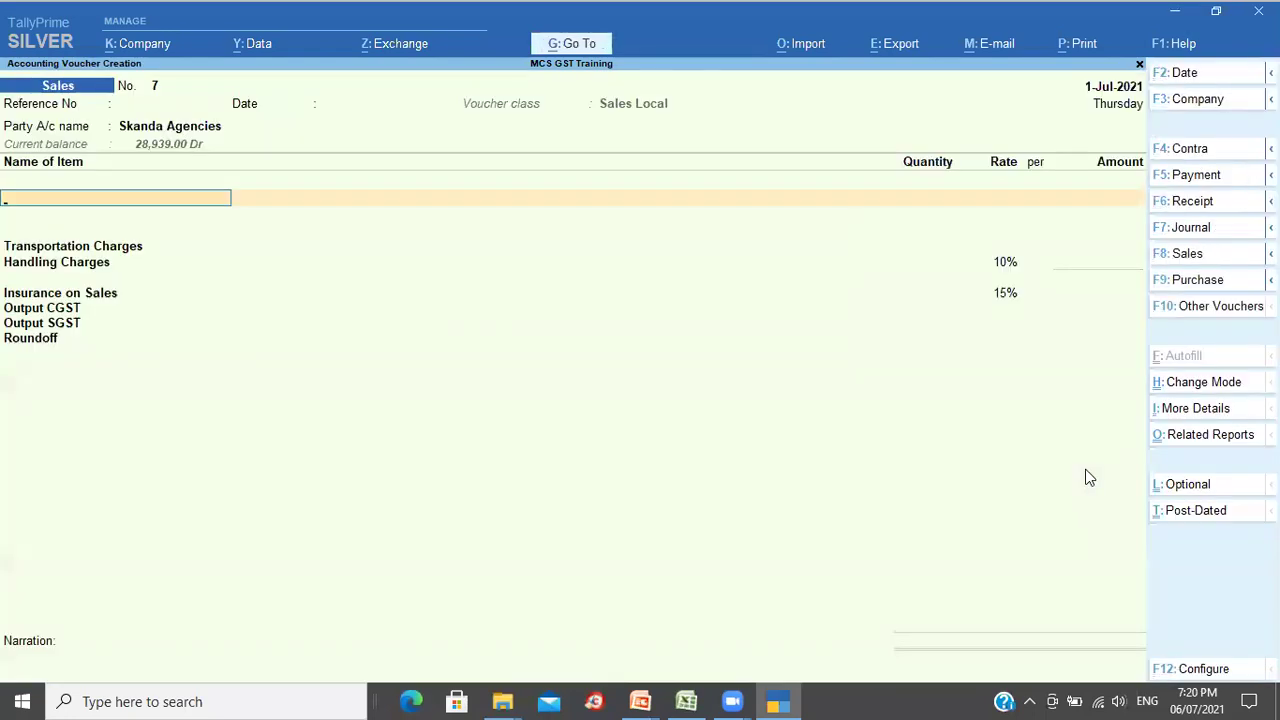
# Step: Add Coconut Oil to the invoice with a quantity of 25 Ltr at a rate of 350.00 per Ltr
pyautogui.press('Down')
pyautogui.press('Down')
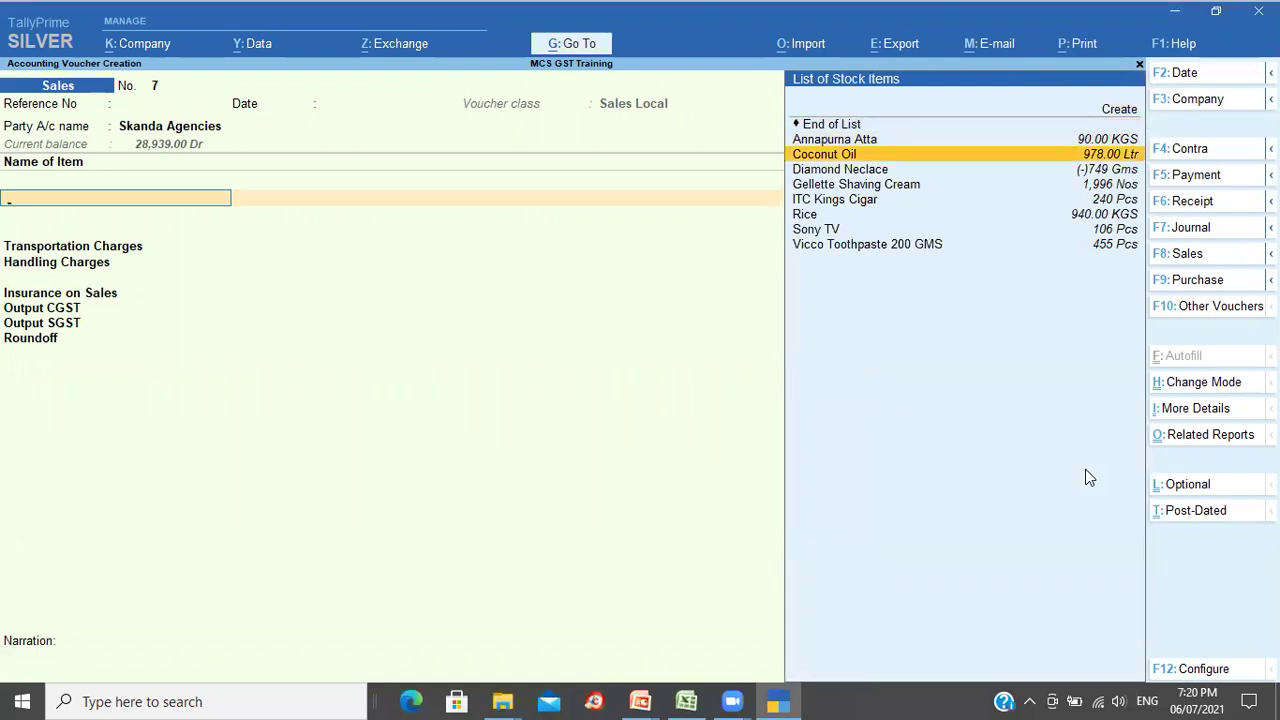
pyautogui.press('Return')
pyautogui.write('25')
pyautogui.press('Return')
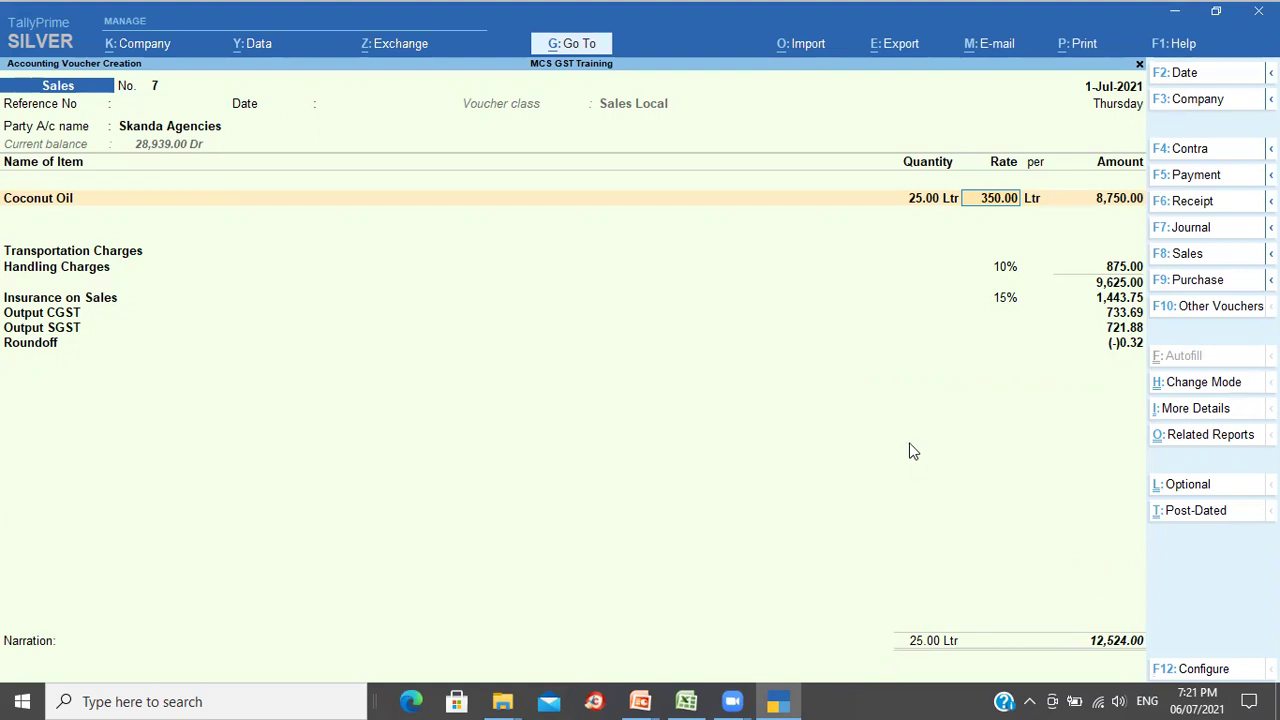
pyautogui.press('Return')
pyautogui.press('Return')
pyautogui.press('Return')
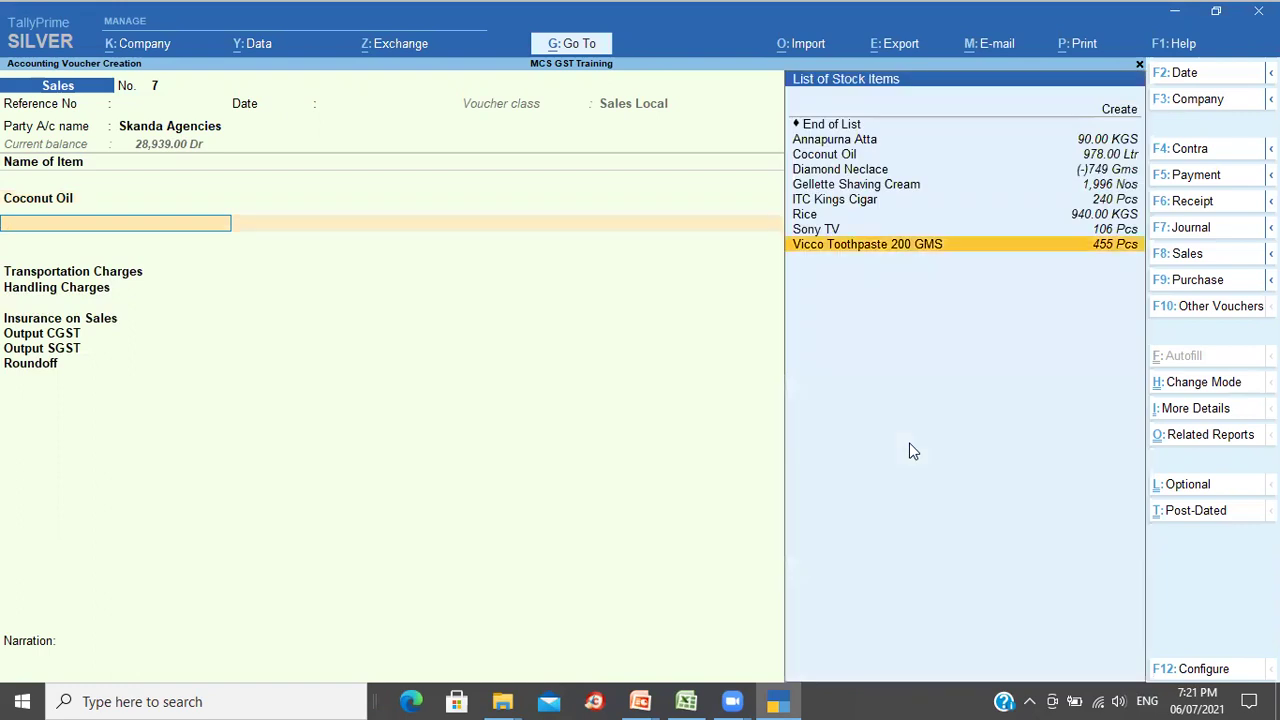
# Step: Add Vicco Toothpaste 200 GMS to the invoice with a quantity of 100 Pcs at a rate of 80.00 per Pcs
pyautogui.press('Return')
pyautogui.write('100')
pyautogui.press('Return')
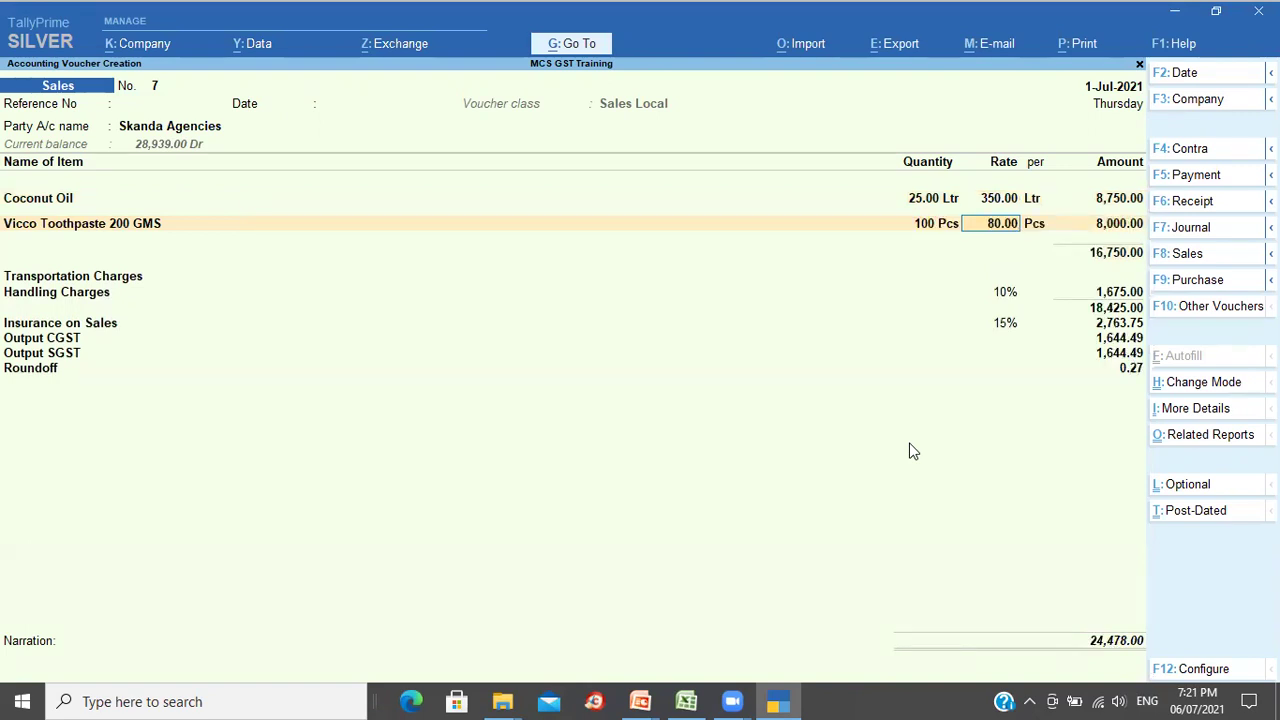
pyautogui.press('Return')
pyautogui.press('Return')
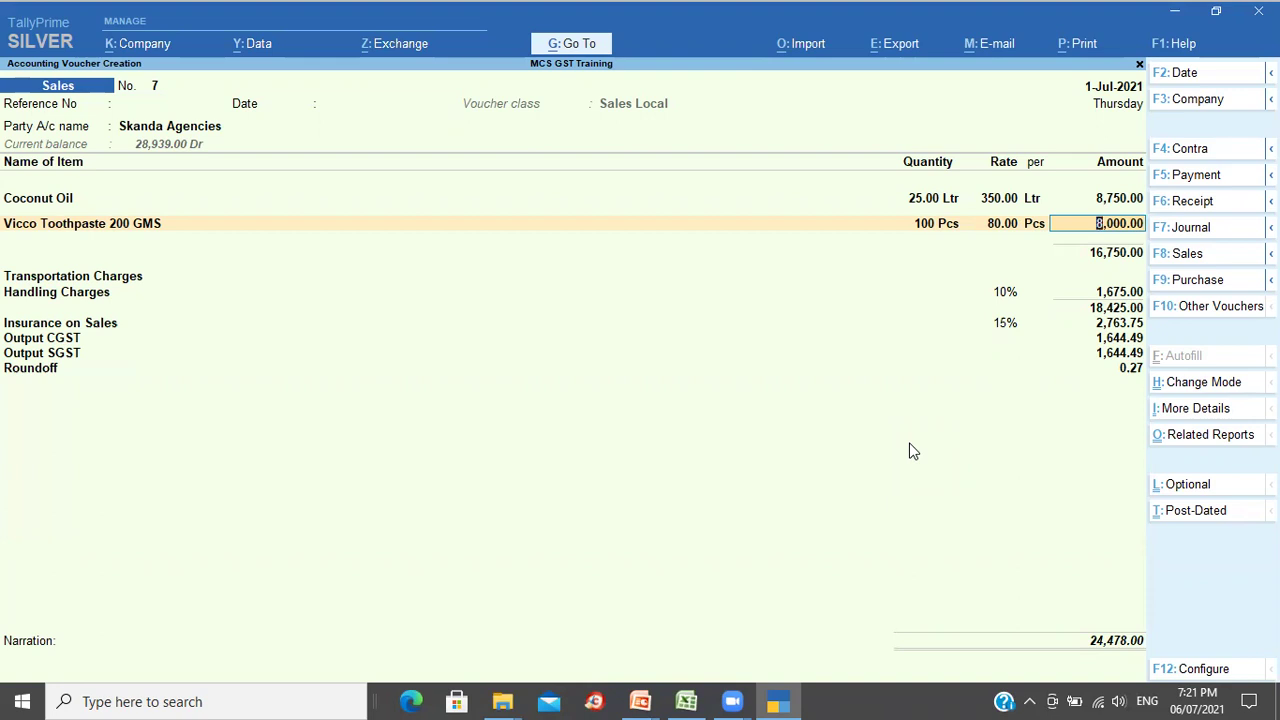
pyautogui.press('Return')
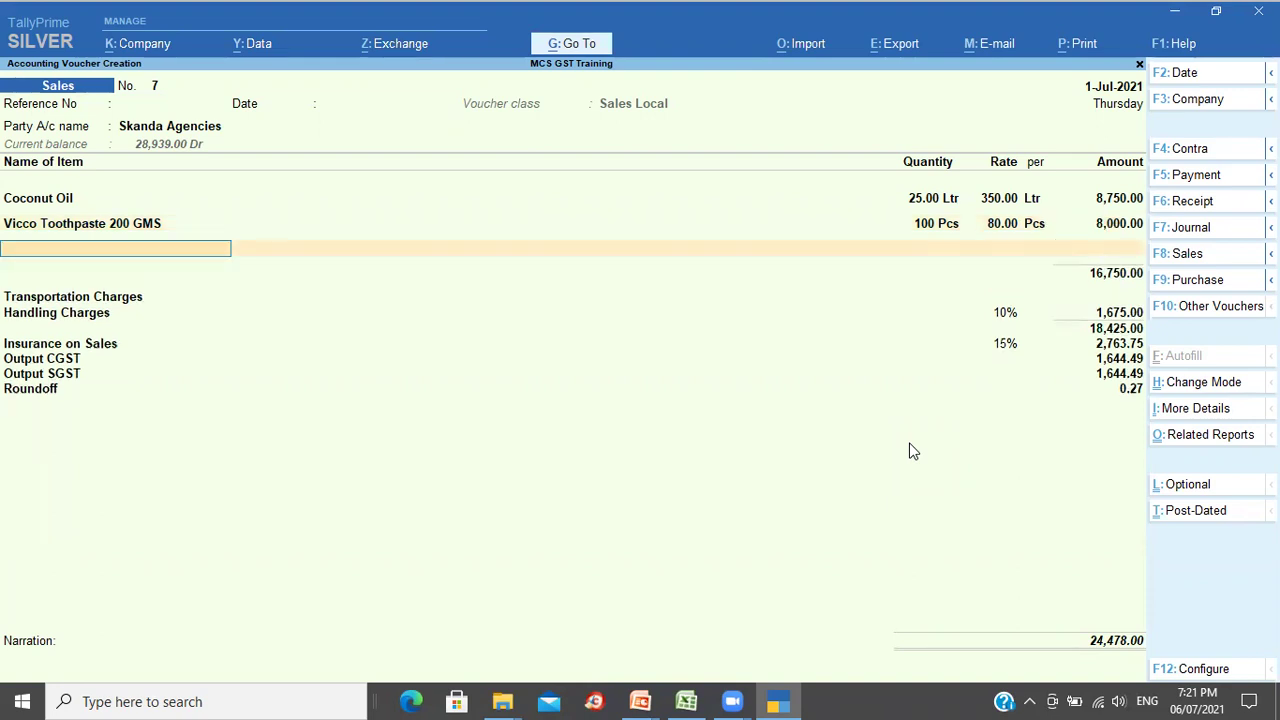
# Step: End the item list and enter Transportation Charges of 1000 on the Skanda Agencies invoice
pyautogui.press('Return')
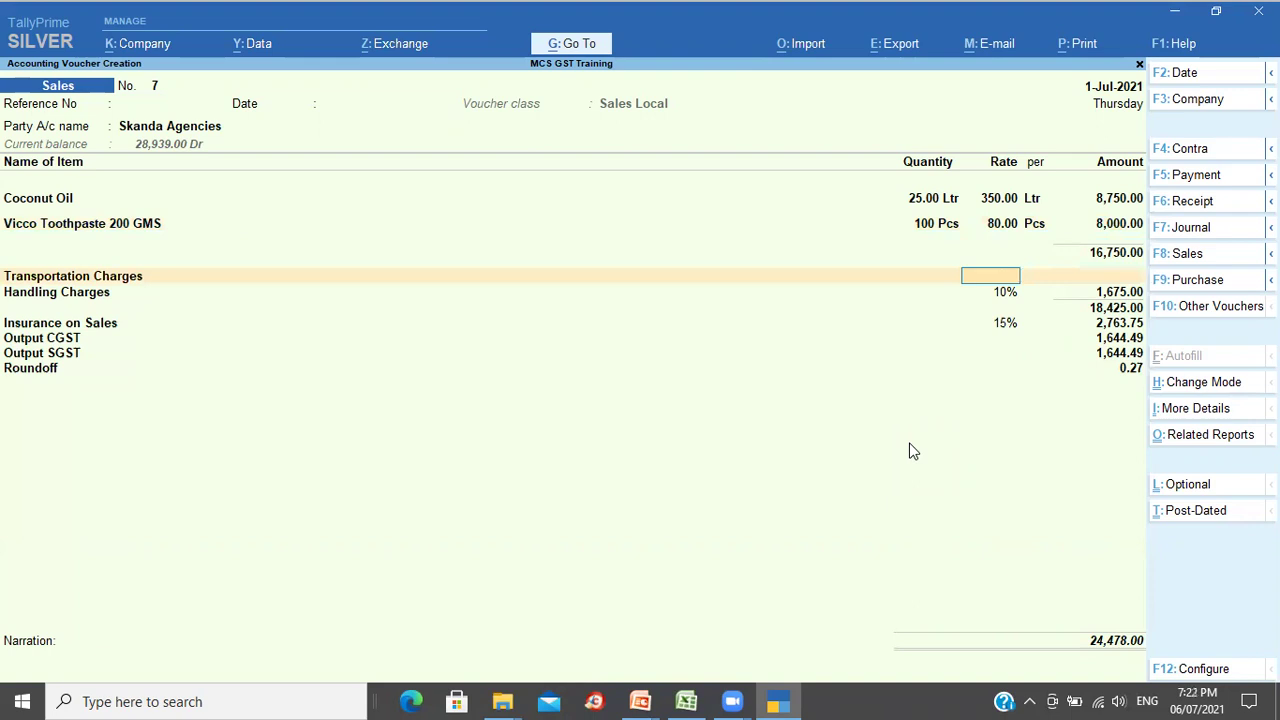
pyautogui.press('Return')
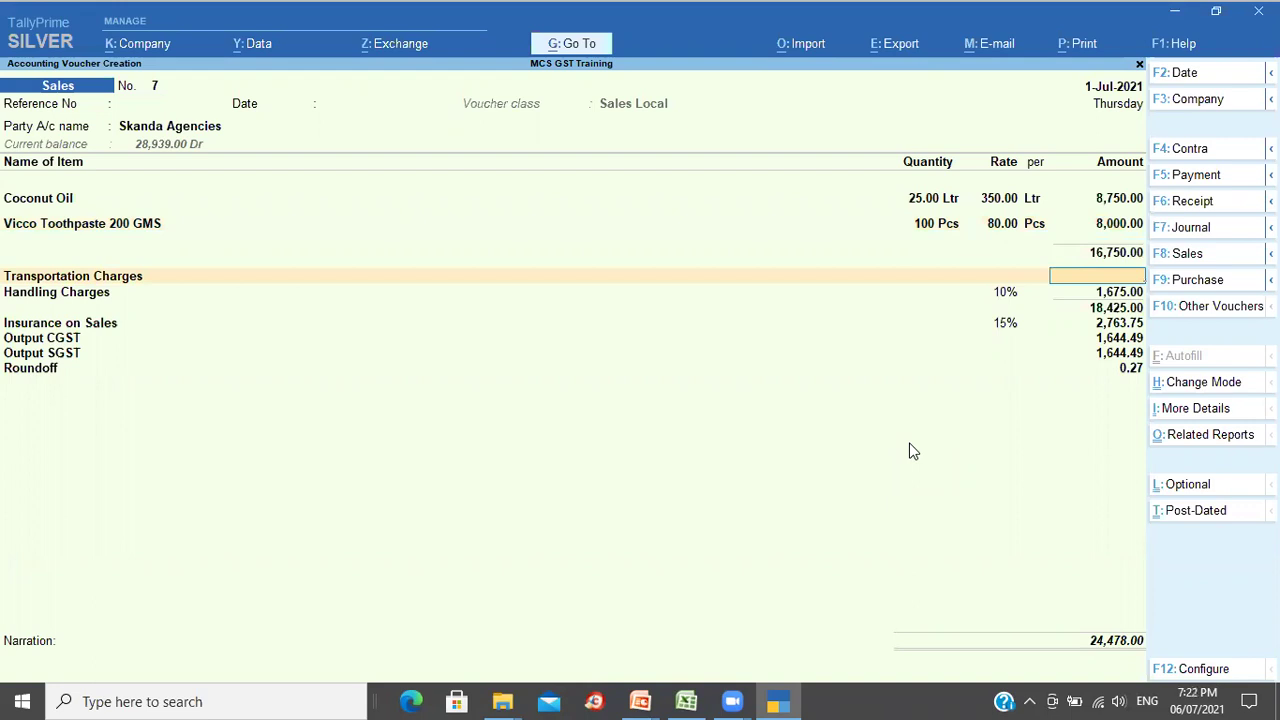
pyautogui.write('1000')
pyautogui.press('Return')
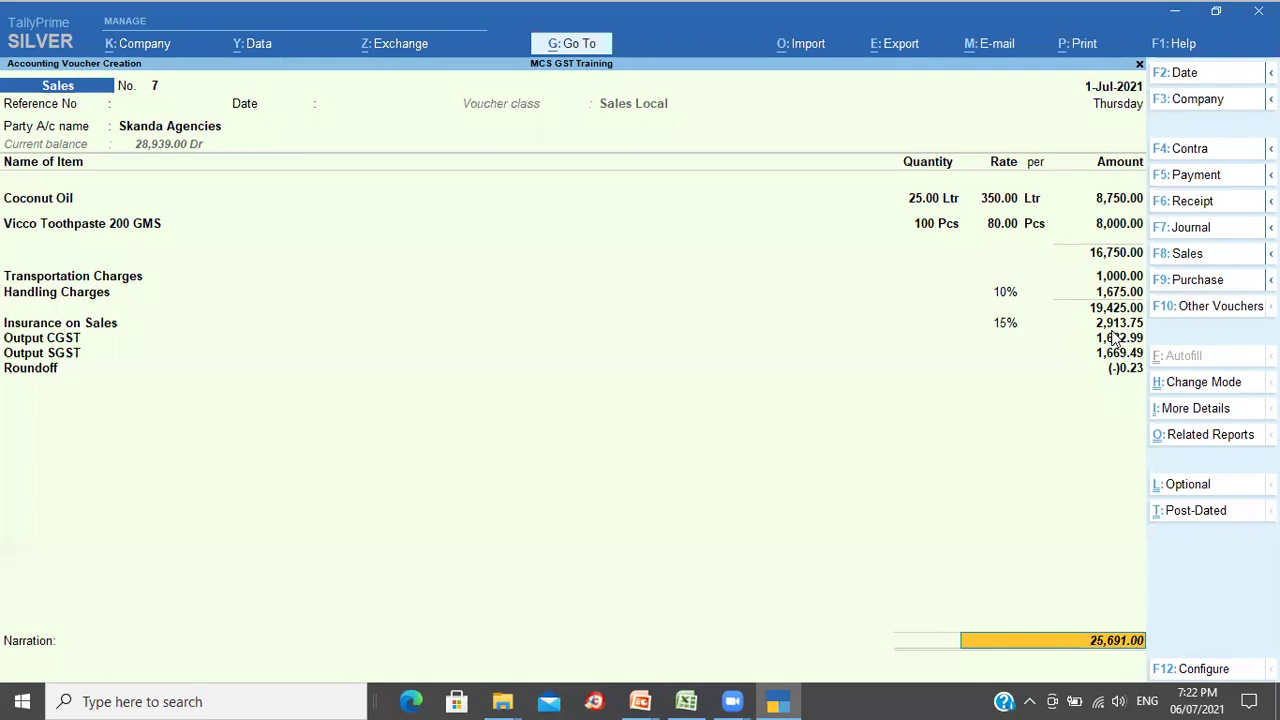
# Step: Check the Insurance on Sales amount by computing 19425*15% in the calculator, and return to the voucher
pyautogui.hotkey('ctrl', 'n')
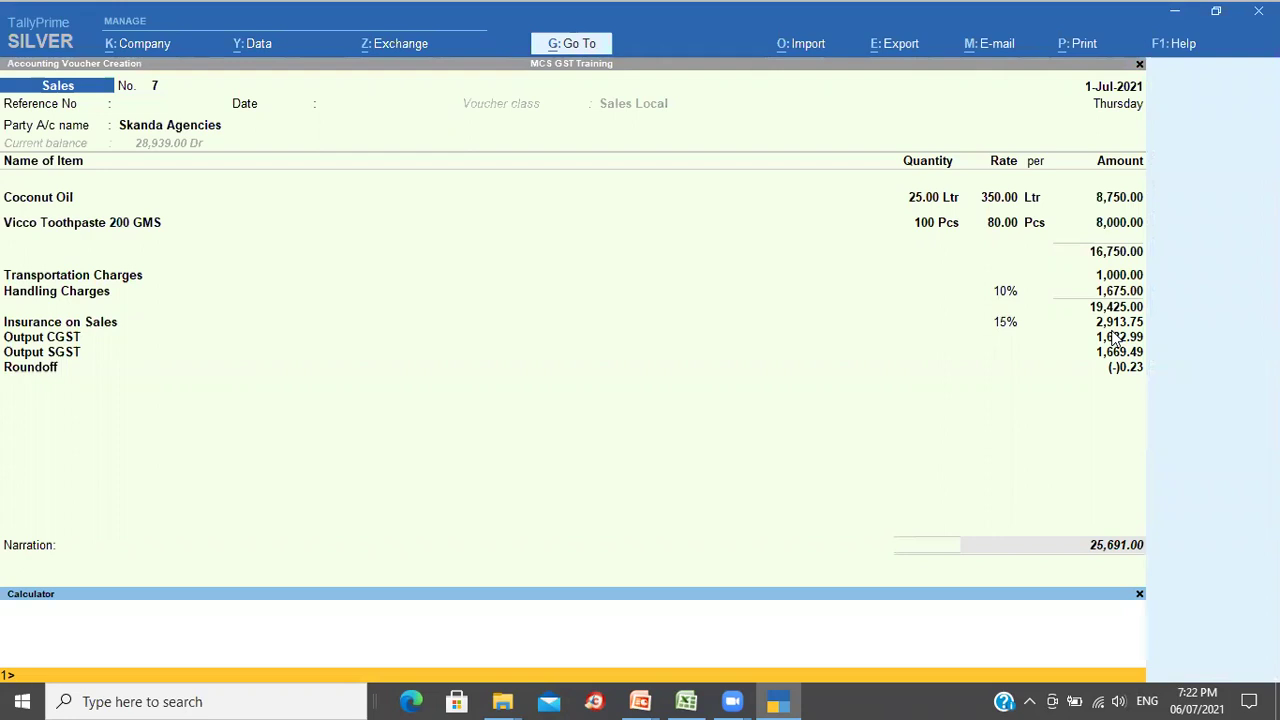
pyautogui.write('19425*15%')
pyautogui.press('Return')
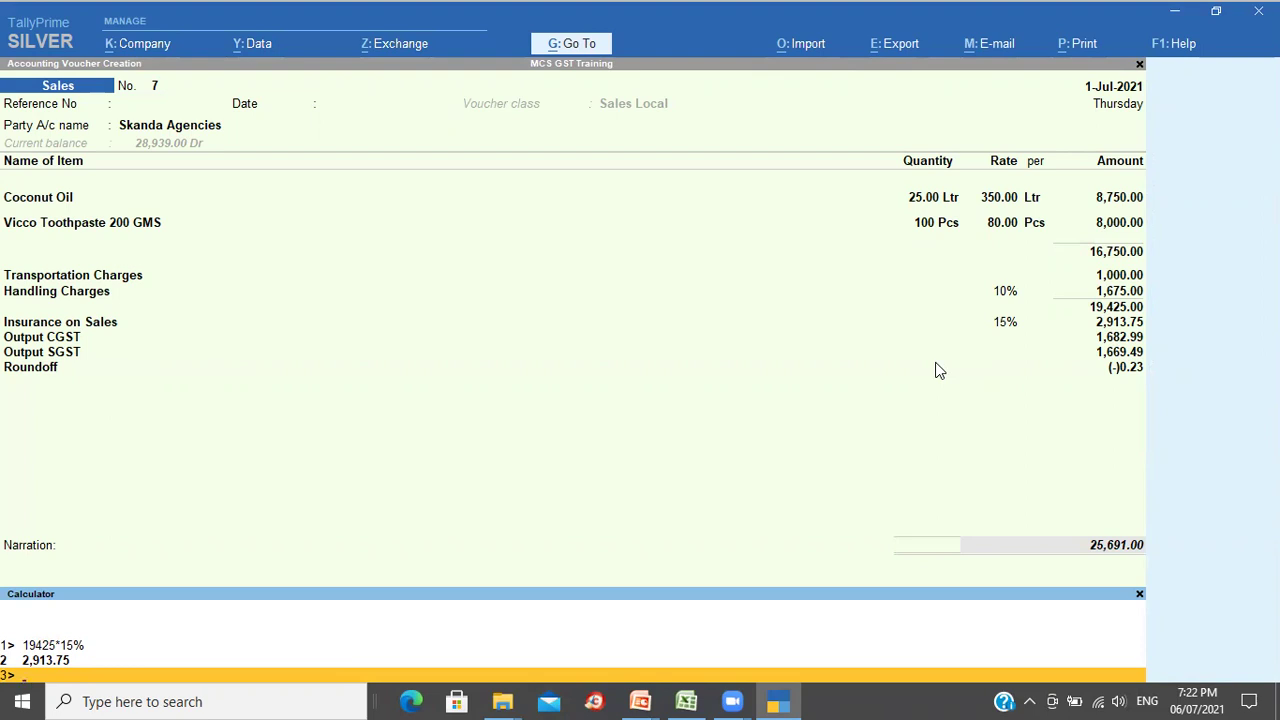
pyautogui.hotkey('ctrl', 'm')
# Step: Accept the remaining charge, tax and round-off lines as calculated, keeping Handling Charges at 10%, and proceed to the narration
pyautogui.press('Return')
pyautogui.press('Return')
pyautogui.press('Return')
pyautogui.write('10')
pyautogui.press('Return')
pyautogui.press('Return')
pyautogui.press('Return')
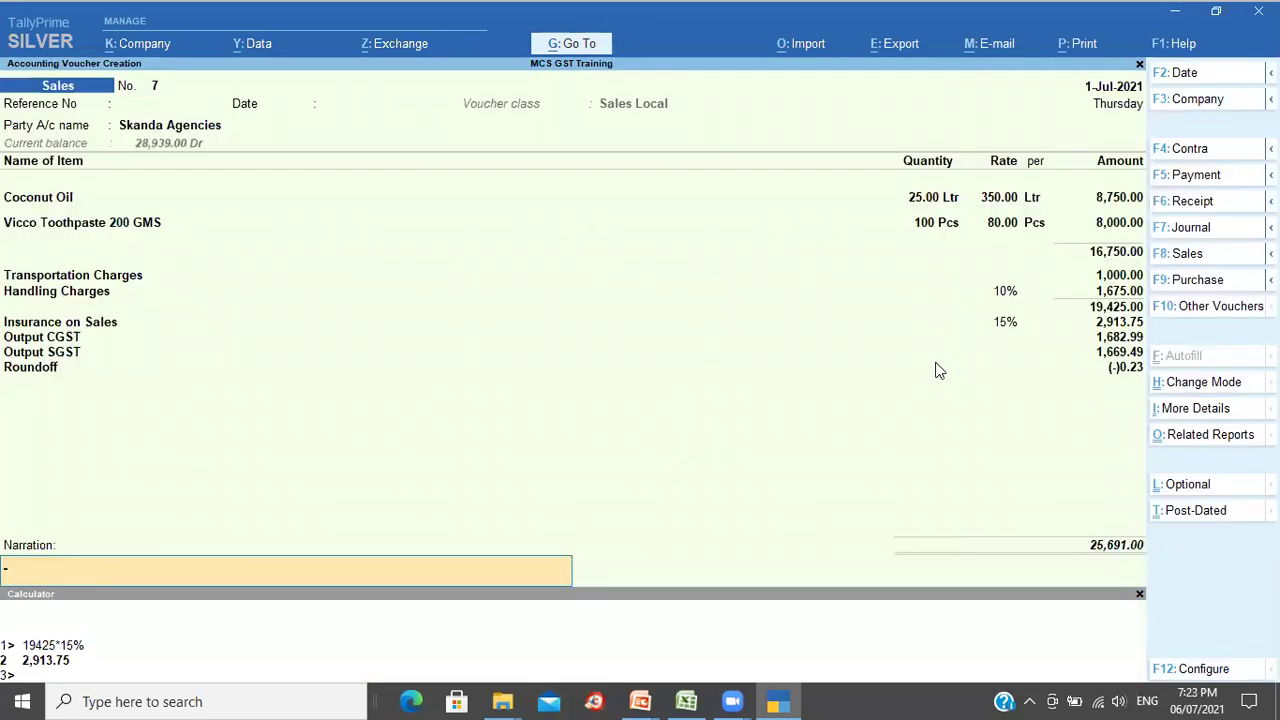
# Step: Leave the narration blank, accept the sales voucher despite the tax warning, and open the invoice's print preview
pyautogui.press('Return')
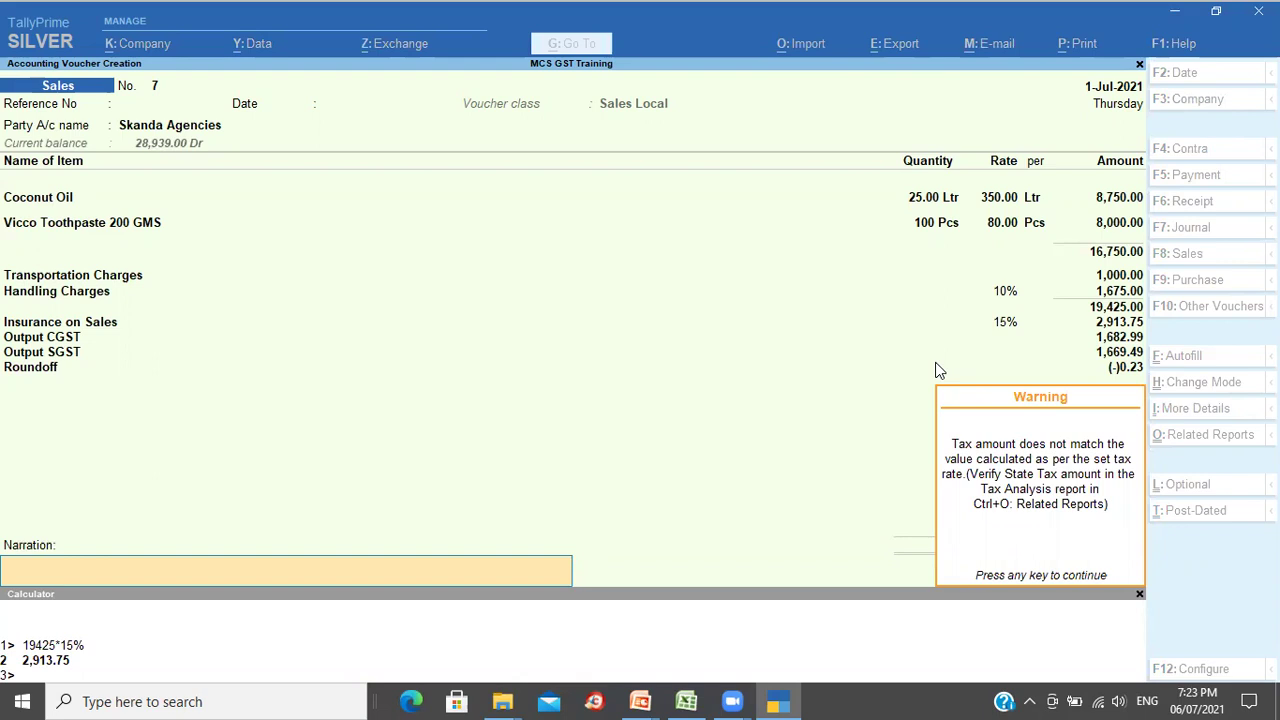
pyautogui.press('Return')
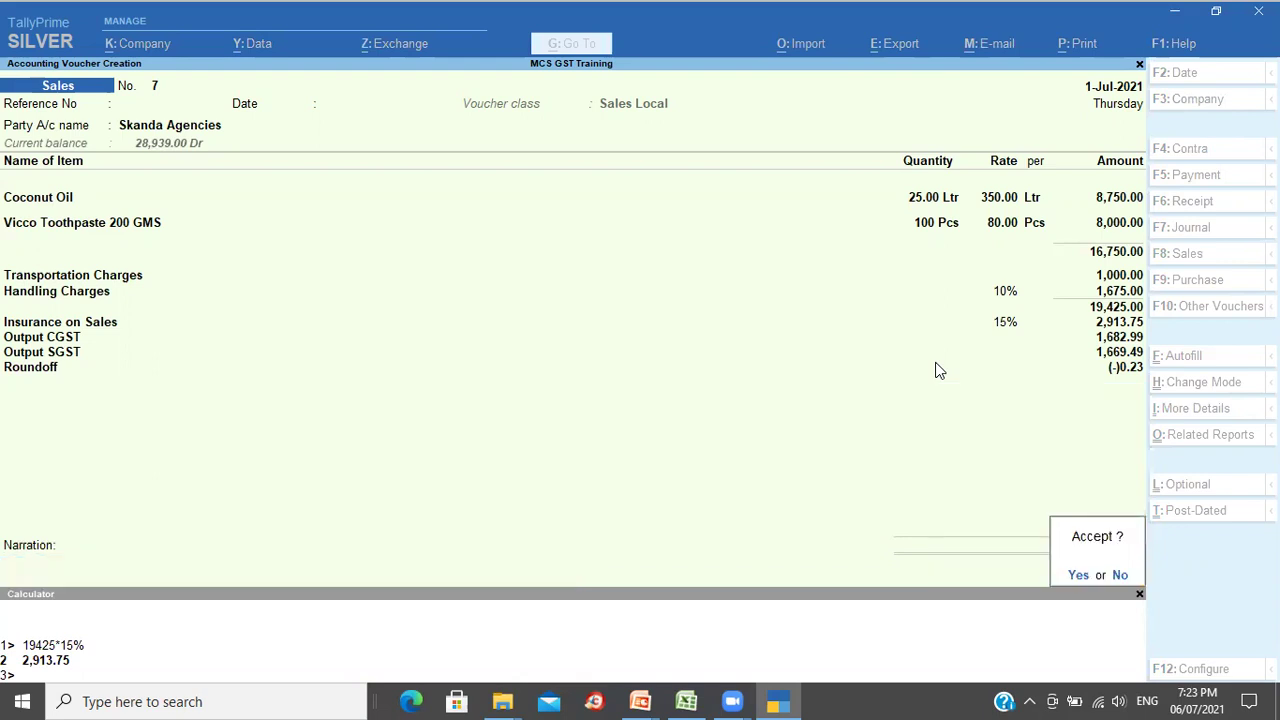
pyautogui.press('Return')
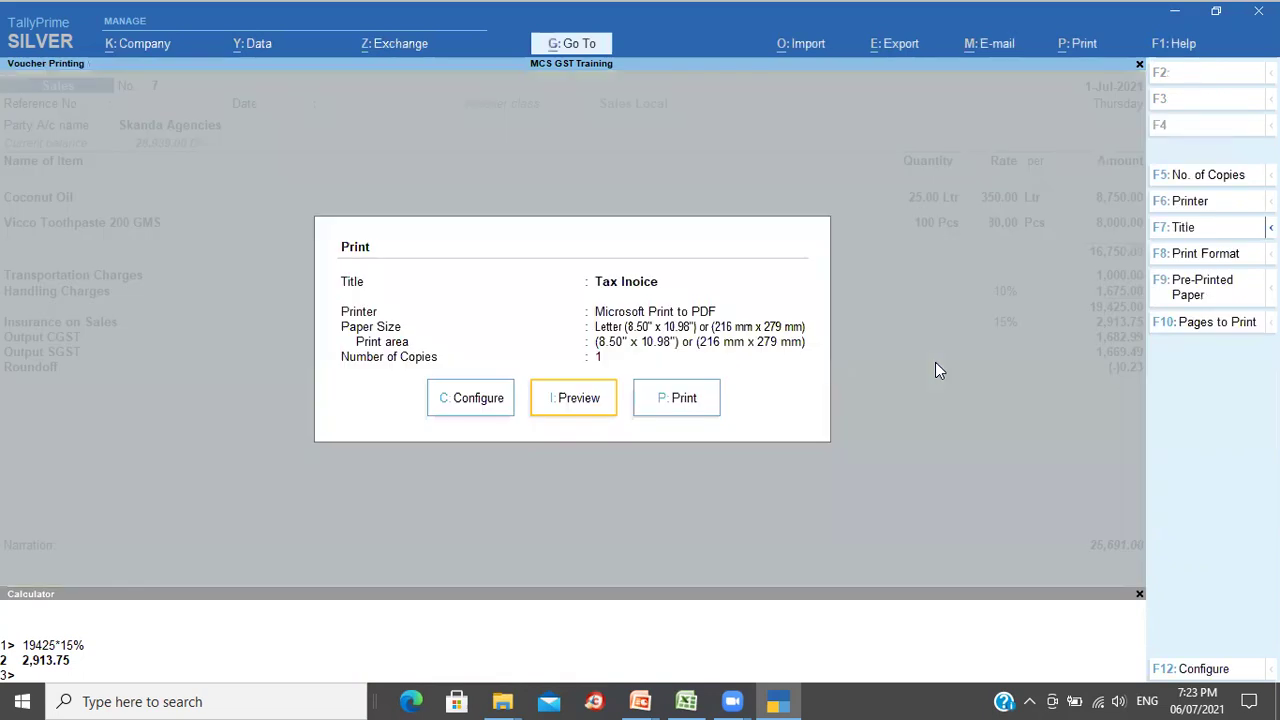
pyautogui.press('Return')
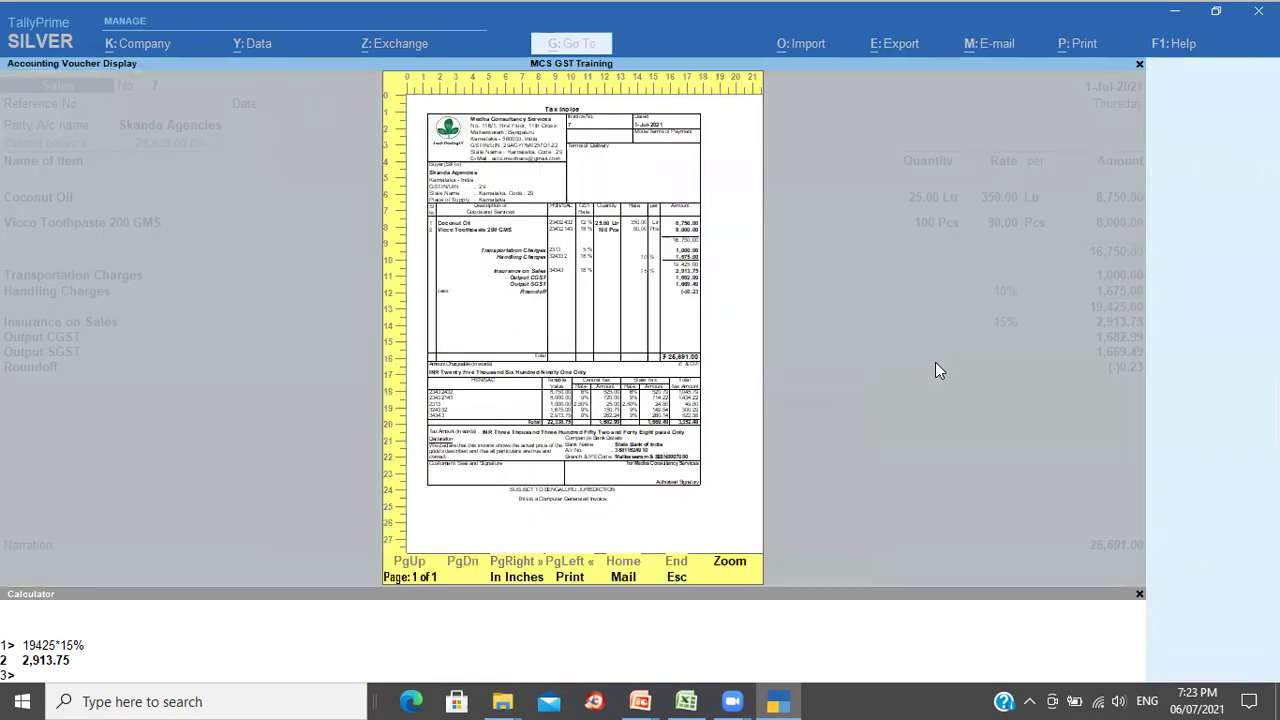
# Step: Examine the tax invoice print preview for Skanda Agencies enlarged, and close the preview and saved voucher
pyautogui.hotkey('alt', 'z')
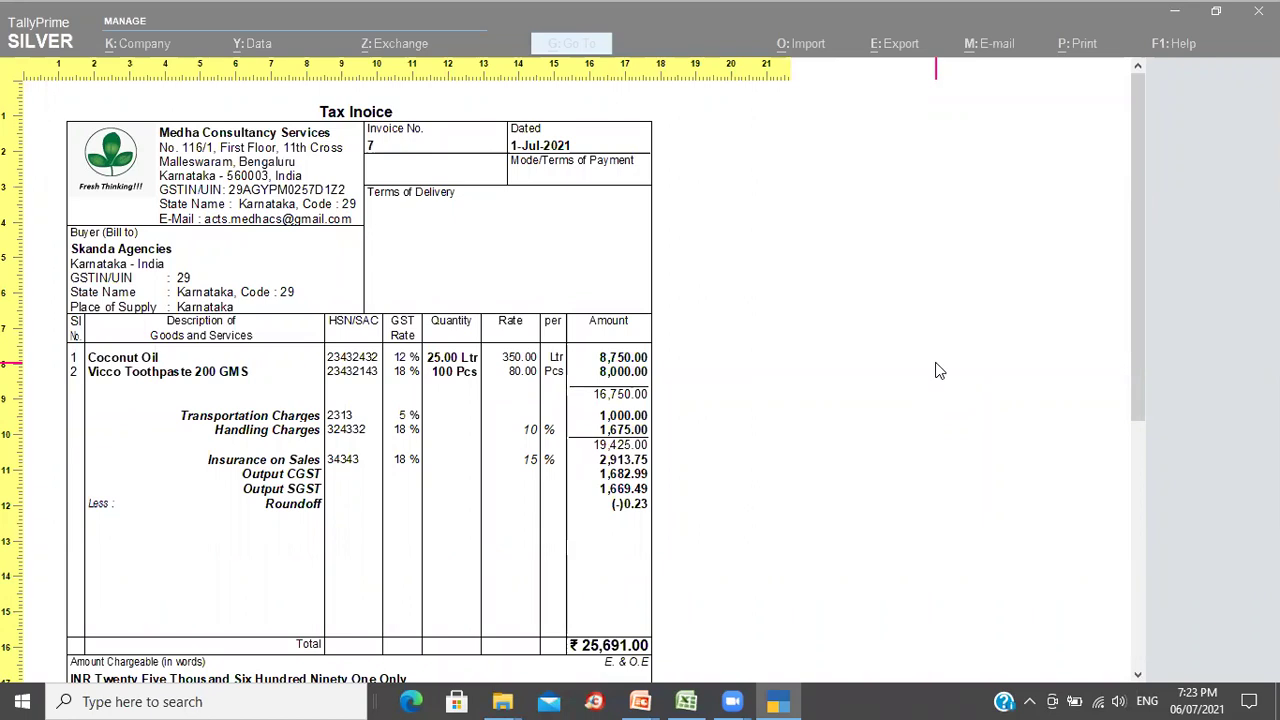
pyautogui.press('Escape')
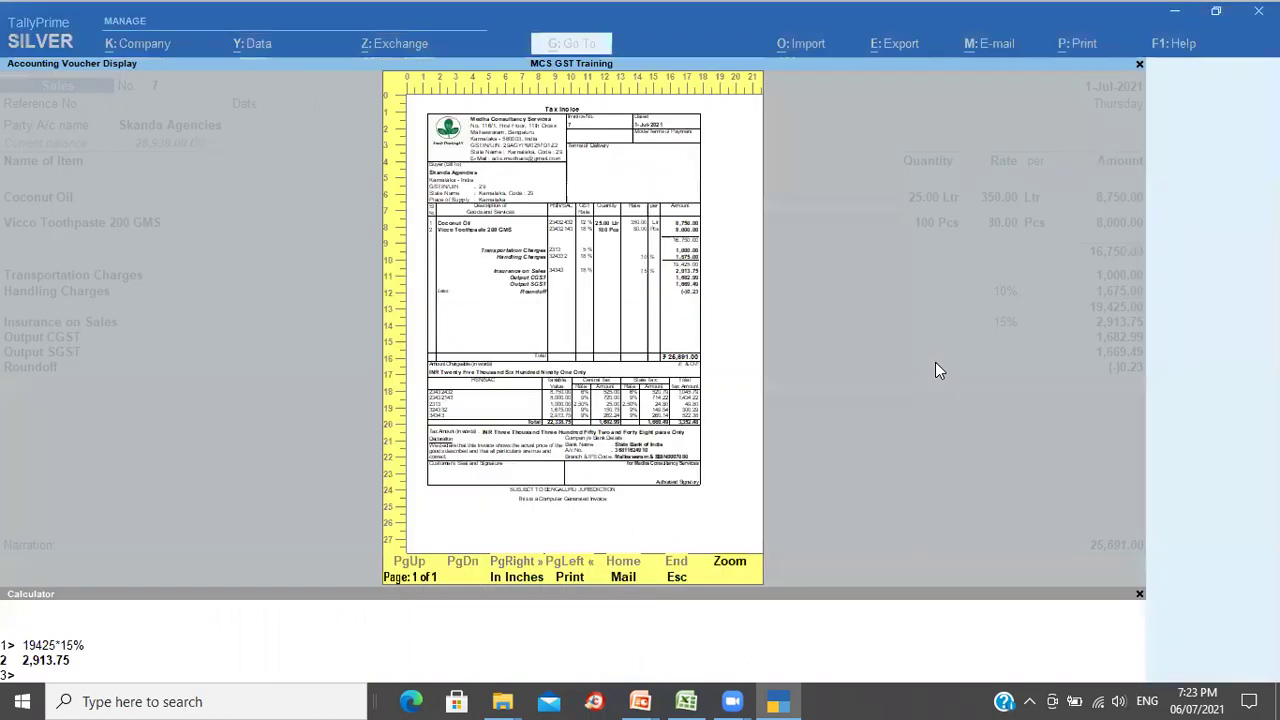
pyautogui.press('Escape')
pyautogui.press('Escape')
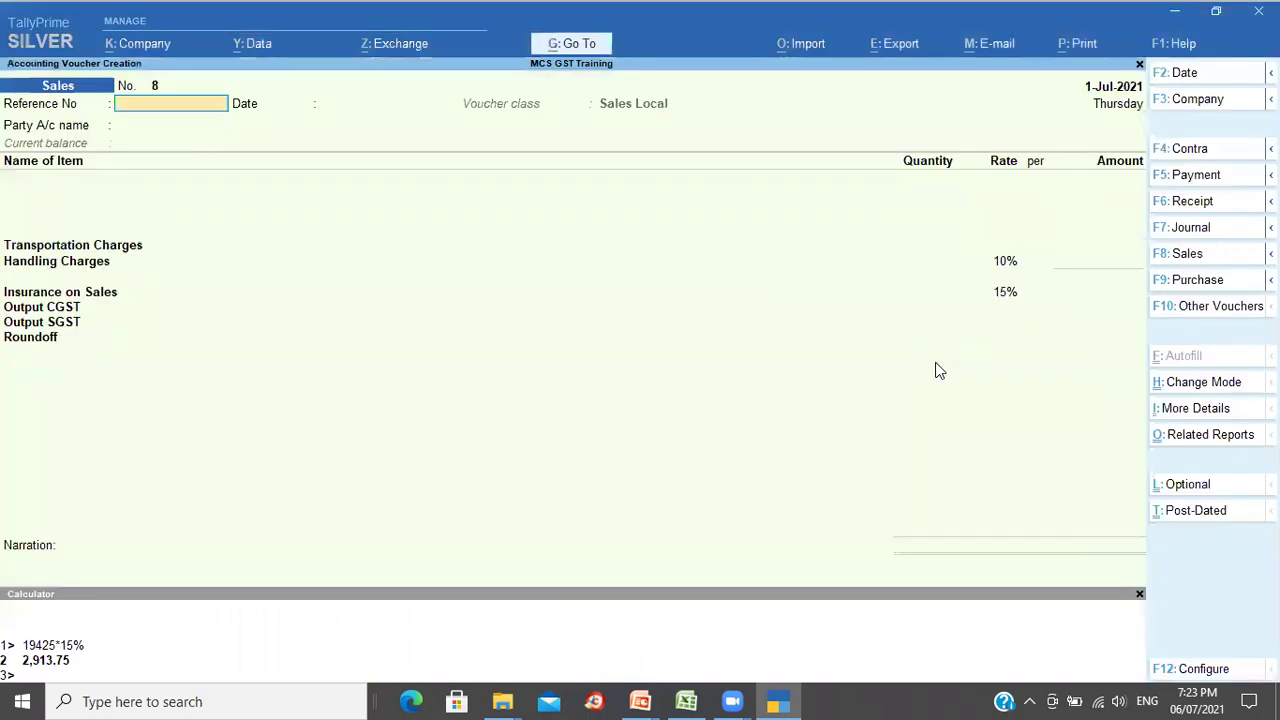
# Step: Open the previous sales voucher and display its ledger postings in As Voucher mode
pyautogui.press('pageup')
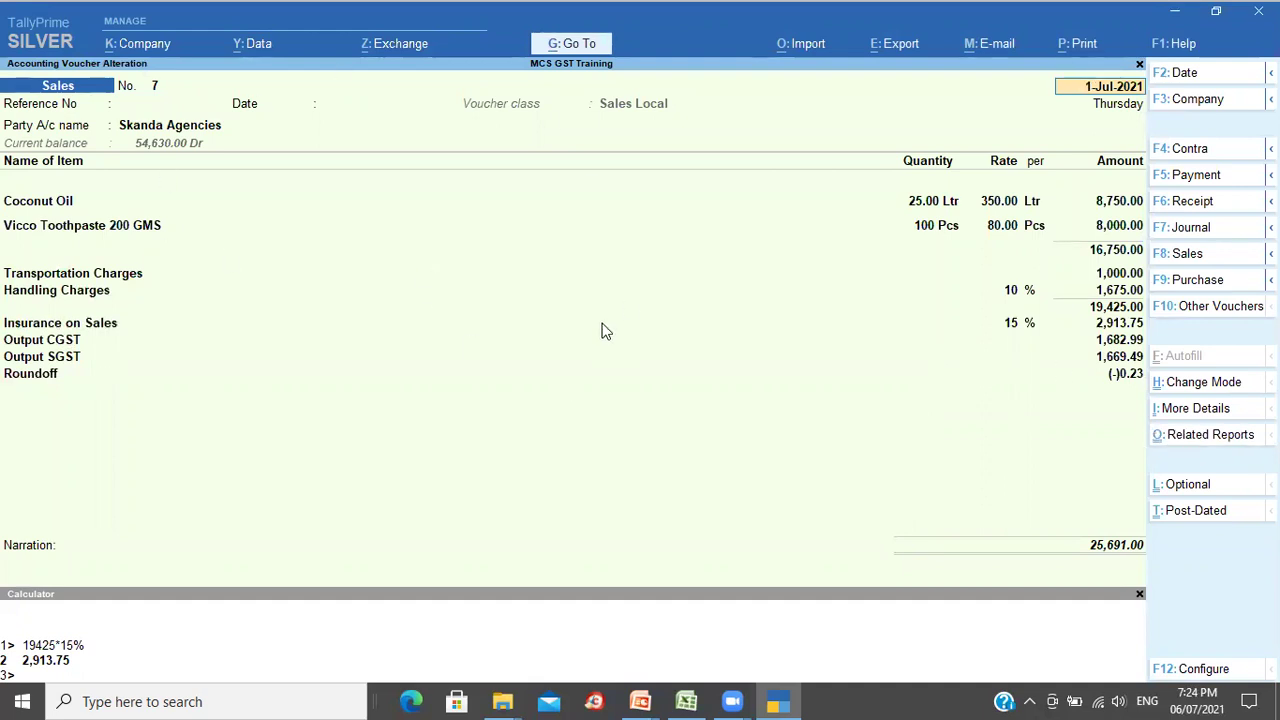
pyautogui.click(1201, 384)
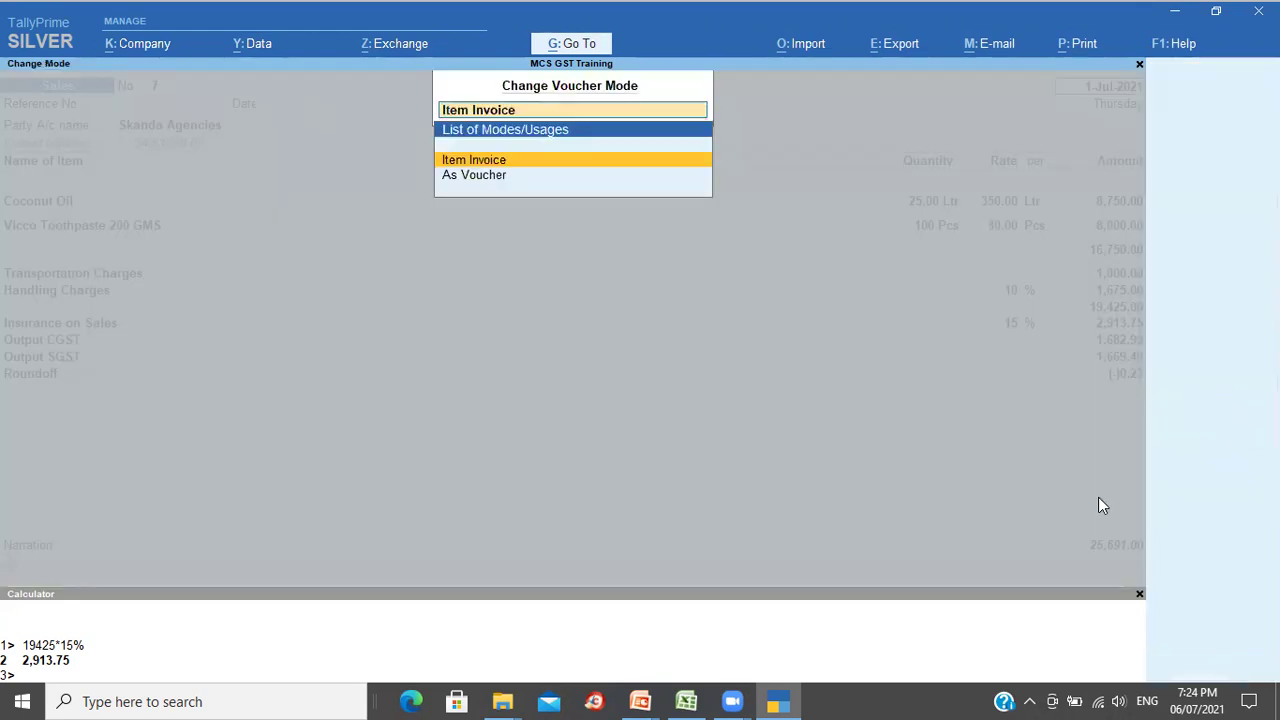
pyautogui.press('Down')
pyautogui.press('Return')
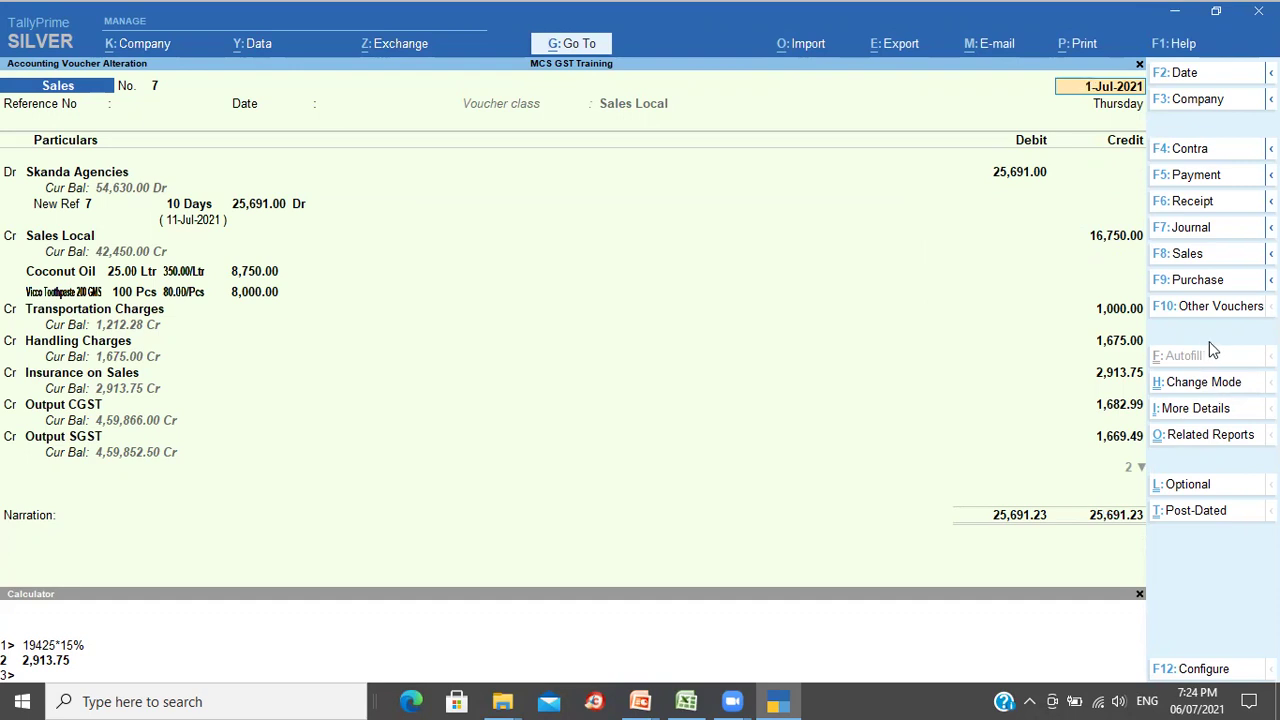
# Step: Return the sales voucher to Item Invoice mode and quit to the Gateway of Tally without saving
pyautogui.click(1212, 386)
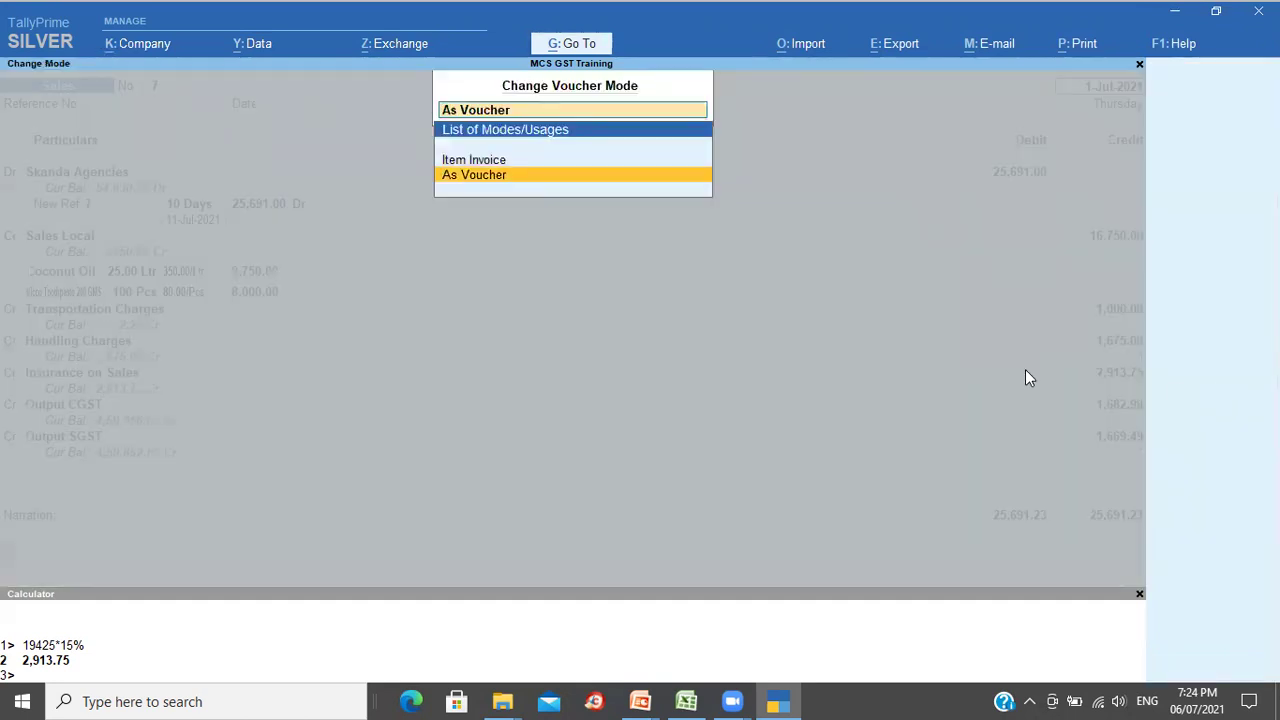
pyautogui.press('Up')
pyautogui.press('Return')
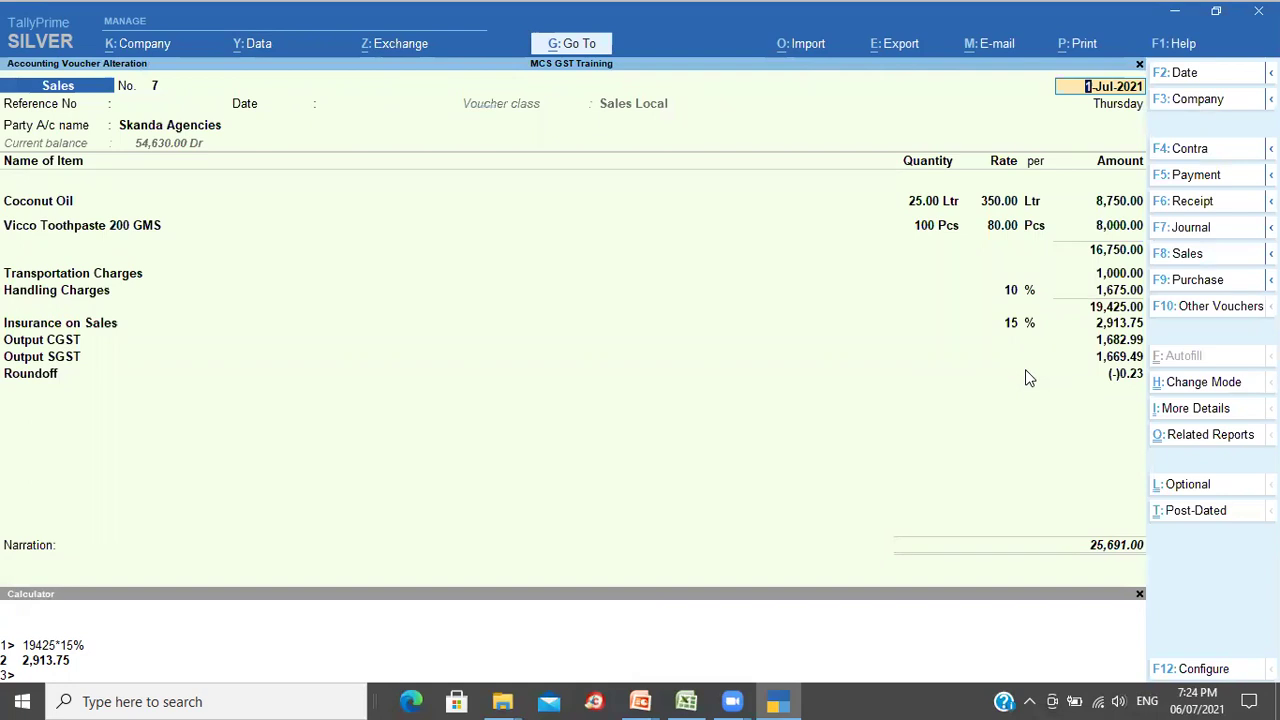
pyautogui.press('Escape')
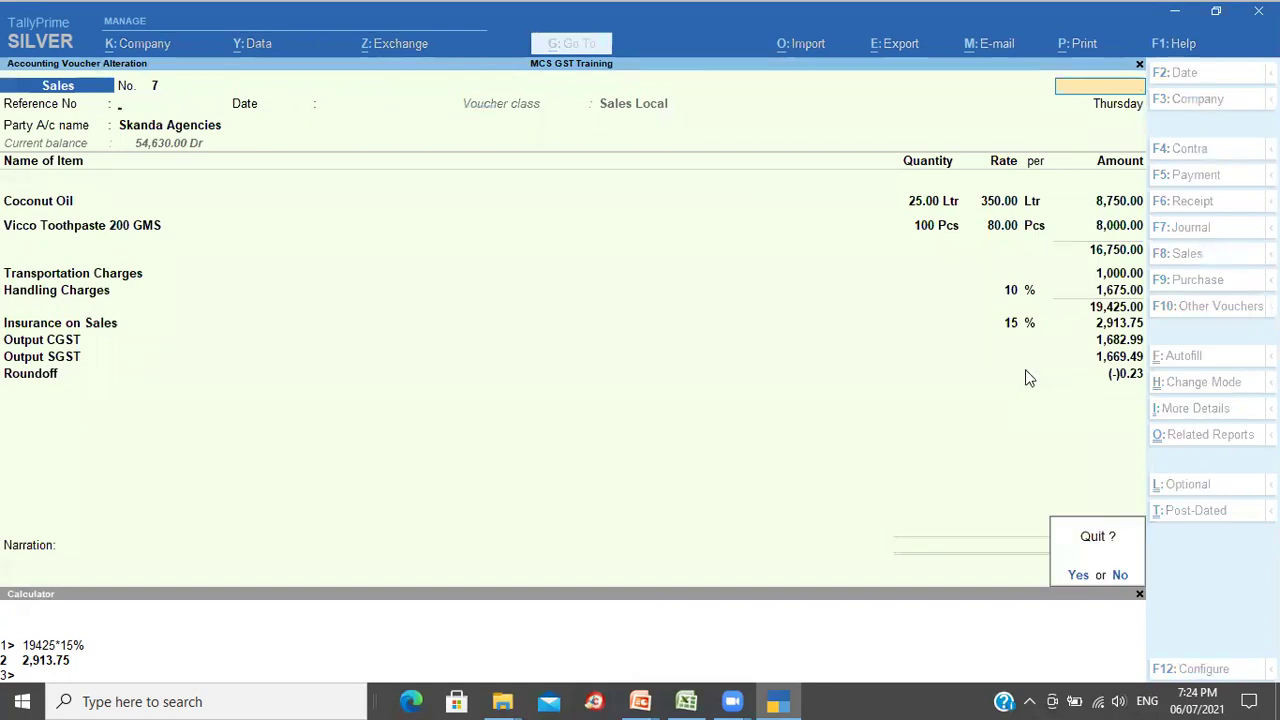
pyautogui.press('y')
pyautogui.press('Escape')
pyautogui.press('y')
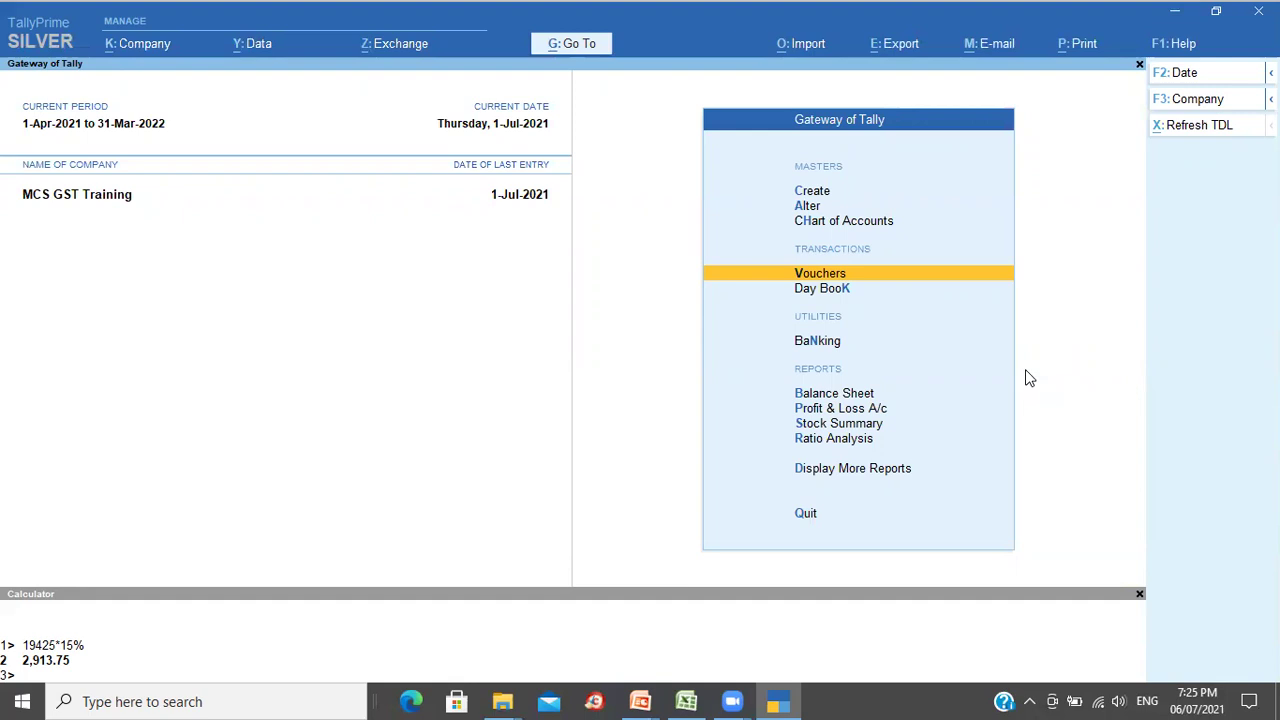
# Step: Start a new Sales voucher with the voucher class Sales Interstate
pyautogui.press('Return')
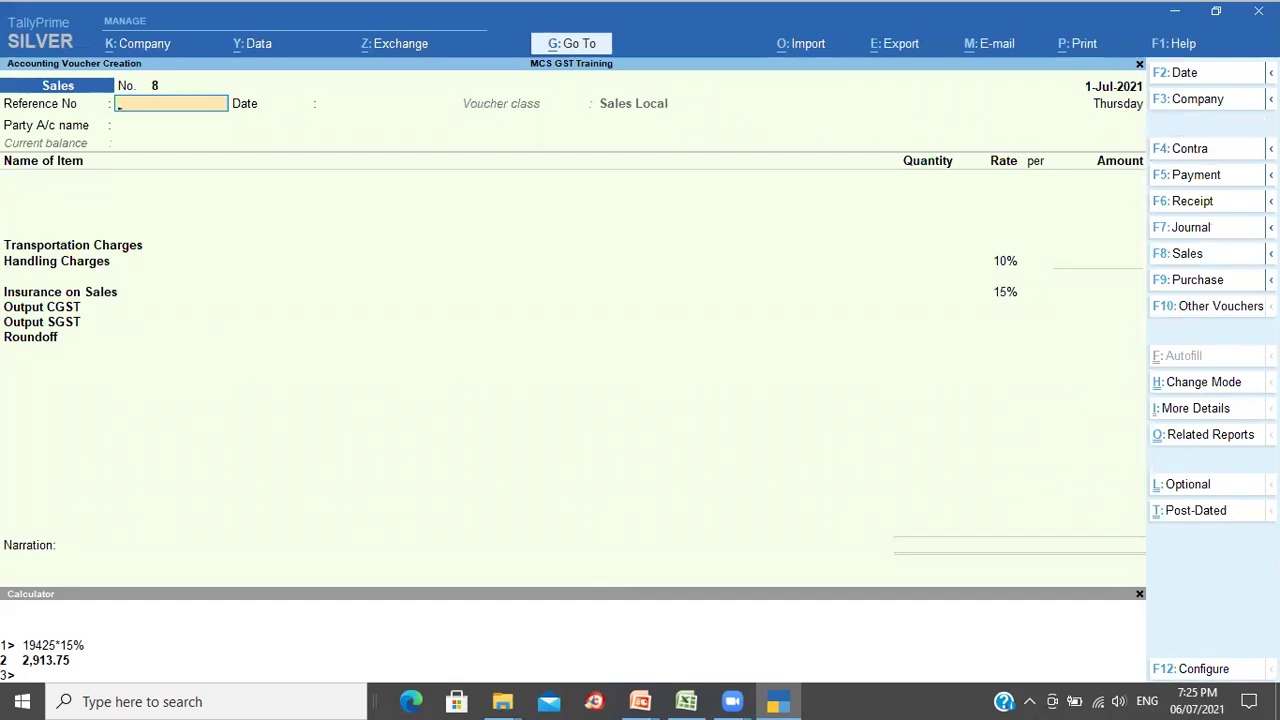
pyautogui.click(1209, 257)
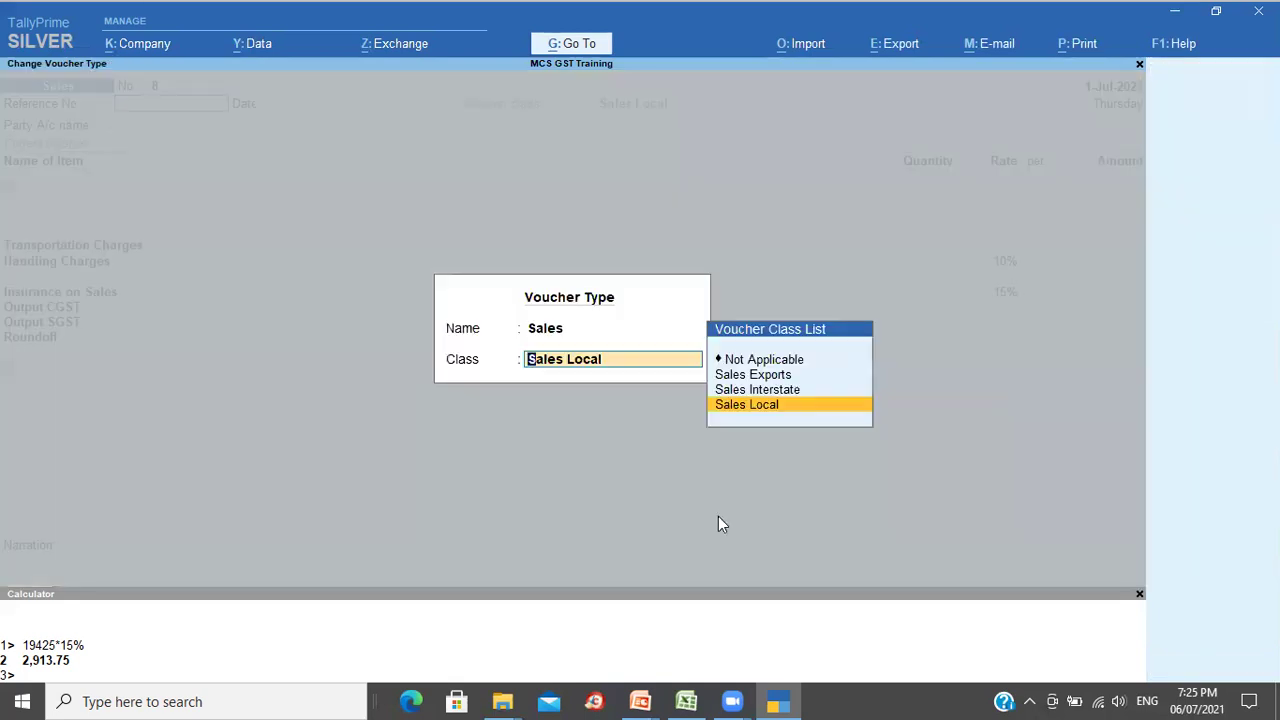
pyautogui.press('Up')
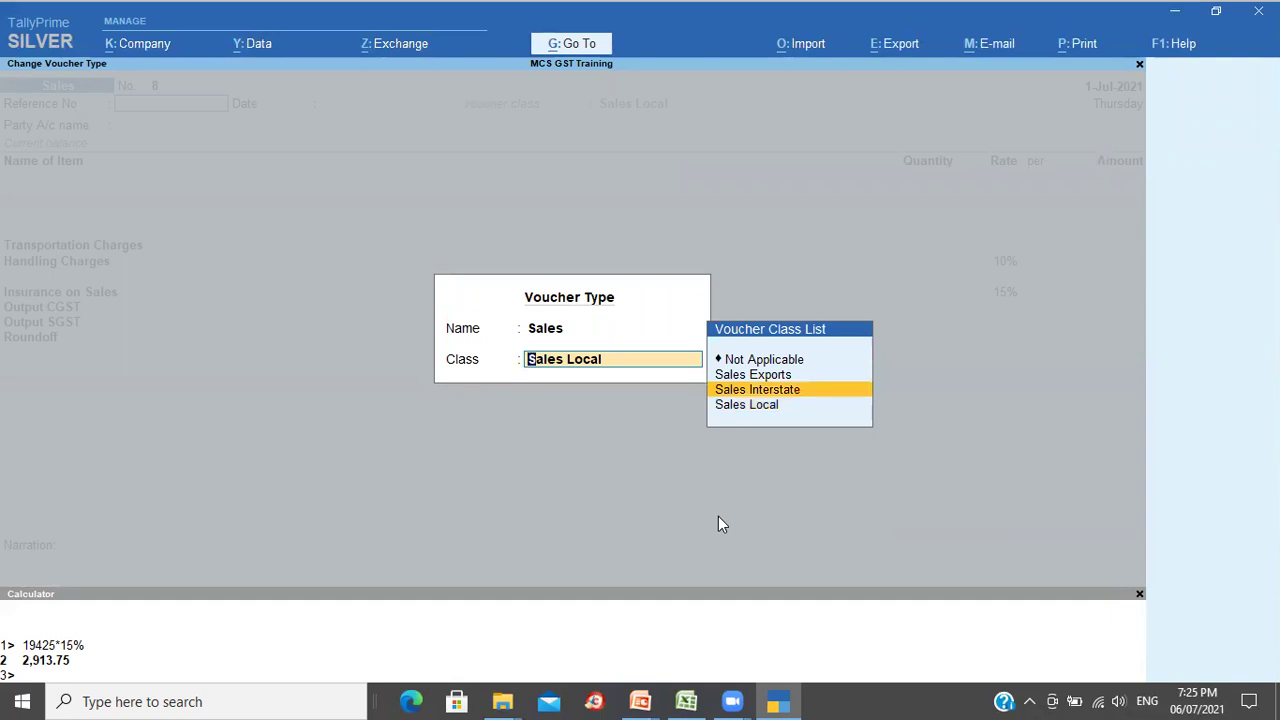
pyautogui.press('Return')
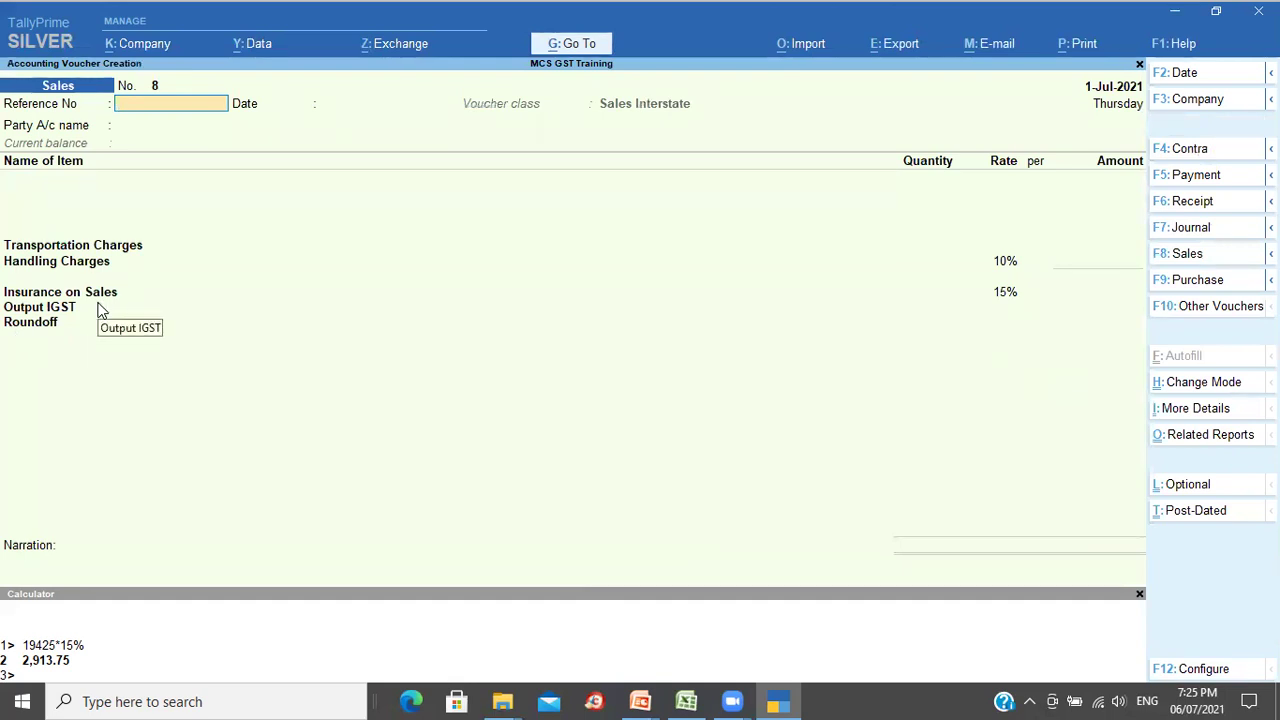
# Step: Set the voucher date to 2-Jul-2021 and leave the reference number and reference date blank
pyautogui.click(1188, 73)
pyautogui.press('Return')
pyautogui.press('Return')
pyautogui.press('Return')
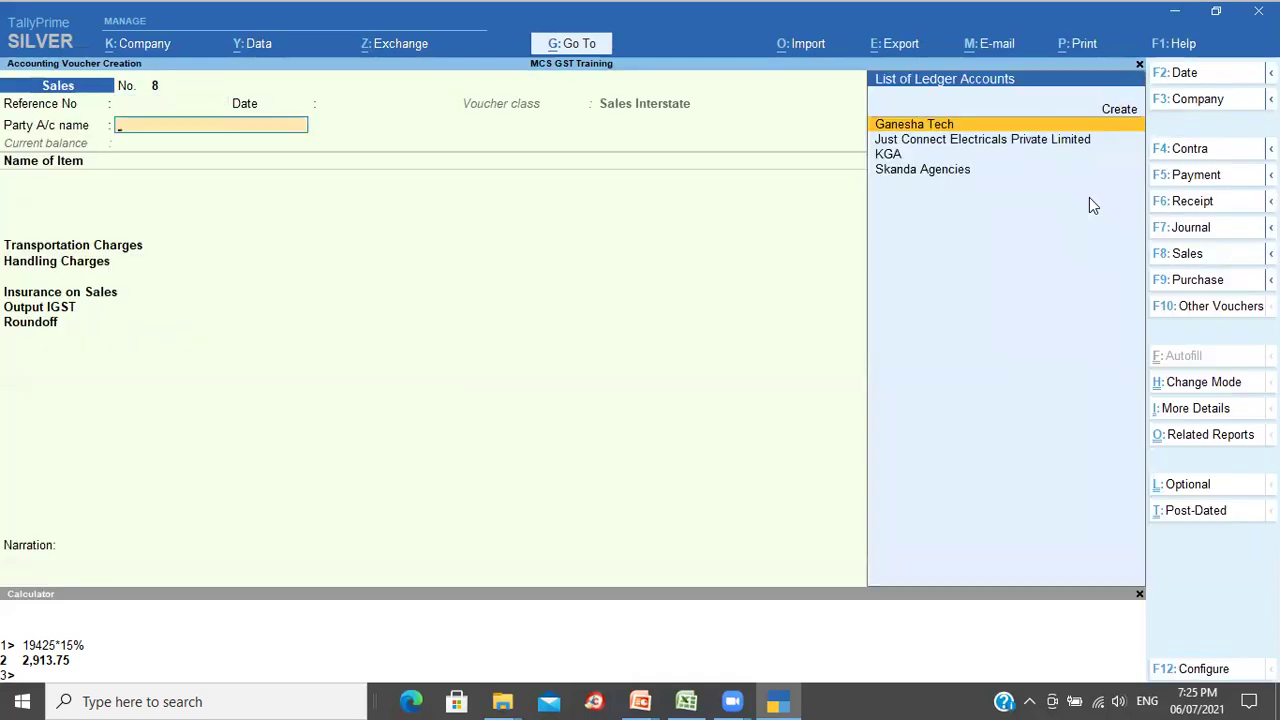
# Step: Choose Just Connect Electricals Private Limited as the party account and accept the dispatch and party details unchanged
pyautogui.press('Down')
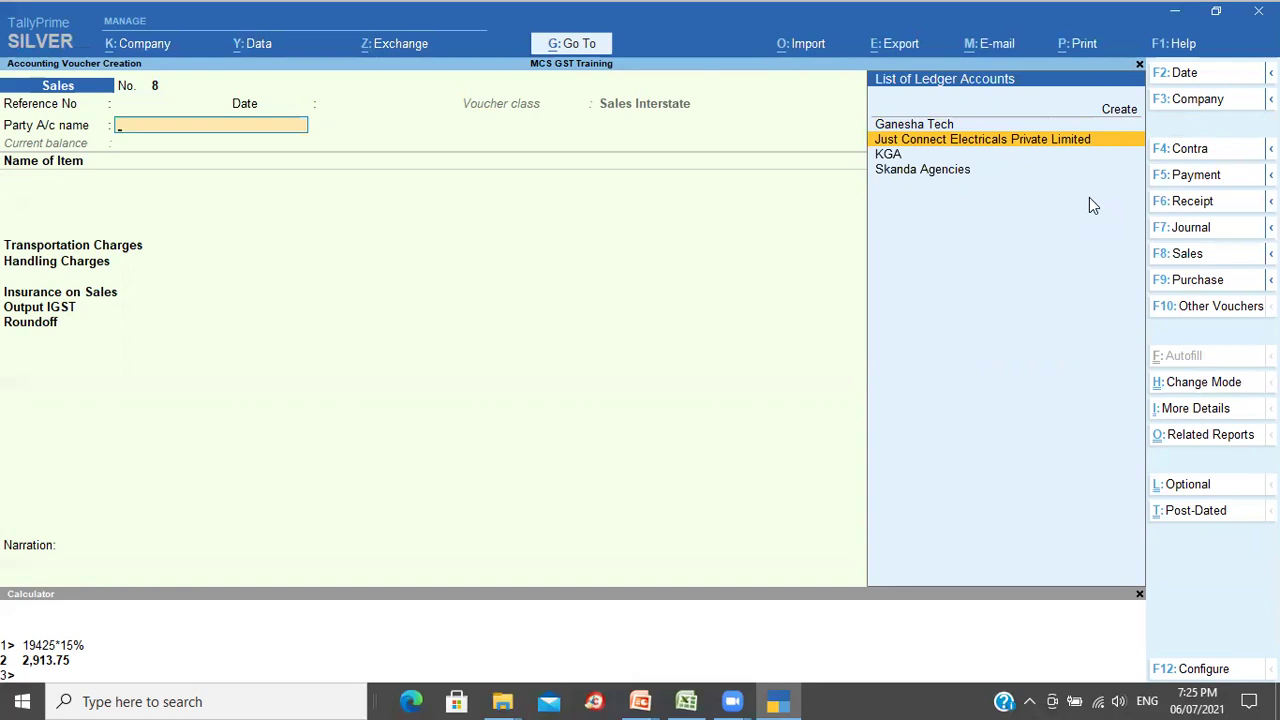
pyautogui.press('Return')
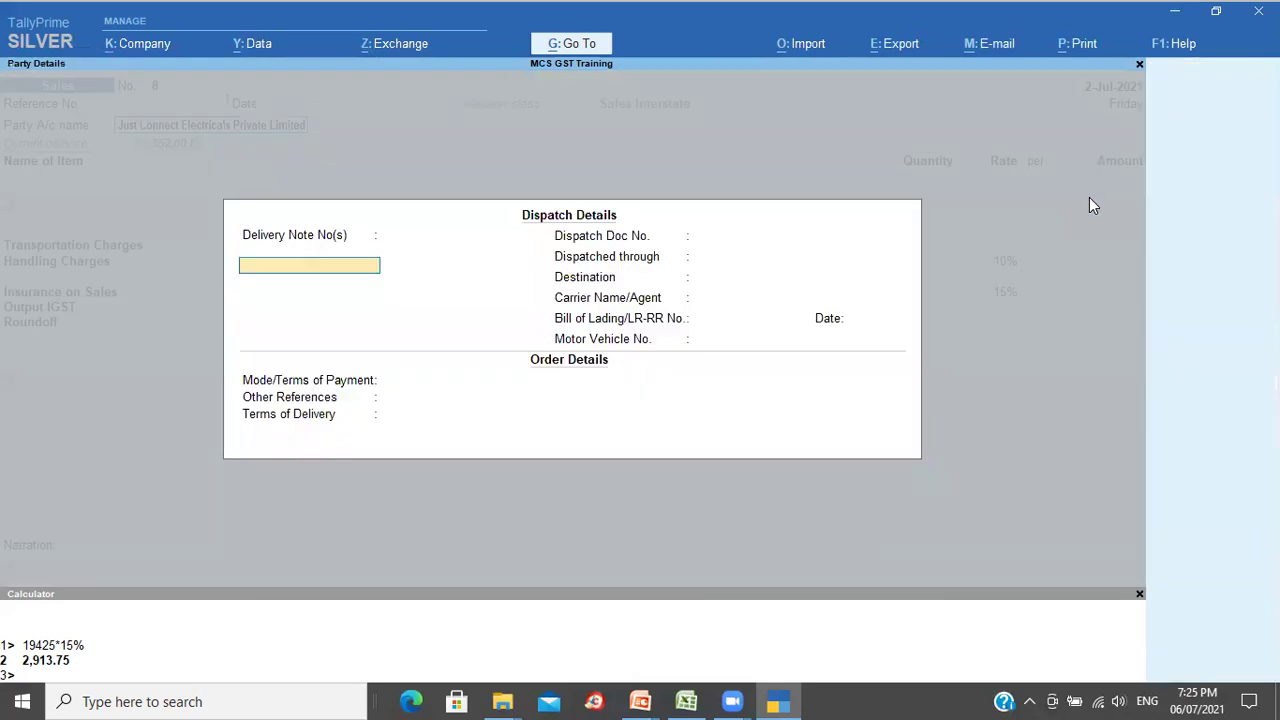
pyautogui.hotkey('ctrl', 'a')
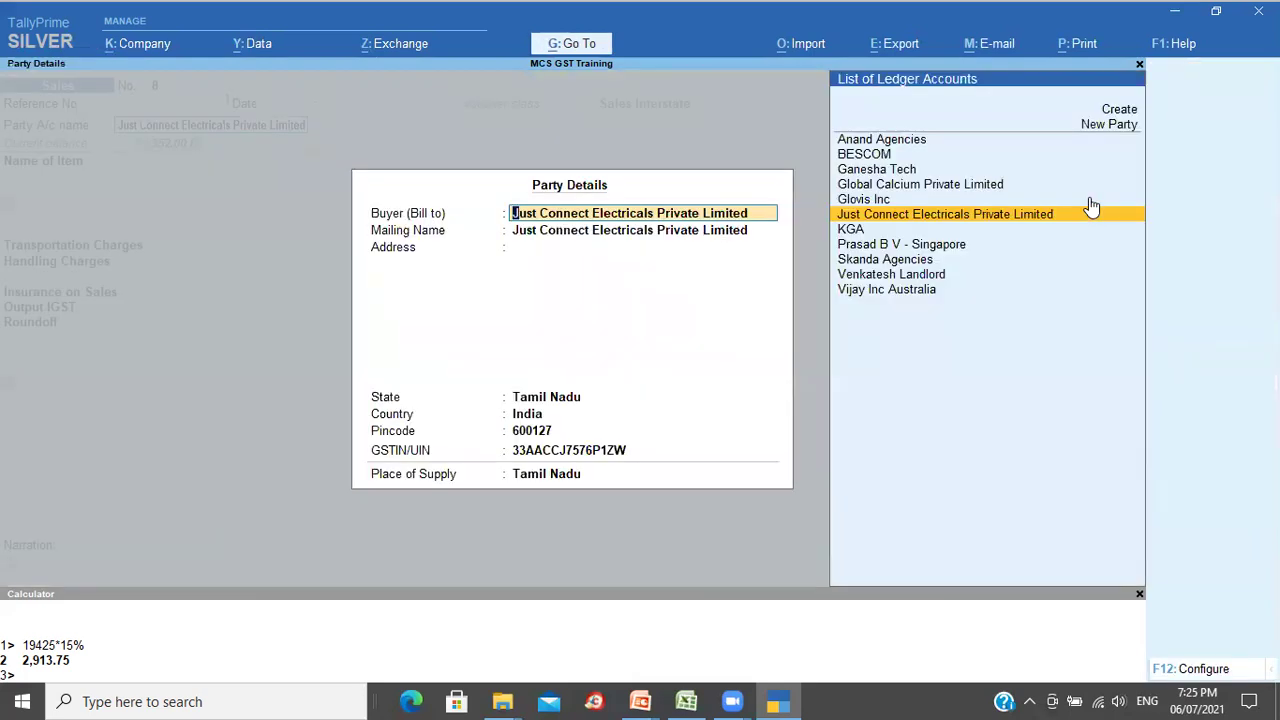
pyautogui.hotkey('ctrl', 'a')
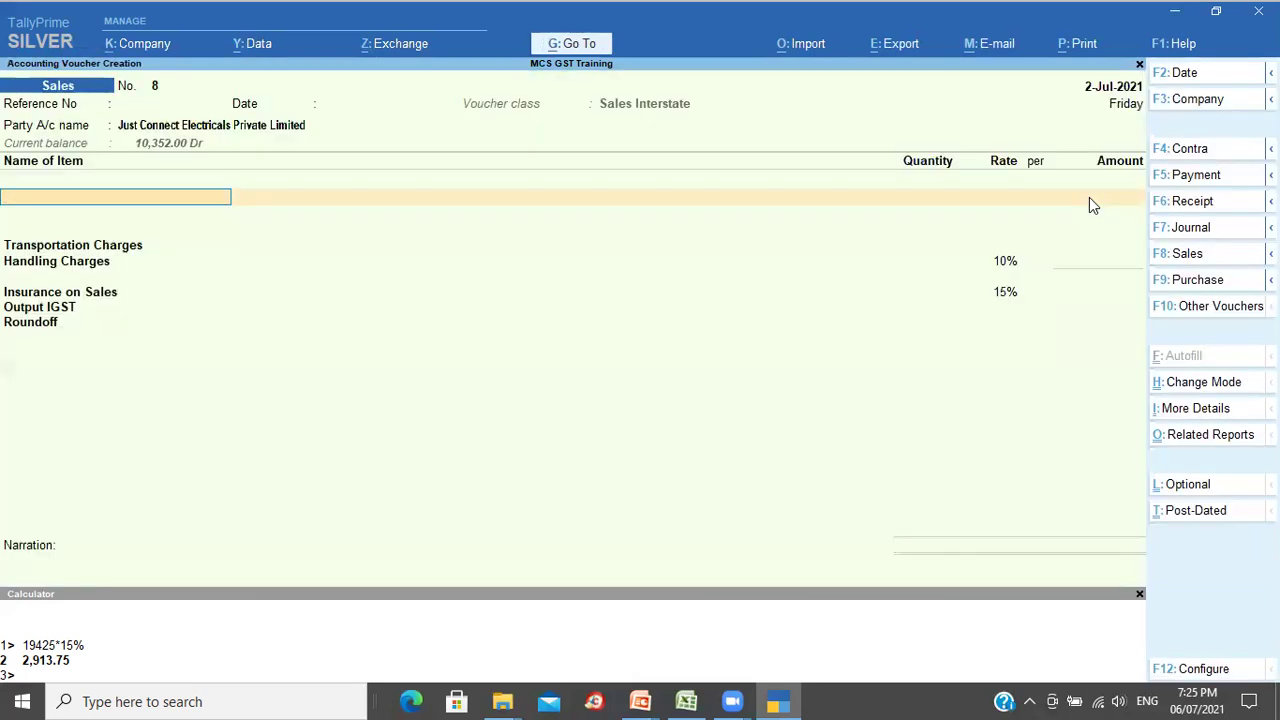
# Step: Add Coconut Oil to the invoice with a quantity of 30 Ltr at the default rate of 350.00 per litre
pyautogui.write('Coconut Oil')
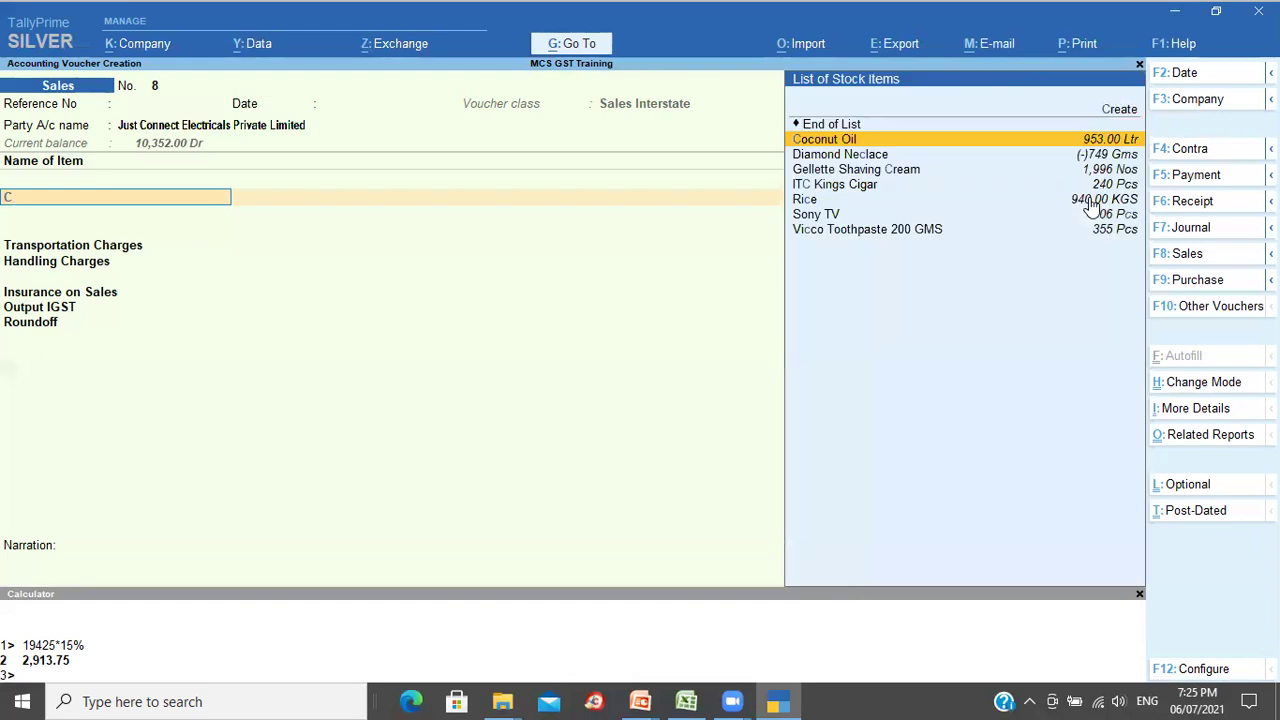
pyautogui.press('Return')
pyautogui.write('30')
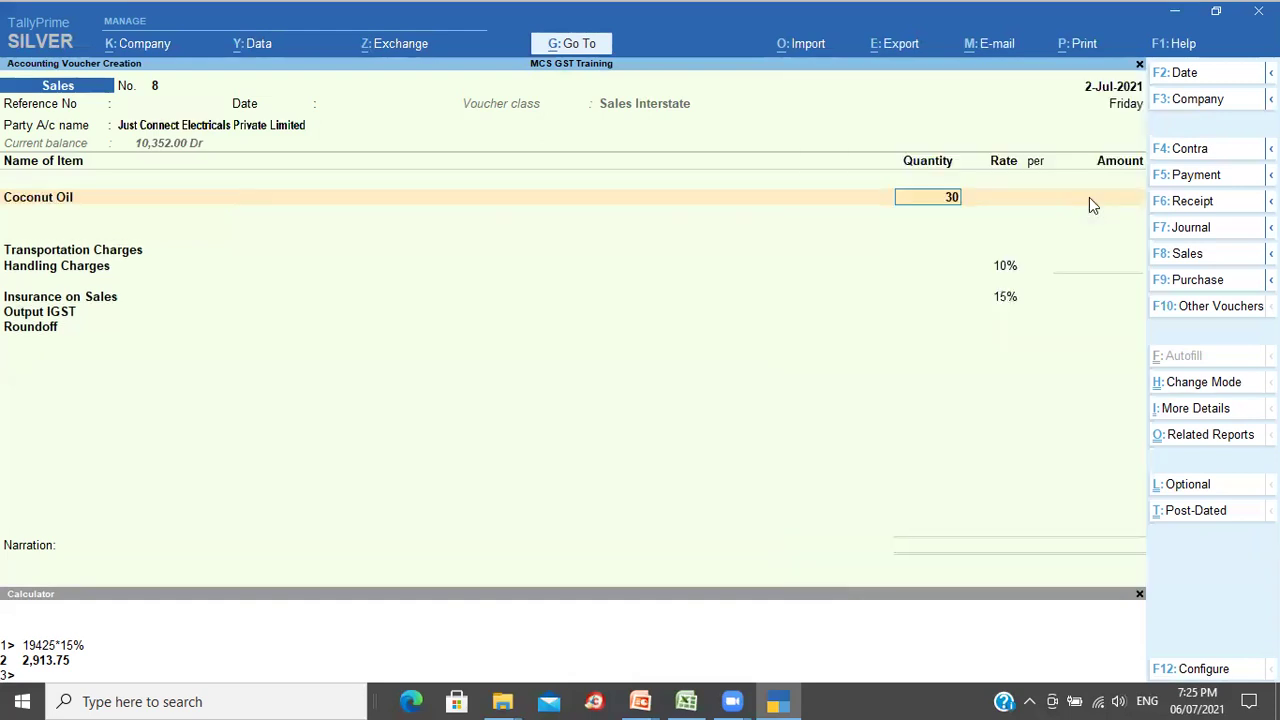
pyautogui.press('Return')
pyautogui.press('Return')
pyautogui.press('Return')
pyautogui.press('Return')
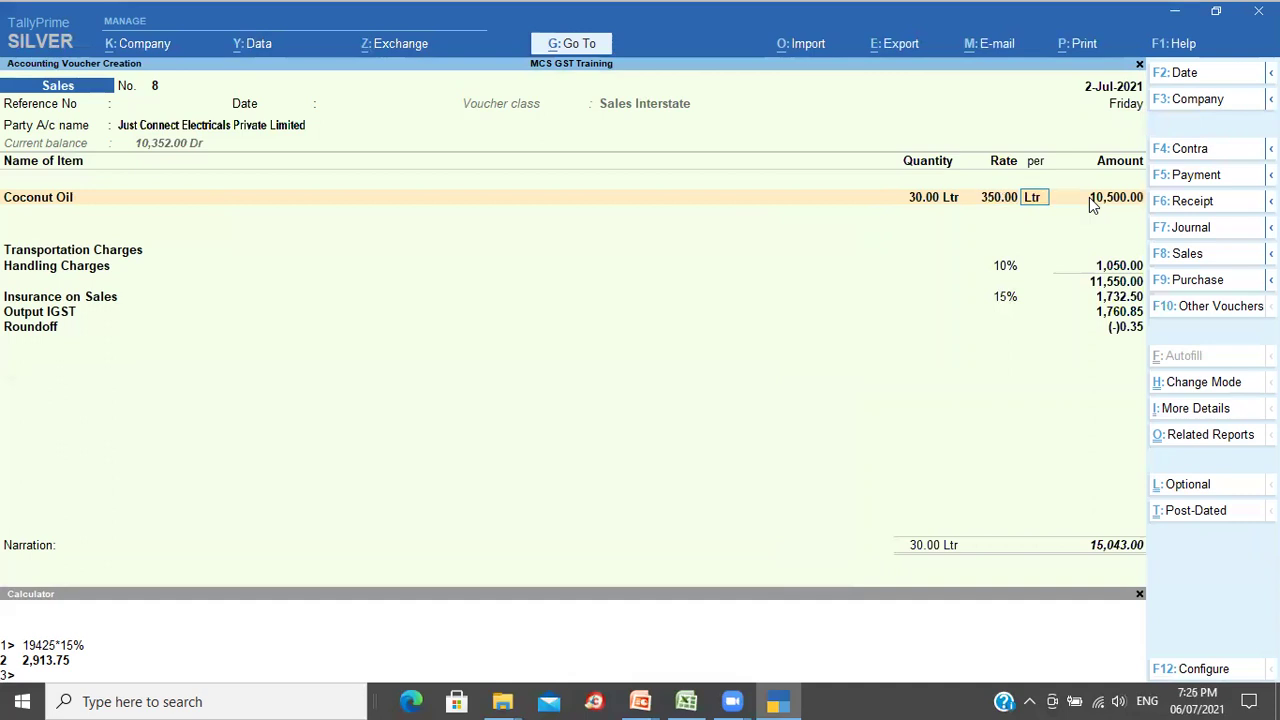
# Step: Add Sony TV as the second item with a quantity of 10 Pcs at a rate of 35,000.00
pyautogui.write('S')
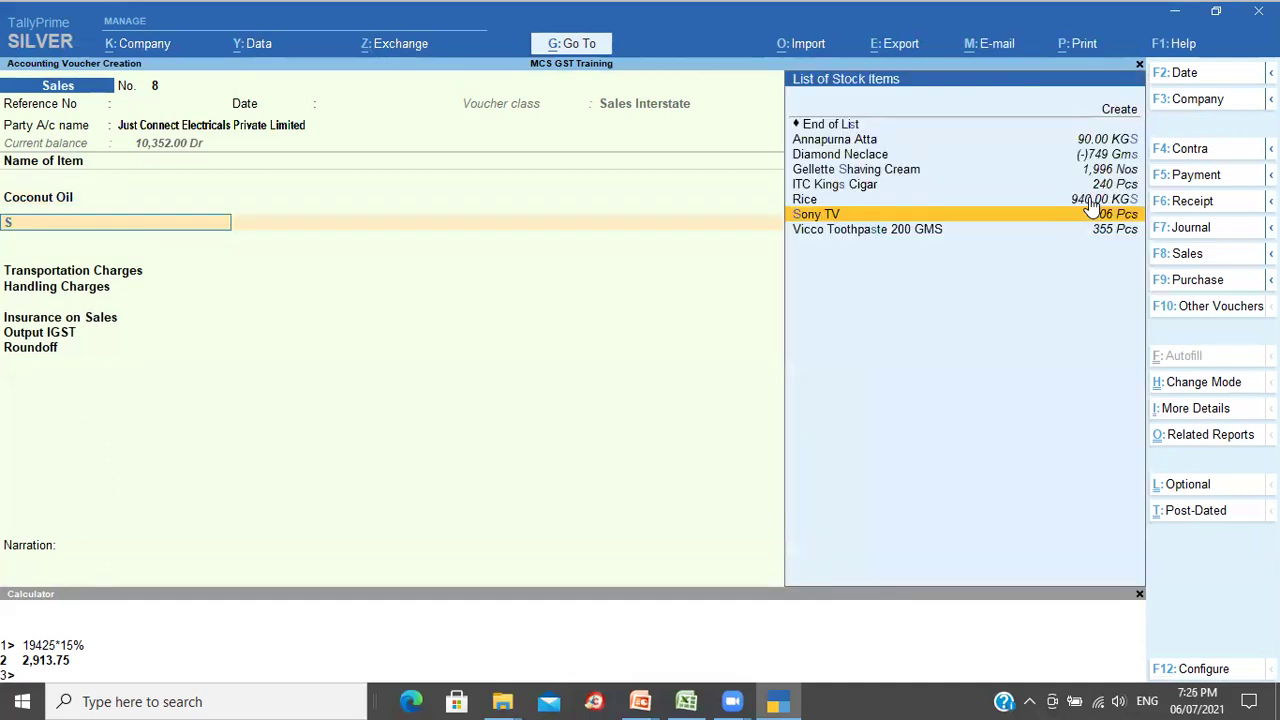
pyautogui.press('Return')
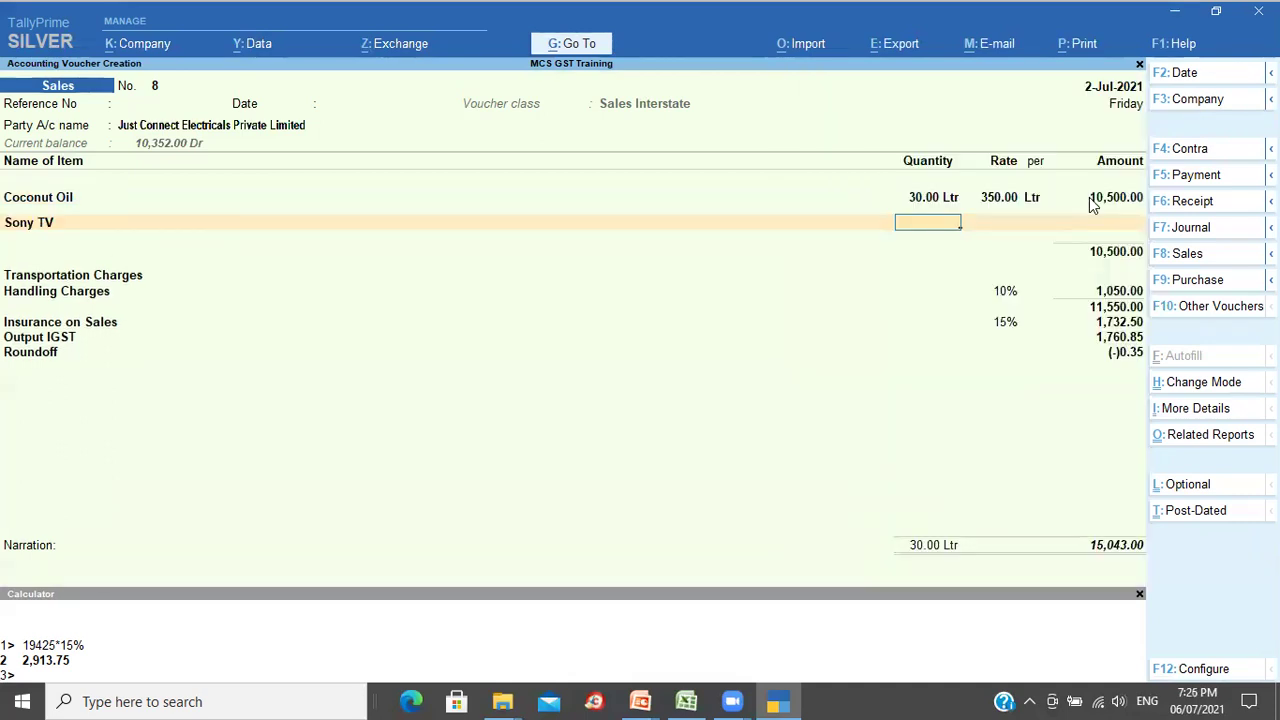
pyautogui.write('10')
pyautogui.press('Return')
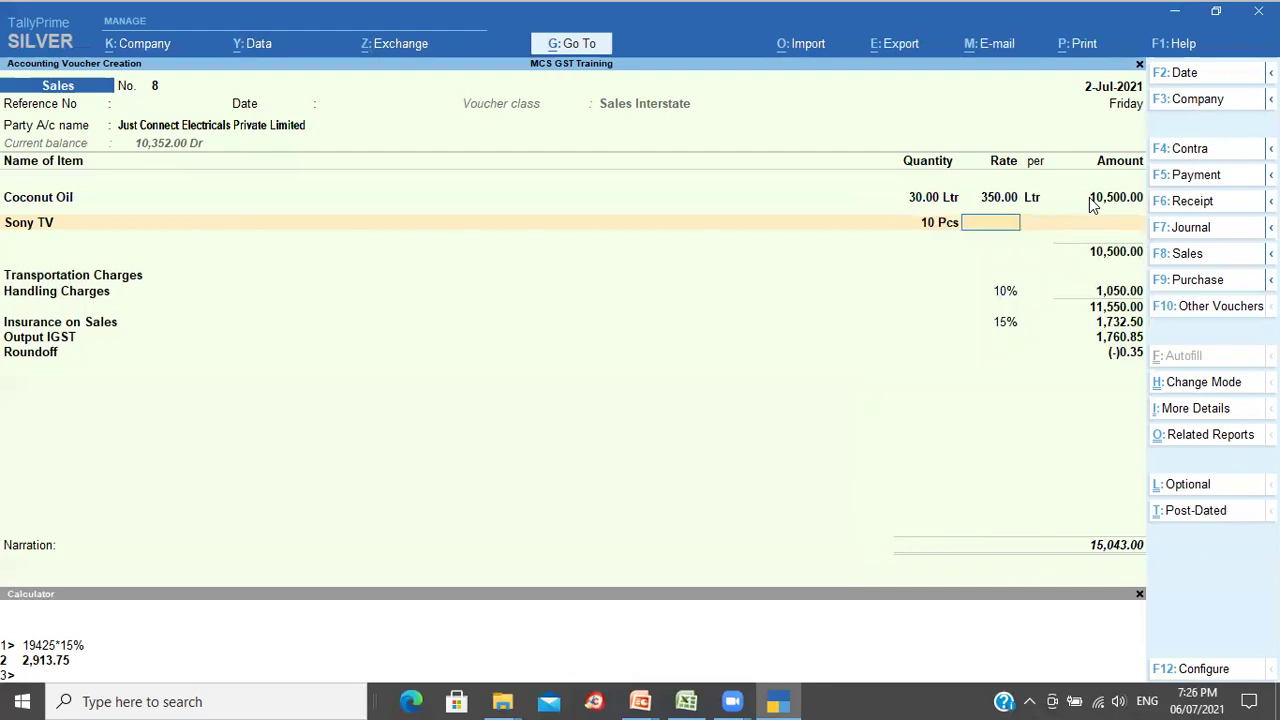
pyautogui.write('35000')
pyautogui.press('Return')
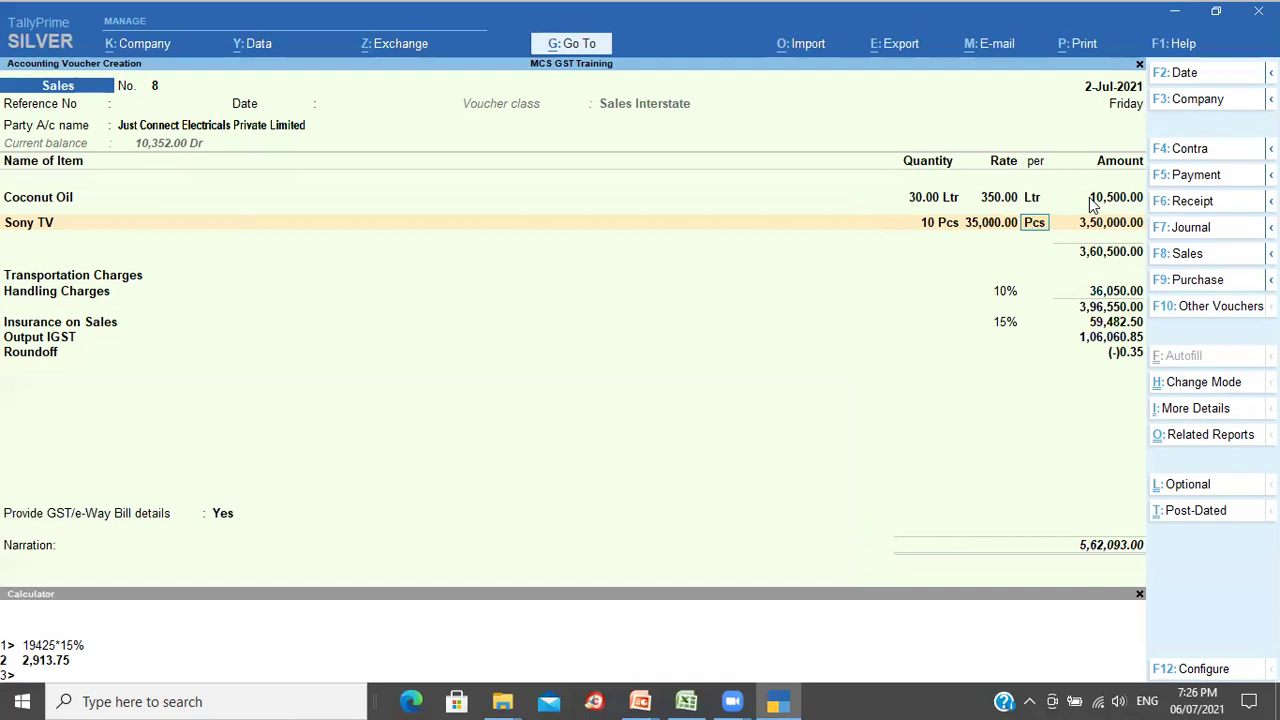
pyautogui.press('Return')
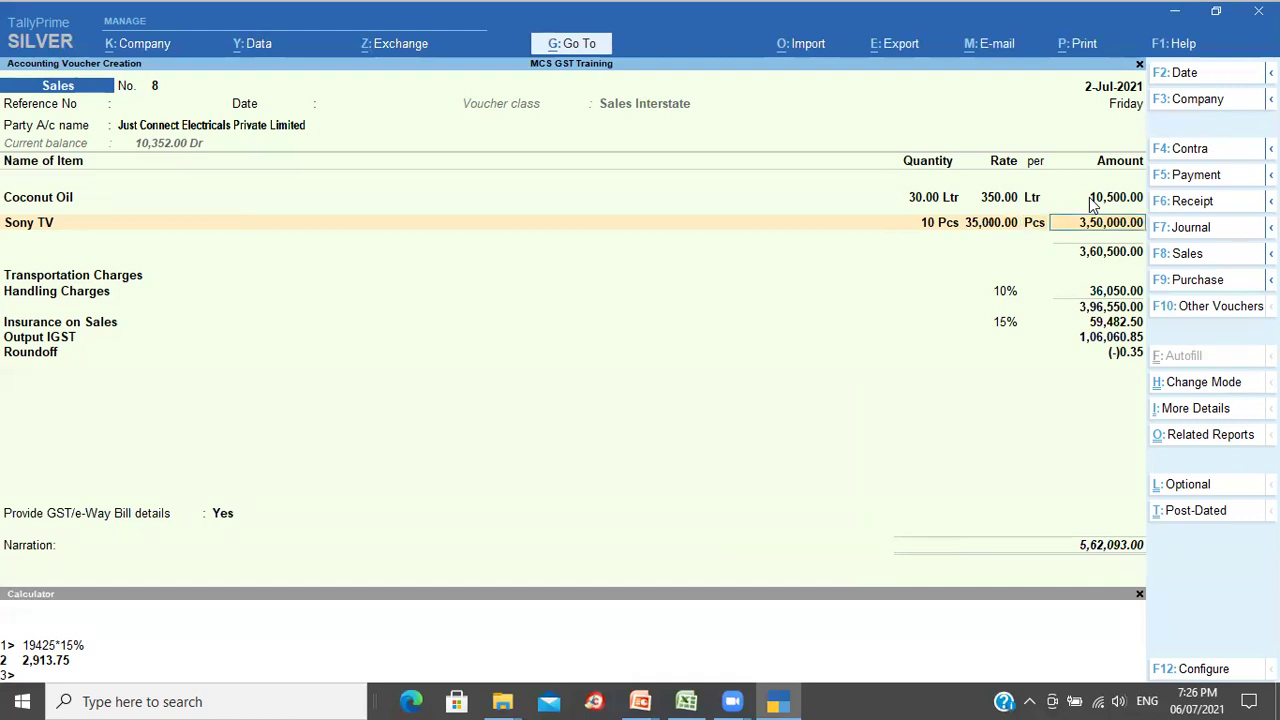
pyautogui.press('Return')
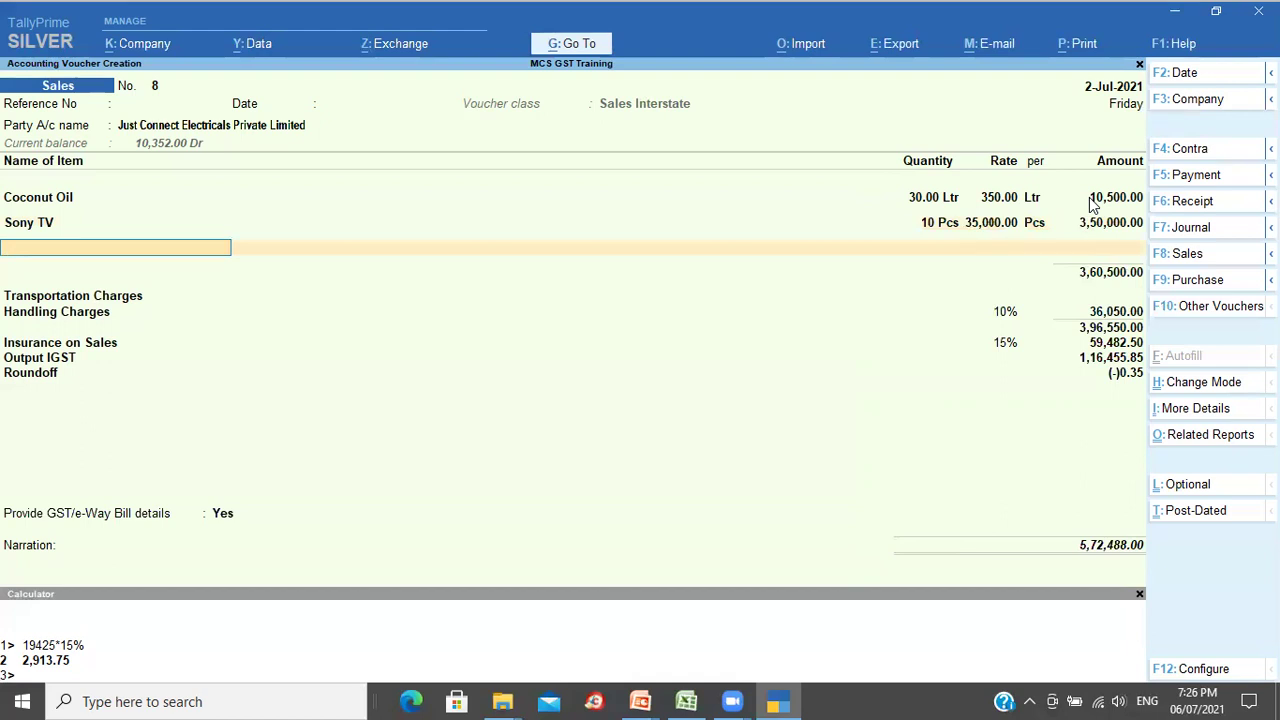
# Step: End the item list and enter Transportation Charges of 5,000
pyautogui.press('Return')
pyautogui.press('Return')
pyautogui.write('5000')
pyautogui.press('Return')
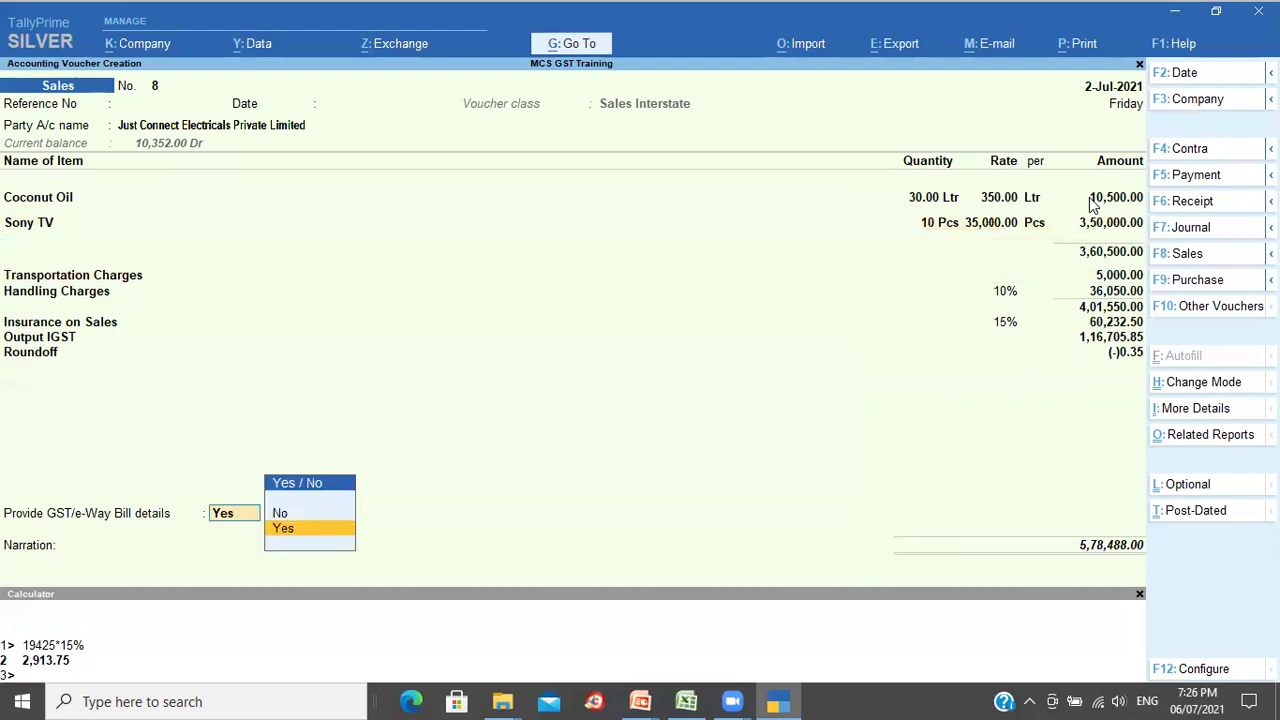
# Step: Set Provide GST/e-Way Bill details to No and proceed to the party's bill-wise details
pyautogui.press('Up')
pyautogui.press('Return')
pyautogui.press('Return')
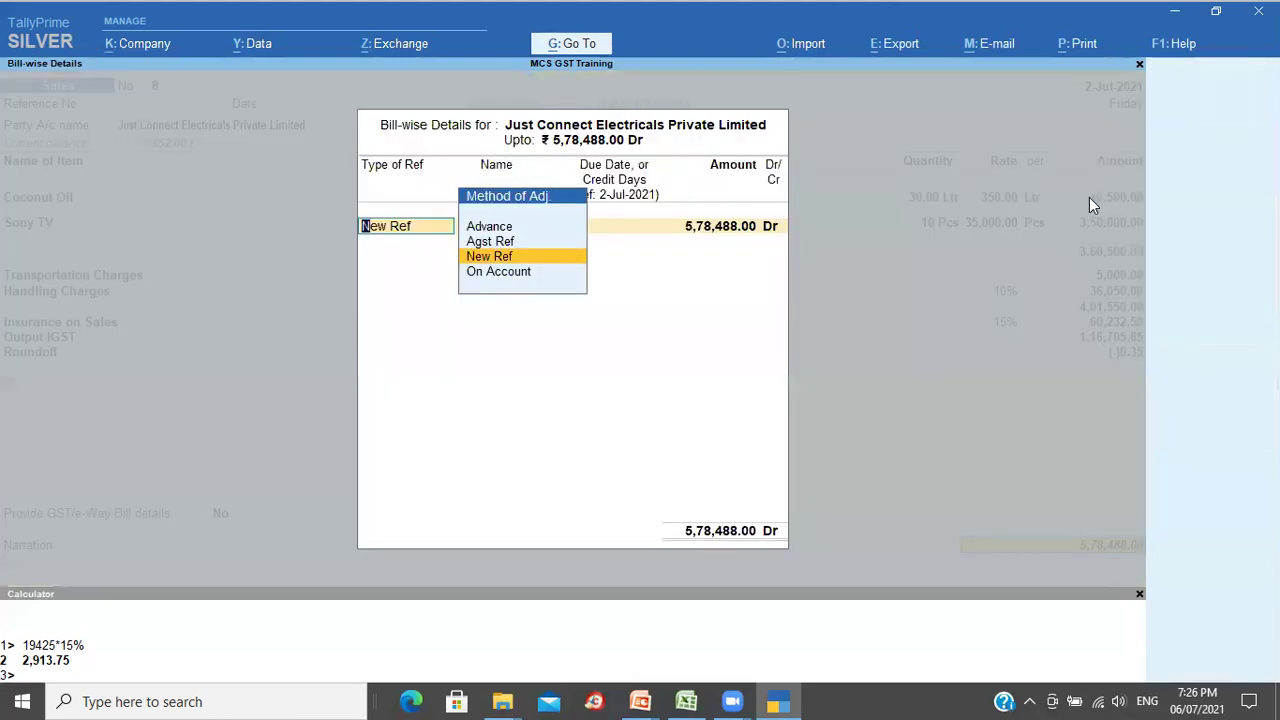
# Step: Allocate the full invoice amount to New Ref 8 with a credit period of 5 days
pyautogui.press('Return')
pyautogui.press('Return')
pyautogui.write('5')
pyautogui.press('Return')
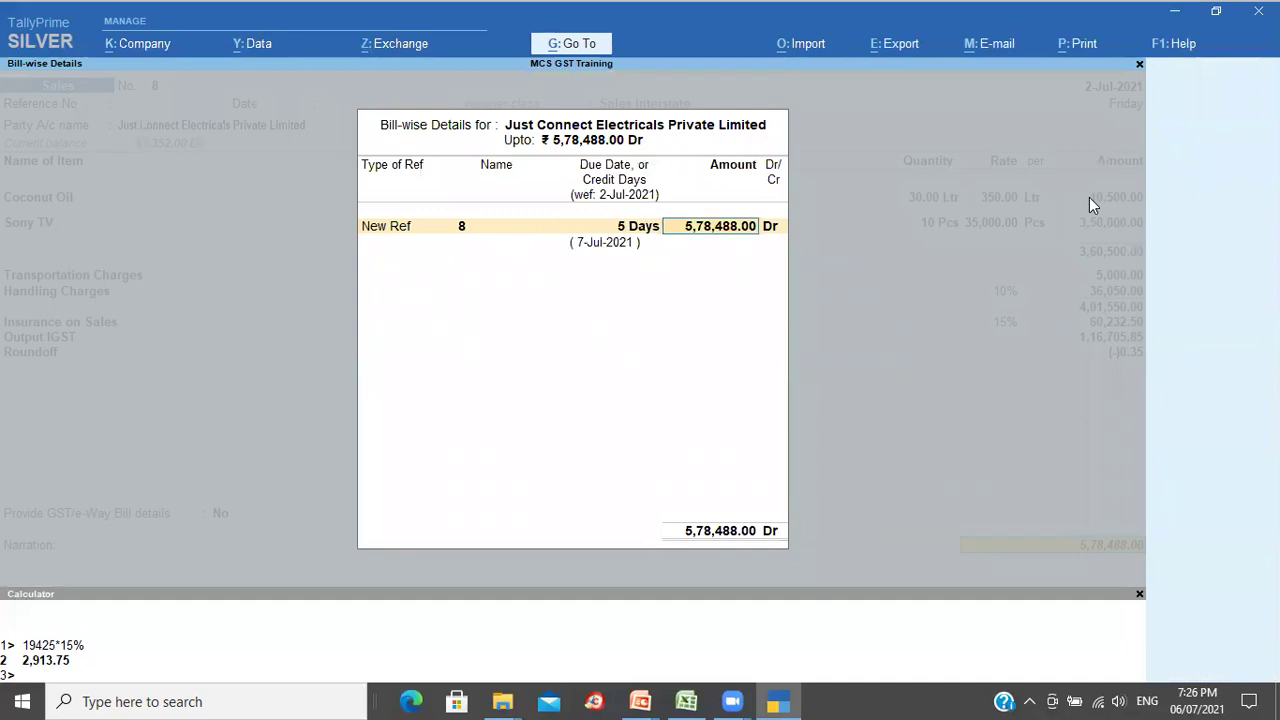
pyautogui.press('Return')
pyautogui.press('Return')
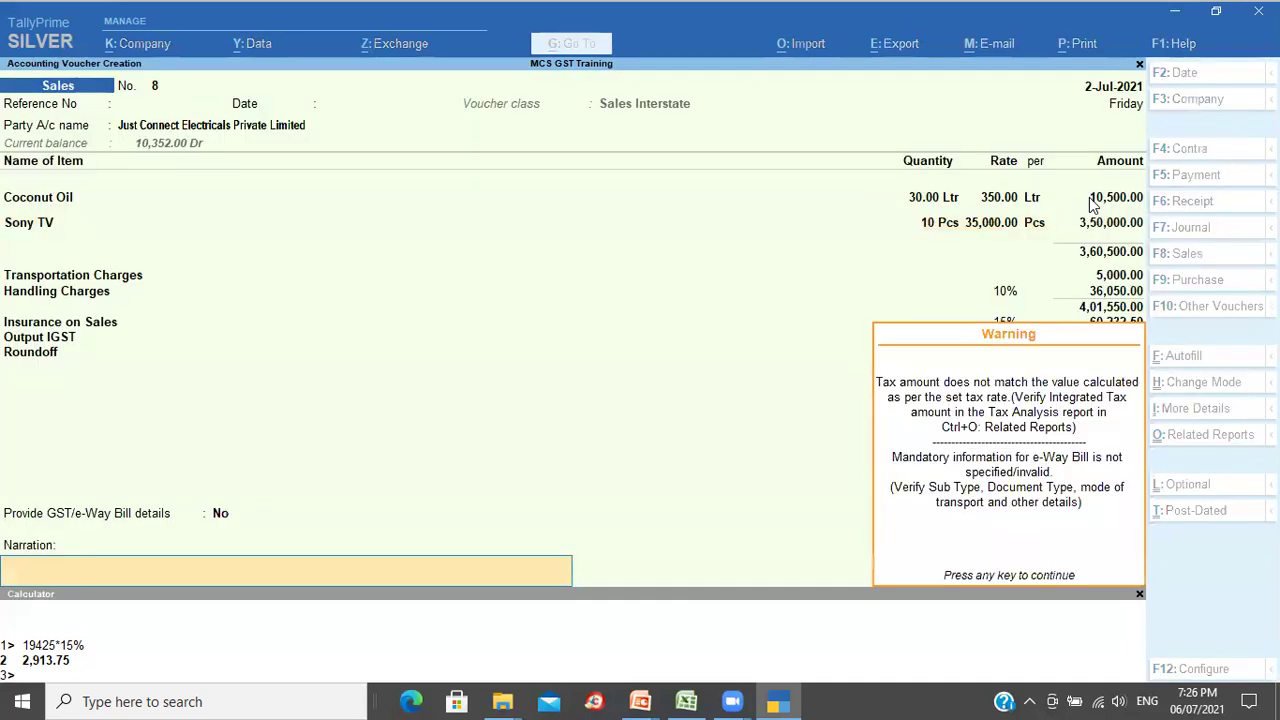
# Step: Dismiss the tax and e-Way Bill warning, accept the interstate sales voucher, and open its print preview
pyautogui.press('Return')
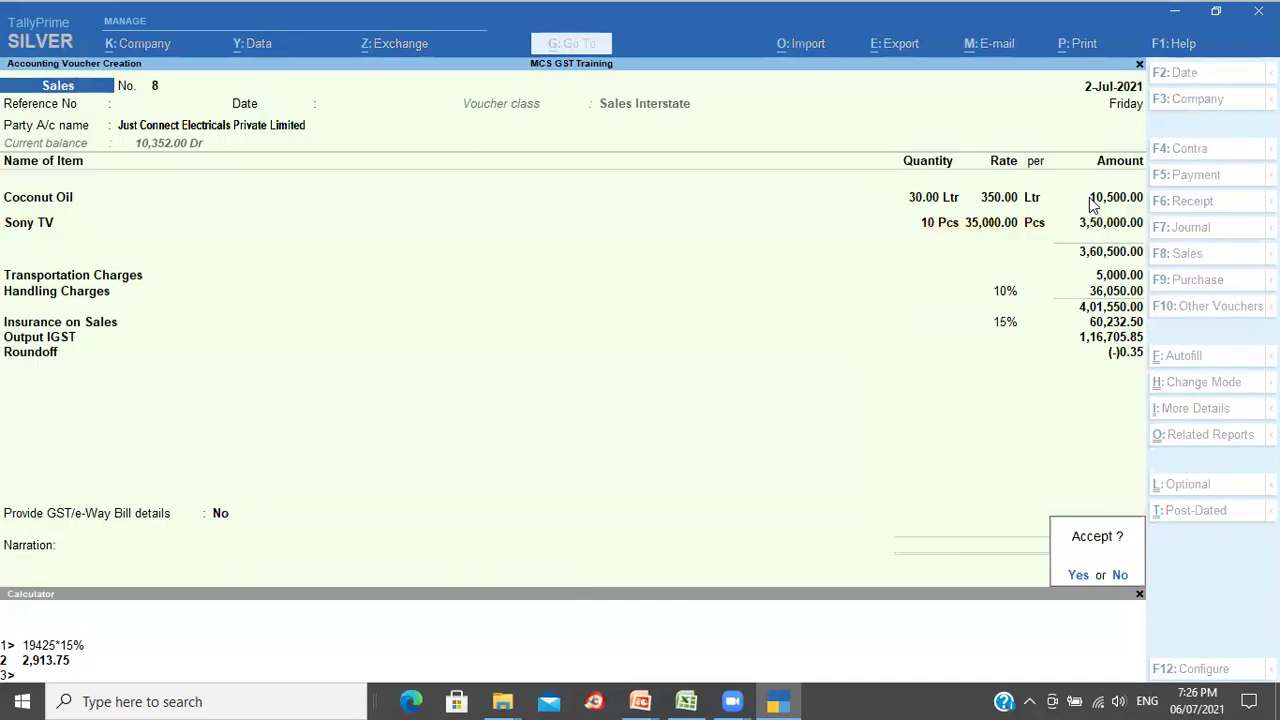
pyautogui.press('Return')
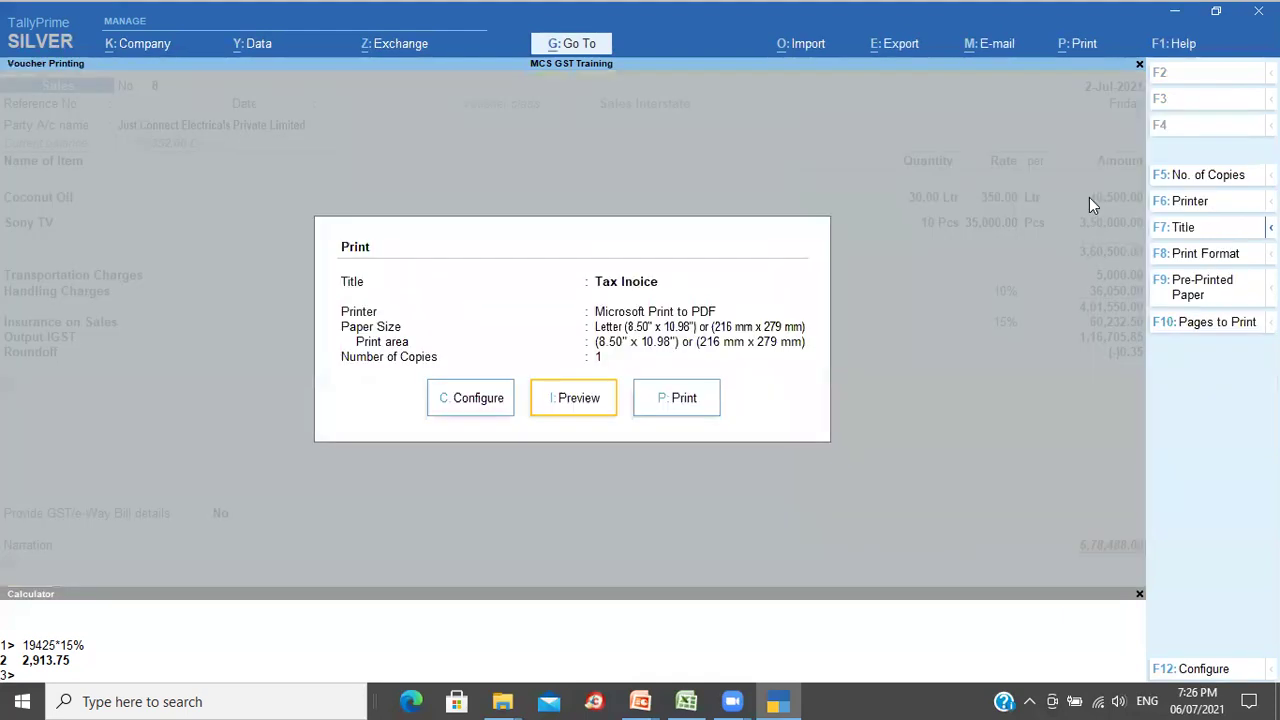
pyautogui.press('i')
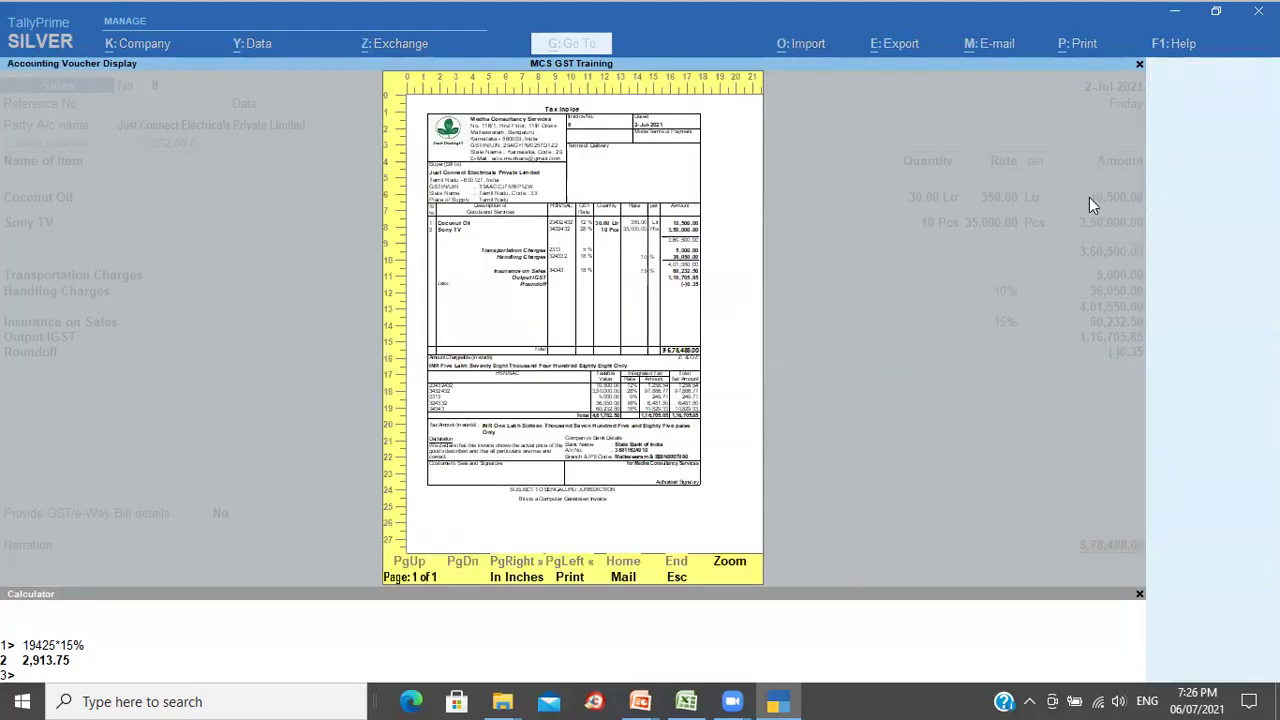
# Step: Examine the zoomed print preview of the interstate tax invoice, including its charges and HSN-wise IGST breakdown, and close the preview and print dialog
pyautogui.hotkey('alt', 'z')
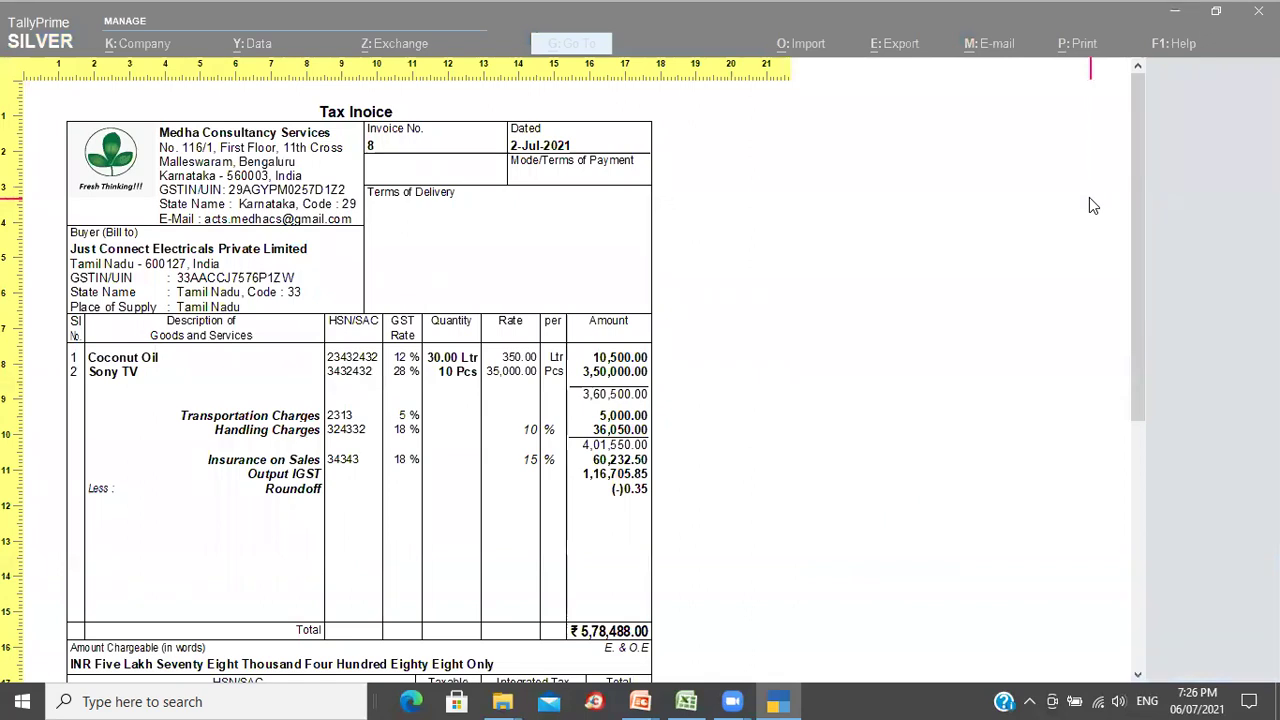
pyautogui.scroll(-2, 1092, 205)
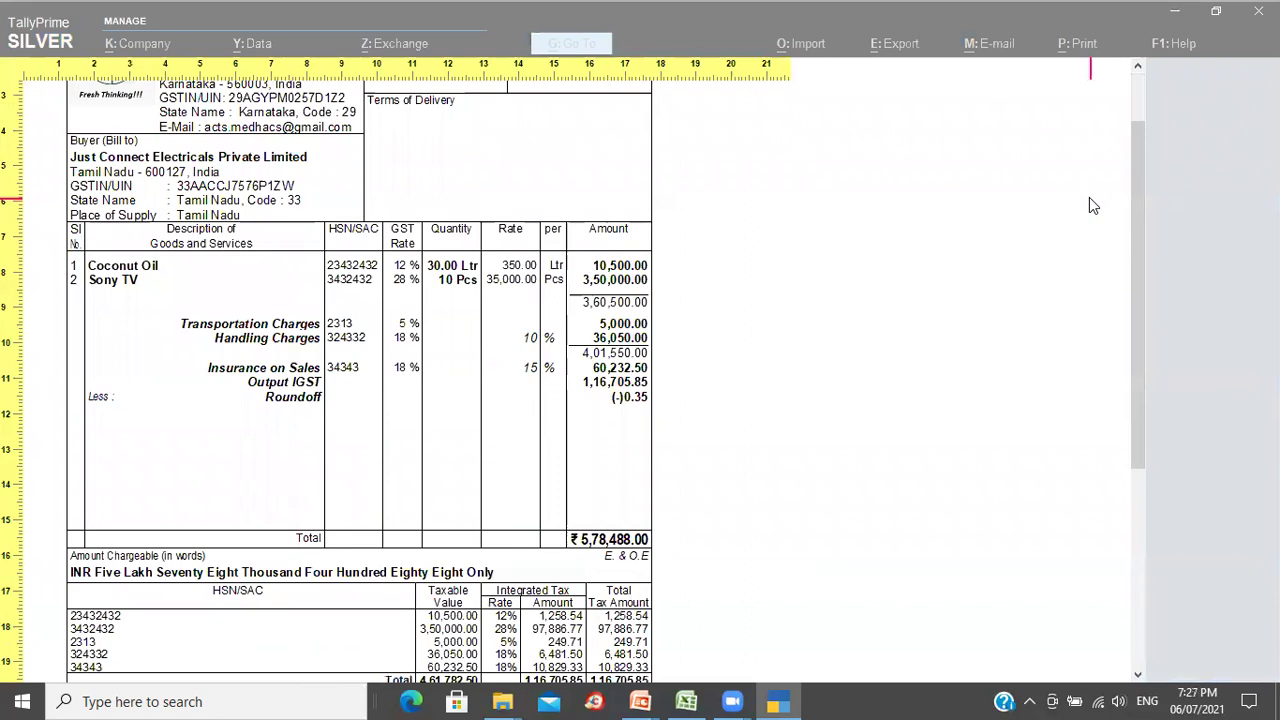
pyautogui.scroll(-1, 1092, 205)
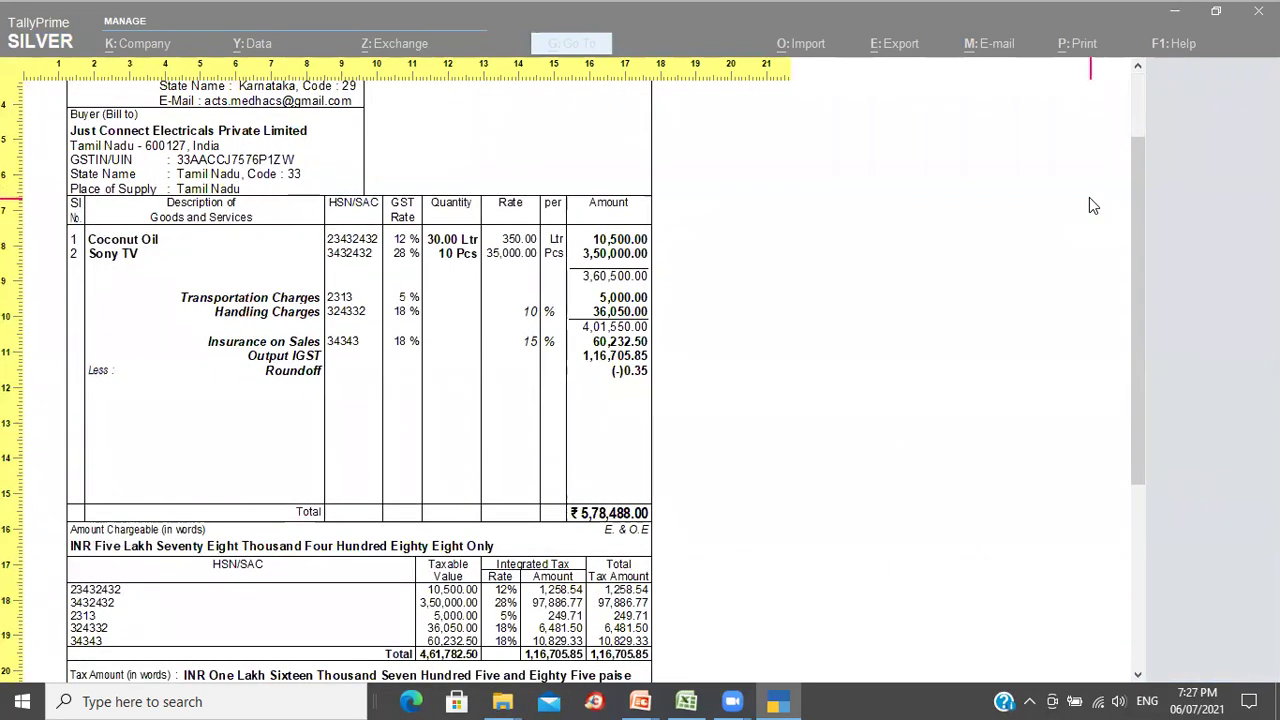
pyautogui.scroll(-1, 1093, 205)
pyautogui.scroll(-4, 1093, 205)
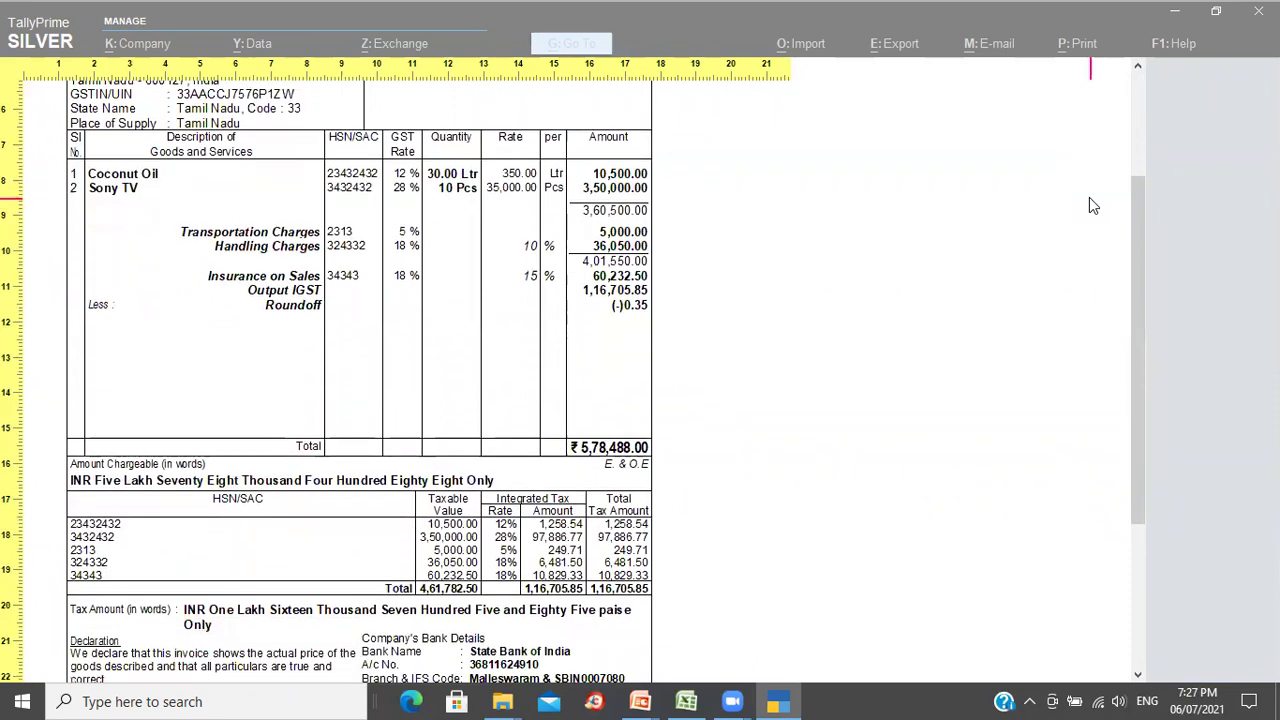
pyautogui.scroll(5, 1093, 205)
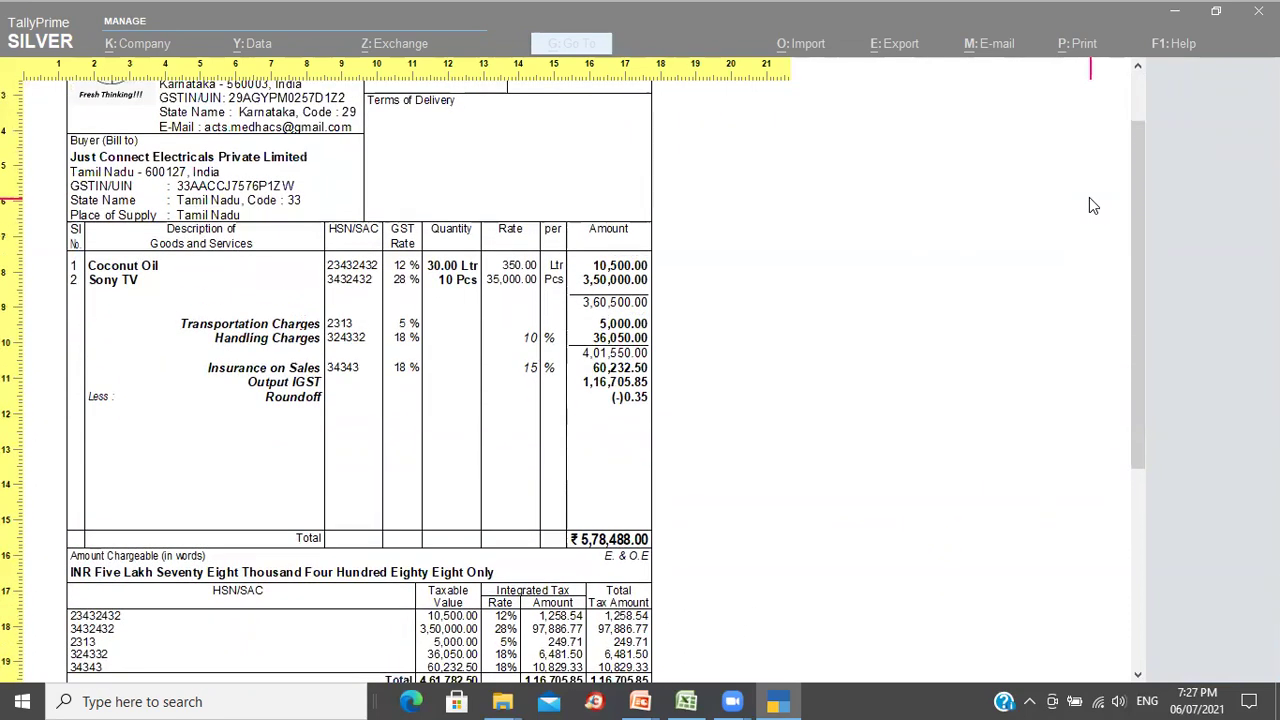
pyautogui.scroll(4, 1091, 200)
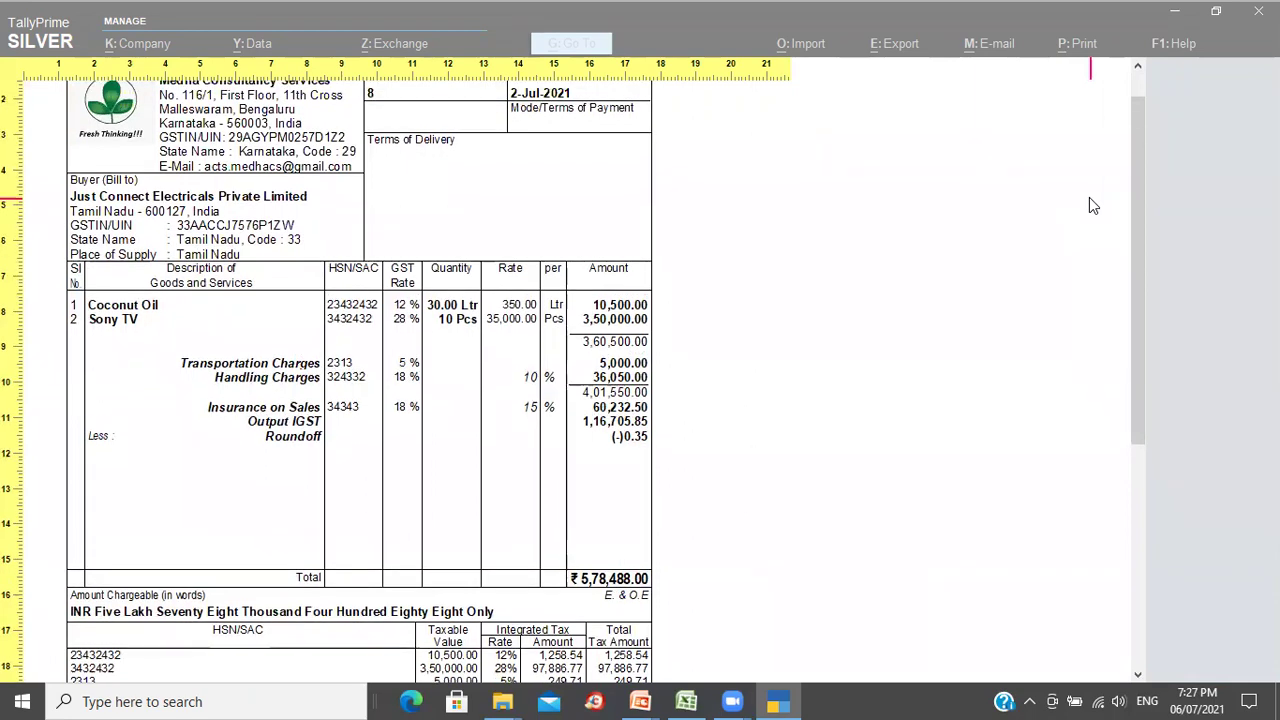
pyautogui.scroll(-15, 1093, 205)
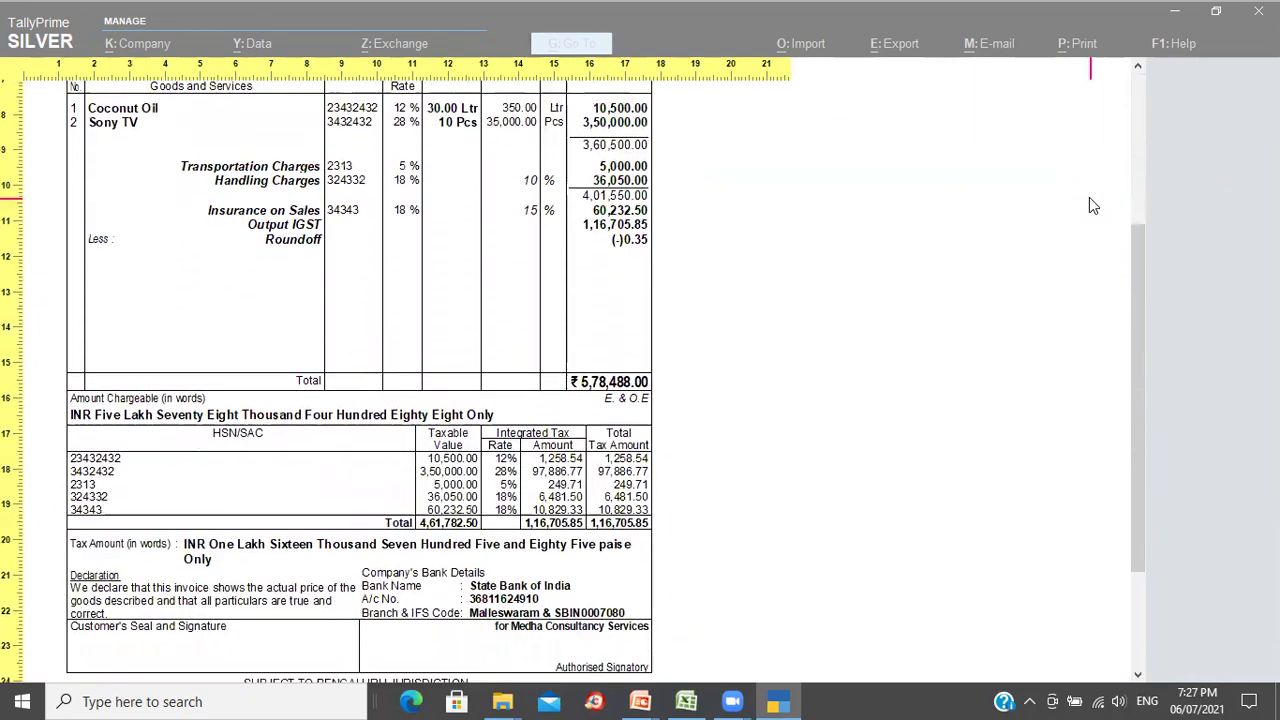
pyautogui.press('Escape')
pyautogui.press('Escape')
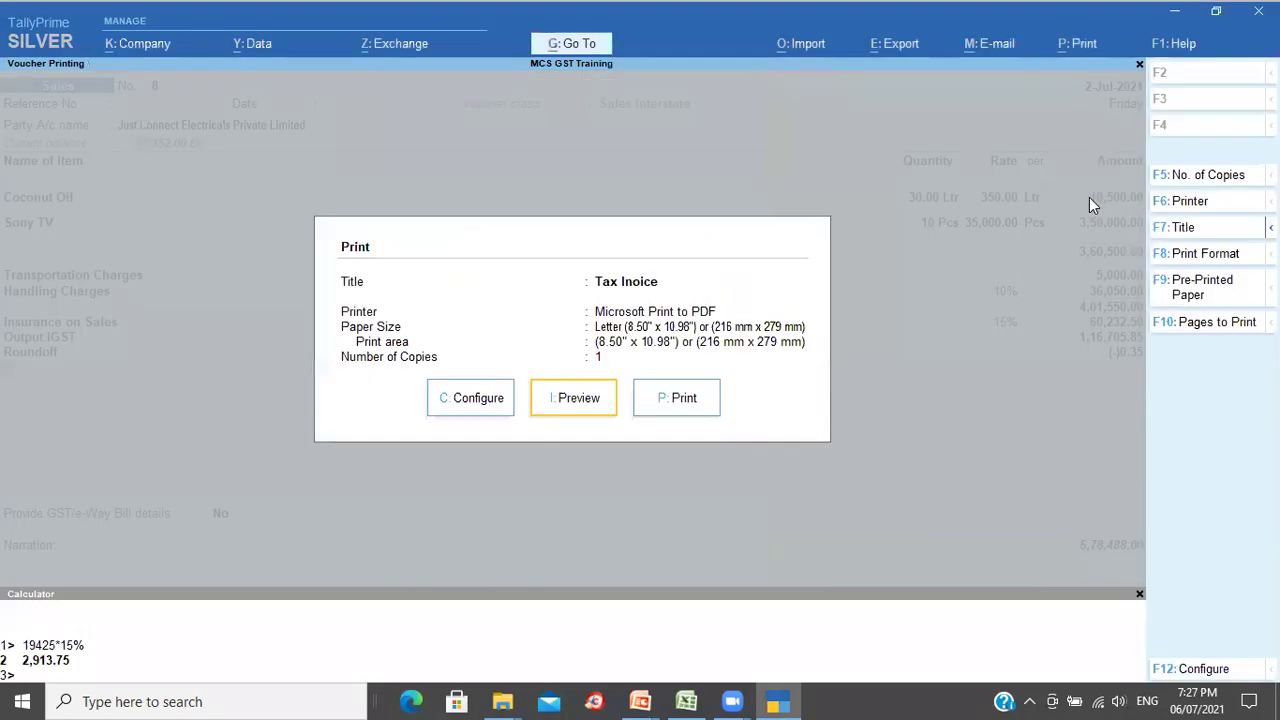
pyautogui.press('Escape')
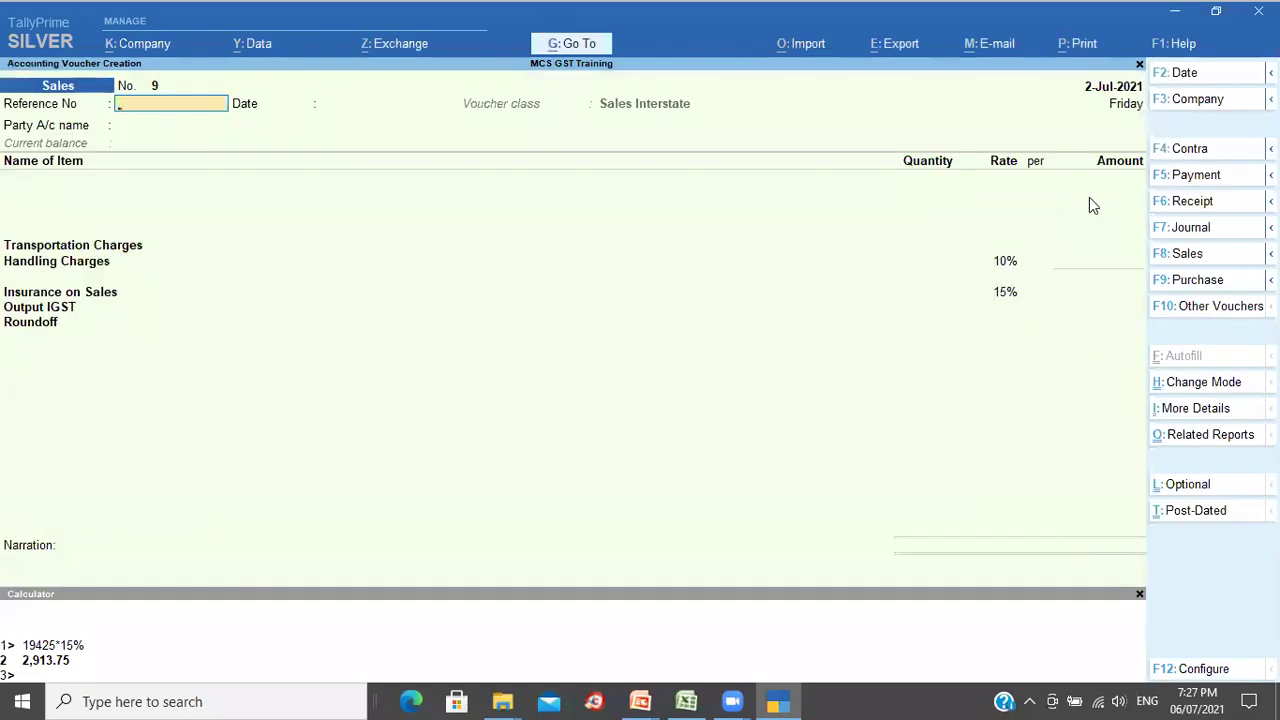
# Step: Set the new sales voucher's date to 3-7-2021 and change its voucher class to Sales Exports
pyautogui.press('F2')
pyautogui.write('3-7-2021')
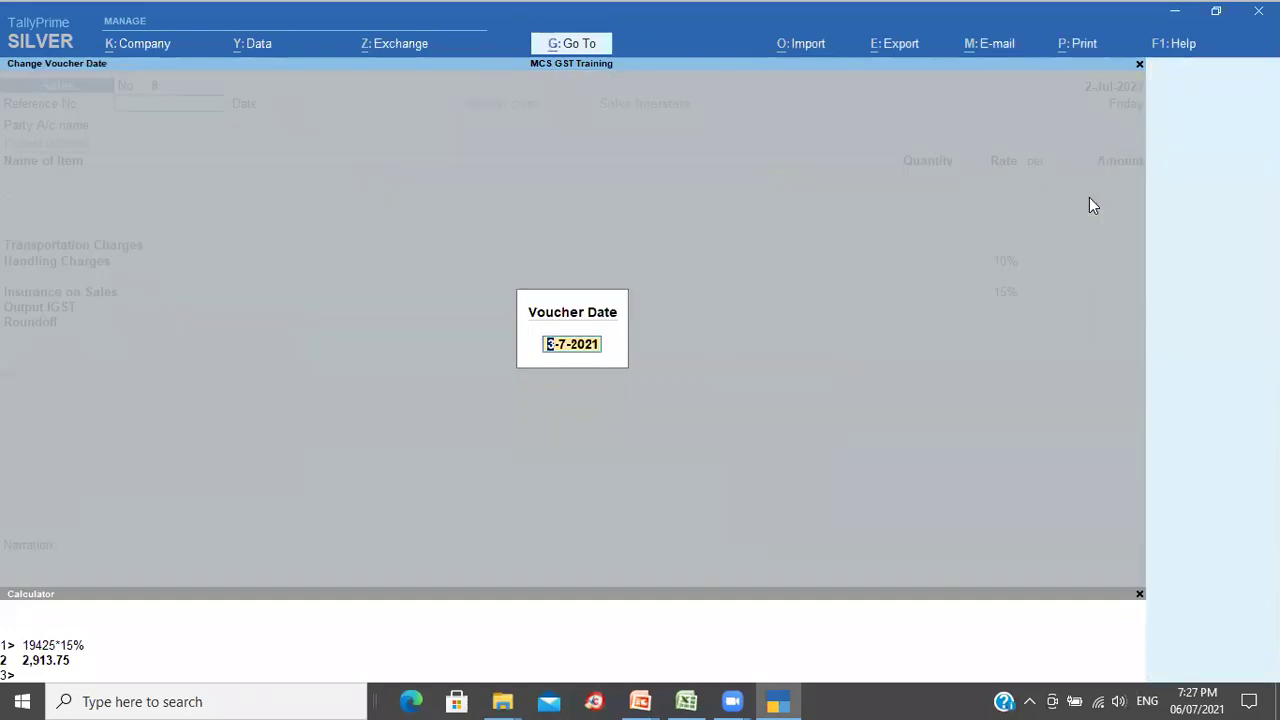
pyautogui.press('Return')
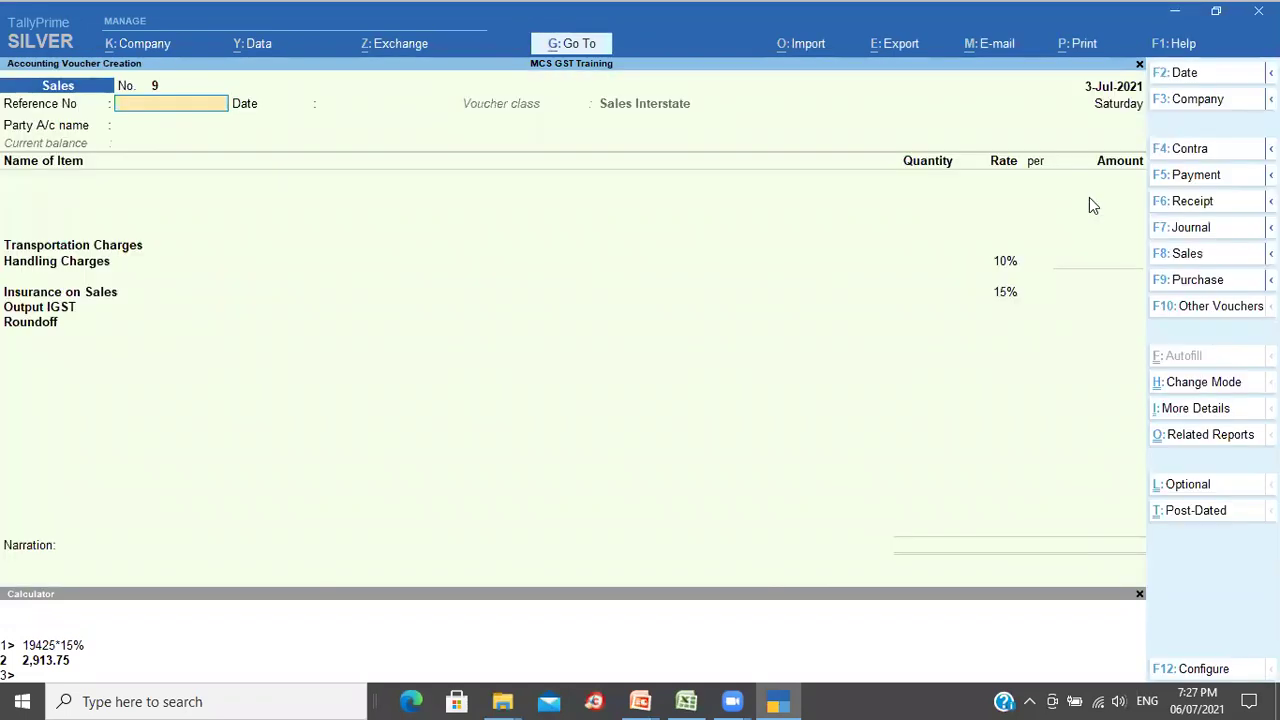
pyautogui.click(1195, 256)
pyautogui.press('Up')
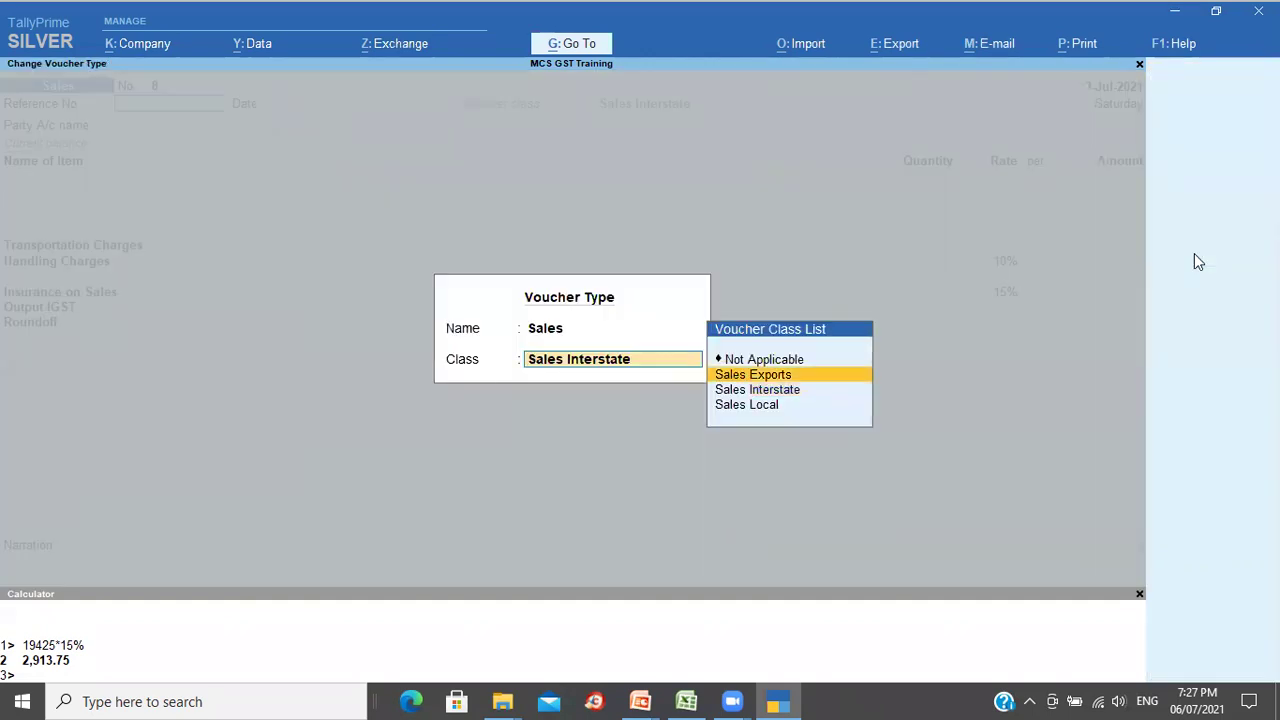
pyautogui.press('Return')
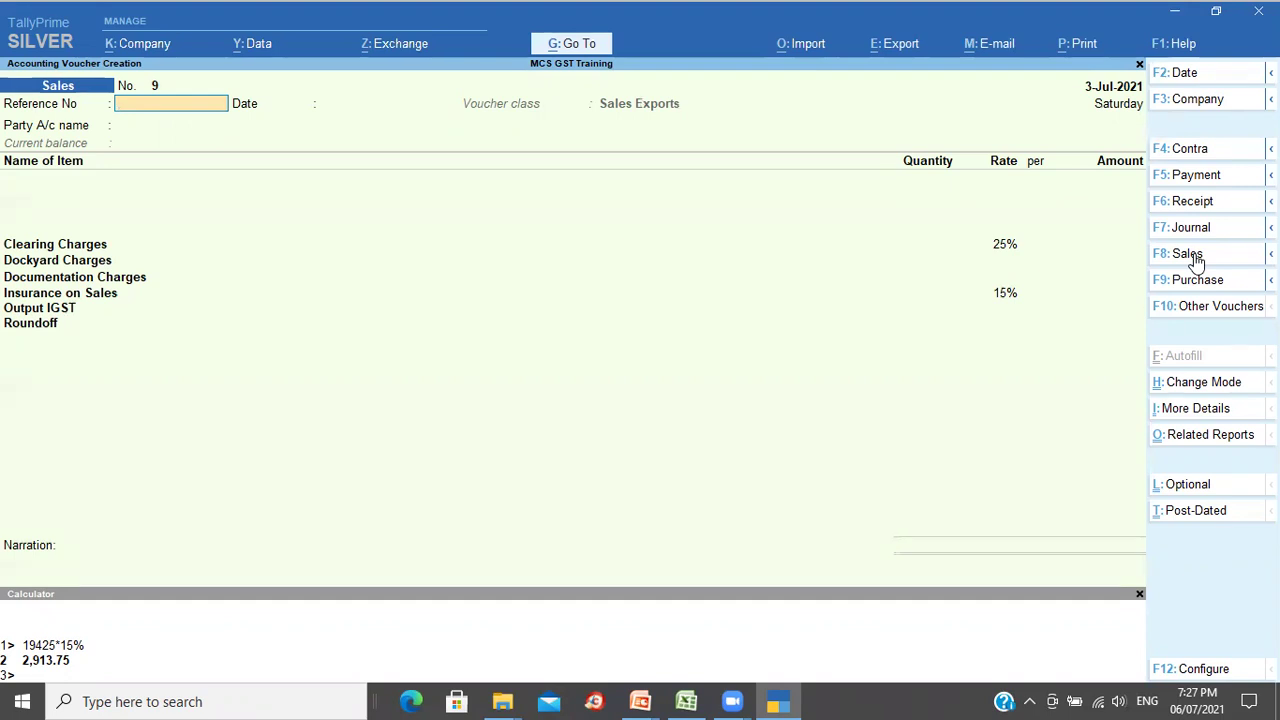
# Step: Leave the reference number blank and open the creation form for a new party ledger
pyautogui.press('Return')
pyautogui.press('Return')
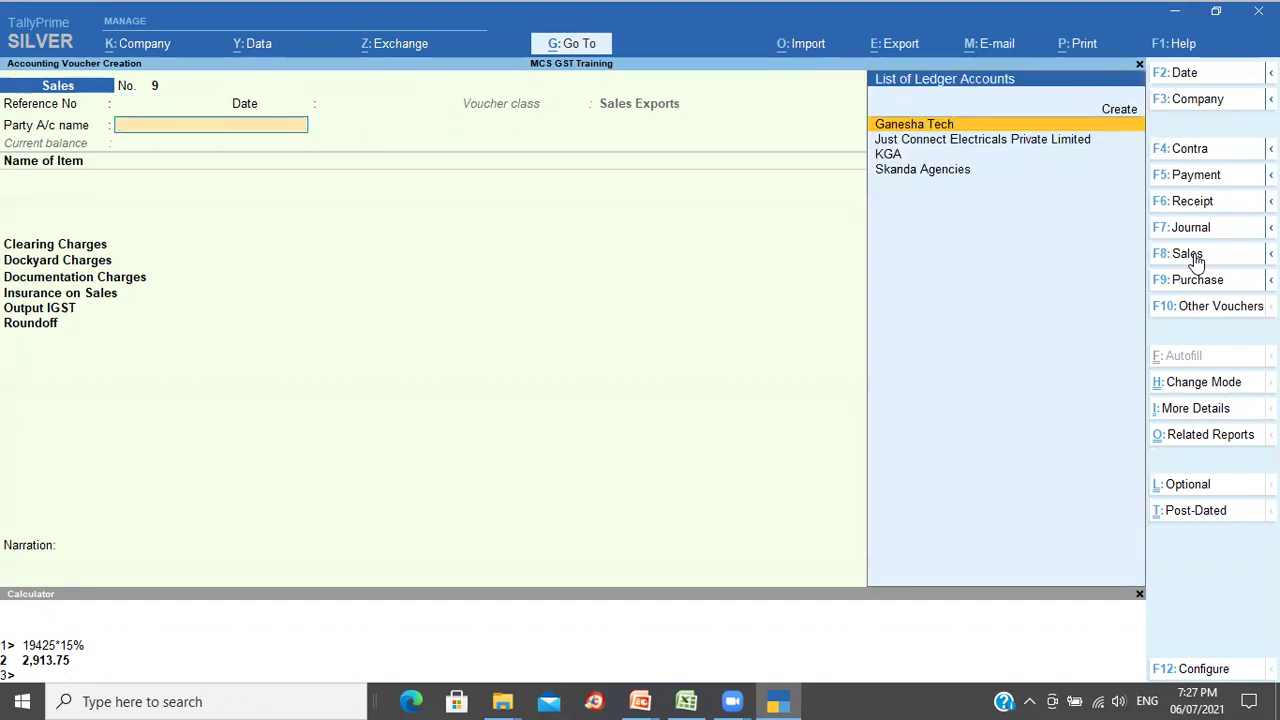
pyautogui.hotkey('alt', 'c')
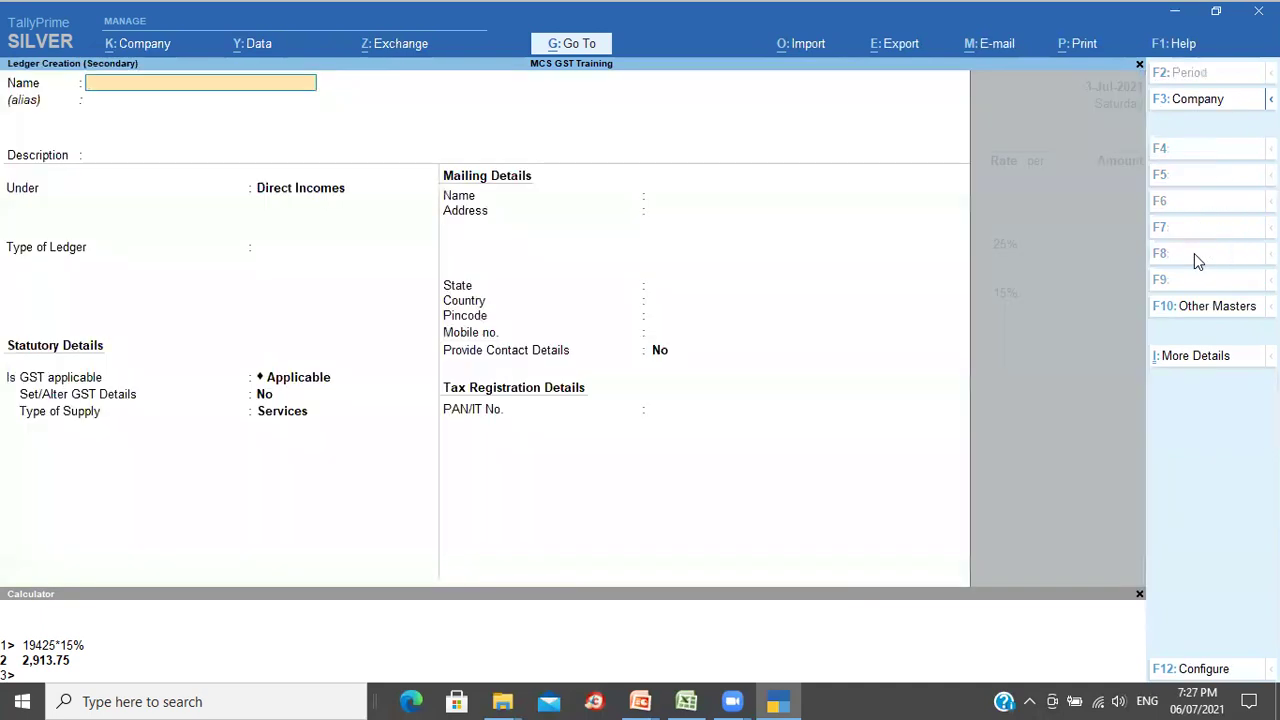
pyautogui.write('Infosys Tech')
pyautogui.press('Return')
pyautogui.press('Return')
pyautogui.press('Return')
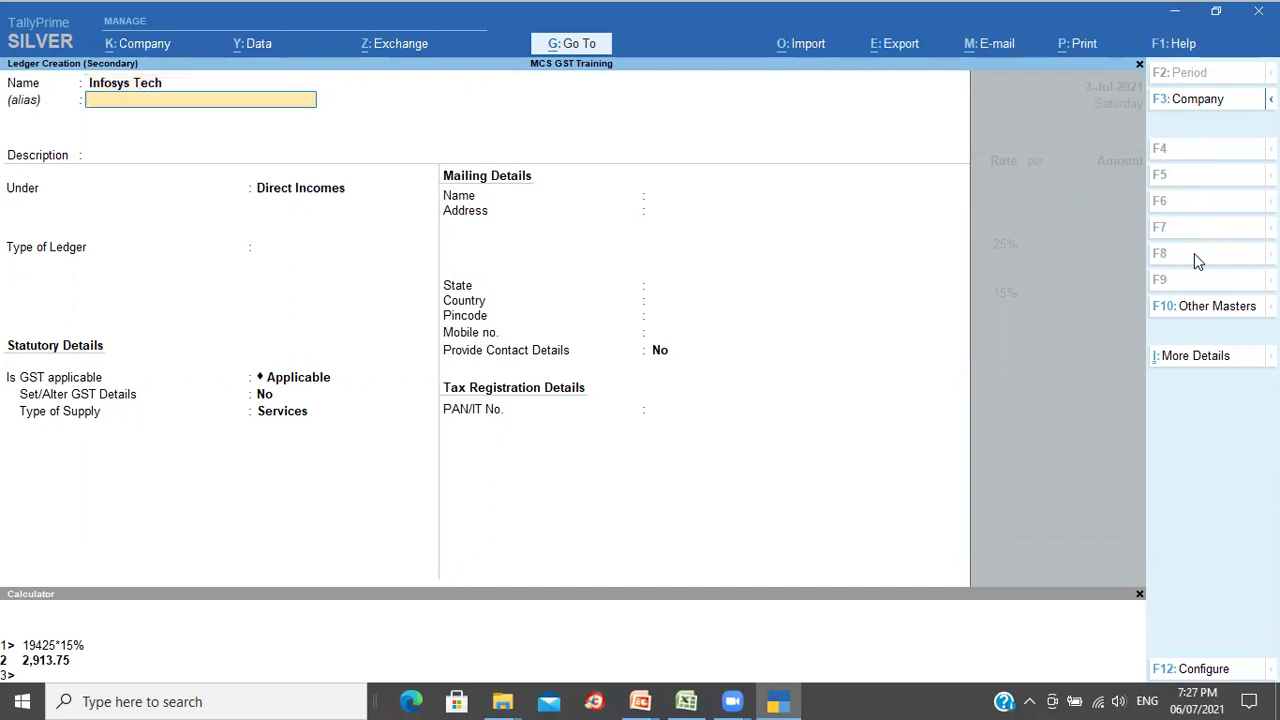
pyautogui.press('BackSpace')
pyautogui.press('BackSpace')
pyautogui.press('BackSpace')
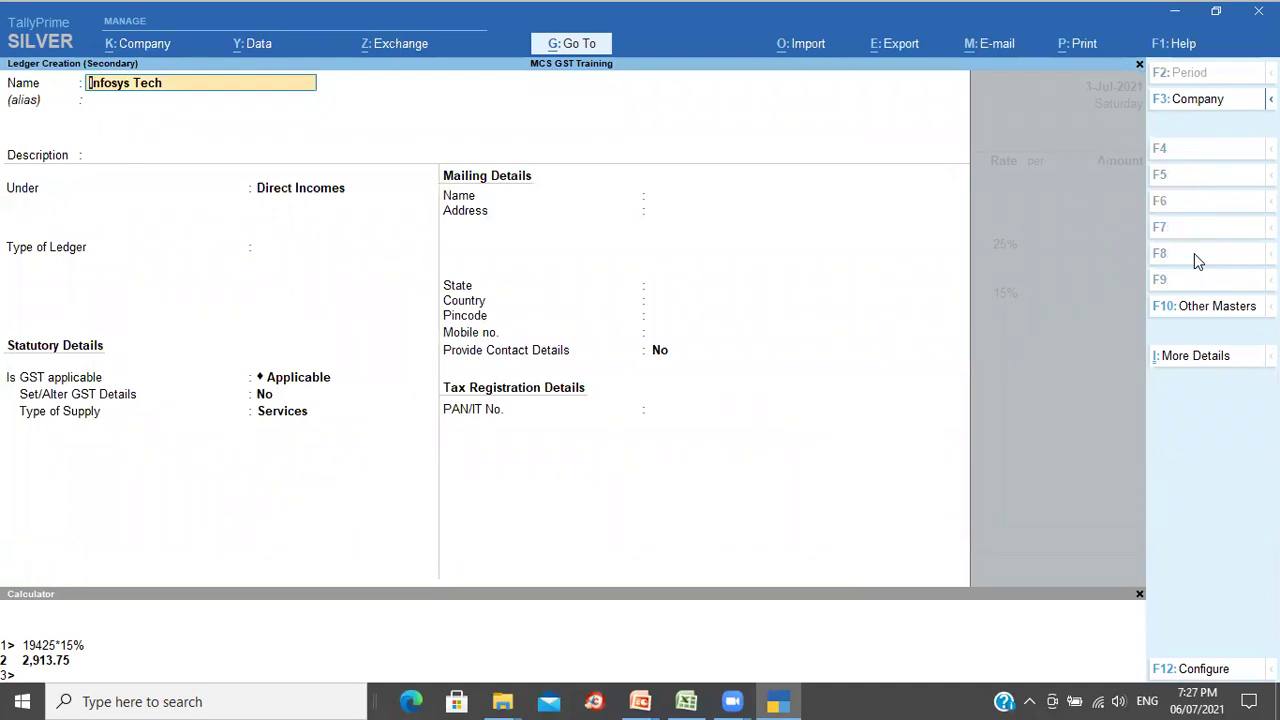
# Step: Name the ledger Aditya Inc, group it under Sundry Debtors, and keep the default bill-by-bill and mailing name settings
pyautogui.write('Aditya Inc')
pyautogui.press('Return')
pyautogui.press('Return')
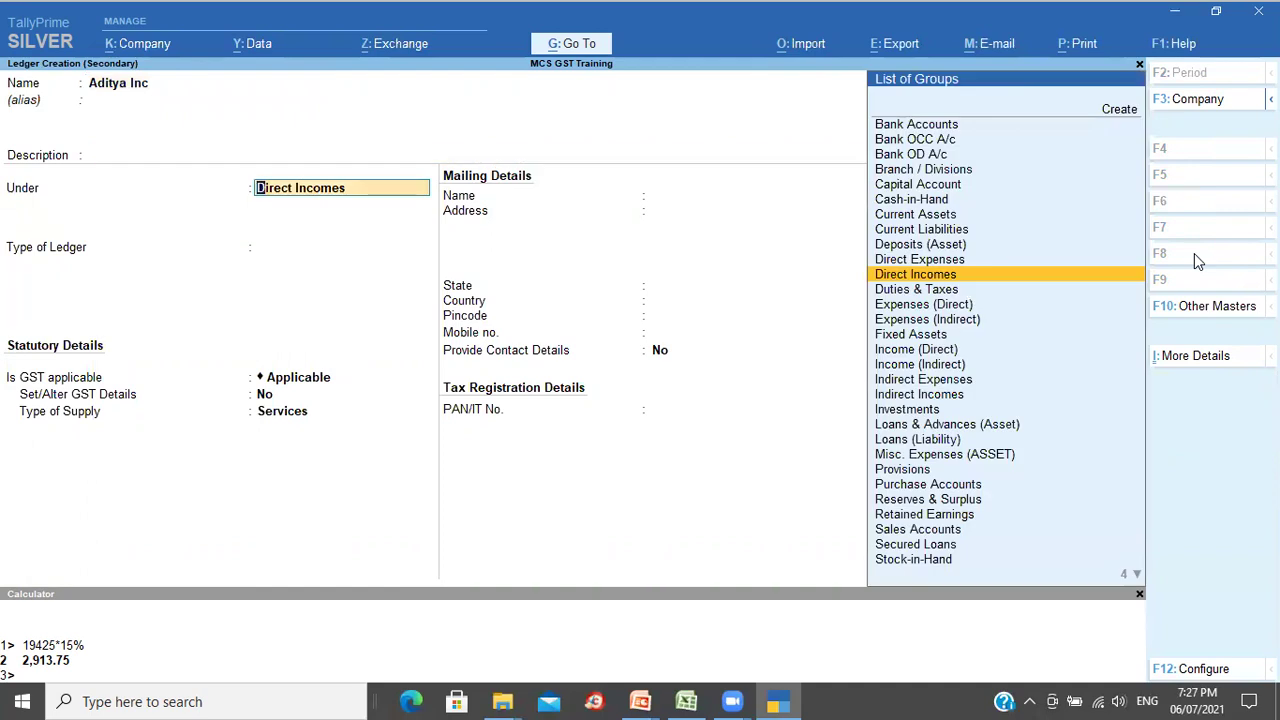
pyautogui.write('Sun')
pyautogui.press('Down')
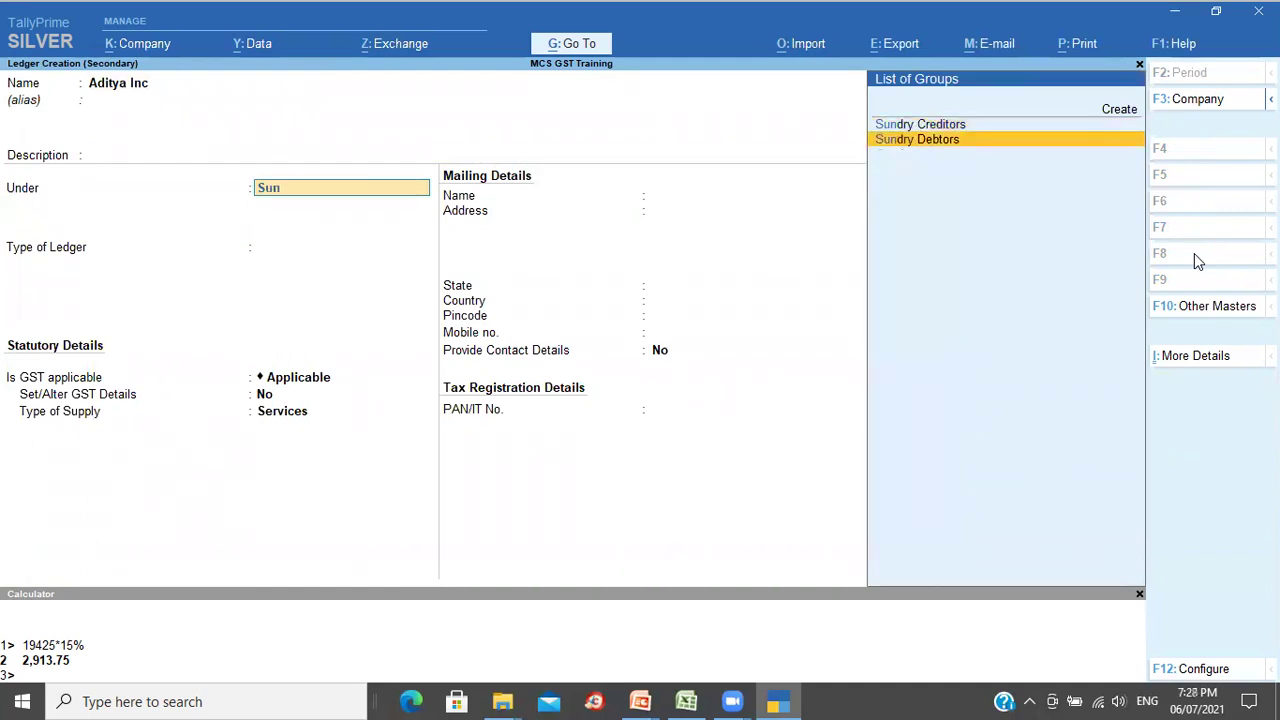
pyautogui.press('Return')
pyautogui.press('Return')
pyautogui.press('Return')
pyautogui.press('Return')
pyautogui.press('Return')
pyautogui.press('Return')
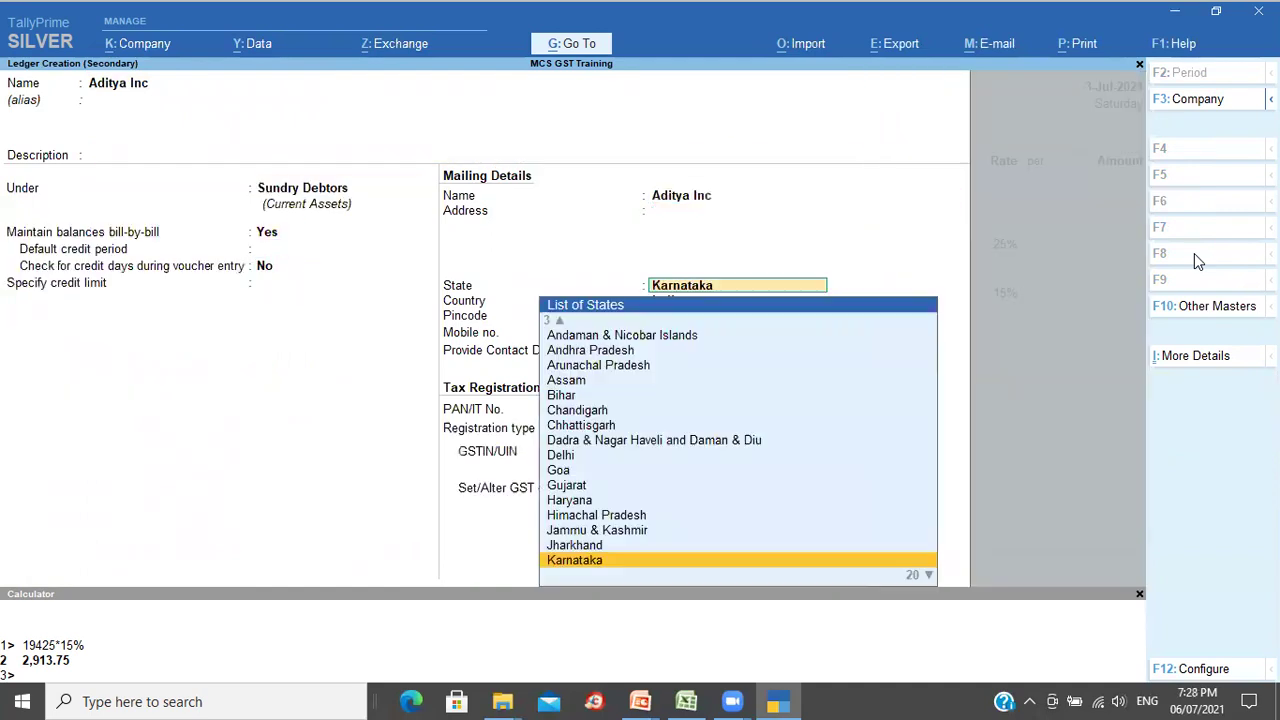
# Step: Set the ledger's state to Not Applicable and its country to Singapore
pyautogui.press('BackSpace')
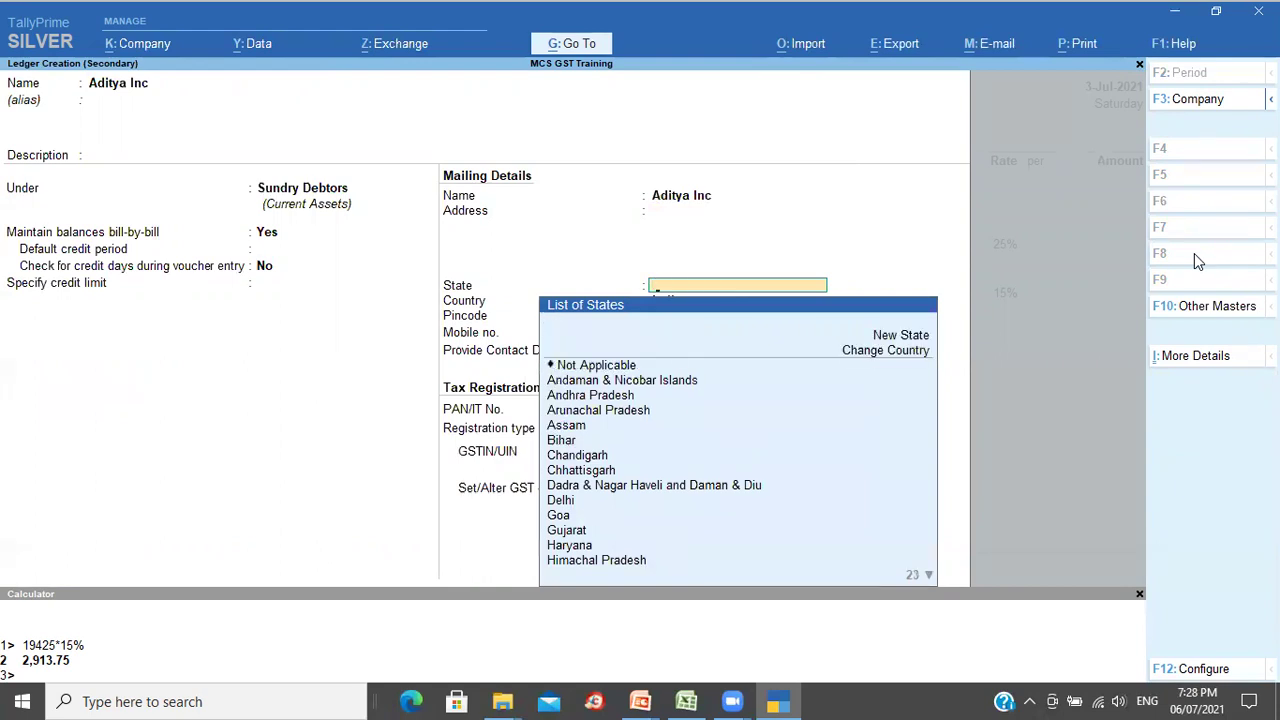
pyautogui.press('Down')
pyautogui.press('Down')
pyautogui.press('Return')
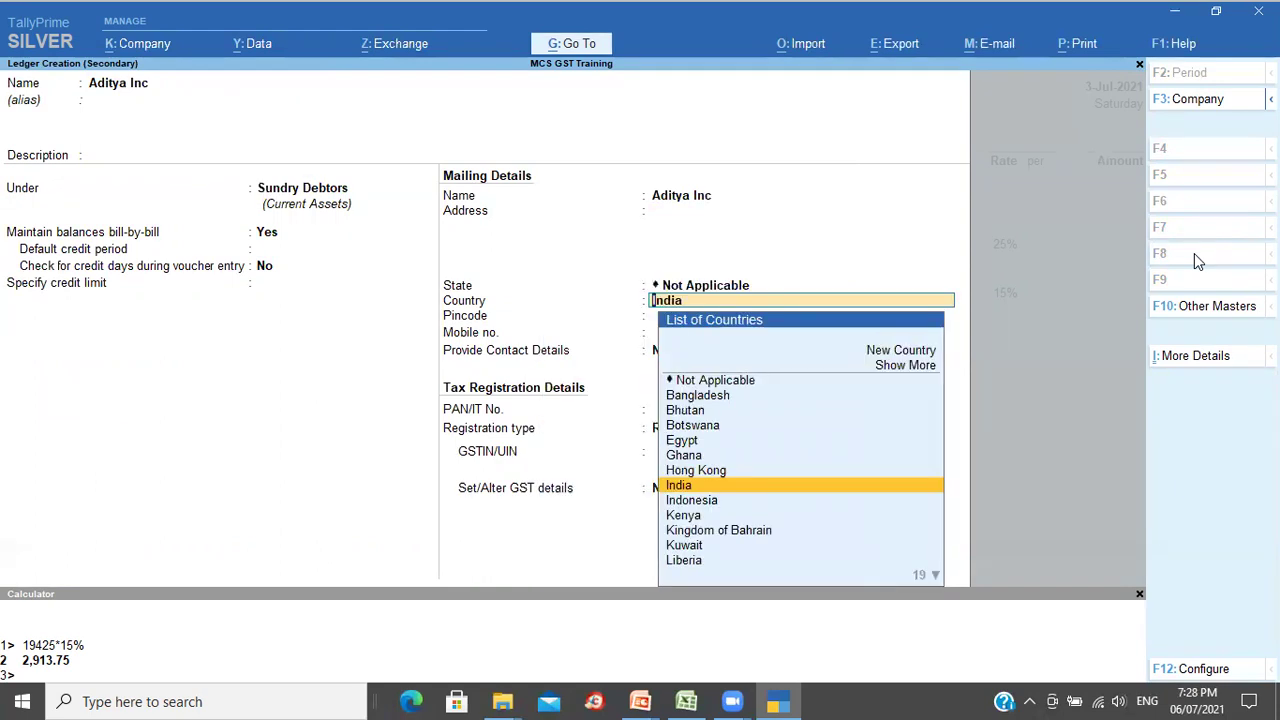
pyautogui.write('Sing')
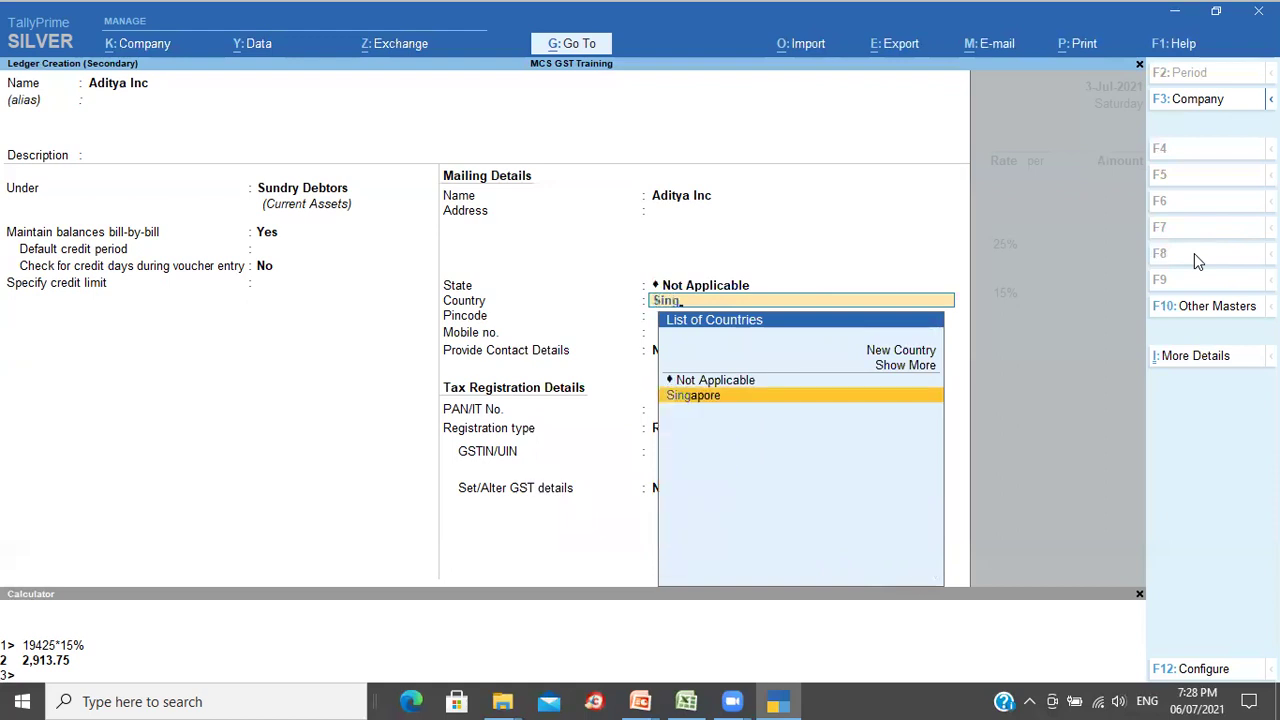
pyautogui.press('Return')
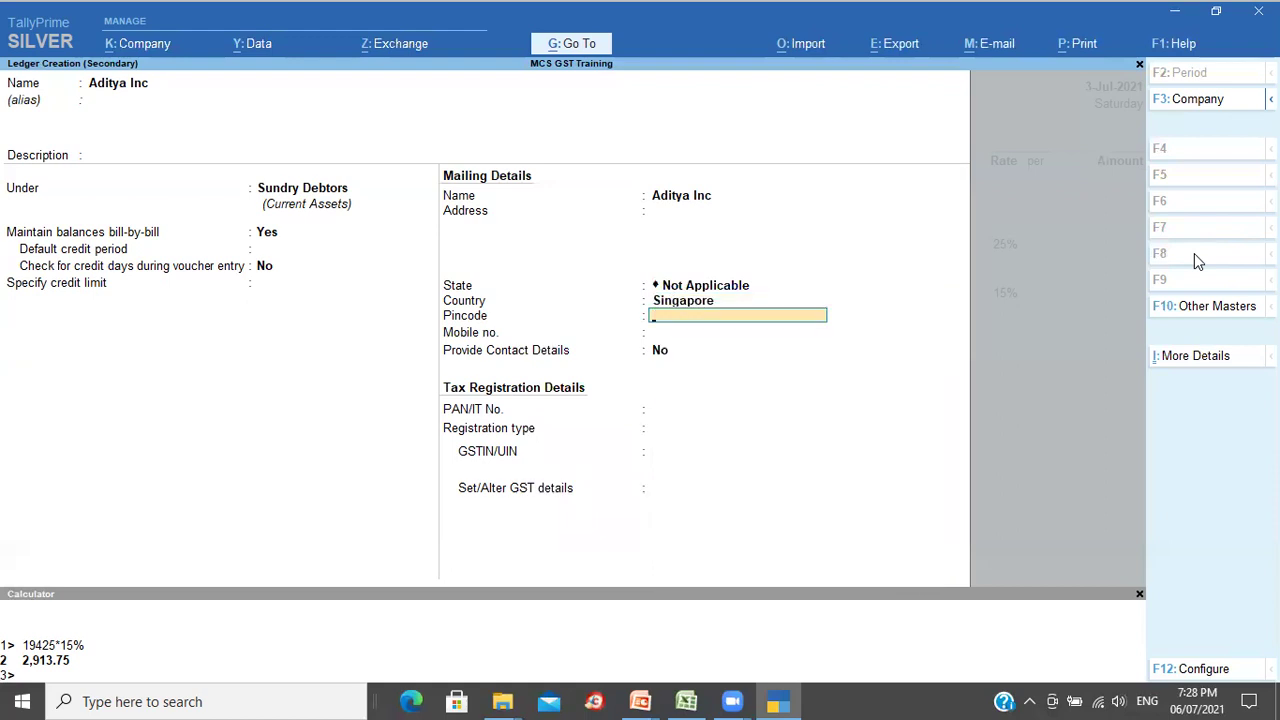
# Step: Leave the remaining contact and tax fields at their defaults, save the ledger, and accept the party details for the voucher
pyautogui.press('Return')
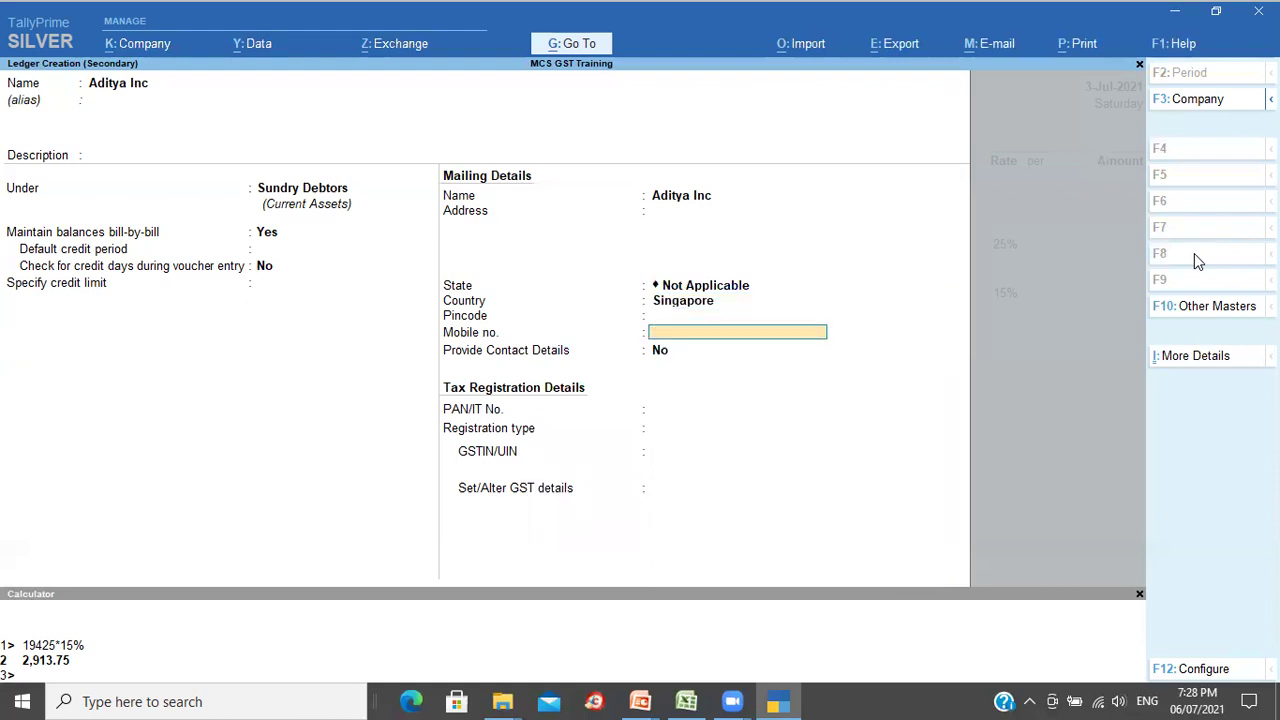
pyautogui.press('Return')
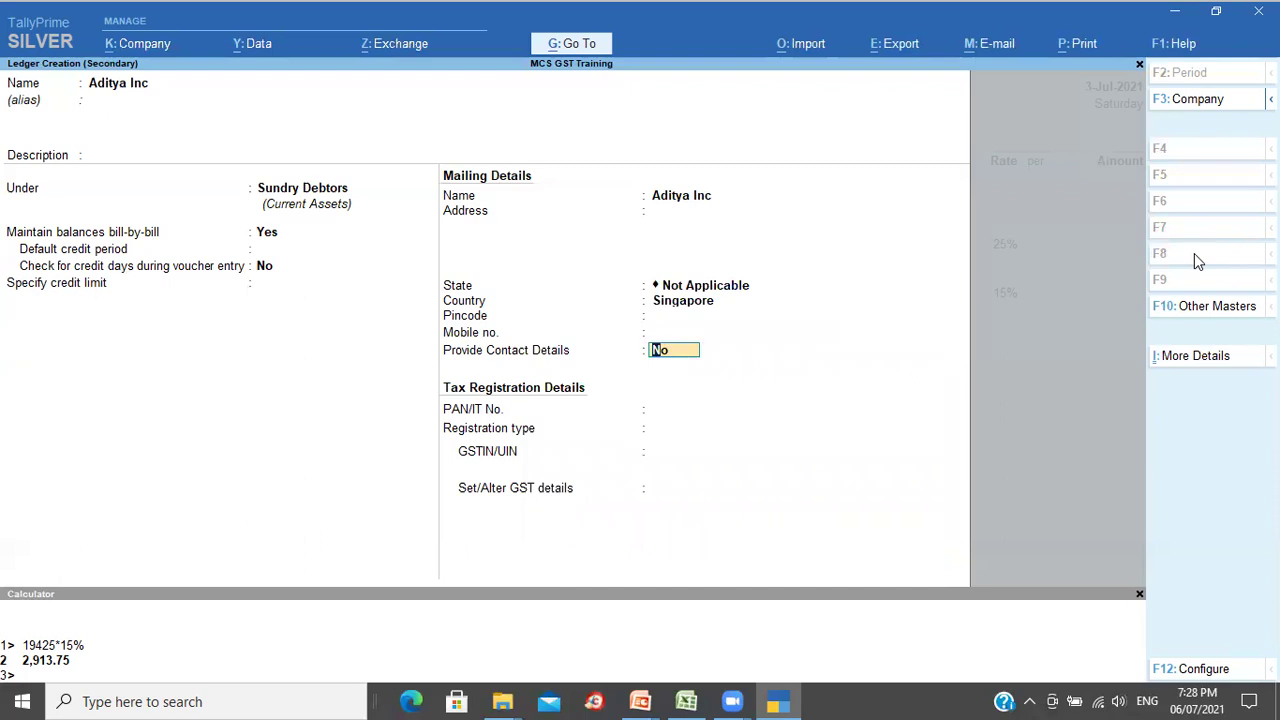
pyautogui.press('Return')
pyautogui.press('Return')
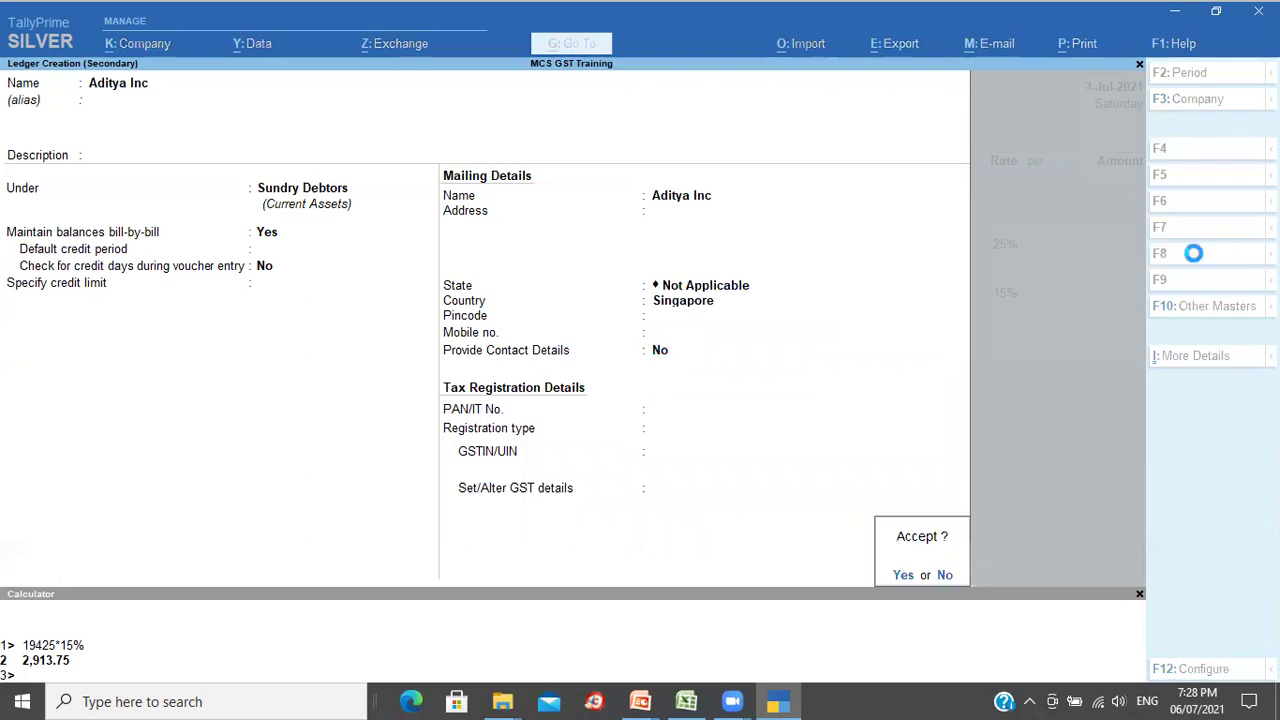
pyautogui.press('Return')
pyautogui.hotkey('ctrl', 'a')
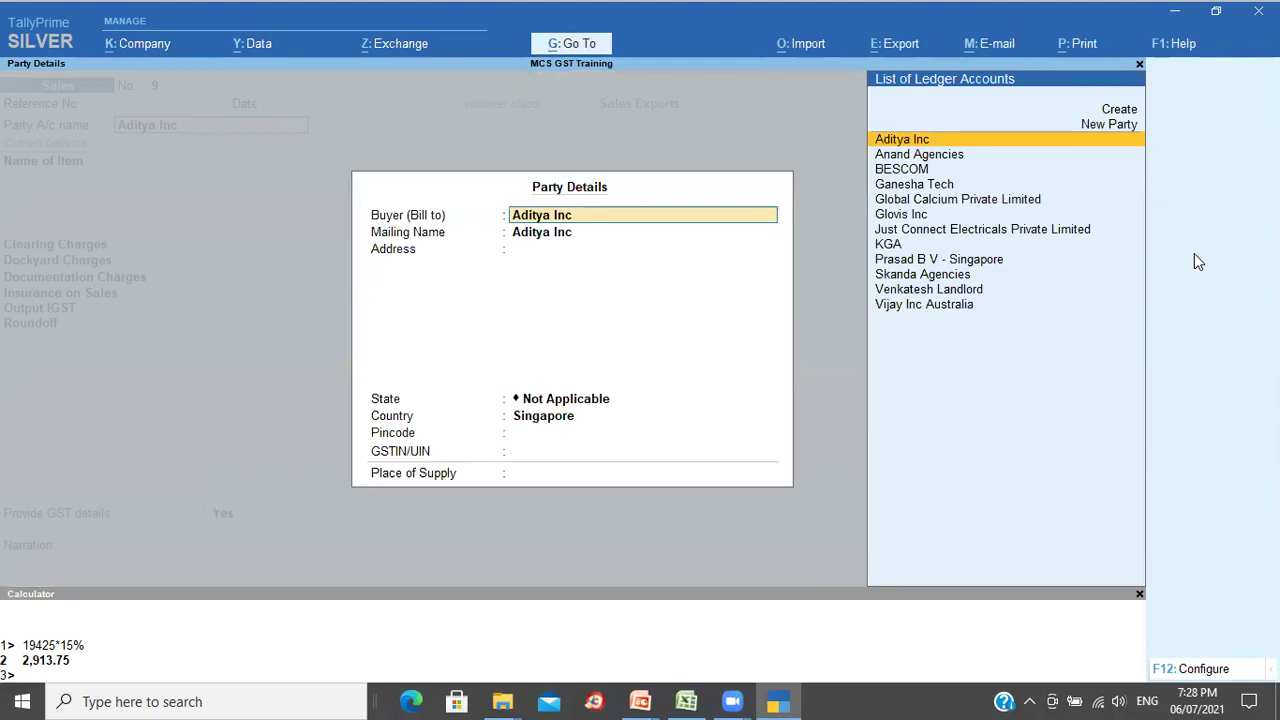
pyautogui.hotkey('ctrl', 'a')
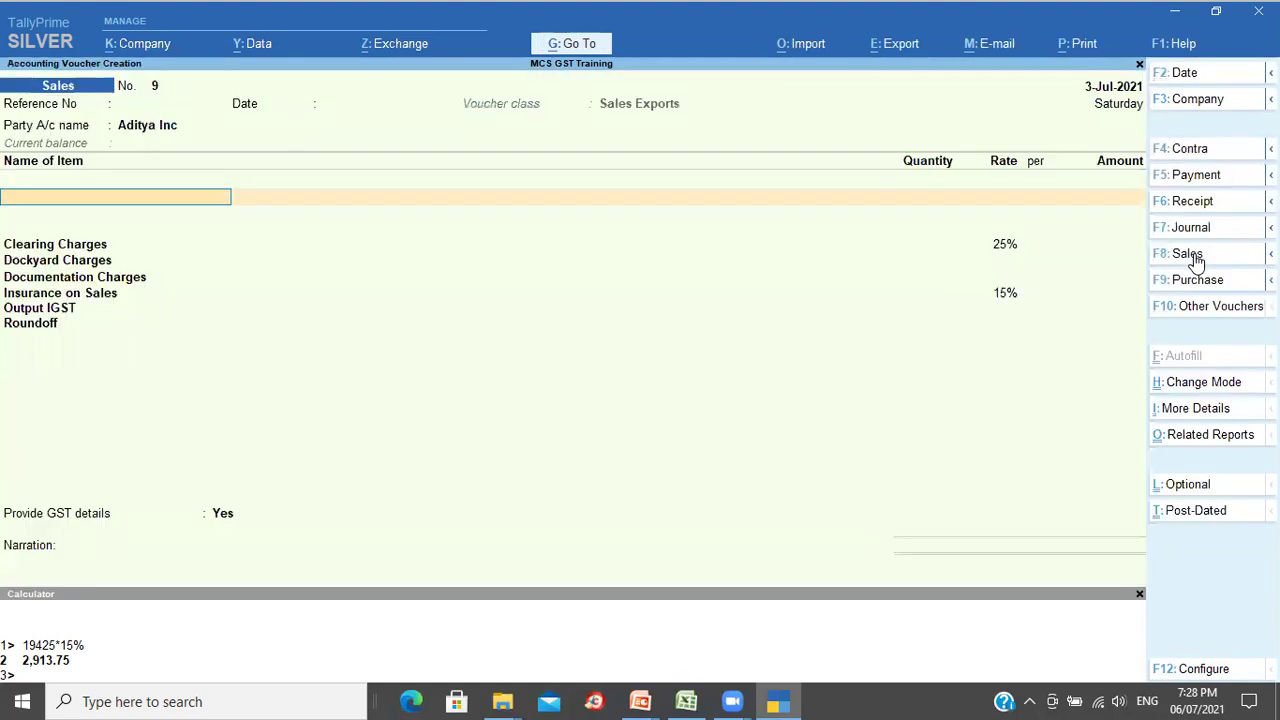
# Step: Add Coconut Oil to the export invoice with a quantity of 100 Ltr at a rate of 350
pyautogui.write('C')
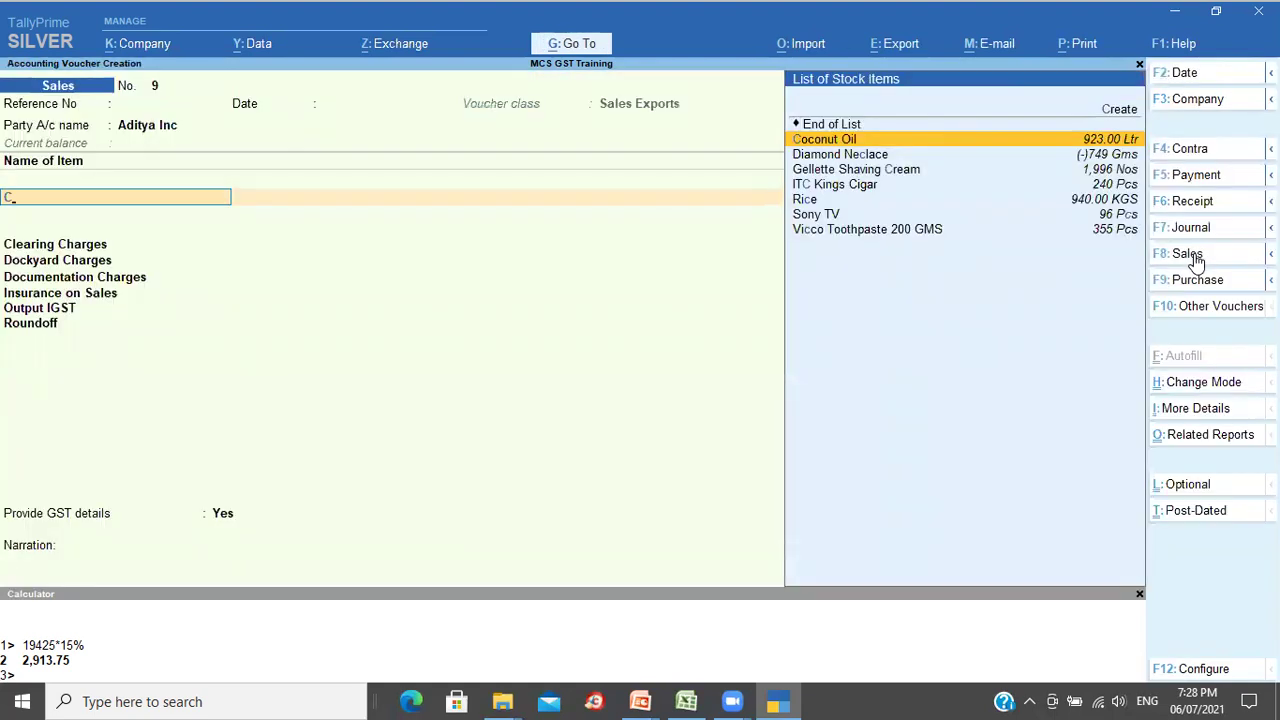
pyautogui.press('Return')
pyautogui.write('100')
pyautogui.press('Return')
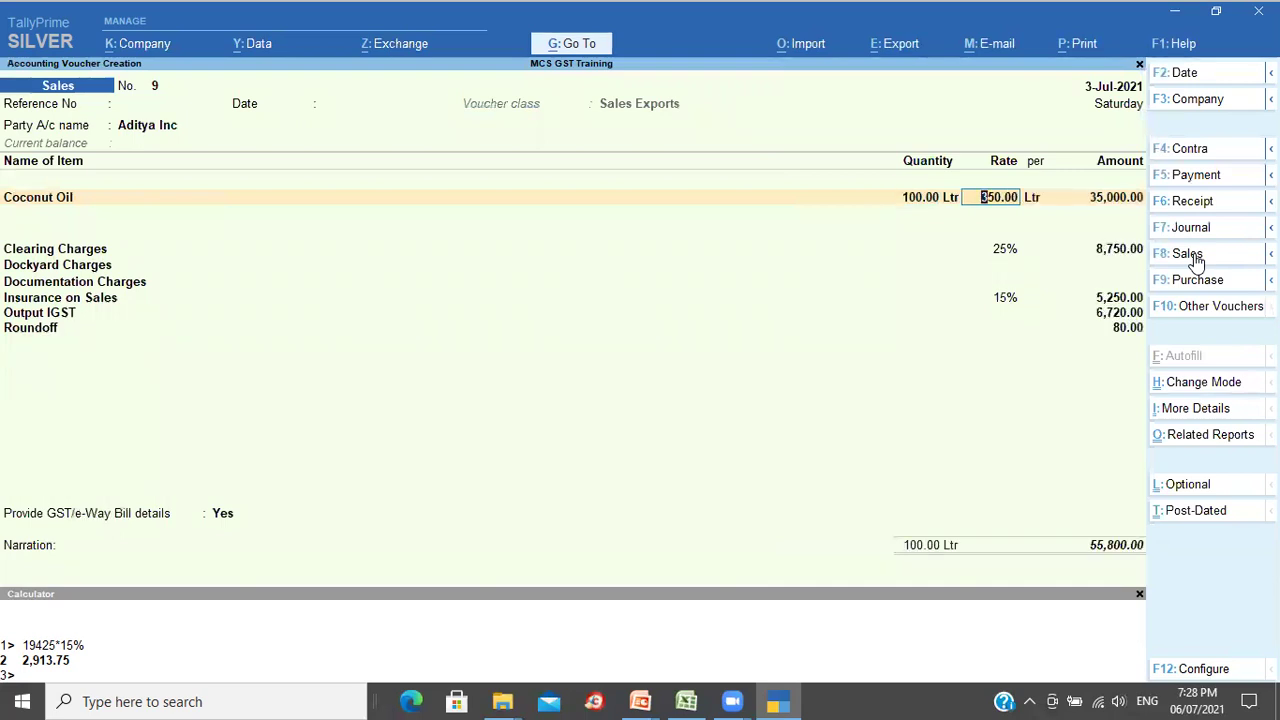
pyautogui.press('Return')
pyautogui.press('Return')
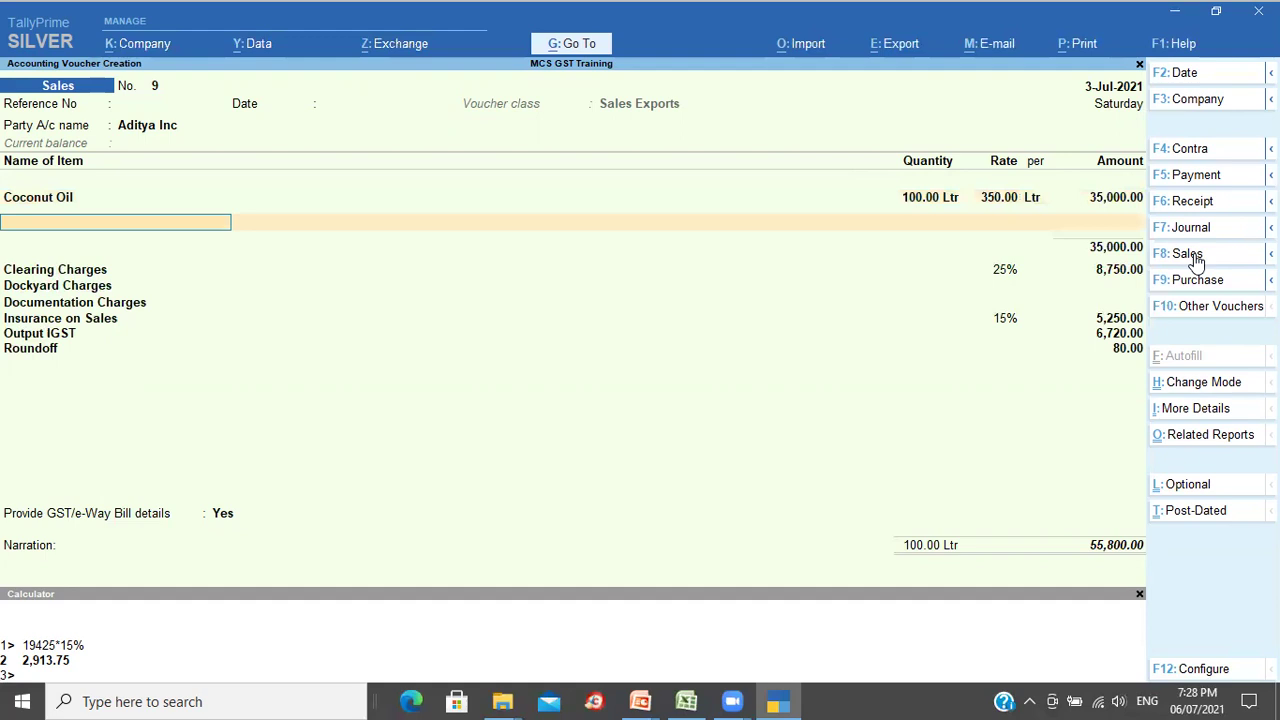
# Step: Add Gellette Shaving Cream as the second item with a quantity of 100 Nos at a rate of 220
pyautogui.press('Down')
pyautogui.press('Down')
pyautogui.press('Down')
pyautogui.press('Down')
pyautogui.press('Down')
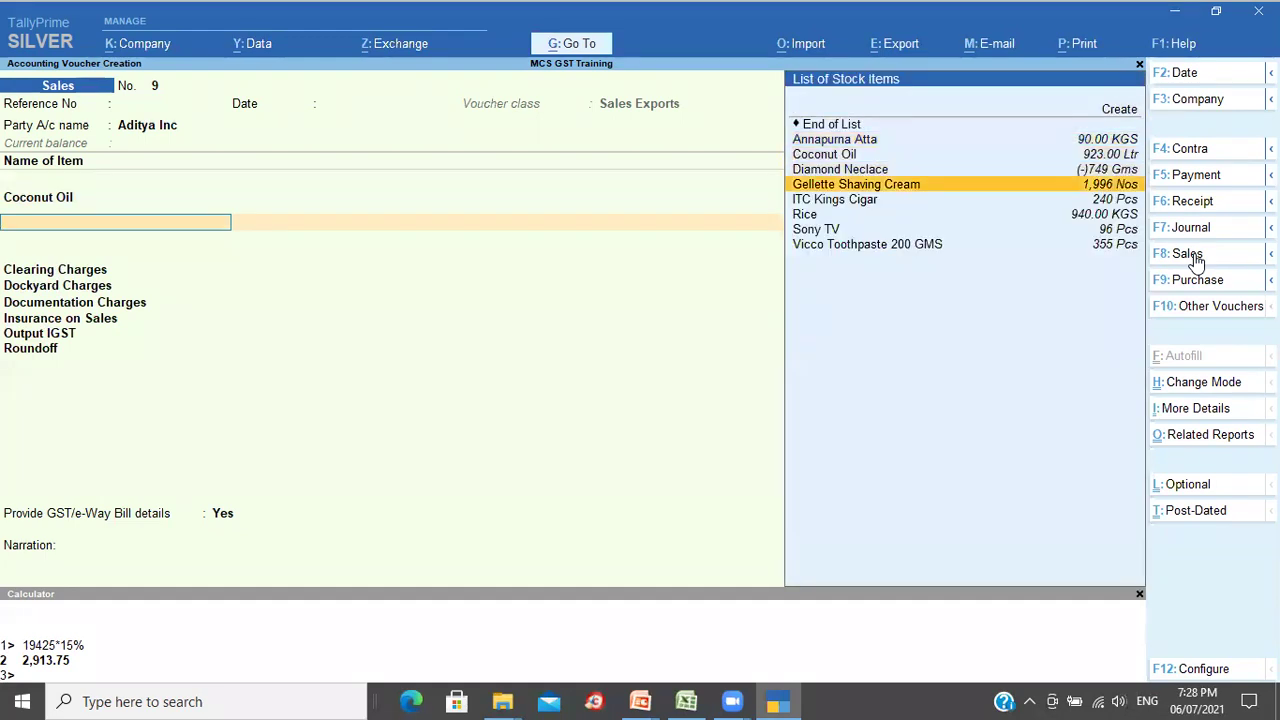
pyautogui.press('Return')
pyautogui.write('100')
pyautogui.press('Return')
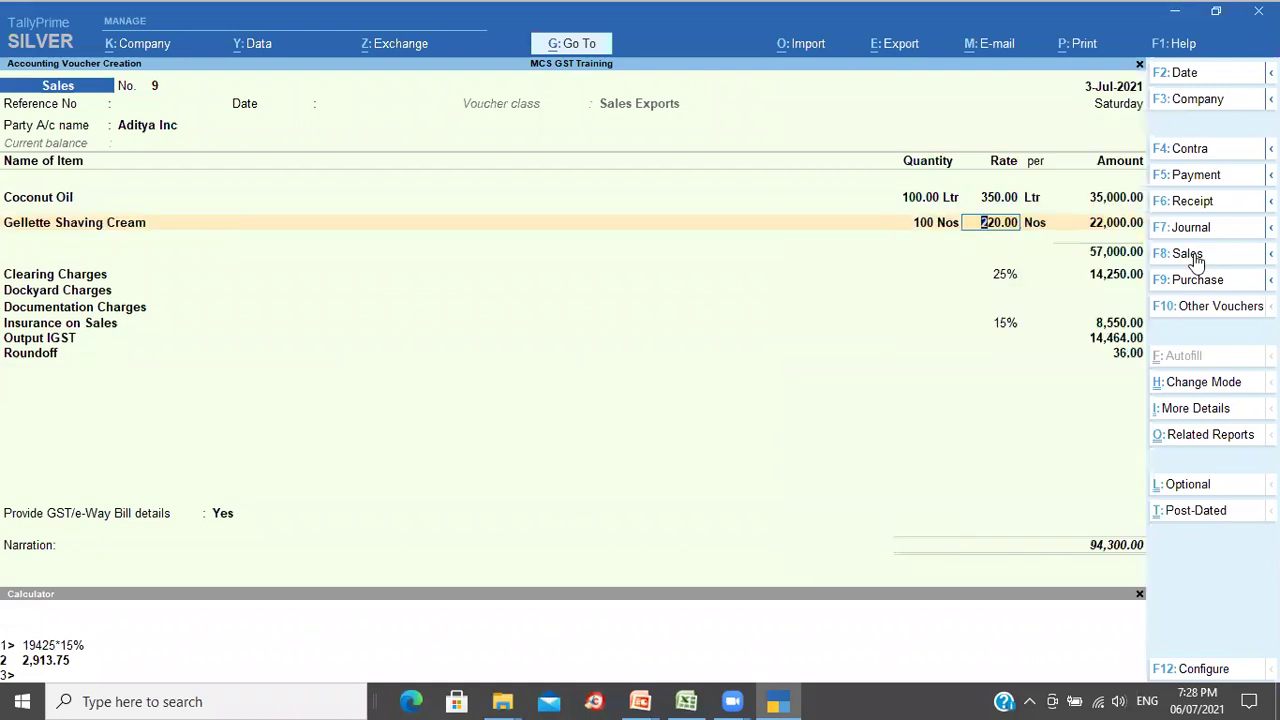
pyautogui.press('Return')
pyautogui.press('Return')
pyautogui.press('Return')
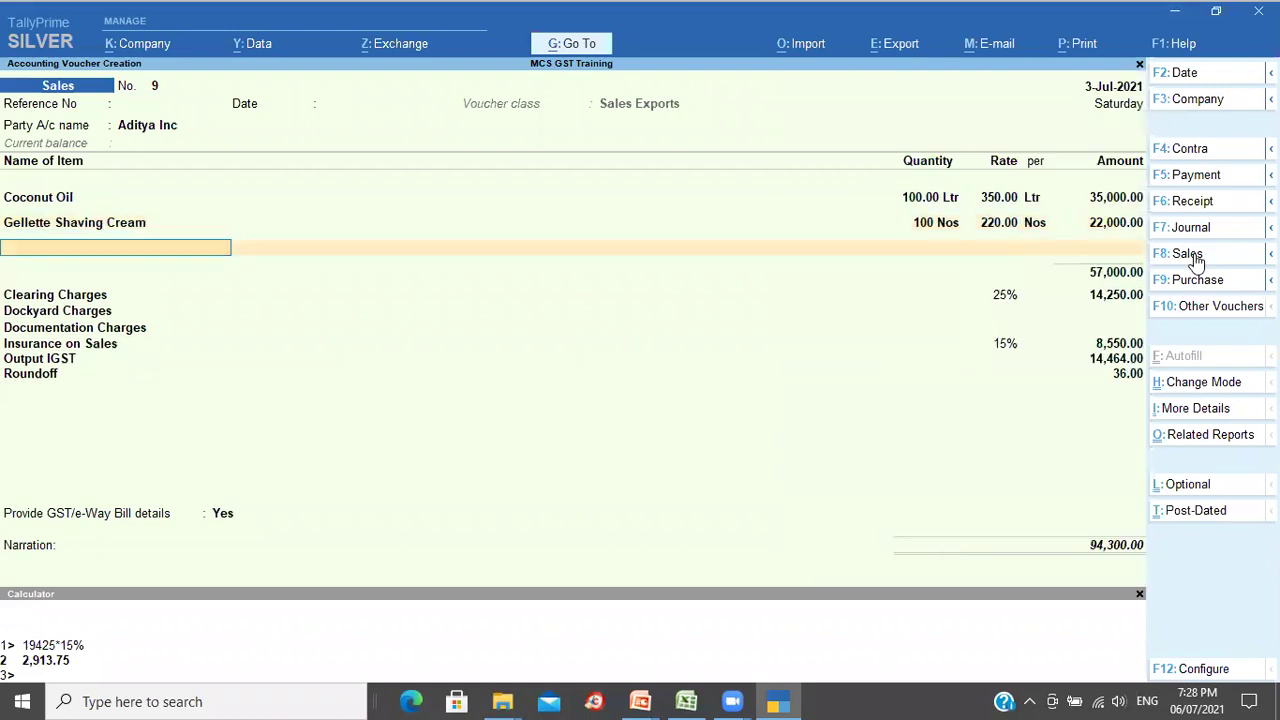
# Step: Add Vicco Toothpaste 200 GMS as the third invoice item with a quantity of 100 Pcs at a rate of 80
pyautogui.press('Up')
pyautogui.press('Return')
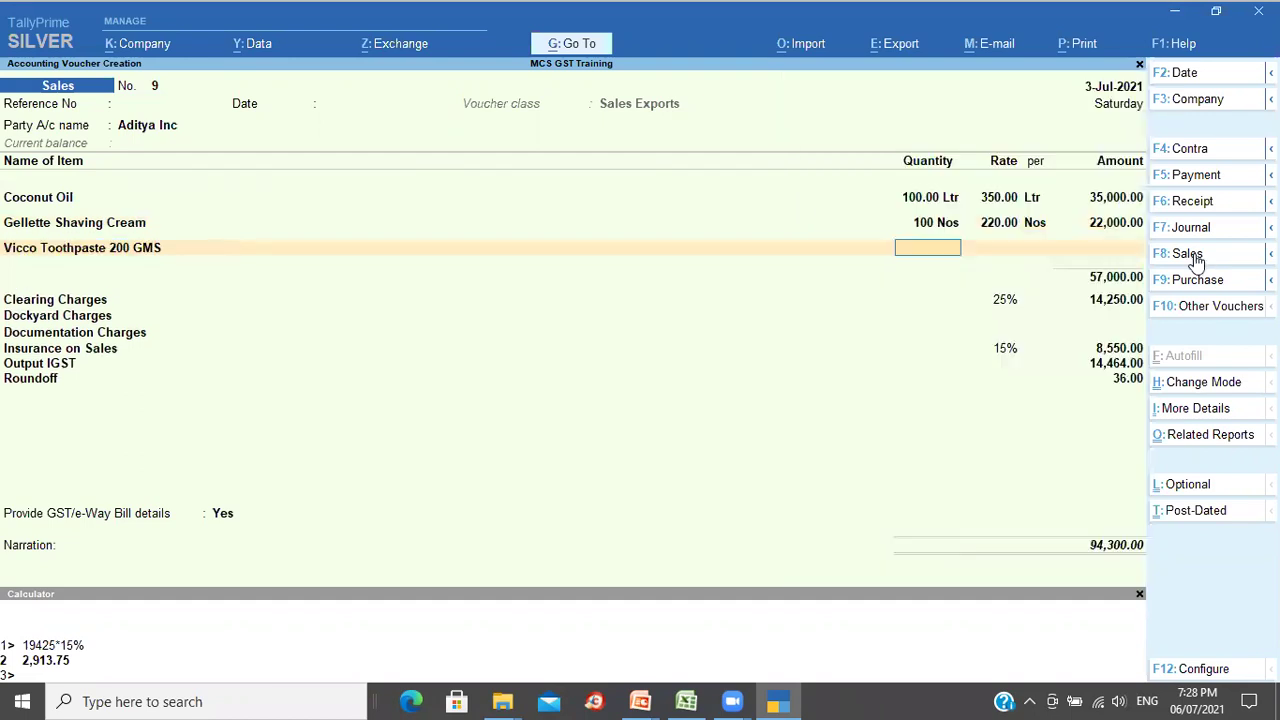
pyautogui.write('100')
pyautogui.press('Return')
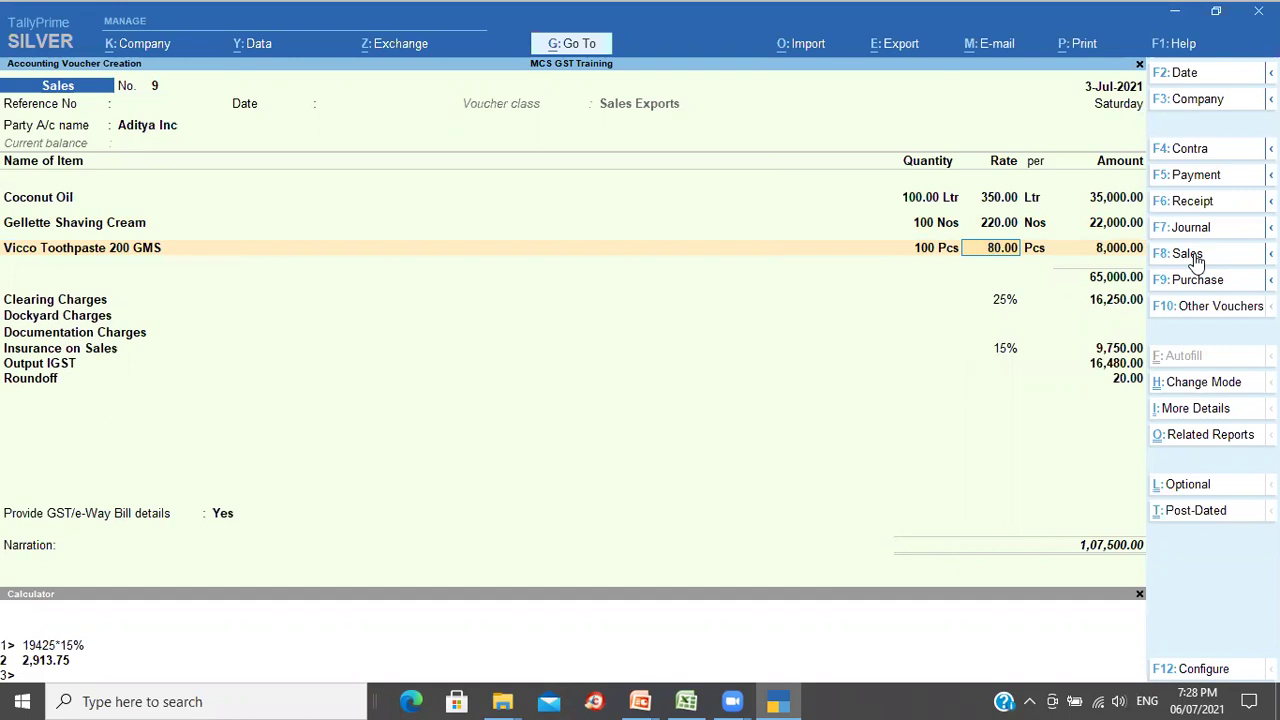
pyautogui.press('Return')
pyautogui.press('Return')
pyautogui.press('Return')
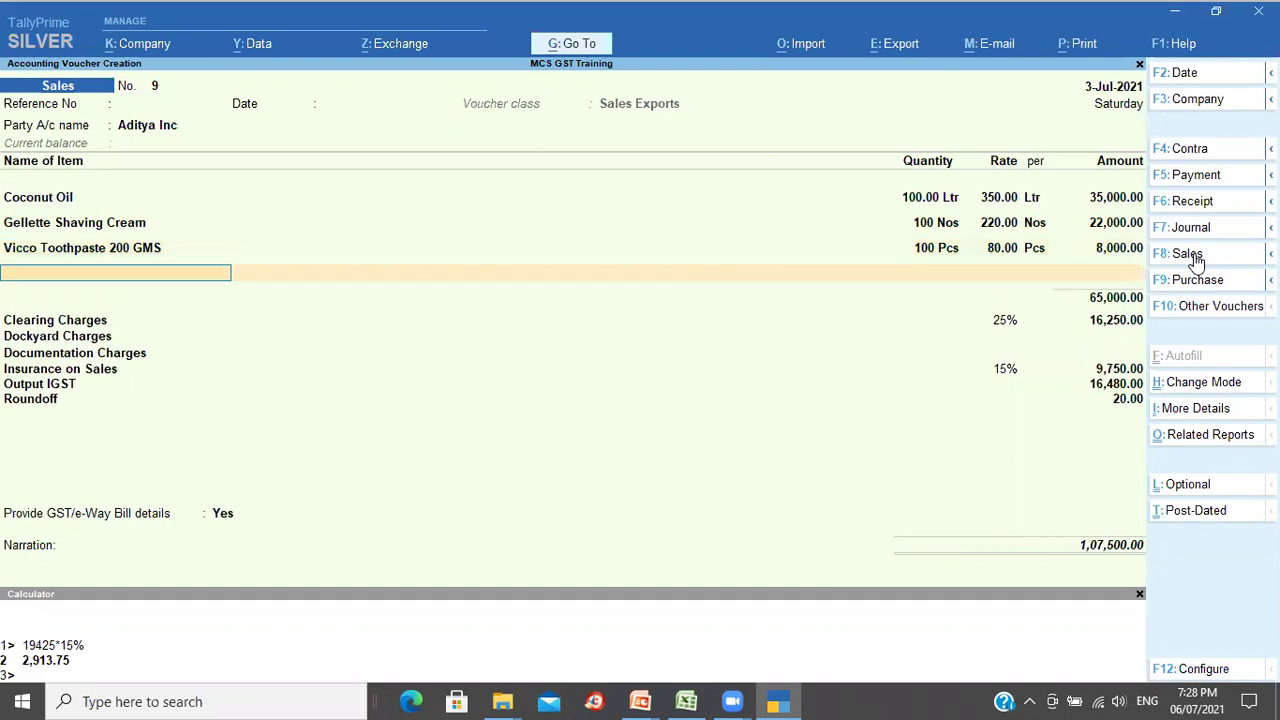
# Step: End the item list, then set Dockyard Charges to 10% and Documentation Charges to 2500
pyautogui.press('Return')
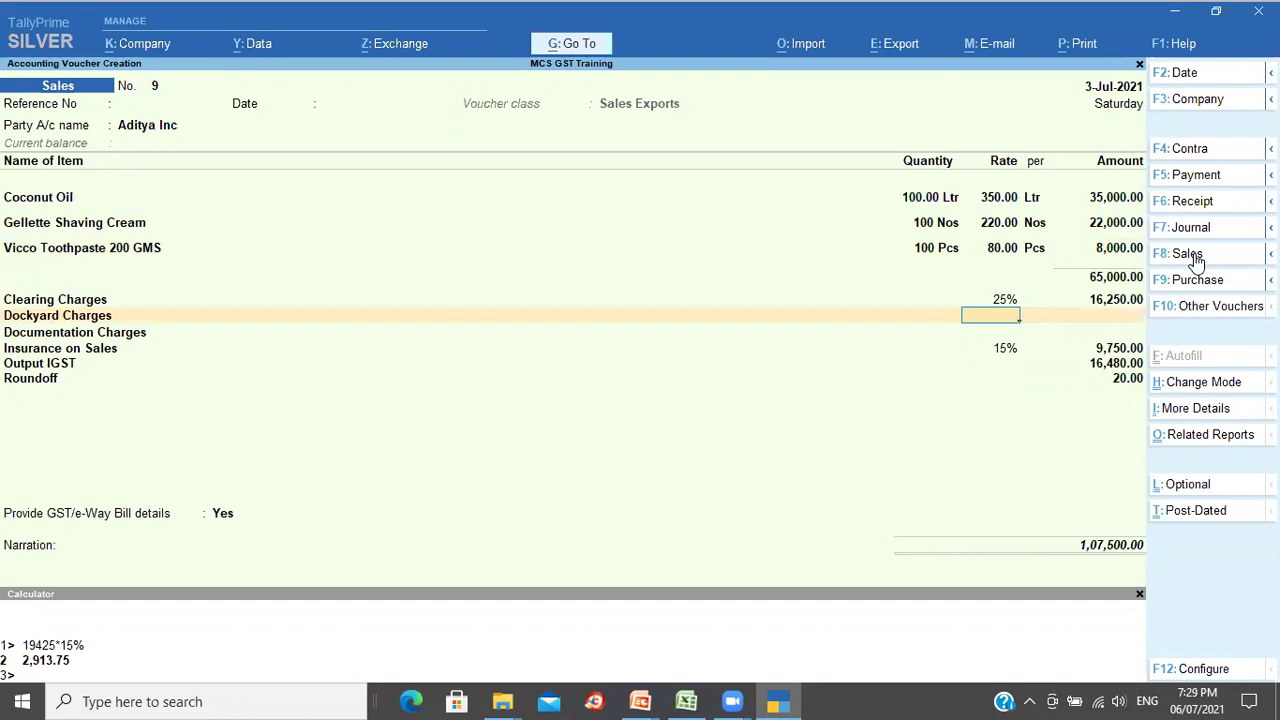
pyautogui.write('10%')
pyautogui.press('Return')
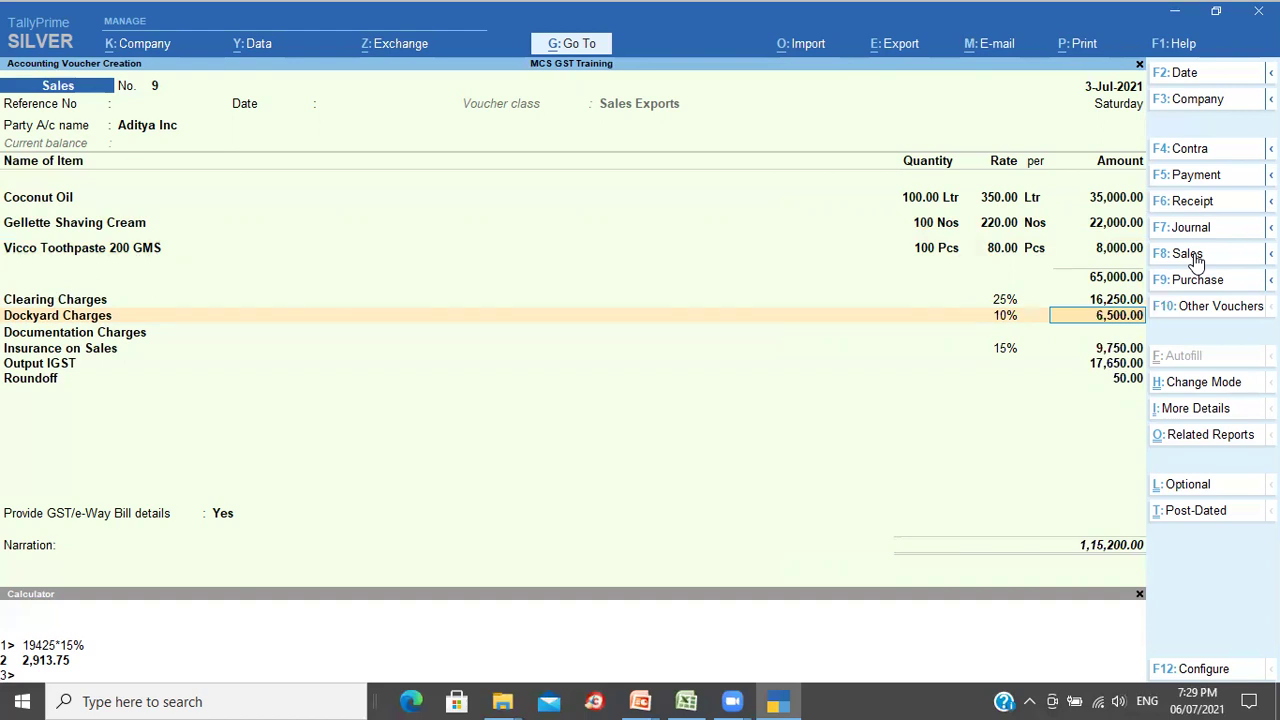
pyautogui.press('Return')
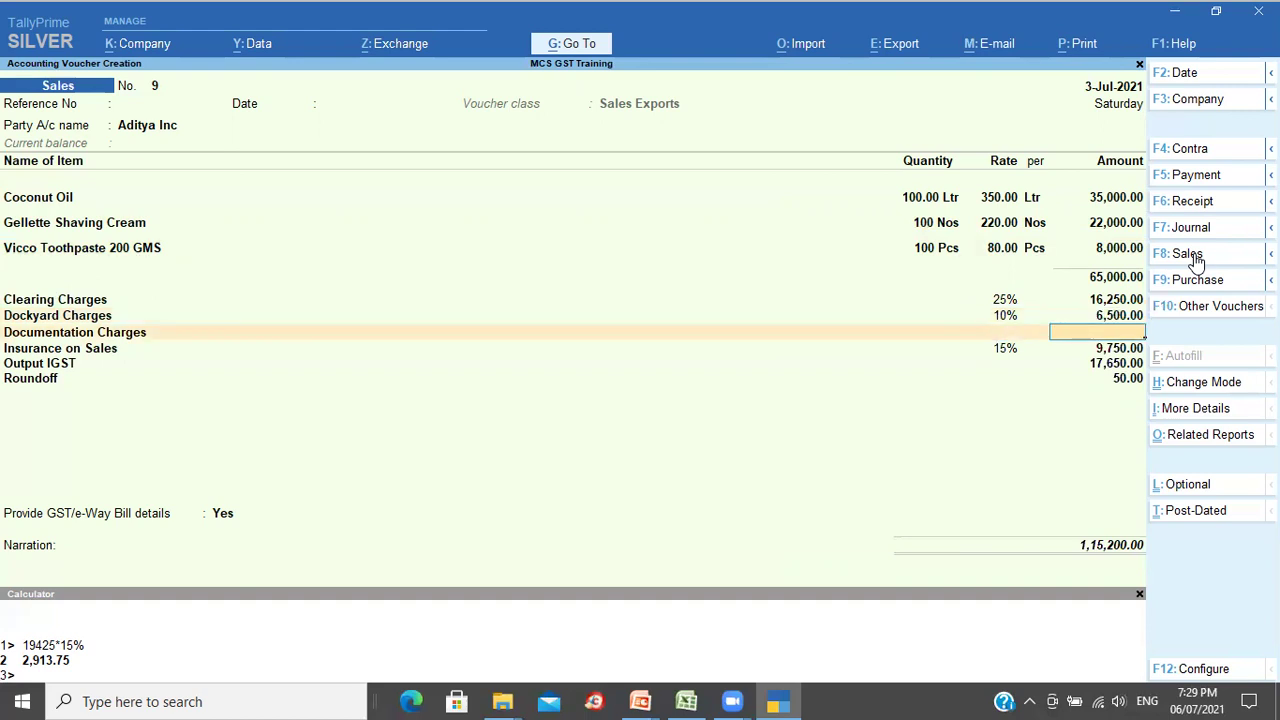
pyautogui.write('2500')
pyautogui.press('Return')
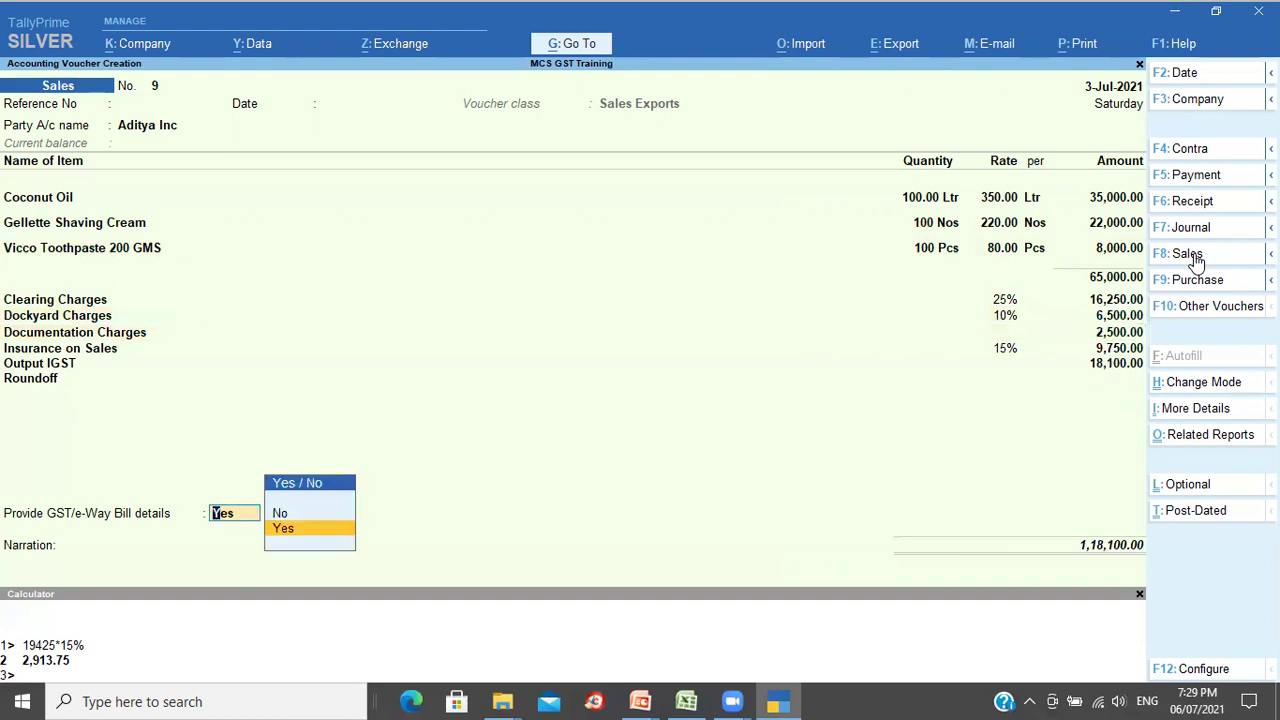
# Step: Return to the additional charges and set Documentation Charges to 2512
pyautogui.press('Up')
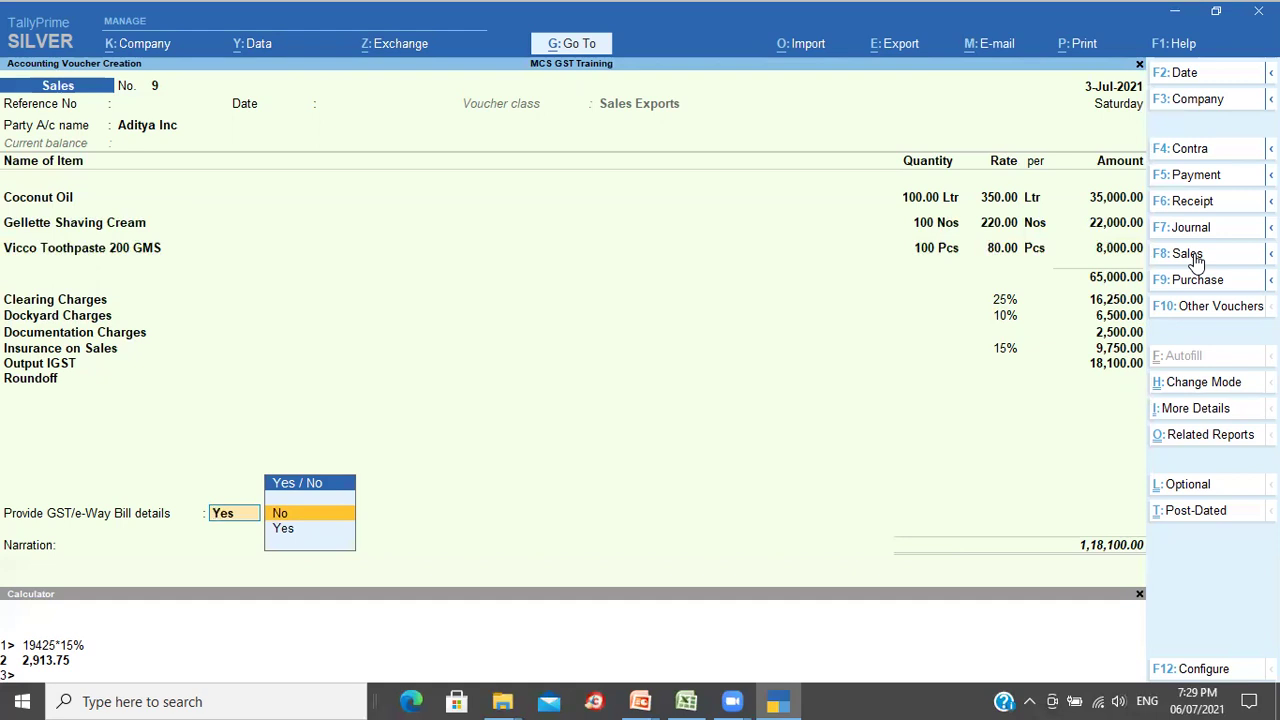
pyautogui.hotkey('shift', 'Tab')
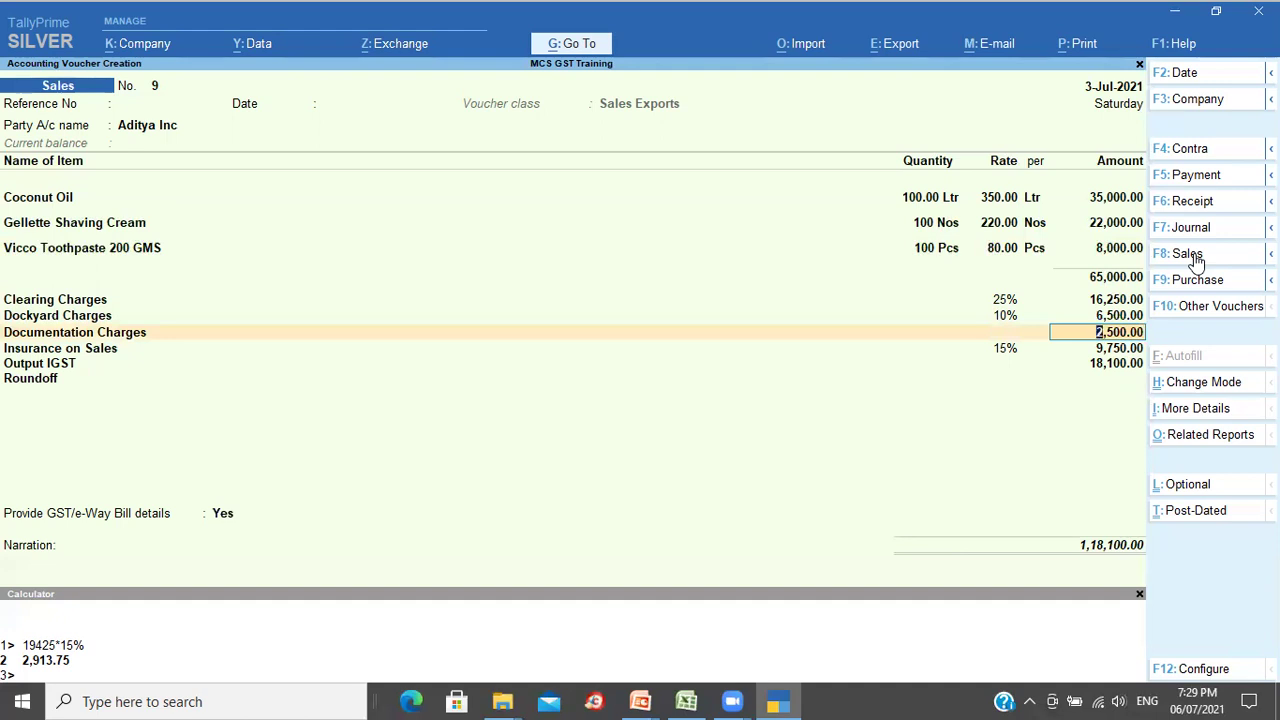
pyautogui.write('2512')
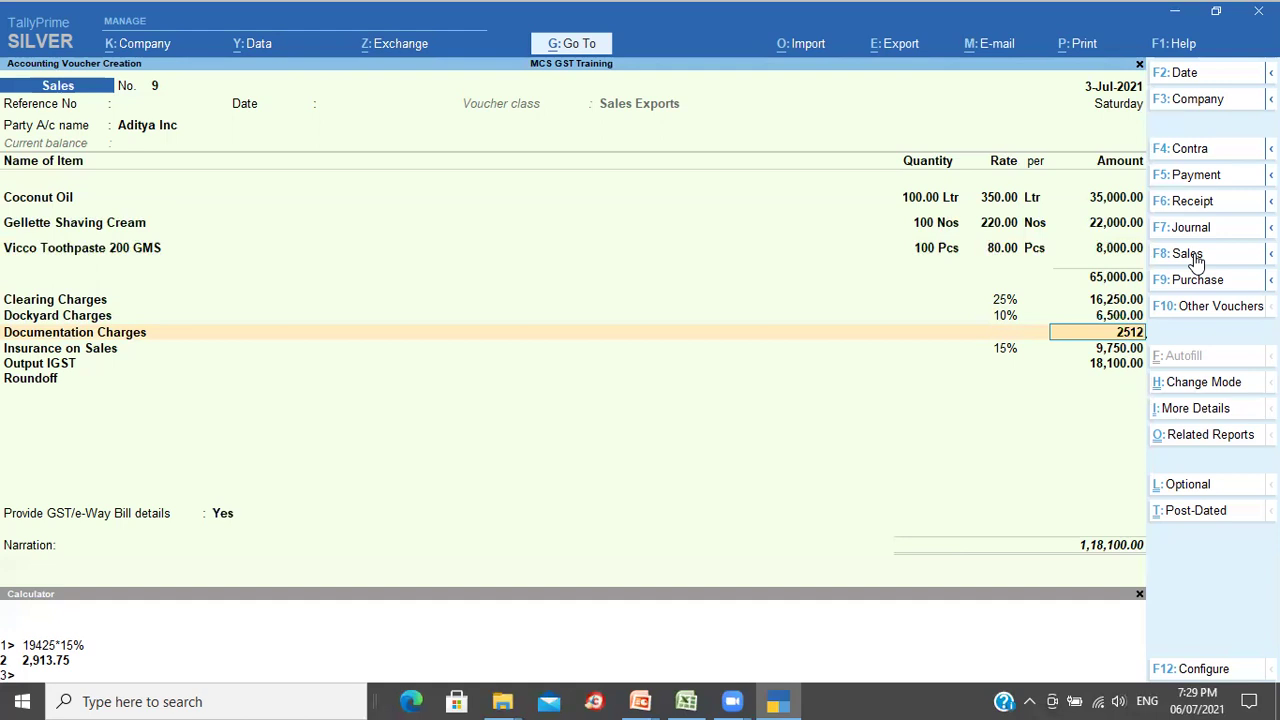
pyautogui.press('Return')
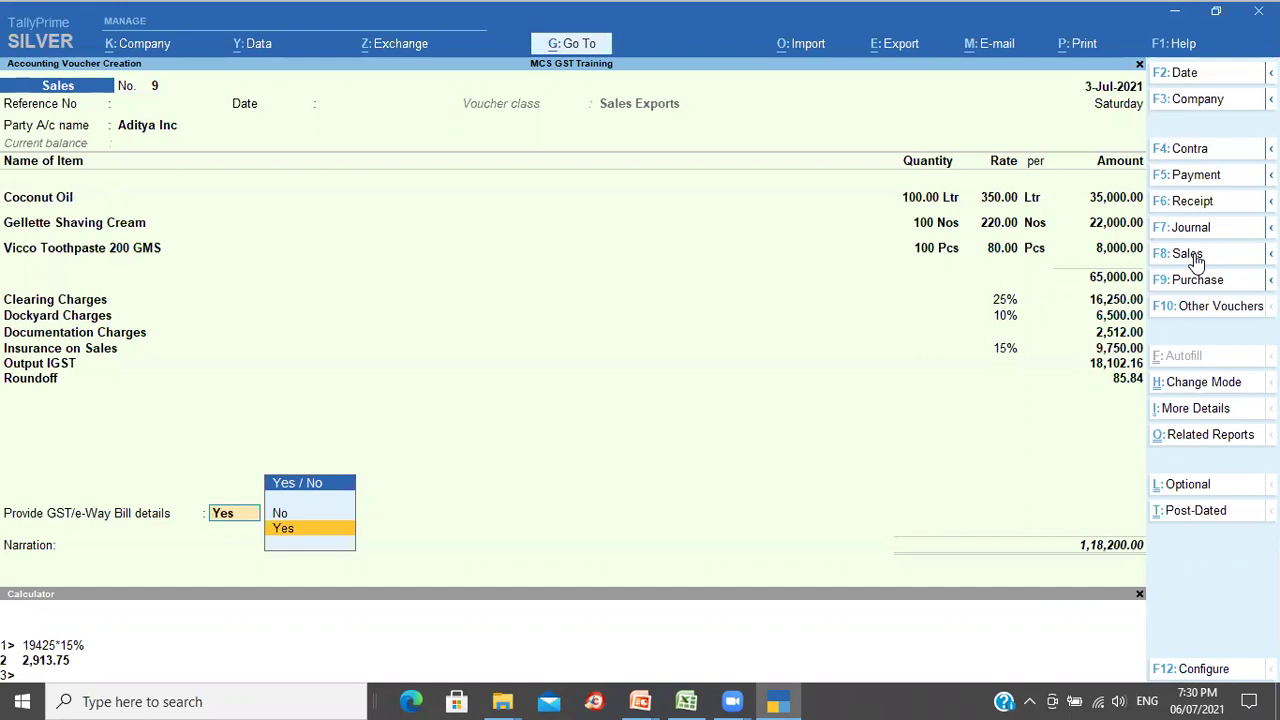
# Step: Set Provide GST/e-Way Bill details to No and allocate the full amount to a new bill reference with 10 credit days
pyautogui.press('Up')
pyautogui.press('Return')
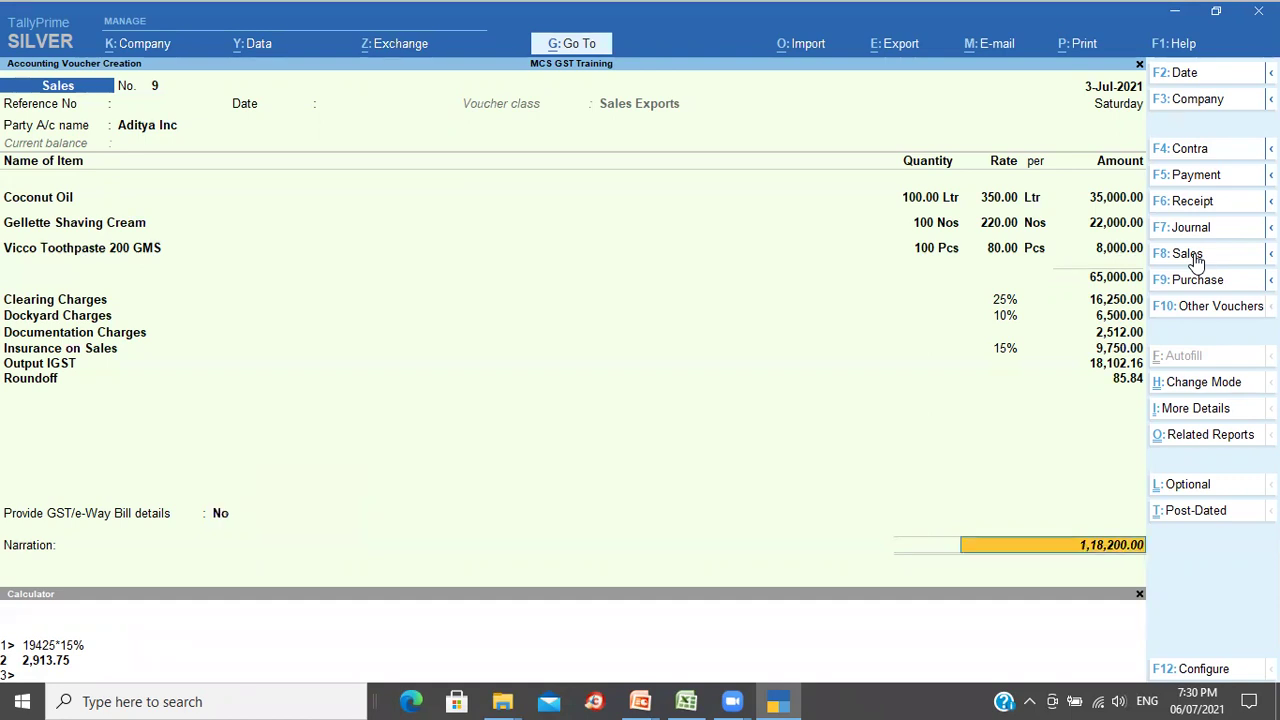
pyautogui.press('Return')
pyautogui.press('Return')
pyautogui.press('Return')
pyautogui.write('10')
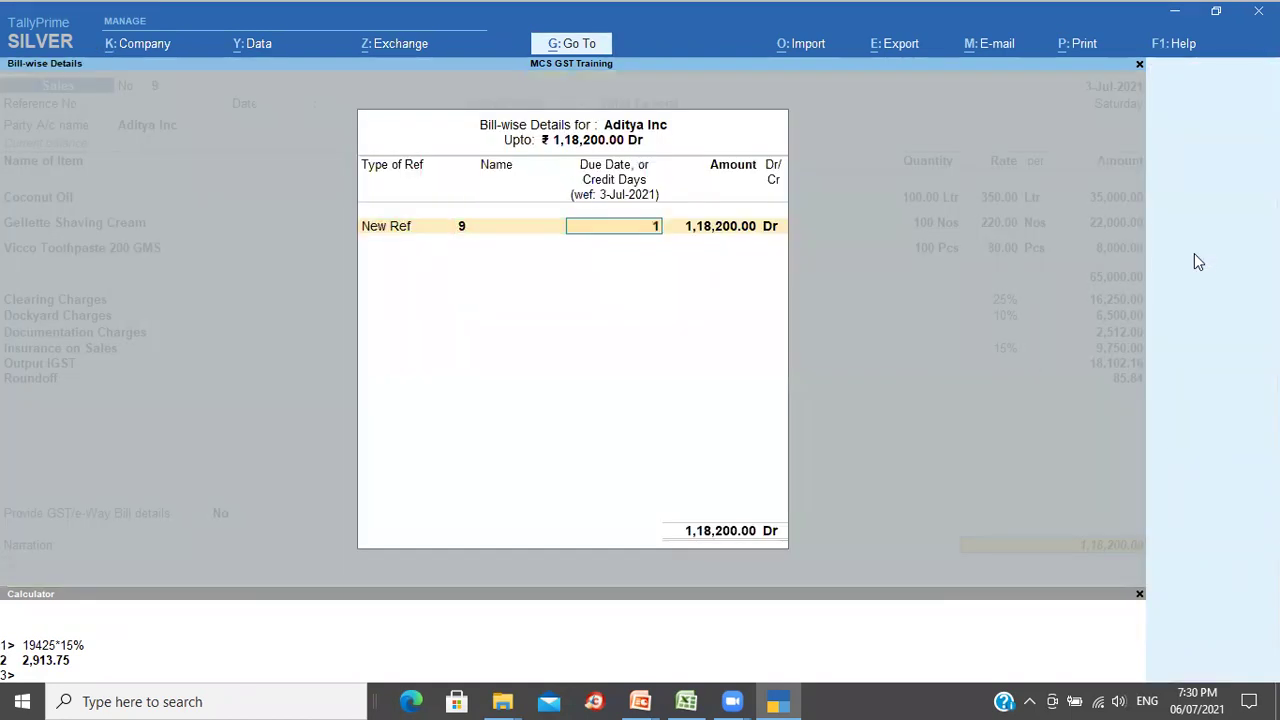
pyautogui.press('Return')
pyautogui.press('Return')
pyautogui.press('Return')
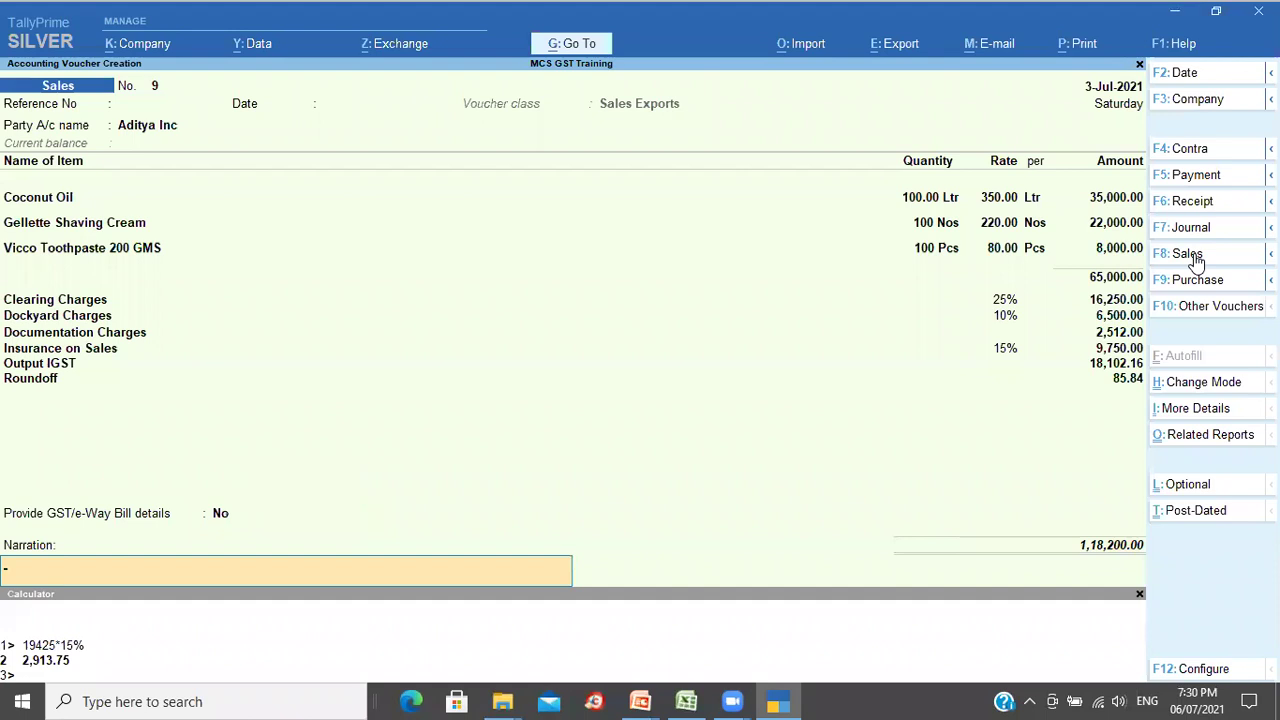
# Step: Leave the narration empty and save the export sales invoice
pyautogui.press('Return')
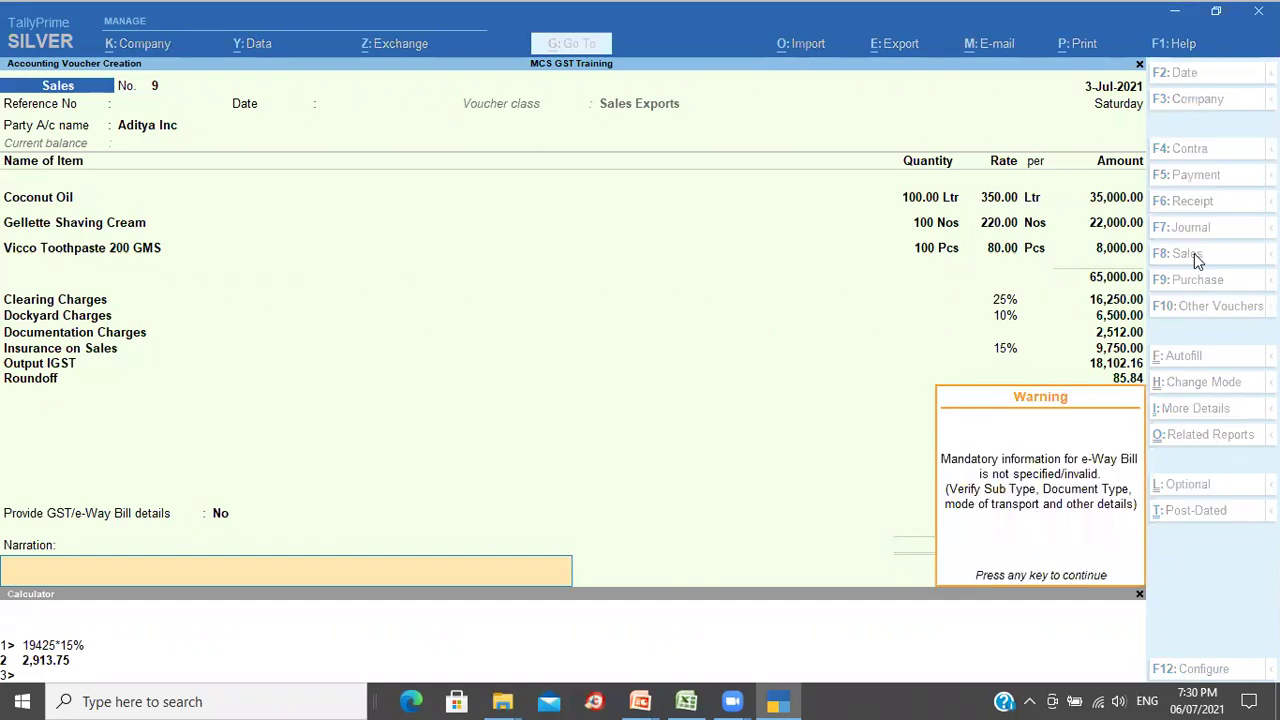
pyautogui.press('Return')
pyautogui.press('Return')
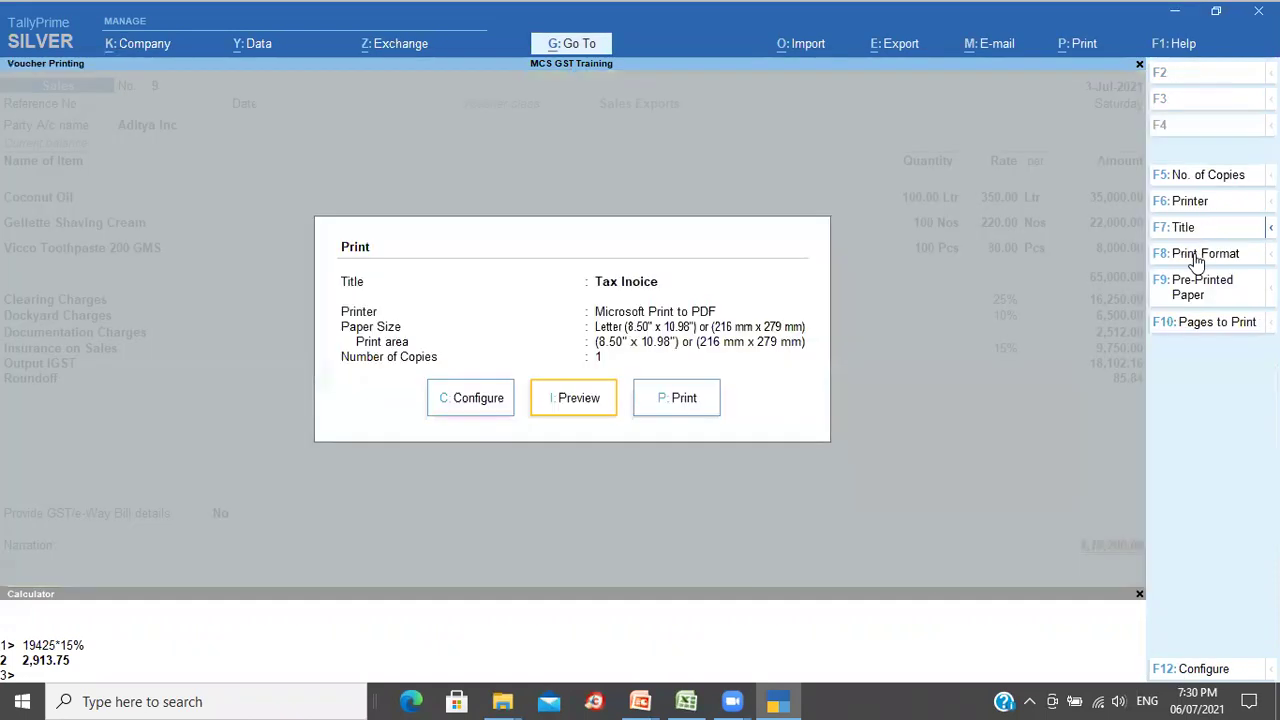
# Step: Preview the printed export tax invoice at enlarged size, examine its items, charges and IGST, and close the preview
pyautogui.press('Return')
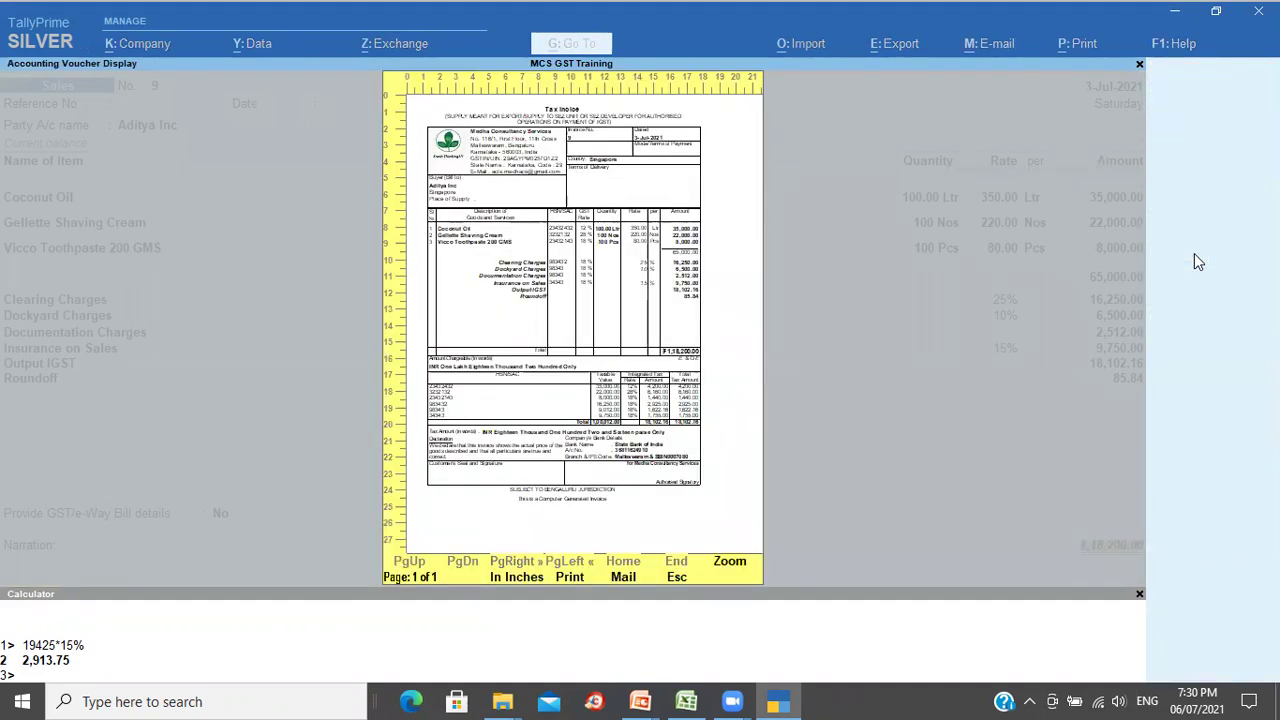
pyautogui.hotkey('alt', 'z')
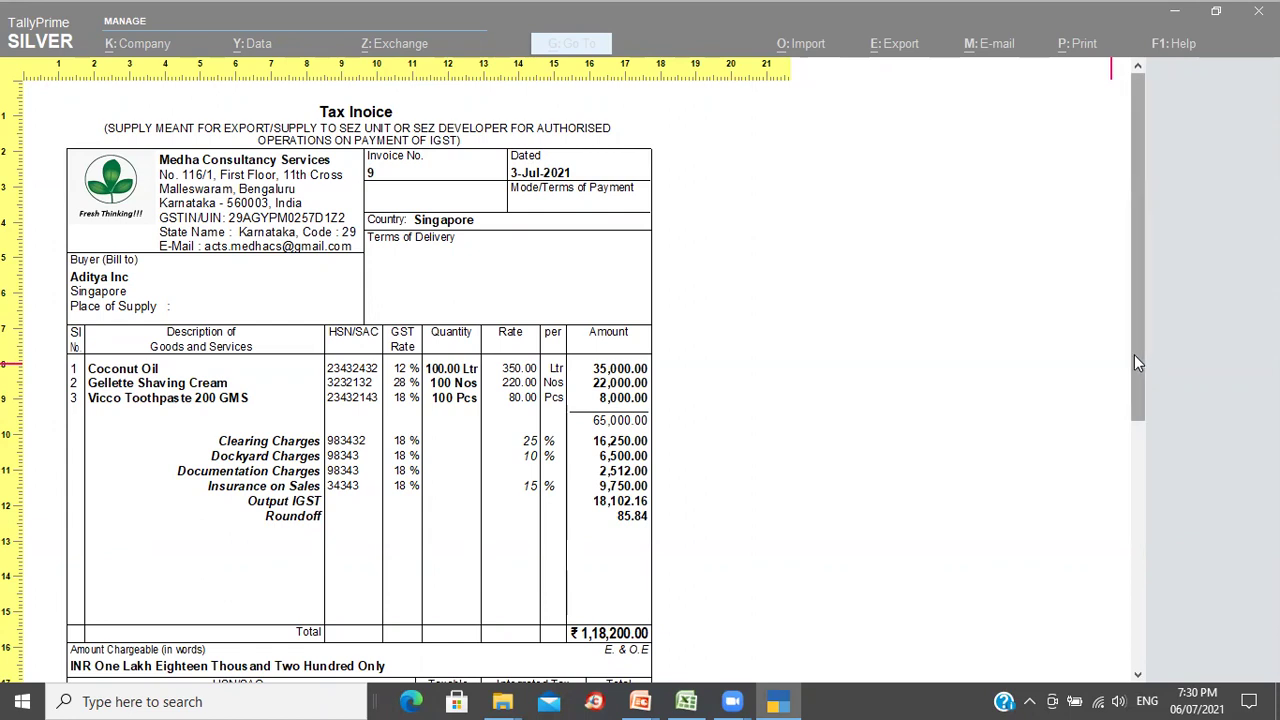
pyautogui.scroll(-1, 1134, 355)
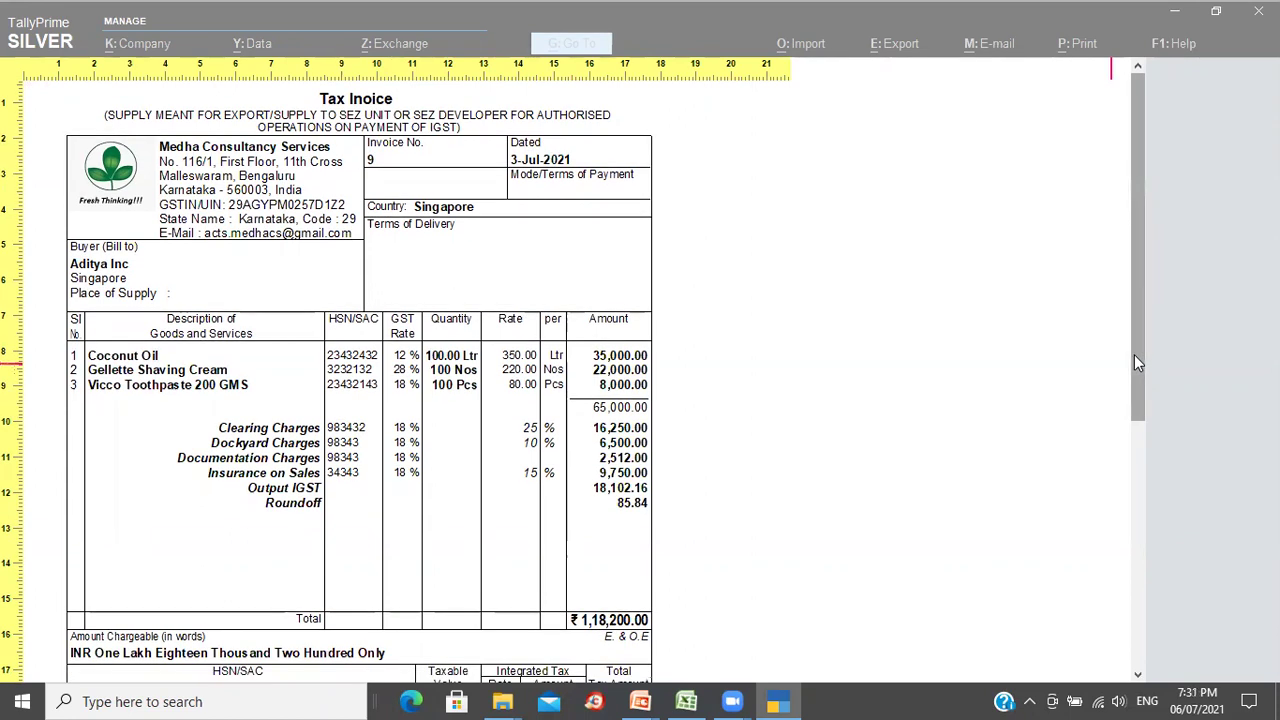
pyautogui.moveTo(1134, 361)
pyautogui.mouseDown()
pyautogui.moveTo(1185, 554)
pyautogui.moveTo(1173, 566)
pyautogui.moveTo(1148, 344)
pyautogui.mouseUp()
pyautogui.press('Escape')
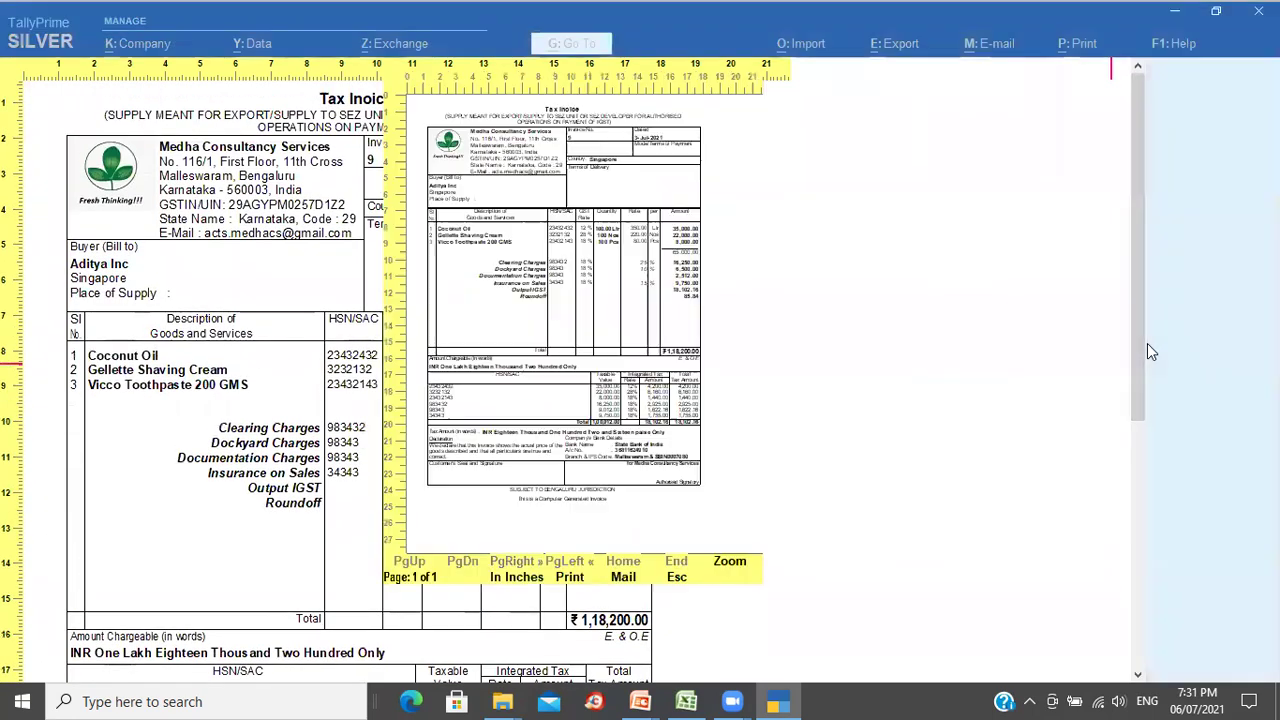
pyautogui.press('Escape')
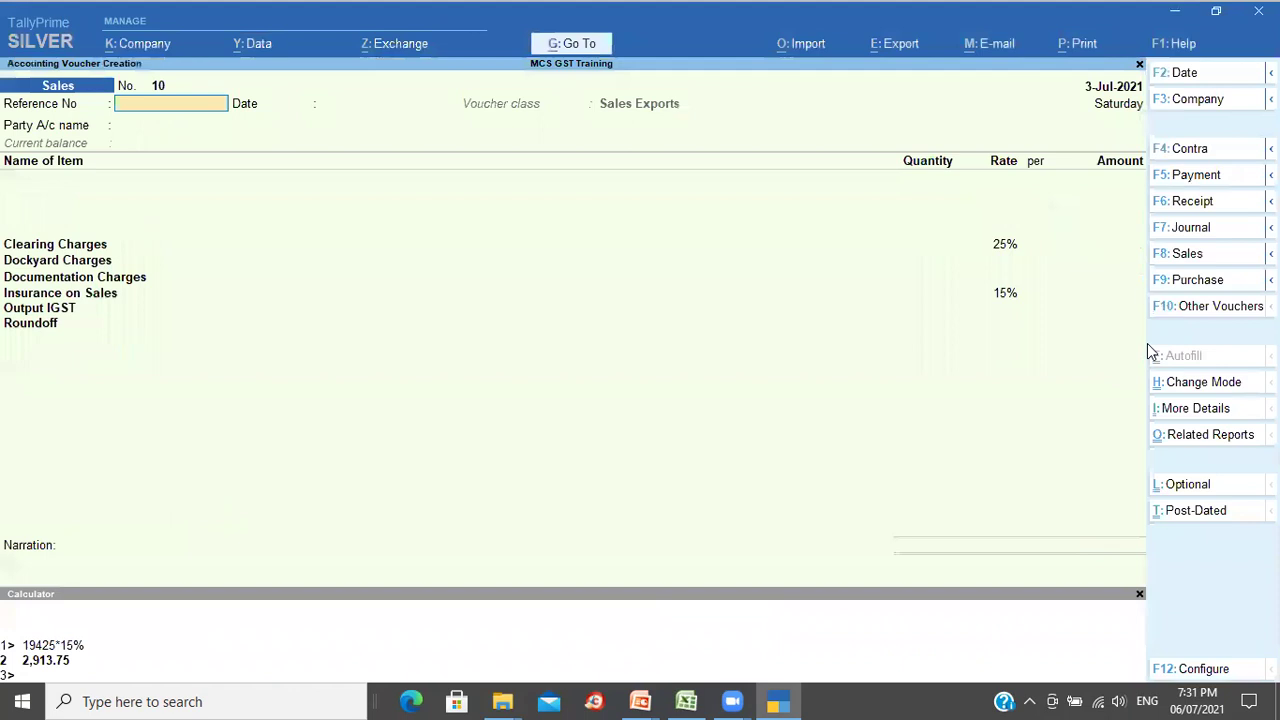
# Step: Leave voucher entry and open the Sales voucher type for alteration
pyautogui.press('Escape')
pyautogui.press('Up')
pyautogui.press('Up')
pyautogui.press('Return')
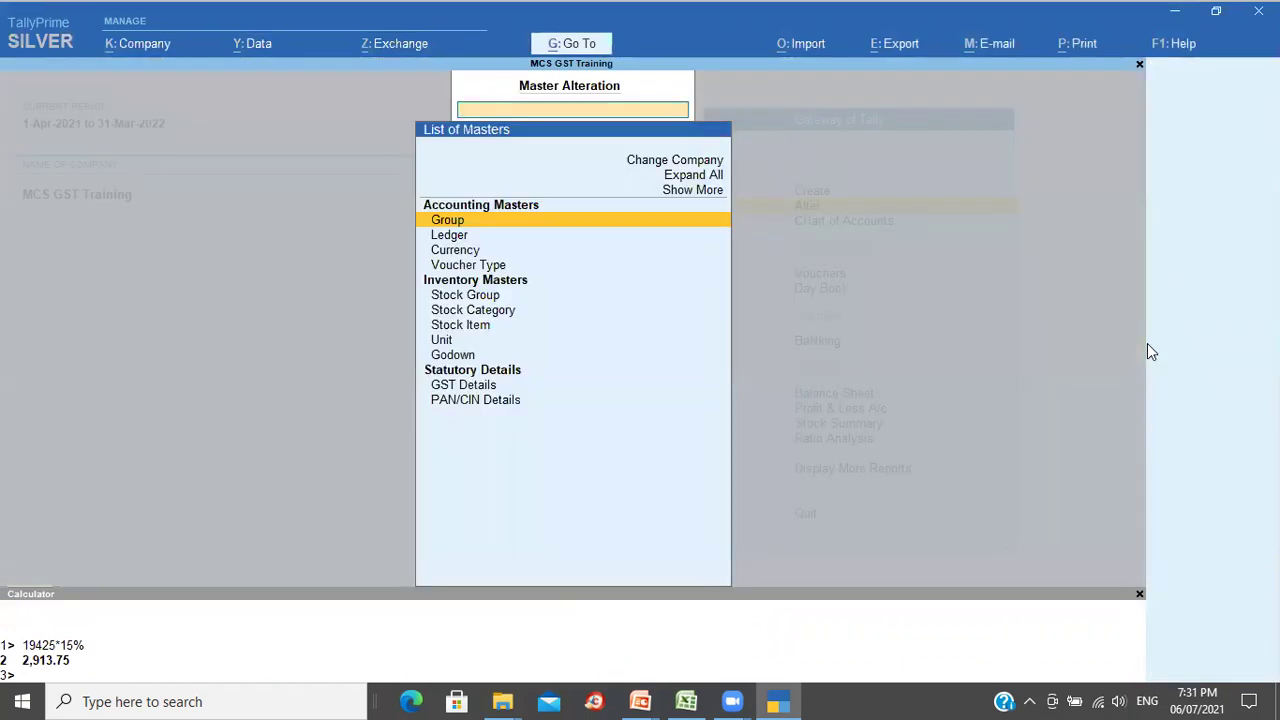
pyautogui.press('Down')
pyautogui.press('Down')
pyautogui.press('Down')
pyautogui.press('Return')
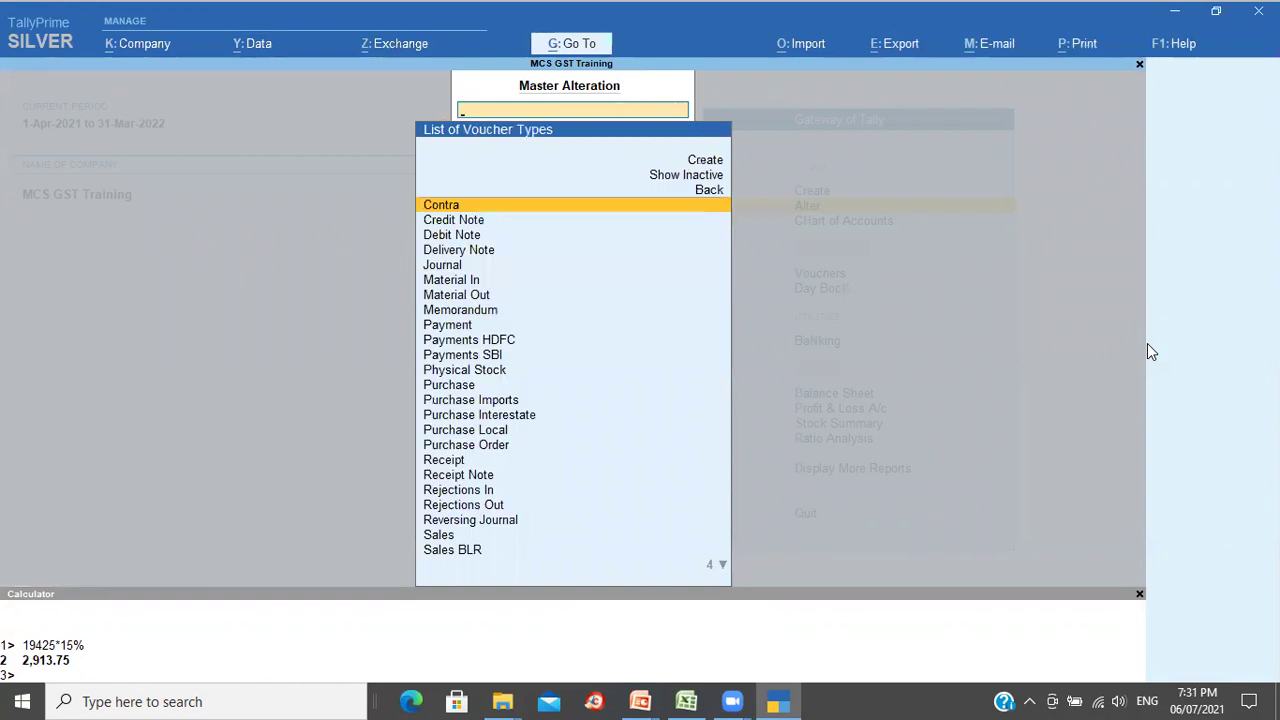
pyautogui.write('Sa')
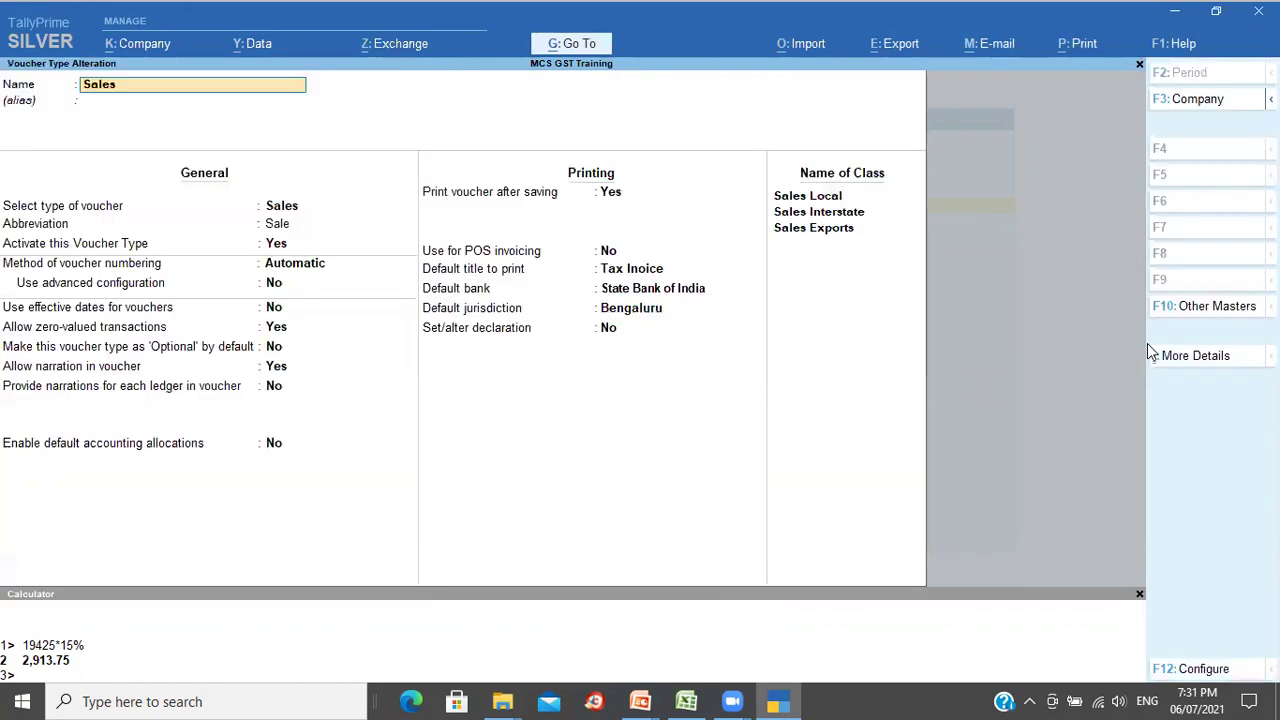
# Step: Review the Sales Local, Sales Interstate and Sales Exports class definitions, accept the voucher type unchanged, and return to the Gateway of Tally
pyautogui.click(822, 202)
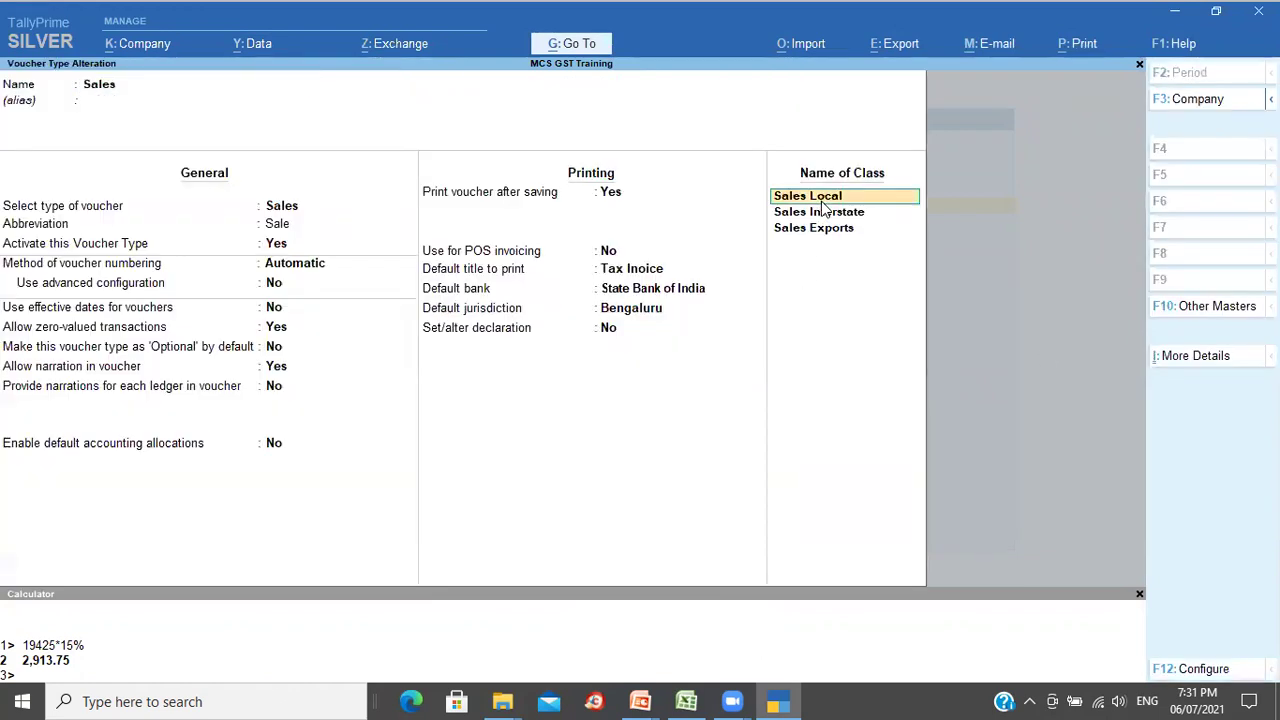
pyautogui.press('Return')
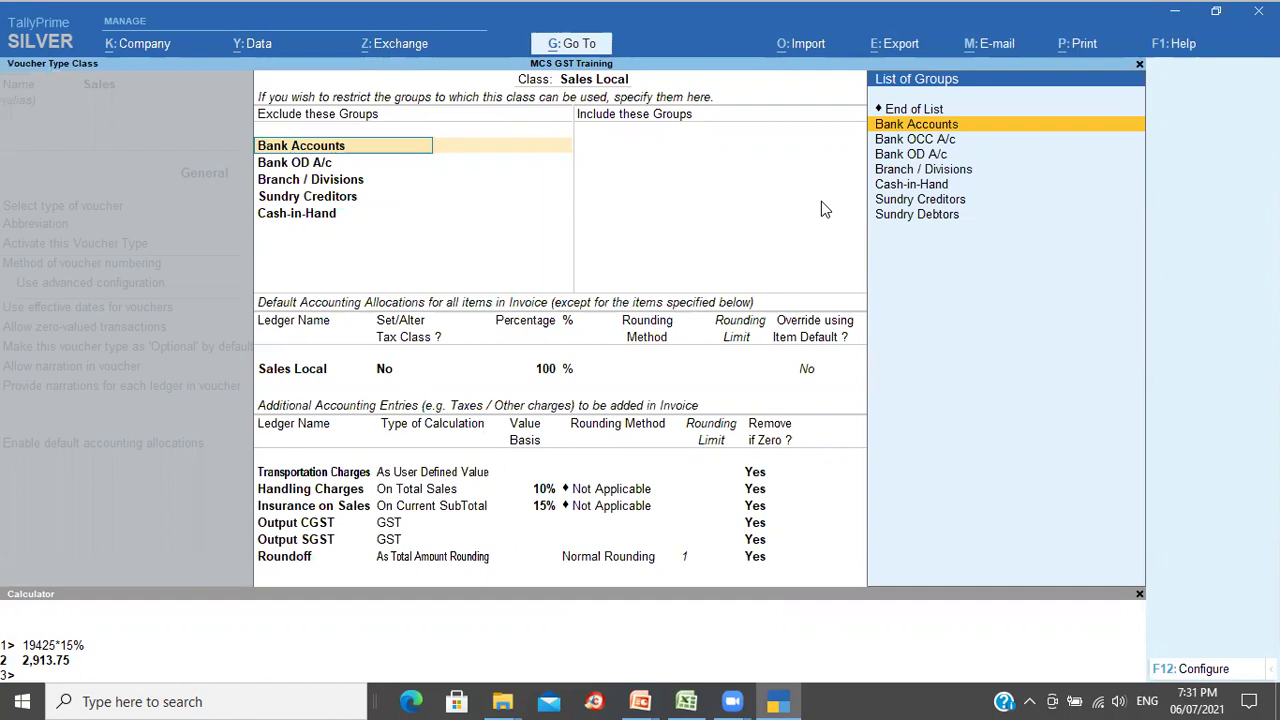
pyautogui.hotkey('ctrl', 'a')
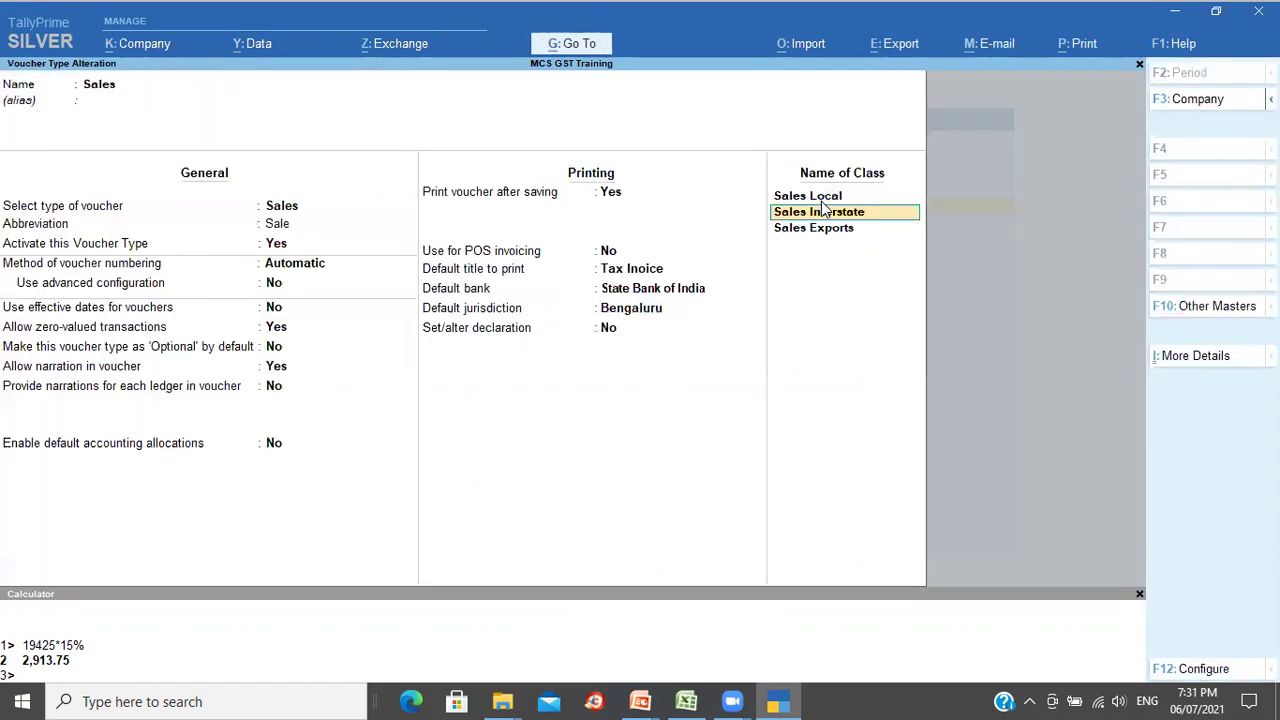
pyautogui.press('Return')
pyautogui.hotkey('ctrl', 'a')
pyautogui.press('Return')
pyautogui.hotkey('ctrl', 'a')
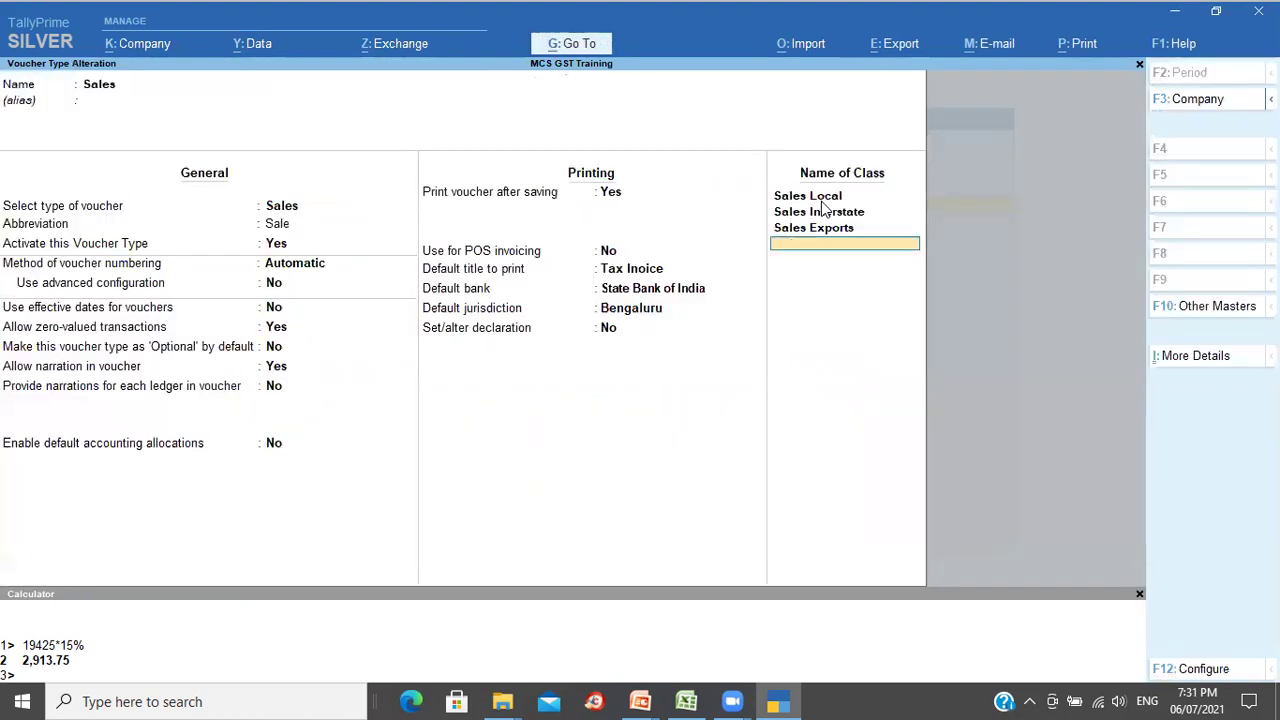
pyautogui.hotkey('ctrl', 'a')
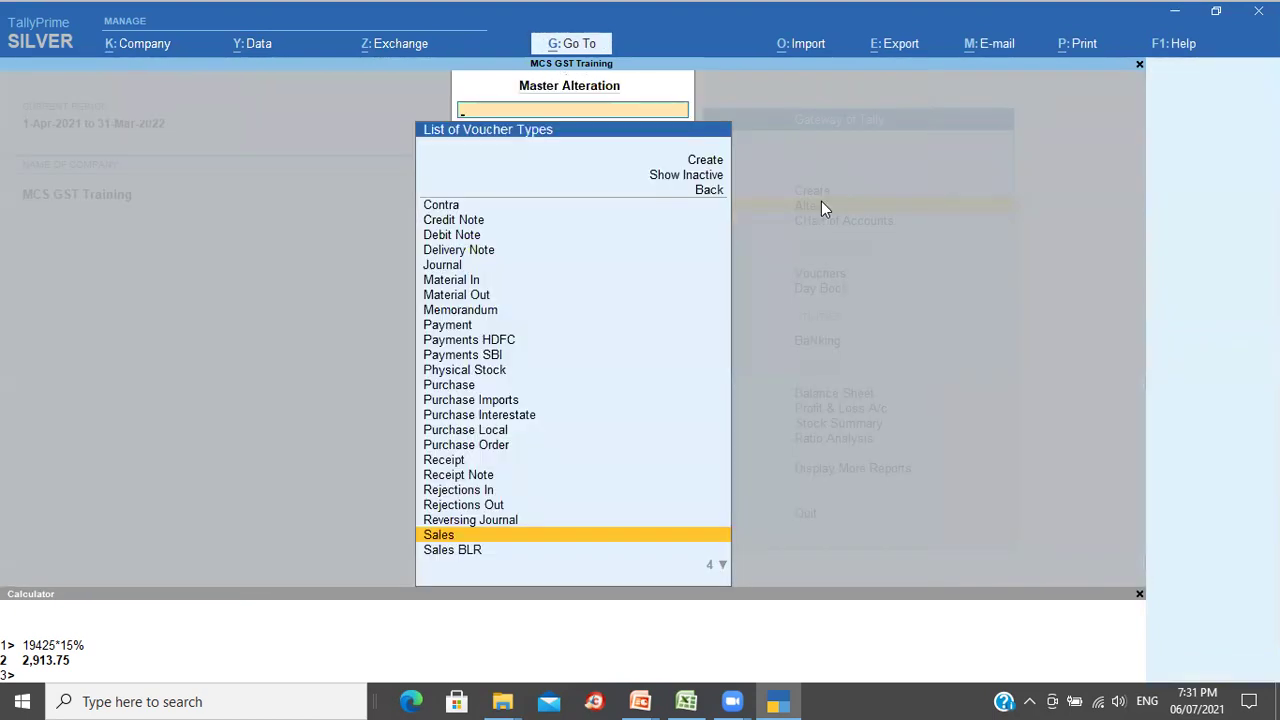
pyautogui.press('Escape')
pyautogui.press('Escape')
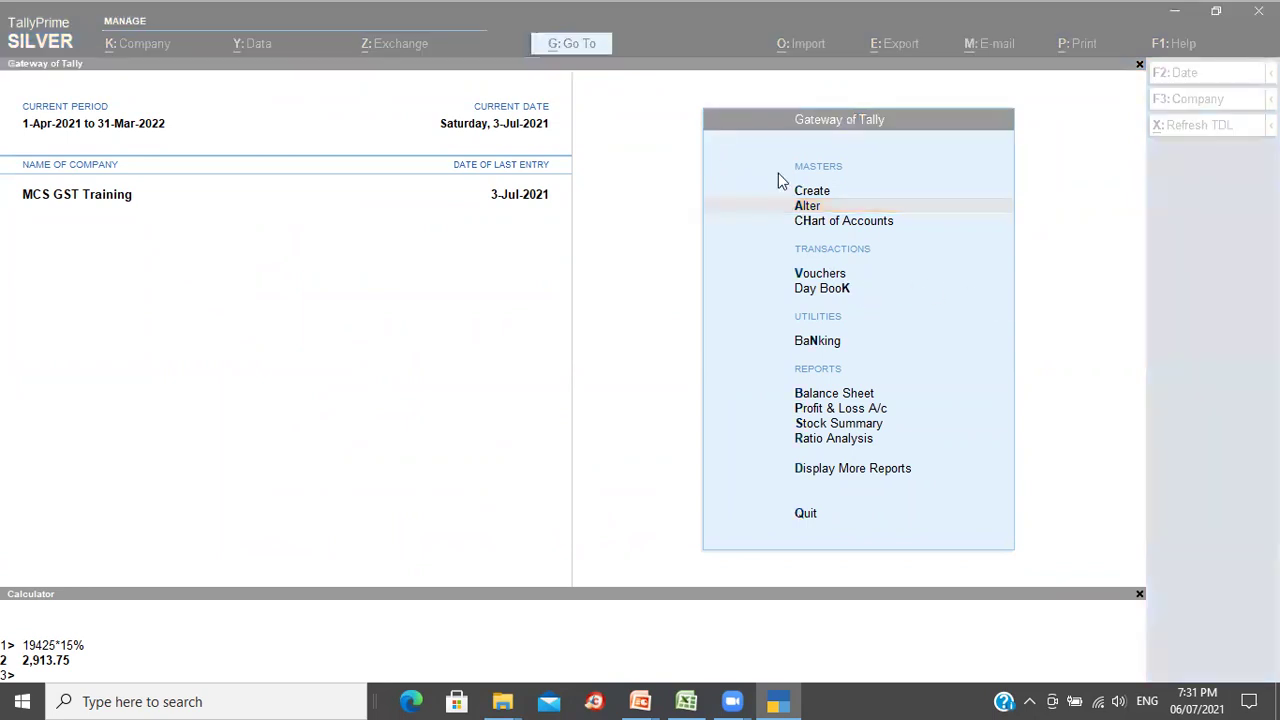
# Step: Switch to the PowerPoint slide show at the Voucher Type – Common Options slide
pyautogui.click(1033, 333)
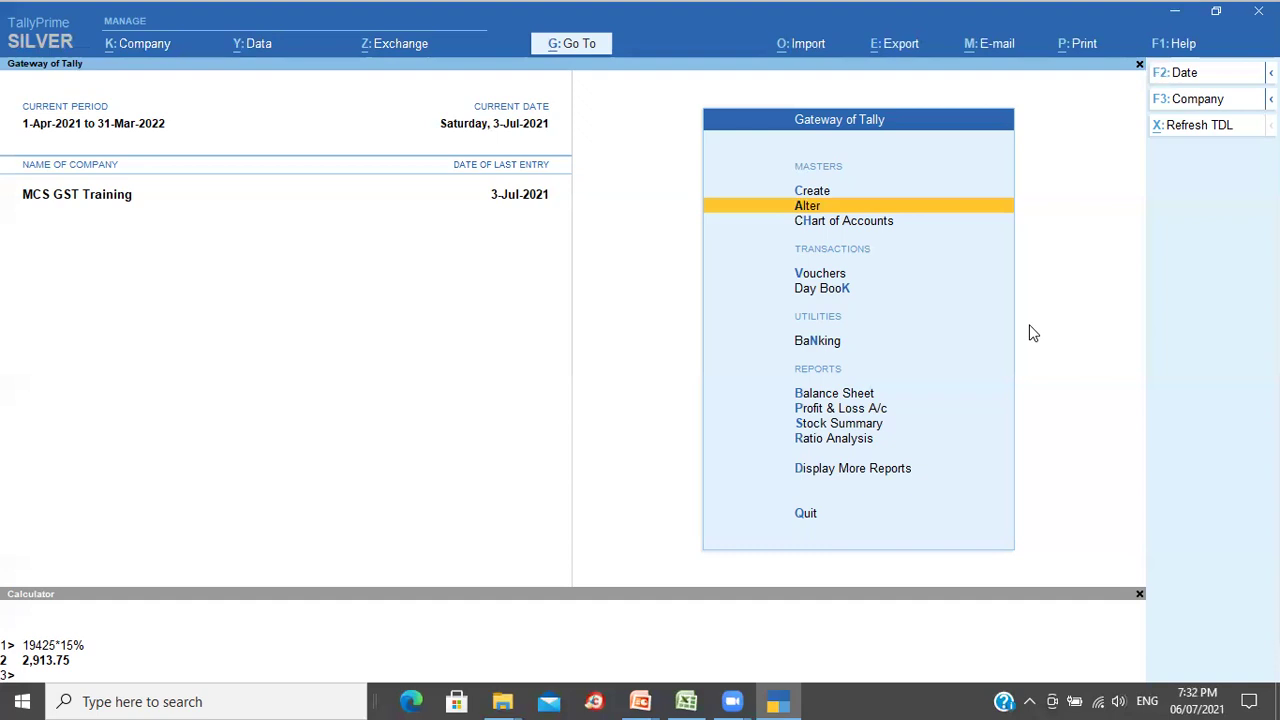
pyautogui.hotkey('alt', 'Tab')
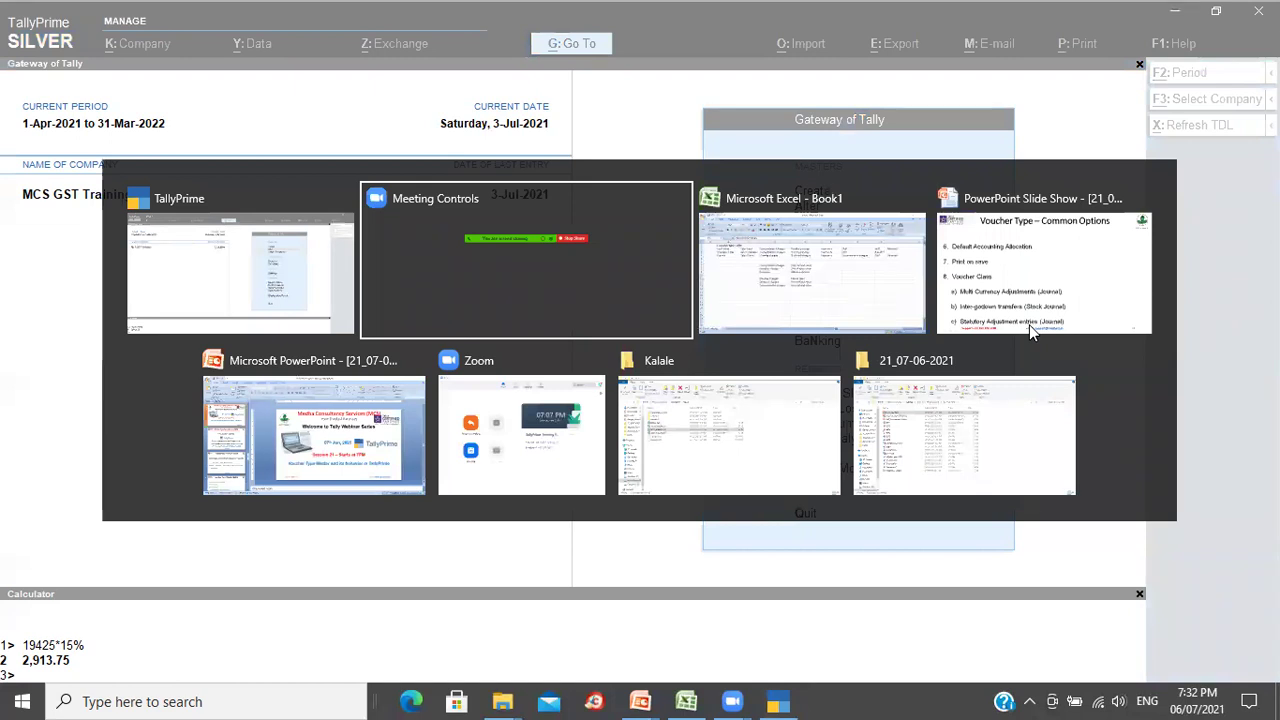
pyautogui.hotkey('alt', 'Tab')
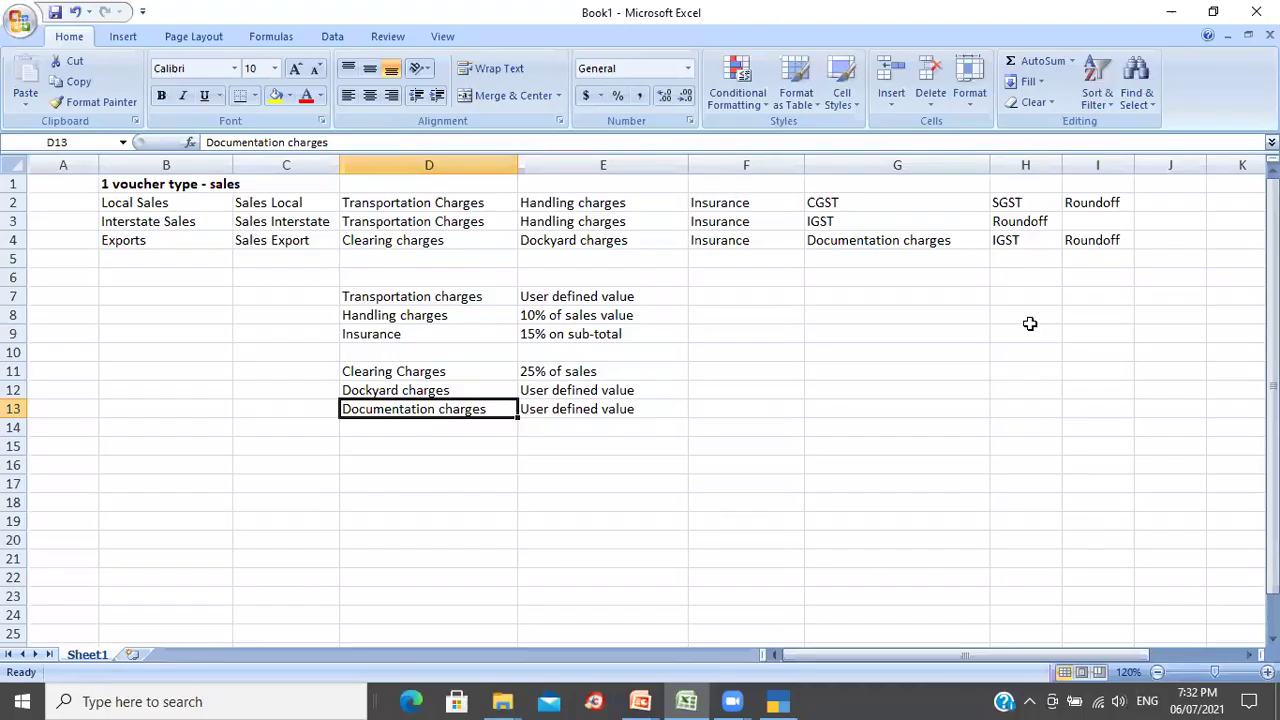
pyautogui.hotkey('alt', 'Tab')
pyautogui.click(1029, 325)
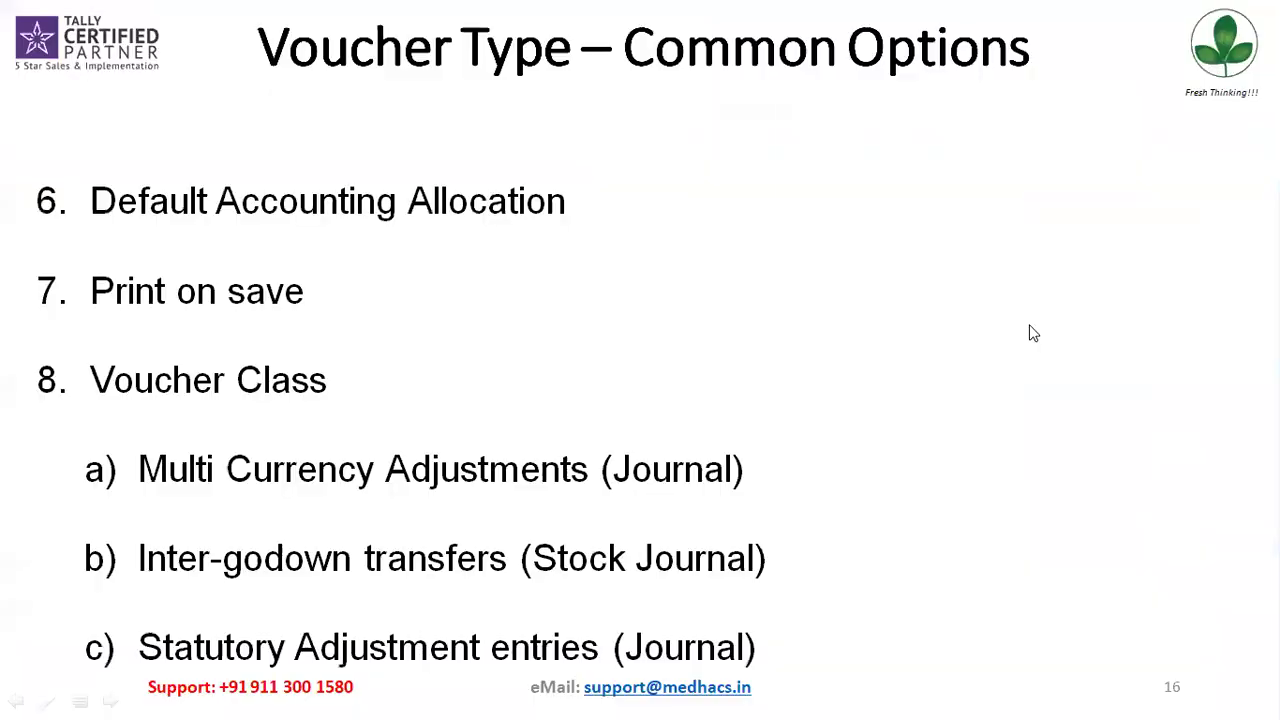
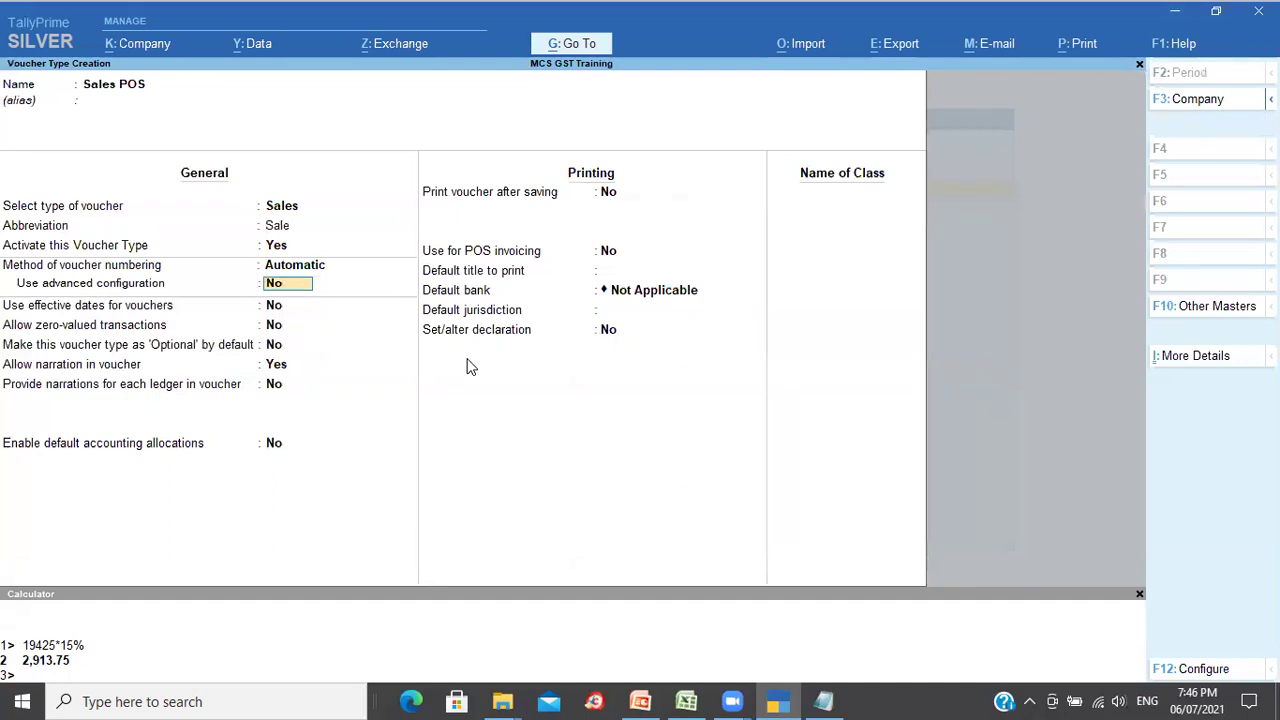
# Step: Allow zero-valued transactions for the Sales POS voucher type, keeping the remaining general options at their defaults
pyautogui.press('Return')
pyautogui.press('Return')
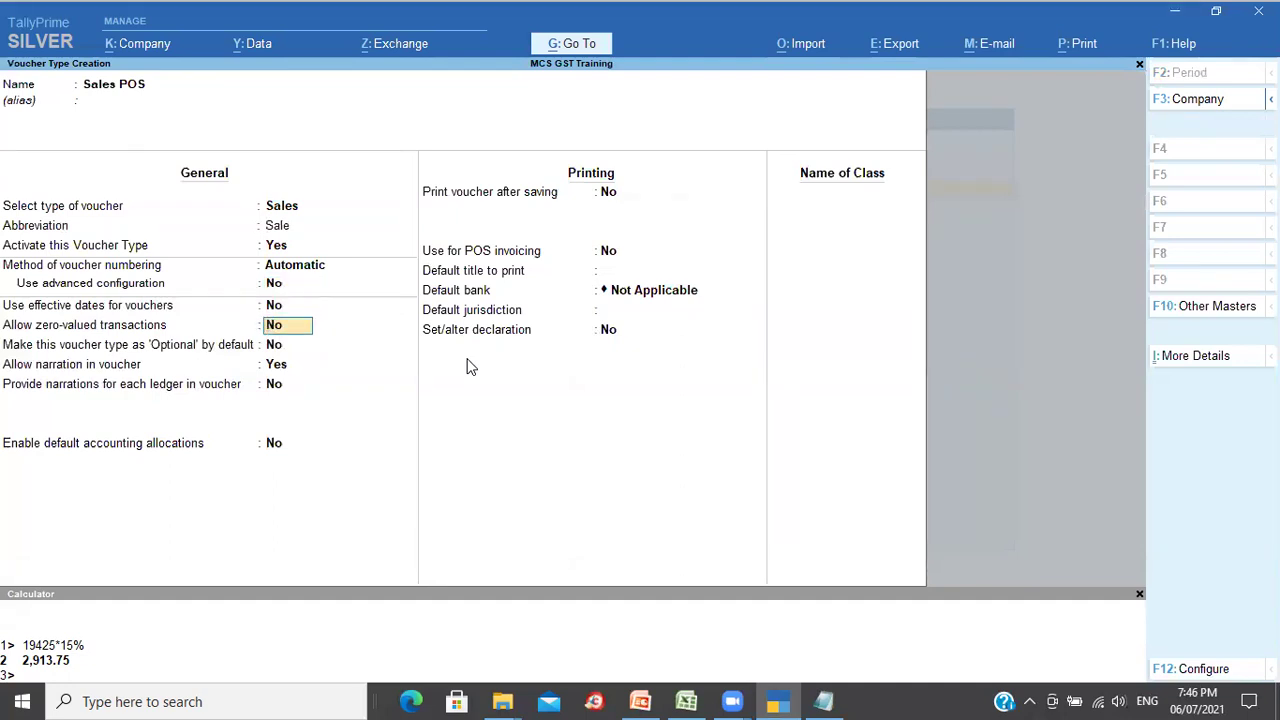
pyautogui.press('y')
pyautogui.press('Return')
pyautogui.press('Return')
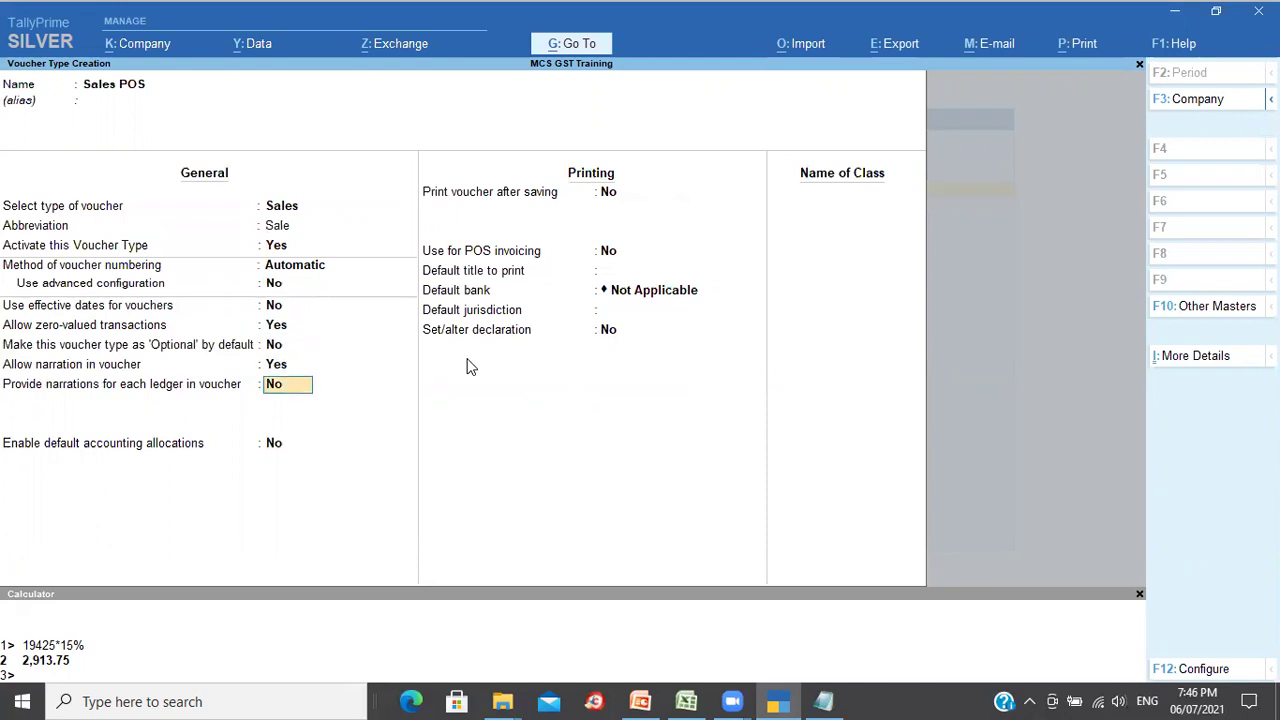
pyautogui.press('Return')
pyautogui.press('Return')
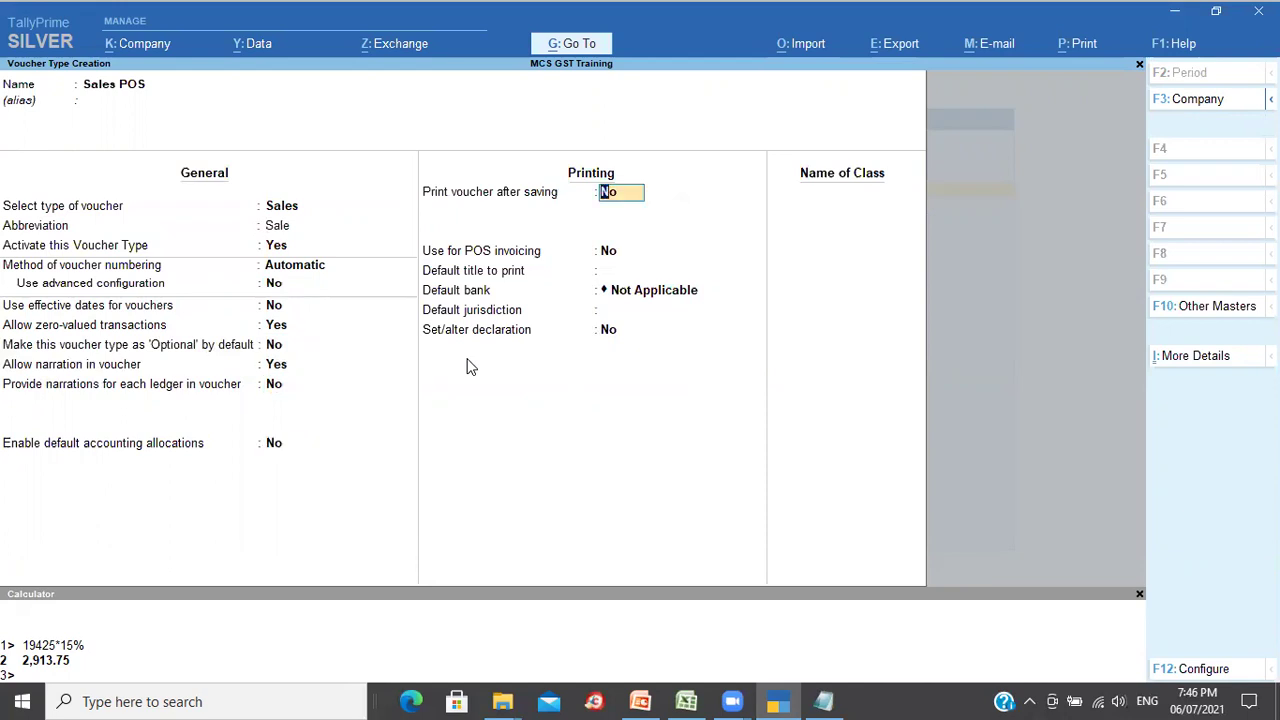
# Step: Enable printing the voucher after saving and POS invoicing for the Sales POS voucher type
pyautogui.press('y')
pyautogui.press('Return')
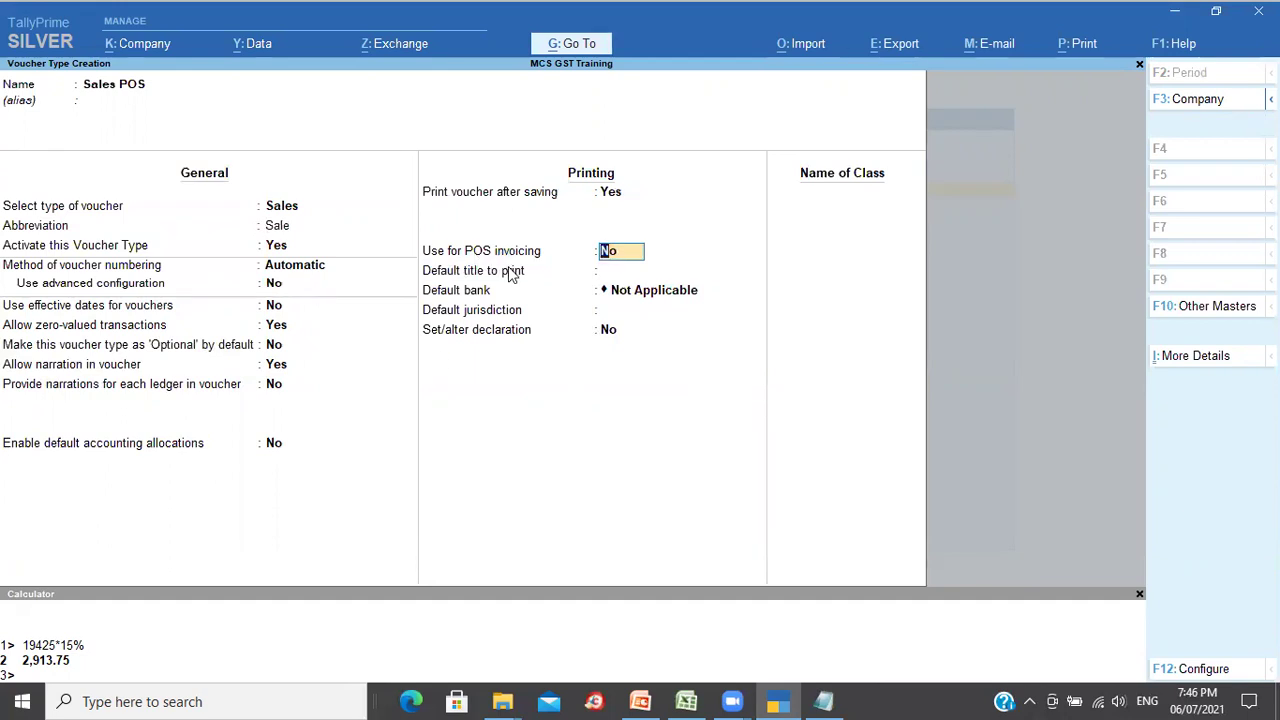
pyautogui.write('y')
pyautogui.press('Return')
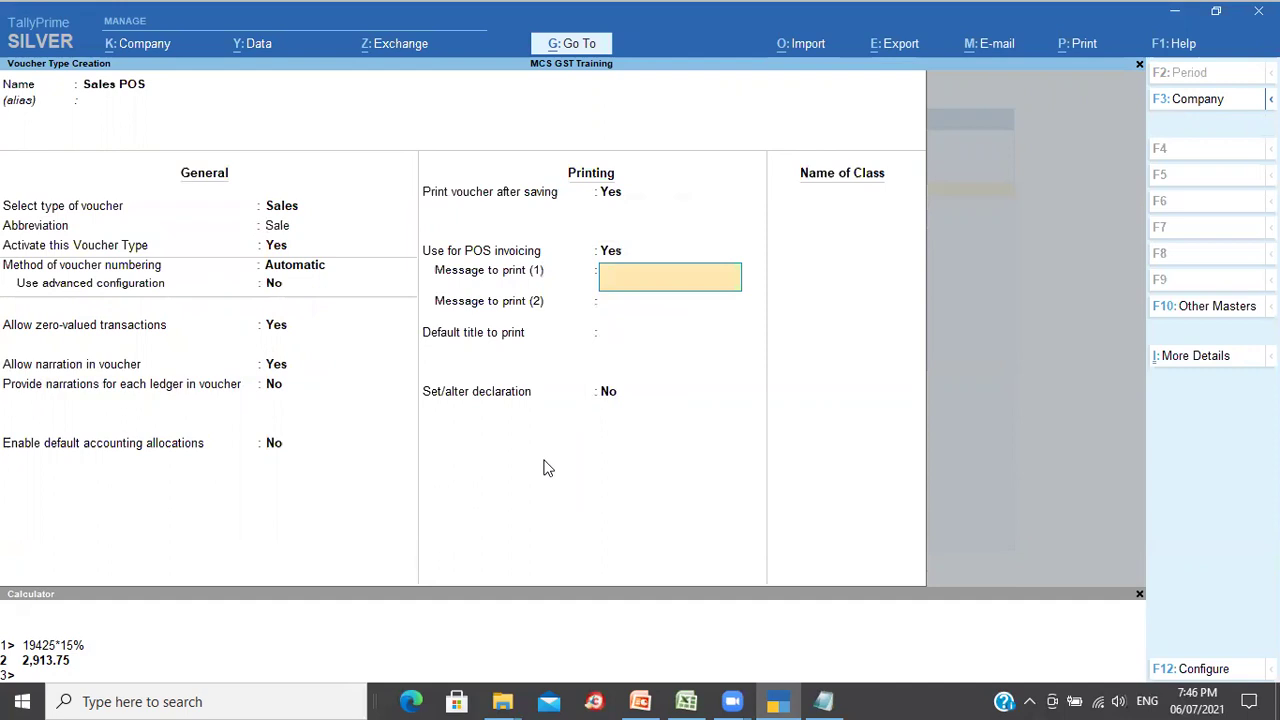
# Step: Enter the POS print messages "Goods once sold will not be taken back" and "Tahank you. Visit again"
pyautogui.write('Goods once sold will not be taken back')
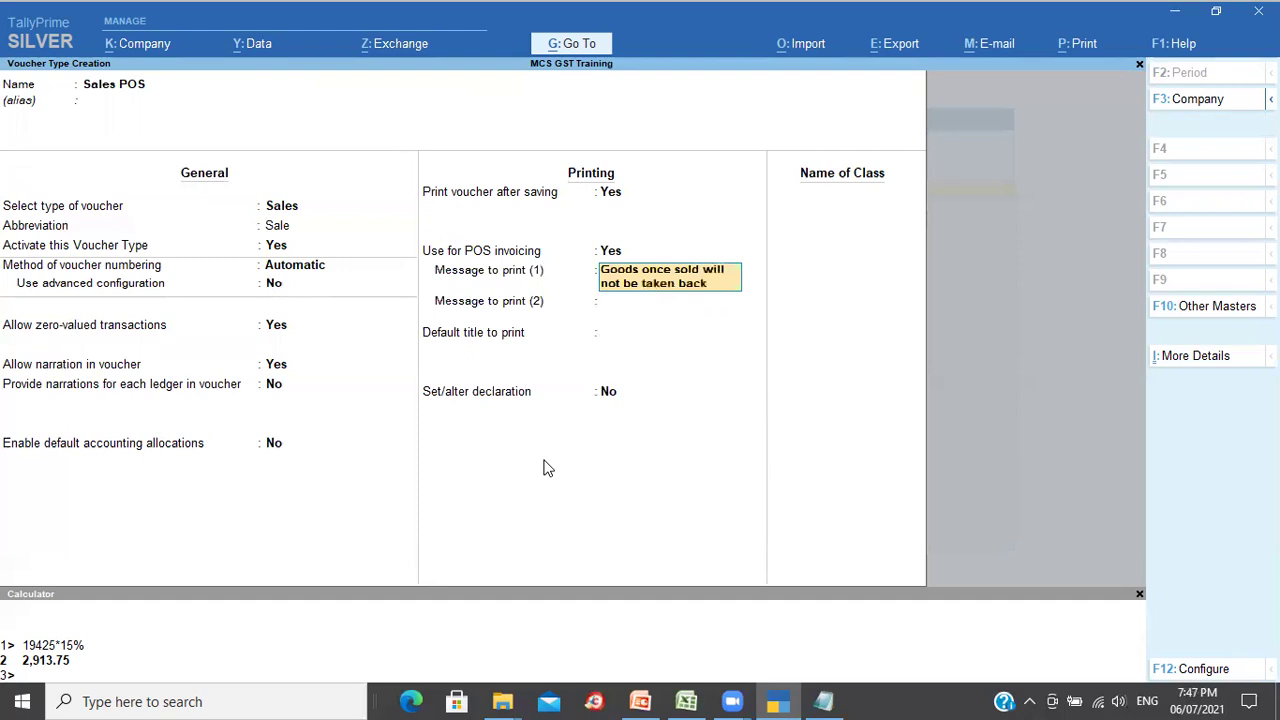
pyautogui.press('Return')
pyautogui.write('Tahan')
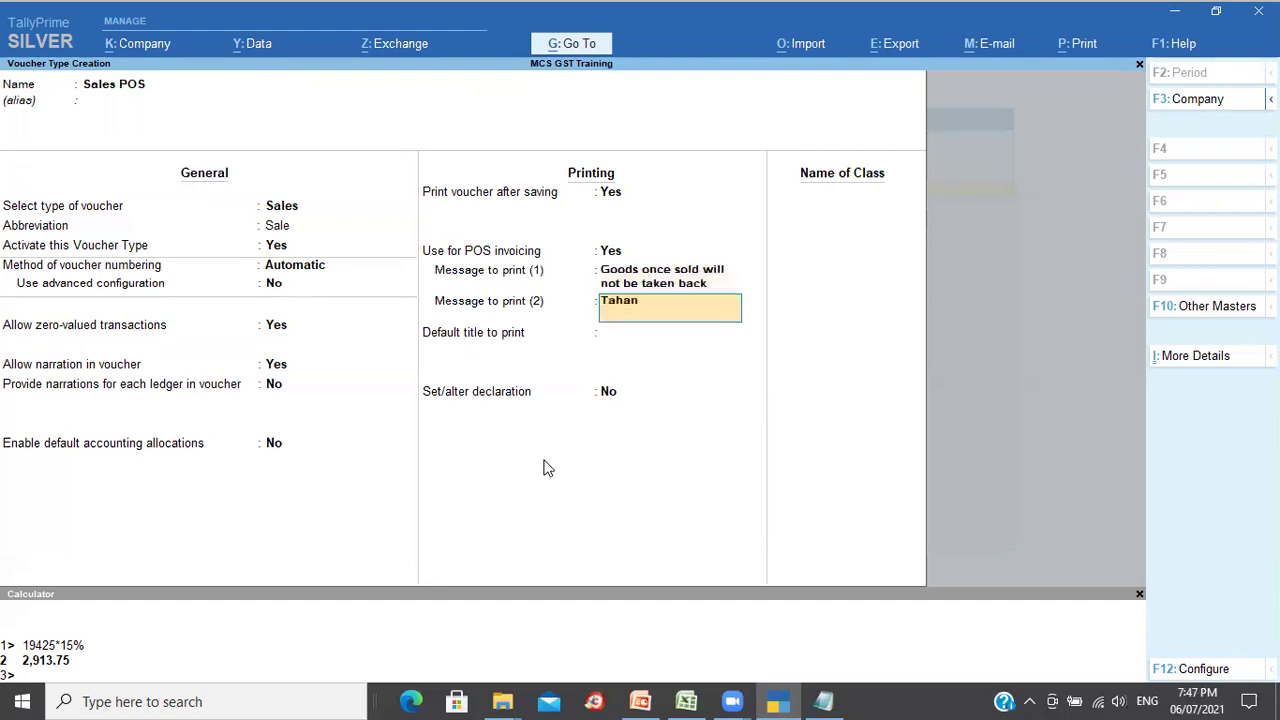
pyautogui.write('k you. Visit again')
pyautogui.press('Return')
# Step: Set the default title to print as "Tax Invoice"
pyautogui.write('Tax Inv')
pyautogui.write('oi')
pyautogui.press('BackSpace')
pyautogui.press('BackSpace')
pyautogui.write('oice')
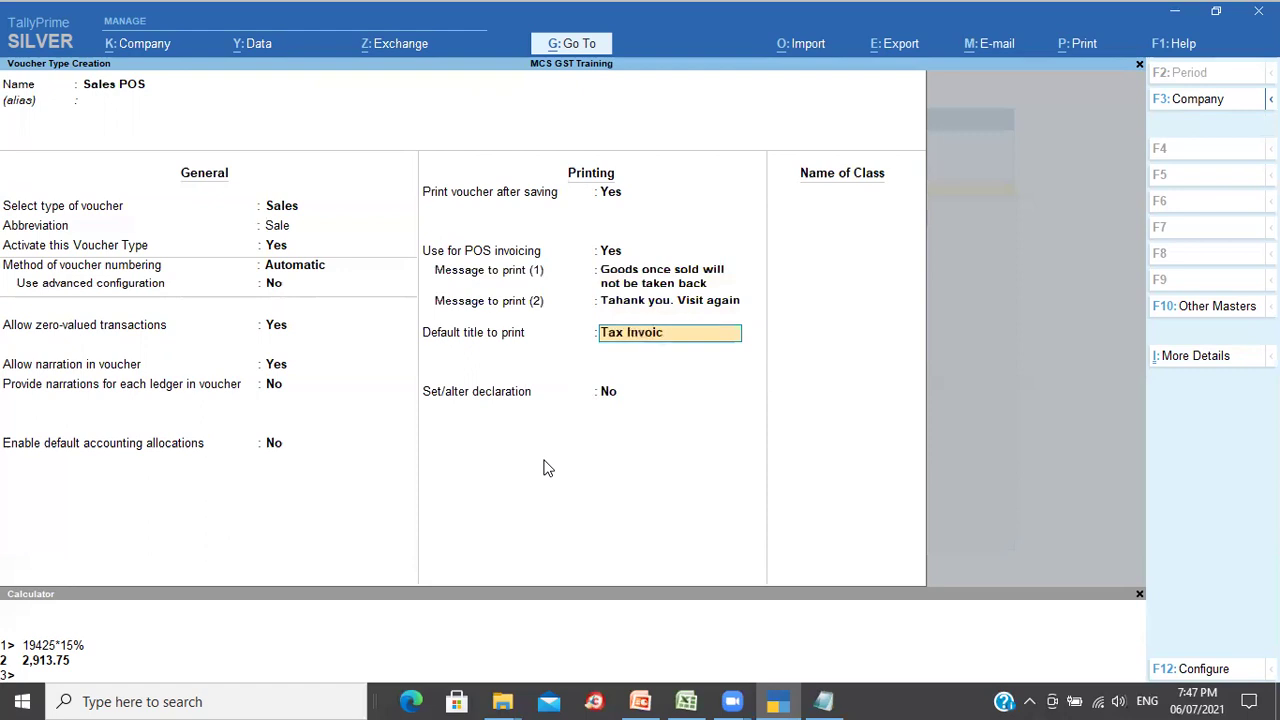
pyautogui.press('Return')
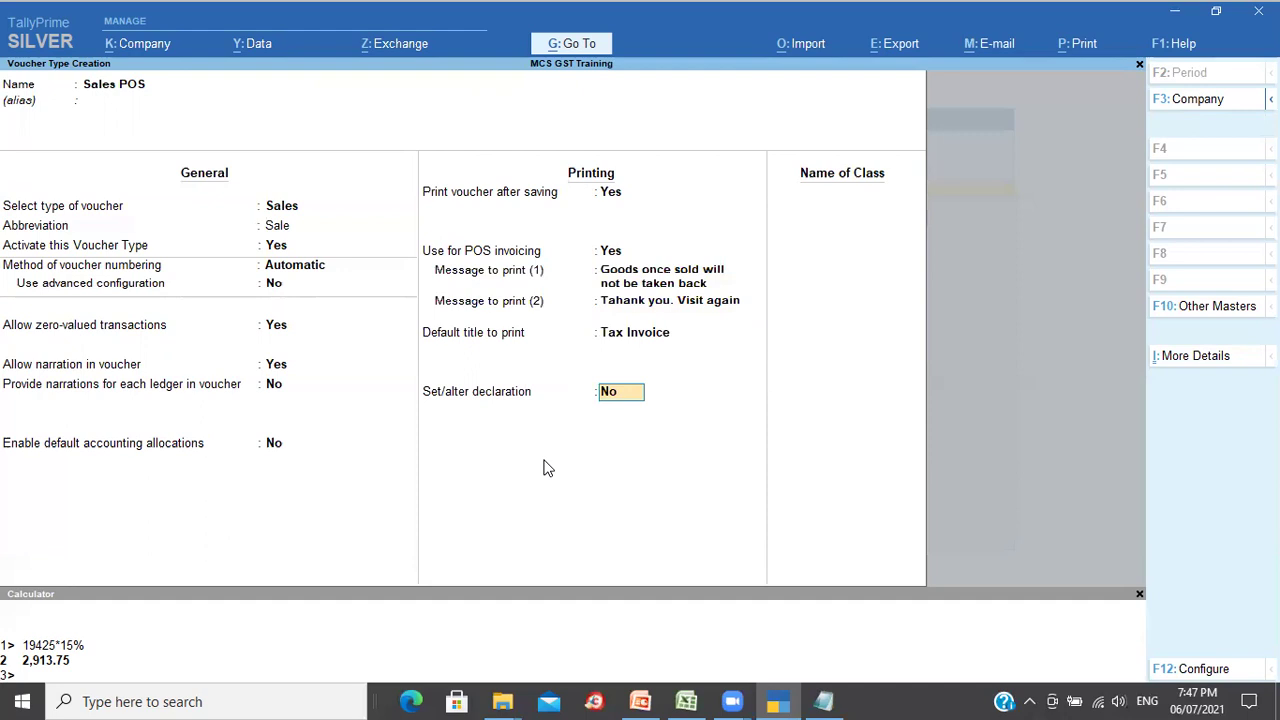
# Step: Accept the Sales POS voucher type without a declaration or voucher class, and return to the Gateway of Tally
pyautogui.press('Return')
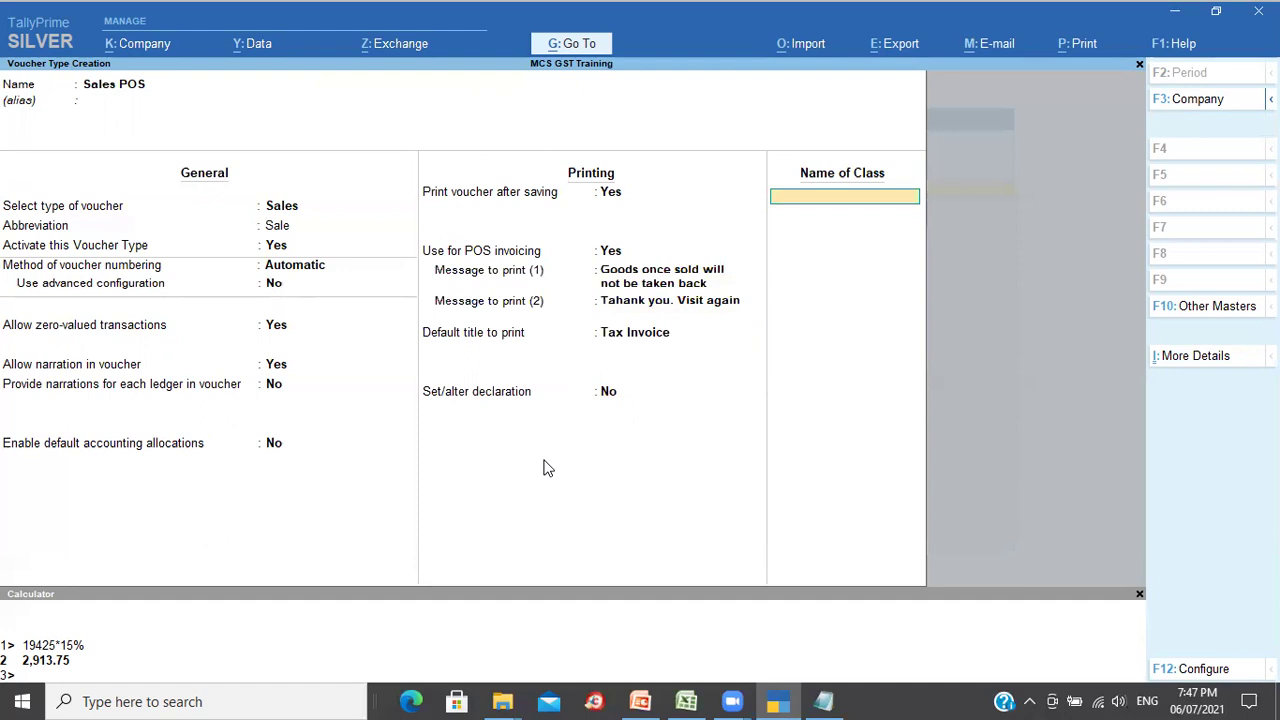
pyautogui.press('Return')
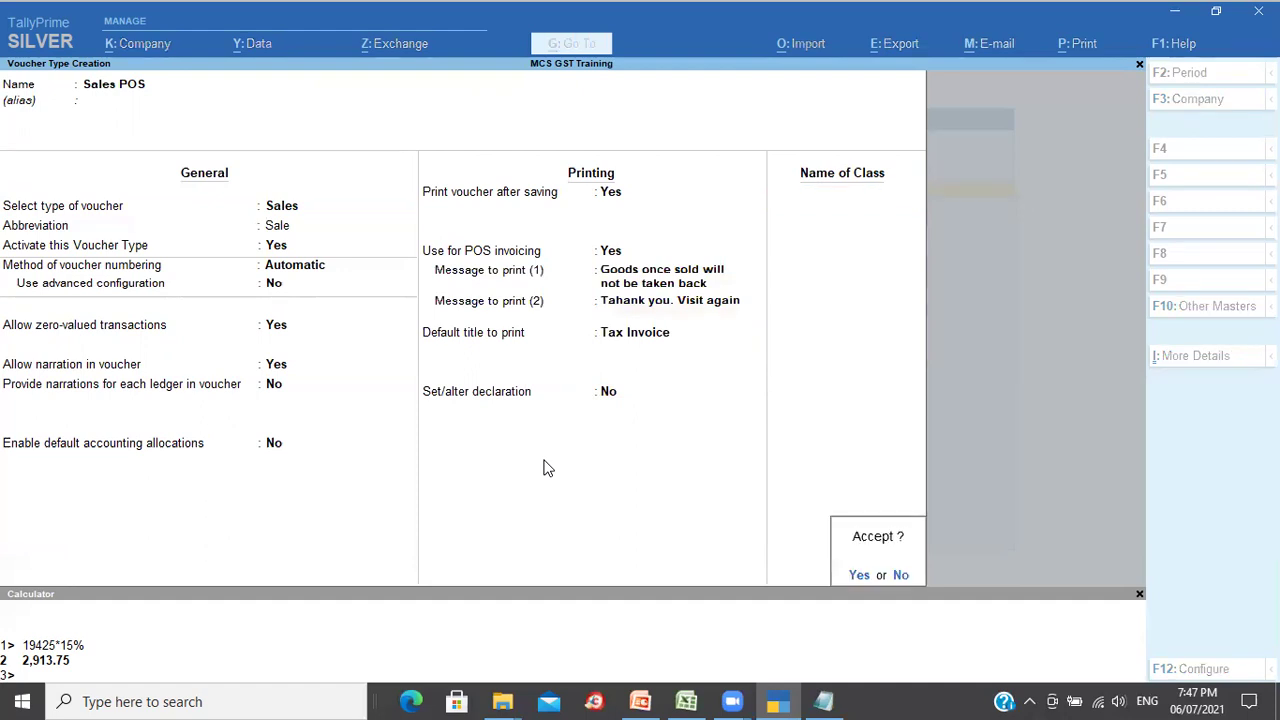
pyautogui.press('Return')
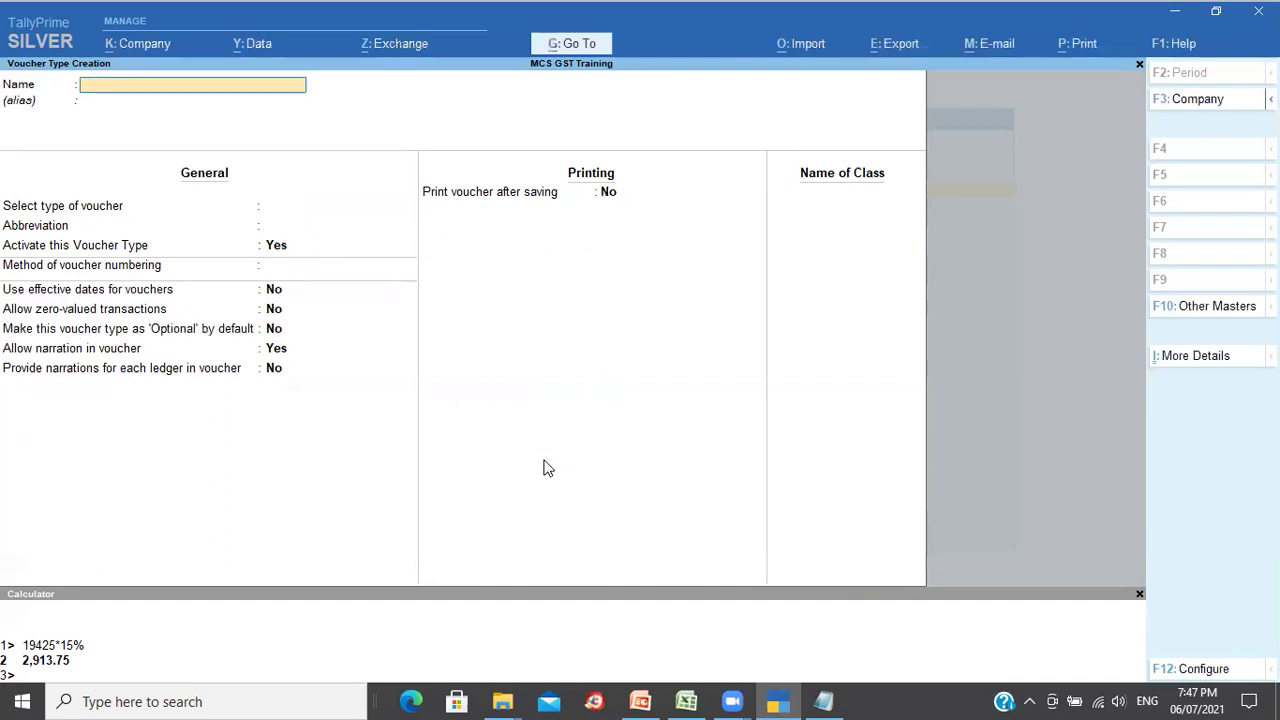
pyautogui.press('Escape')
pyautogui.press('Escape')
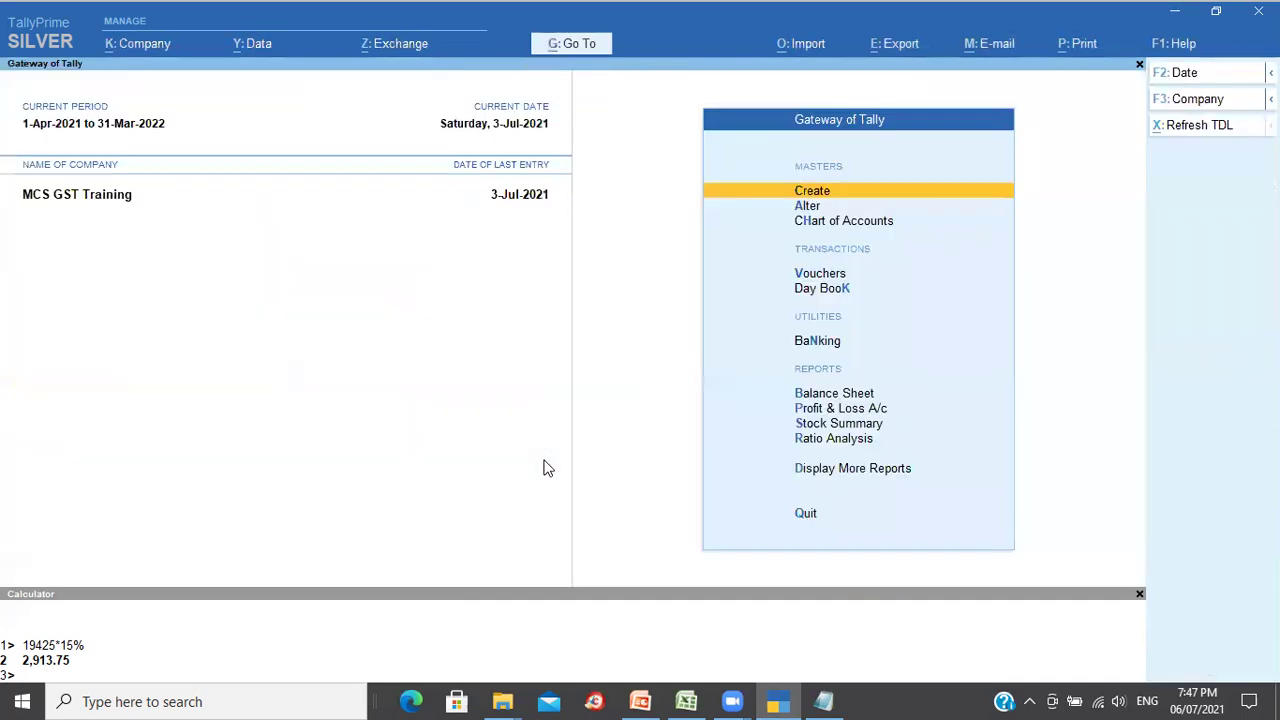
# Step: Open voucher entry from the Gateway of Tally
pyautogui.press('Down')
pyautogui.press('Down')
pyautogui.press('Down')
pyautogui.press('Down')
pyautogui.press('Up')
pyautogui.press('Return')
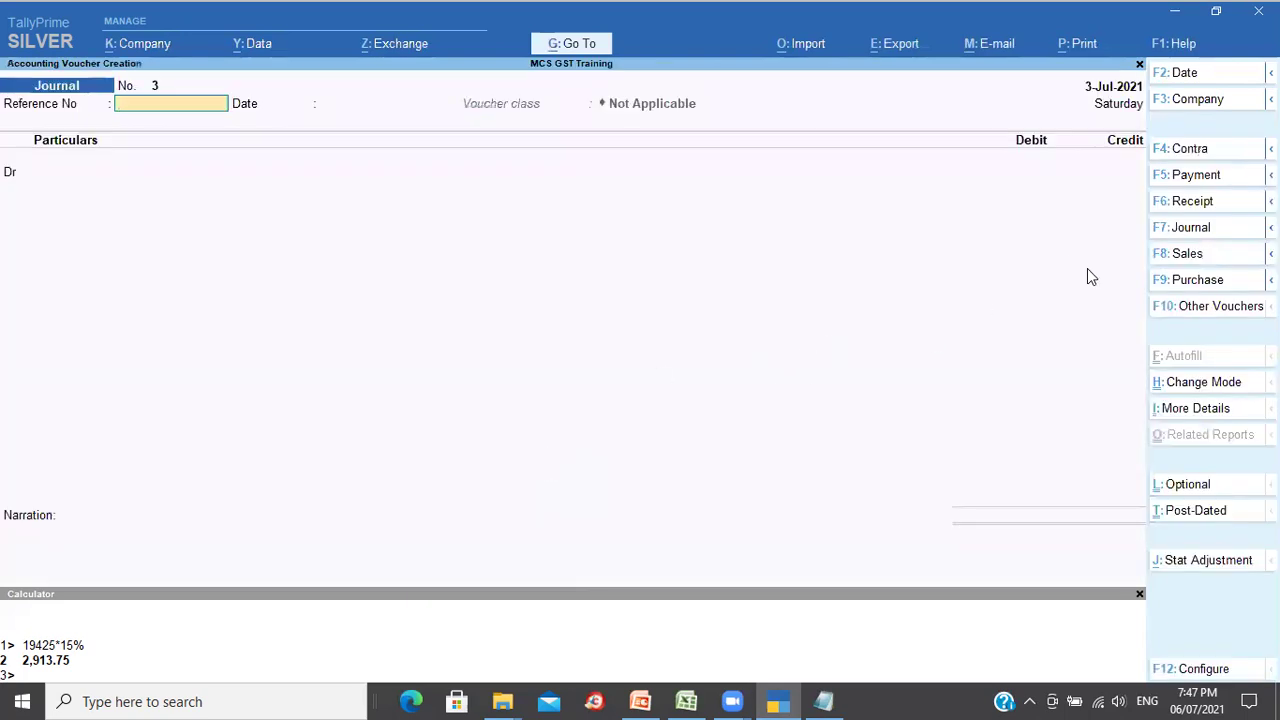
# Step: Change the voucher being created to the Sales POS voucher type
pyautogui.click(1190, 258)
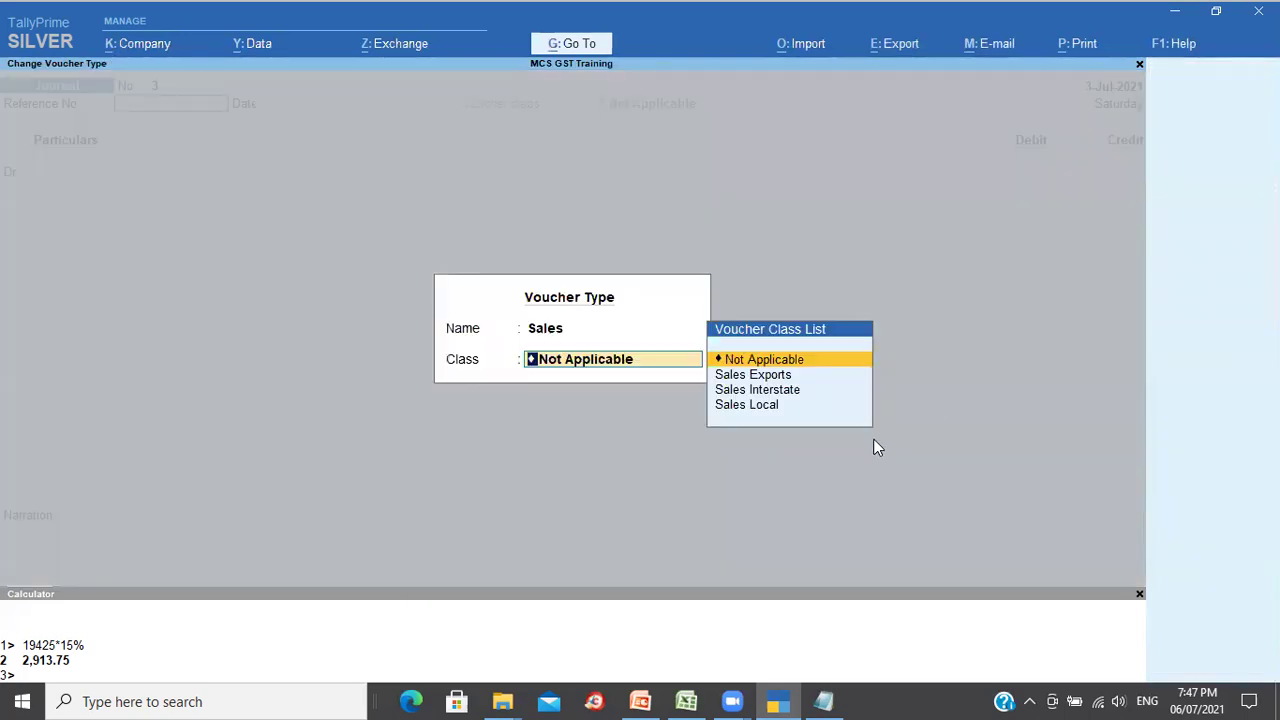
pyautogui.press('BackSpace')
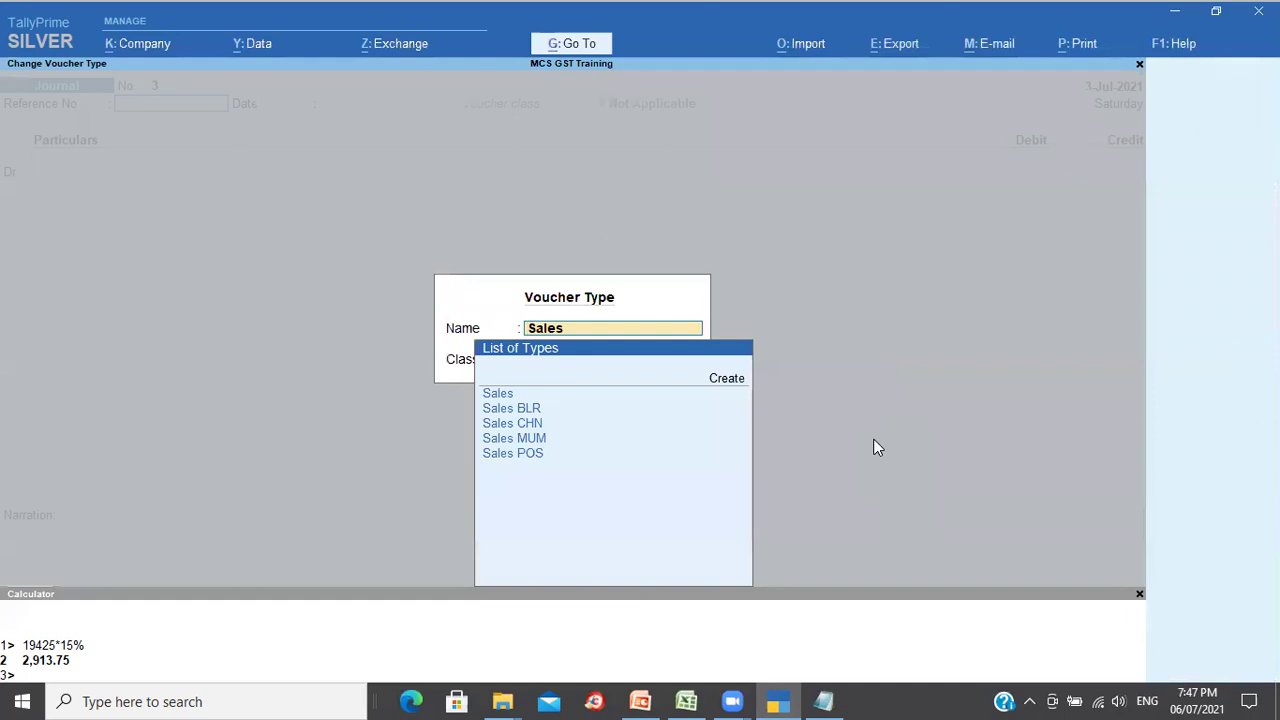
pyautogui.press('Down')
pyautogui.press('Down')
pyautogui.press('Down')
pyautogui.press('Down')
pyautogui.press('Down')
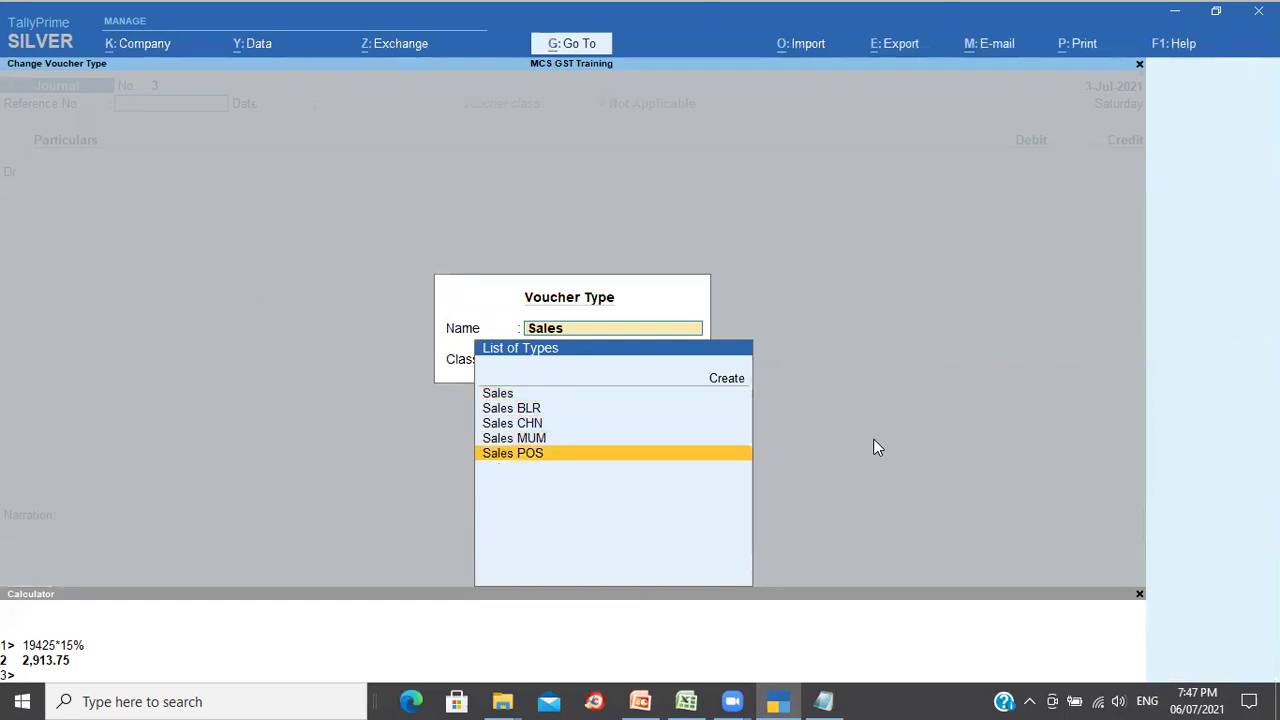
pyautogui.press('Return')
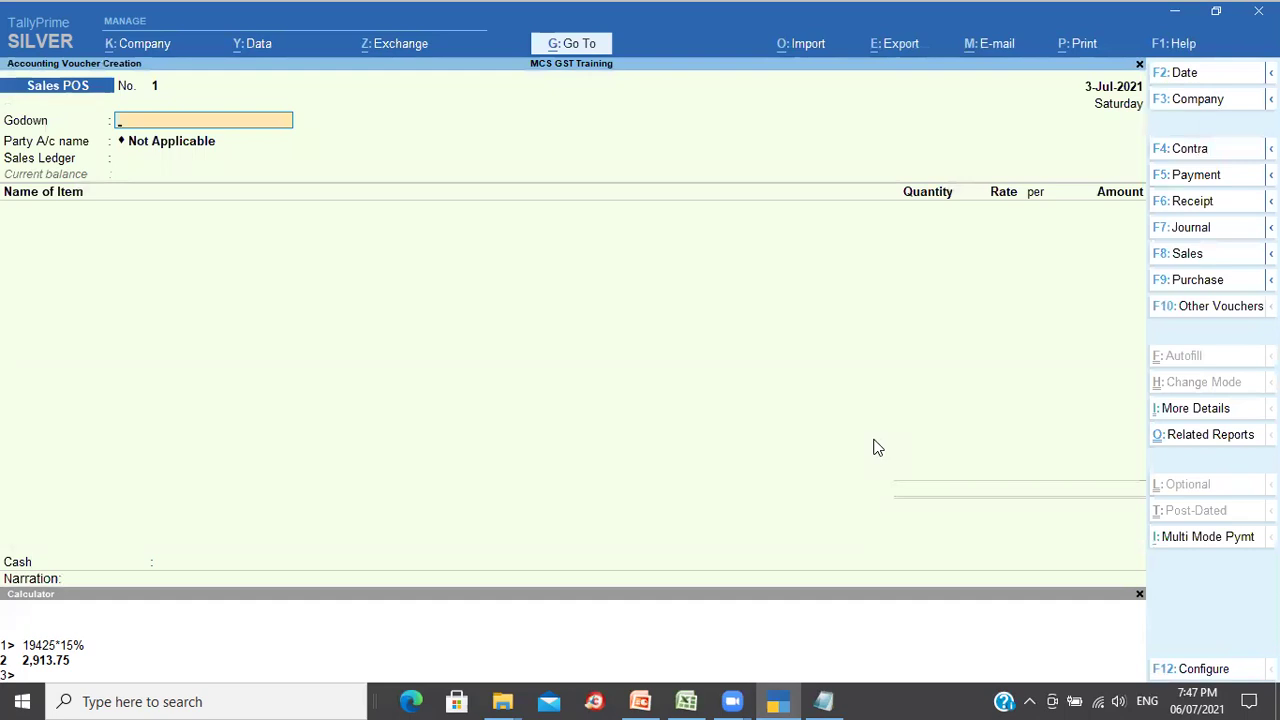
# Step: Choose Main Location as godown, Aditya Inc as party with its default details, and Sales as the sales ledger
pyautogui.write('ma')
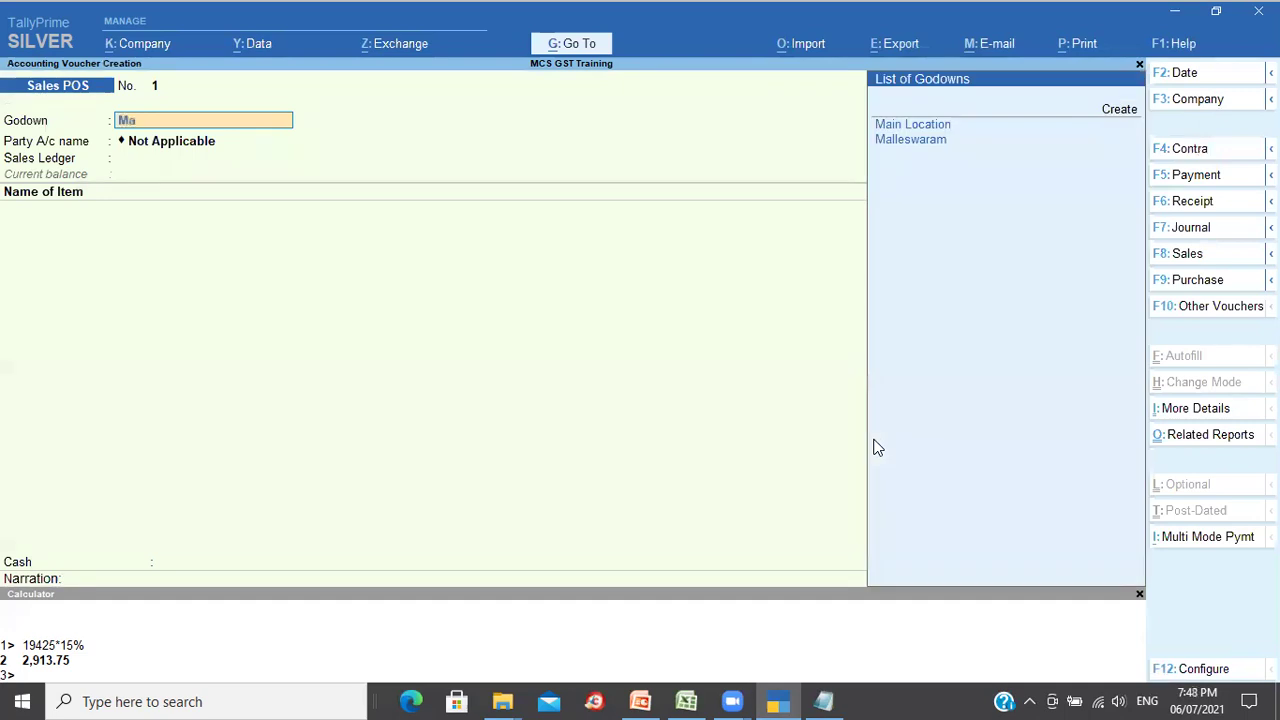
pyautogui.press('Return')
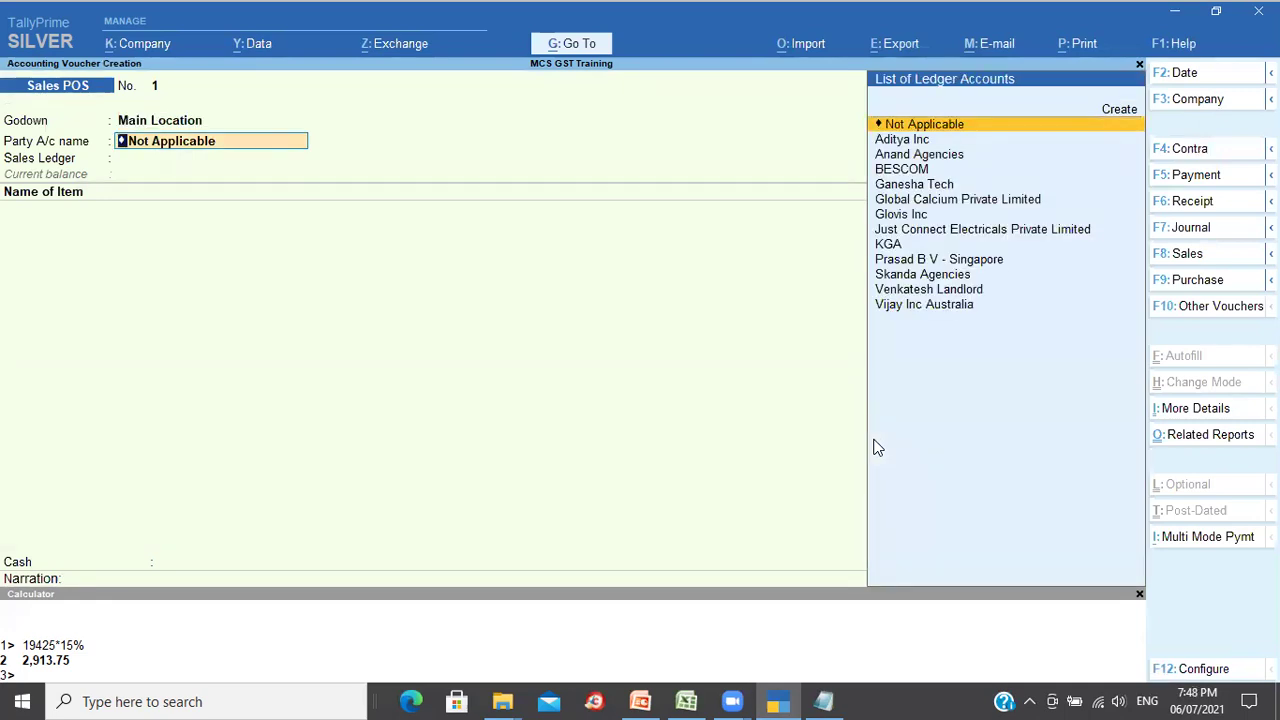
pyautogui.press('Down')
pyautogui.press('Return')
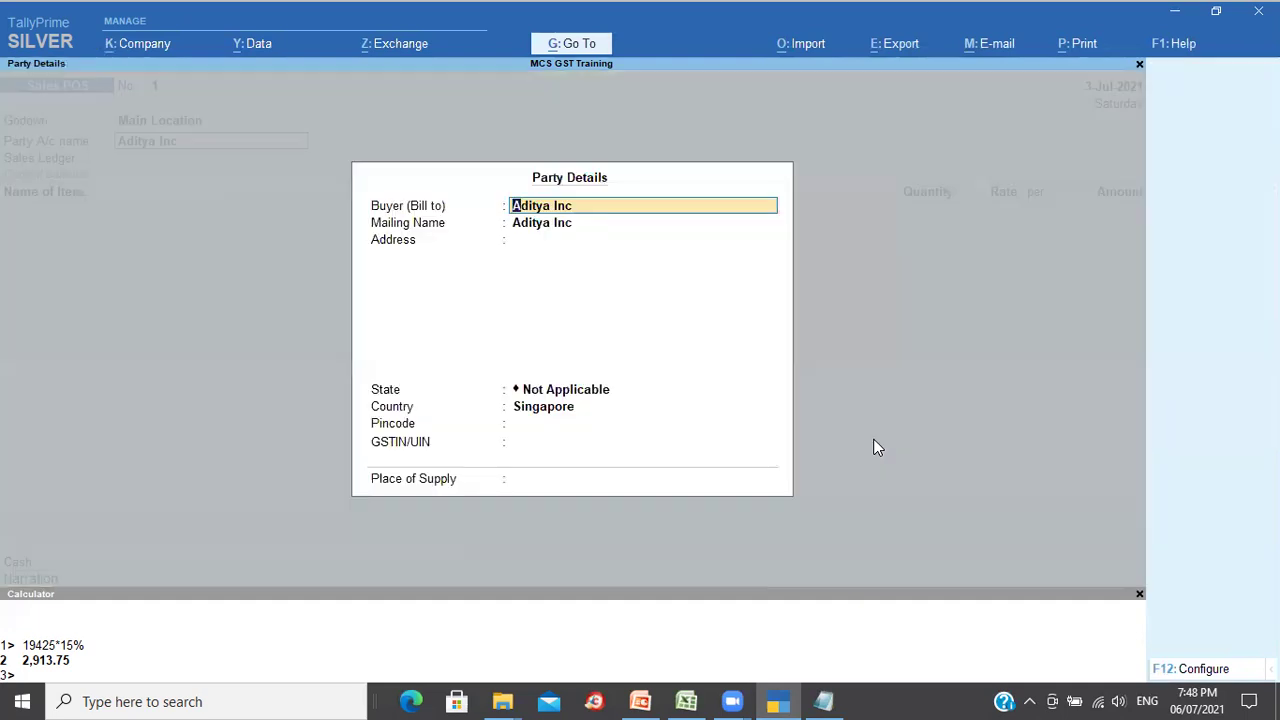
pyautogui.hotkey('ctrl', 'a')
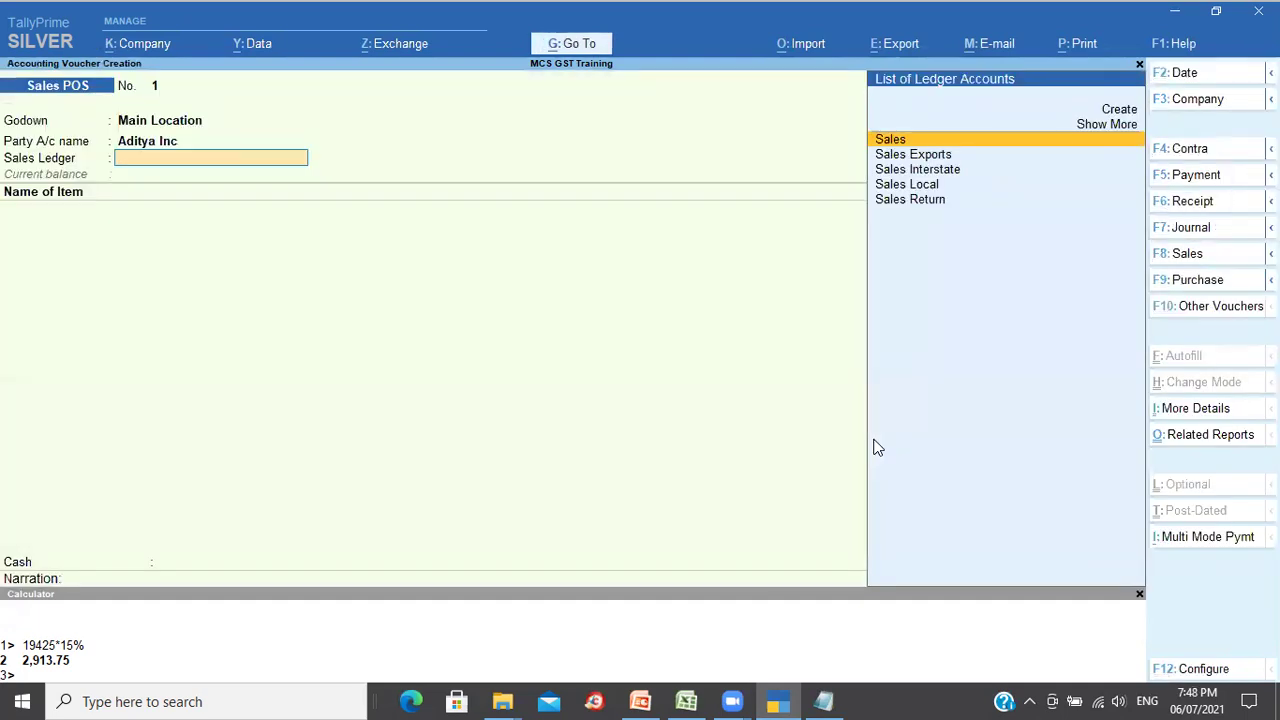
pyautogui.press('Return')
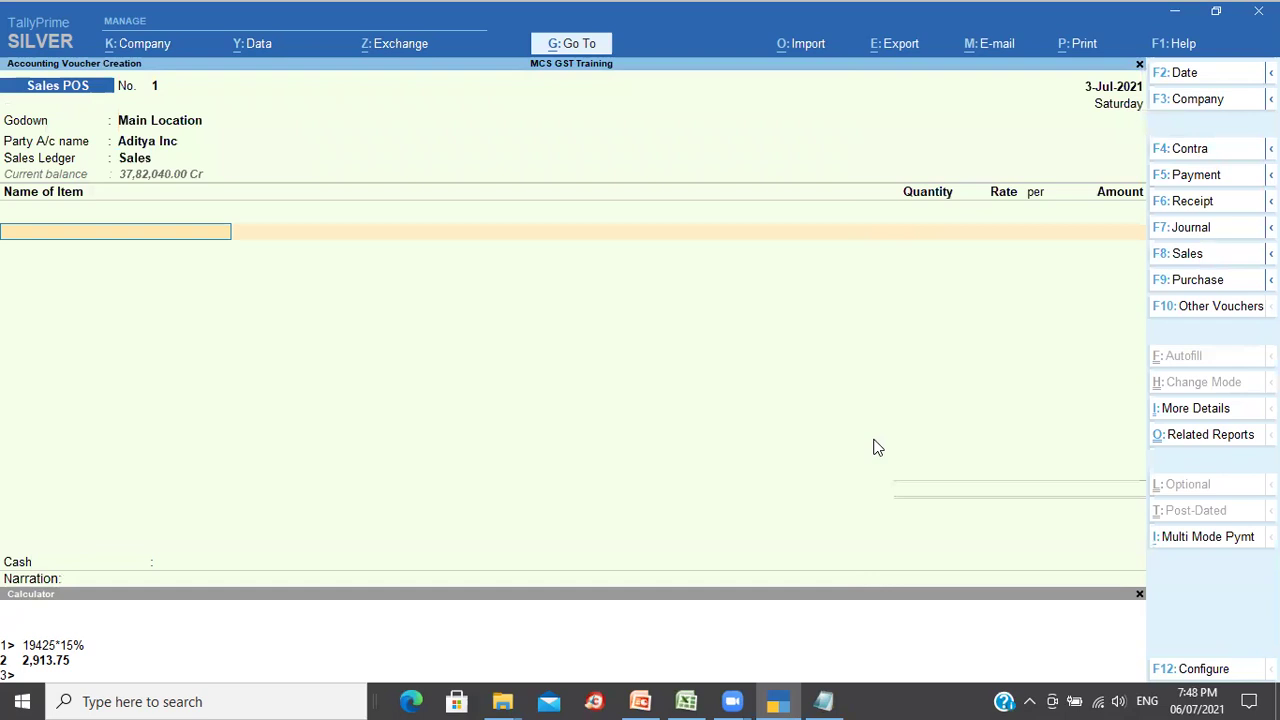
# Step: Add Coconut Oil as the first item with 1 Ltr at a rate of 350.00
pyautogui.write('C')
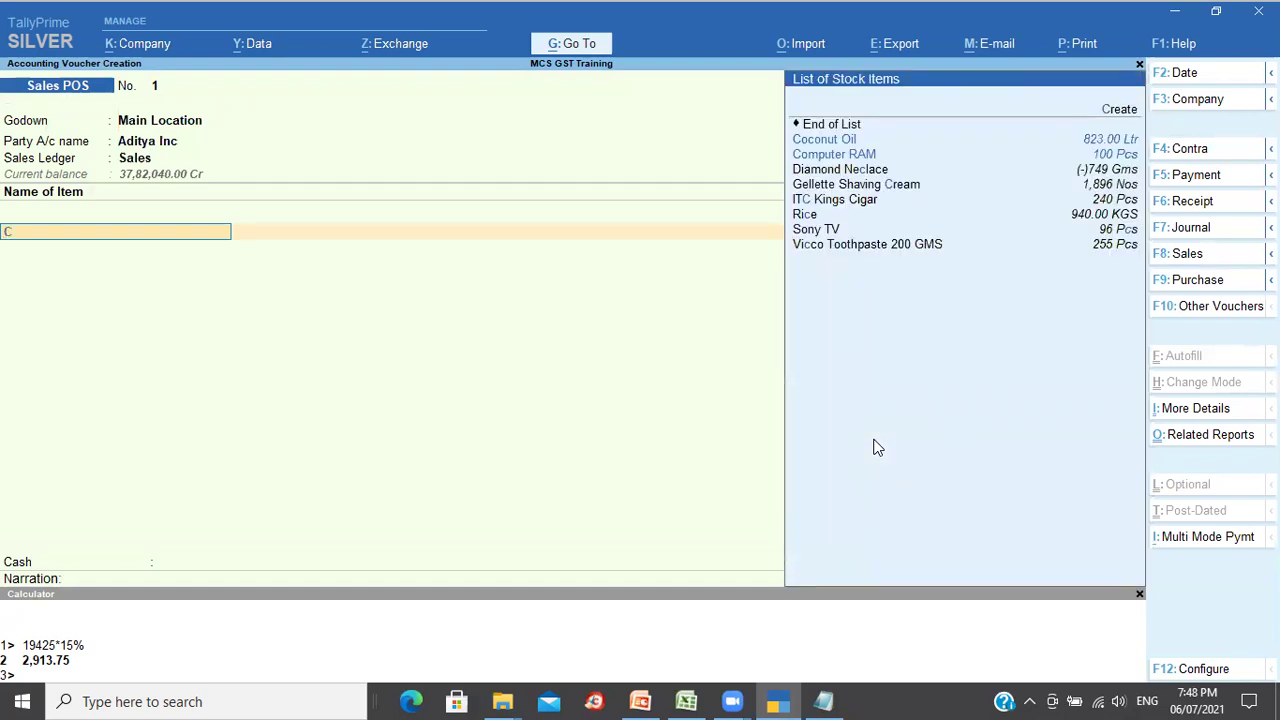
pyautogui.press('Return')
pyautogui.press('Return')
pyautogui.press('Return')
pyautogui.press('Return')
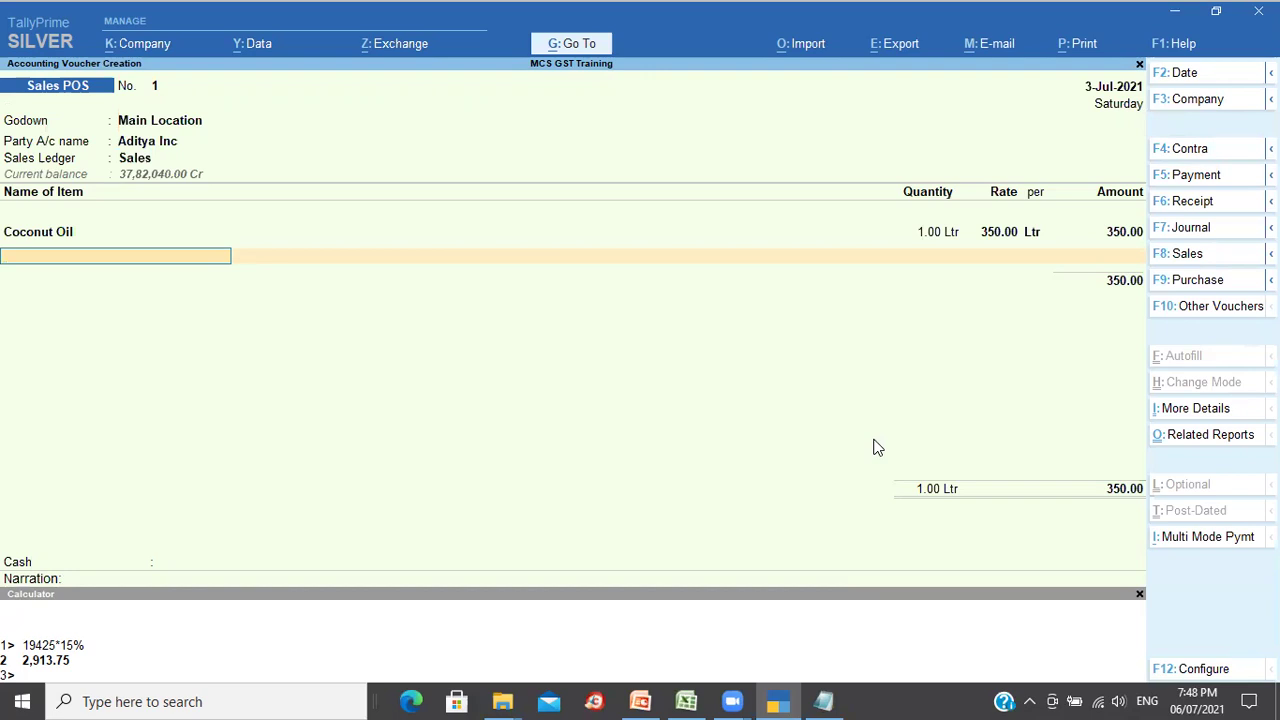
# Step: Set the Coconut Oil quantity to 2 Ltr, keeping its rate, and continue to the next item line
pyautogui.press('BackSpace')
pyautogui.press('BackSpace')
pyautogui.press('BackSpace')
pyautogui.press('BackSpace')
pyautogui.write('2')
pyautogui.press('Return')
pyautogui.press('Return')
pyautogui.press('Return')
pyautogui.press('Return')
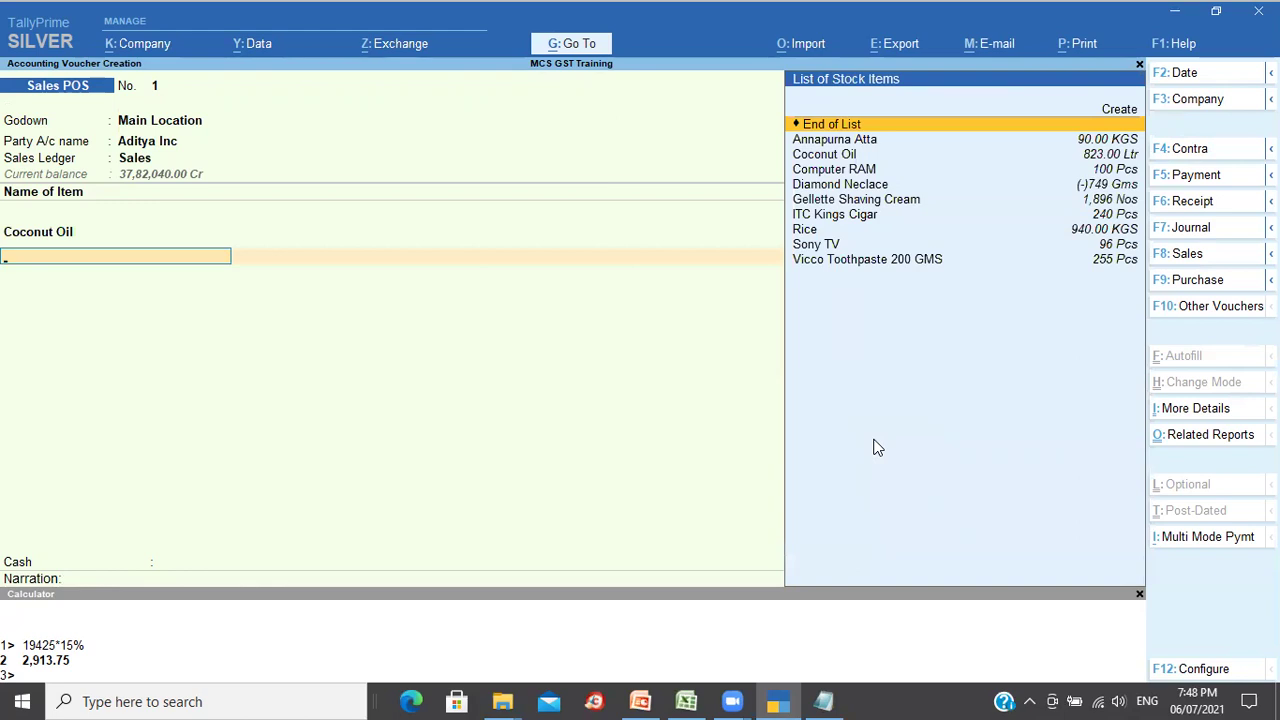
# Step: Add Annapurna Atta to the voucher with 1 KGS at a rate of 60.00
pyautogui.press('Down')
pyautogui.press('Return')
pyautogui.press('Return')
pyautogui.press('Return')
pyautogui.press('Return')
pyautogui.press('Return')
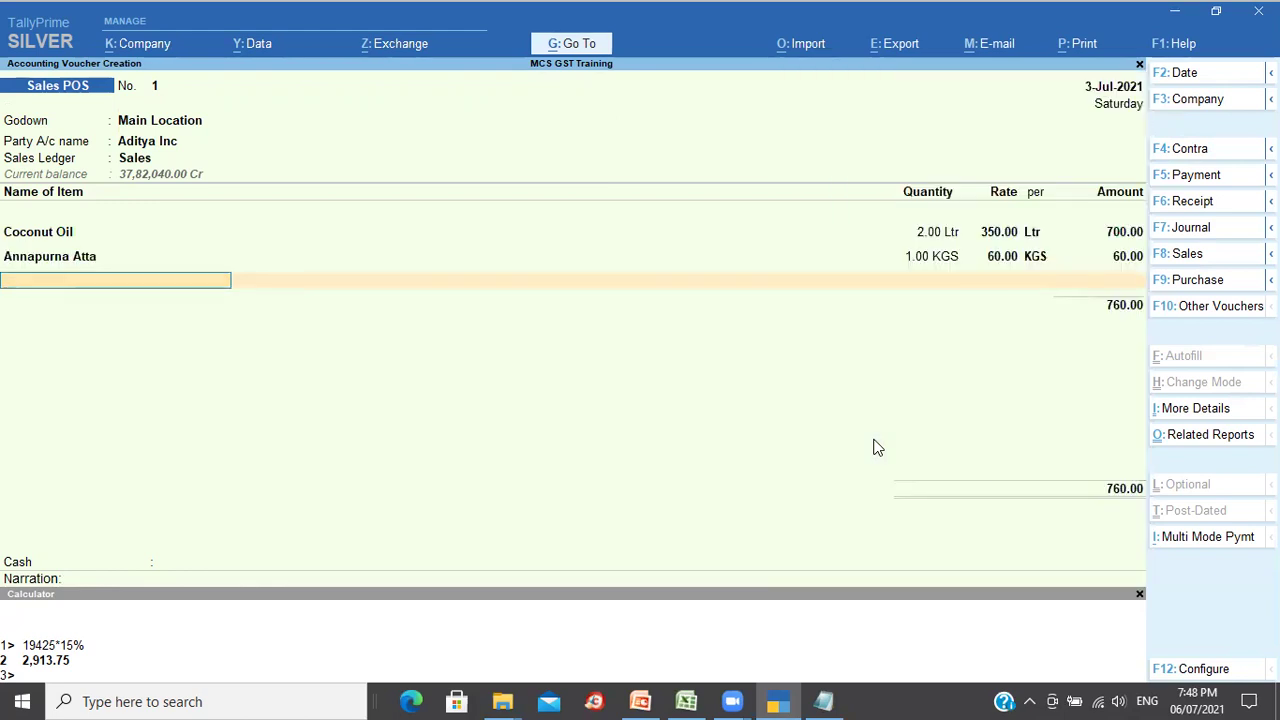
# Step: Add Computer RAM to the voucher with 1 Pcs at a rate of 1500
pyautogui.press('Down')
pyautogui.press('Down')
pyautogui.press('Down')
pyautogui.press('Return')
pyautogui.press('Return')
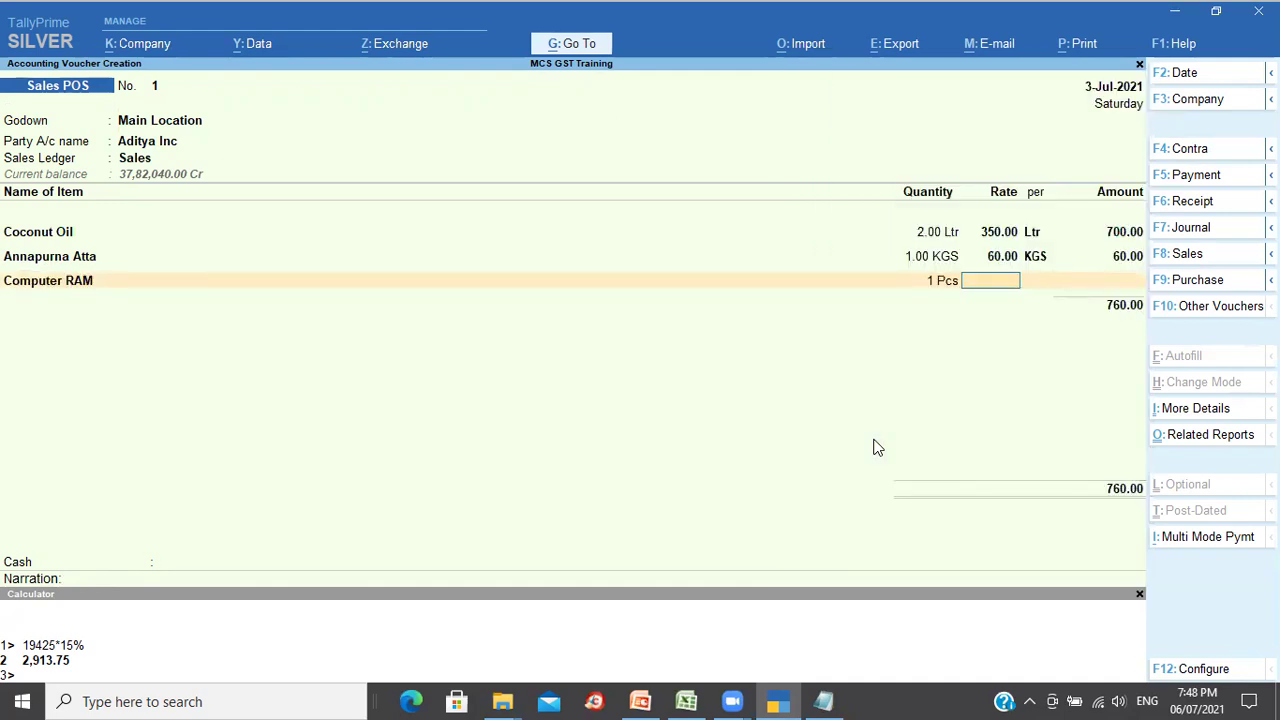
pyautogui.write('1500')
pyautogui.press('Return')
pyautogui.press('Return')
pyautogui.press('Return')
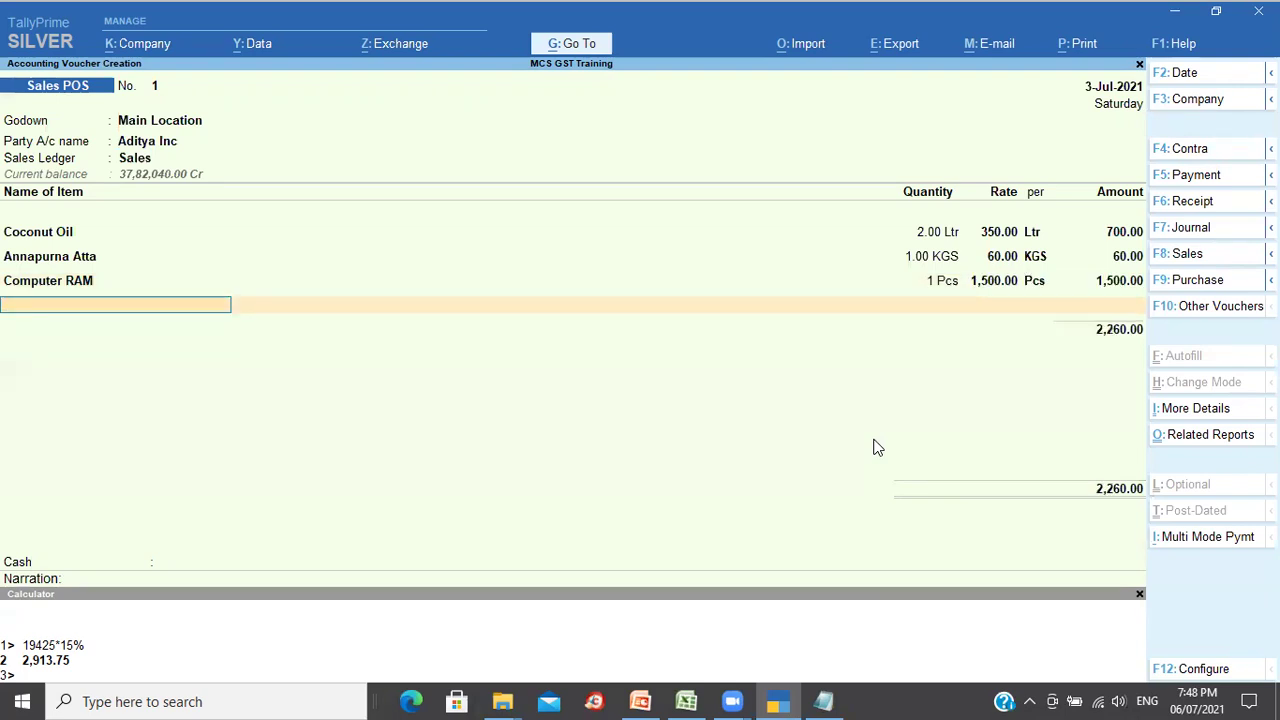
# Step: Add ITC Kings Cigar to the voucher with 1 Pcs at a rate of 220.00
pyautogui.press('Down')
pyautogui.press('Down')
pyautogui.press('Down')
pyautogui.press('Down')
pyautogui.press('Down')
pyautogui.press('Down')
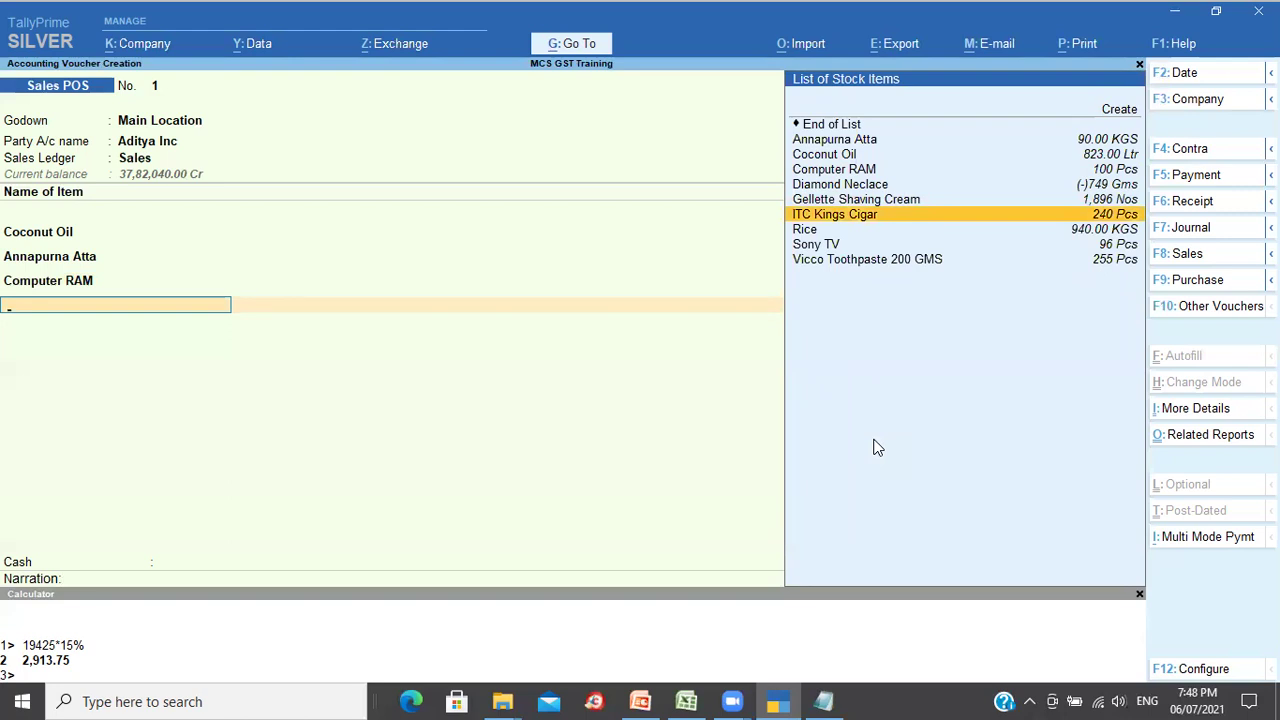
pyautogui.press('Return')
pyautogui.write('1')
pyautogui.press('Return')
pyautogui.press('Return')
pyautogui.press('Return')
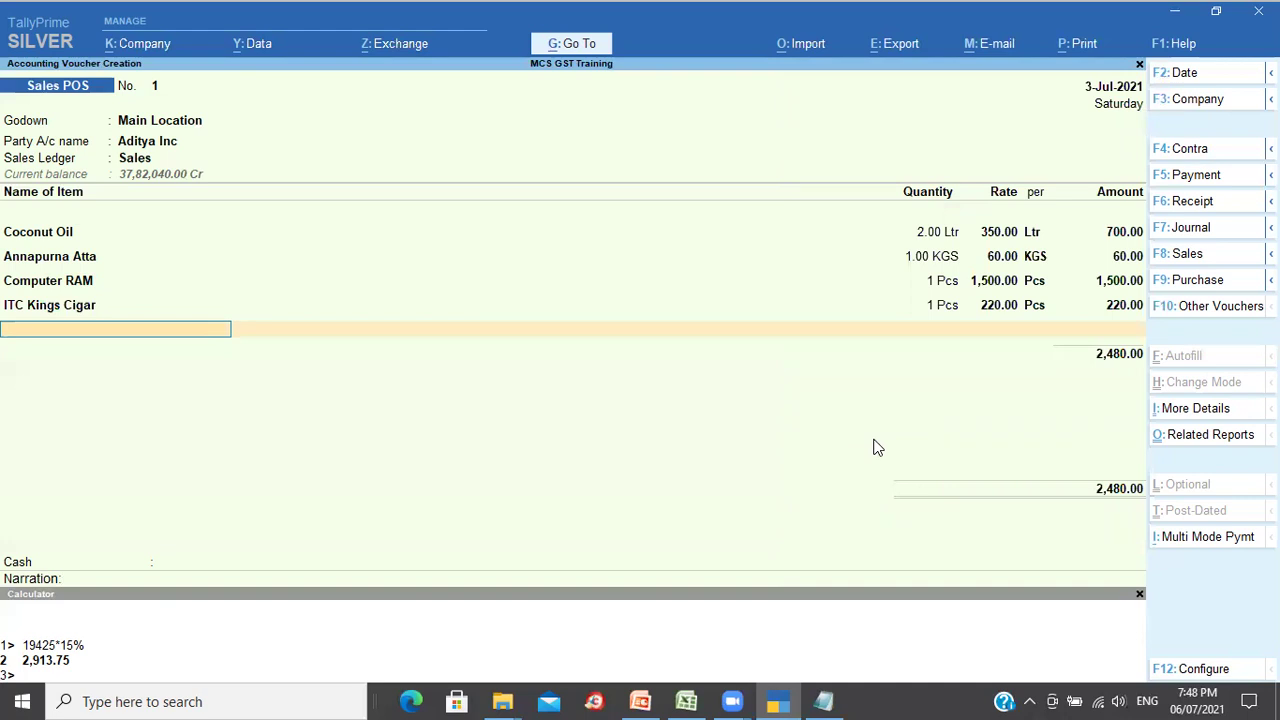
# Step: End the item list and add the Output CGST ledger below it
pyautogui.press('Return')
pyautogui.write('Out')
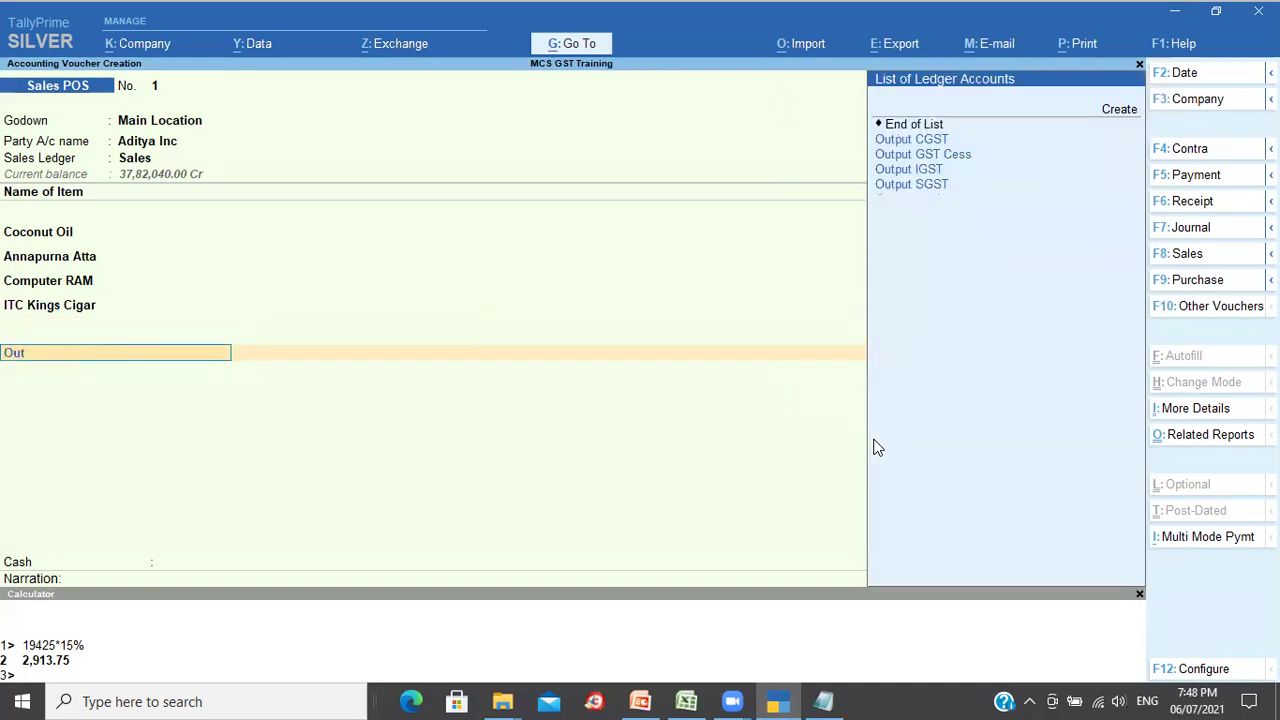
pyautogui.press('Return')
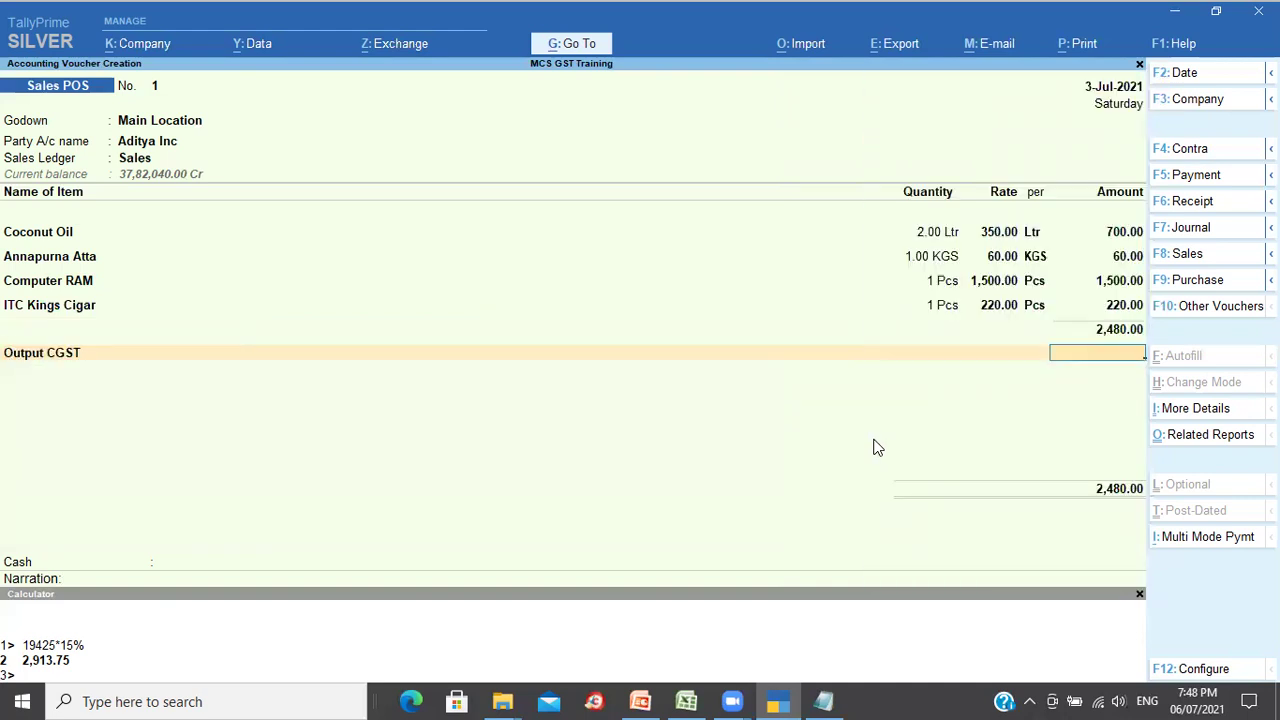
# Step: Go back to the voucher's party account, change it to Anand Agencies and accept its party details
pyautogui.press('BackSpace')
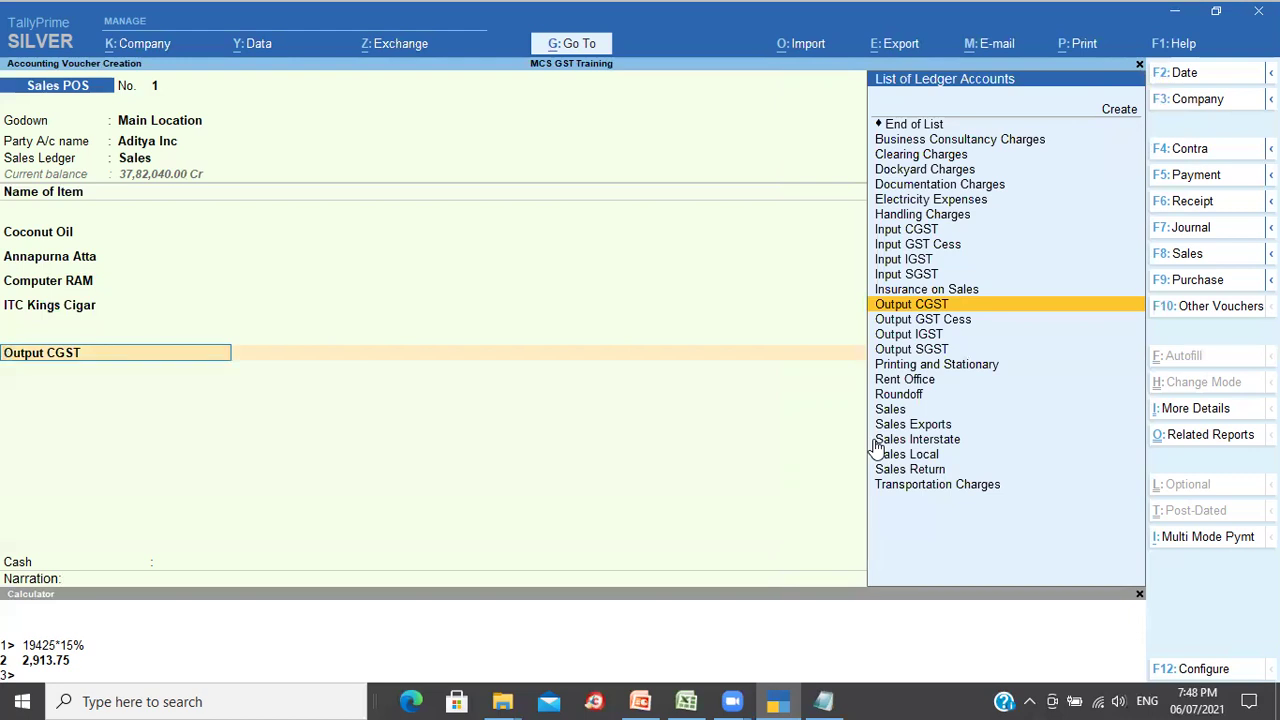
pyautogui.press('BackSpace')
pyautogui.press('BackSpace')
pyautogui.press('BackSpace')
pyautogui.press('BackSpace')
pyautogui.press('BackSpace')
pyautogui.press('BackSpace')
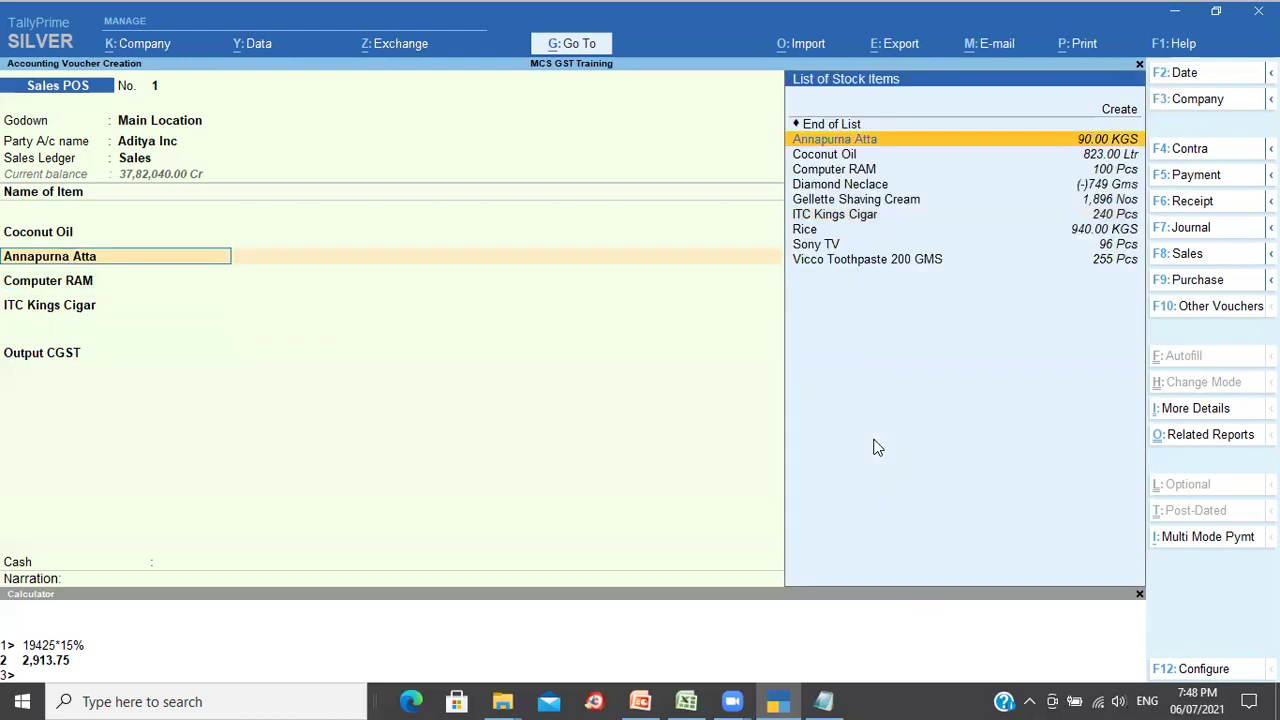
pyautogui.press('BackSpace')
pyautogui.hotkey('ctrl', 'Return')
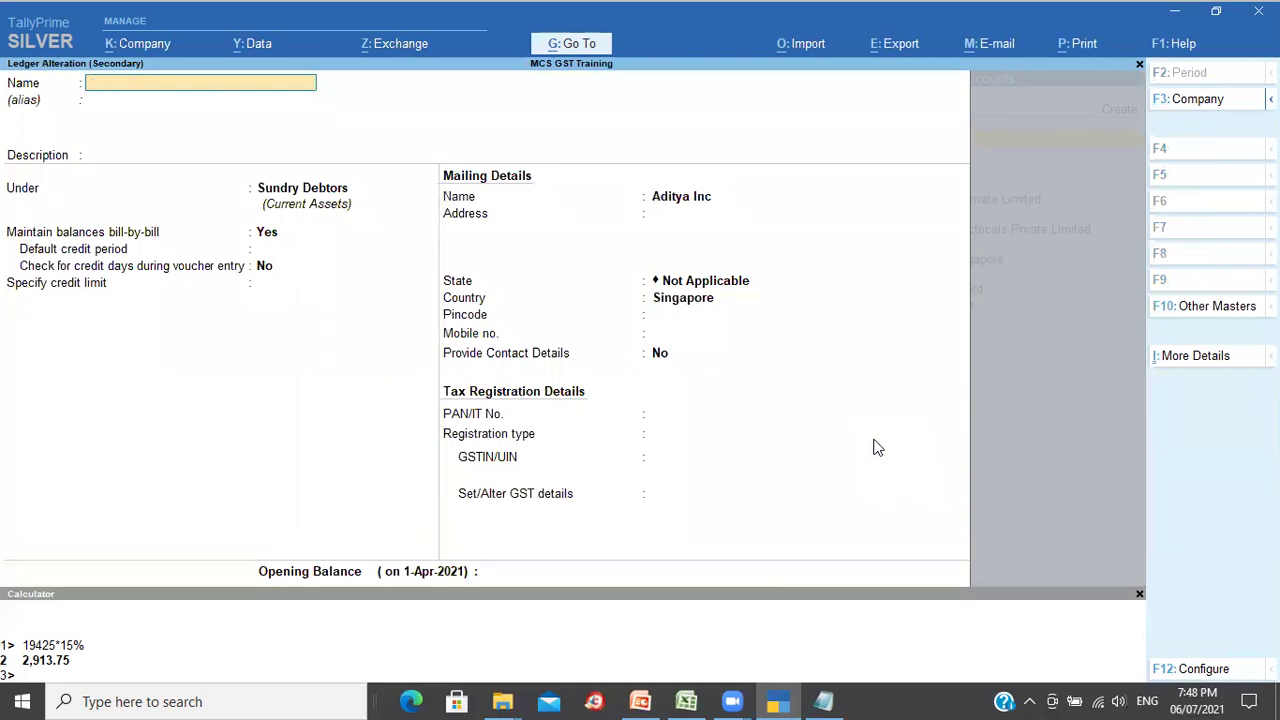
pyautogui.press('Escape')
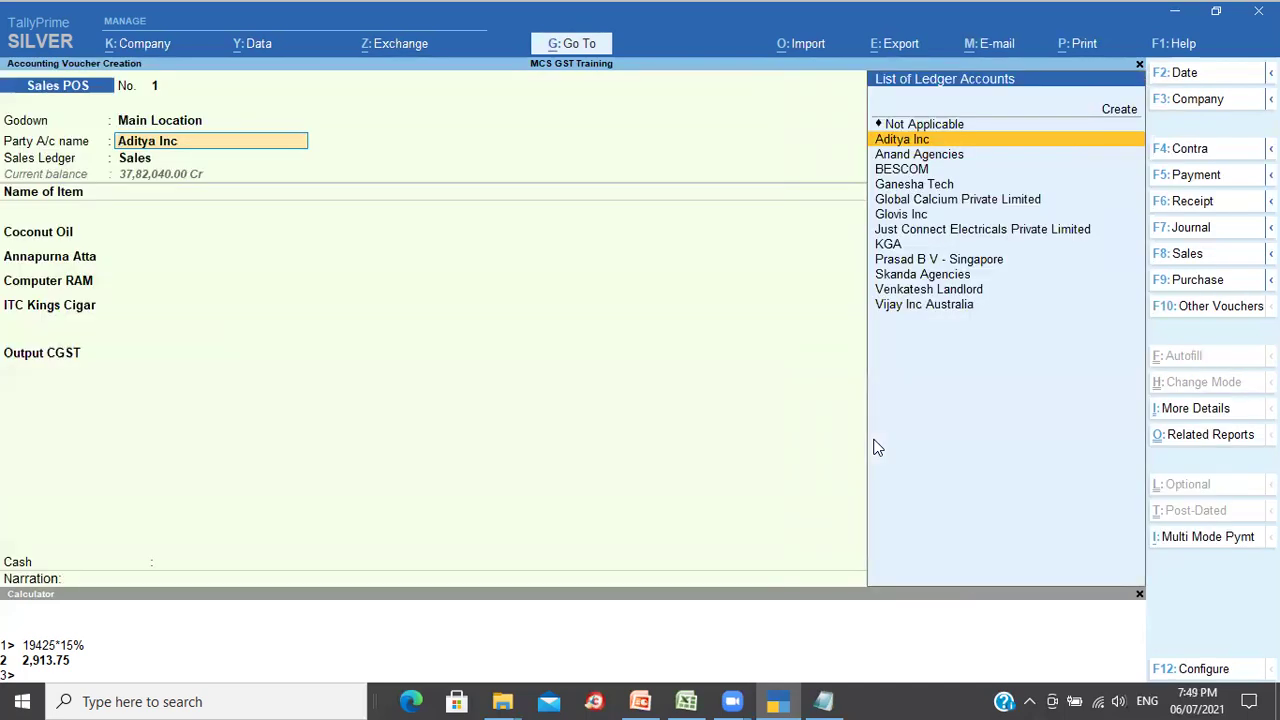
pyautogui.press('Down')
pyautogui.press('Return')
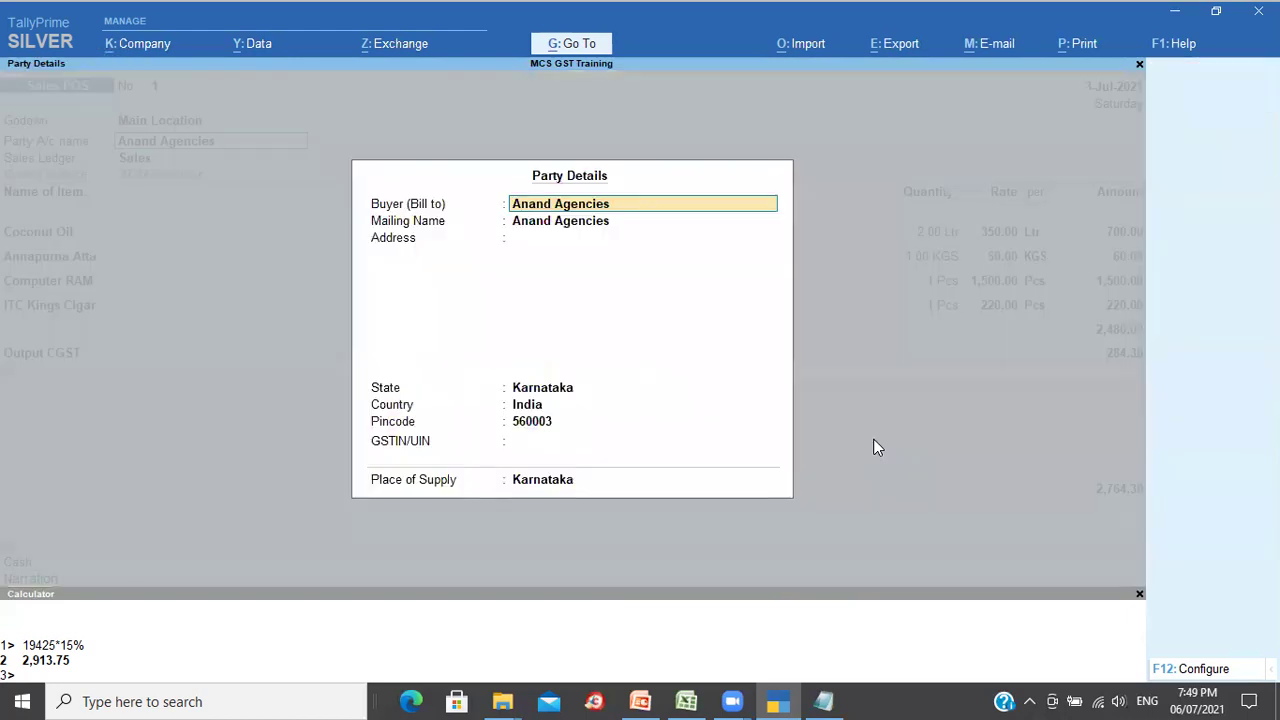
pyautogui.hotkey('ctrl', 'a')
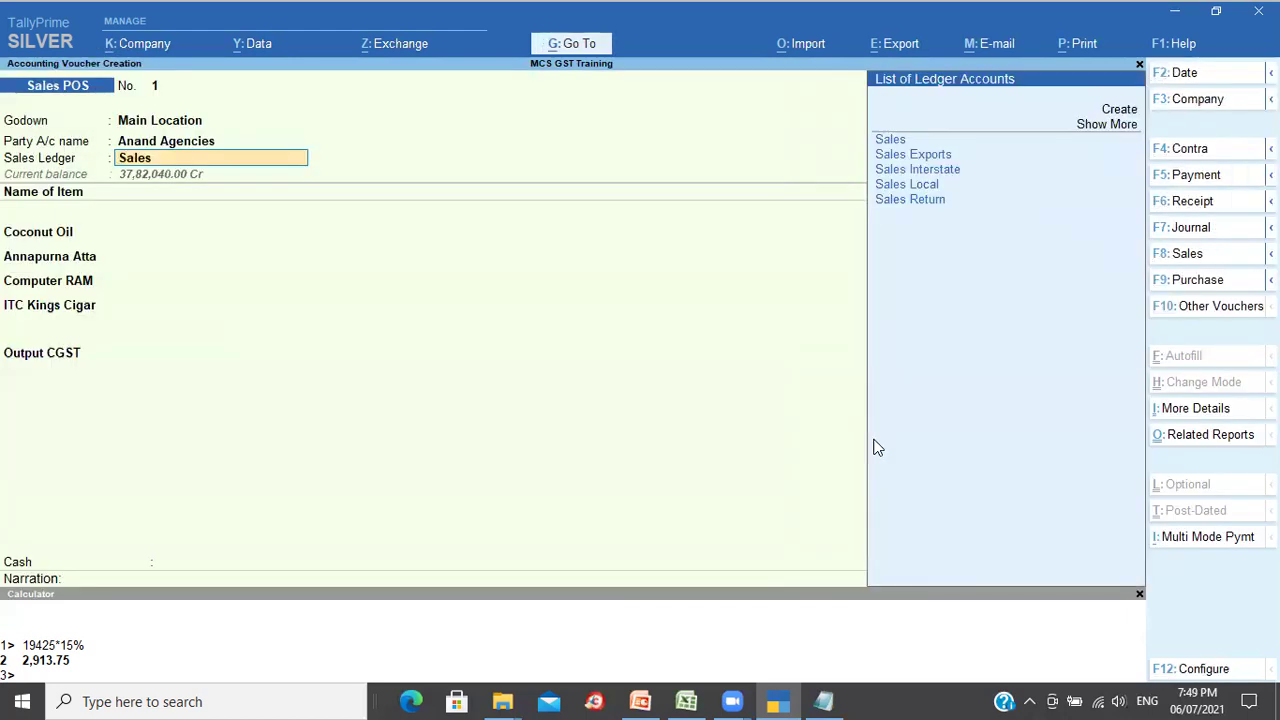
# Step: Keep the Sales ledger and the existing items, and recalculate the Output CGST amount
pyautogui.press('Return')
pyautogui.press('Down')
pyautogui.press('Down')
pyautogui.press('Down')
pyautogui.press('Down')
pyautogui.press('Down')
pyautogui.press('Return')
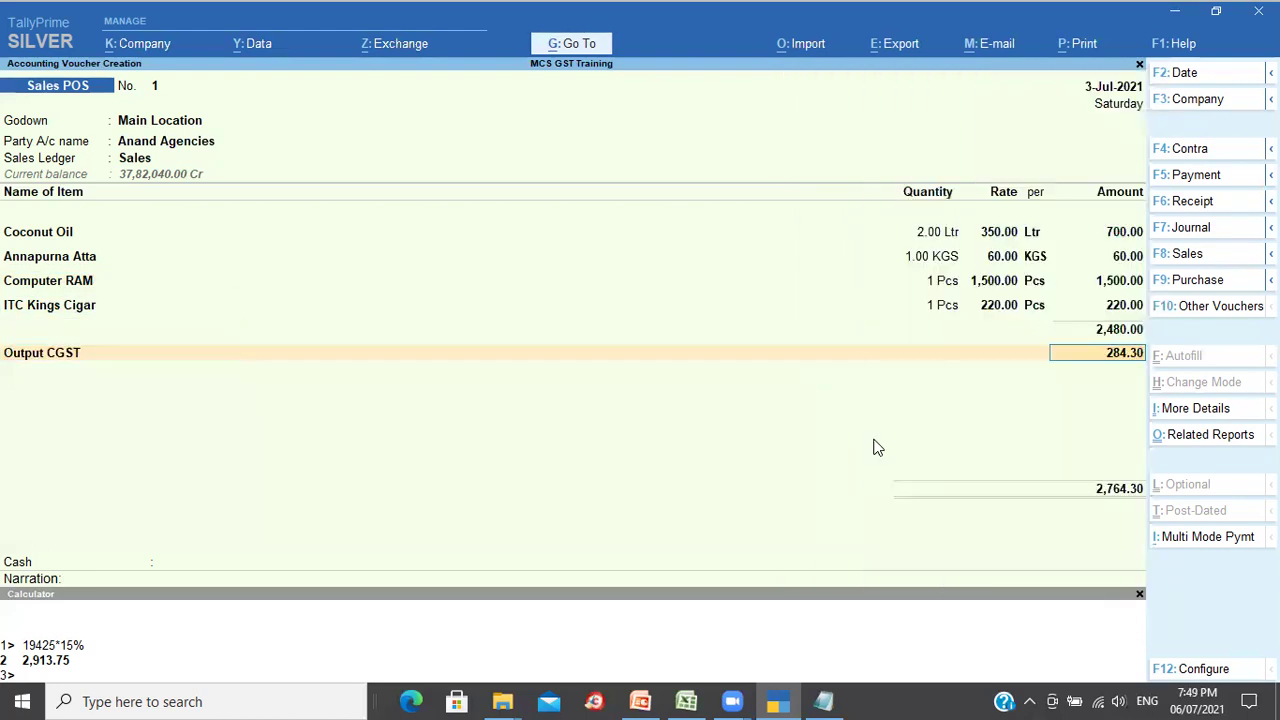
pyautogui.press('Return')
# Step: Add the Output SGST ledger below Output CGST with its calculated amount
pyautogui.write('Out')
pyautogui.press('Down')
pyautogui.press('Down')
pyautogui.press('Down')
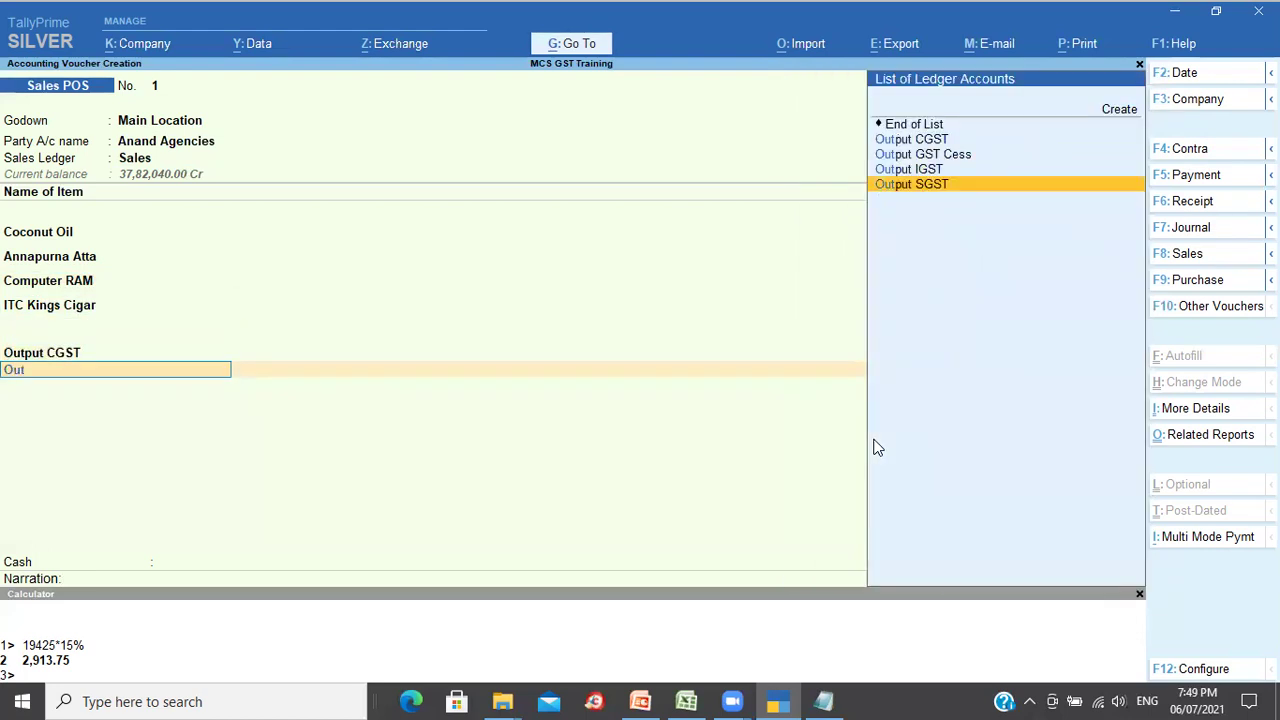
pyautogui.press('Return')
pyautogui.press('Return')
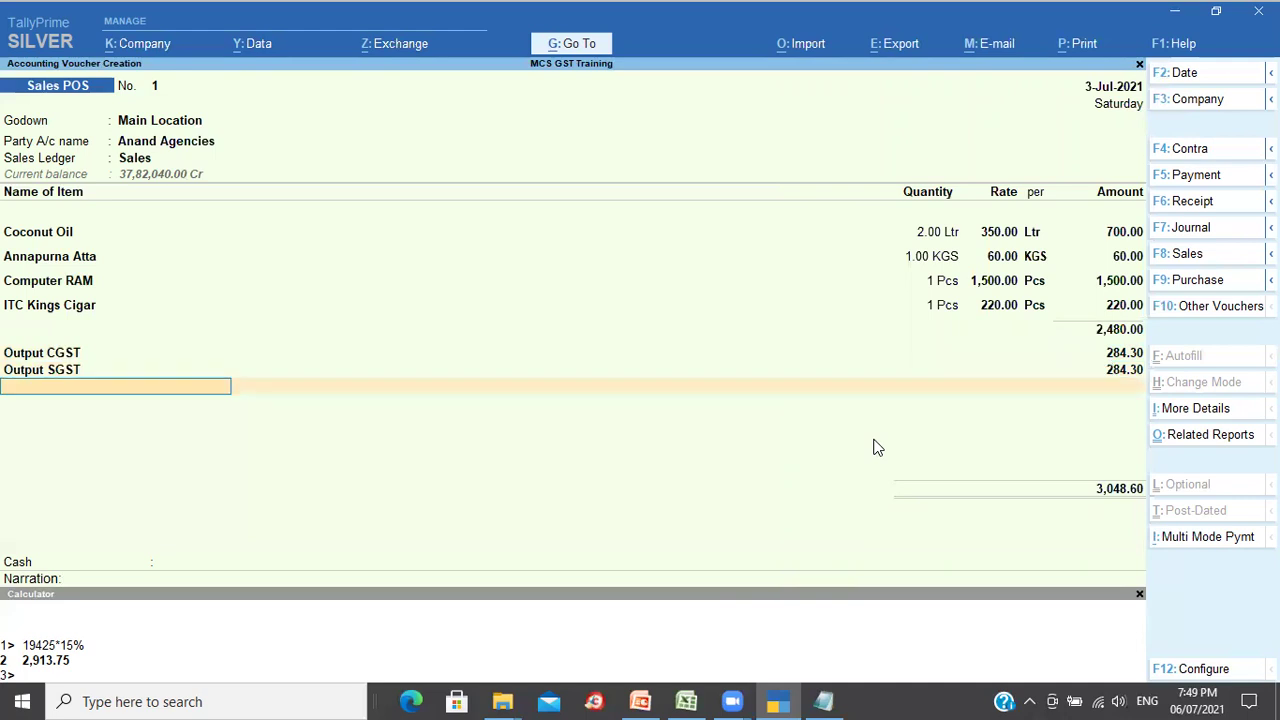
# Step: Add the Roundoff ledger below Output SGST and end the ledger list
pyautogui.write('Rou')
pyautogui.press('Return')
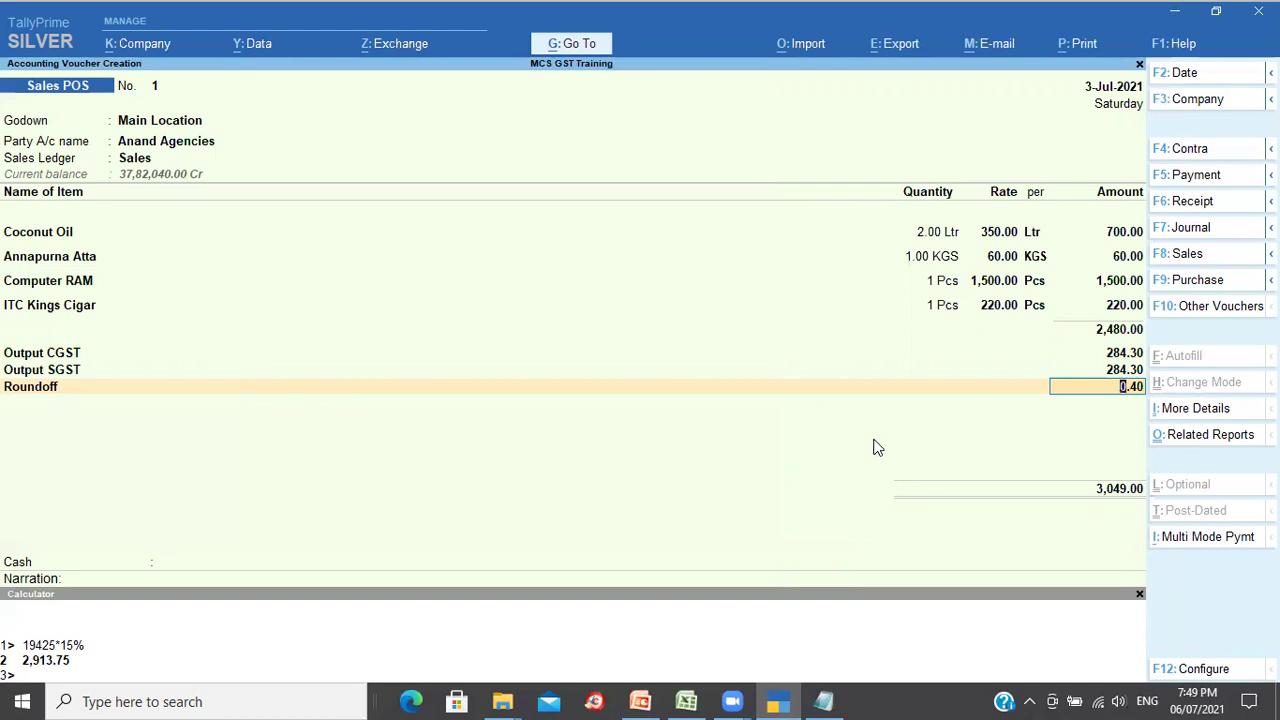
pyautogui.press('Return')
pyautogui.press('Return')
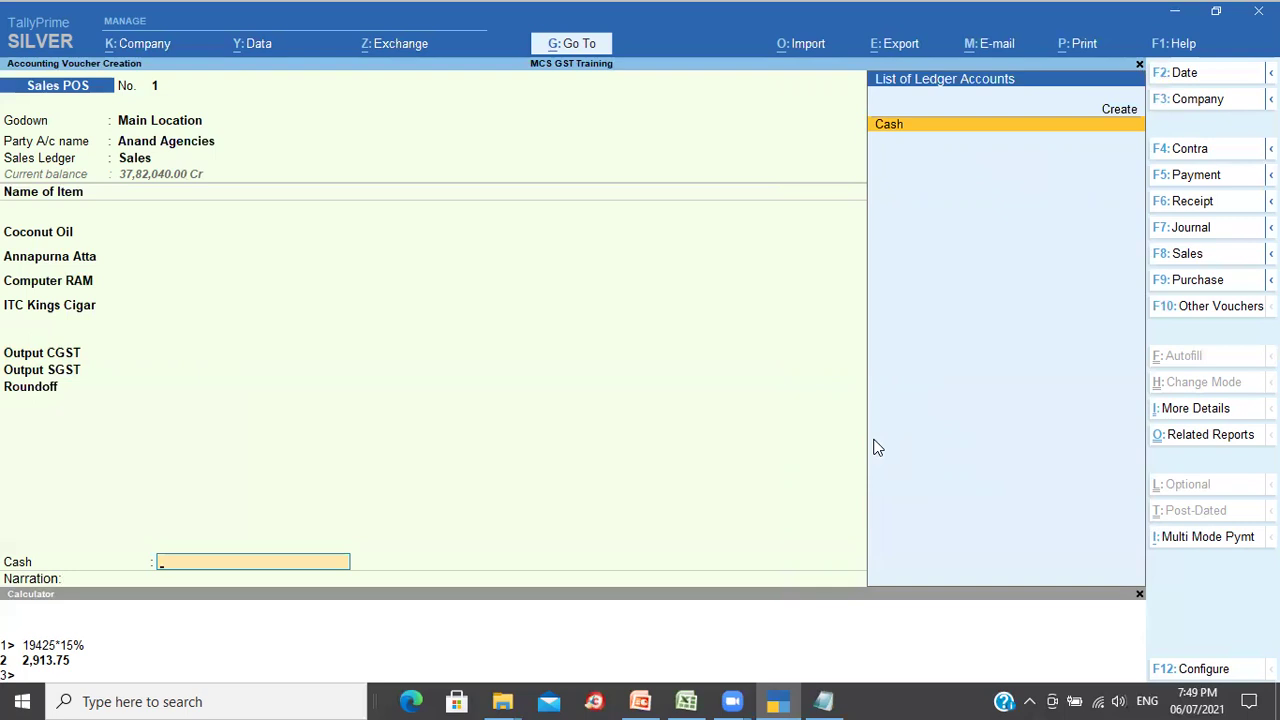
# Step: Select Cash as the payment ledger and enter 4000 as the cash tendered
pyautogui.press('Return')
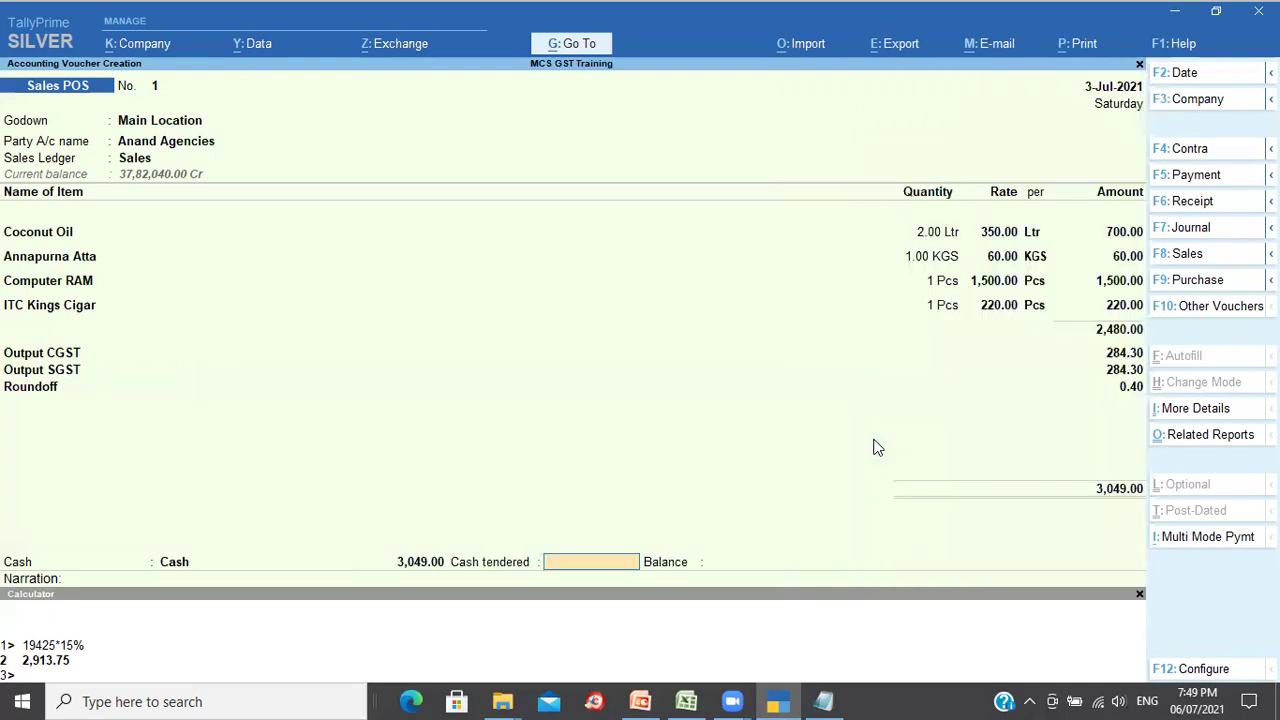
pyautogui.write('4000')
pyautogui.press('Return')
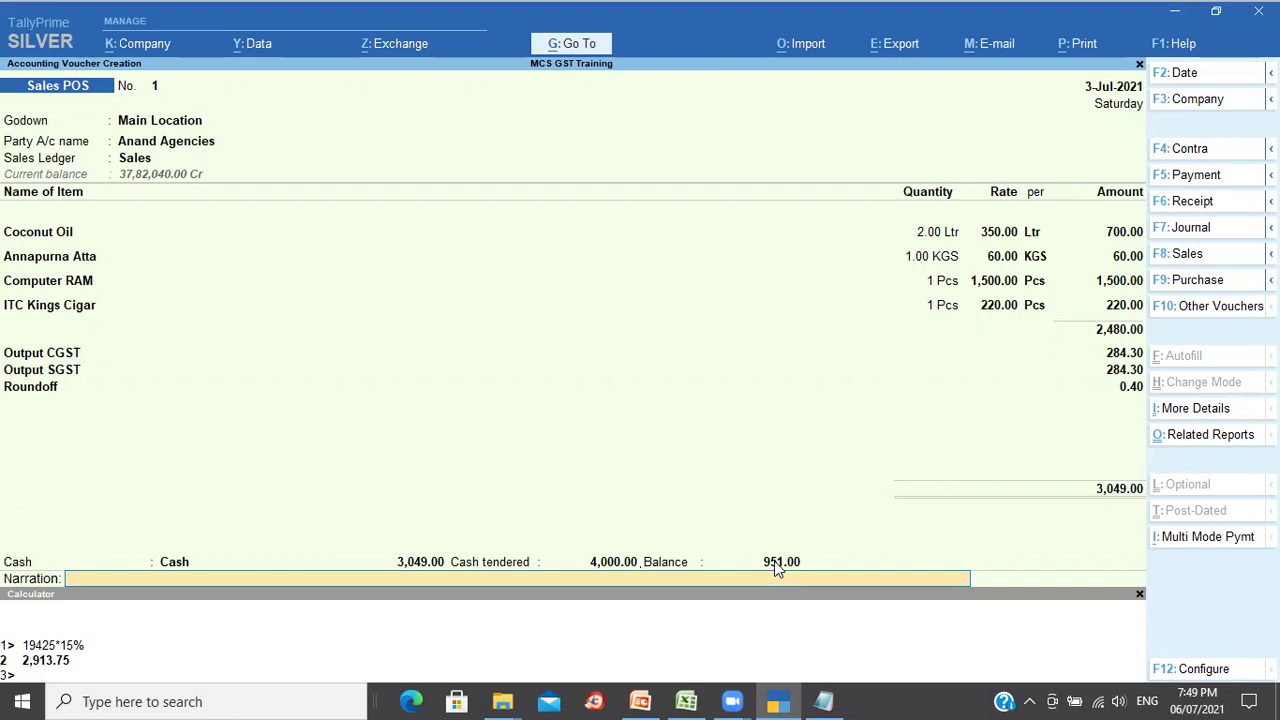
# Step: Leave the narration blank and save the Sales POS voucher
pyautogui.press('Return')
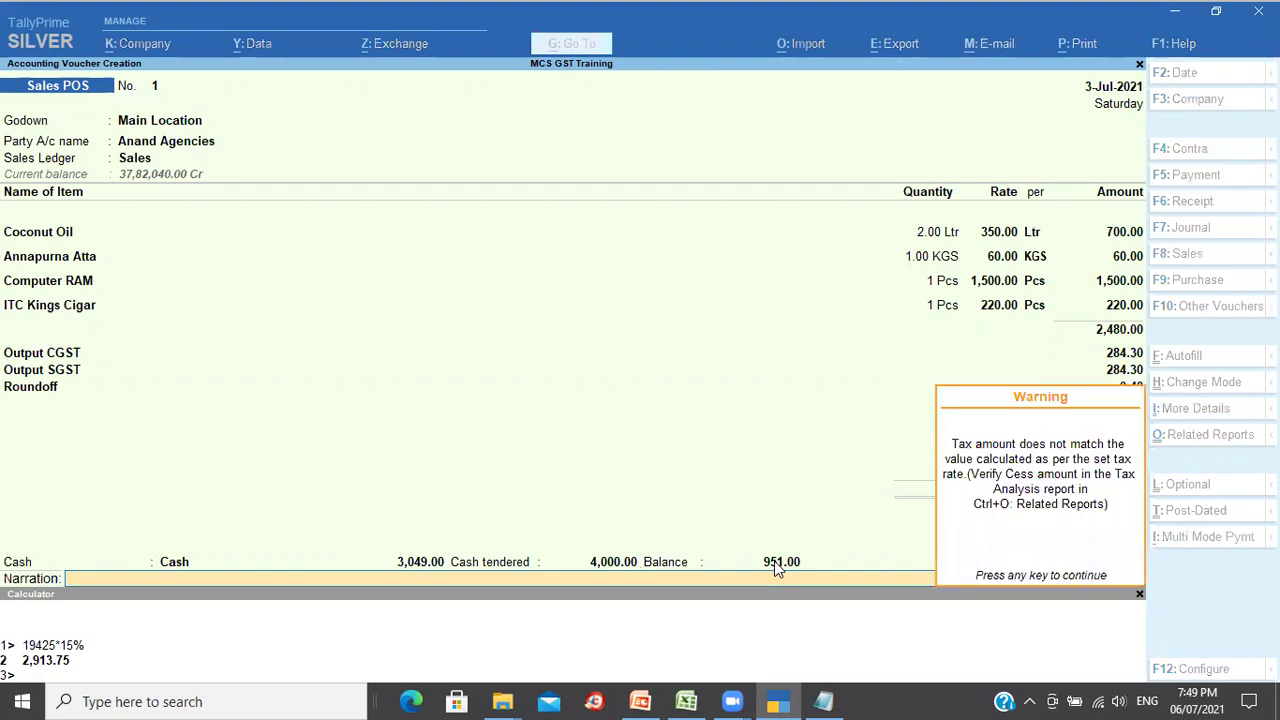
pyautogui.press('Return')
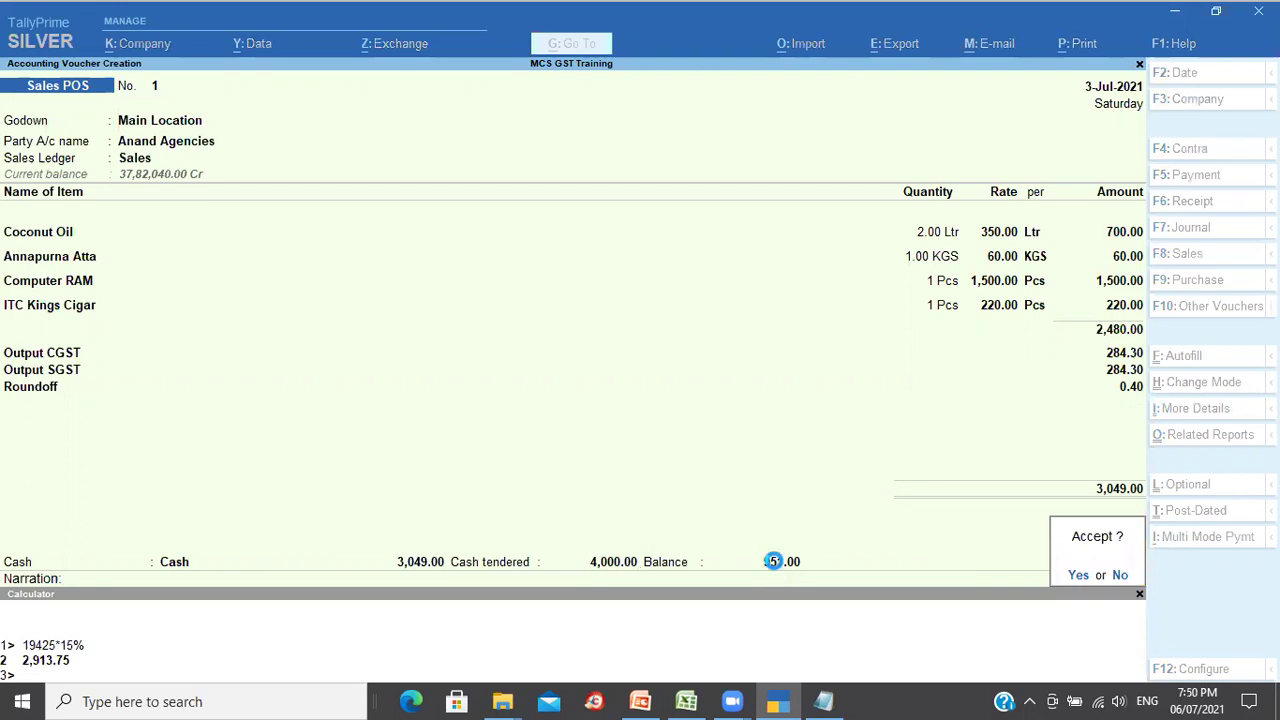
pyautogui.press('Return')
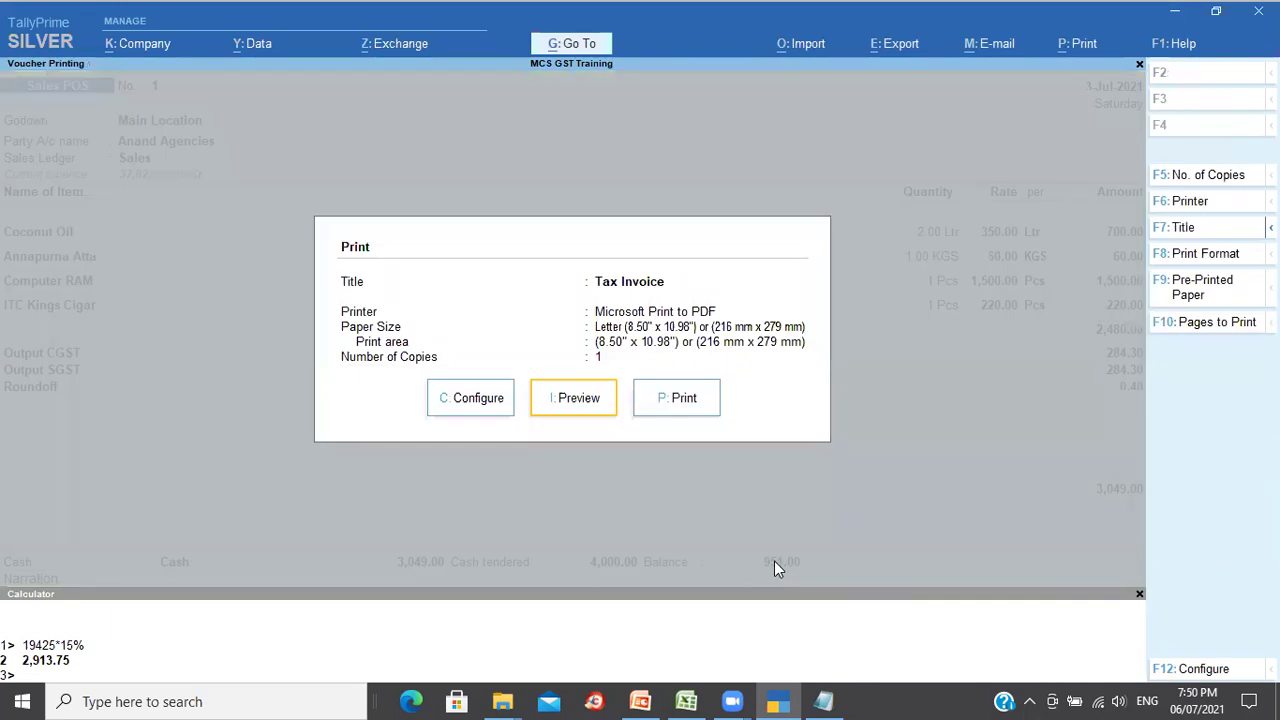
# Step: Preview the POS tax invoice enlarged to examine its items, GST breakup and cash details, then close printing
pyautogui.press('Return')
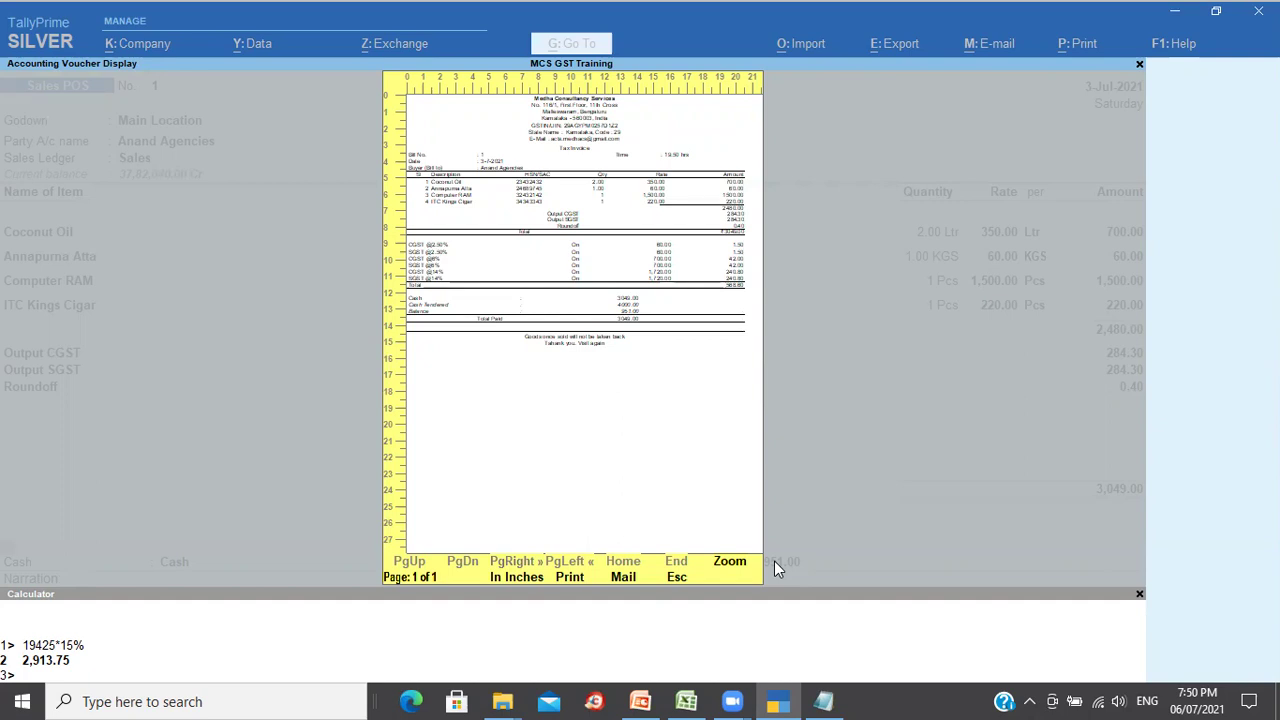
pyautogui.click(730, 566)
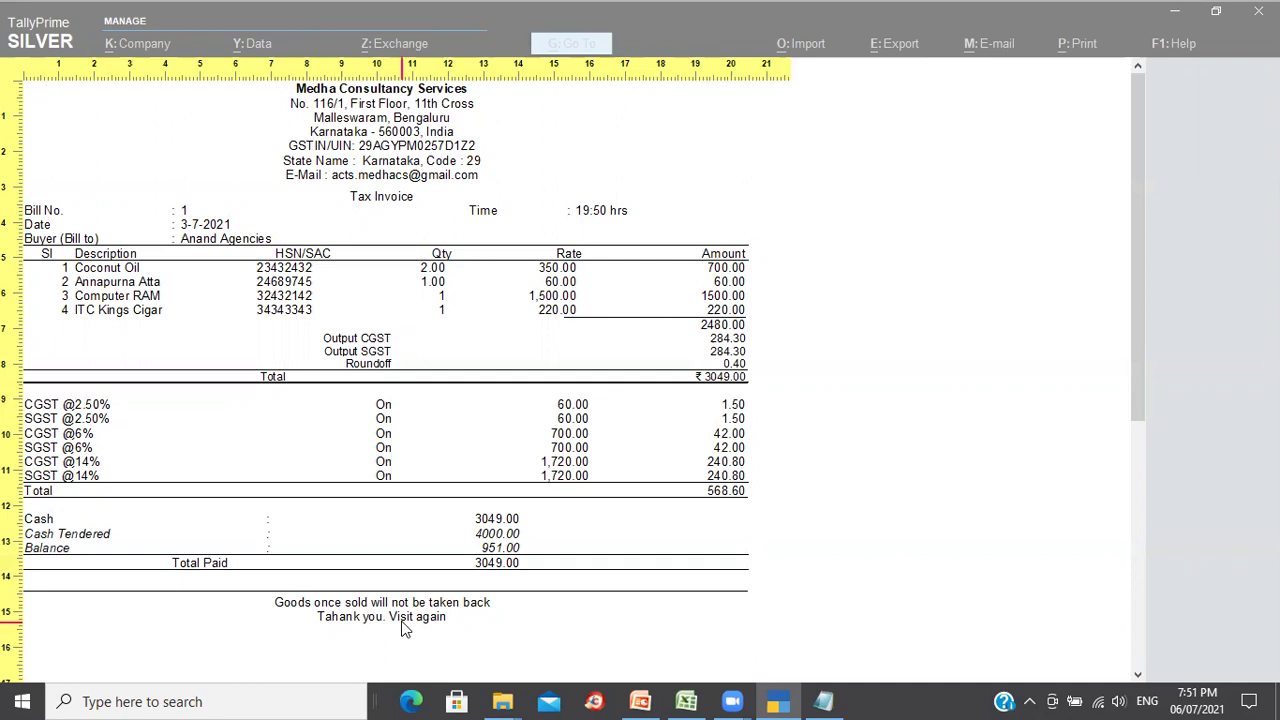
pyautogui.press('z')
pyautogui.press('Escape')
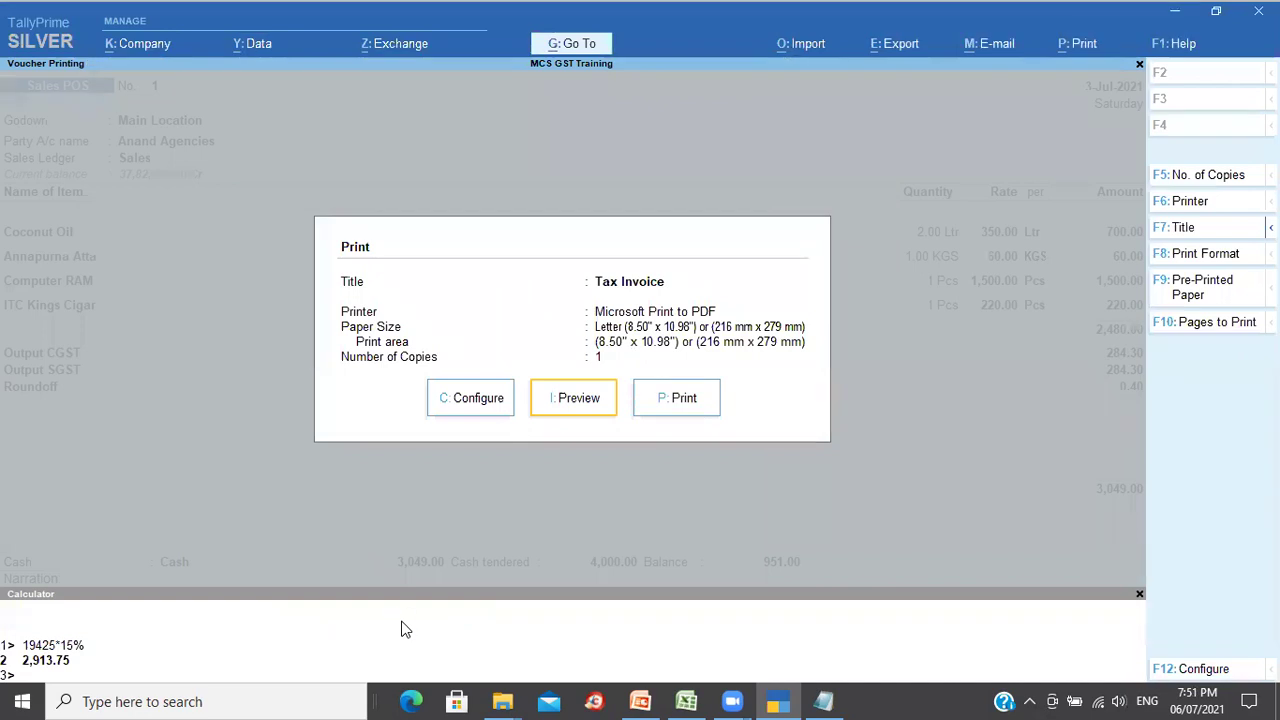
pyautogui.press('Escape')
# Step: Quit the blank POS voucher and open the list of voucher types for alteration
pyautogui.press('Escape')
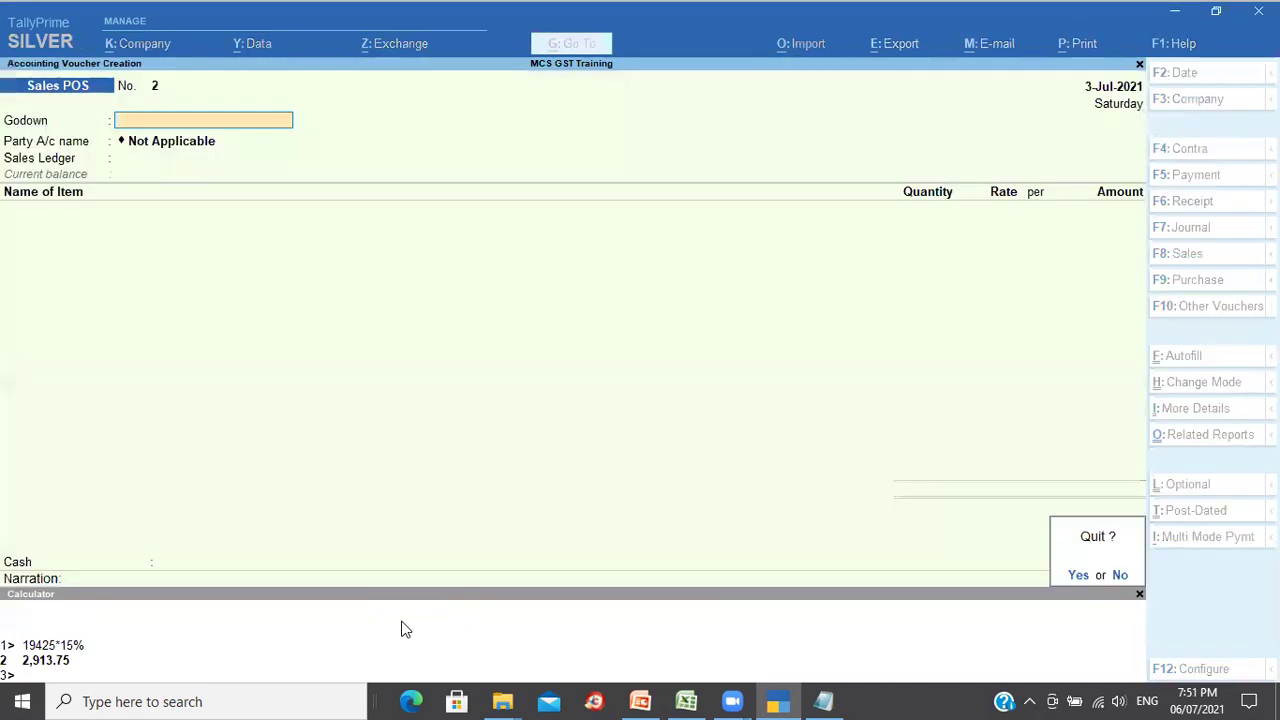
pyautogui.press('y')
pyautogui.press('Up')
pyautogui.press('Up')
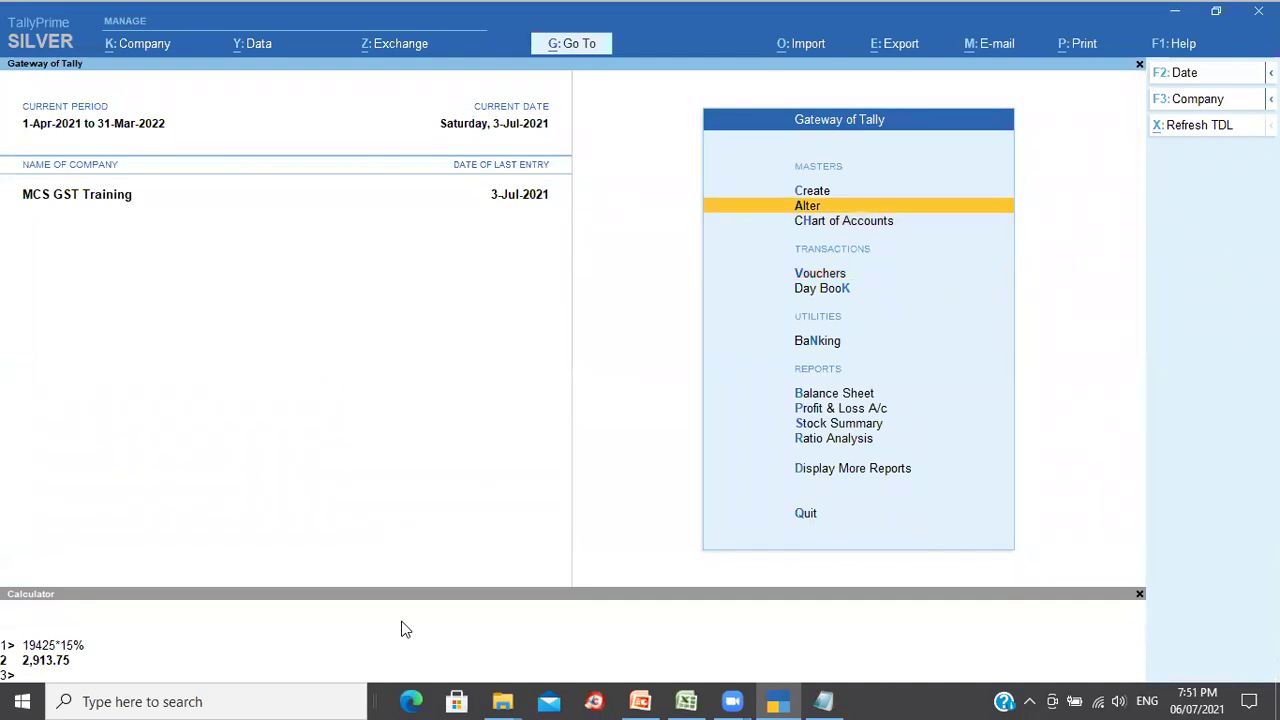
pyautogui.press('Return')
pyautogui.press('Down')
pyautogui.press('Down')
pyautogui.press('Down')
pyautogui.press('Down')
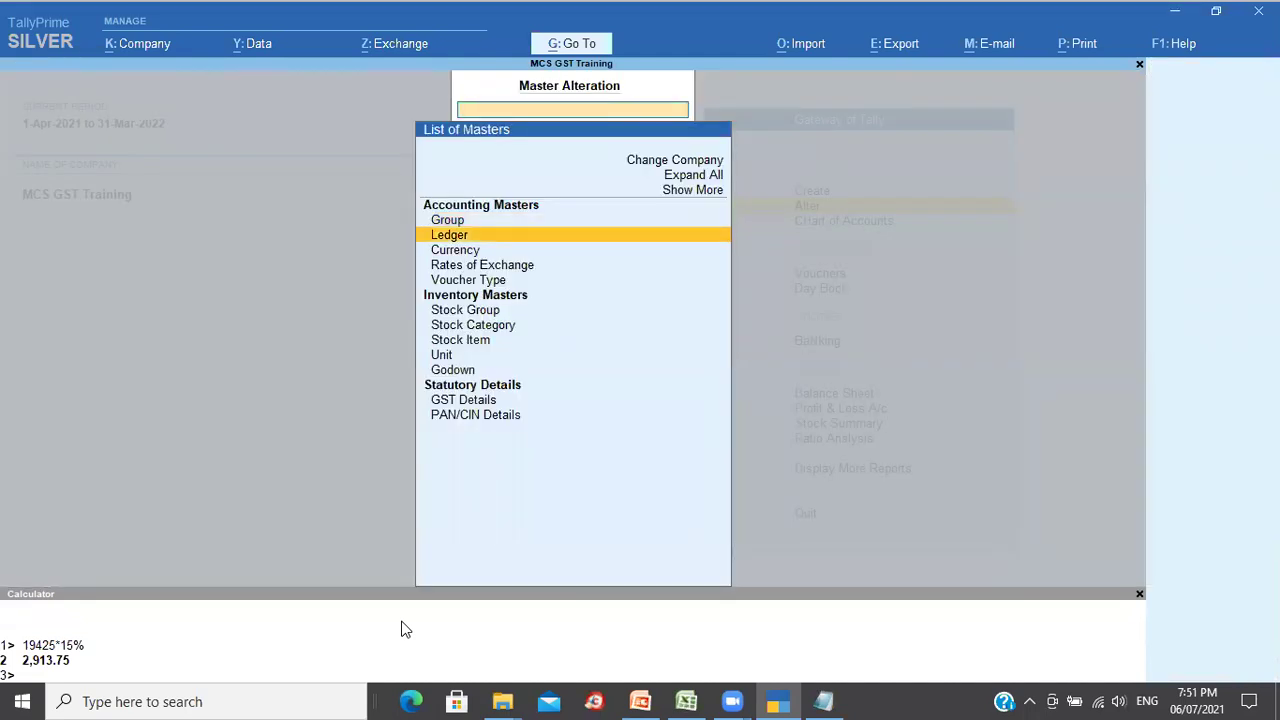
pyautogui.press('Return')
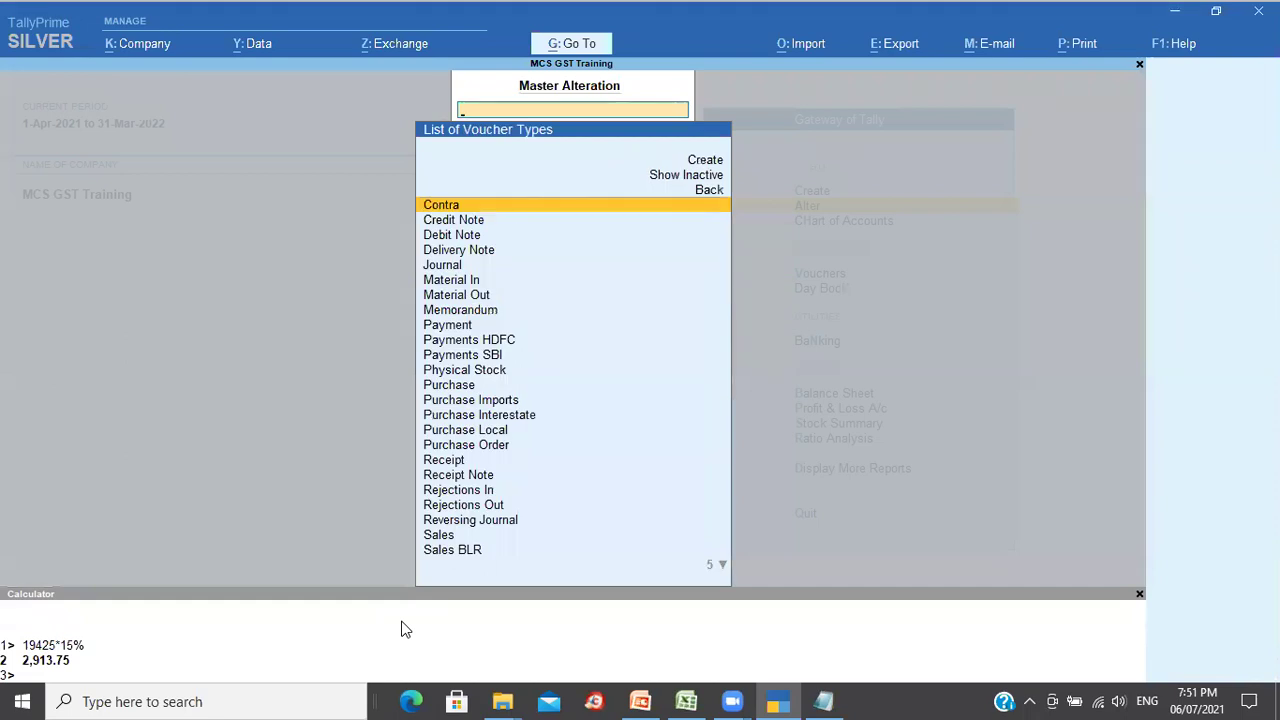
# Step: Open the Sales POS voucher type for alteration and check its configuration options
pyautogui.write('Sa')
pyautogui.press('Down')
pyautogui.press('Down')
pyautogui.press('Down')
pyautogui.press('Down')
pyautogui.press('Down')
pyautogui.press('Return')
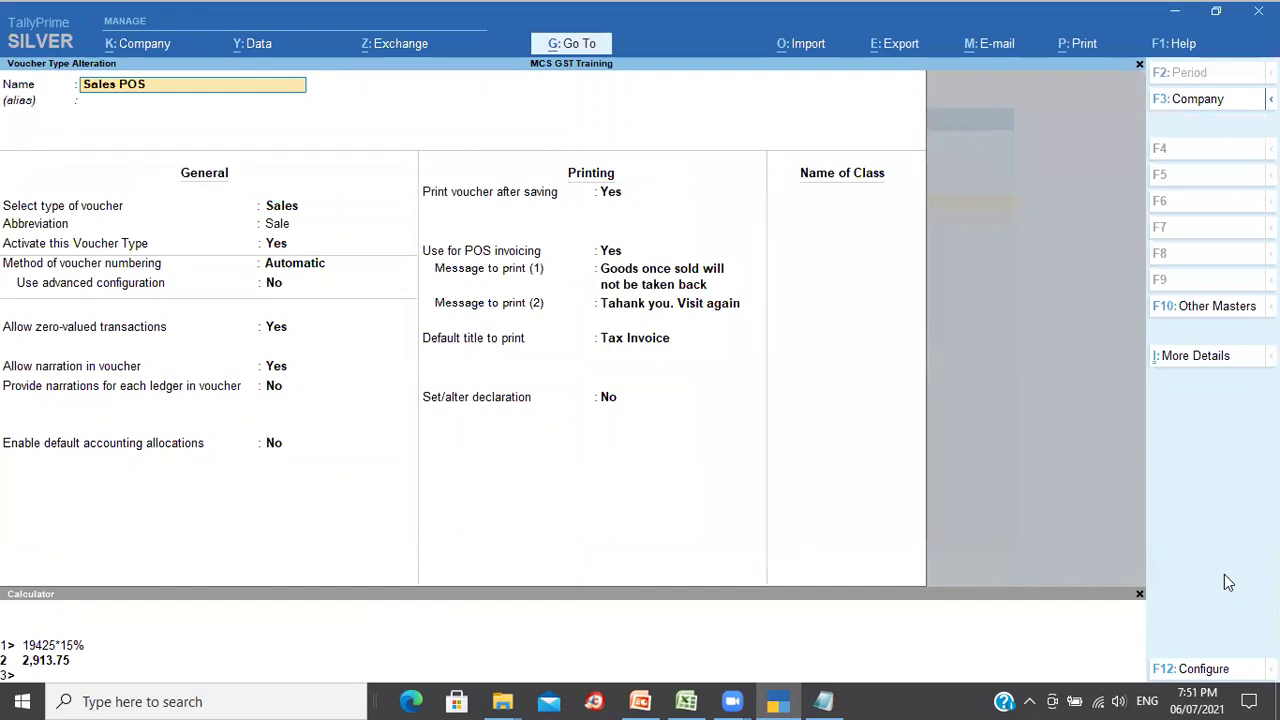
pyautogui.click(1195, 670)
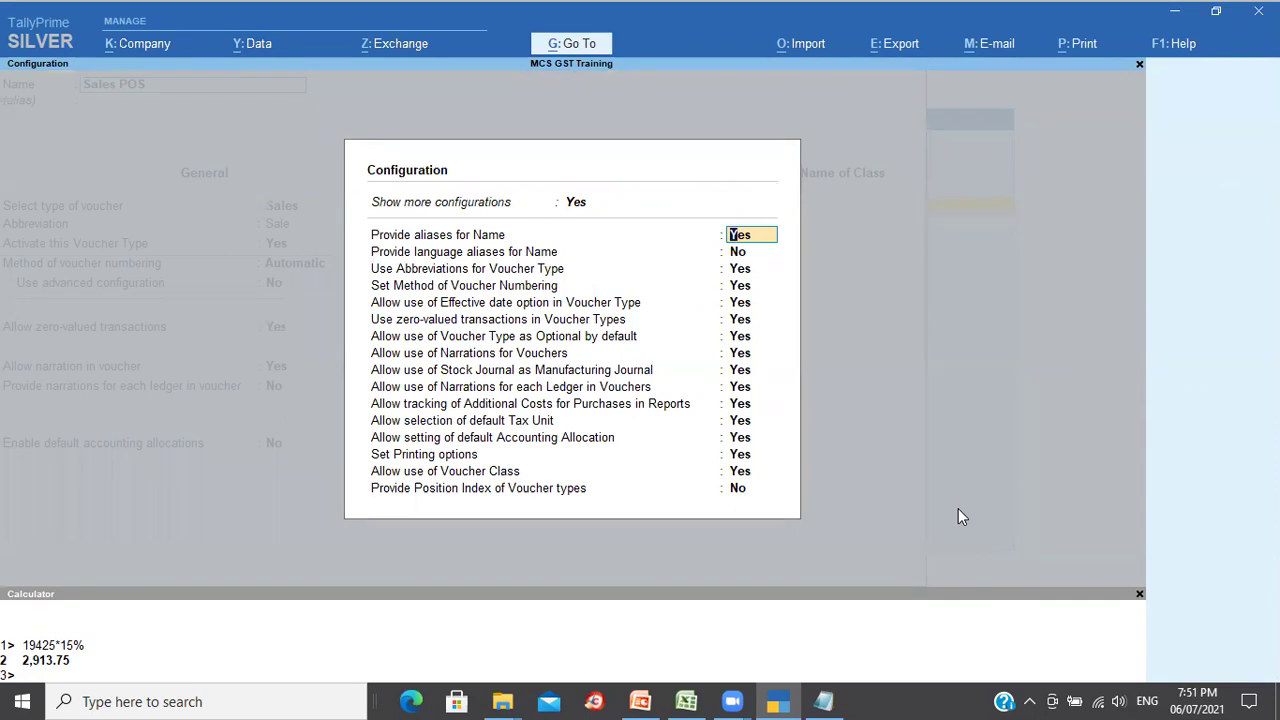
pyautogui.press('Escape')
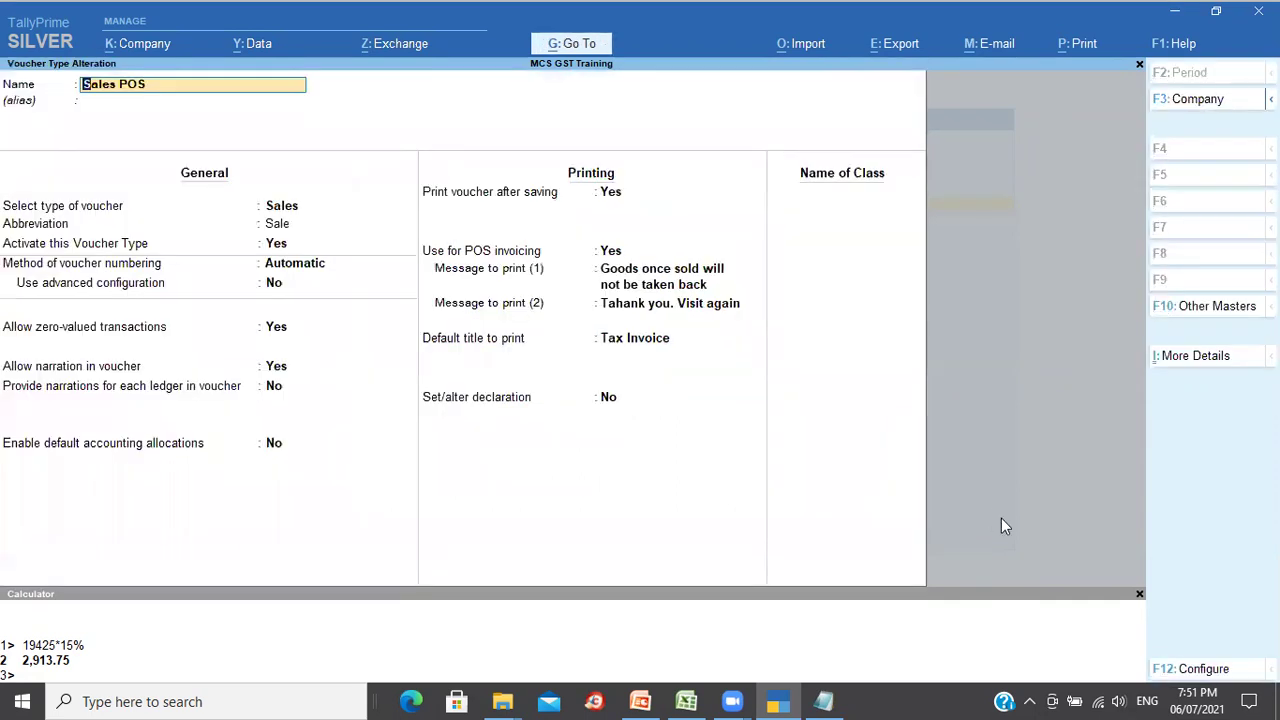
# Step: Add a voucher class named POS to the Sales POS voucher type
pyautogui.click(819, 203)
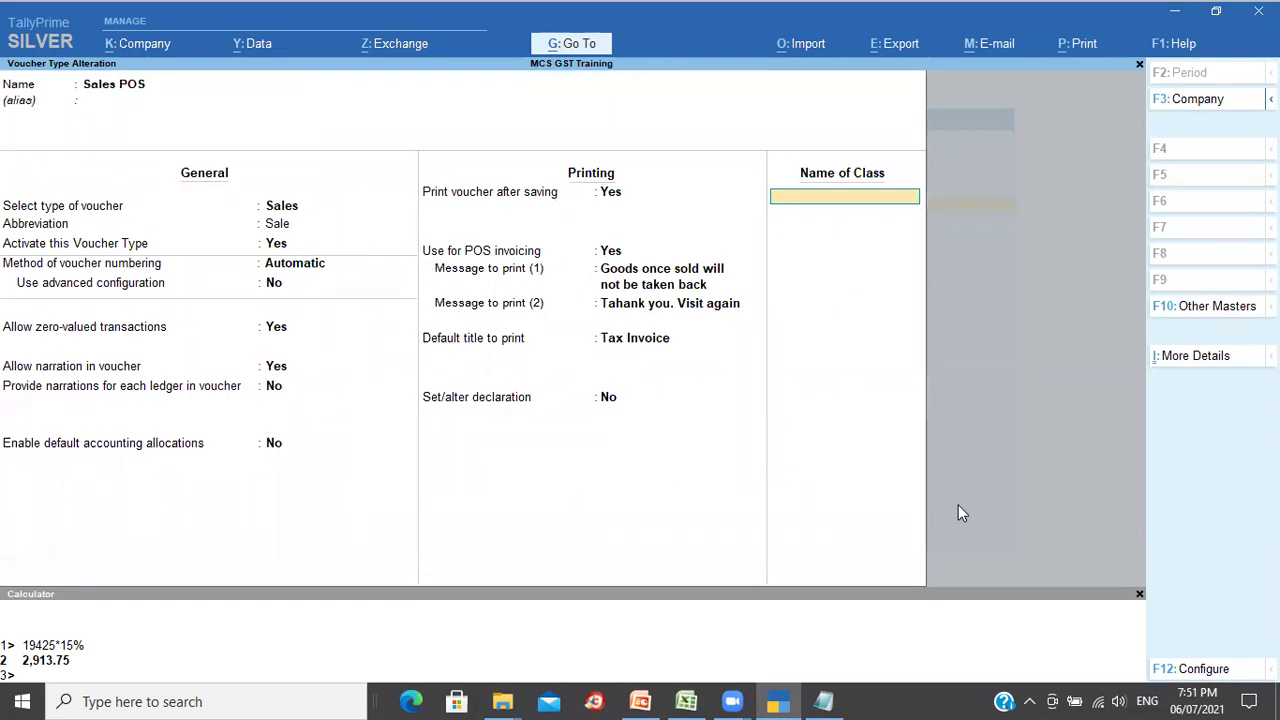
pyautogui.write('POS')
pyautogui.press('Return')
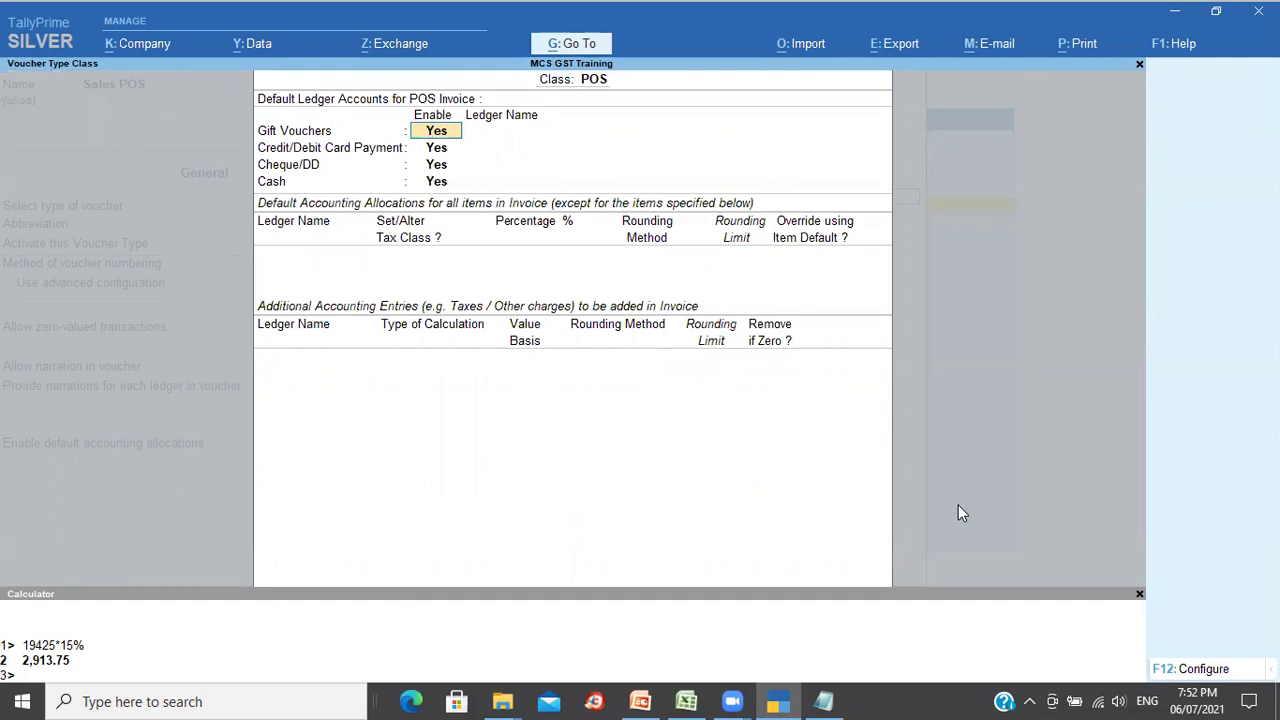
# Step: Keep Gift Vouchers enabled and create the ledger Sadaxo Gift Vouchers under Sundry Debtors as its default ledger
pyautogui.press('Return')
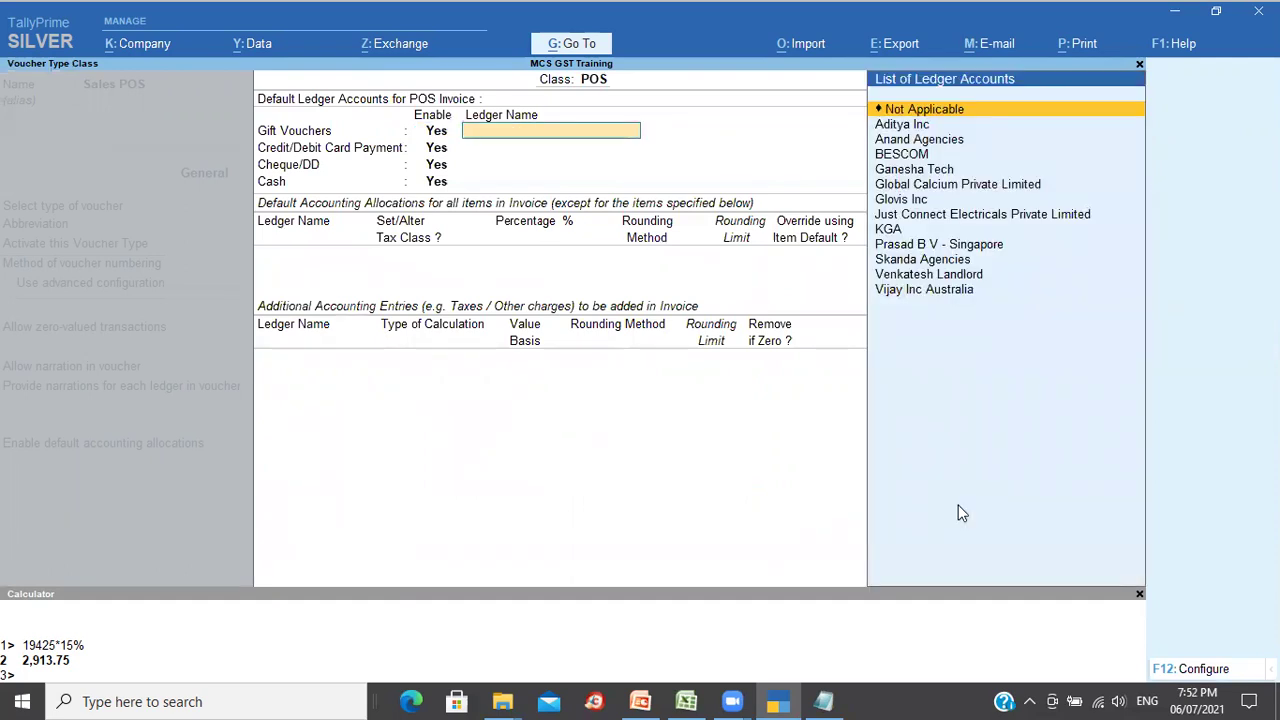
pyautogui.hotkey('alt', 'c')
pyautogui.write('Gift V')
pyautogui.press('Escape')
pyautogui.write('Sada')
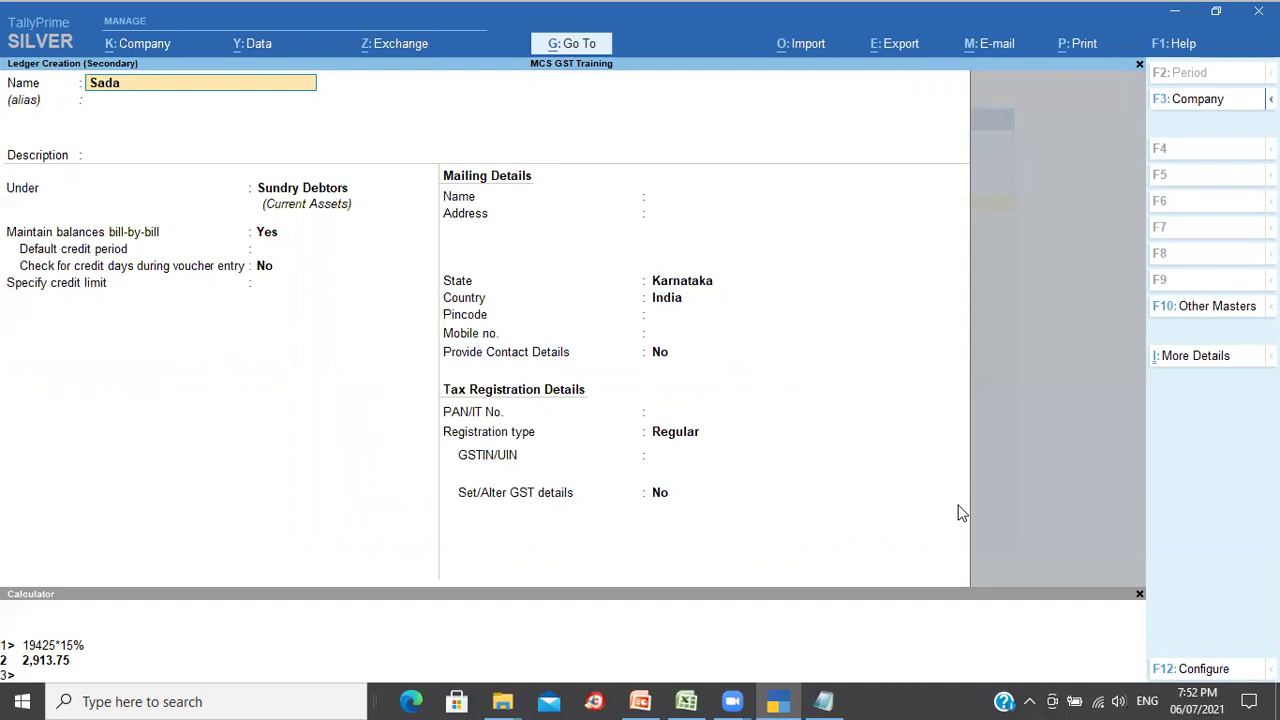
pyautogui.write('xo Gift Vouchers')
pyautogui.press('Return')
pyautogui.press('Return')
pyautogui.press('Return')
pyautogui.press('Return')
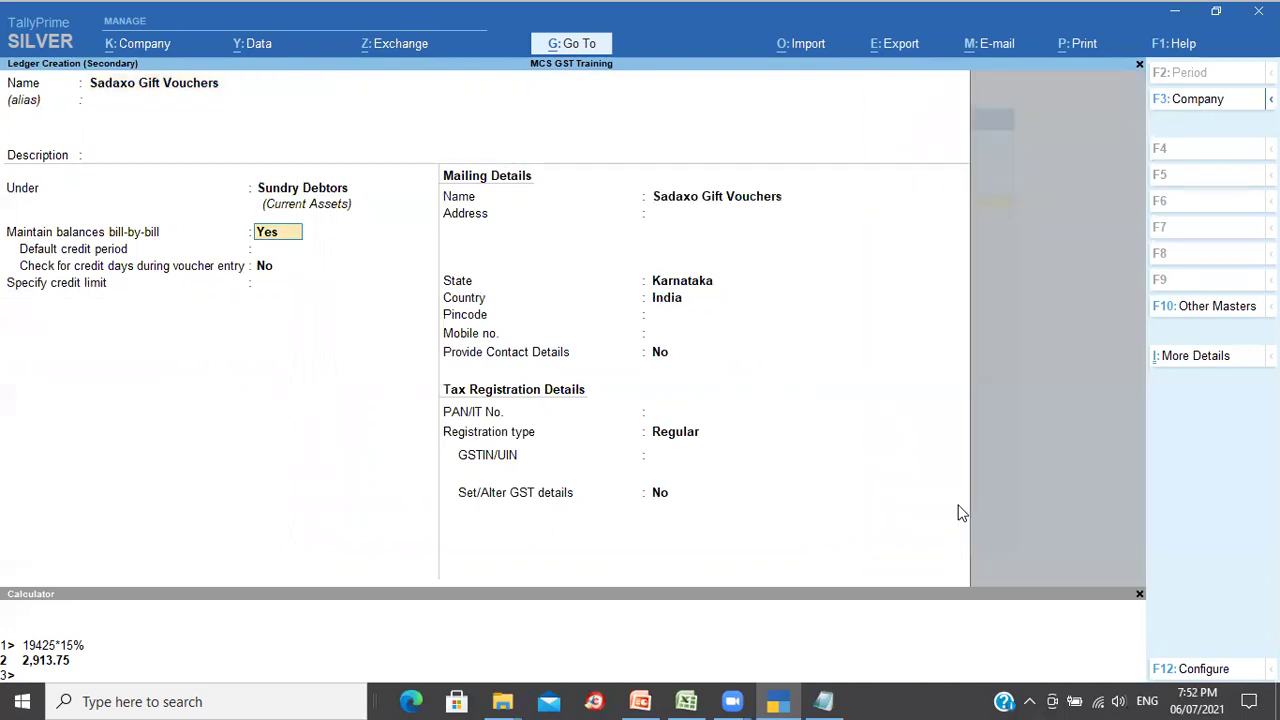
pyautogui.press('ctrl')
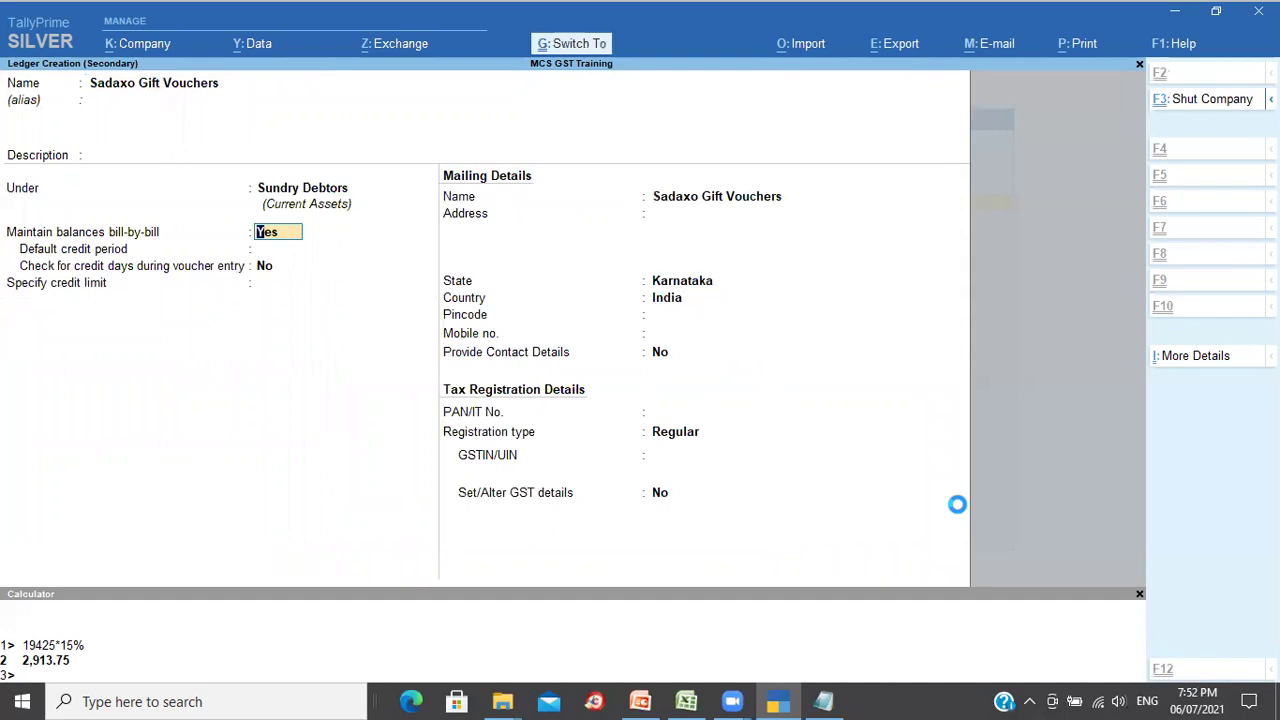
pyautogui.hotkey('ctrl', 'a')
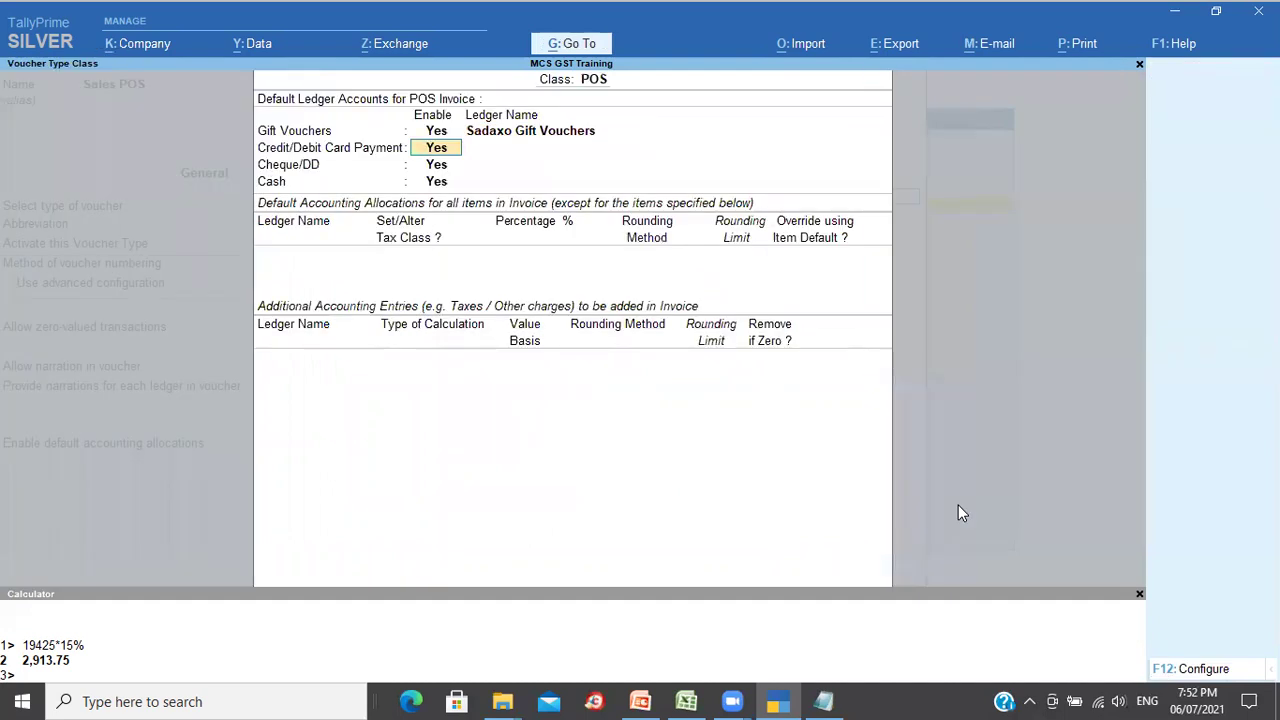
# Step: Keep Credit/Debit Card Payment enabled in the POS class and assign HDFC Bank as its default ledger
pyautogui.press('Return')
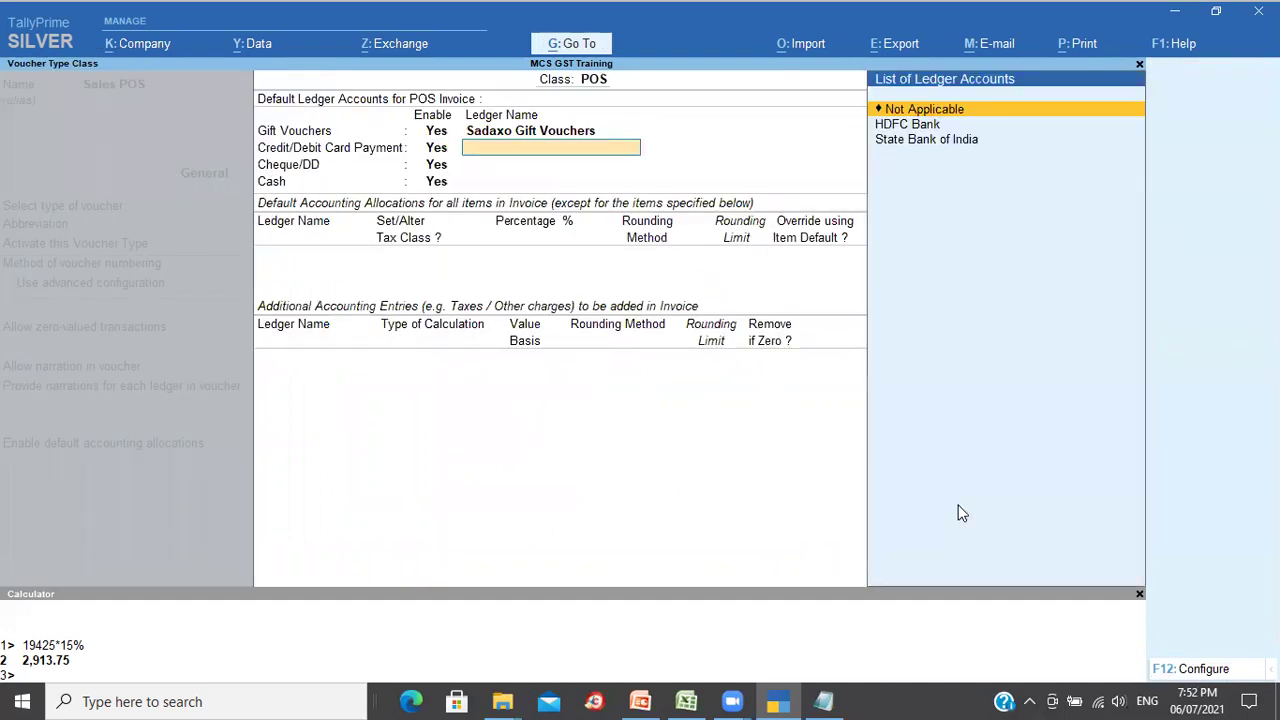
pyautogui.press('Down')
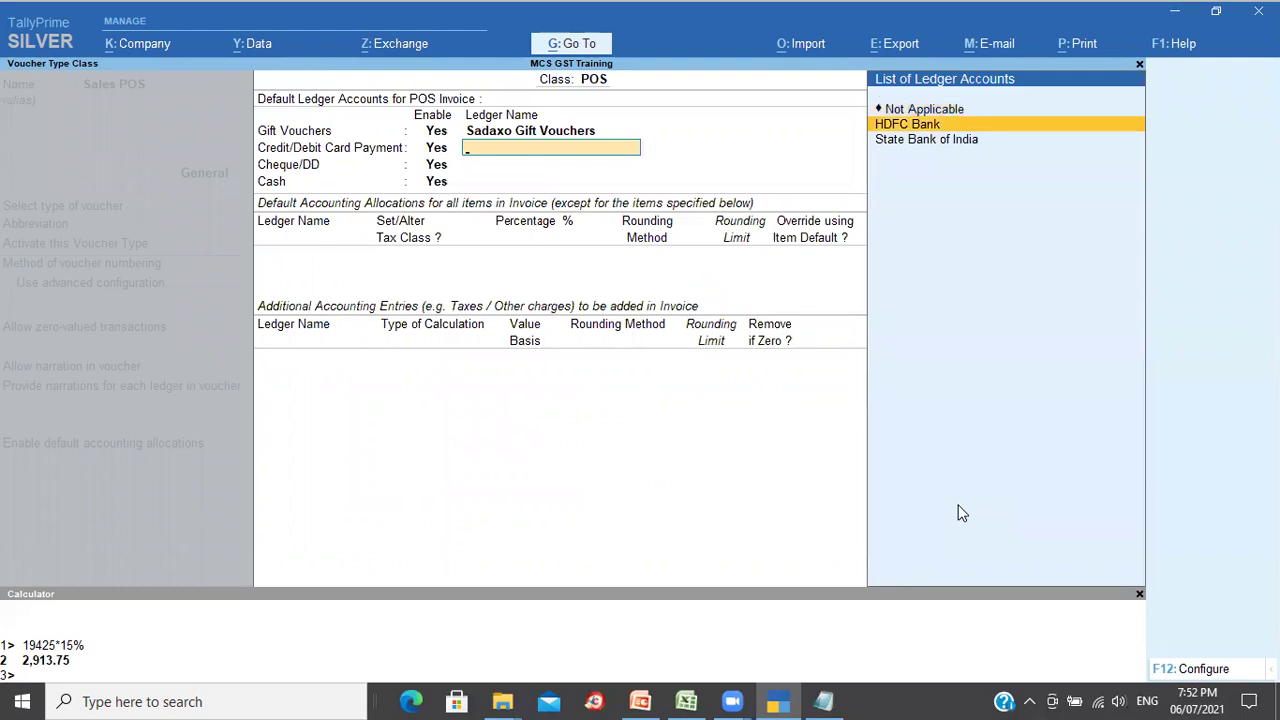
pyautogui.press('Return')
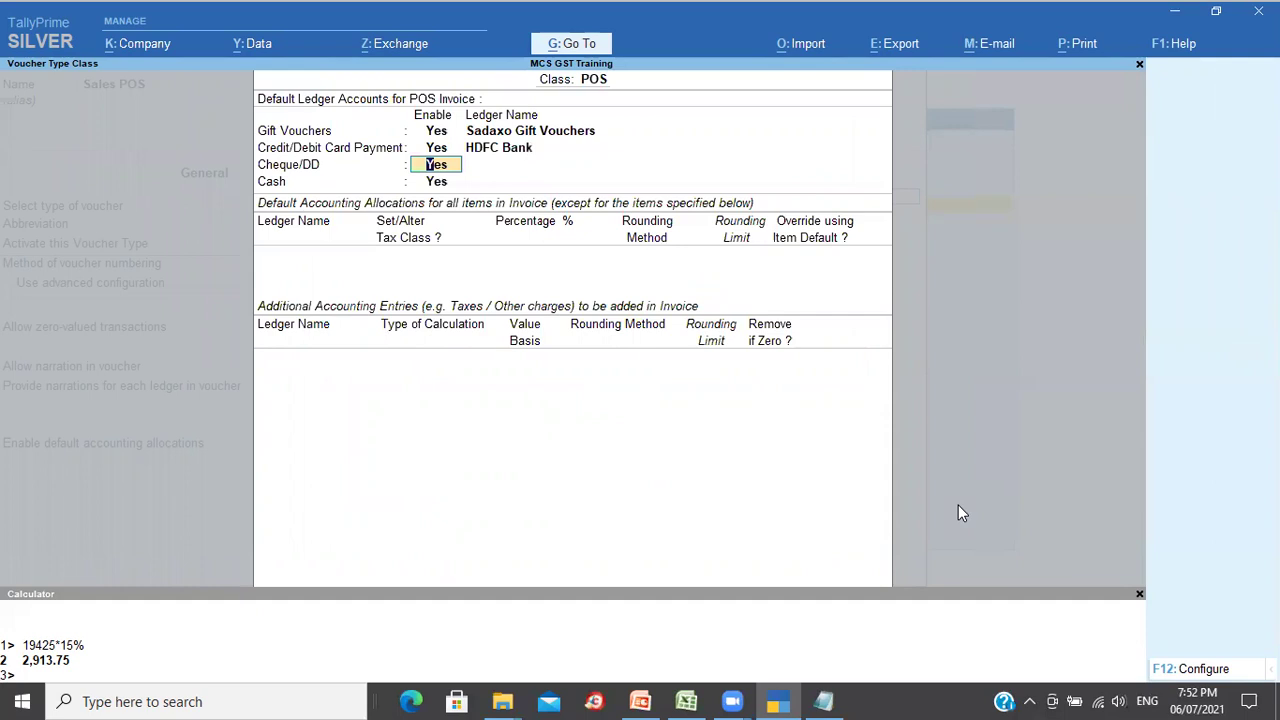
# Step: Disable Cheque/DD and keep Cash enabled with its default ledger set to Not Applicable
pyautogui.write('n')
pyautogui.press('Return')
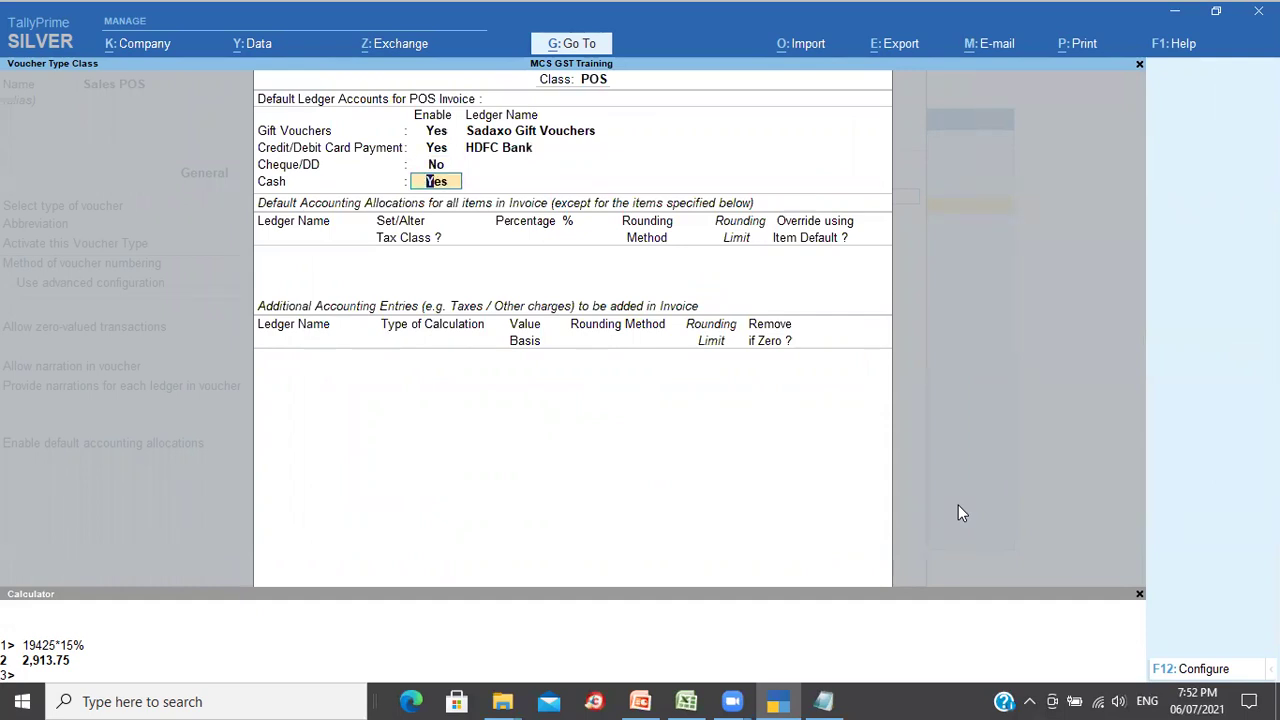
pyautogui.press('Return')
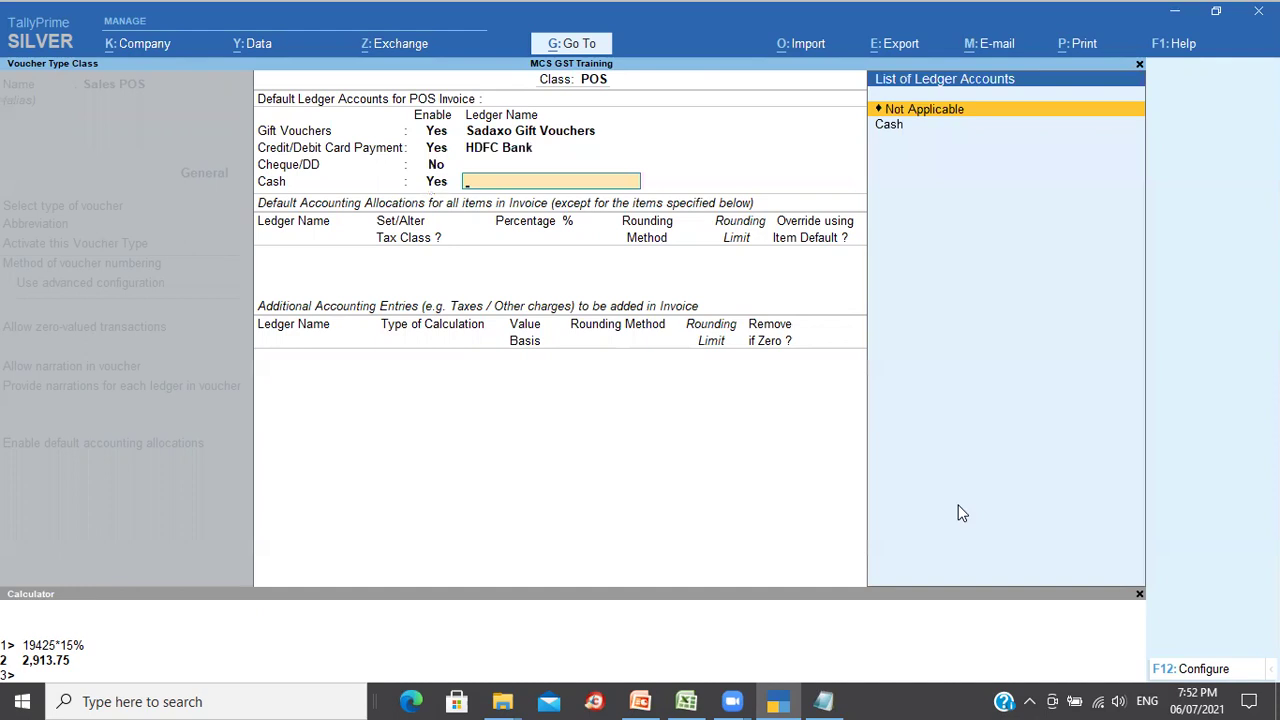
pyautogui.press('Return')
# Step: Set Sales Local as the default accounting allocation for all items at 100 %, with tax class alteration and item default override at No
pyautogui.press('Down')
pyautogui.press('Down')
pyautogui.press('Down')
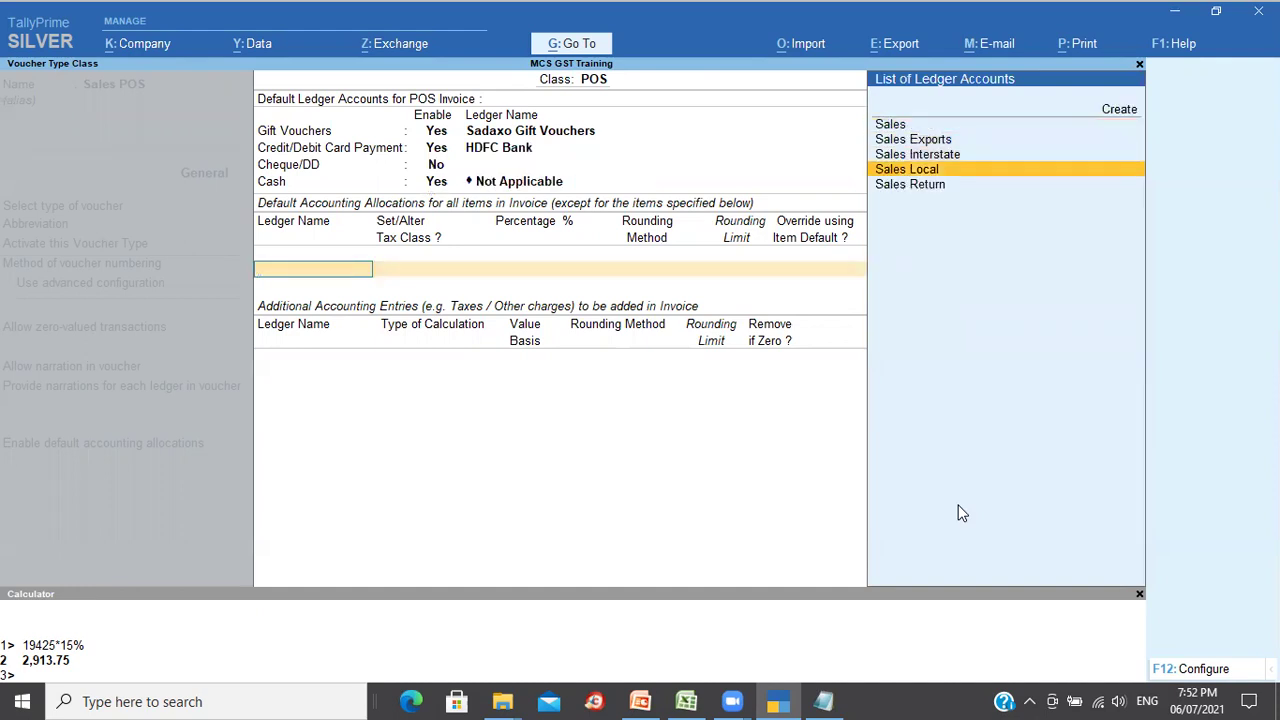
pyautogui.press('Return')
pyautogui.press('Return')
pyautogui.press('Return')
pyautogui.press('Return')
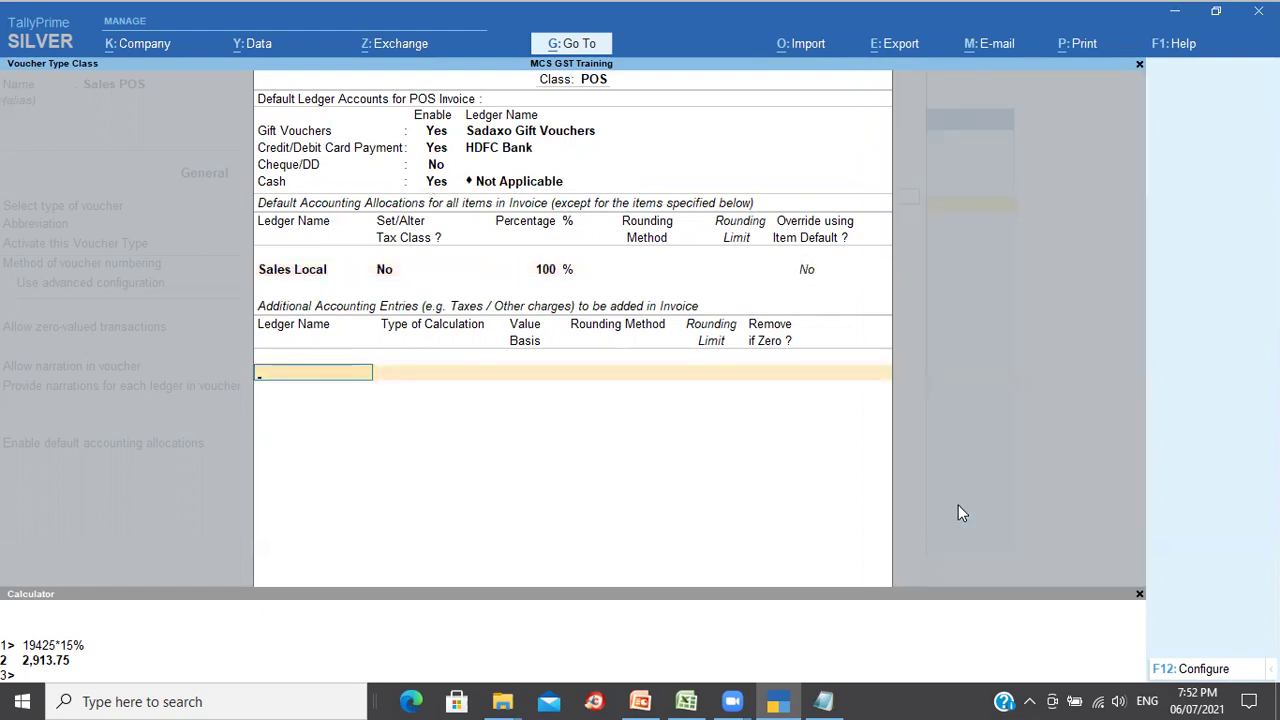
# Step: Add Output CGST and Output SGST as additional accounting entries, each set to be removed if zero
pyautogui.write('Out')
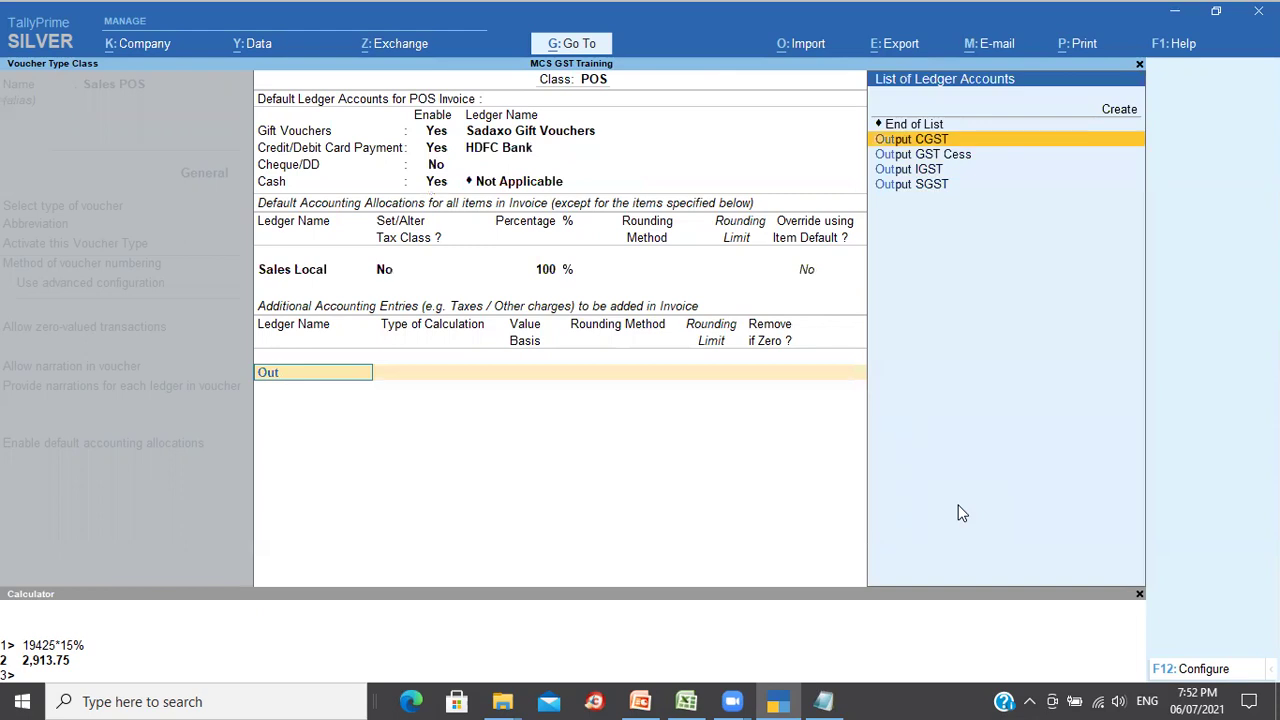
pyautogui.press('Return')
pyautogui.press('Return')
pyautogui.press('Return')
pyautogui.write('Out')
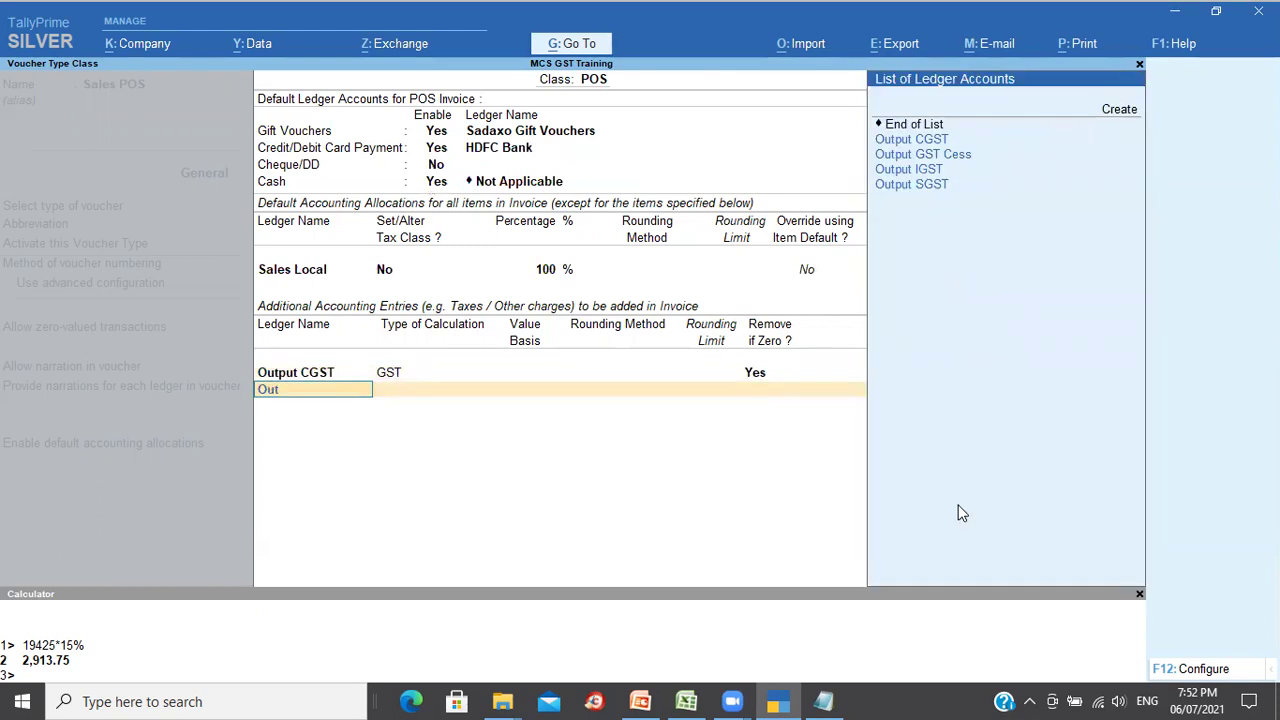
pyautogui.press('Down')
pyautogui.press('Down')
pyautogui.press('Down')
pyautogui.press('Return')
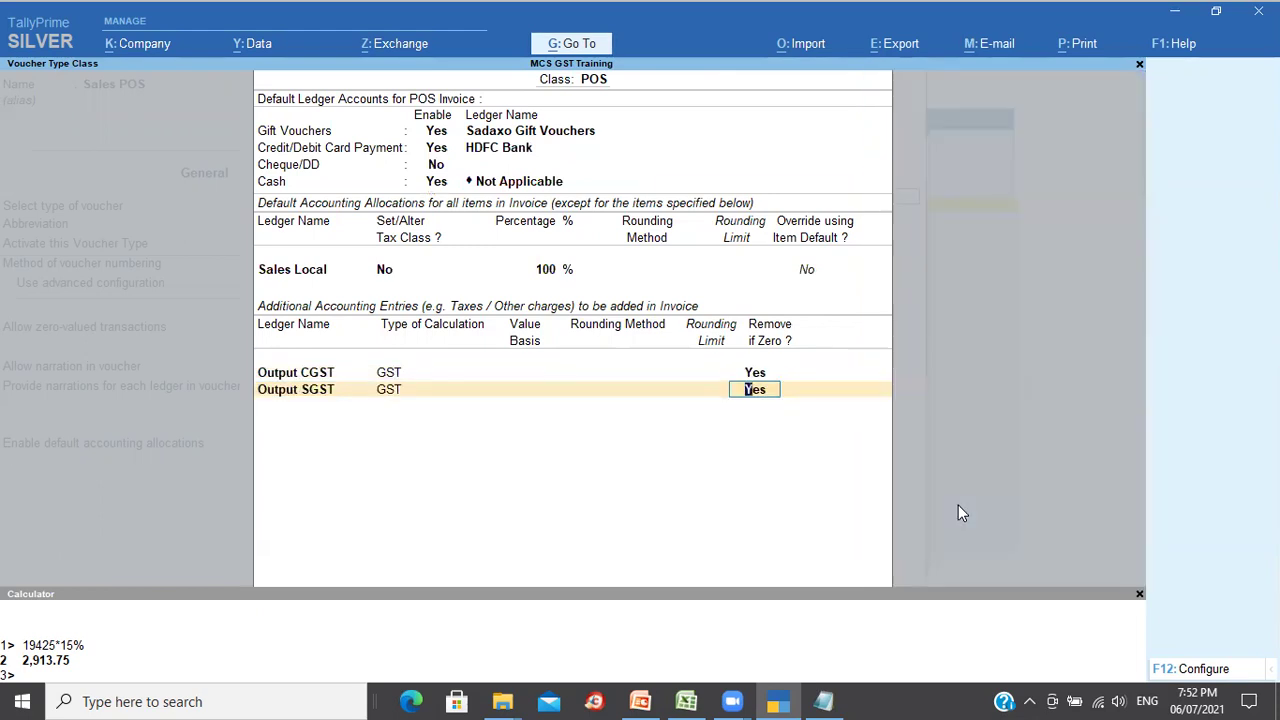
pyautogui.press('Return')
# Step: Add Output GST Cess as the third additional accounting entry, set to be removed if zero
pyautogui.write('Ou')
pyautogui.press('Down')
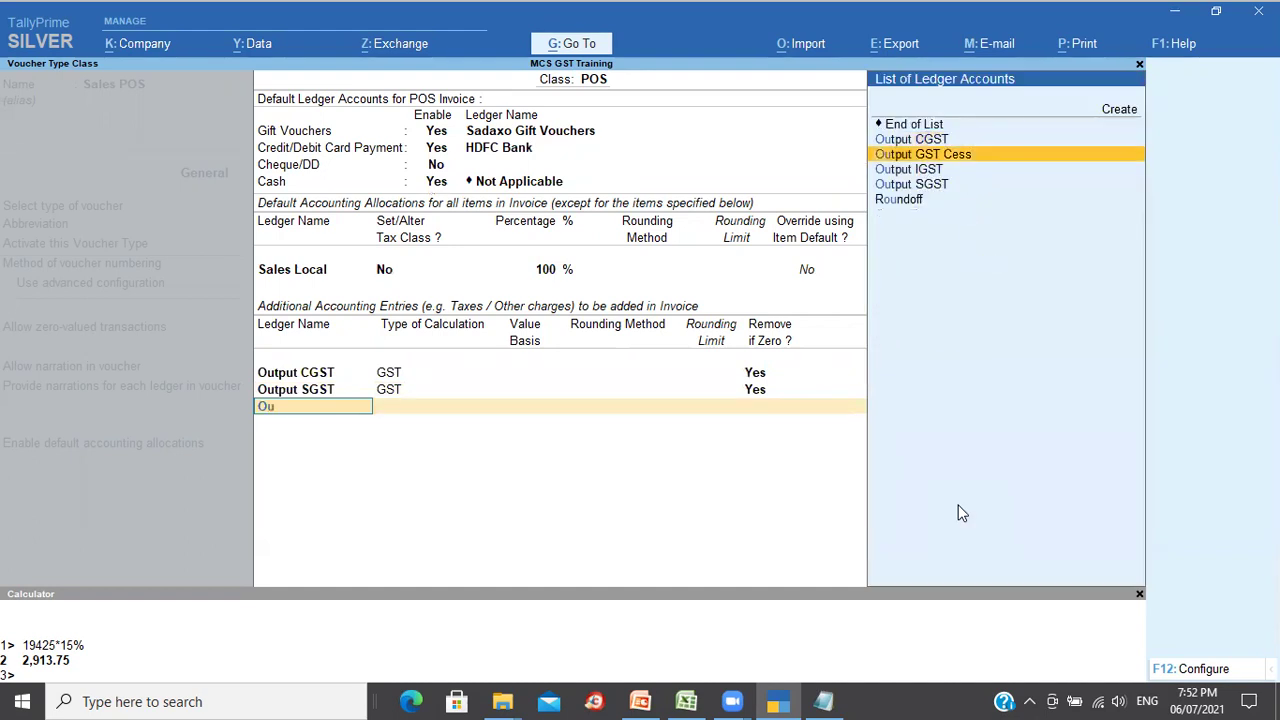
pyautogui.press('Return')
pyautogui.press('Return')
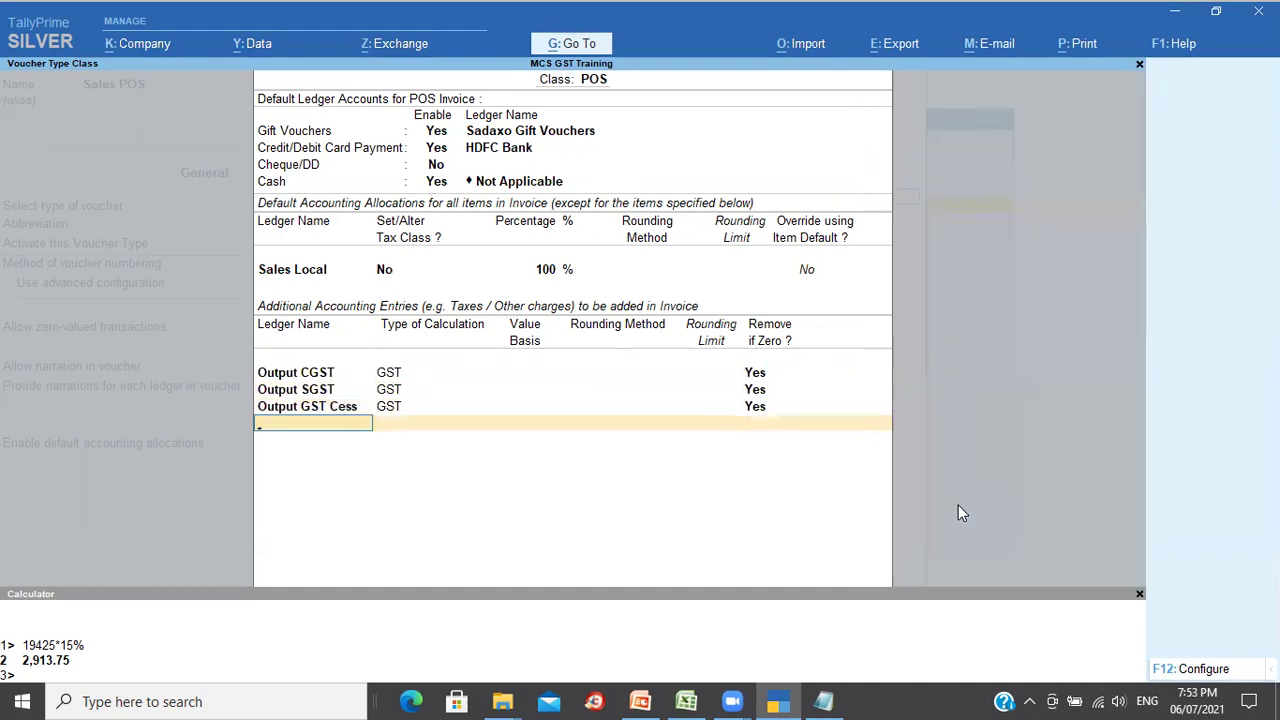
pyautogui.write('R')
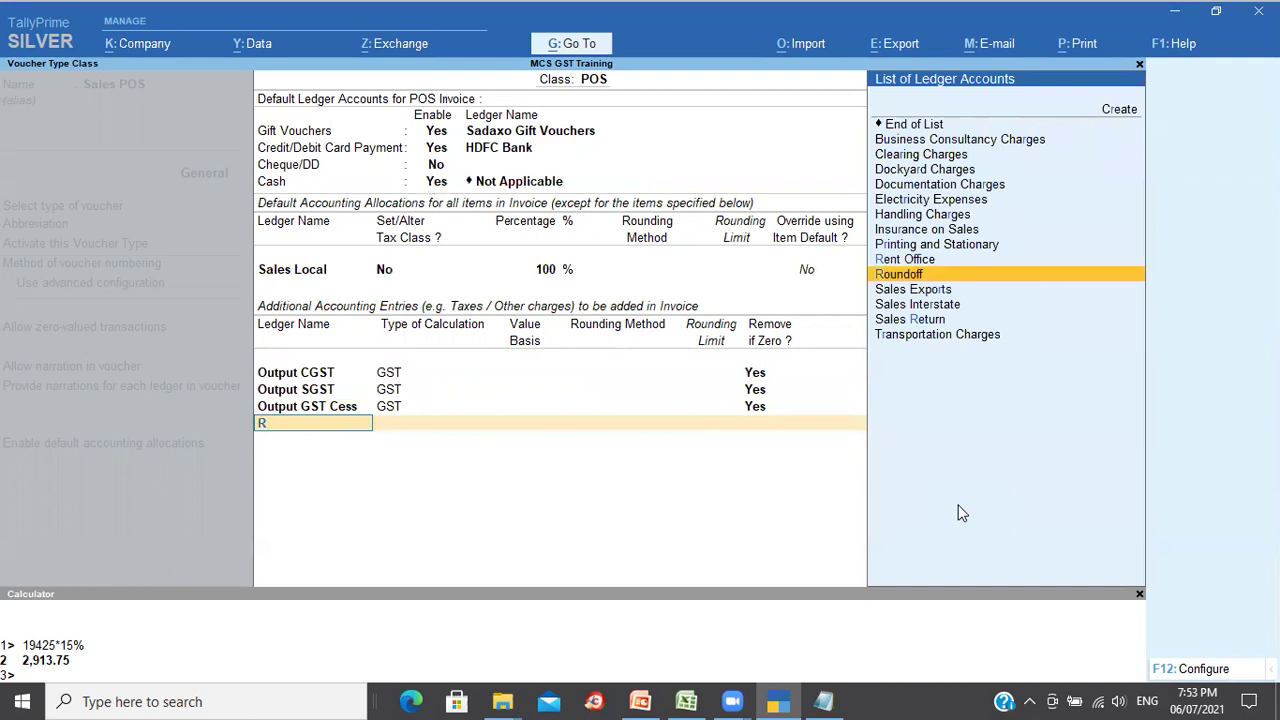
pyautogui.press('BackSpace')
# Step: Start creating a ledger named Packing Charges to replace Output CGST in the first additional accounting entry
pyautogui.press('Up')
pyautogui.press('Up')
pyautogui.press('Up')
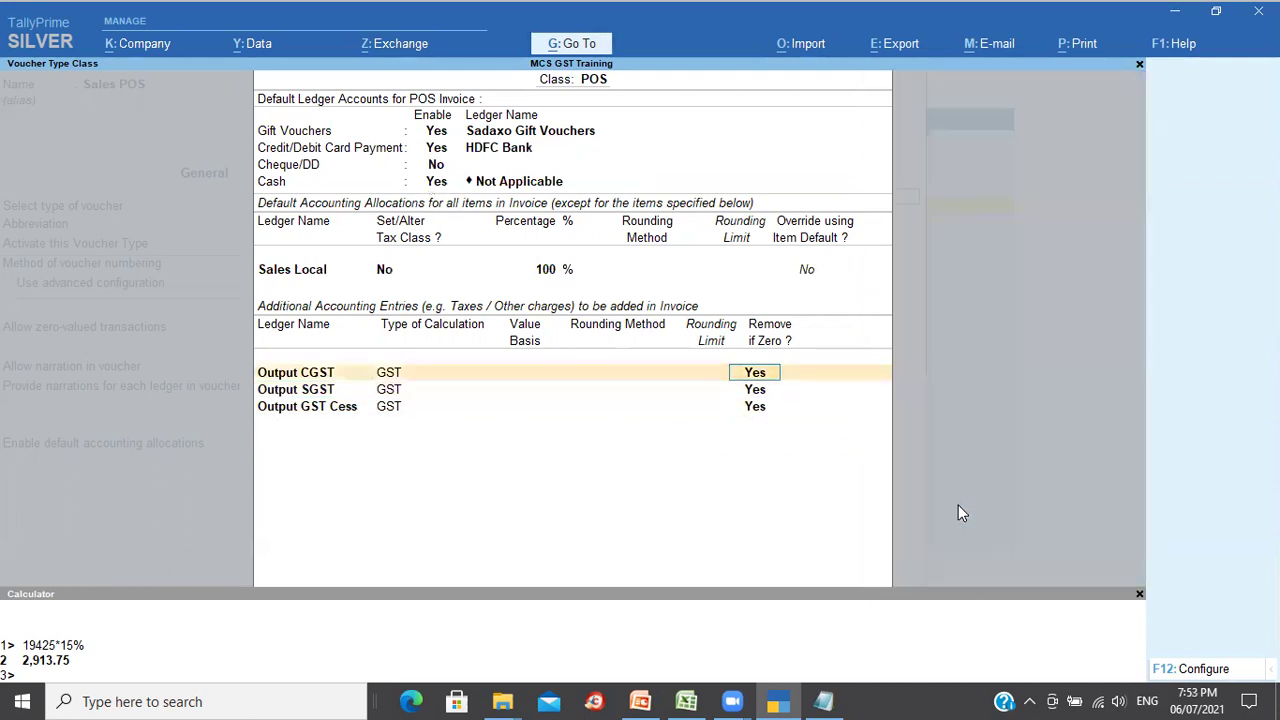
pyautogui.hotkey('shift', 'Tab')
pyautogui.write('p')
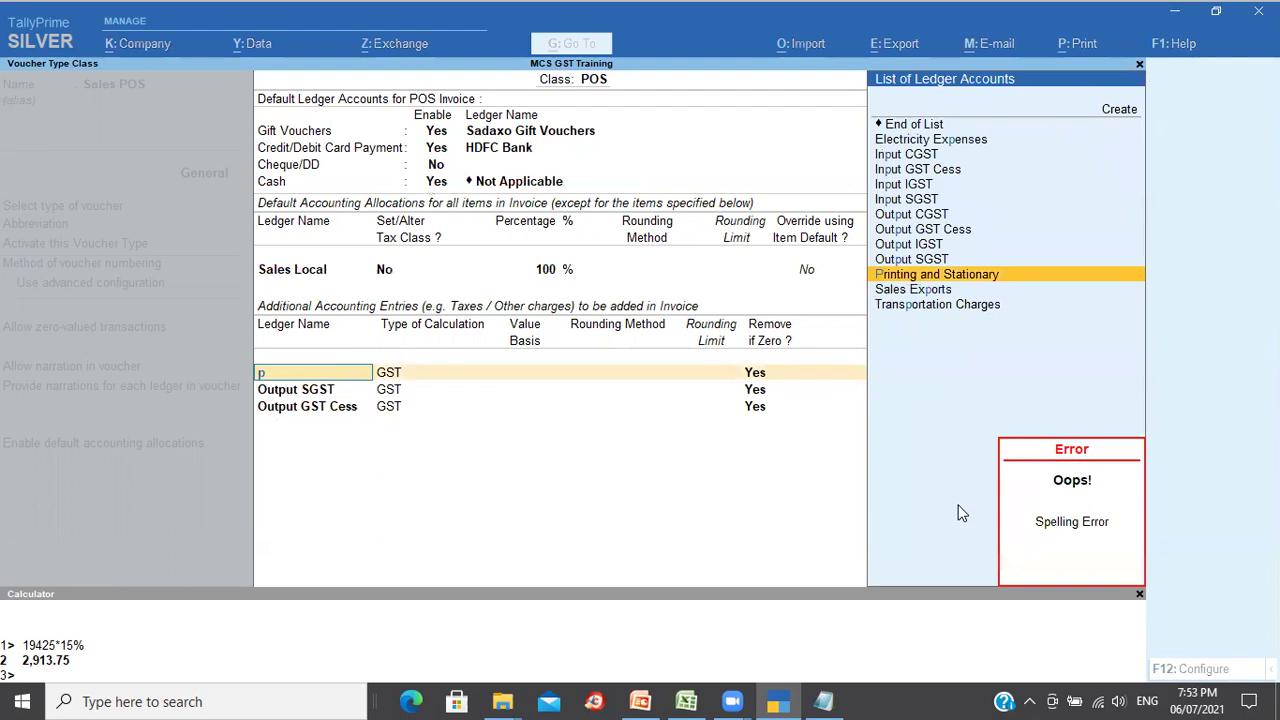
pyautogui.hotkey('alt', 'c')
pyautogui.write('Pack')
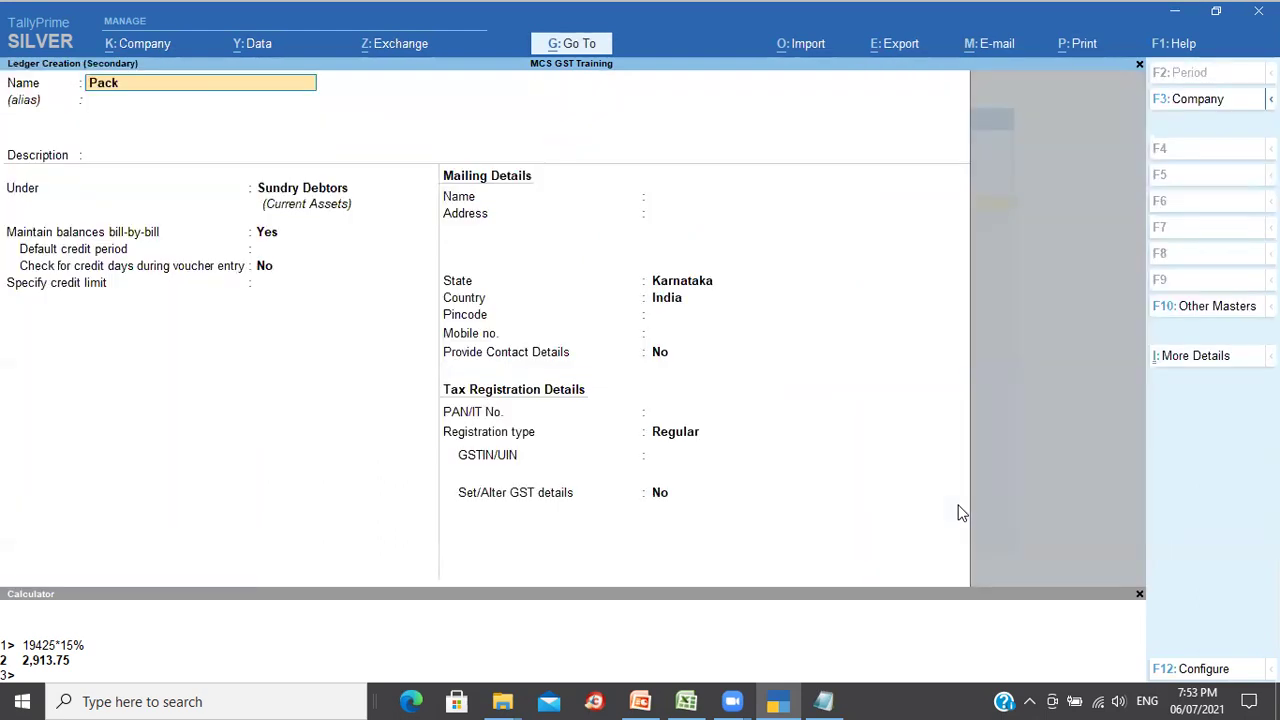
pyautogui.write('ing Charges')
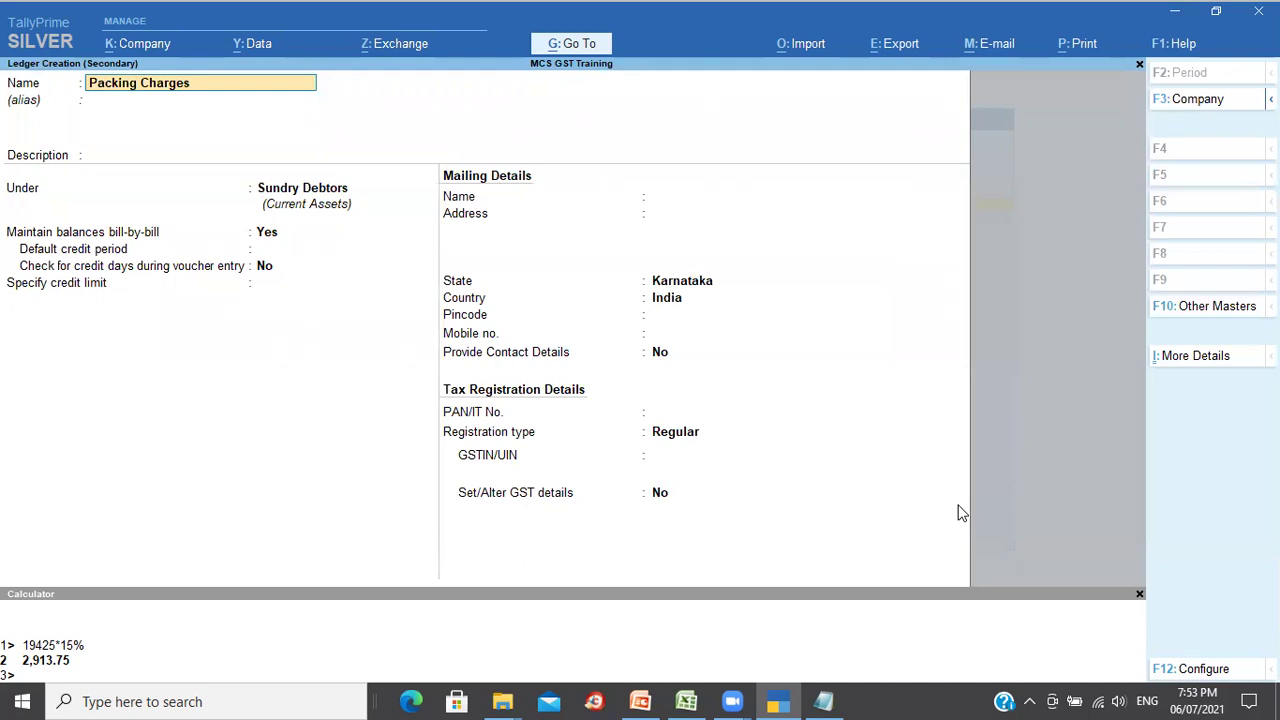
pyautogui.press('Return')
pyautogui.press('Return')
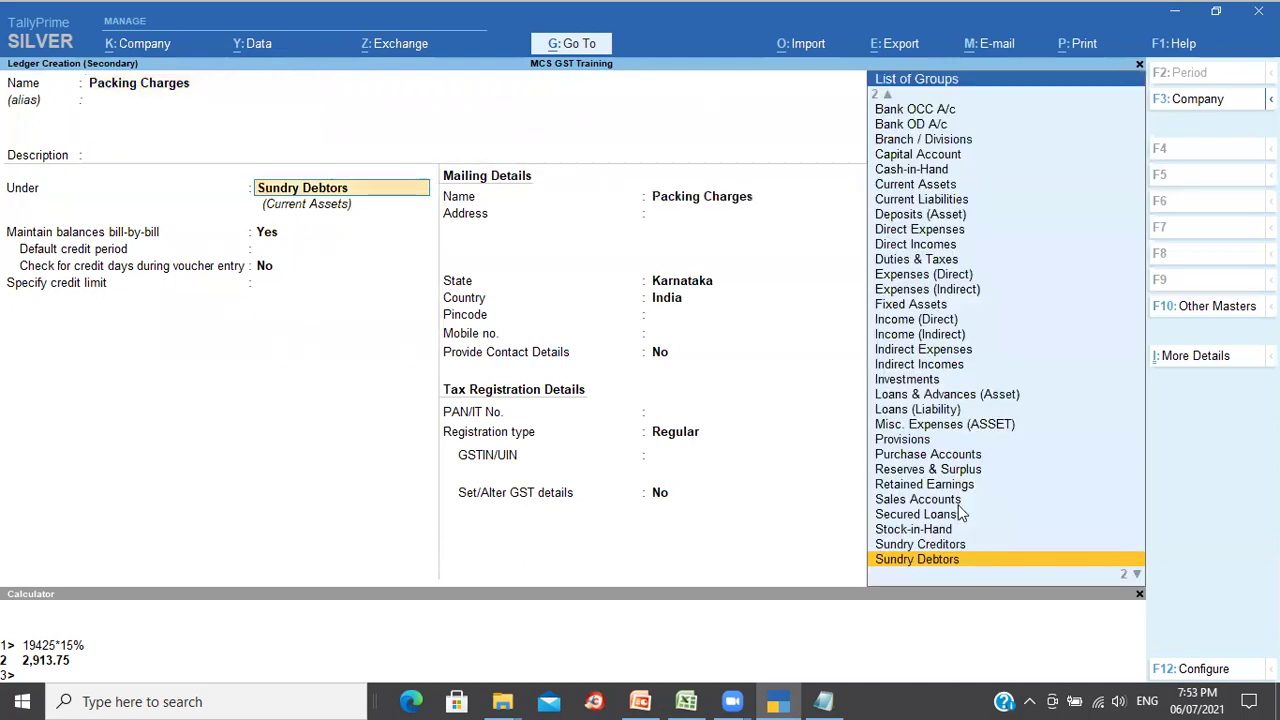
# Step: Place the Packing Charges ledger under the Direct Incomes group
pyautogui.write('Inc')
pyautogui.press('Down')
pyautogui.press('Down')
pyautogui.press('Up')
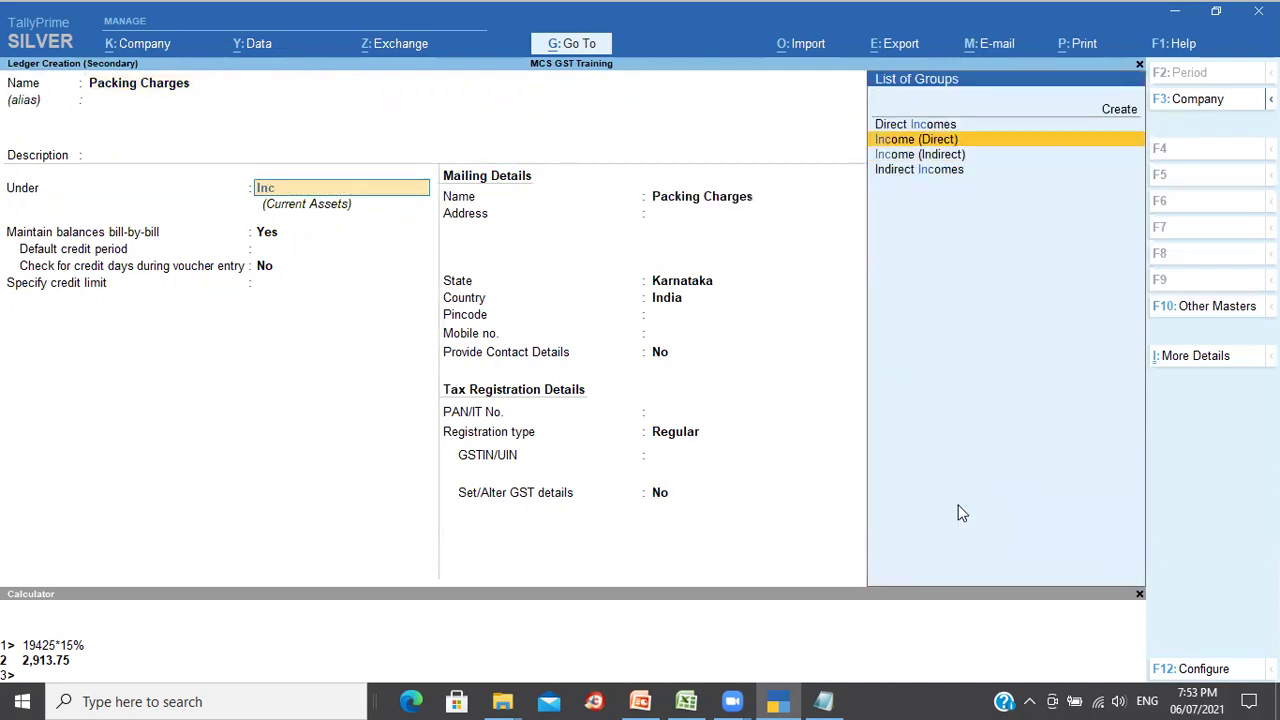
pyautogui.press('Return')
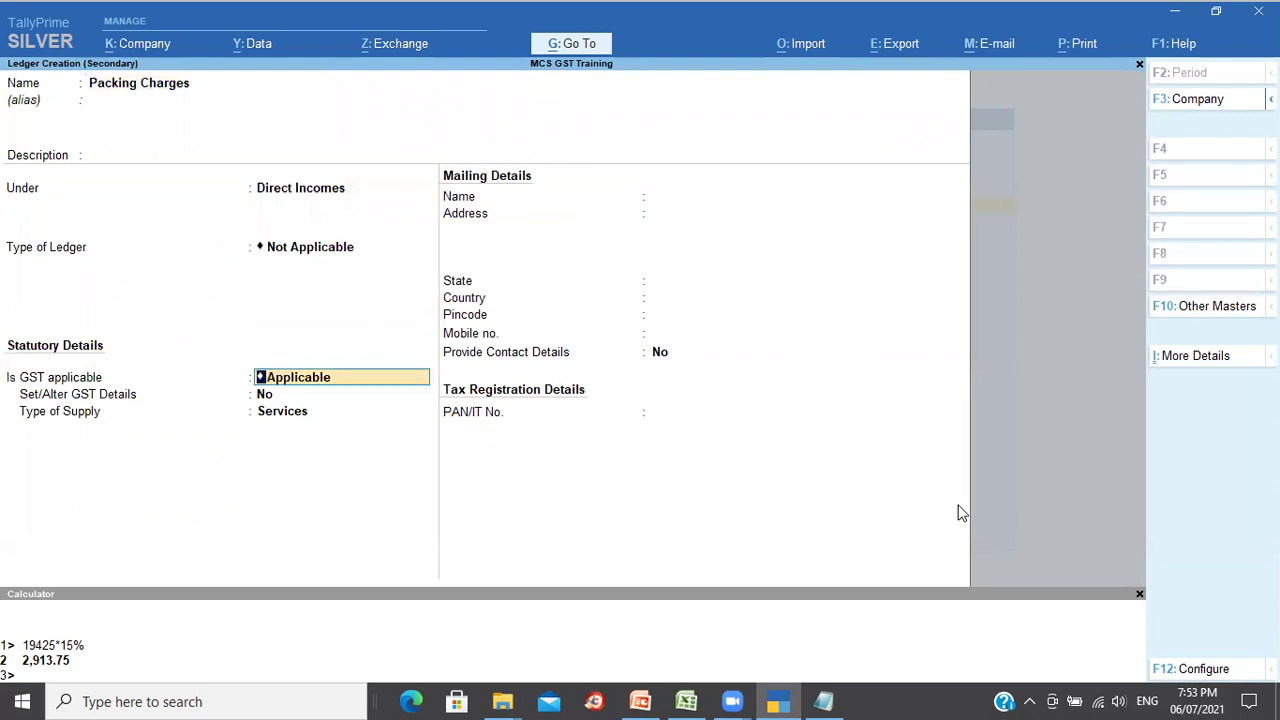
# Step: Keep GST applicable for Packing Charges, enable its GST details and enter HSN/SAC 983432 with nature of transaction Not Applicable
pyautogui.press('Return')
pyautogui.press('y')
pyautogui.press('Return')
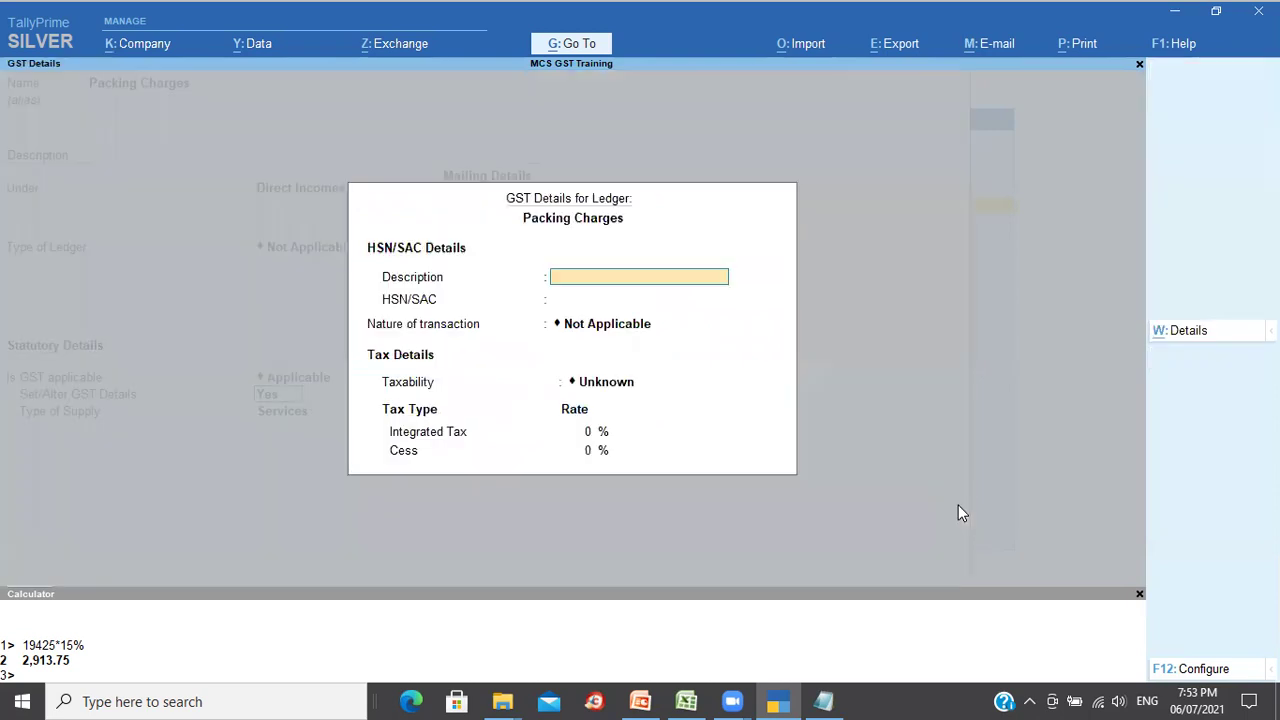
pyautogui.press('Return')
pyautogui.write('983432')
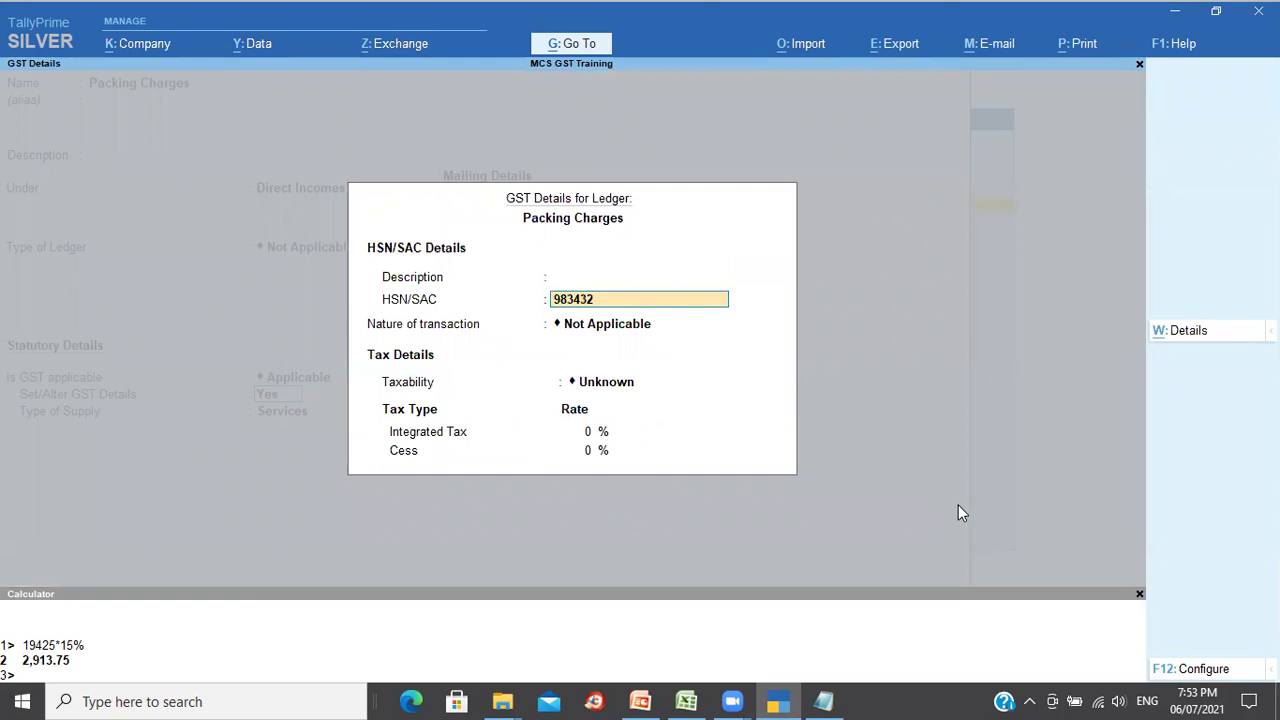
pyautogui.press('Return')
pyautogui.press('Return')
# Step: Set Packing Charges as Taxable at 5 % integrated tax with 0 % cess, and save the ledger
pyautogui.write('T')
pyautogui.press('Return')
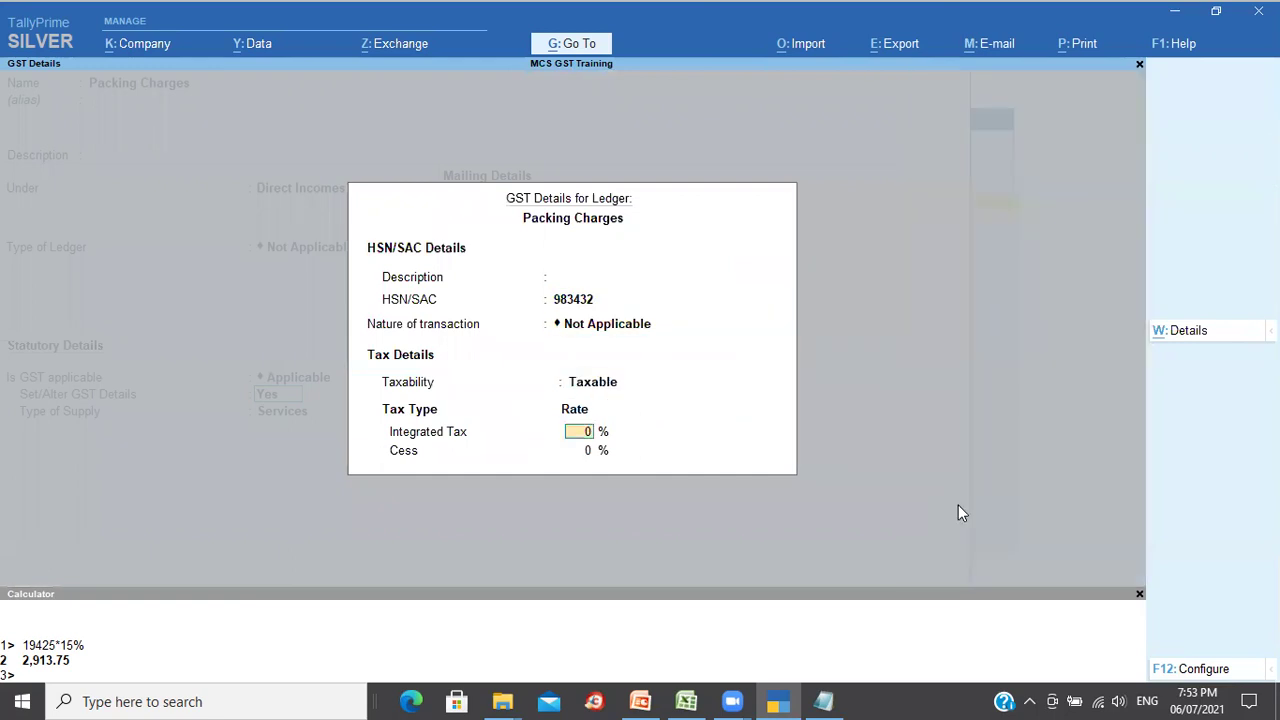
pyautogui.write('5')
pyautogui.press('Return')
pyautogui.press('Return')
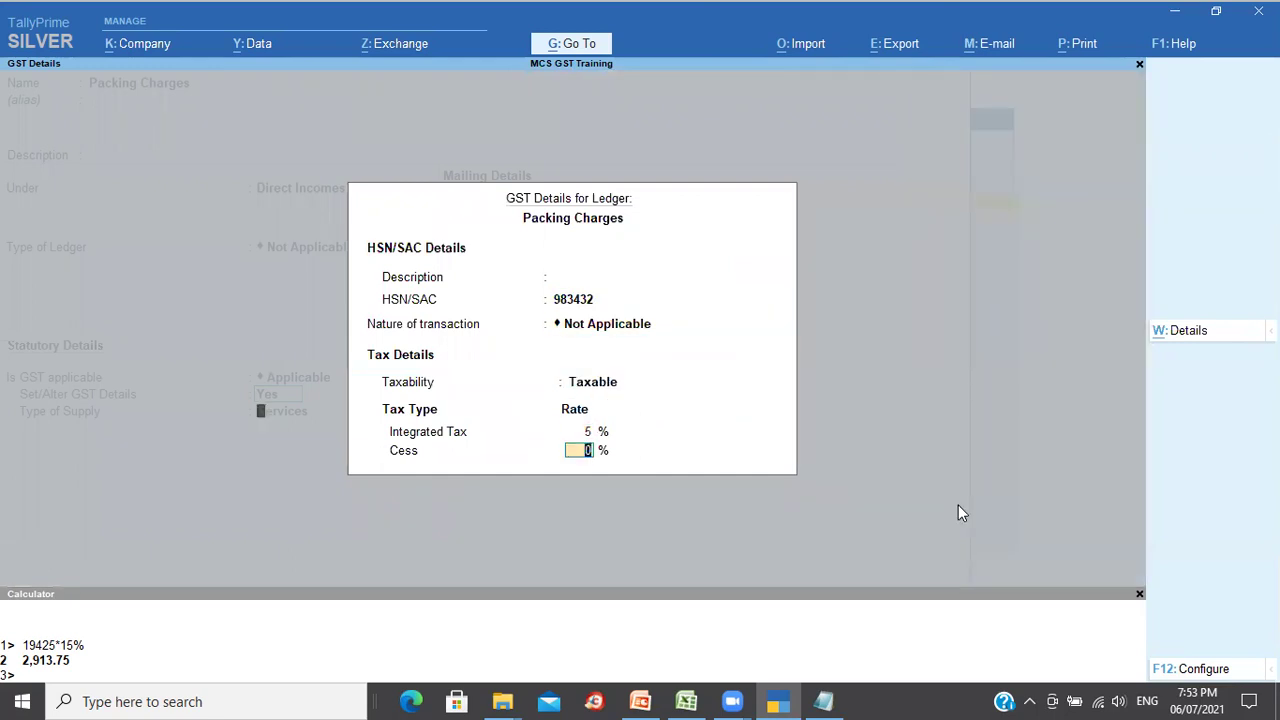
pyautogui.press('Return')
pyautogui.press('Return')
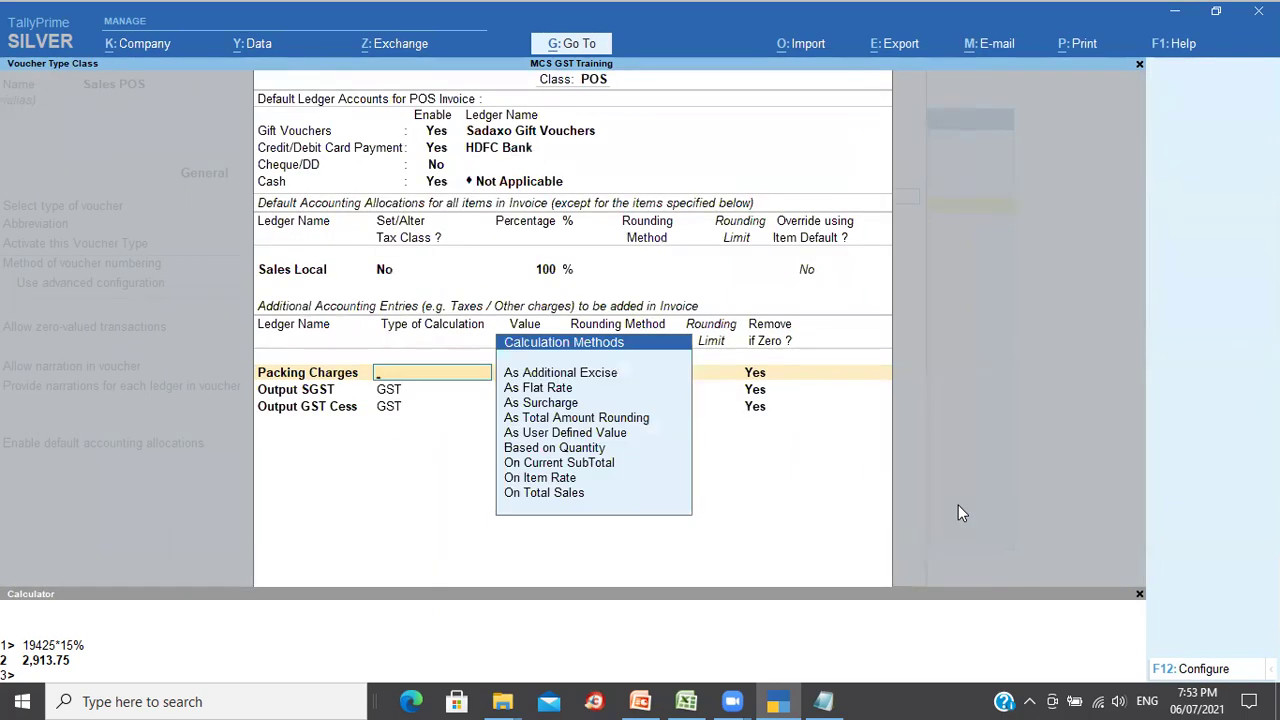
# Step: Calculate Packing Charges As Flat Rate with a value basis of 10, rounding Not Applicable, and removal if zero
pyautogui.press('Down')
pyautogui.press('Down')
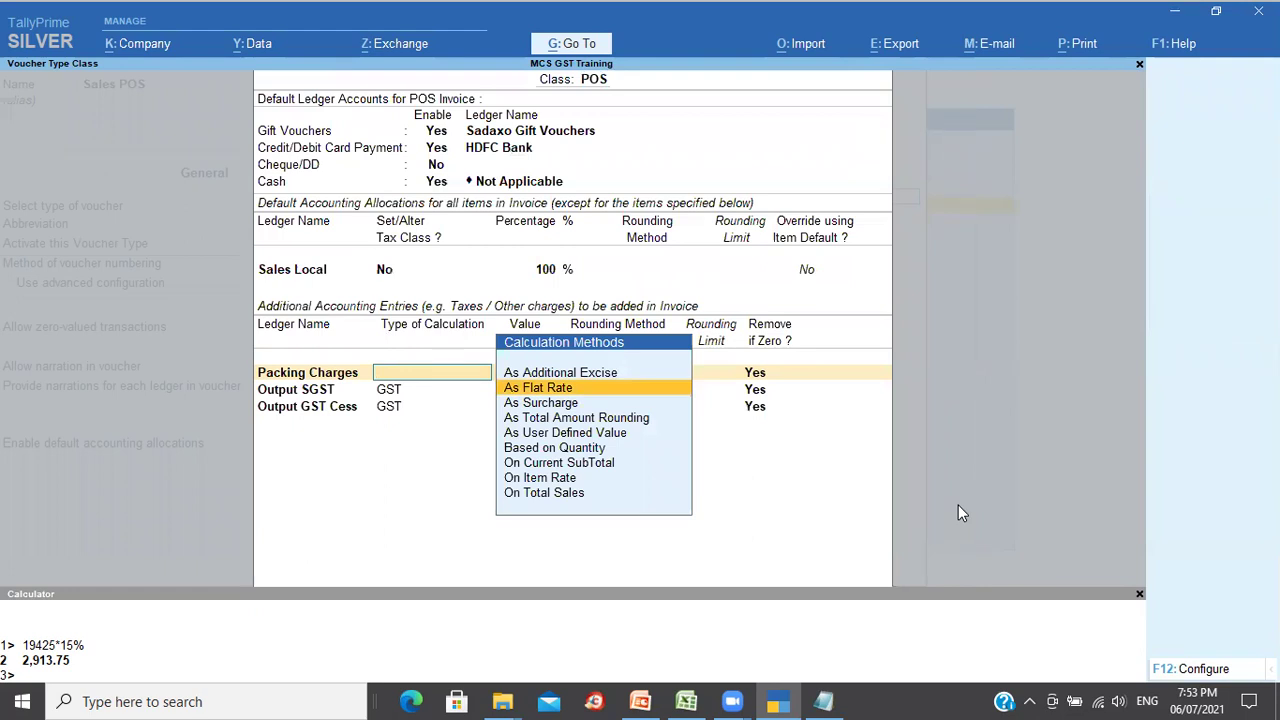
pyautogui.press('Down')
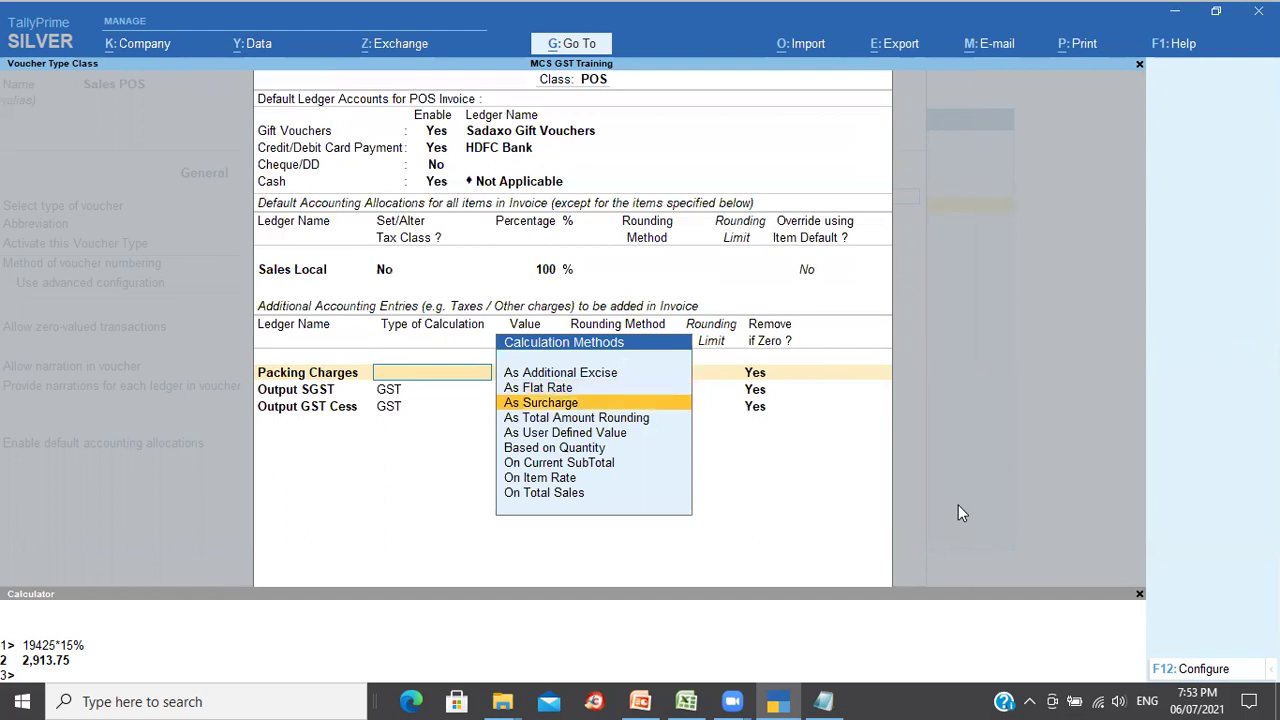
pyautogui.press('Down')
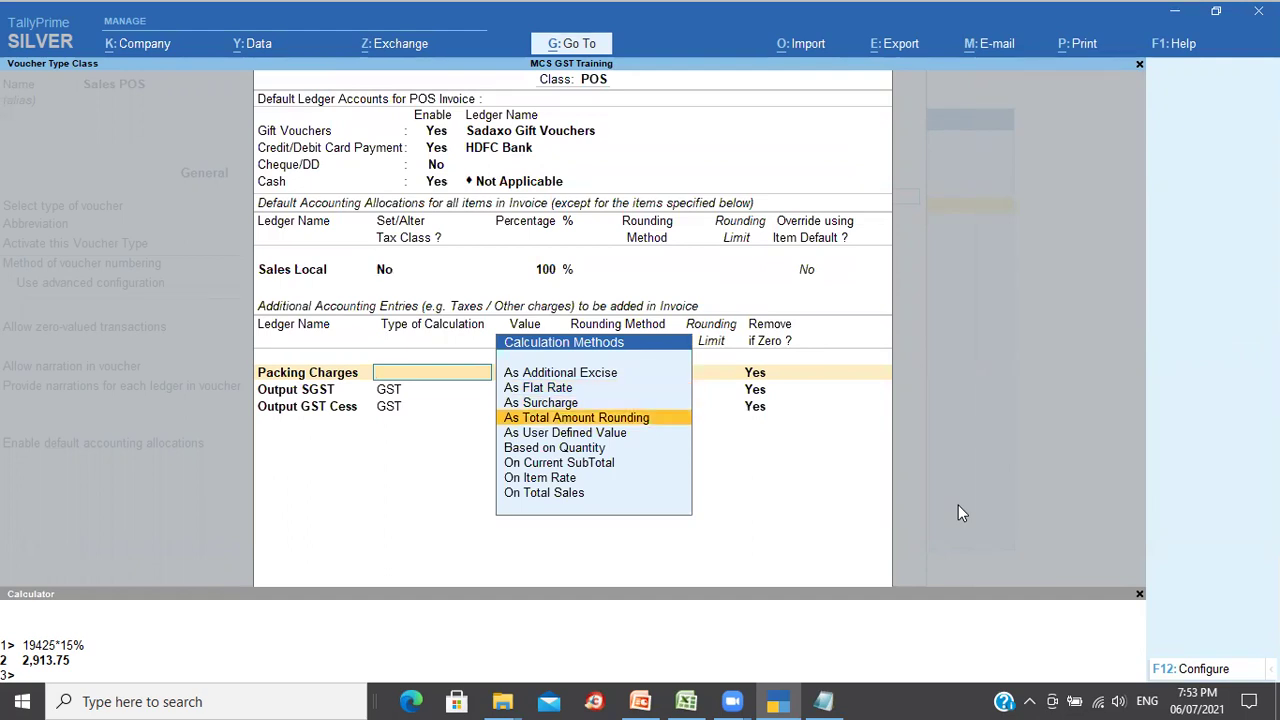
pyautogui.press('Up')
pyautogui.press('Up')
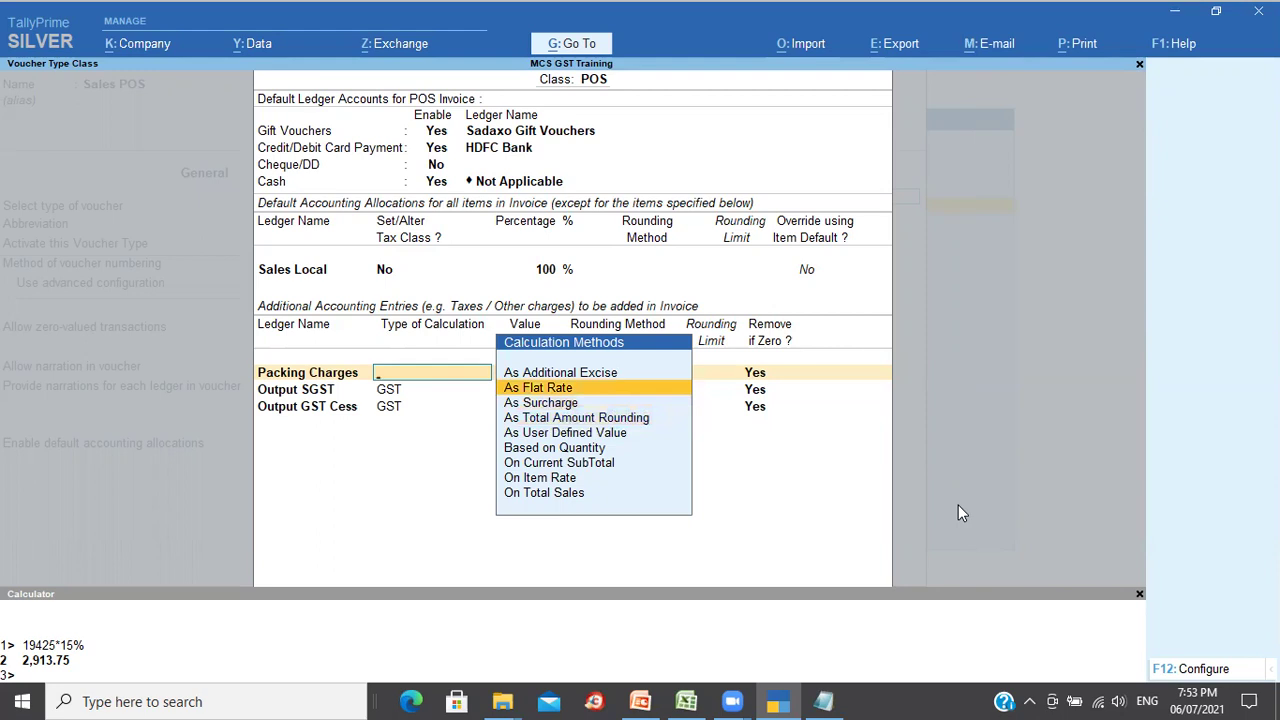
pyautogui.press('Return')
pyautogui.write('10')
pyautogui.press('Return')
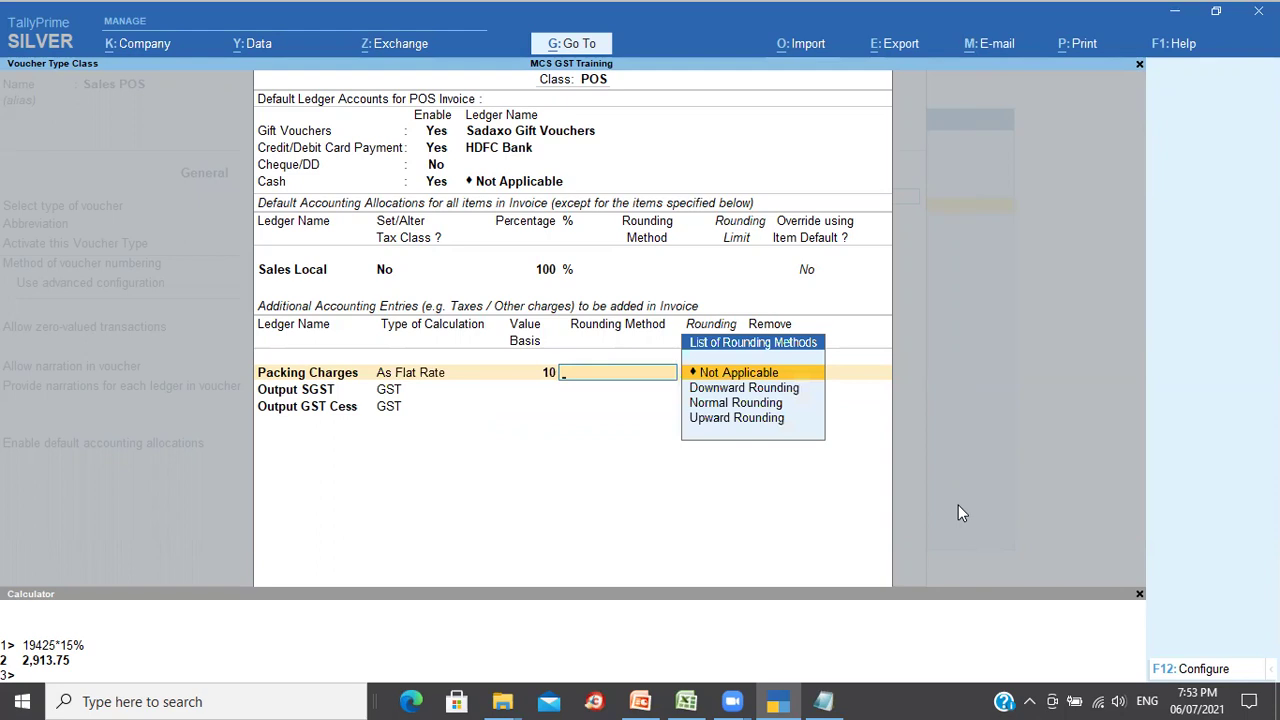
pyautogui.press('Return')
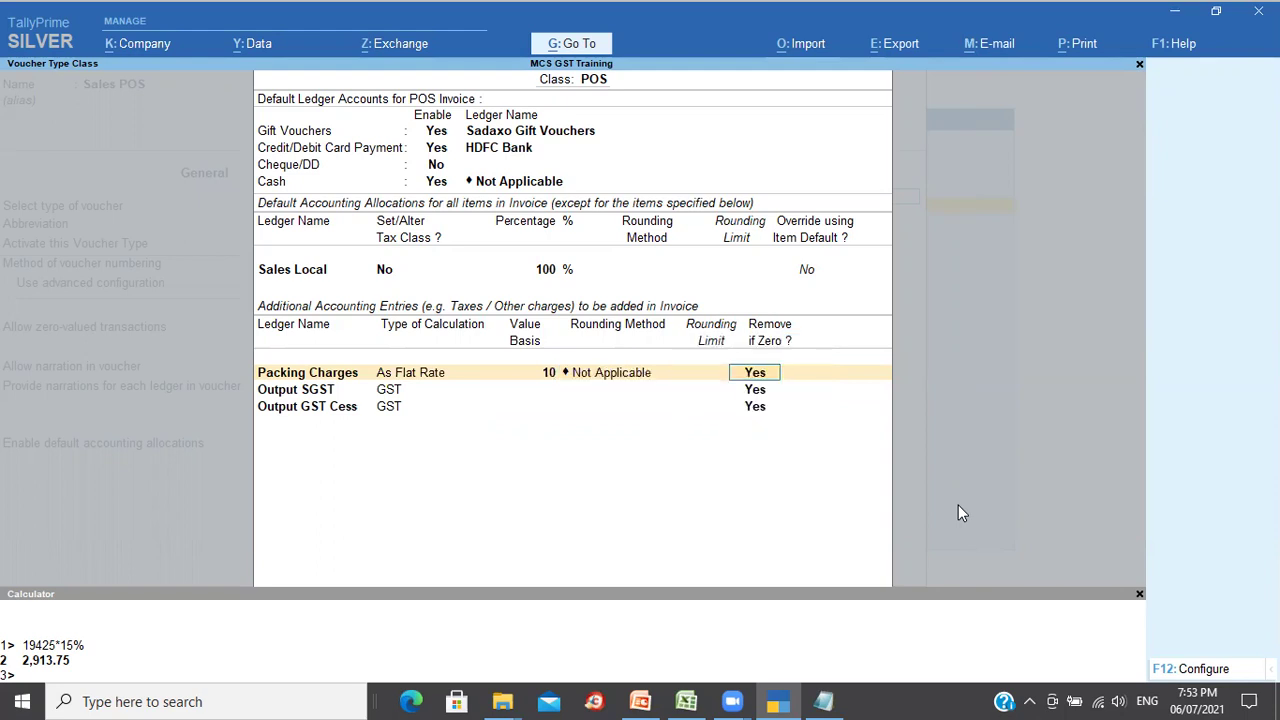
pyautogui.press('Return')
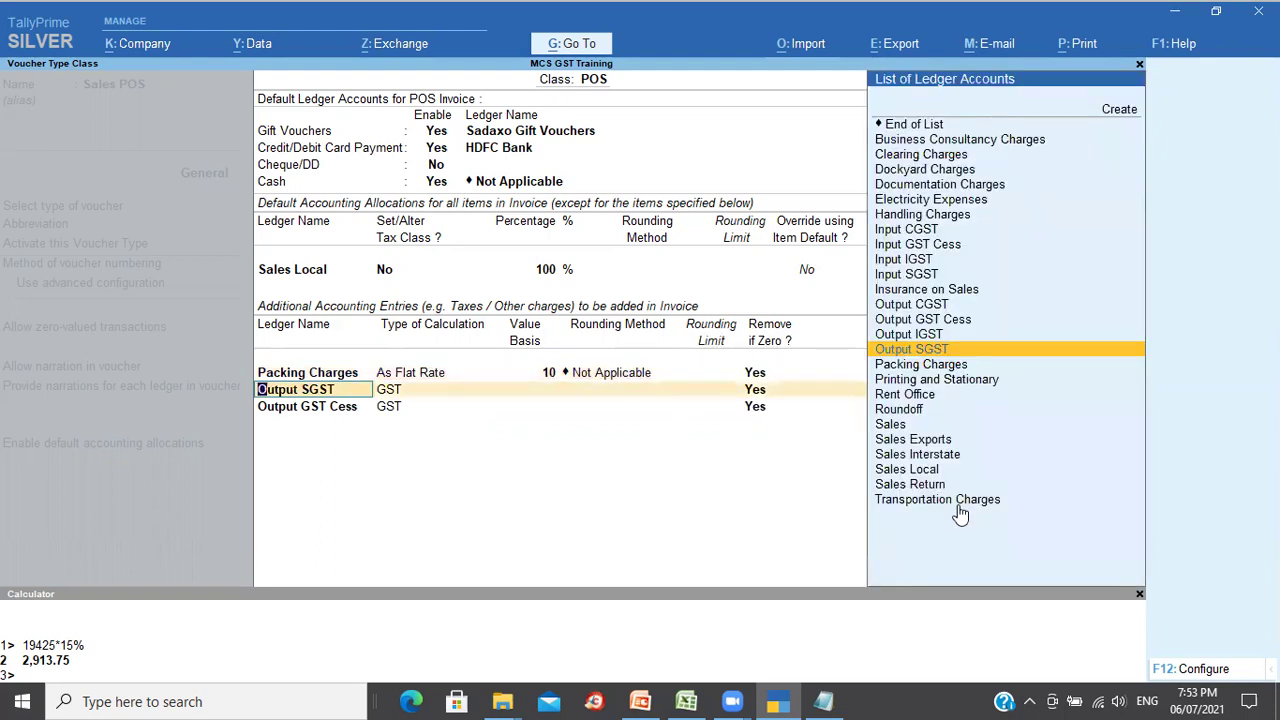
# Step: Replace Output SGST with Output CGST in the second additional accounting entry
pyautogui.press('Up')
pyautogui.press('Up')
pyautogui.press('Up')
pyautogui.press('Return')
pyautogui.press('Return')
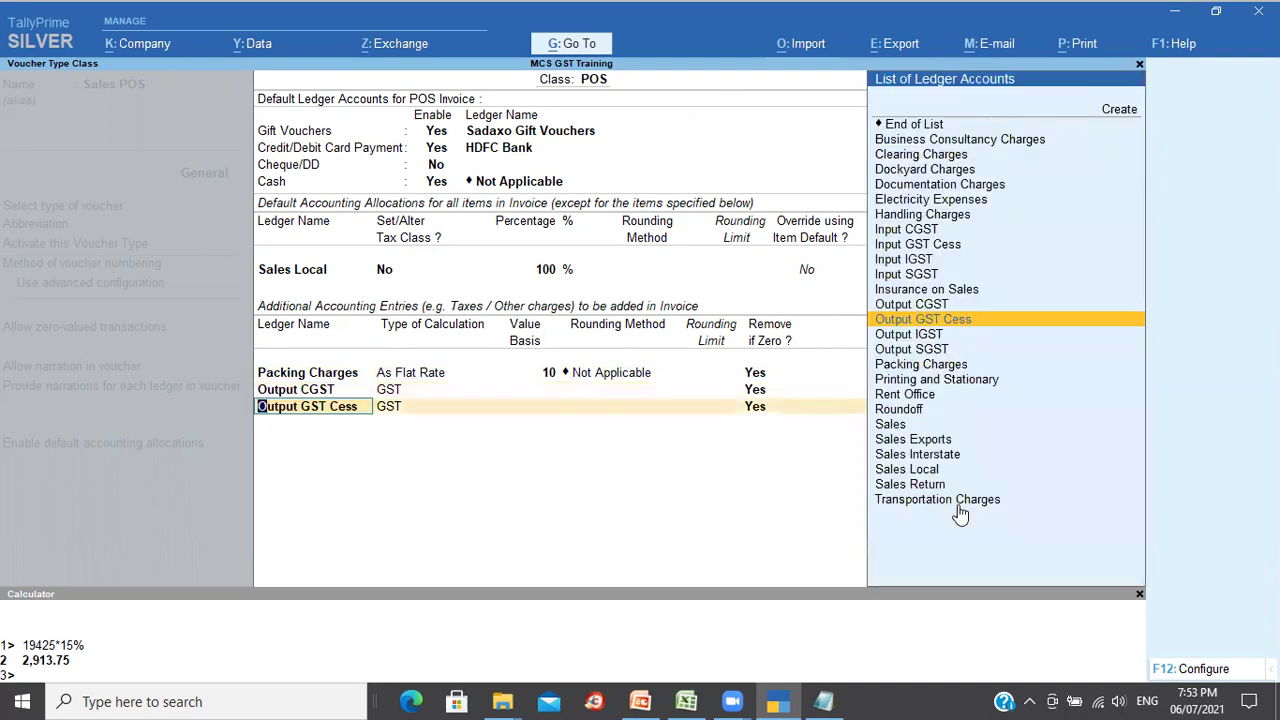
# Step: Replace Output GST Cess with Output SGST in the third additional accounting entry, keeping removal if zero
pyautogui.write('Out')
pyautogui.press('Down')
pyautogui.press('Down')
pyautogui.press('Down')
pyautogui.press('Down')
pyautogui.press('Return')
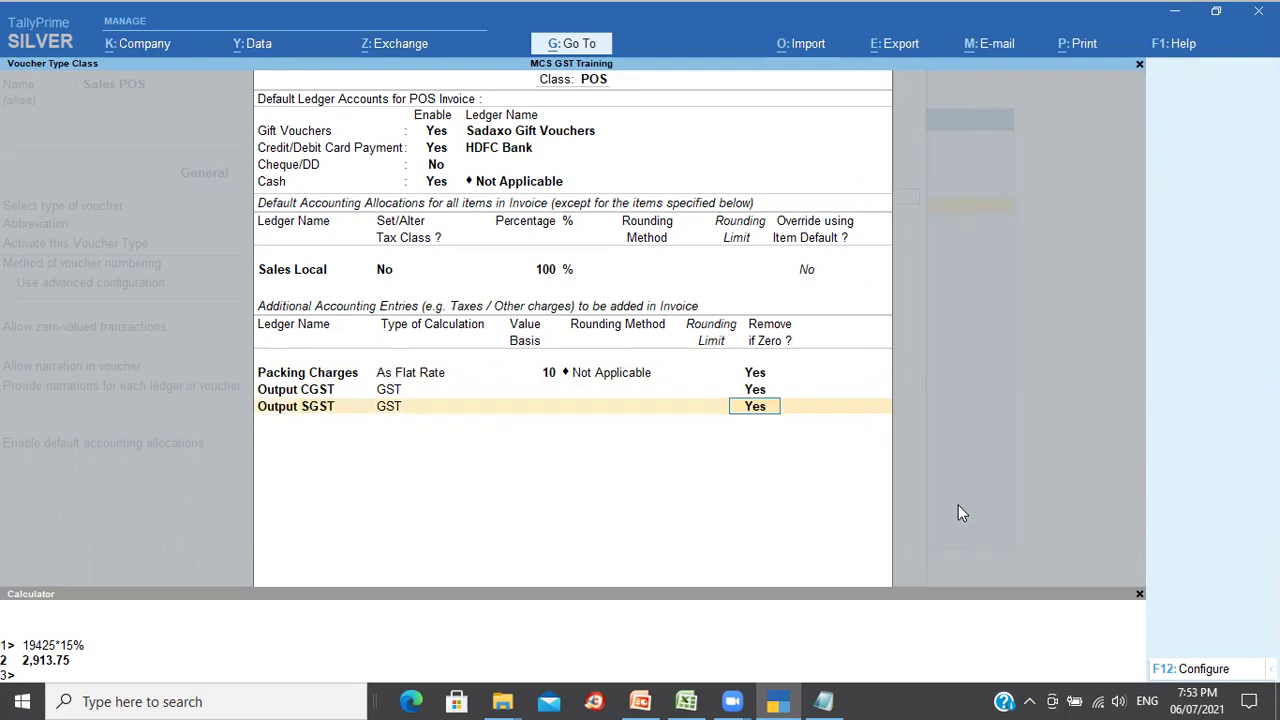
pyautogui.press('Return')
# Step: Add Output GST Cess as the fourth additional accounting entry of the POS class, keeping removal if zero
pyautogui.write('Out')
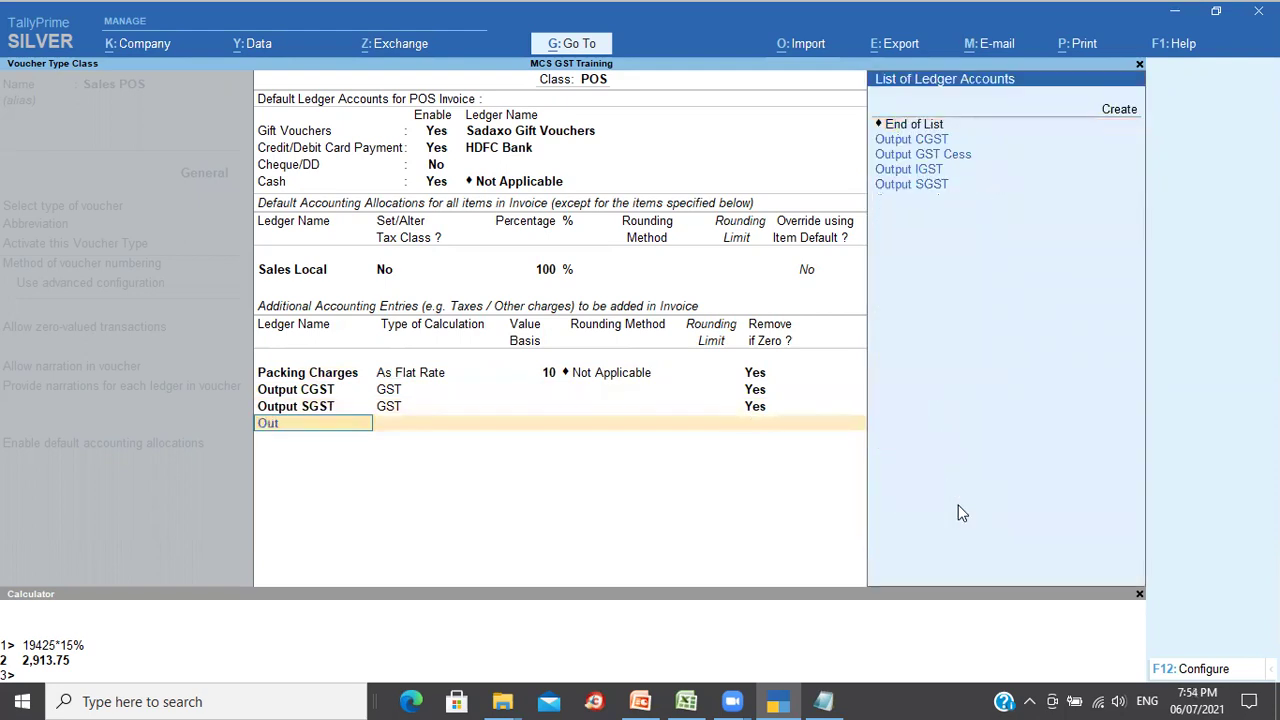
pyautogui.press('Down')
pyautogui.press('Down')
pyautogui.press('Return')
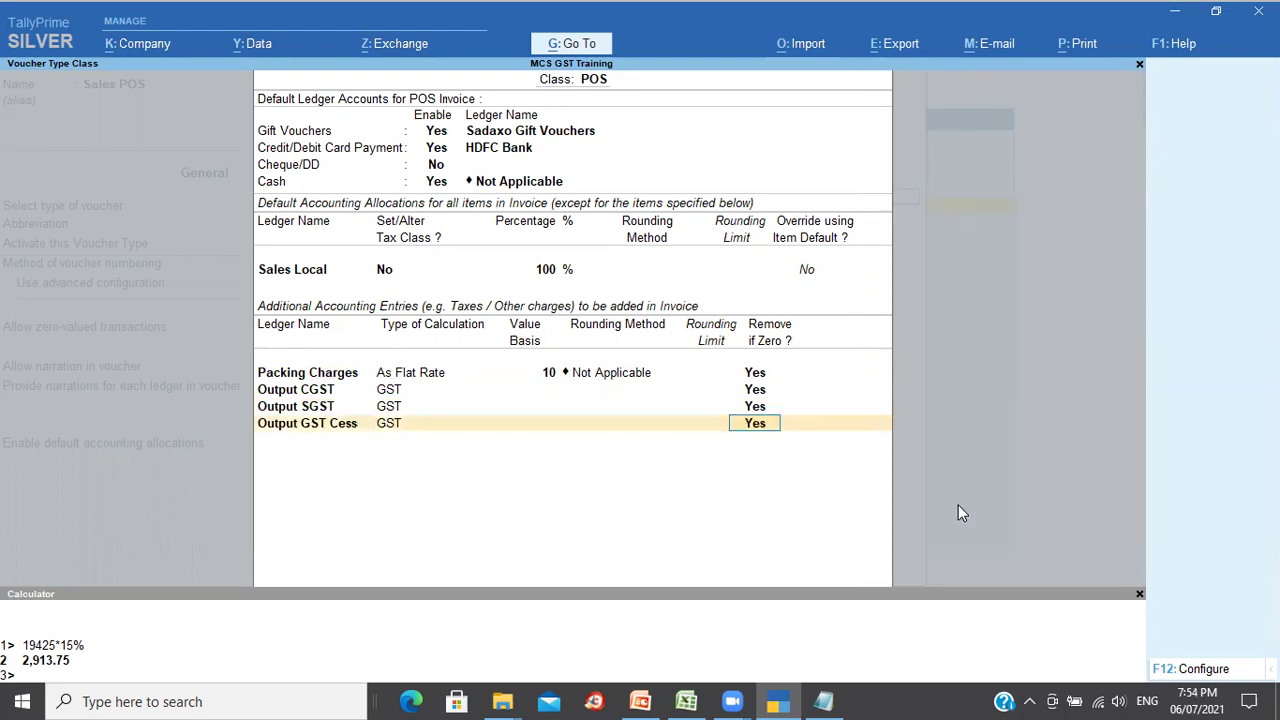
pyautogui.press('Return')
# Step: Add Roundoff as an additional entry calculated As Total Amount Rounding, with Normal Rounding, a limit of 1 and removal if zero
pyautogui.write('Rou')
pyautogui.press('Return')
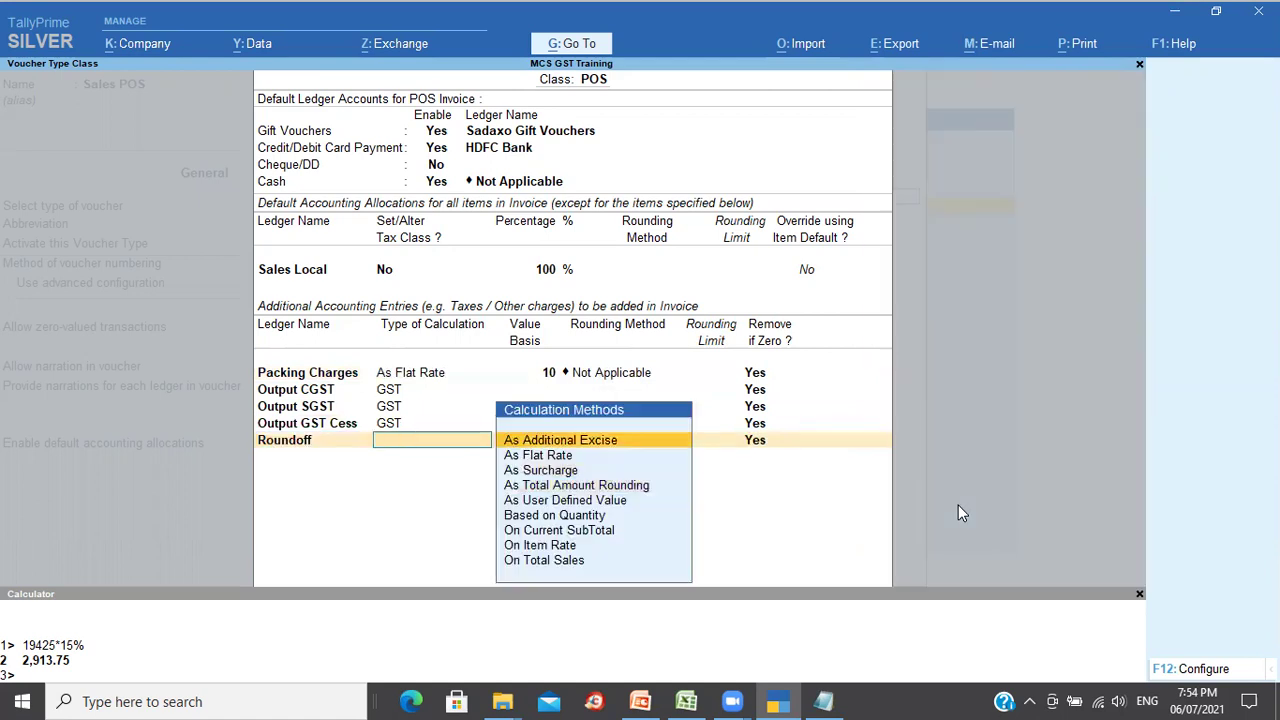
pyautogui.press('Down')
pyautogui.press('Down')
pyautogui.press('Down')
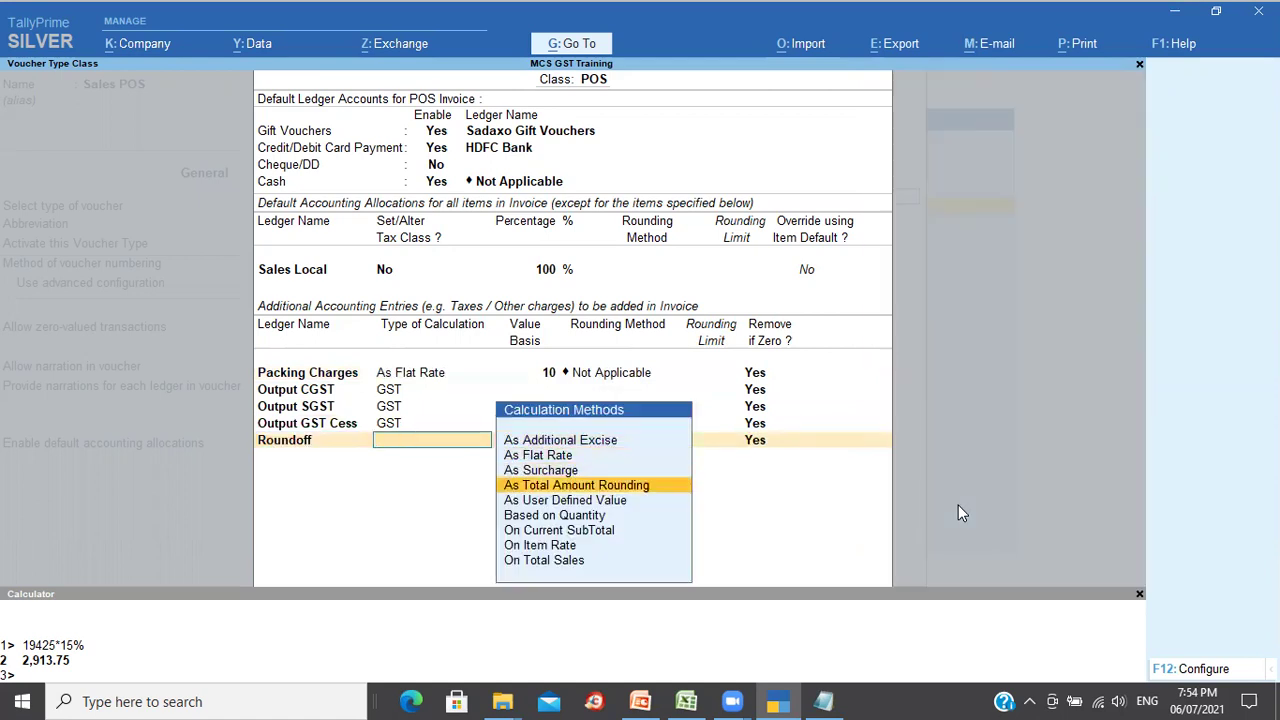
pyautogui.press('Return')
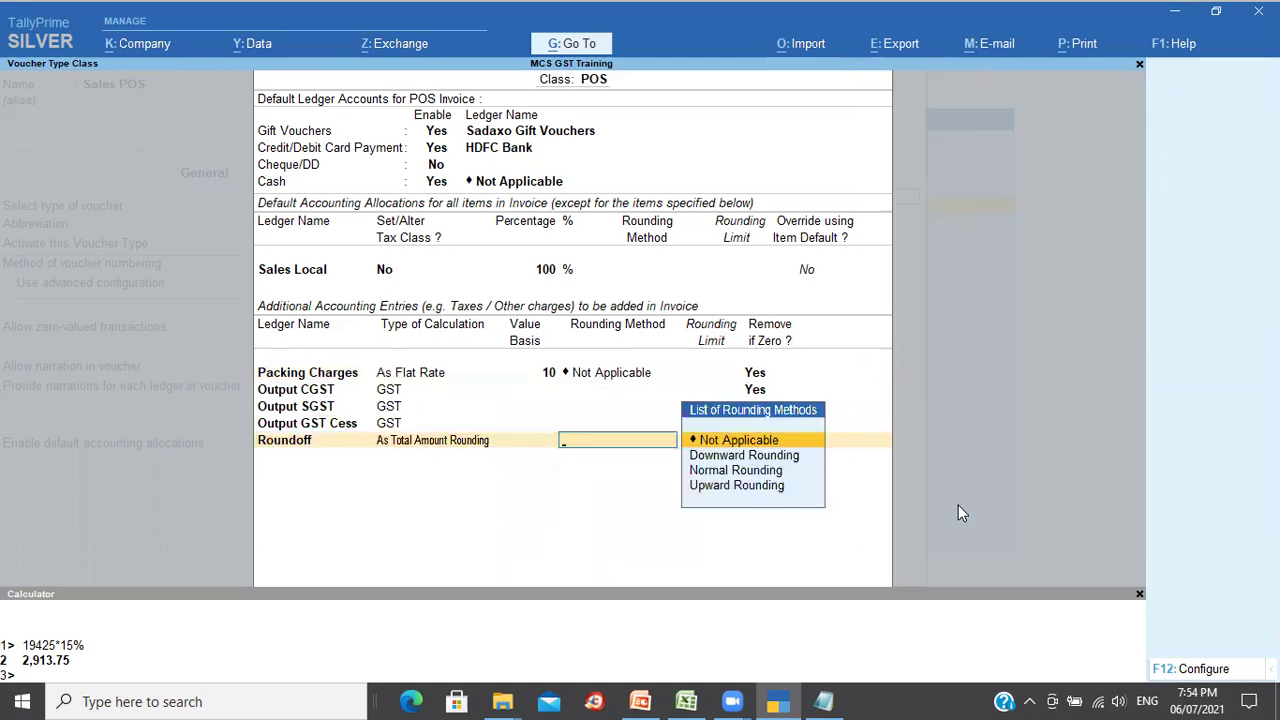
pyautogui.press('Down')
pyautogui.press('Down')
pyautogui.press('Return')
pyautogui.write('1')
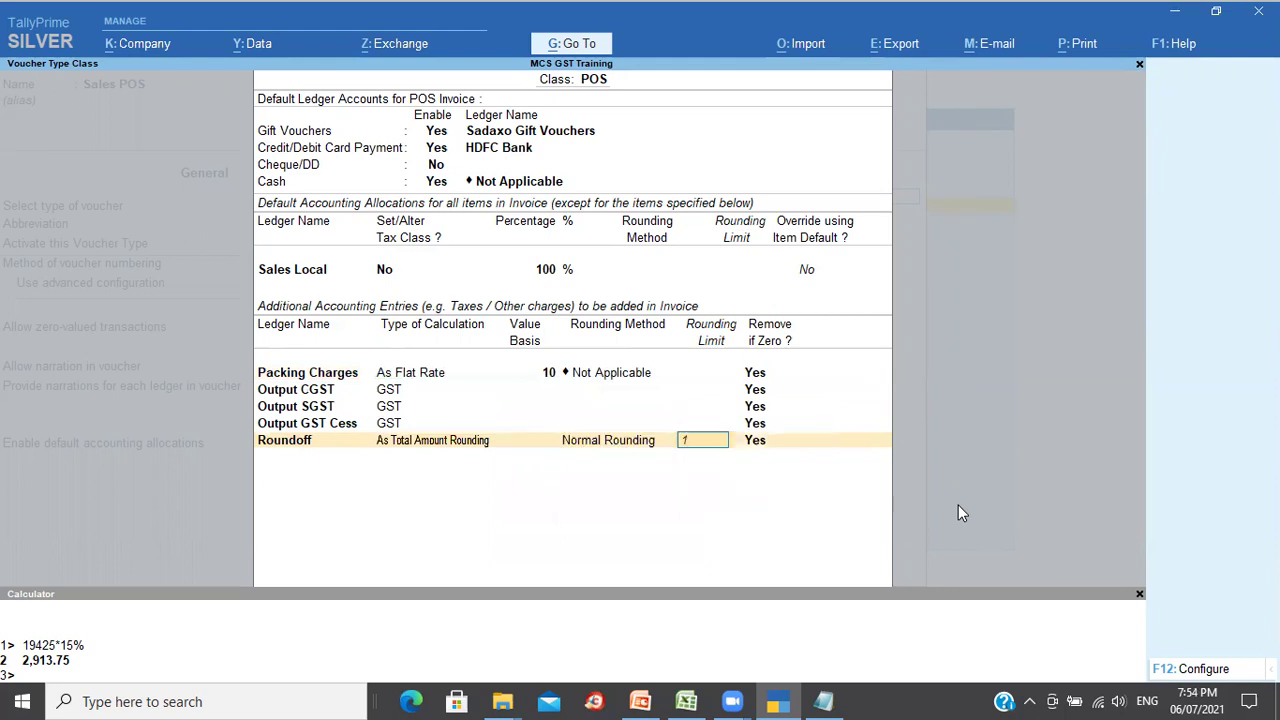
pyautogui.press('Return')
pyautogui.press('Return')
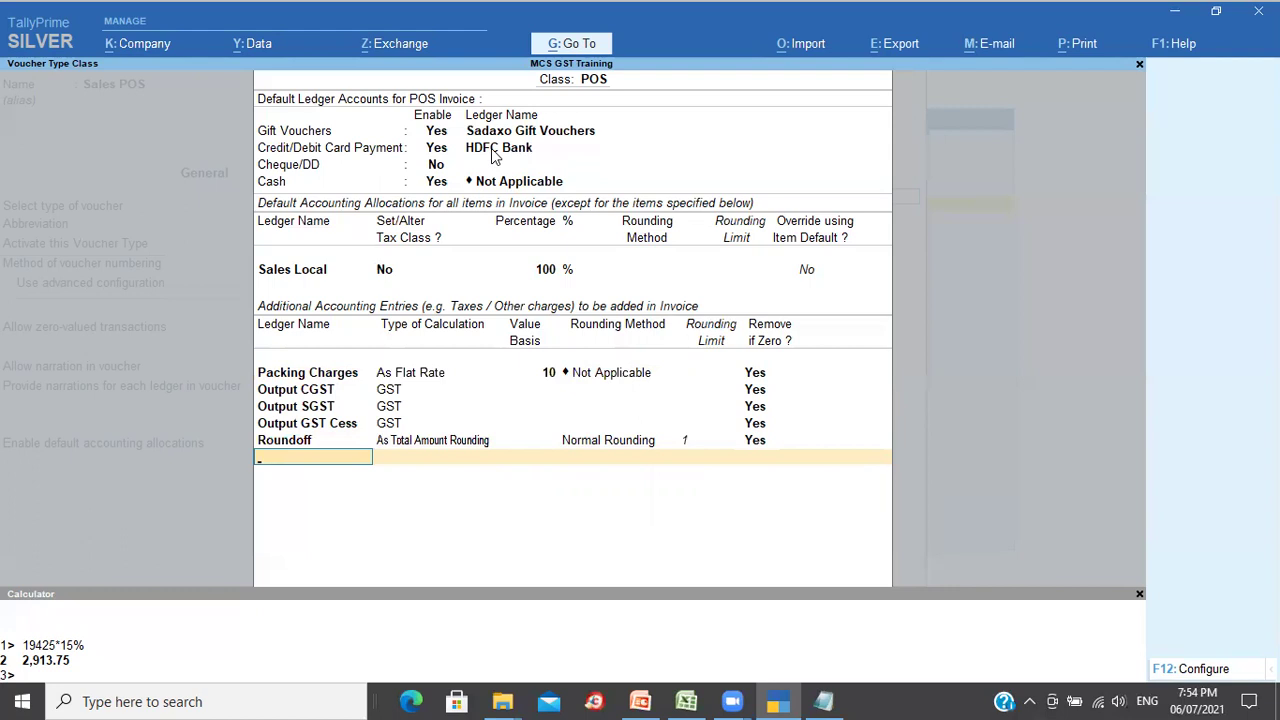
# Step: Set the default ledger for cash payments in the POS class to Cash
pyautogui.click(436, 185)
pyautogui.press('c')
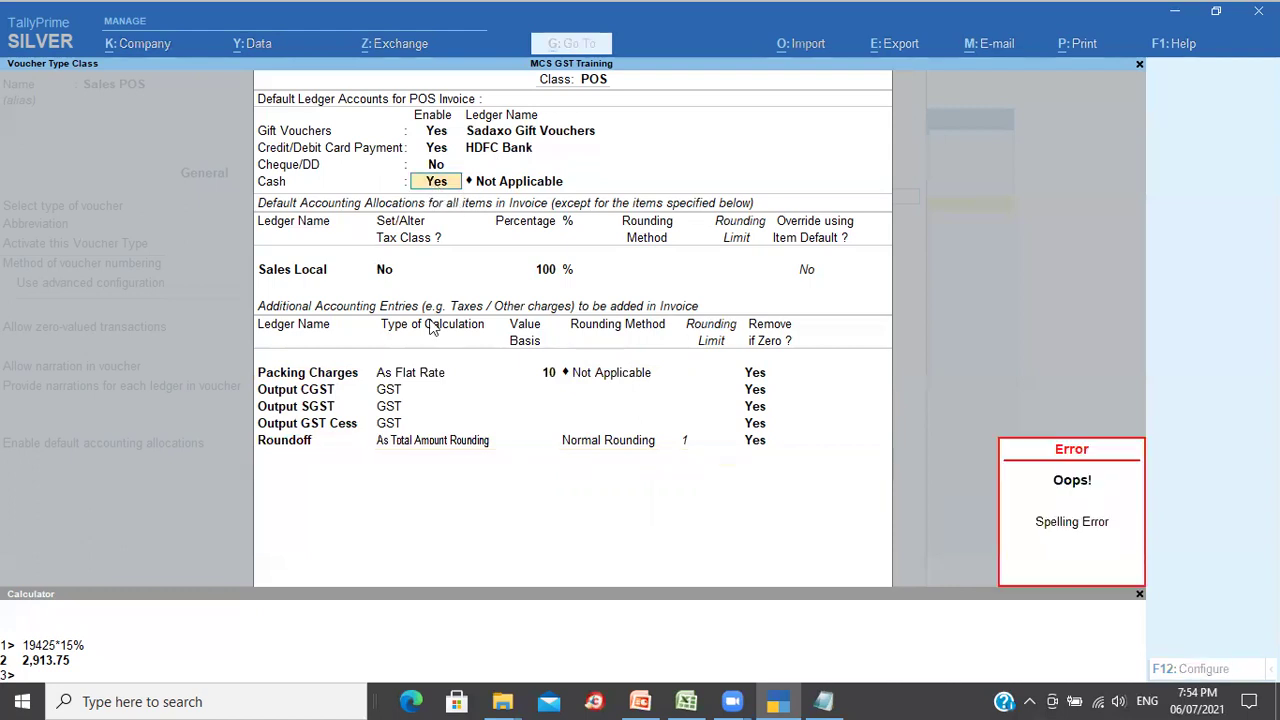
pyautogui.press('Return')
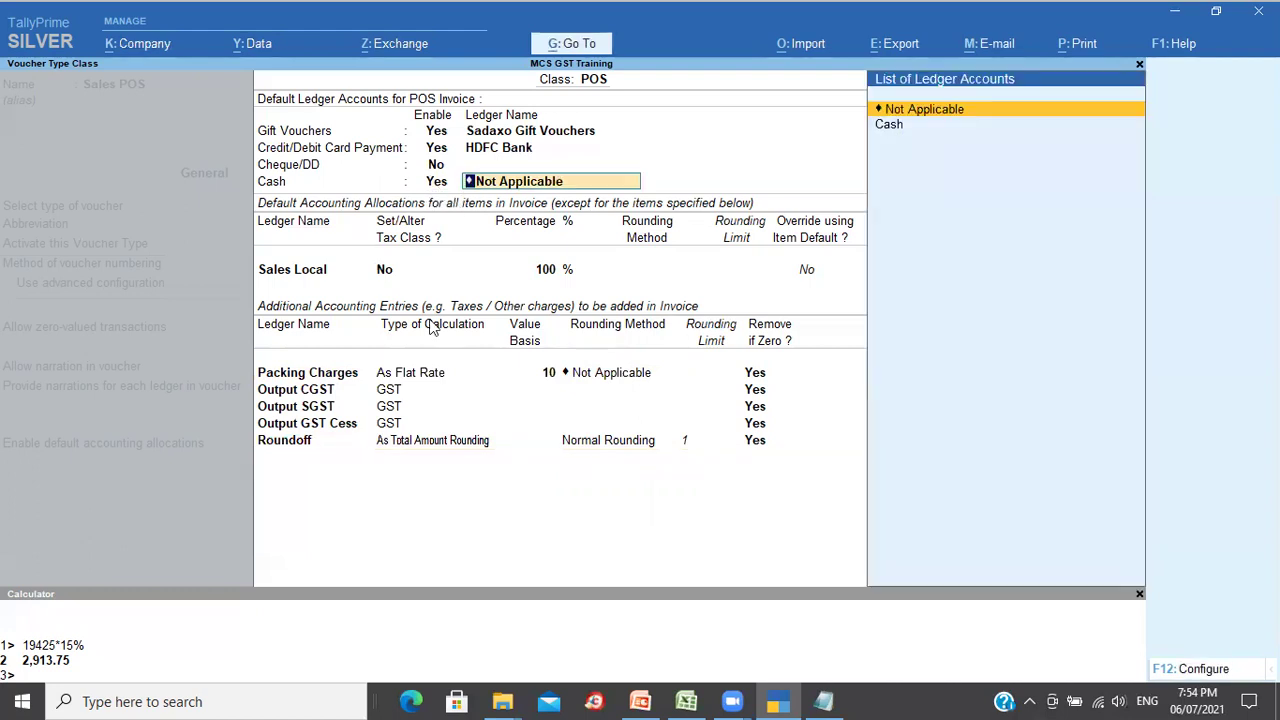
pyautogui.press('Down')
pyautogui.press('Return')
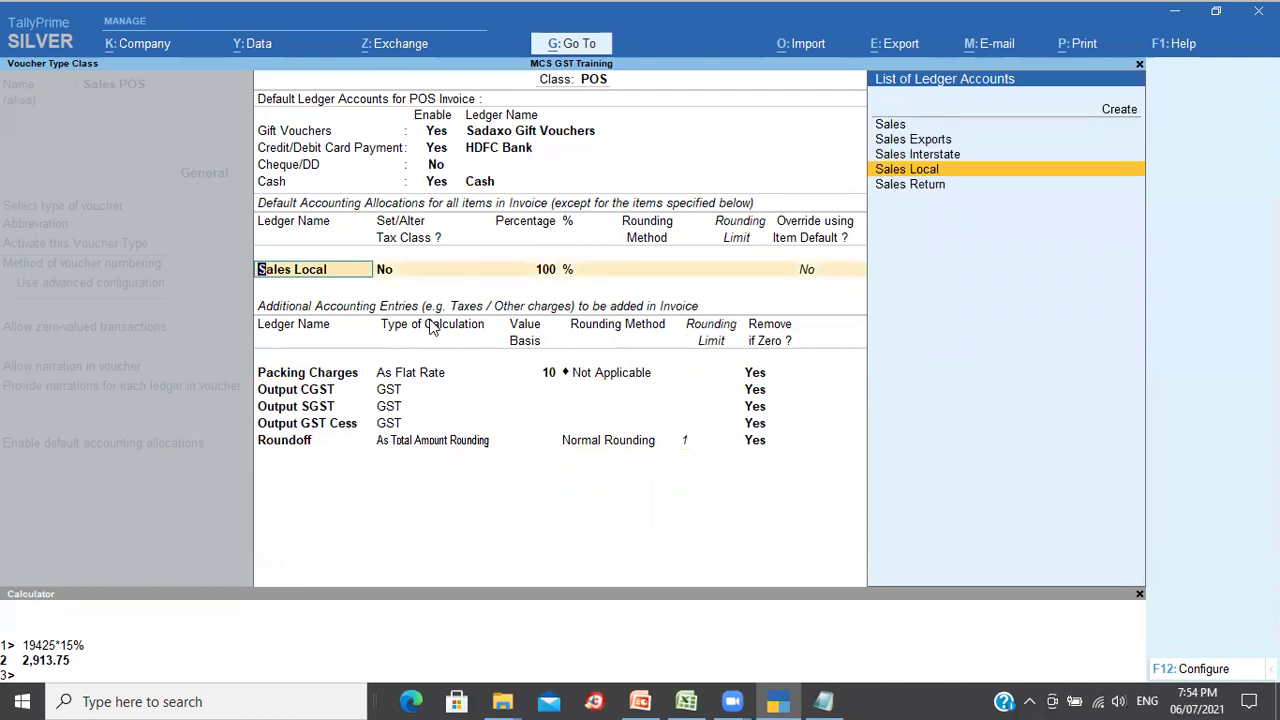
# Step: Accept the remaining POS class entries, save the Sales POS voucher type and return to the Gateway of Tally
pyautogui.press('Return')
pyautogui.press('Return')
pyautogui.press('Return')
pyautogui.press('Return')
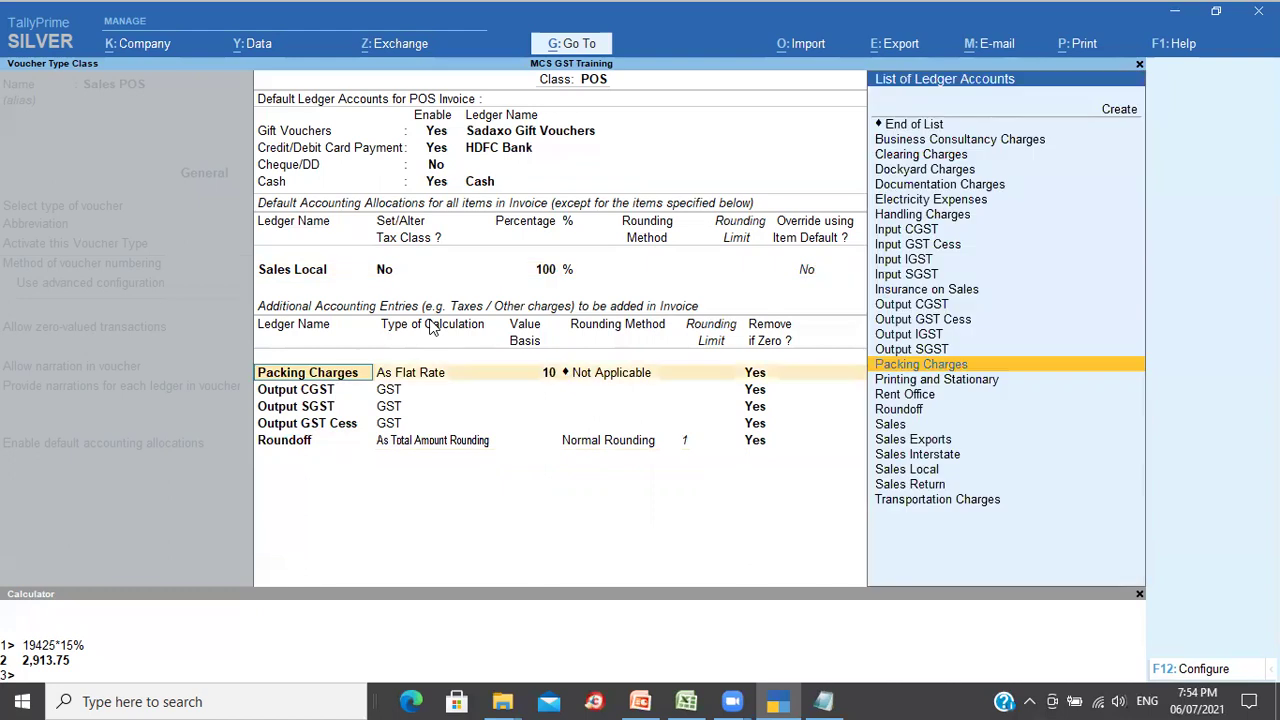
pyautogui.press('Return')
pyautogui.press('Return')
pyautogui.press('Return')
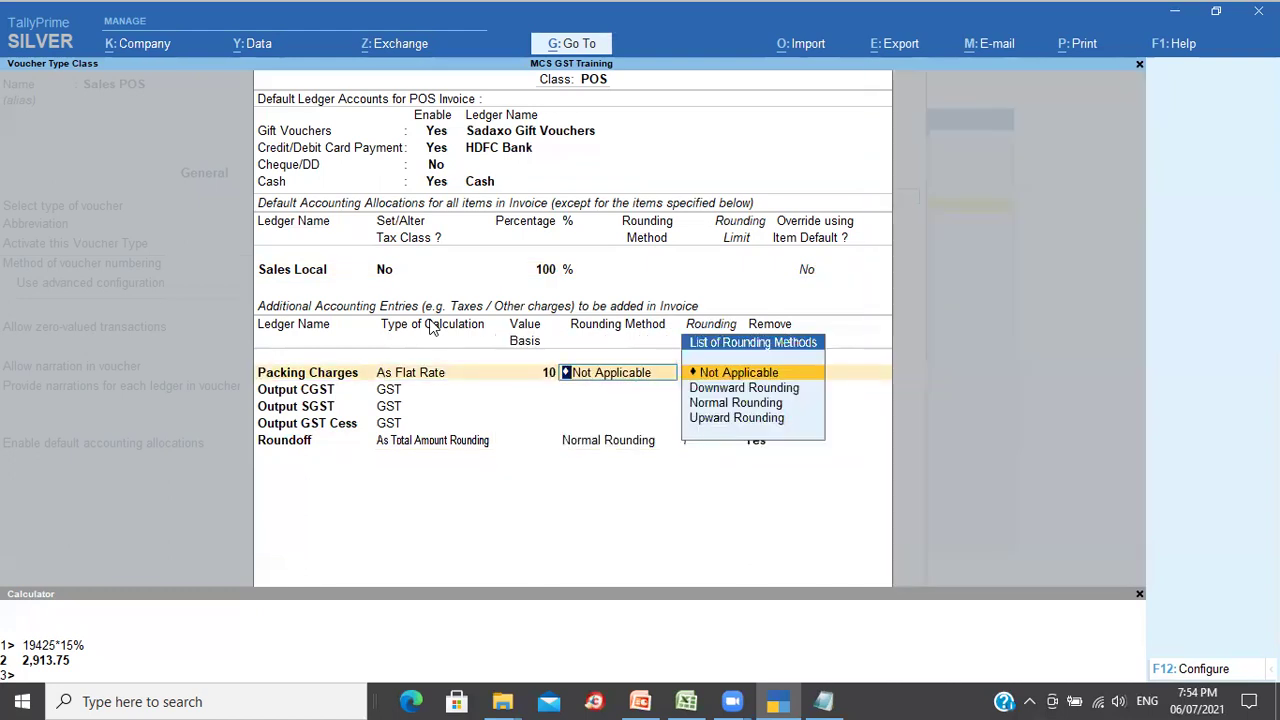
pyautogui.press('Return')
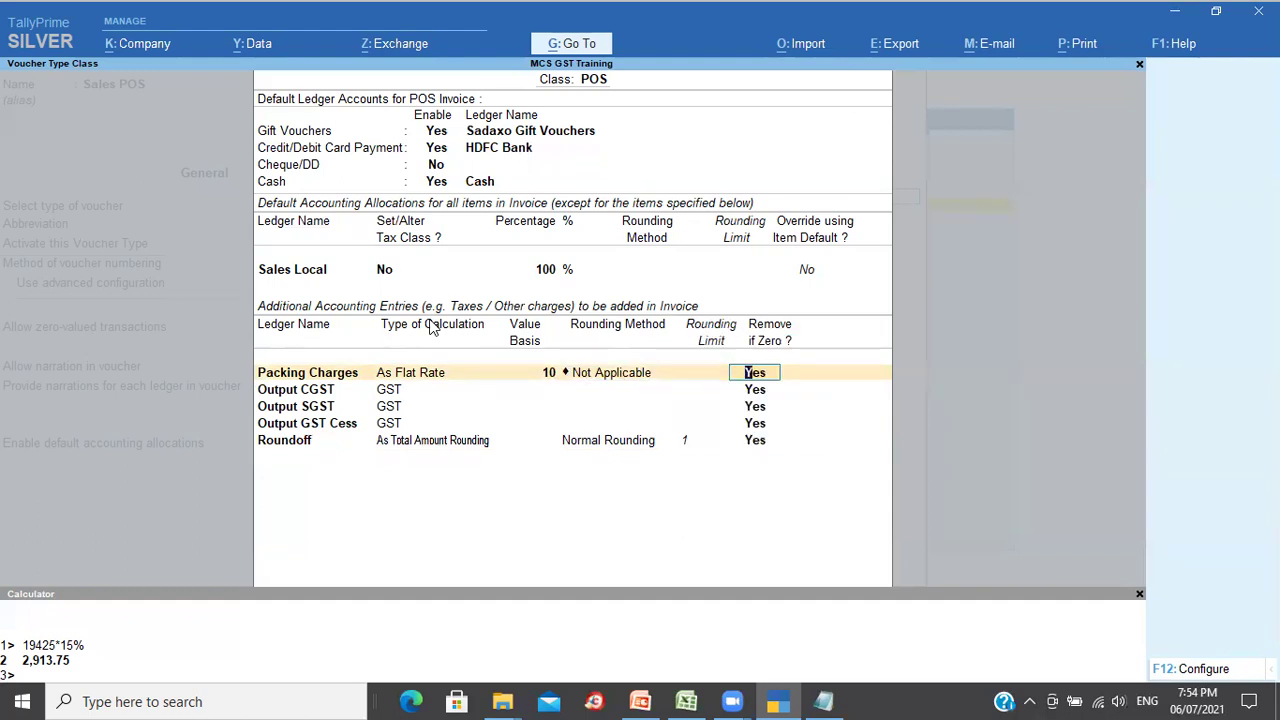
pyautogui.hotkey('ctrl', 'a')
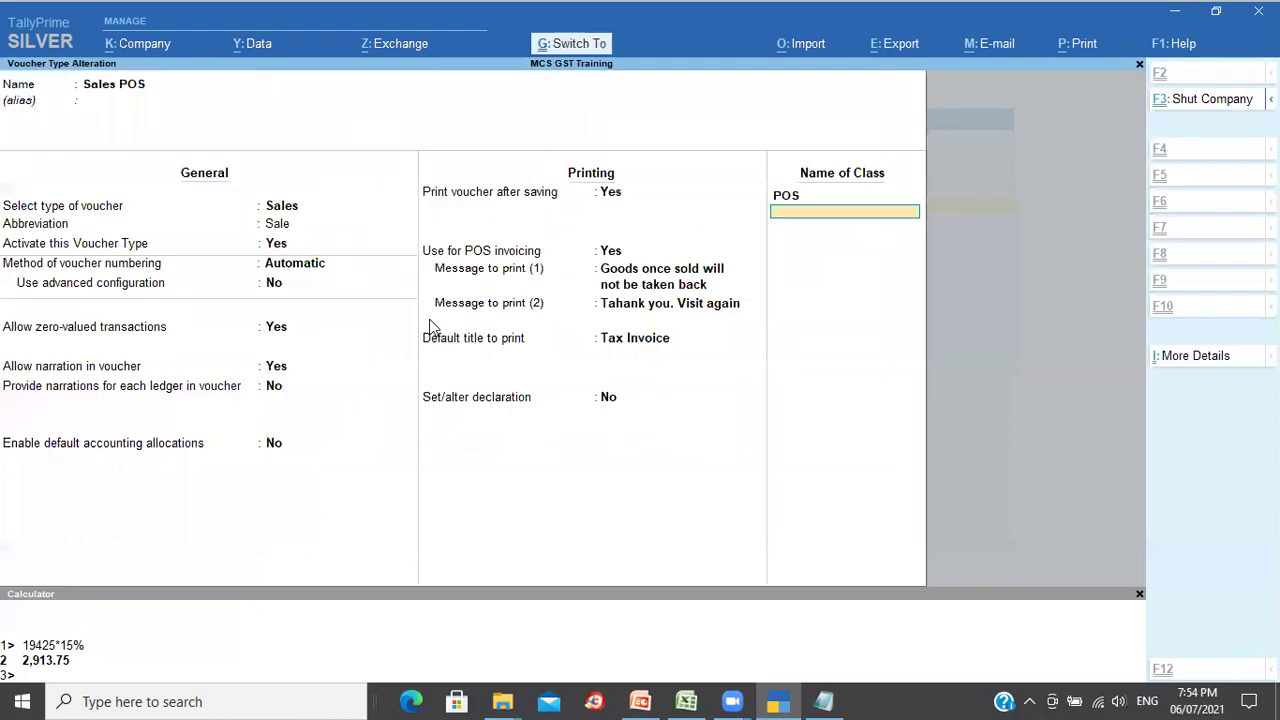
pyautogui.hotkey('ctrl', 'a')
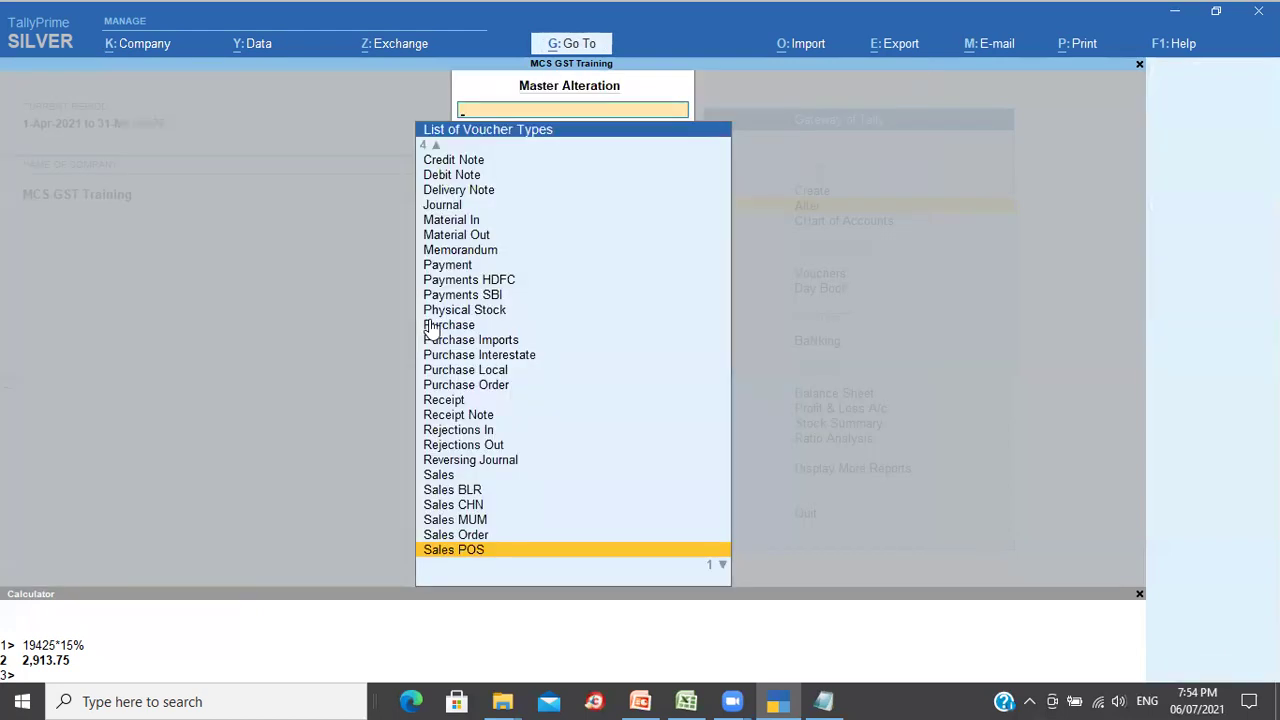
pyautogui.press('Escape')
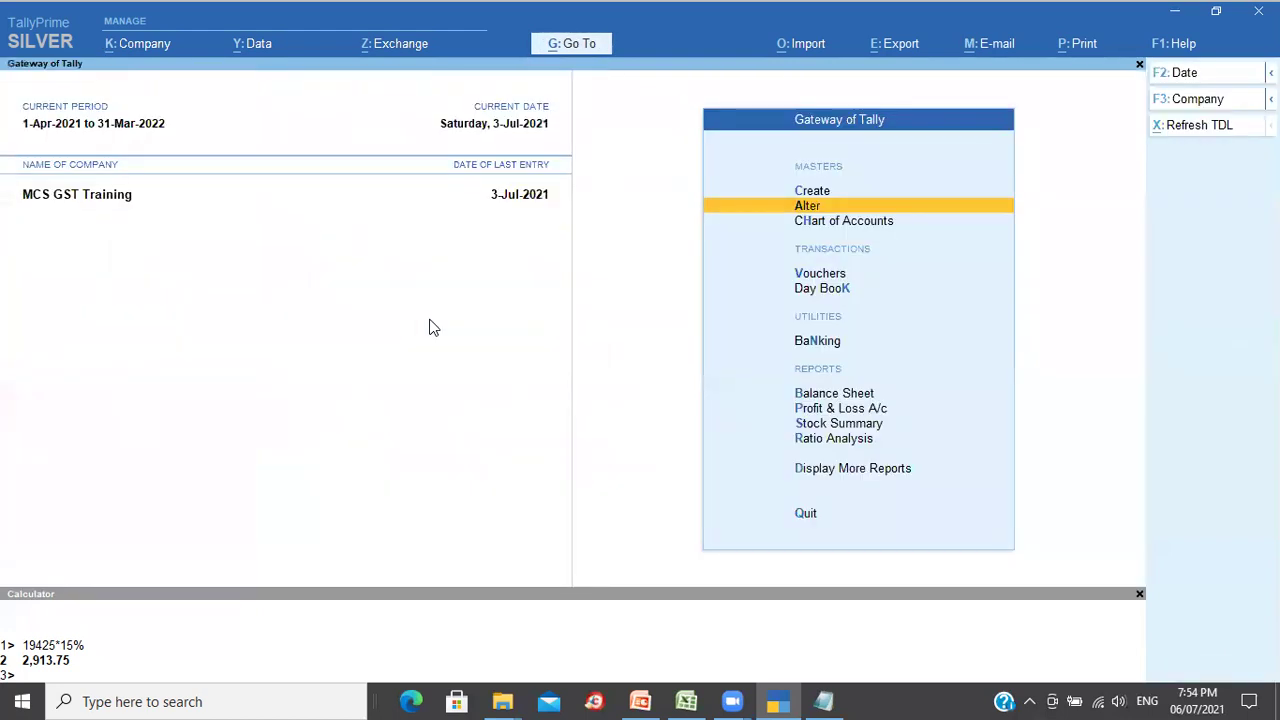
# Step: Open voucher entry and choose Jayanagar as the godown for the Sales POS voucher
pyautogui.press('Down')
pyautogui.press('Down')
pyautogui.press('Down')
pyautogui.press('Up')
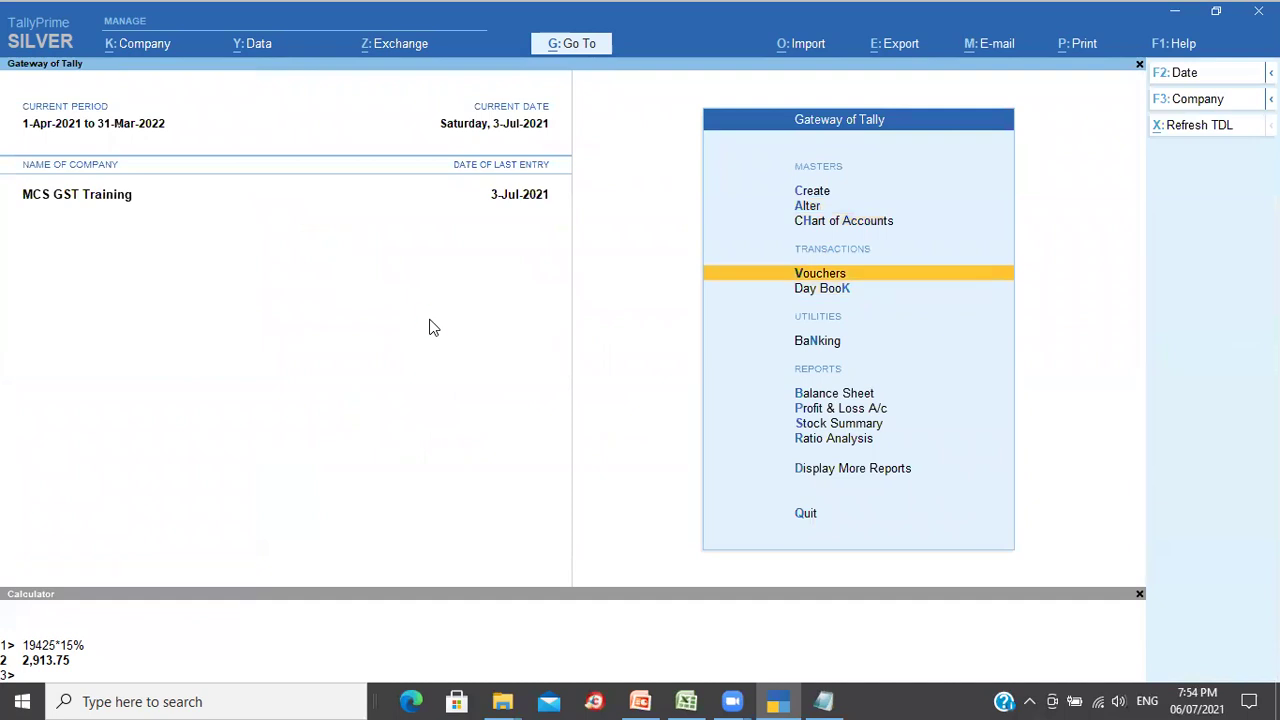
pyautogui.press('Return')
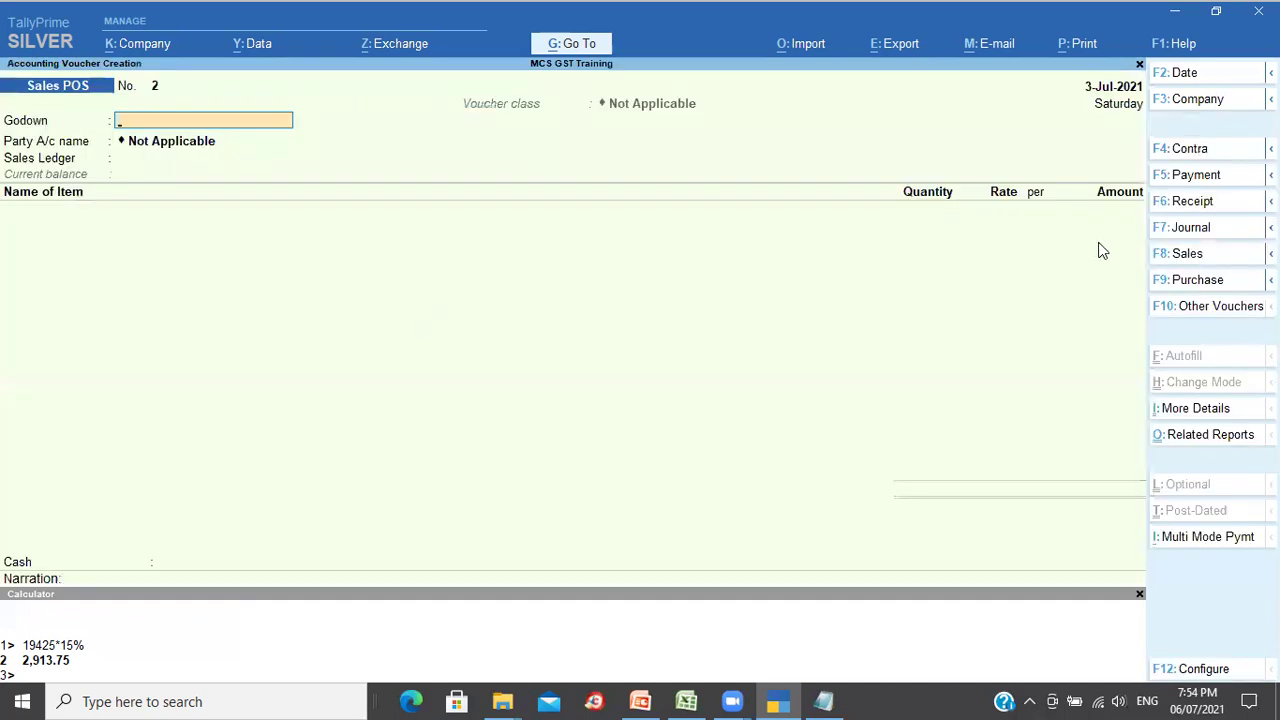
pyautogui.press('Return')
pyautogui.press('BackSpace')
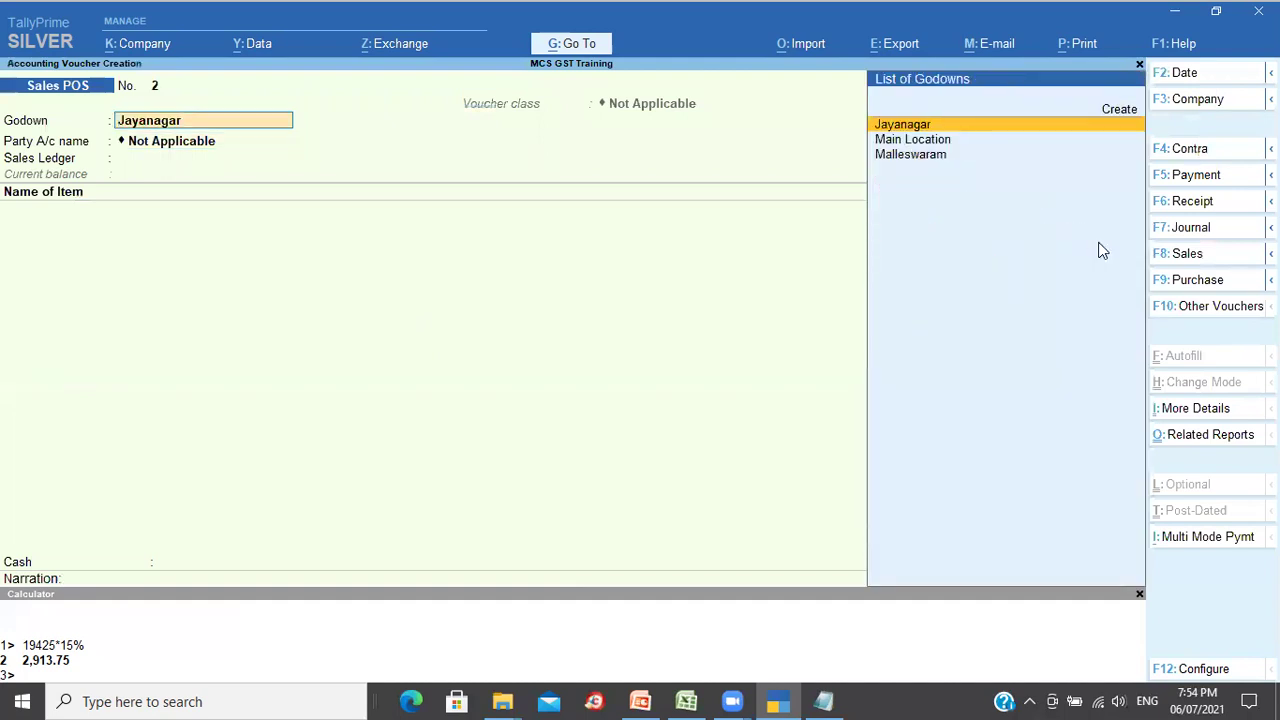
# Step: Reselect Sales POS as the voucher type and apply the POS voucher class
pyautogui.click(1188, 254)
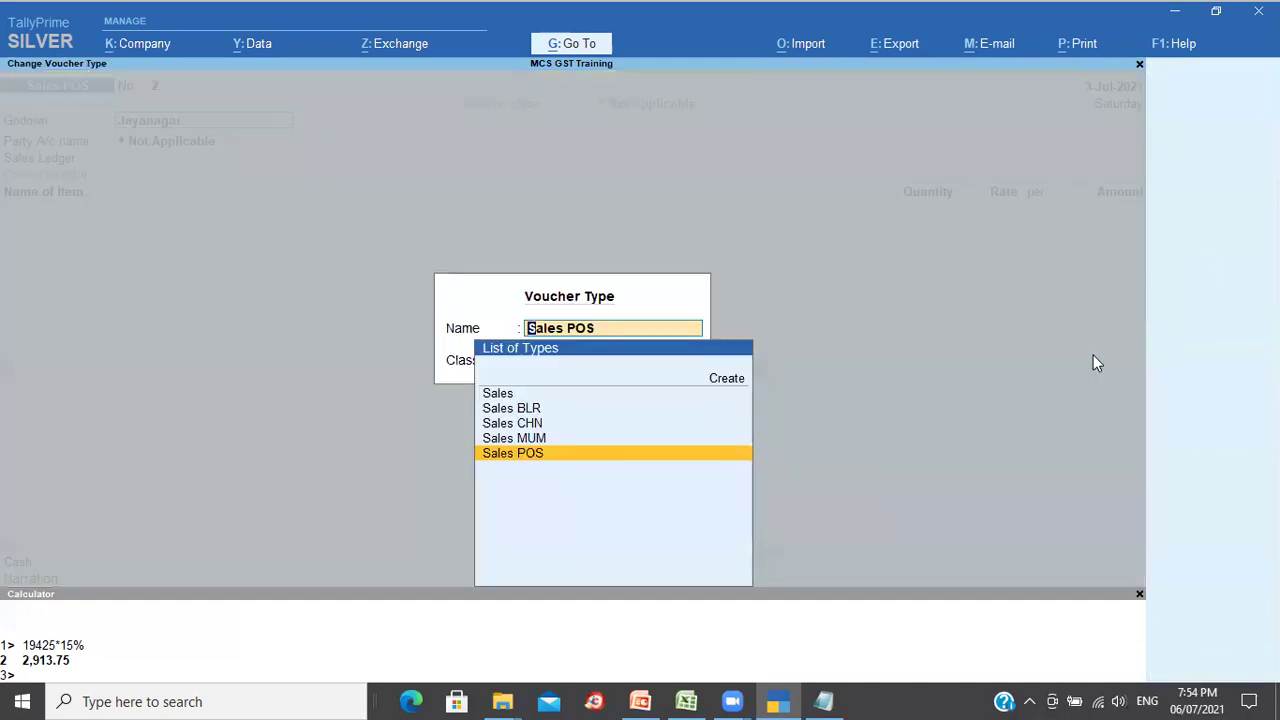
pyautogui.press('Return')
pyautogui.press('Down')
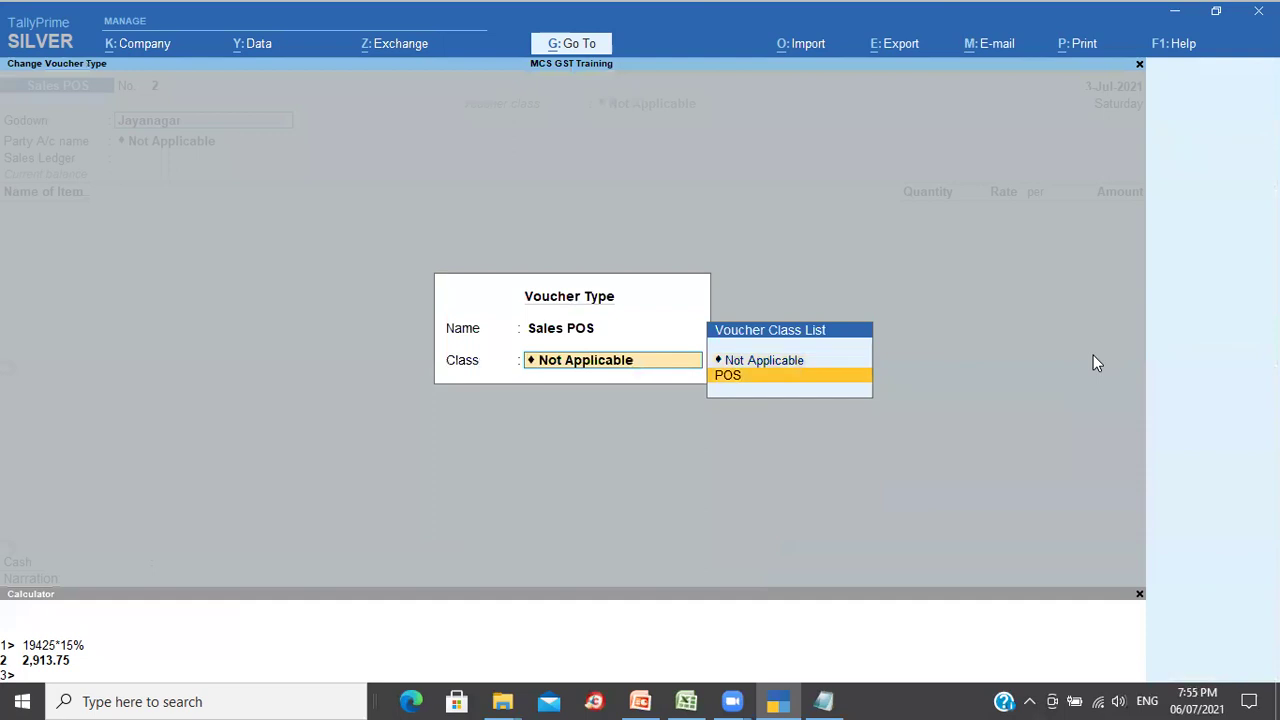
pyautogui.press('Return')
pyautogui.press('Return')
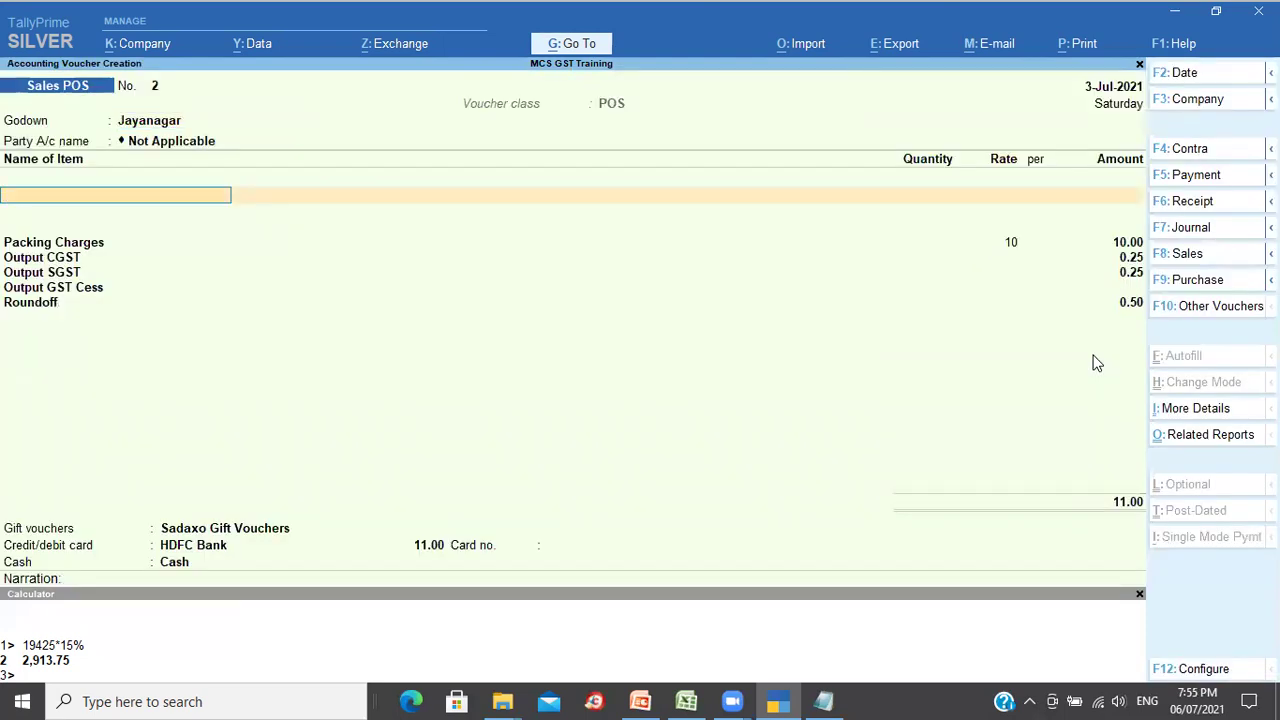
# Step: Keep the party account and buyer Not Applicable, enter the customer's mailing name, and set the state to Karnataka
pyautogui.press('BackSpace')
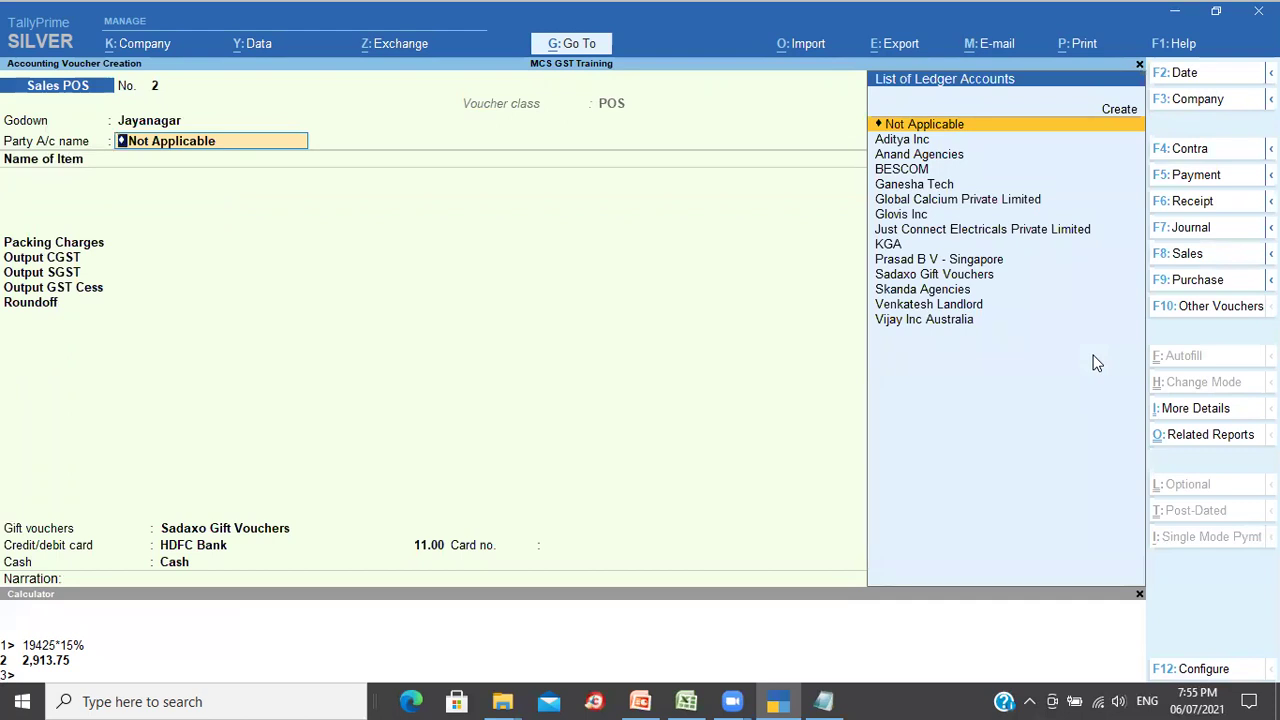
pyautogui.press('Return')
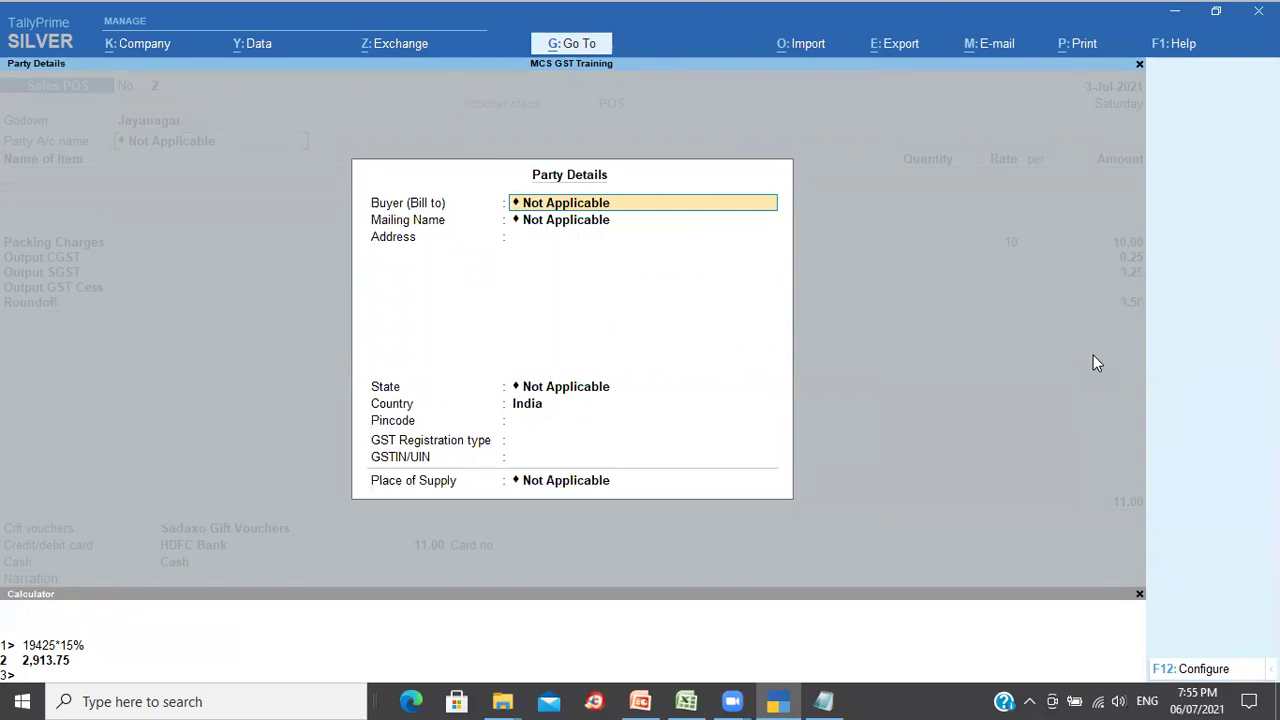
pyautogui.press('Return')
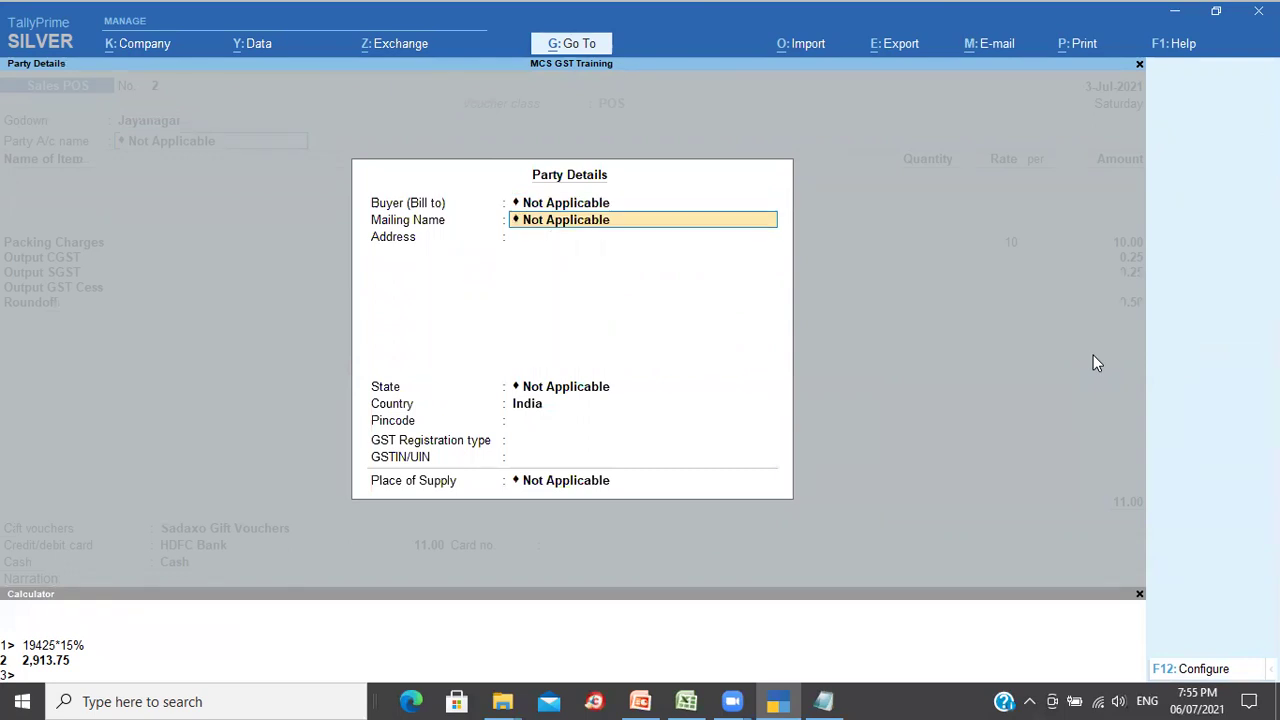
pyautogui.write('Ramesh')
pyautogui.press('Return')
pyautogui.press('Return')
pyautogui.write('Kar')
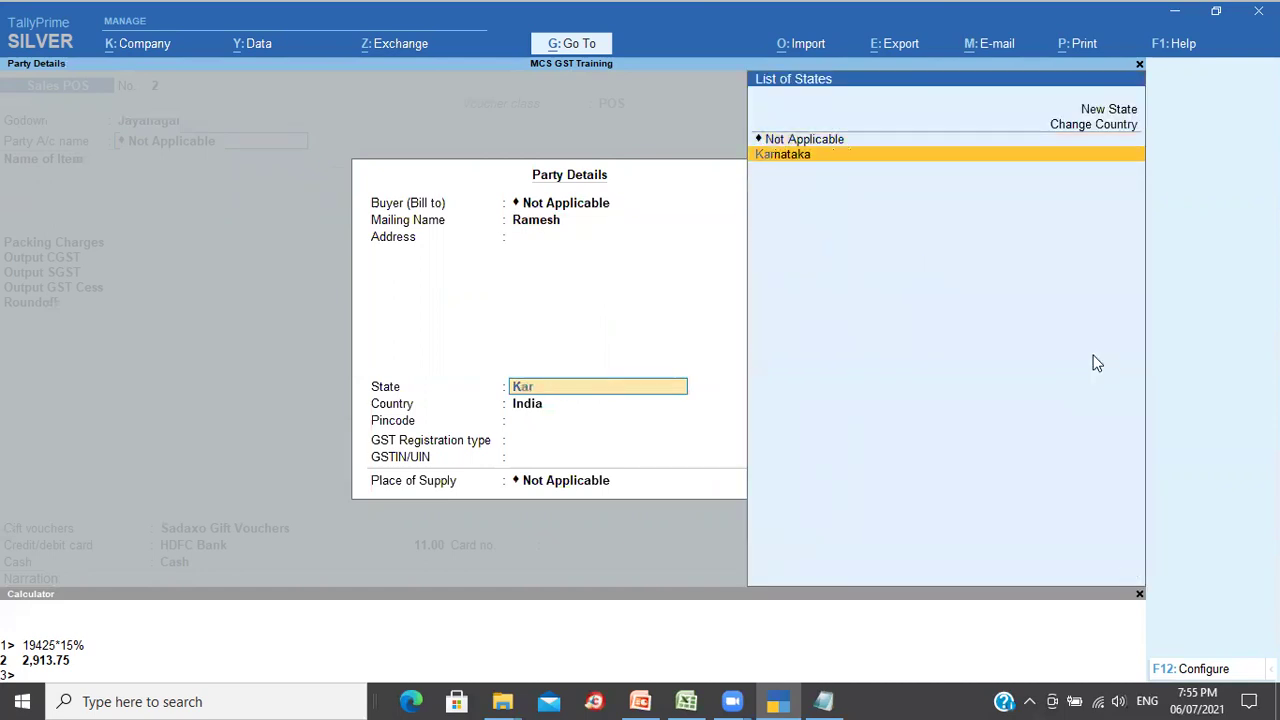
pyautogui.press('Return')
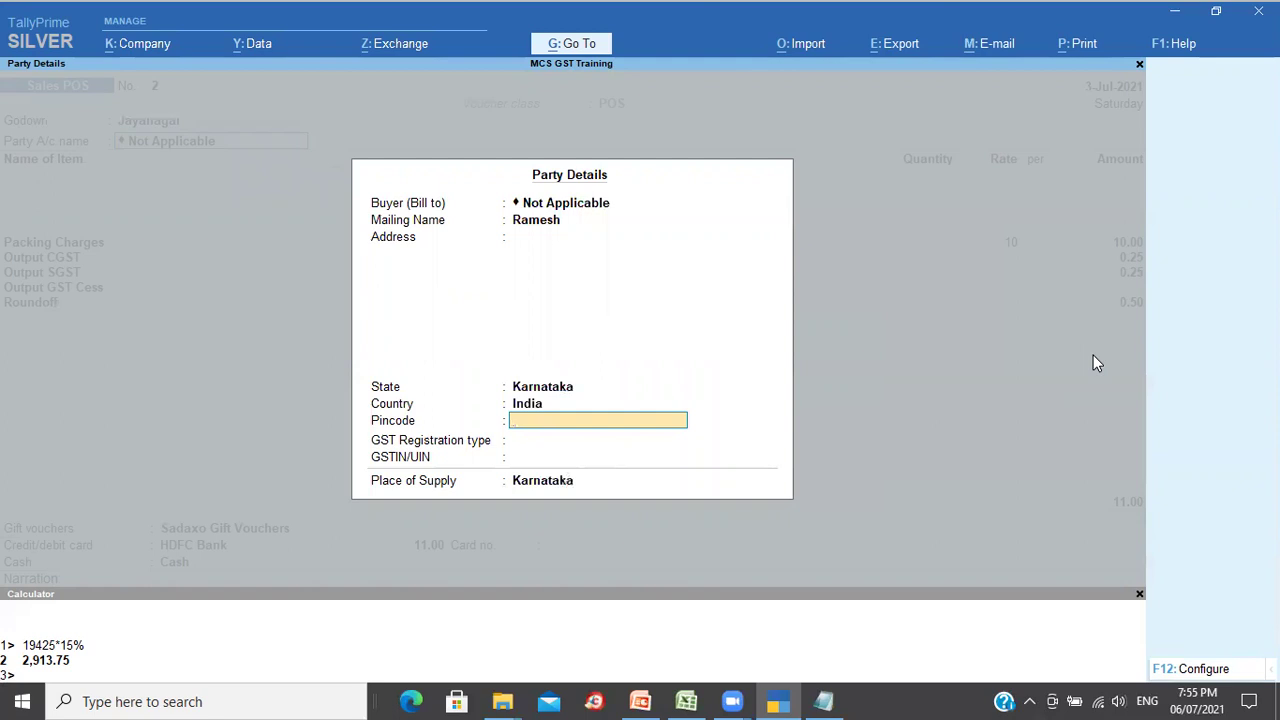
# Step: Enter the customer's postal code, set the GST registration type to Consumer, and accept Karnataka as the place of supply
pyautogui.write('560003')
pyautogui.press('Return')
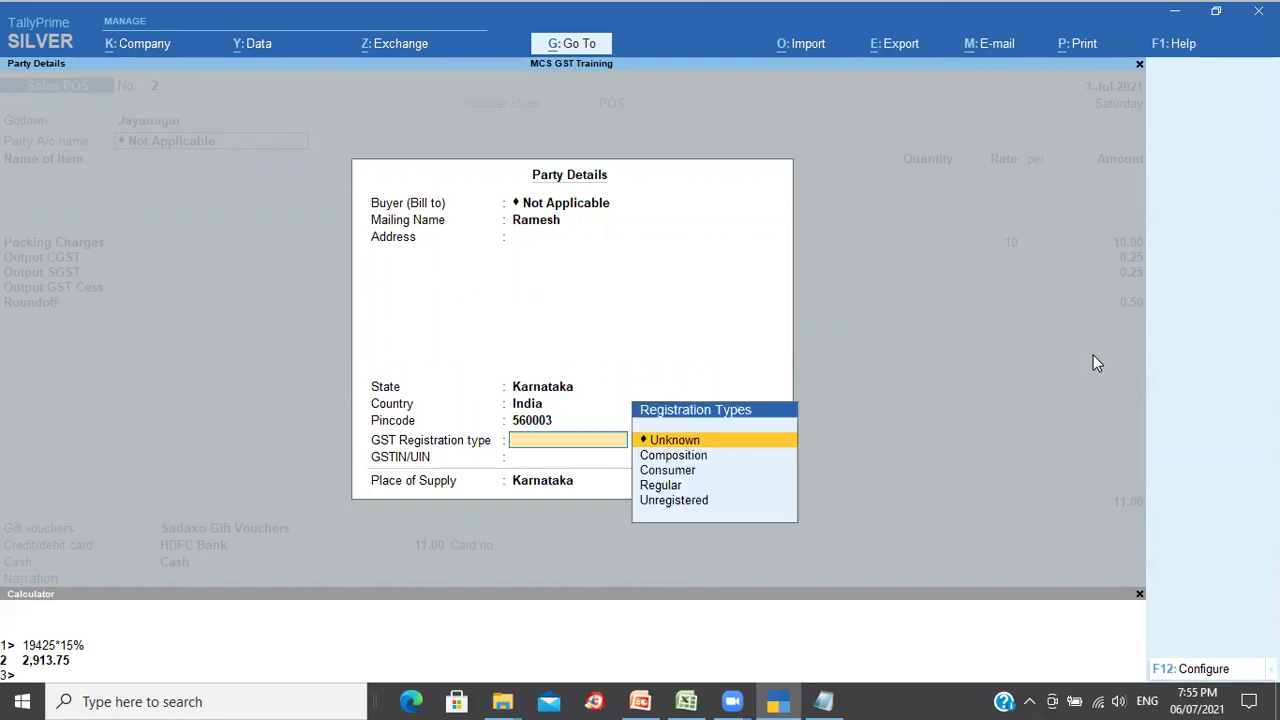
pyautogui.press('Down')
pyautogui.press('Down')
pyautogui.press('Down')
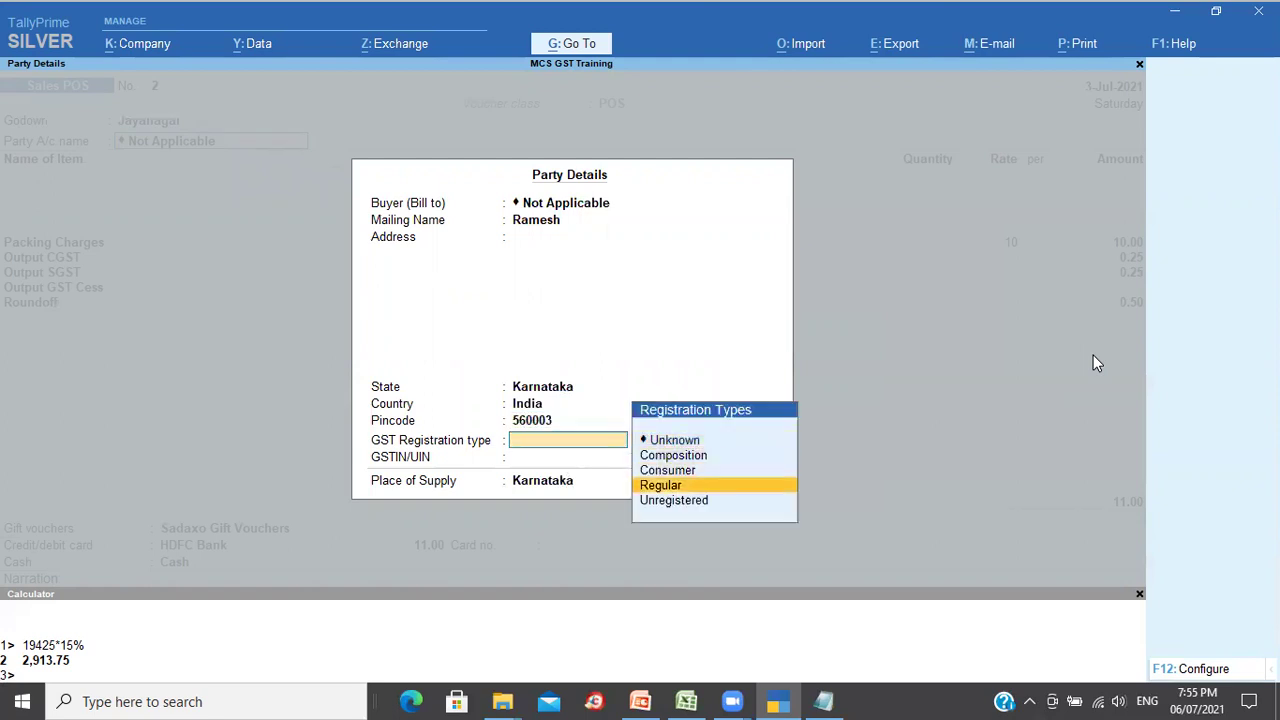
pyautogui.press('Up')
pyautogui.press('Return')
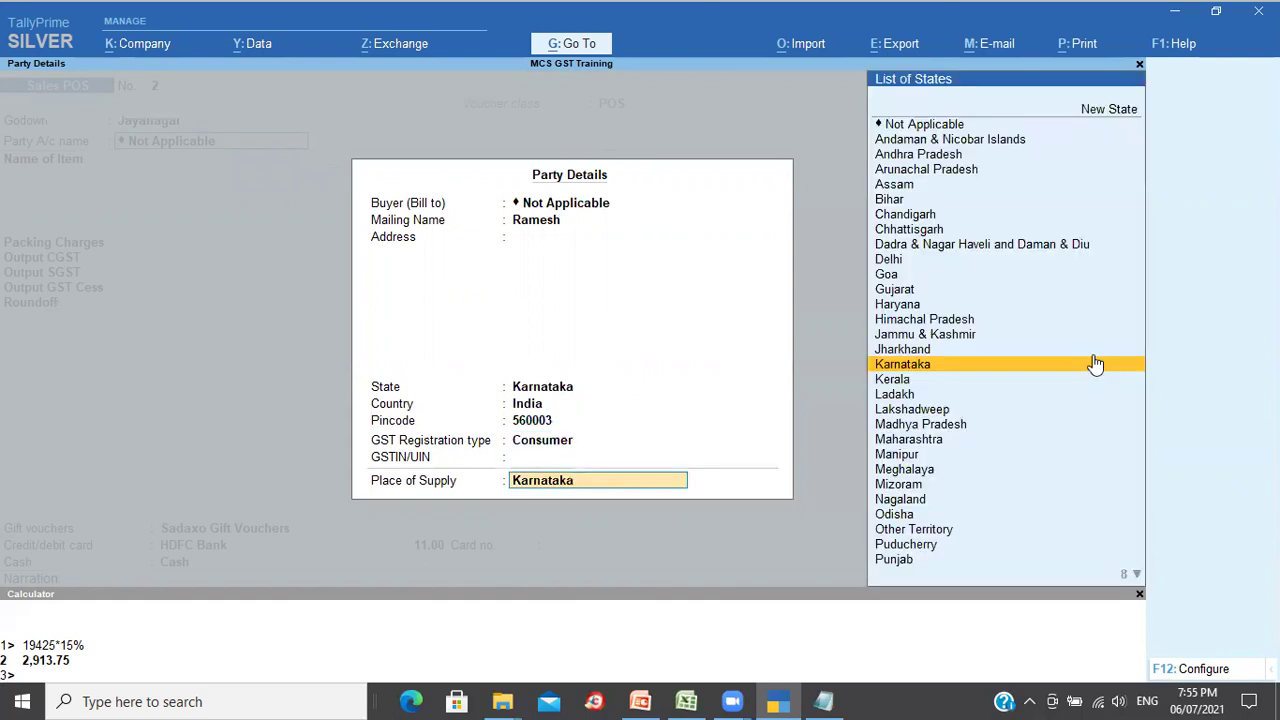
pyautogui.press('Return')
# Step: Add Annapurna Atta, 1 KGS at 60.00, and Coconut Oil, 1 Ltr at 350.00, to the invoice items
pyautogui.press('Down')
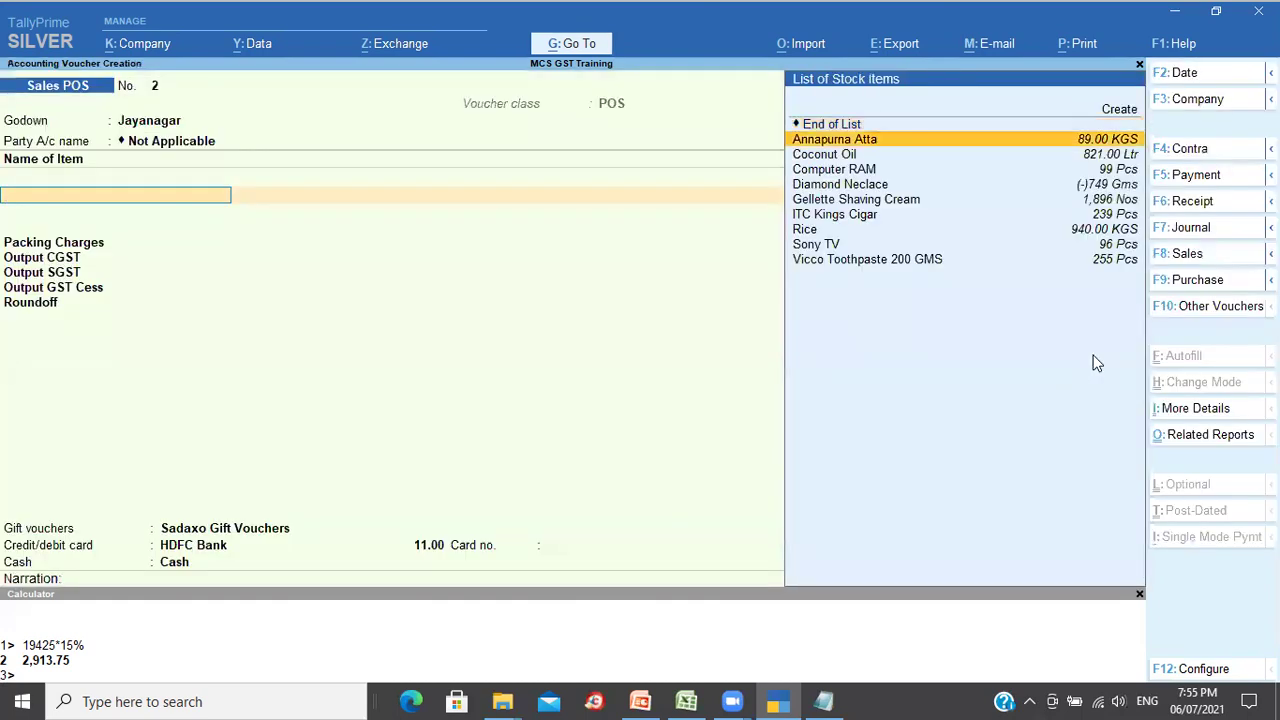
pyautogui.press('Return')
pyautogui.press('Return')
pyautogui.press('Return')
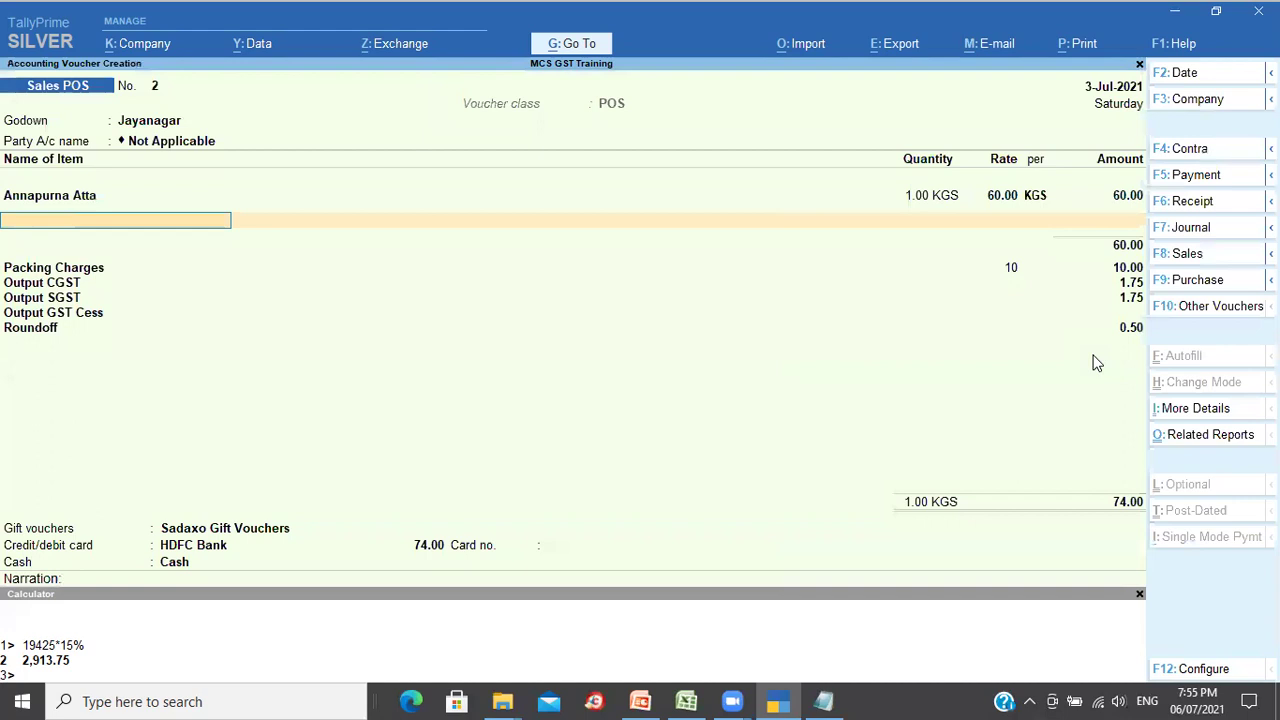
pyautogui.write('C')
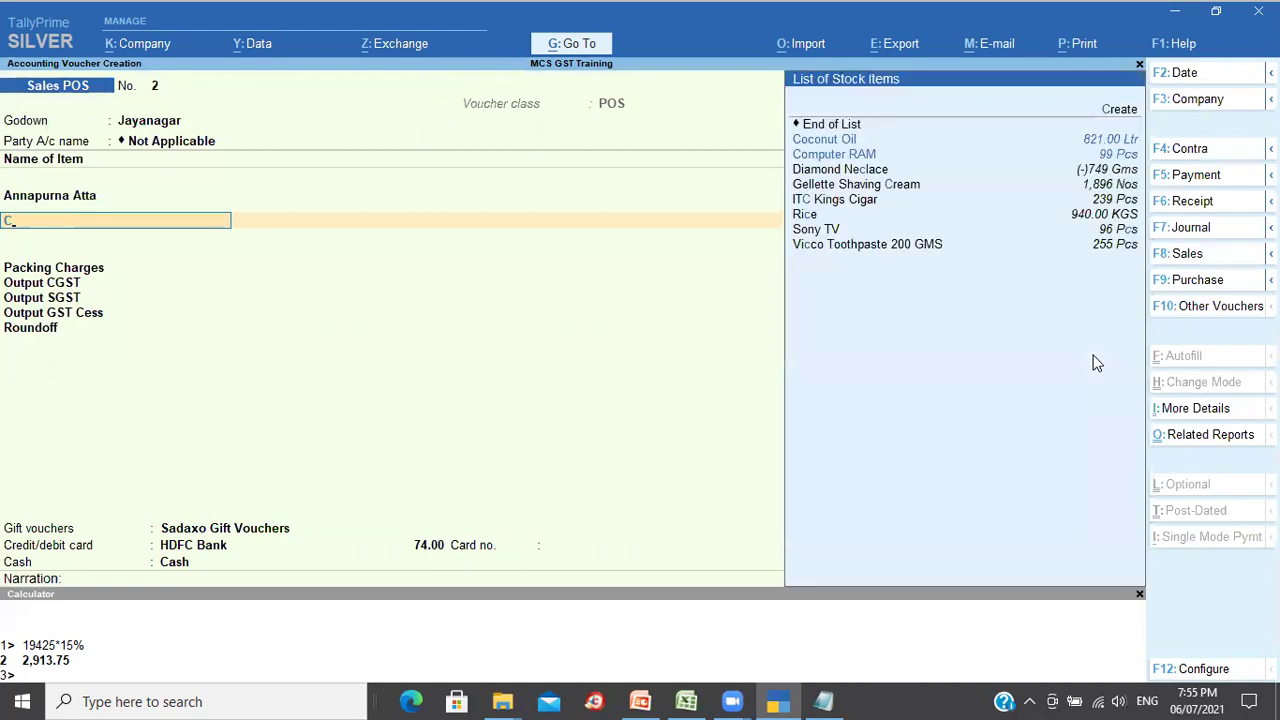
pyautogui.press('Return')
pyautogui.press('Return')
pyautogui.press('Return')
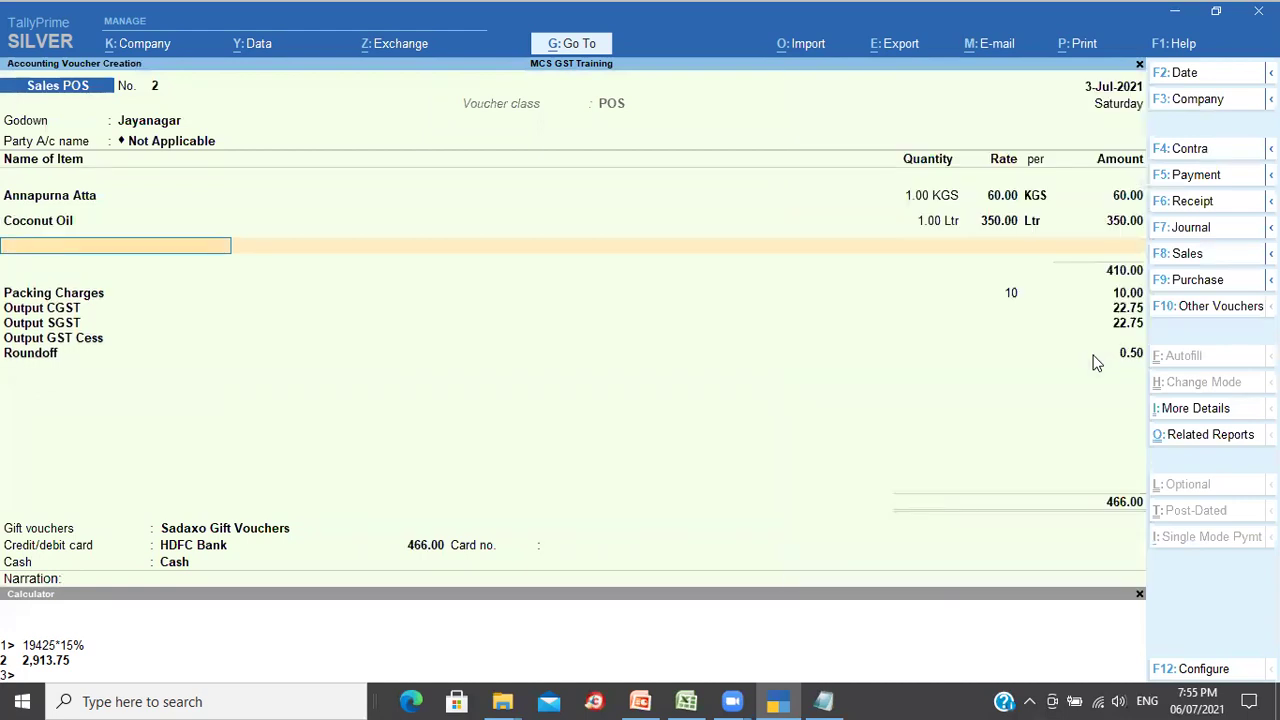
# Step: Add Computer RAM, 1 Pcs at 1,500.00, as the third invoice item
pyautogui.write('C')
pyautogui.press('Down')
pyautogui.press('Down')
pyautogui.press('Return')
pyautogui.press('Return')
pyautogui.press('Return')
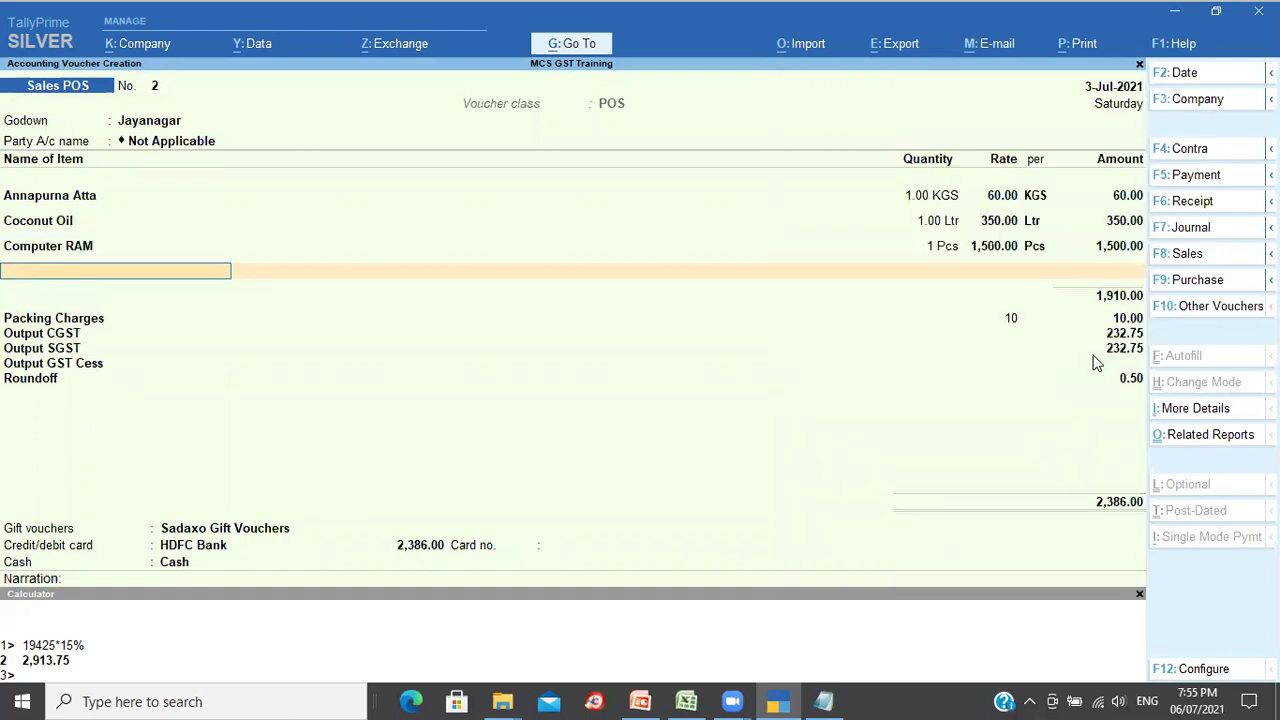
# Step: Add ITC Kings Cigar, 1 Pcs at 220.00, as the fourth invoice item and end the item list
pyautogui.write('C')
pyautogui.press('Down')
pyautogui.press('Down')
pyautogui.press('Down')
pyautogui.press('Down')
pyautogui.press('Down')
pyautogui.press('Return')
pyautogui.press('Return')
pyautogui.press('Return')
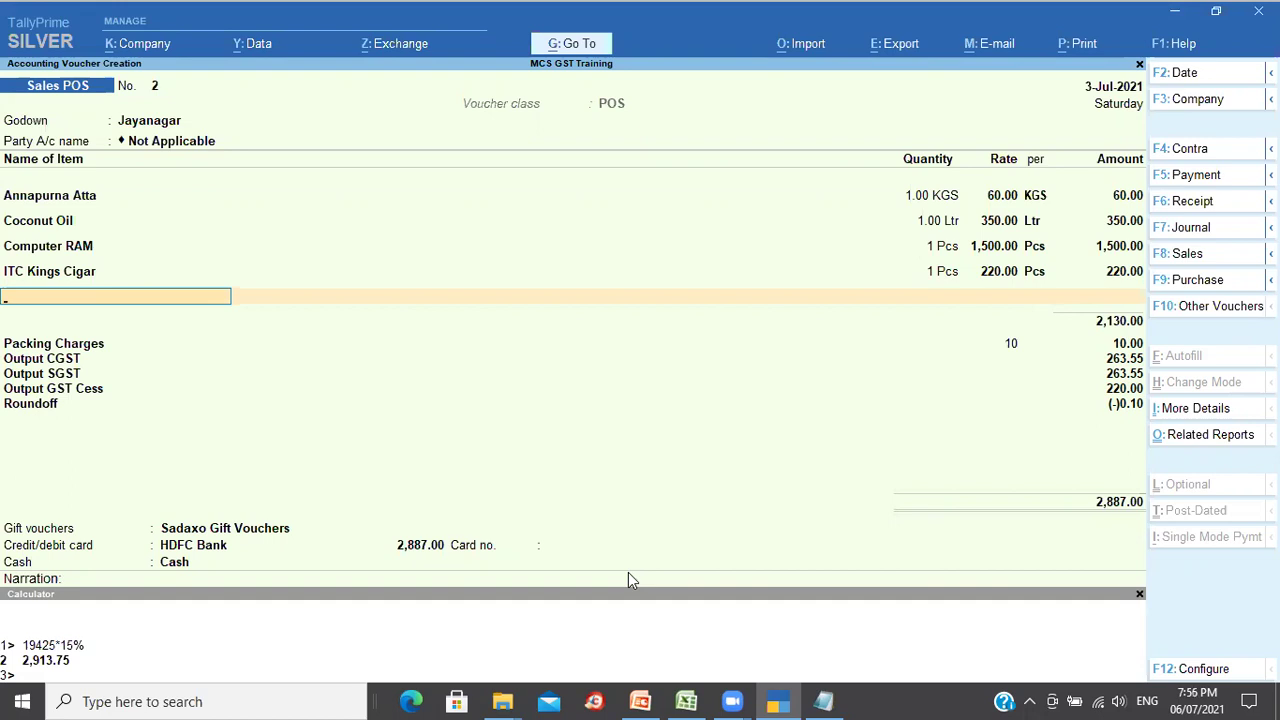
pyautogui.press('Return')
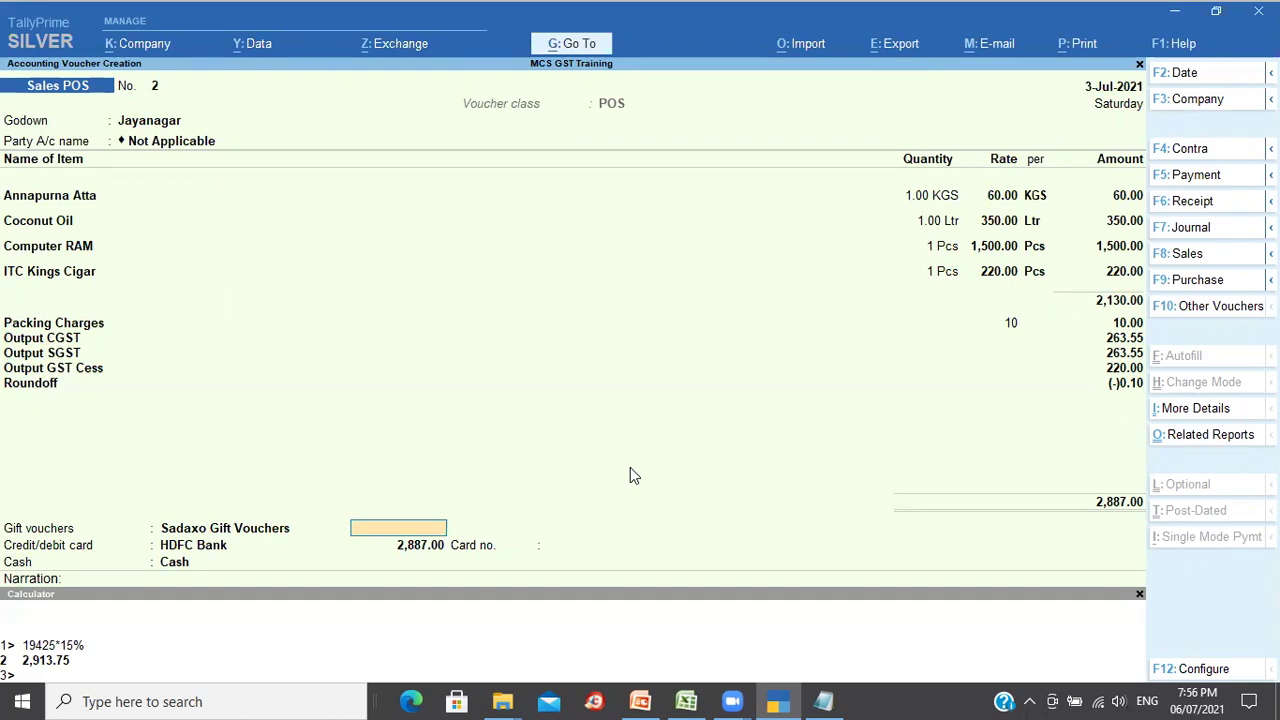
# Step: Allocate 1,000.00 to Sadaxo Gift Vouchers and 1,887.00 to the HDFC Bank card, enter the card number, and save the voucher with a blank narration
pyautogui.write('1000')
pyautogui.press('Return')
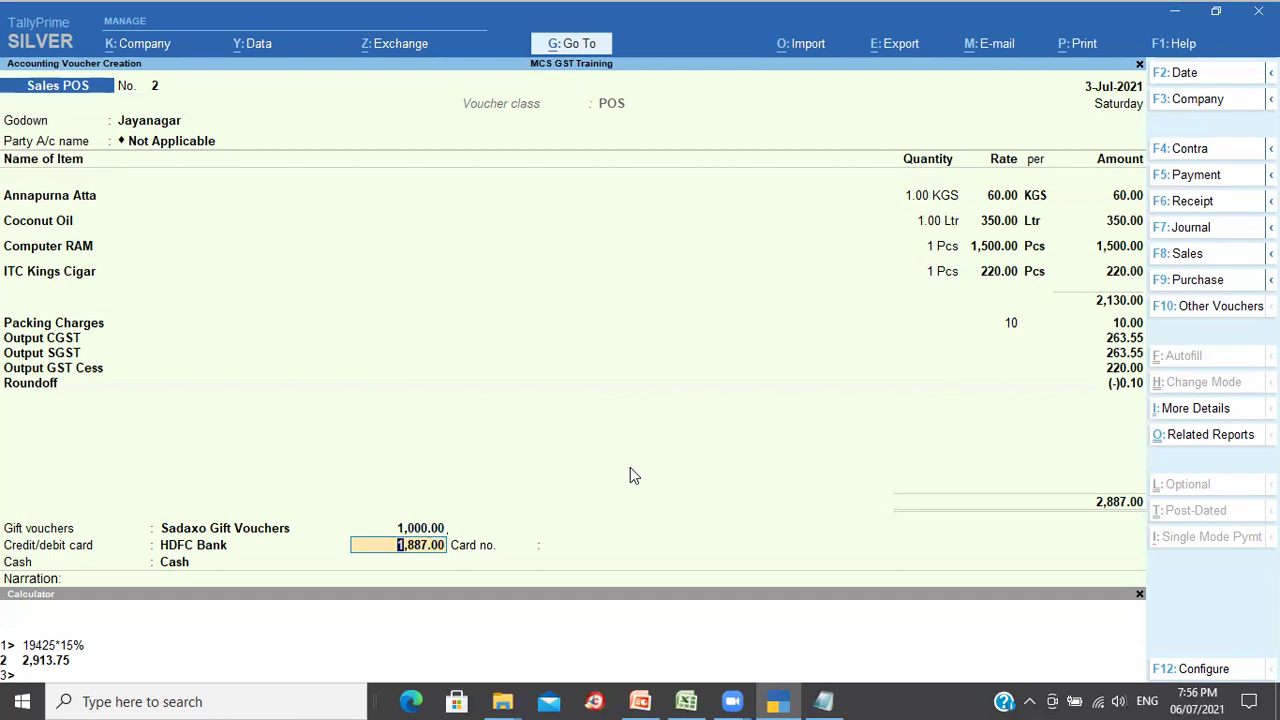
pyautogui.press('Return')
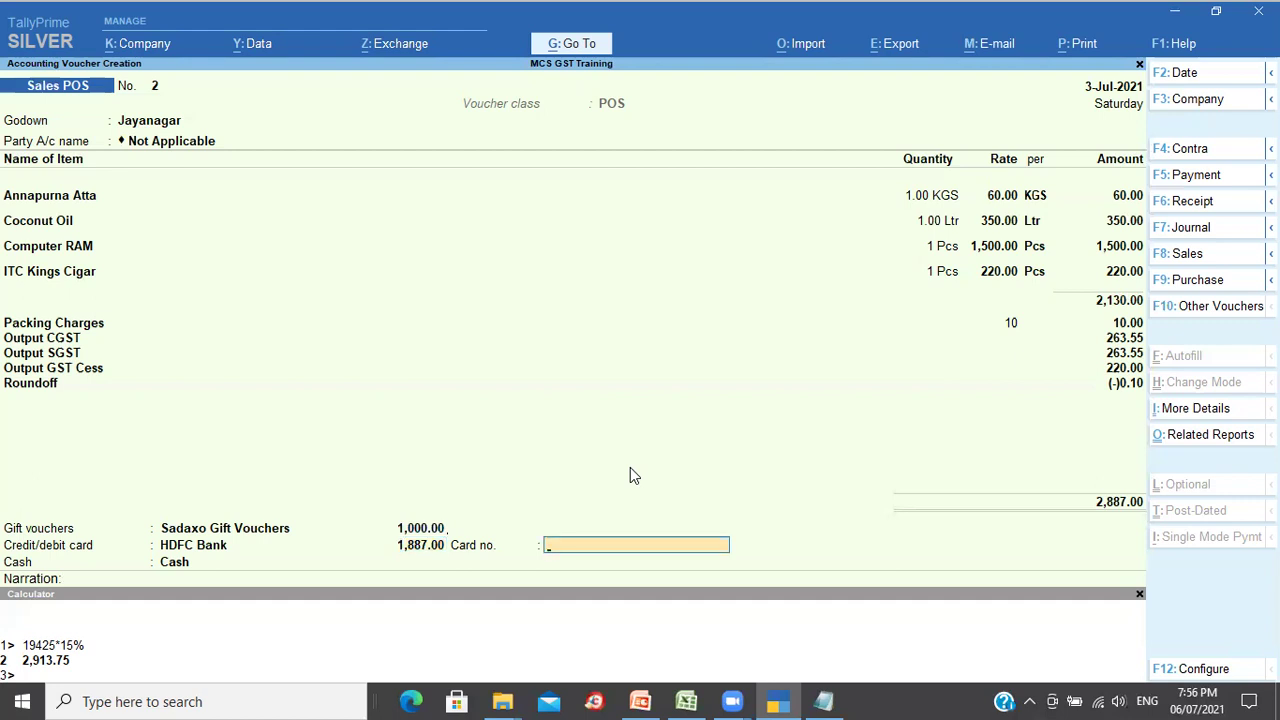
pyautogui.write('8987')
pyautogui.press('Return')
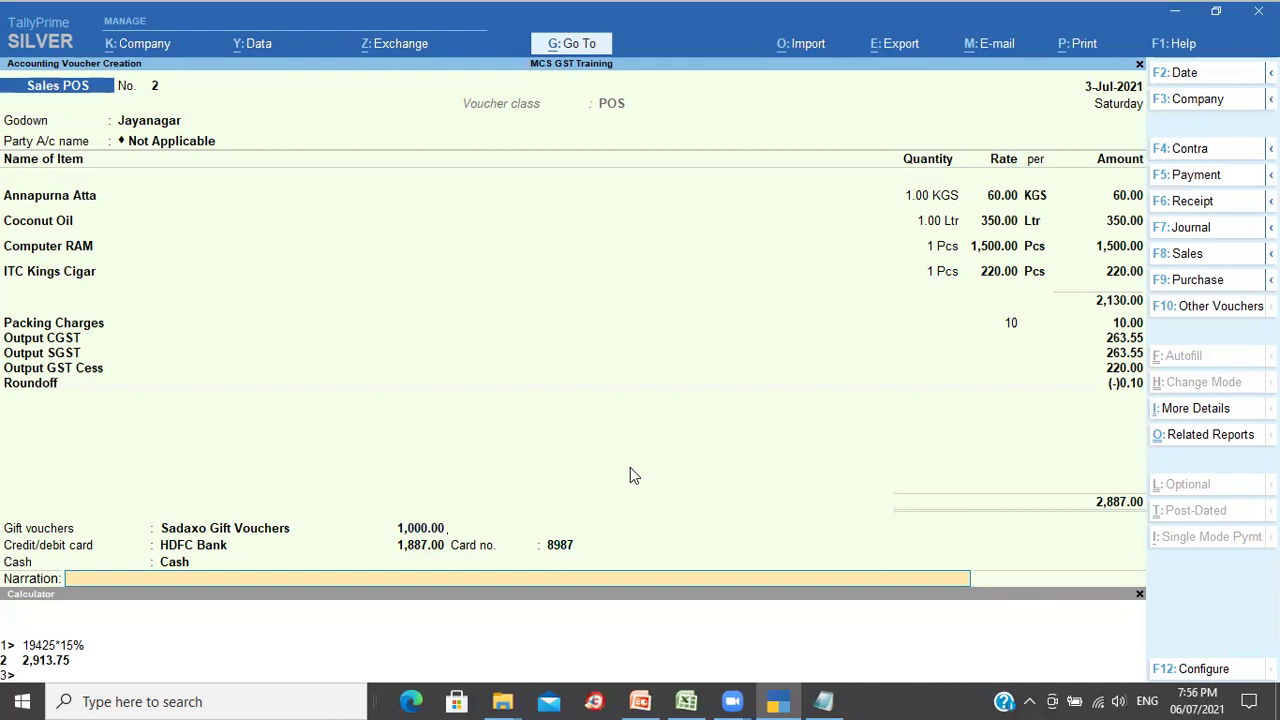
pyautogui.press('Return')
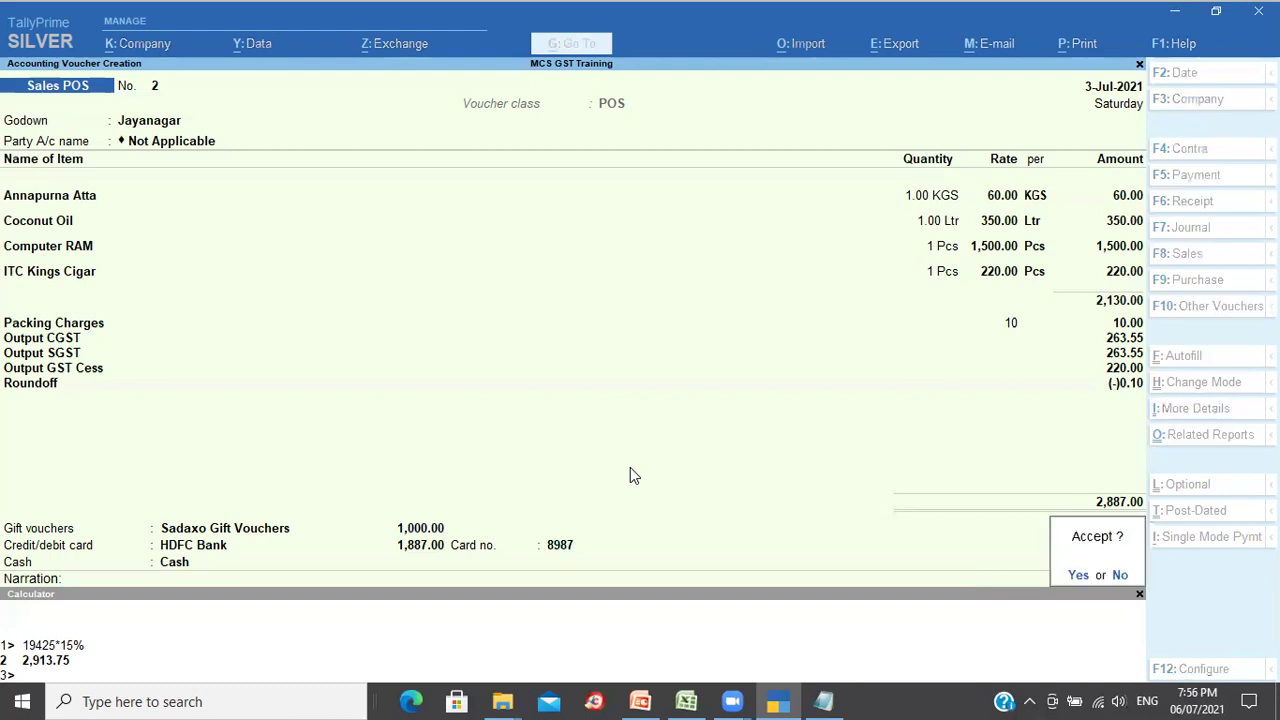
pyautogui.press('Return')
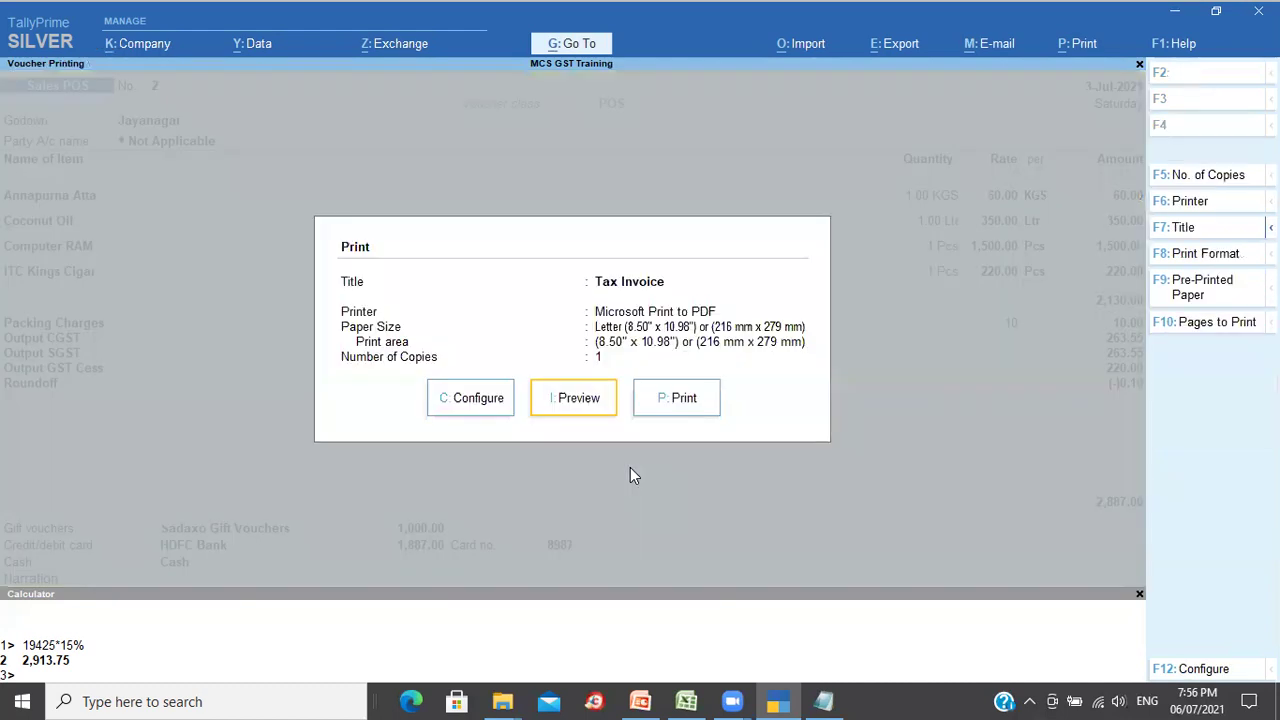
# Step: Preview the POS tax invoice at enlarged size, check its tax and payment details, and close the print preview
pyautogui.click(577, 407)
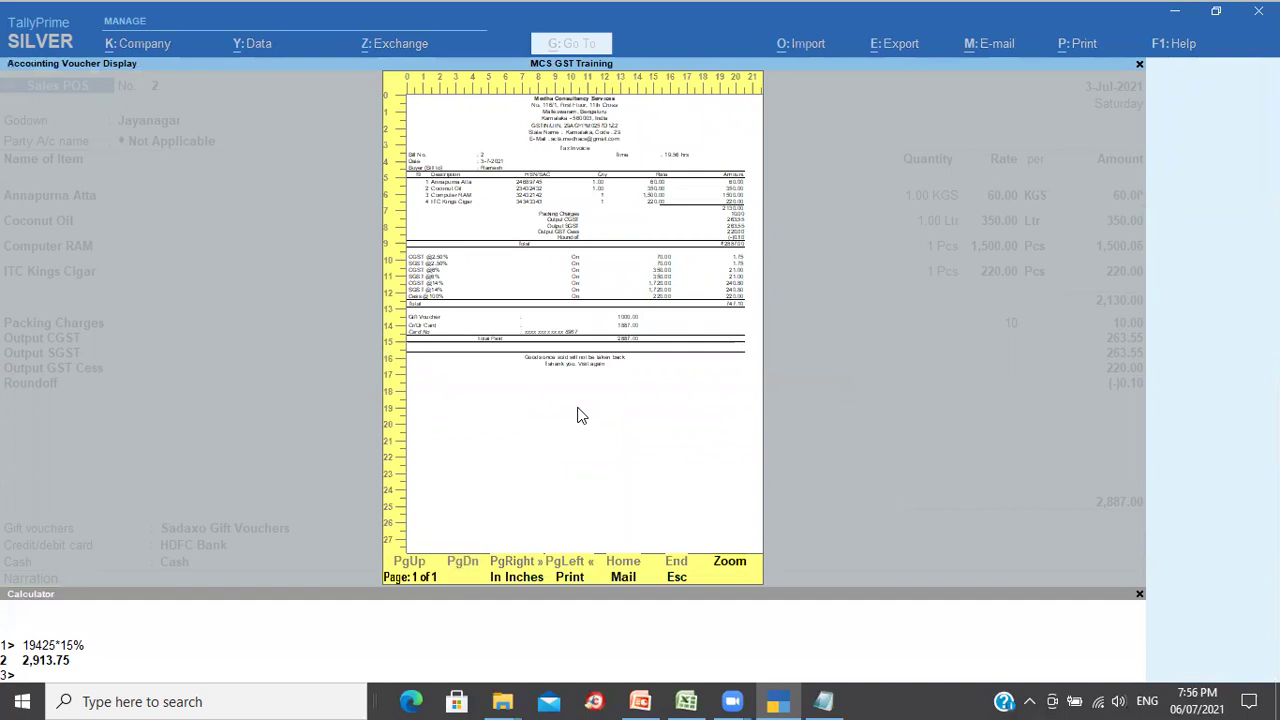
pyautogui.click(580, 416)
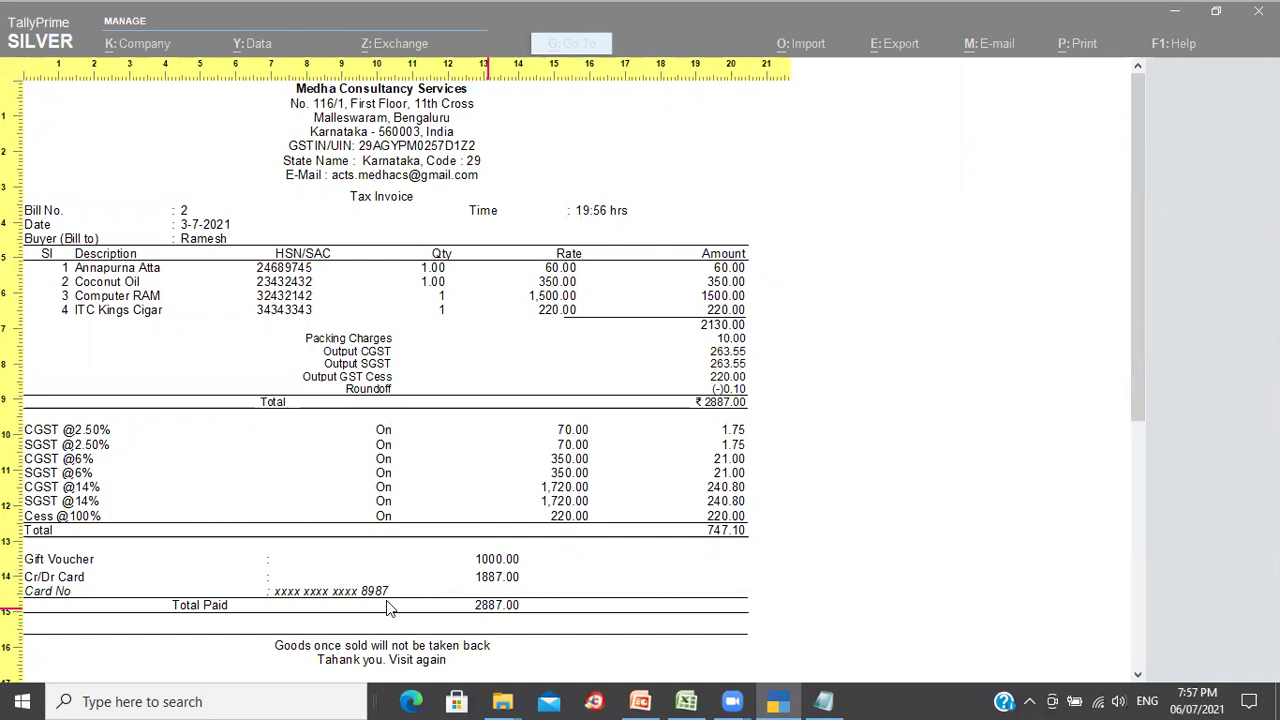
pyautogui.scroll(-3, 388, 608)
pyautogui.scroll(3, 388, 608)
pyautogui.press('Escape')
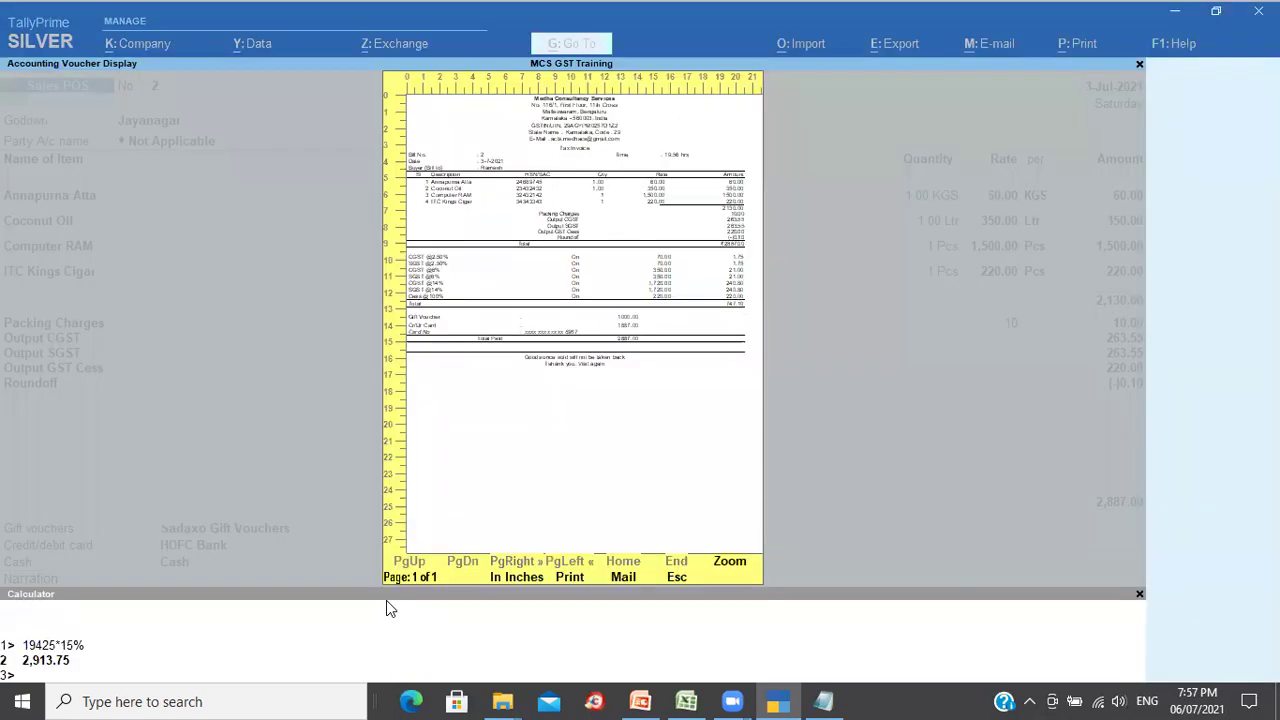
pyautogui.press('Escape')
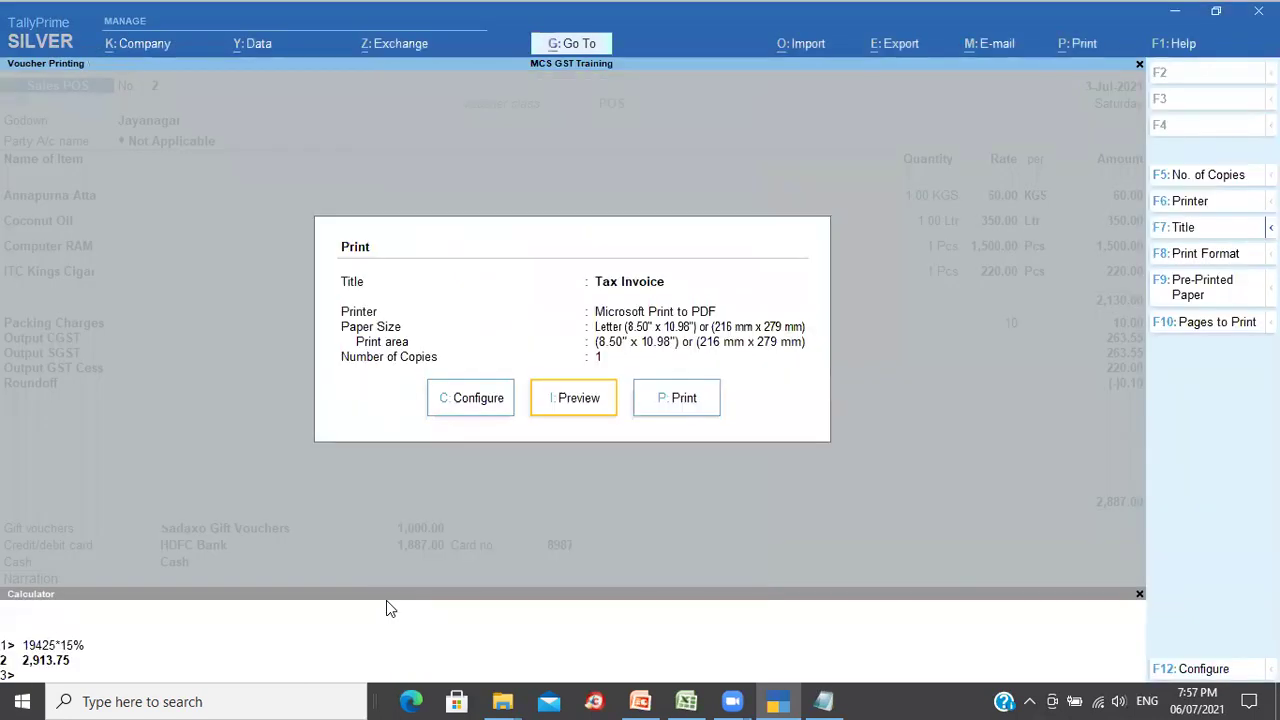
pyautogui.press('Escape')
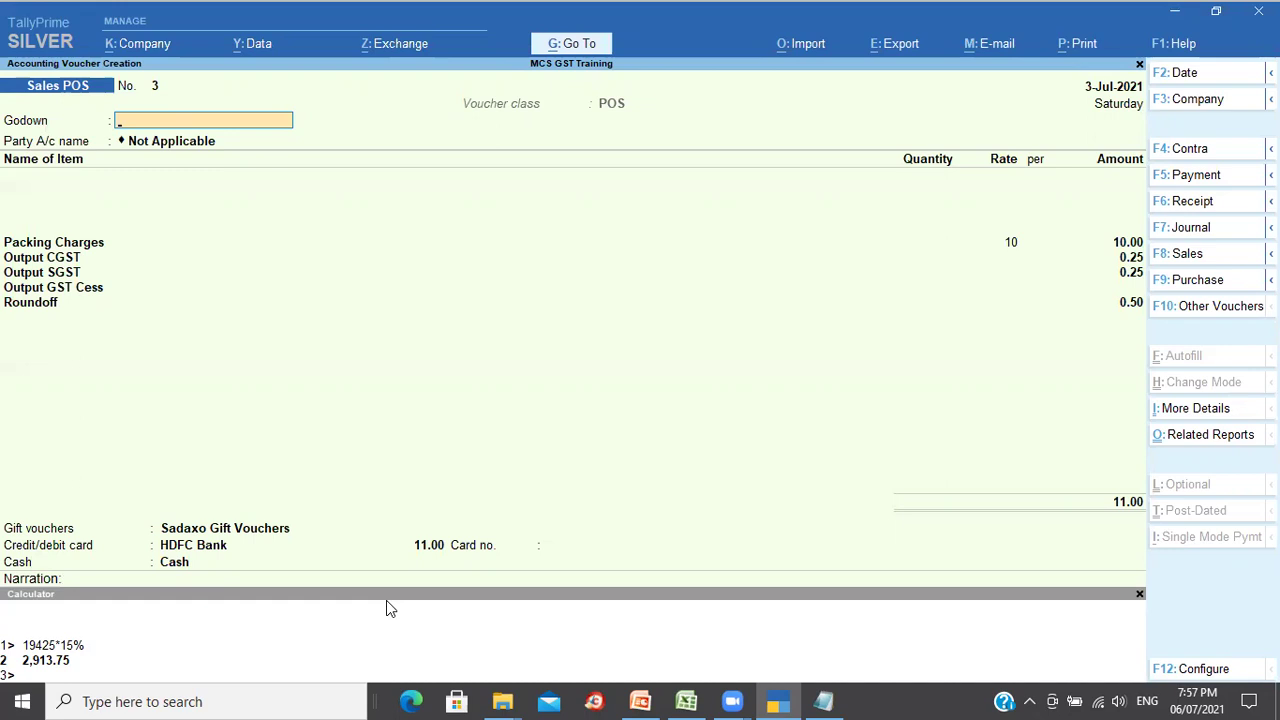
# Step: Review the previously saved Sales POS voucher, and check the Voucher Type – Sales slide in PowerPoint
pyautogui.press('pageup')
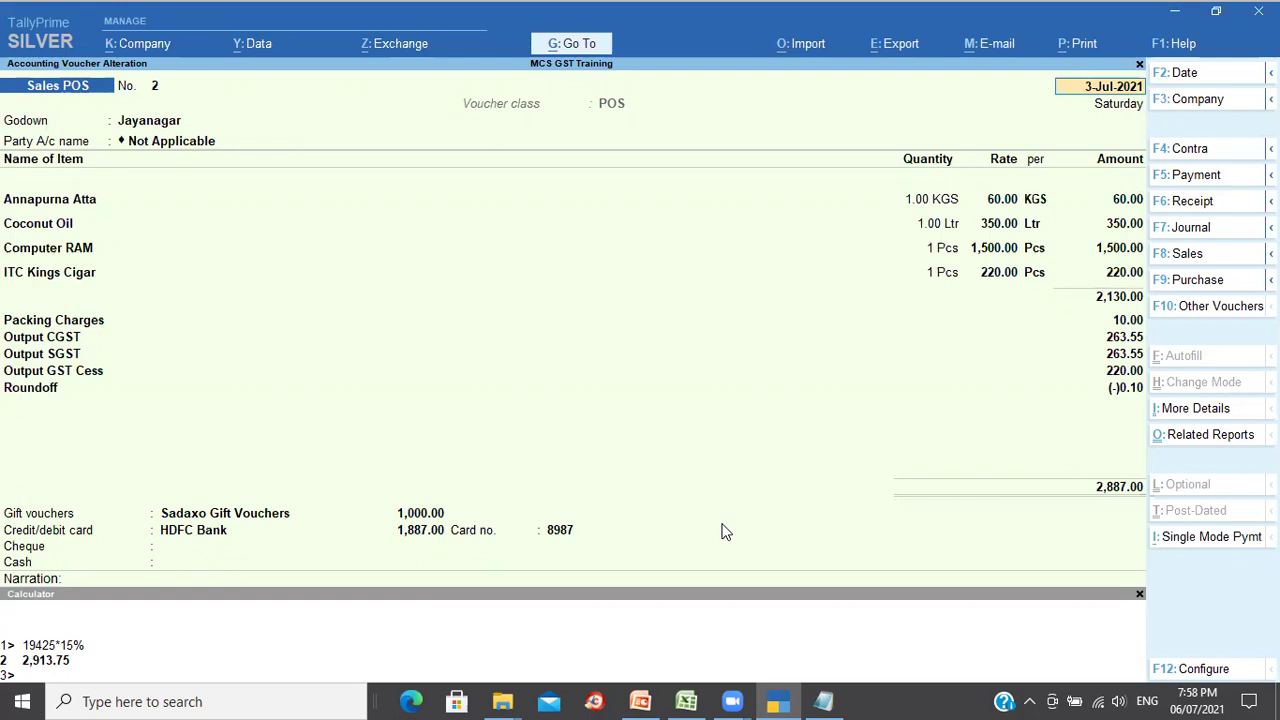
pyautogui.press('Escape')
pyautogui.press('y')
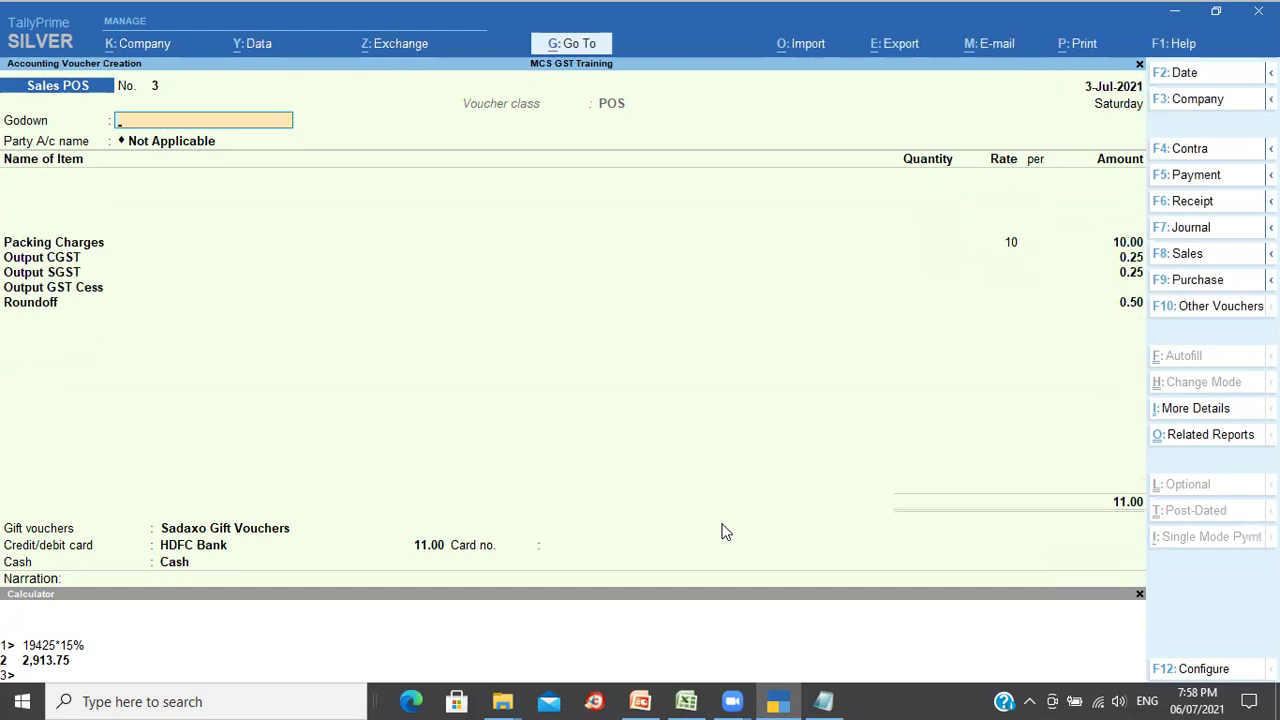
pyautogui.hotkey('alt', 'Tab')
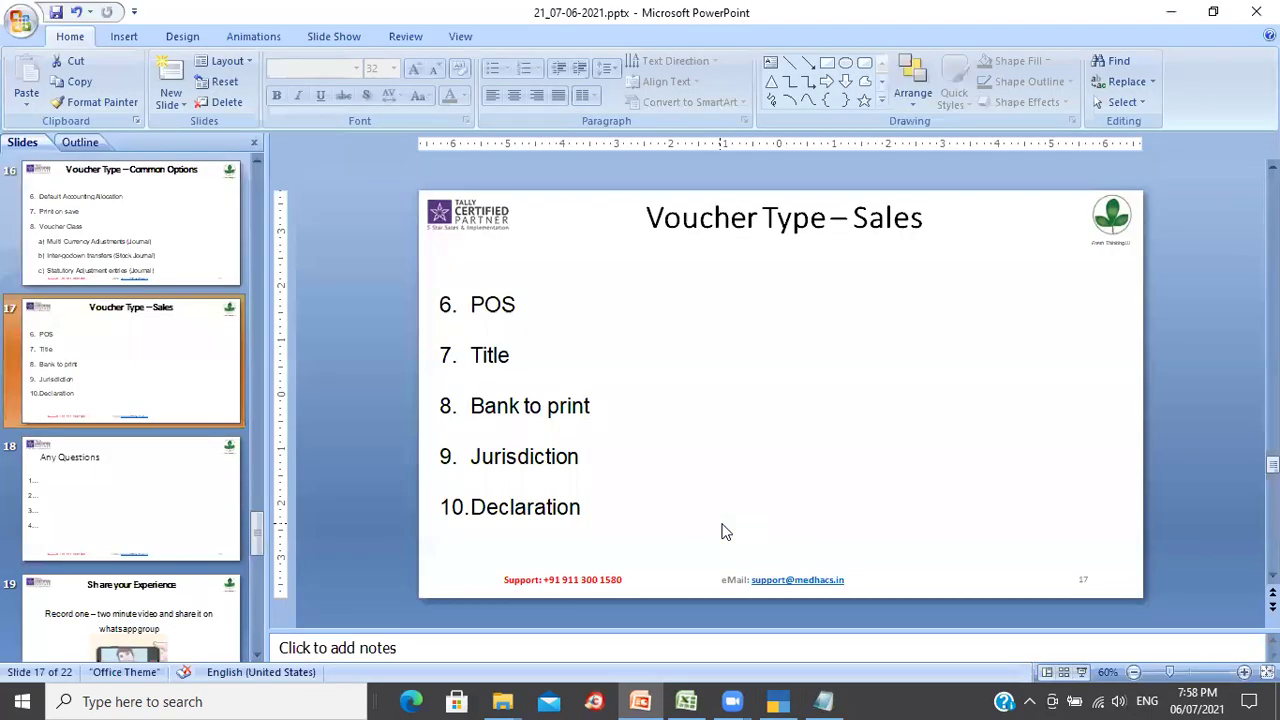
pyautogui.hotkey('alt', 'Tab')
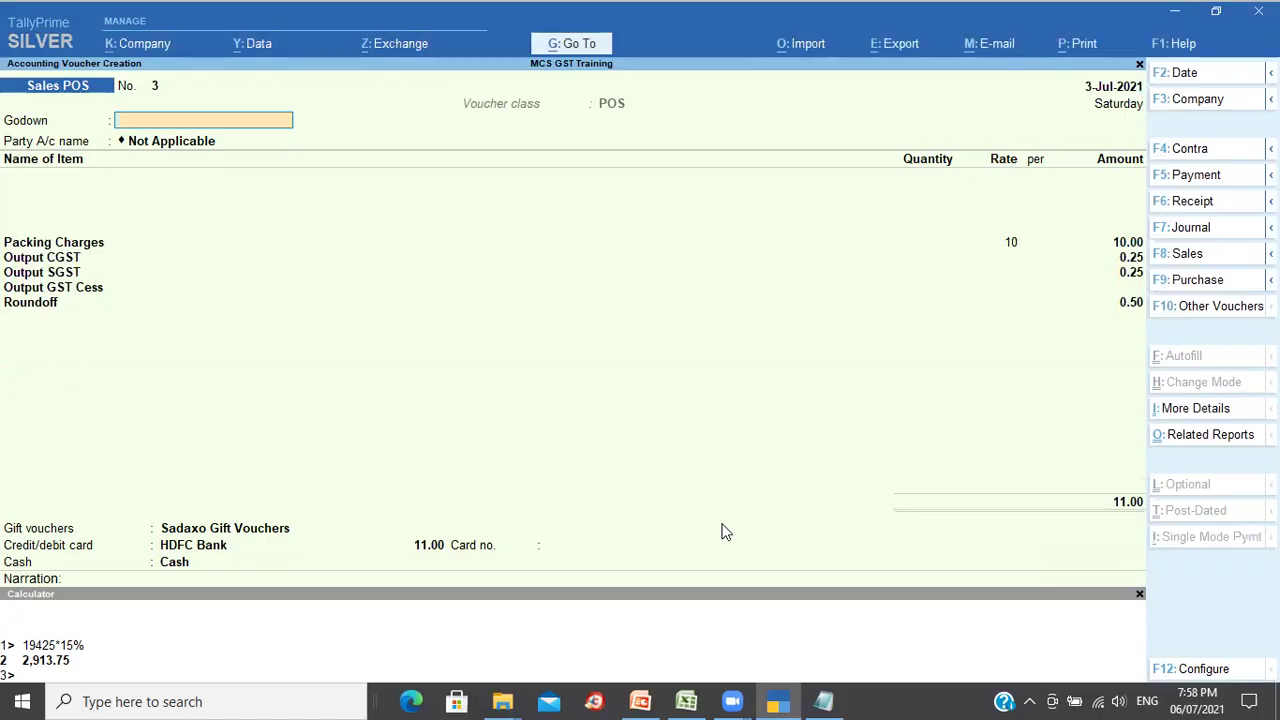
# Step: Leave the new POS voucher and open the Sales voucher type for alteration
pyautogui.press('Escape')
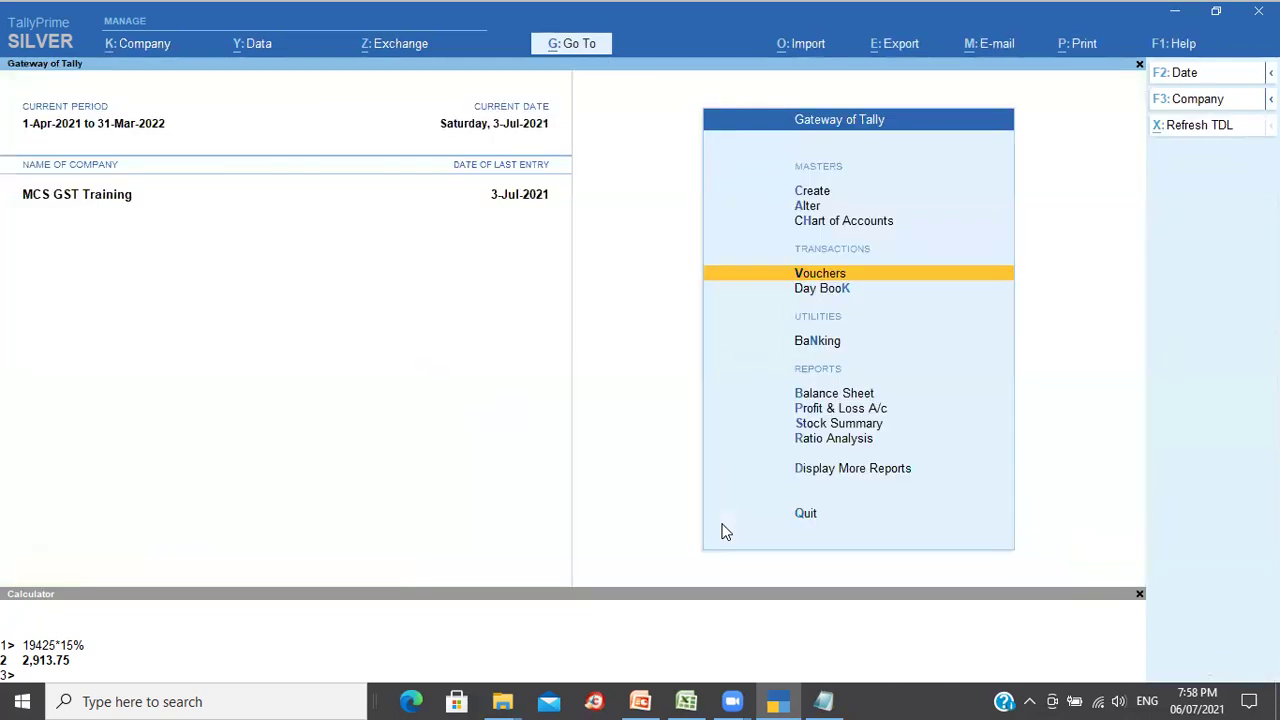
pyautogui.press('Up')
pyautogui.press('Up')
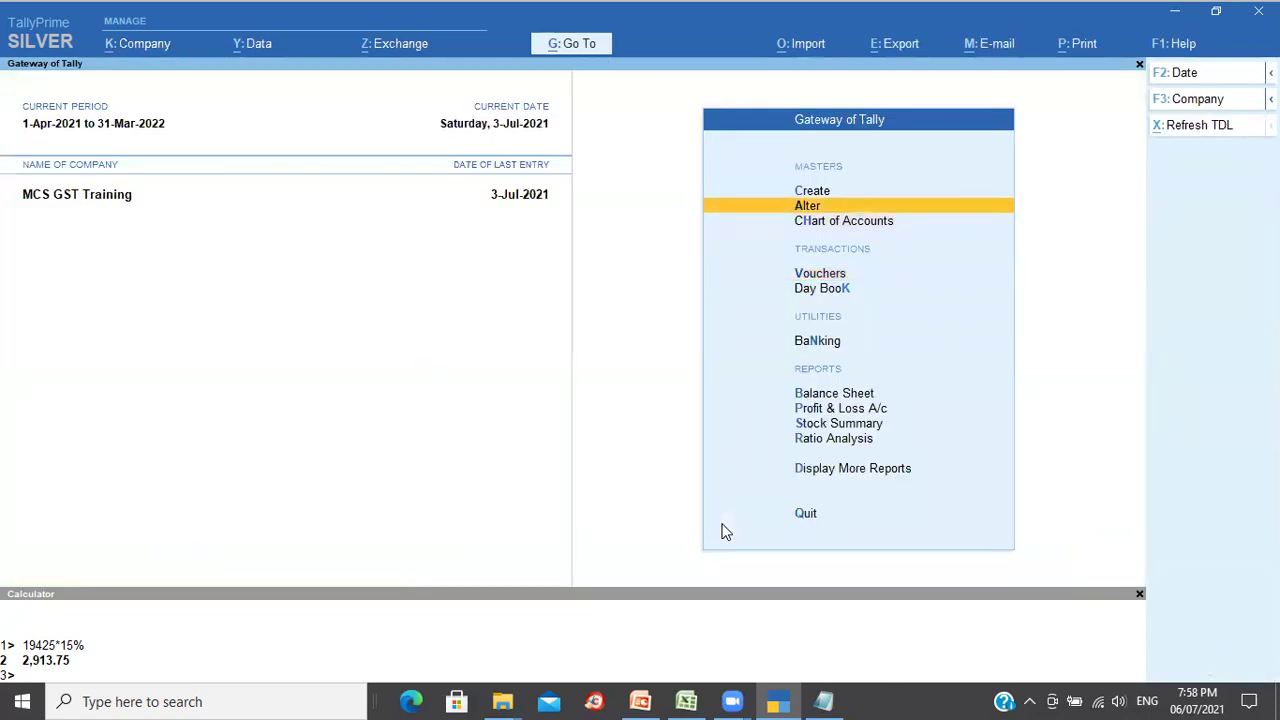
pyautogui.press('Return')
pyautogui.press('Down')
pyautogui.press('Down')
pyautogui.press('Down')
pyautogui.press('Down')
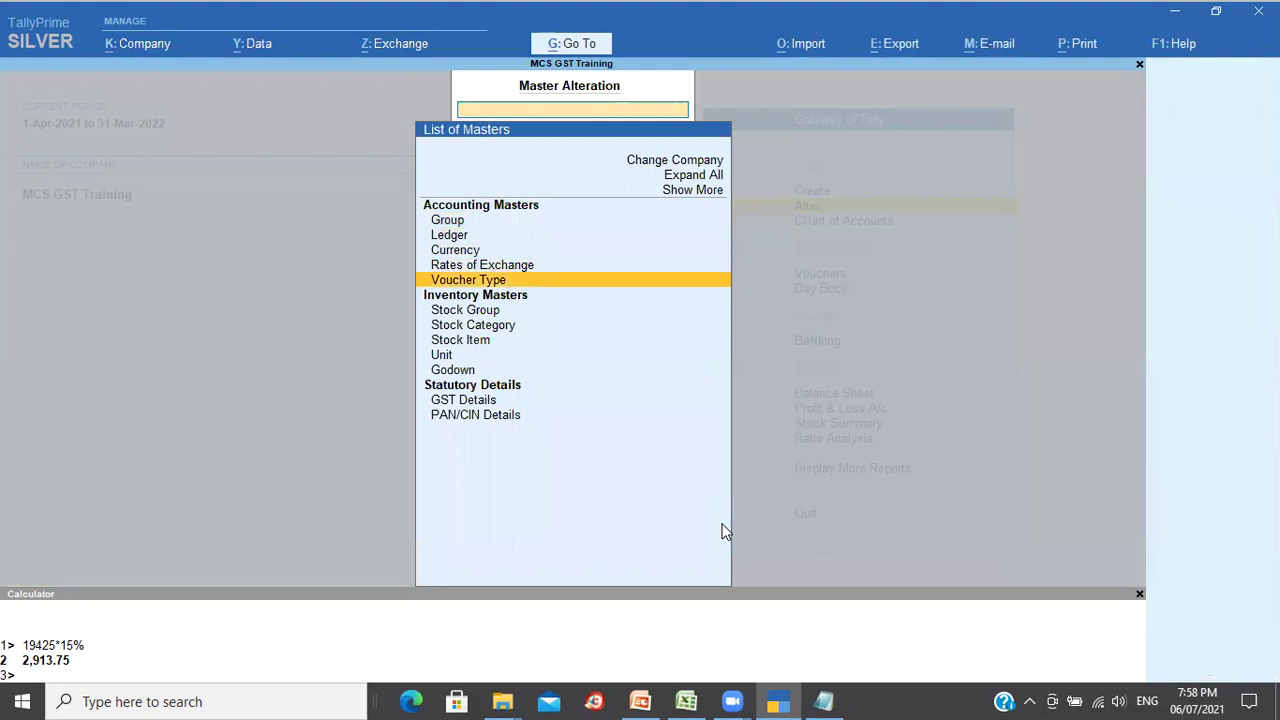
pyautogui.press('Return')
pyautogui.write('Sa')
pyautogui.press('Return')
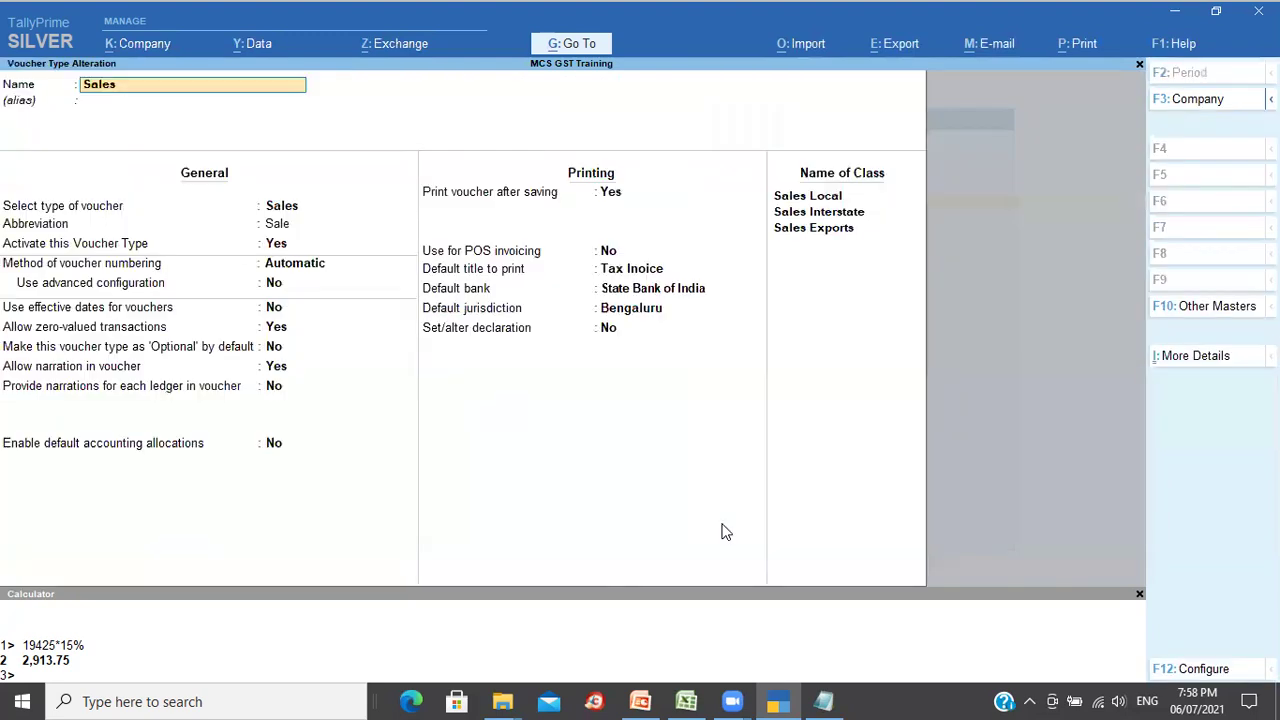
# Step: Examine the Sales voucher type's default title to print and exit the alteration without saving
pyautogui.click(641, 272)
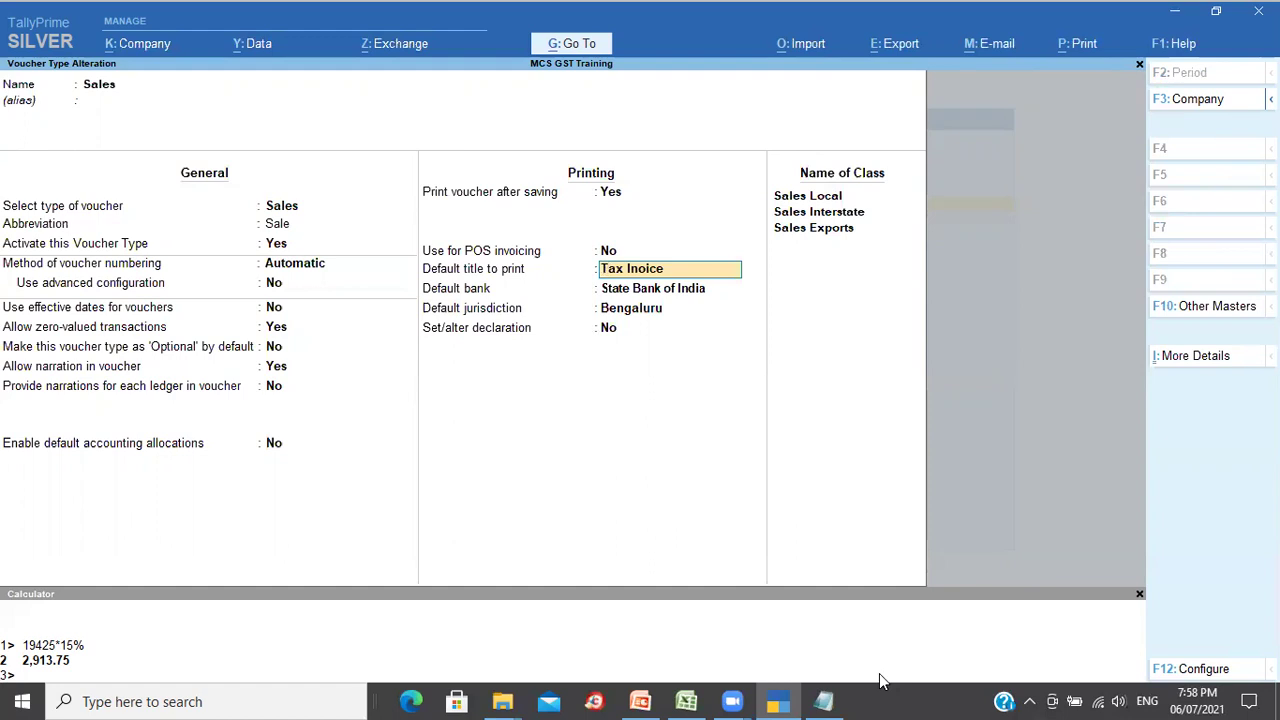
pyautogui.press('BackSpace')
pyautogui.press('Escape')
pyautogui.press('y')
pyautogui.press('Escape')
pyautogui.press('Escape')
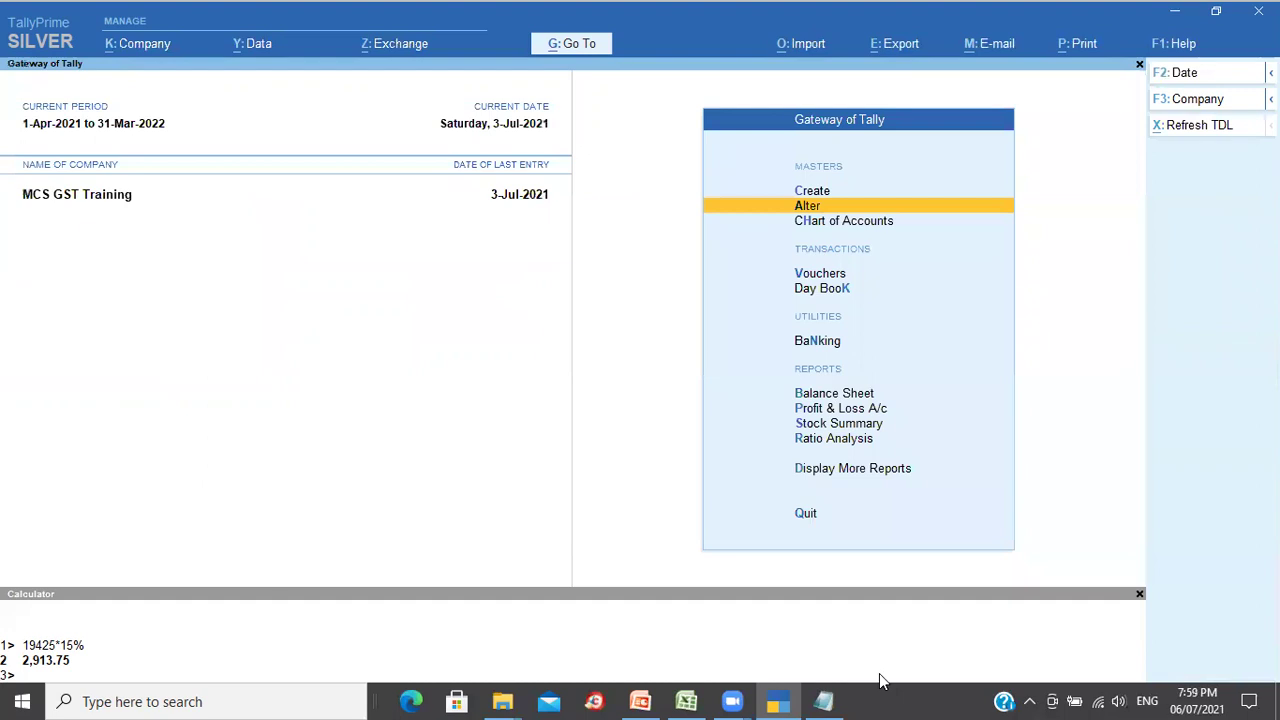
# Step: Open the Aditya Inc sales voucher from the Day Book and set its print title to Bill of Supply
pyautogui.press('k')
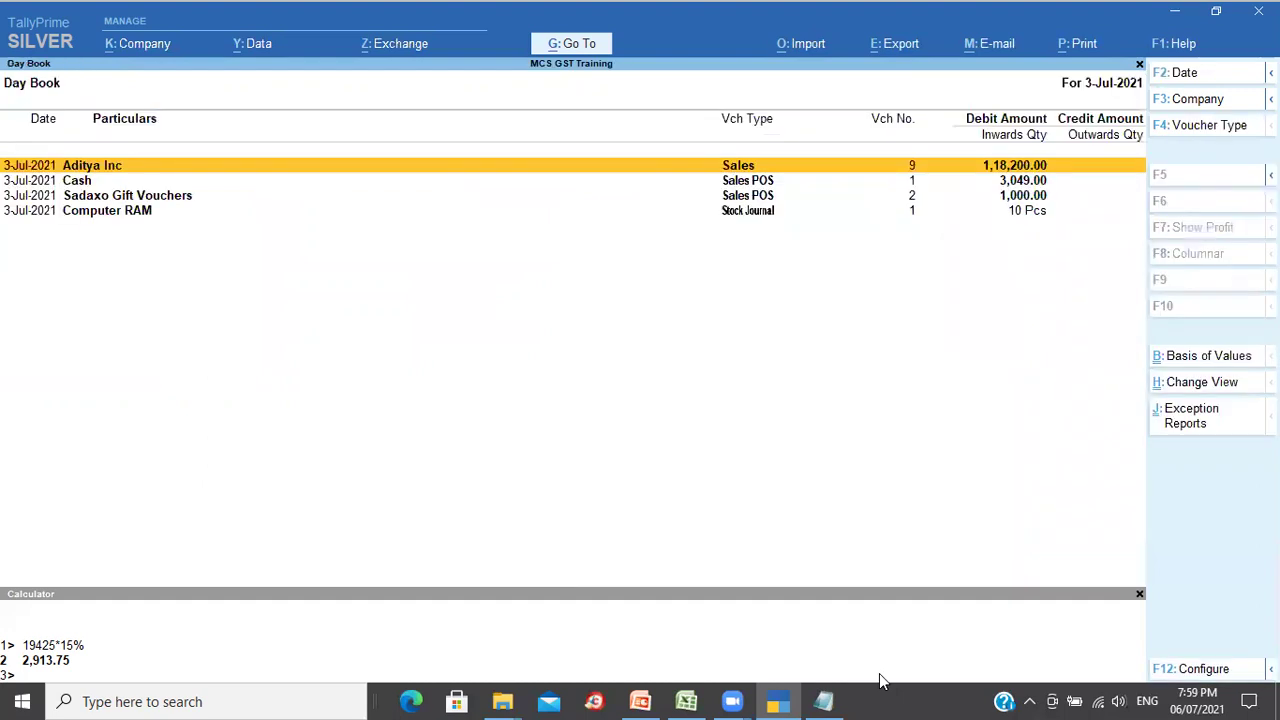
pyautogui.press('Return')
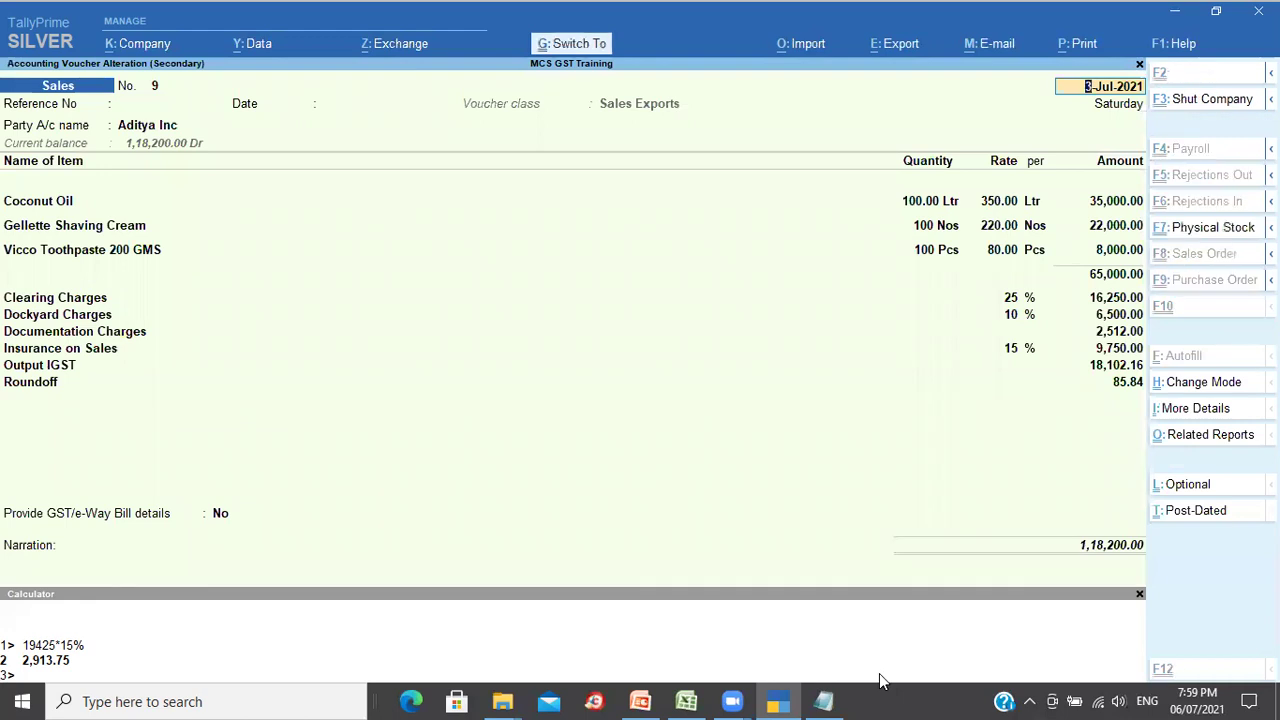
pyautogui.hotkey('ctrl', 'p')
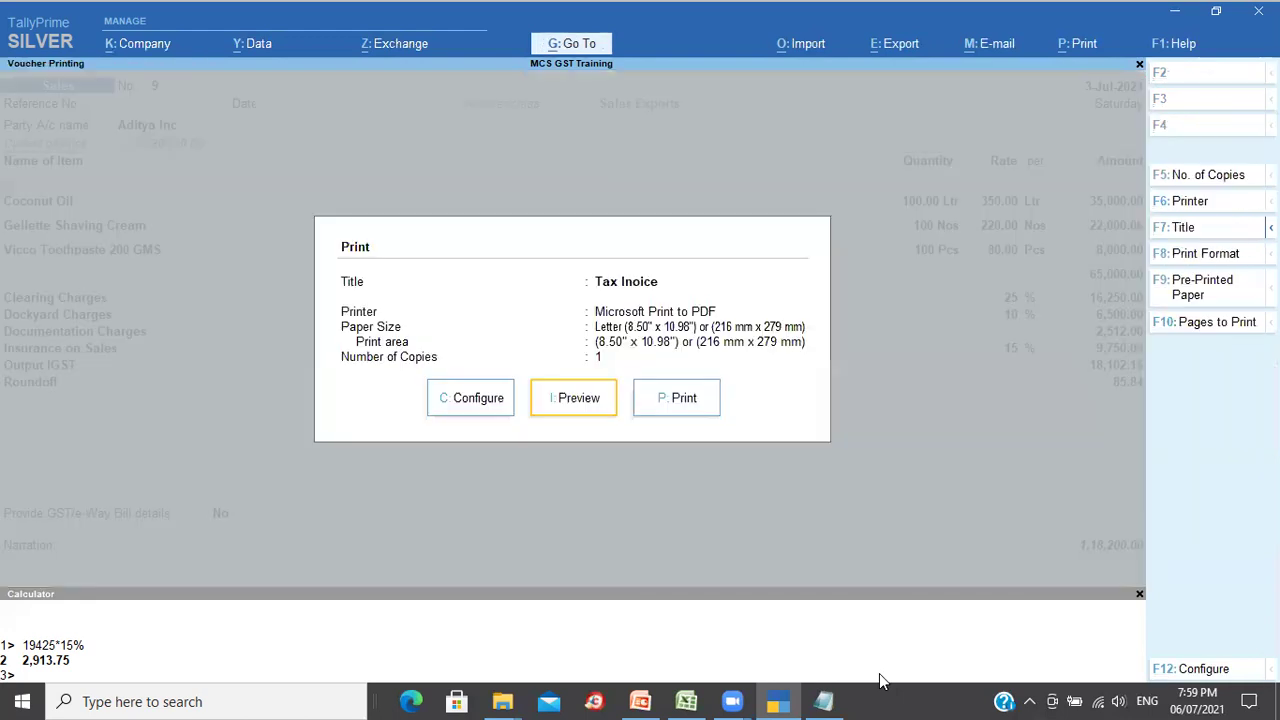
pyautogui.click(1198, 229)
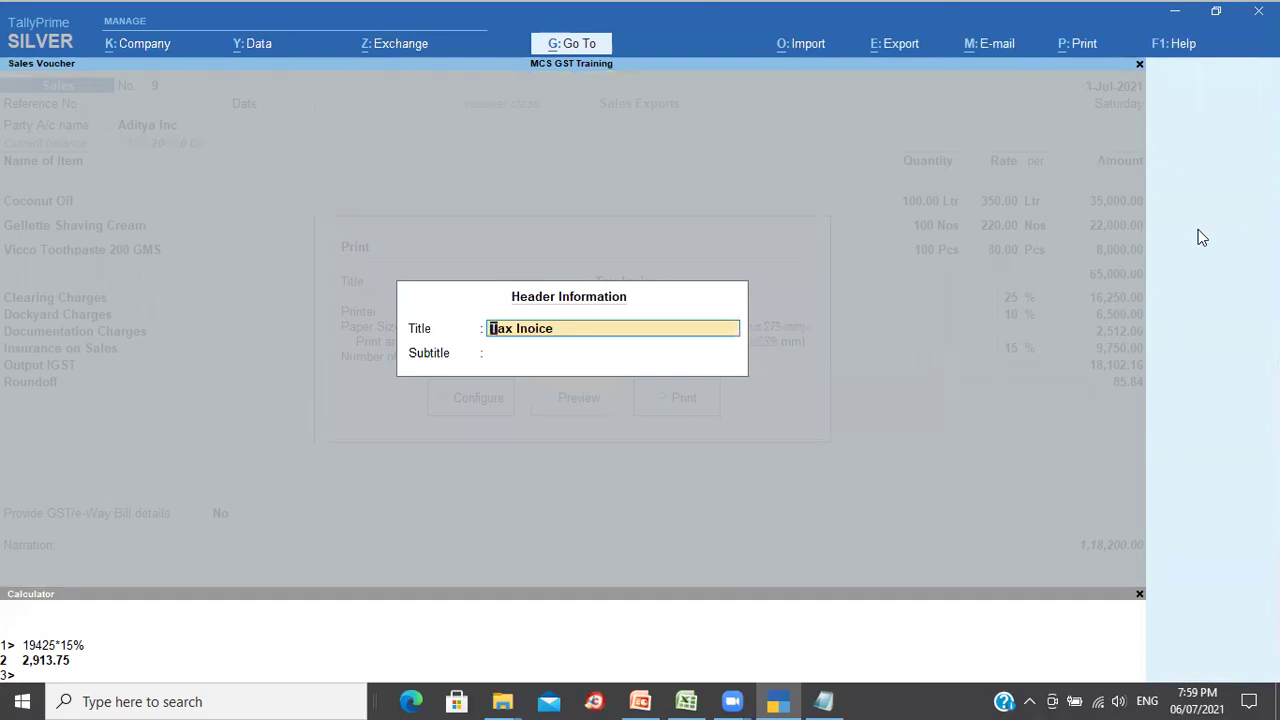
pyautogui.write('Bill of Supply')
pyautogui.press('Return')
pyautogui.press('Return')
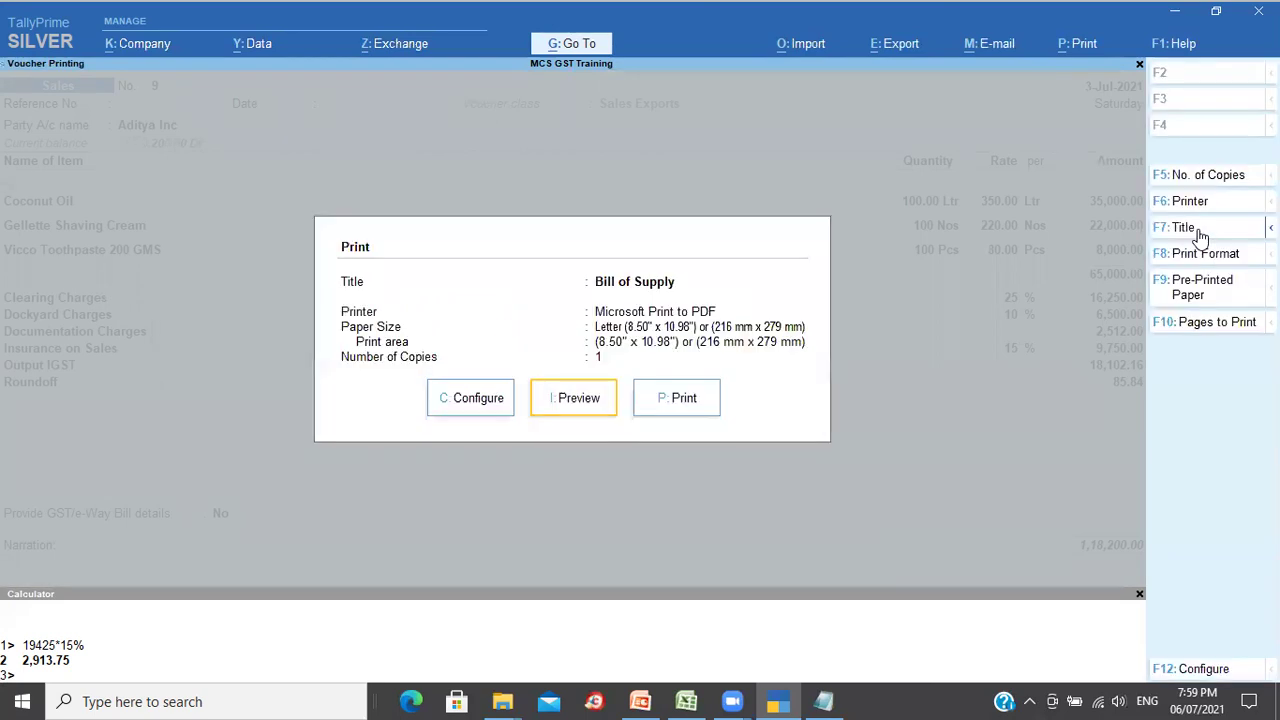
# Step: Preview the Bill of Supply at enlarged size to check its heading, and return to the voucher
pyautogui.press('i')
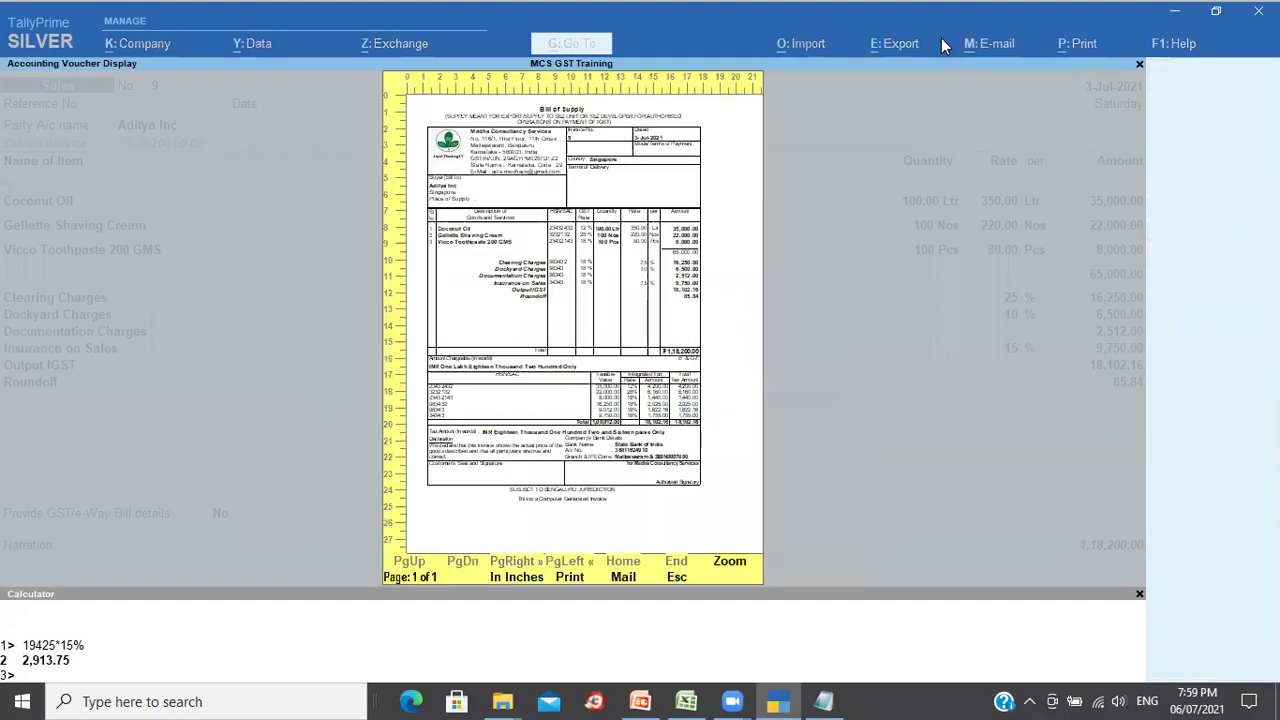
pyautogui.click(737, 575)
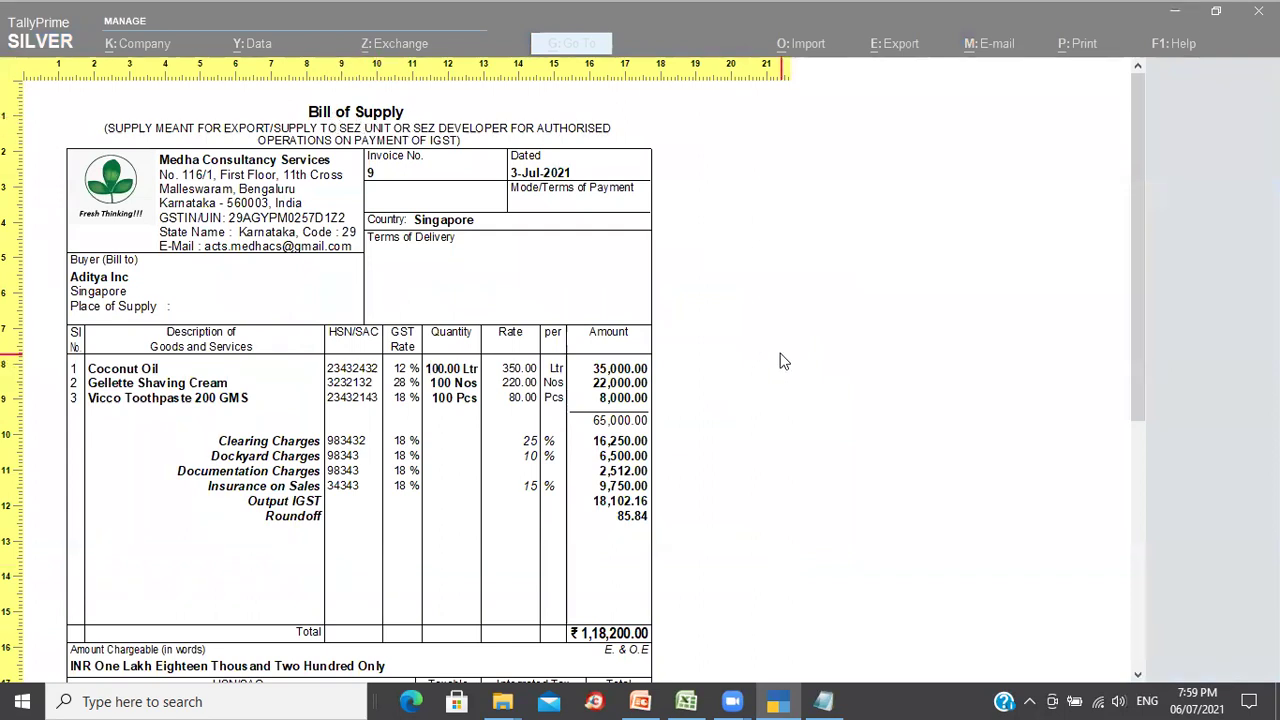
pyautogui.press('Escape')
pyautogui.press('Escape')
pyautogui.press('Escape')
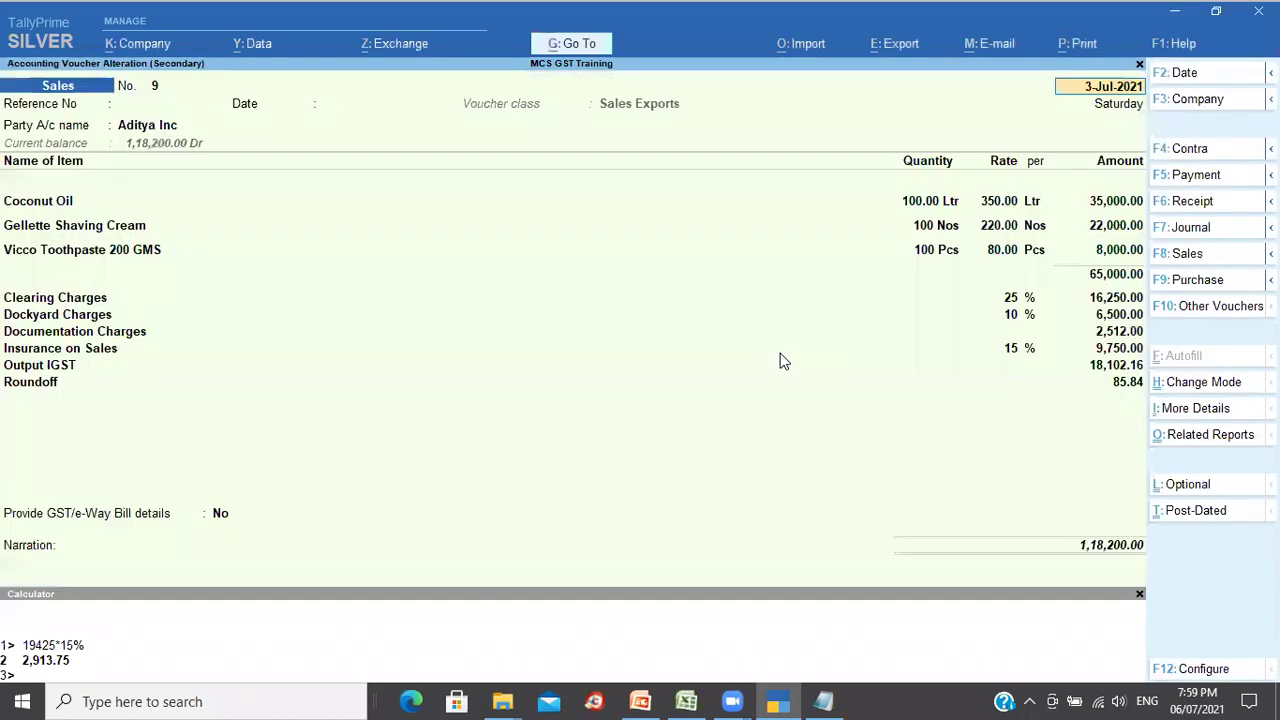
# Step: Check the Voucher Type – Sales slide in PowerPoint, and preview the Aditya Inc invoice enlarged with its default title
pyautogui.hotkey('alt', 'Tab')
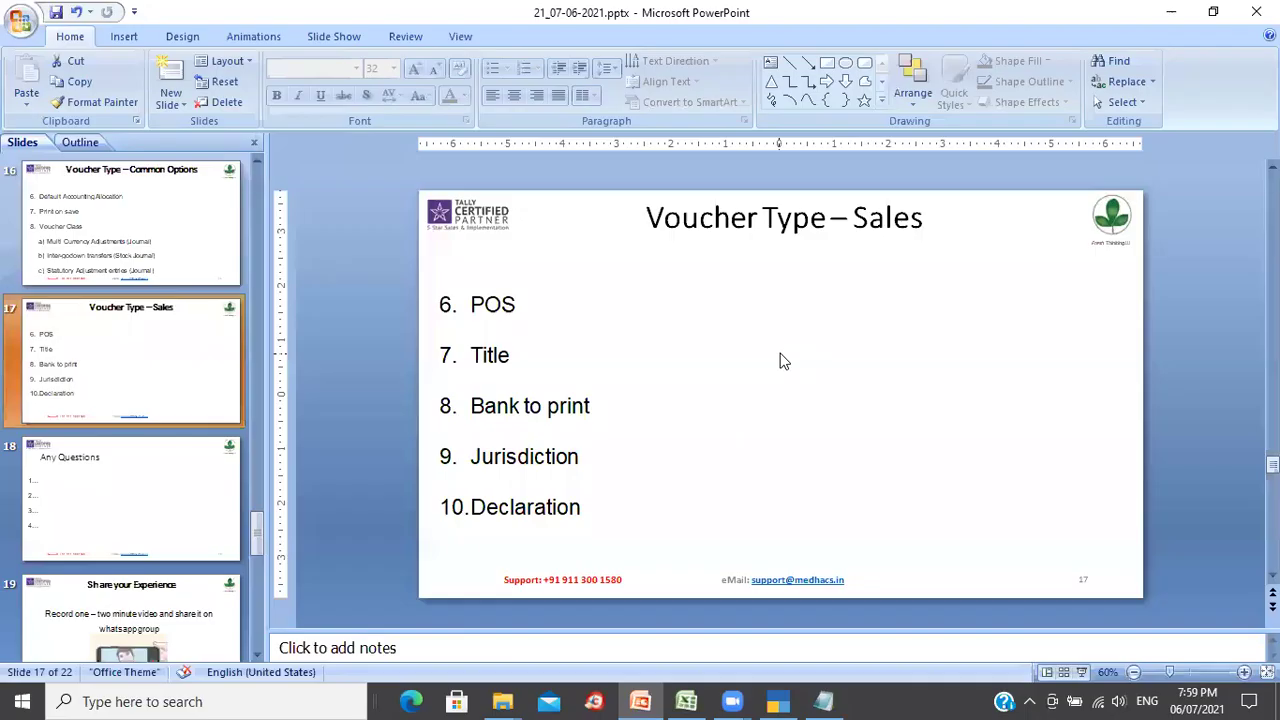
pyautogui.hotkey('alt', 'Tab')
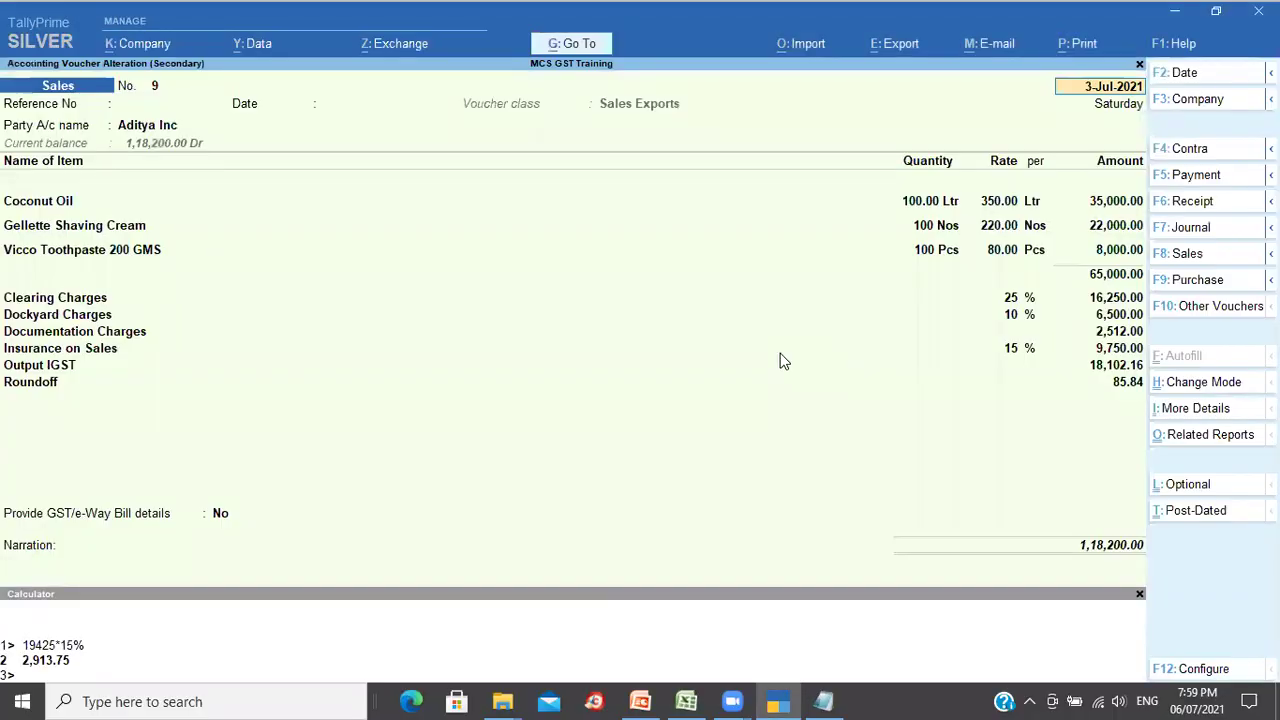
pyautogui.hotkey('ctrl', 'p')
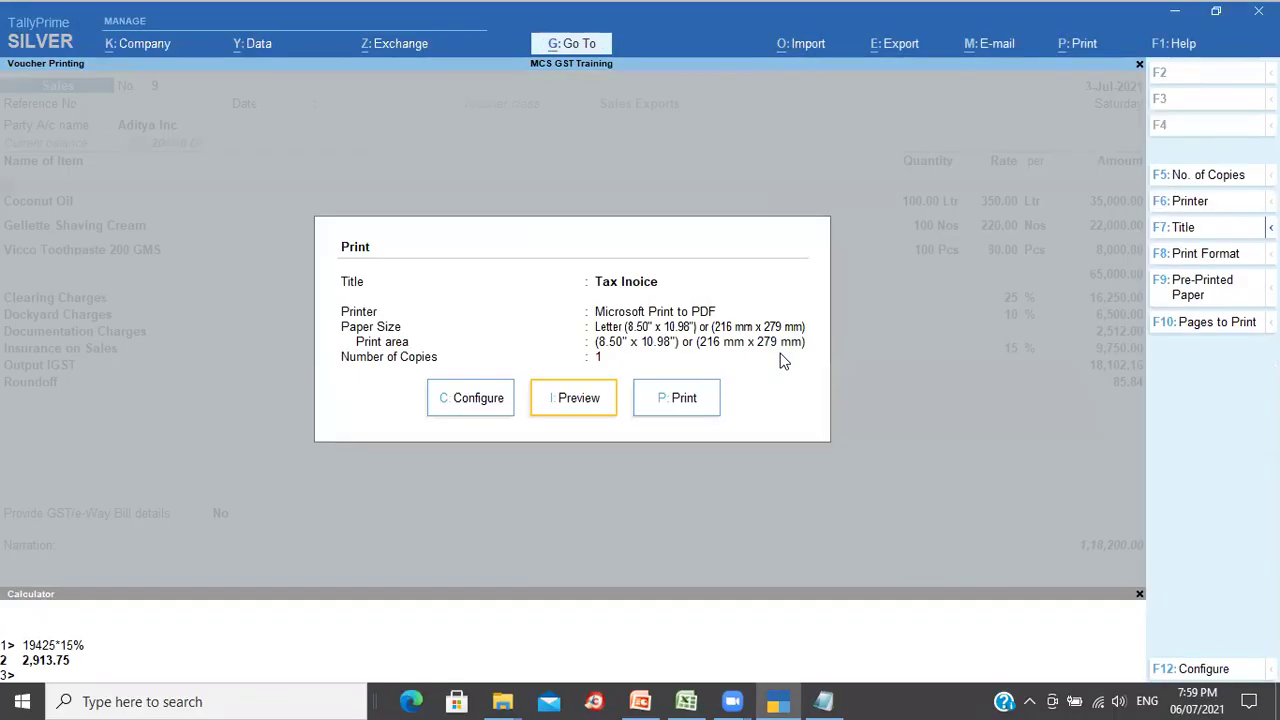
pyautogui.click(592, 397)
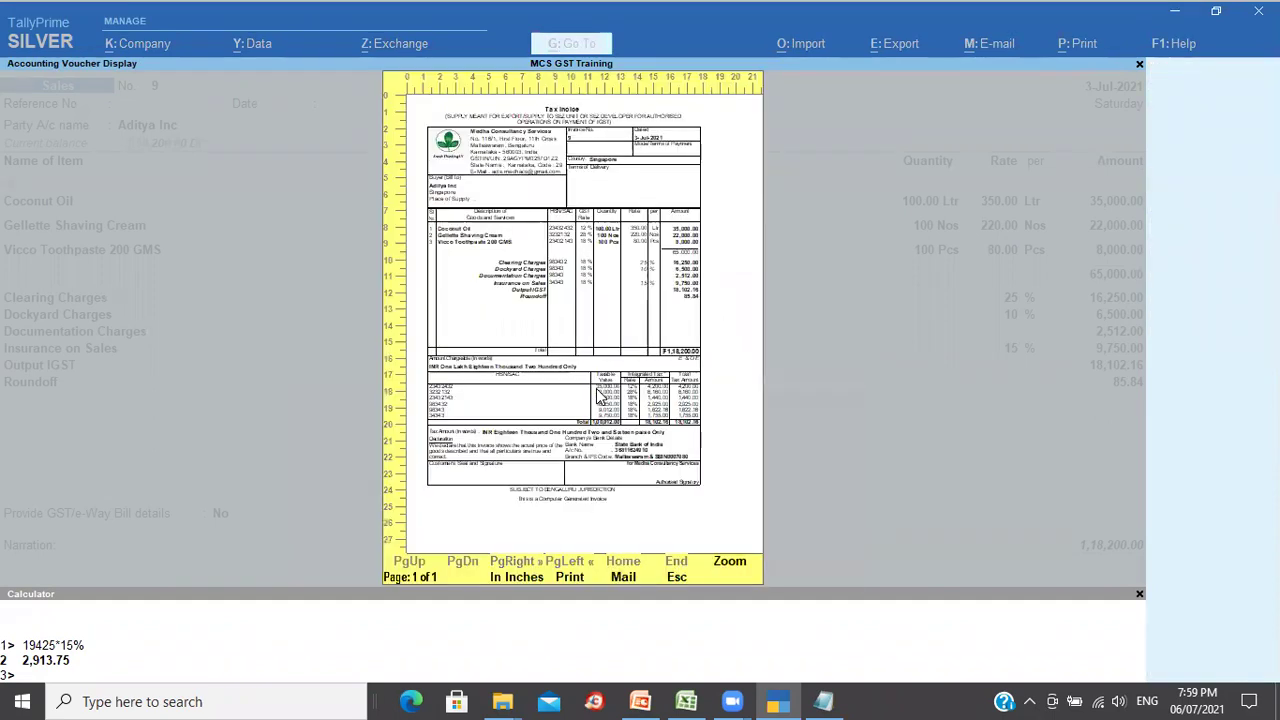
pyautogui.click(597, 397)
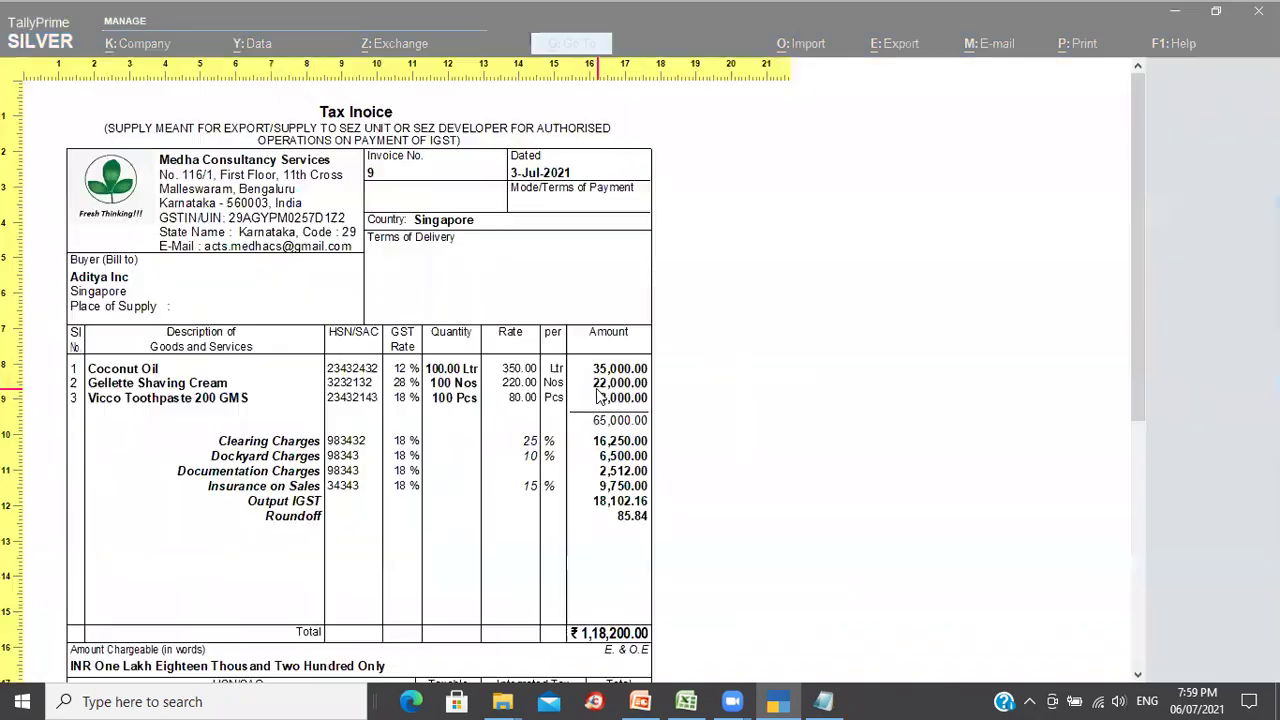
# Step: Check the company's bank details at the foot of the Aditya Inc invoice preview, and return to the Day Book
pyautogui.scroll(-5, 597, 397)
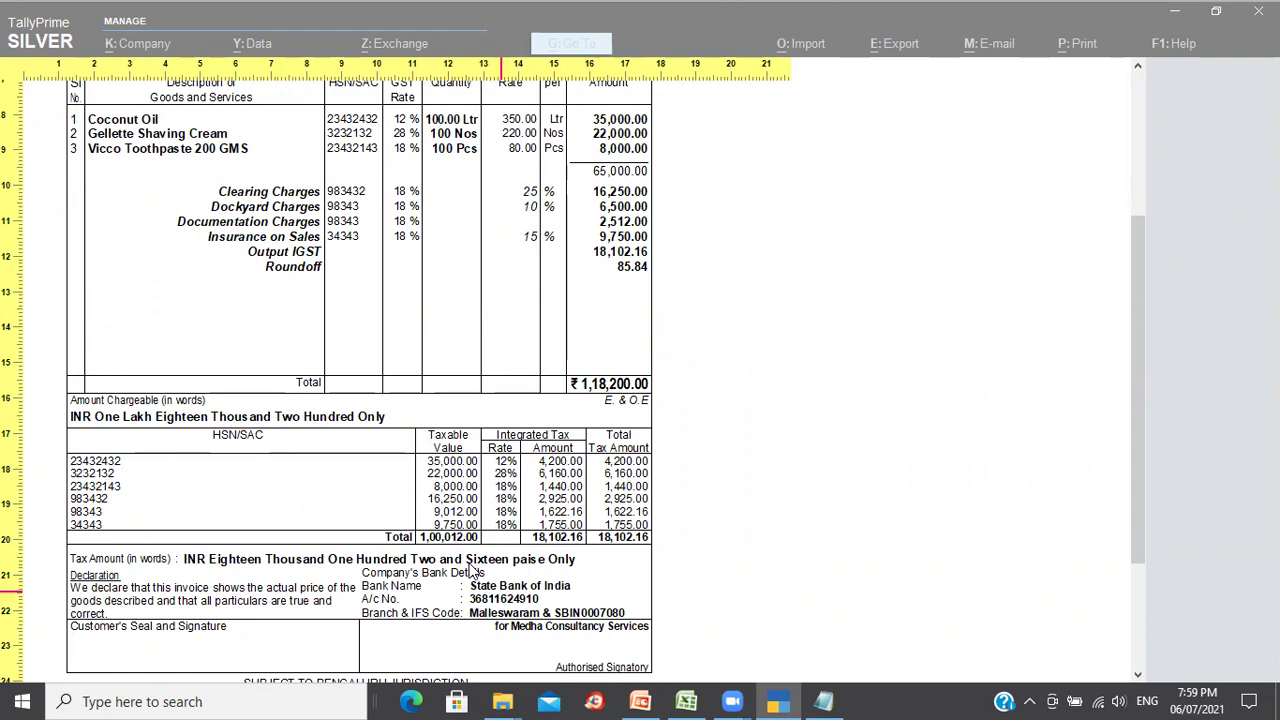
pyautogui.press('Escape')
pyautogui.press('Escape')
pyautogui.press('Escape')
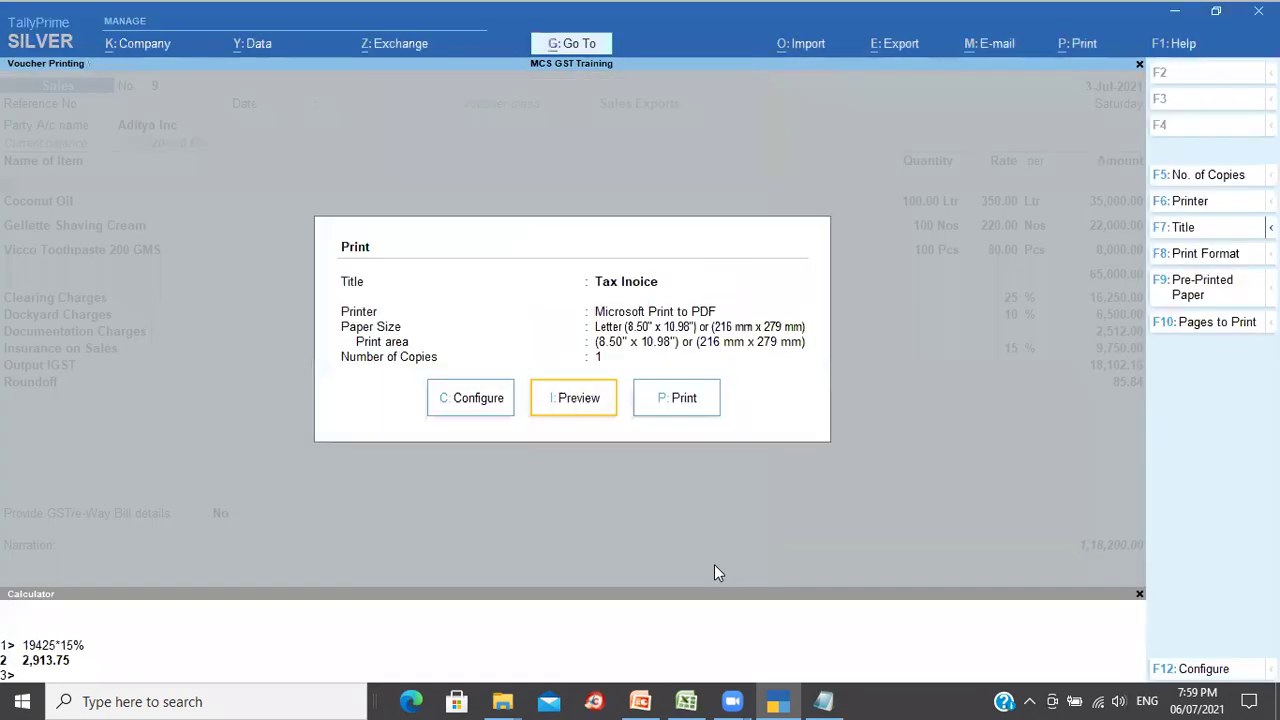
pyautogui.press('Escape')
pyautogui.press('Escape')
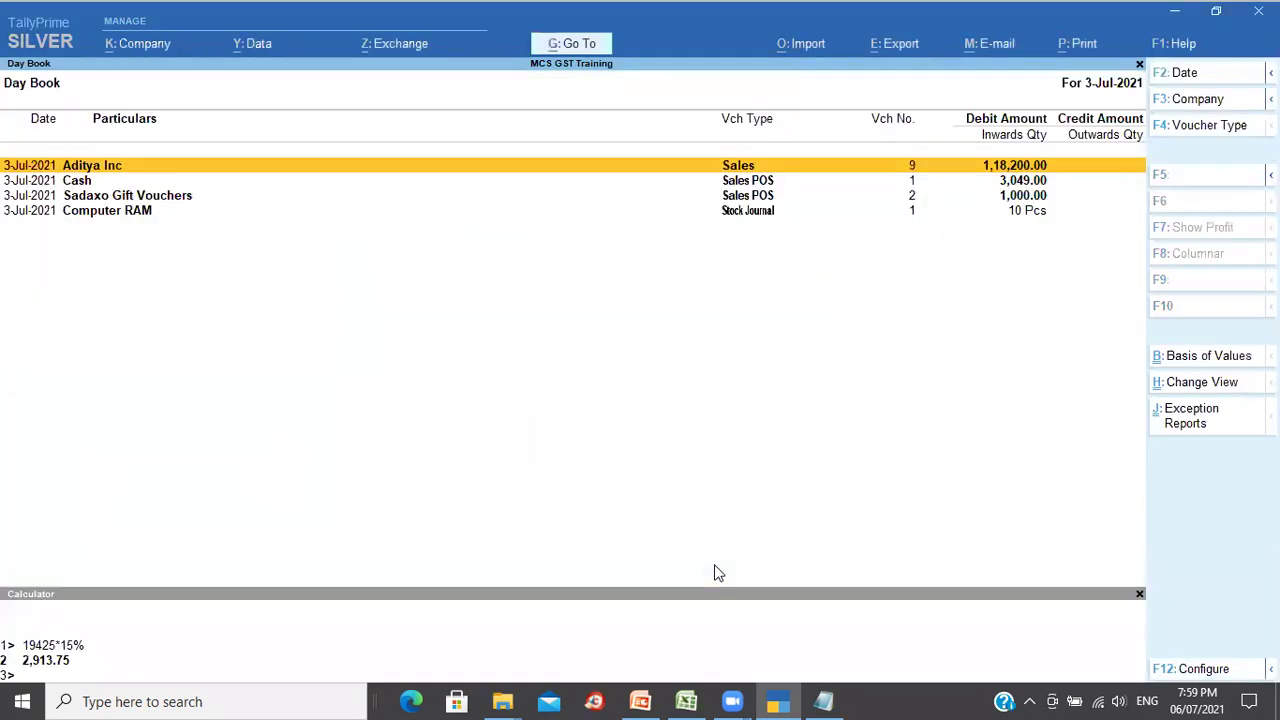
# Step: Open the Sales voucher type for alteration from the master list of voucher types
pyautogui.press('a')
pyautogui.press('Down')
pyautogui.press('Down')
pyautogui.press('Down')
pyautogui.press('Down')
pyautogui.press('Return')
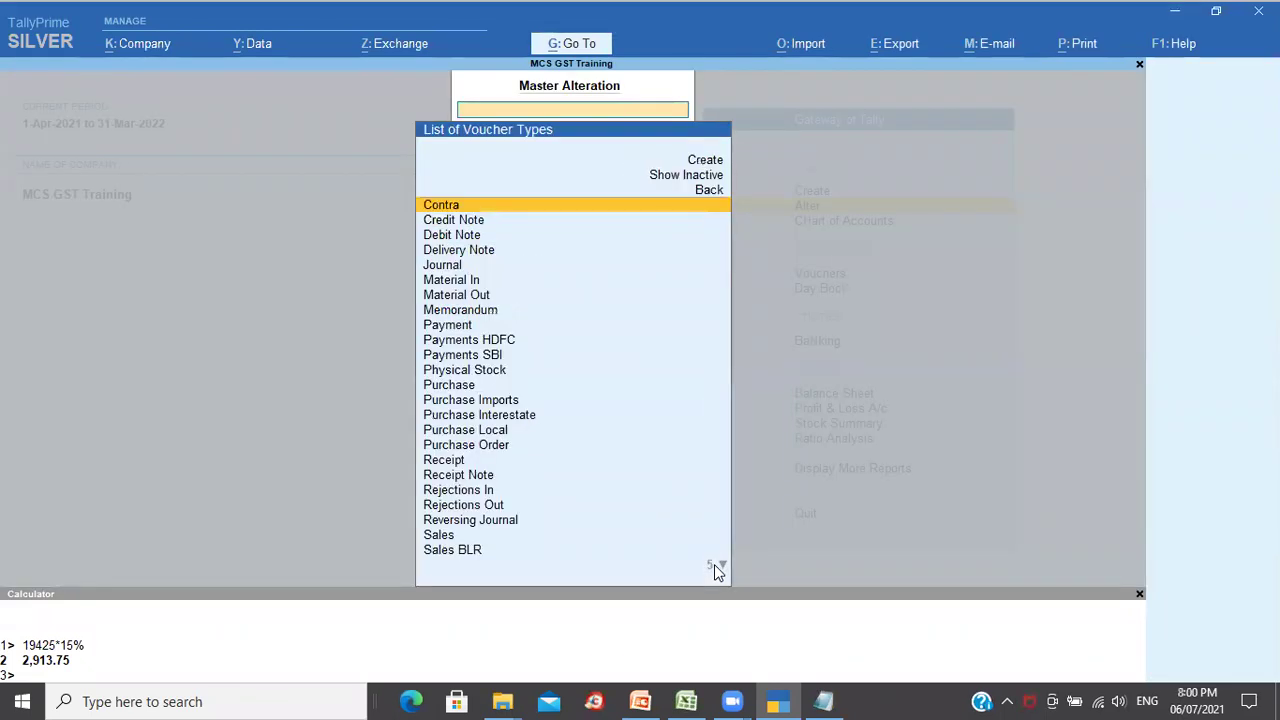
pyautogui.write('Sa')
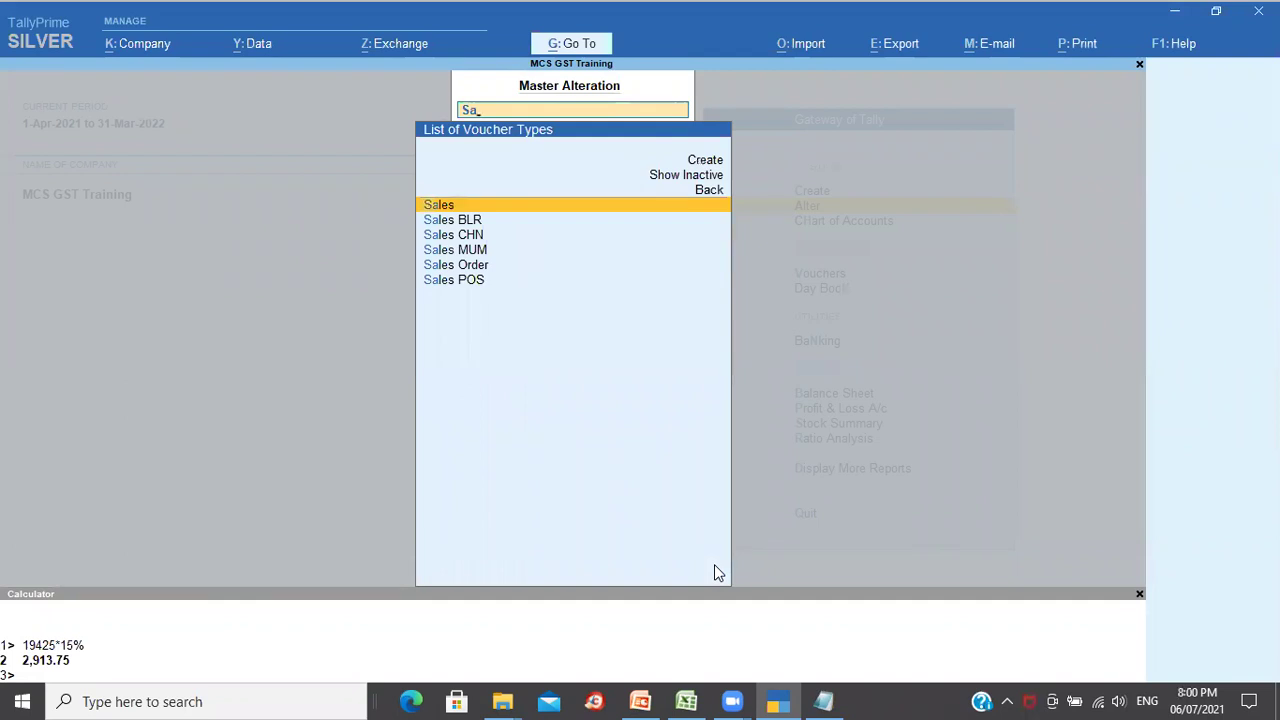
pyautogui.press('Return')
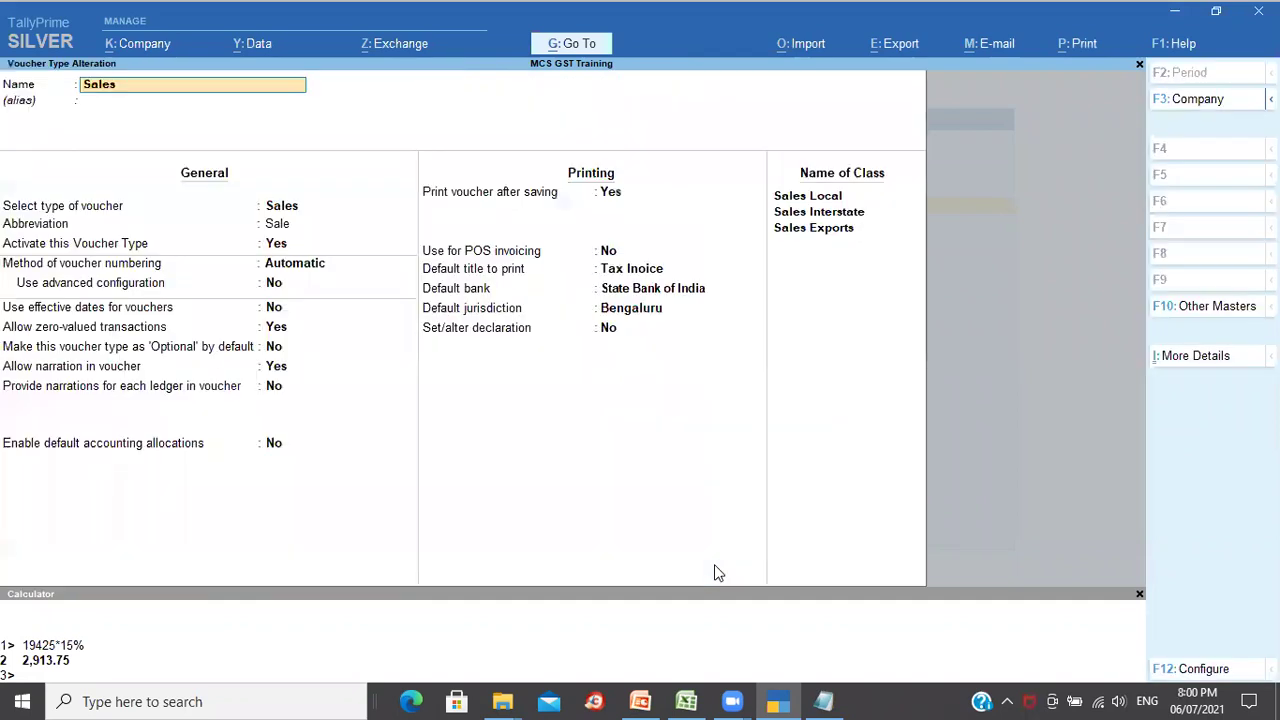
# Step: Accept State Bank of India as the Sales voucher type's default bank, save the alteration with jurisdiction Bengaluru, and return to the Gateway
pyautogui.click(651, 288)
pyautogui.moveTo(800, 700)
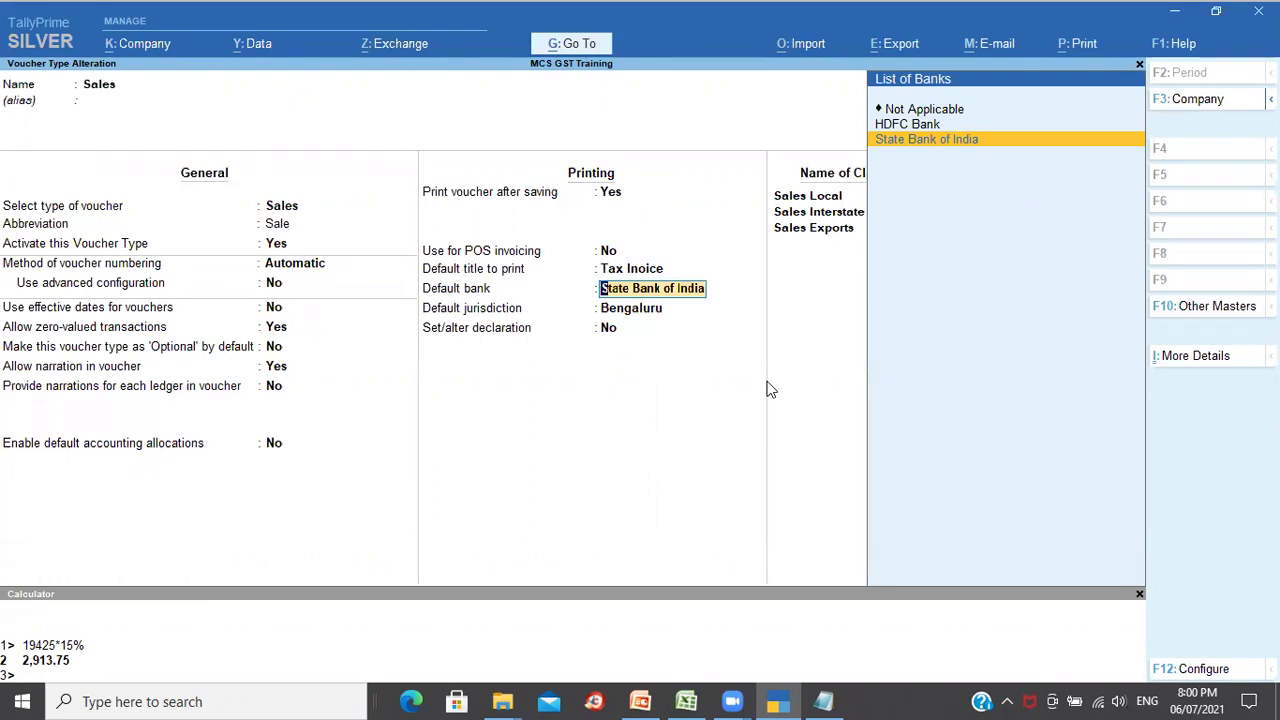
pyautogui.press('Return')
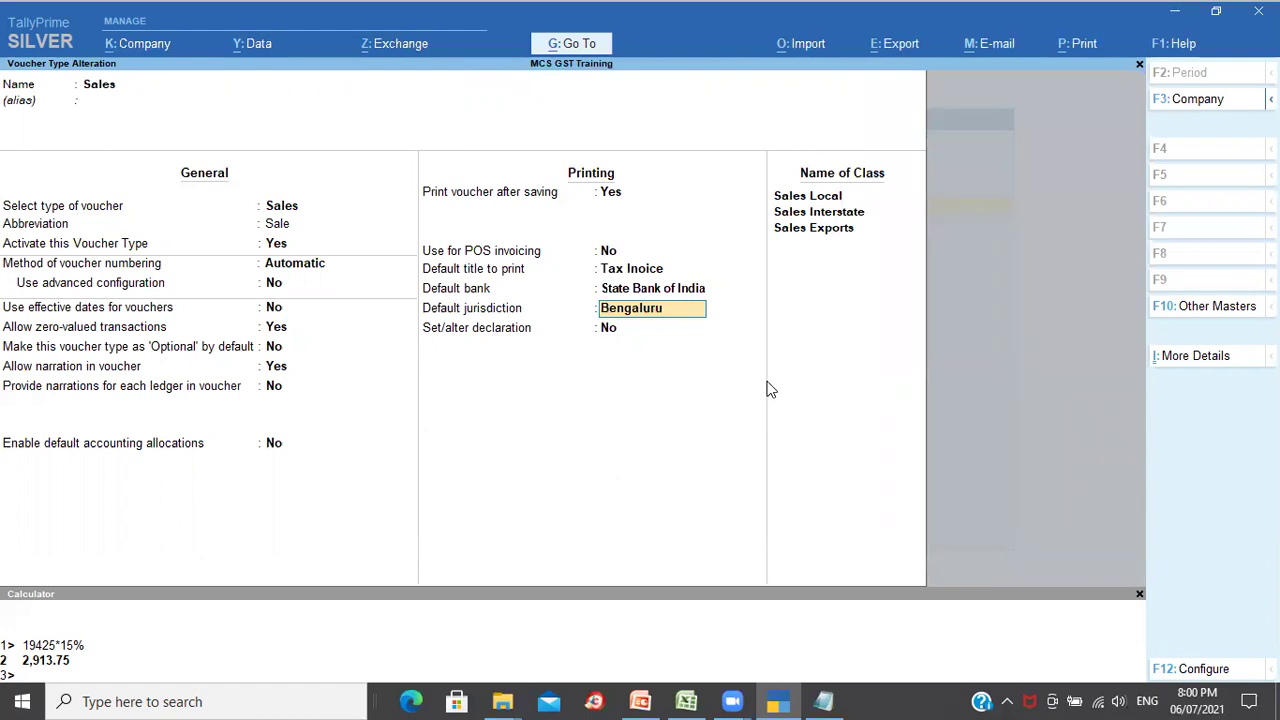
pyautogui.press('ctrl')
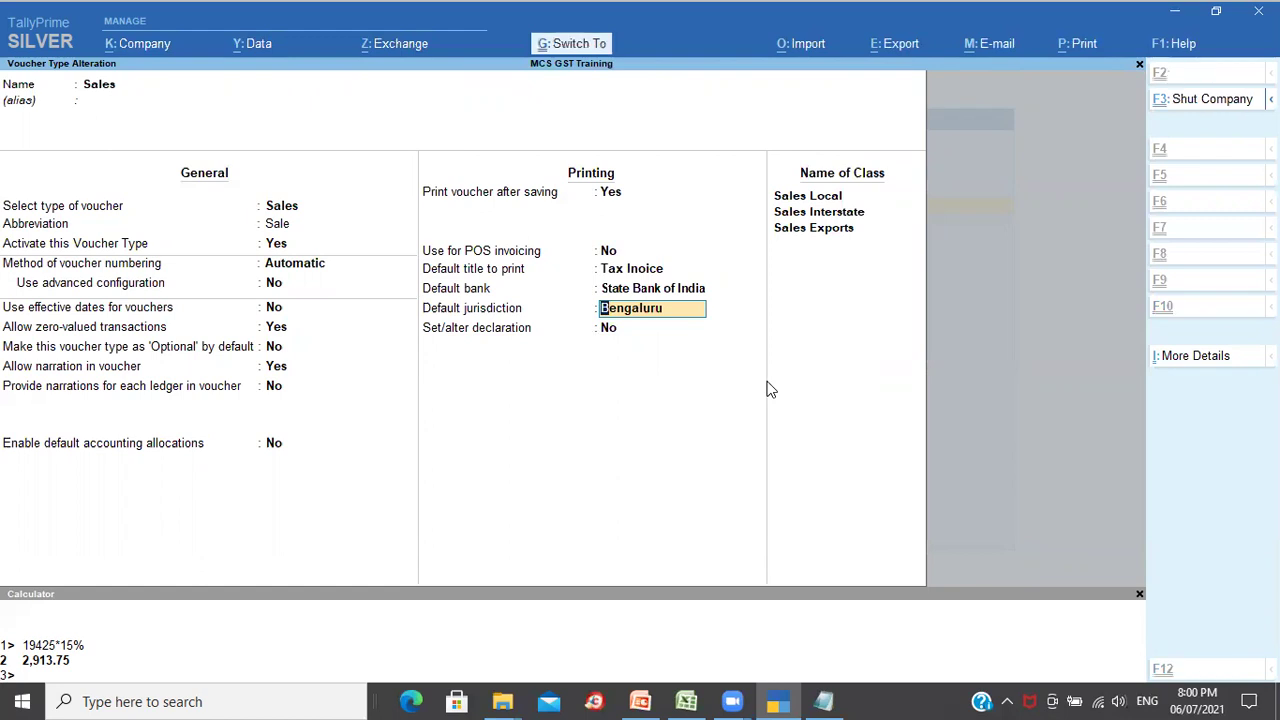
pyautogui.hotkey('ctrl', 'a')
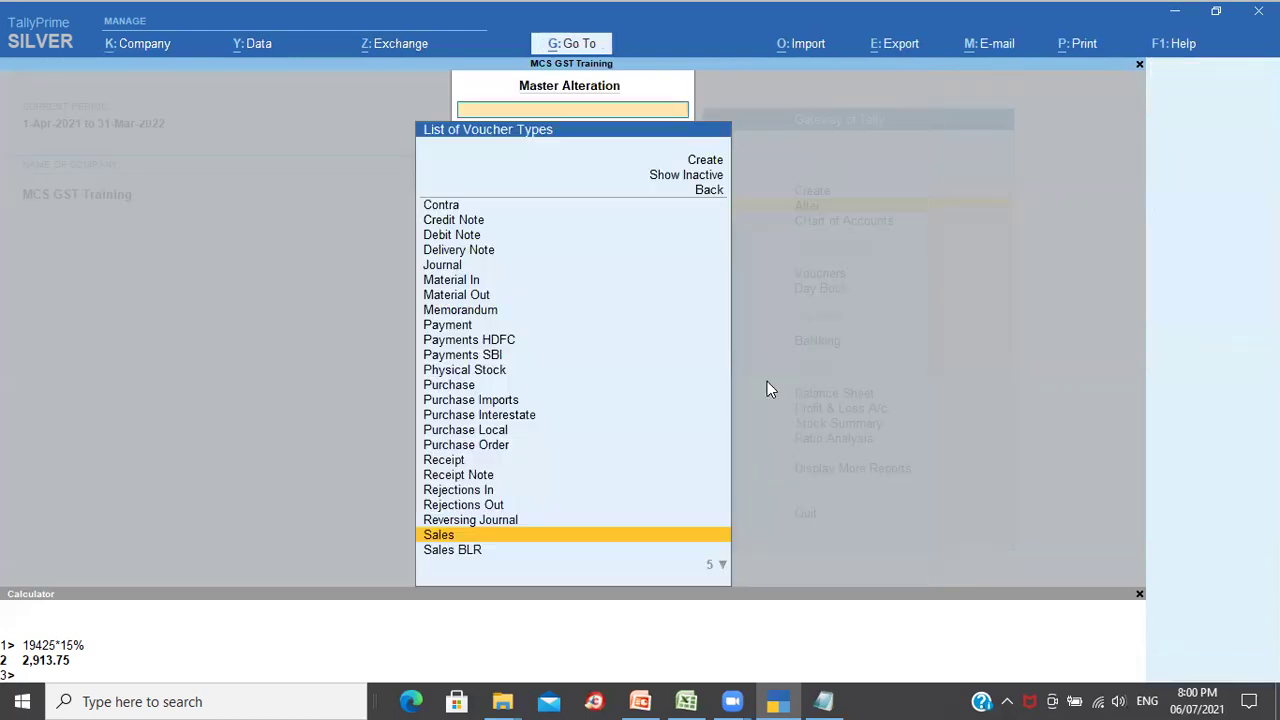
pyautogui.press('Escape')
pyautogui.press('Escape')
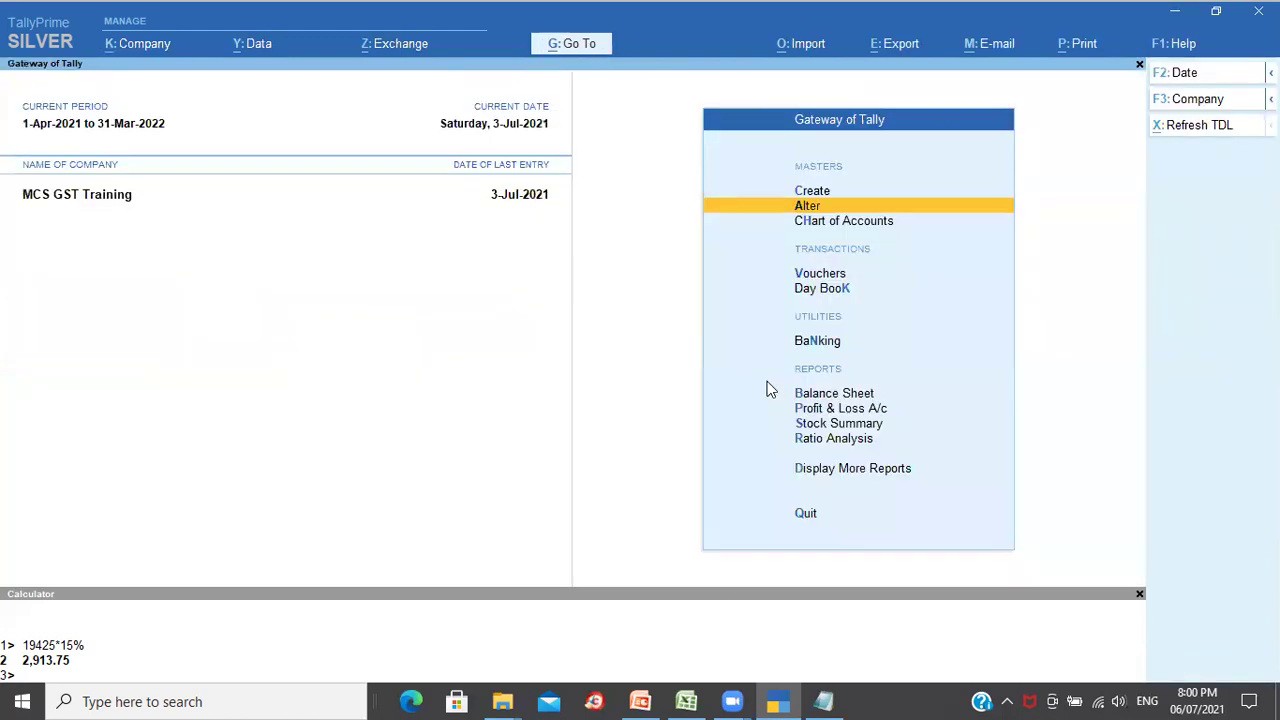
# Step: Preview the Aditya Inc invoice from the Day Book enlarged to check its jurisdiction line, and return to the voucher
pyautogui.press('k')
pyautogui.press('Return')
pyautogui.hotkey('ctrl', 'p')
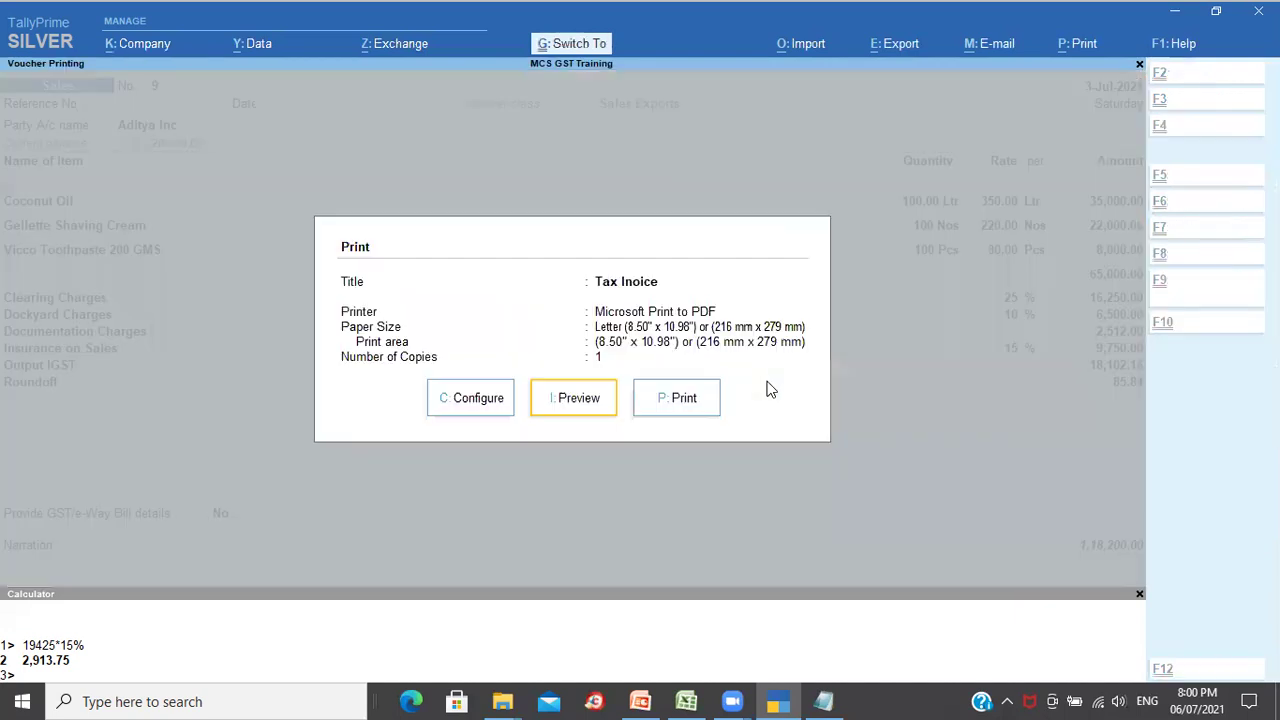
pyautogui.press('i')
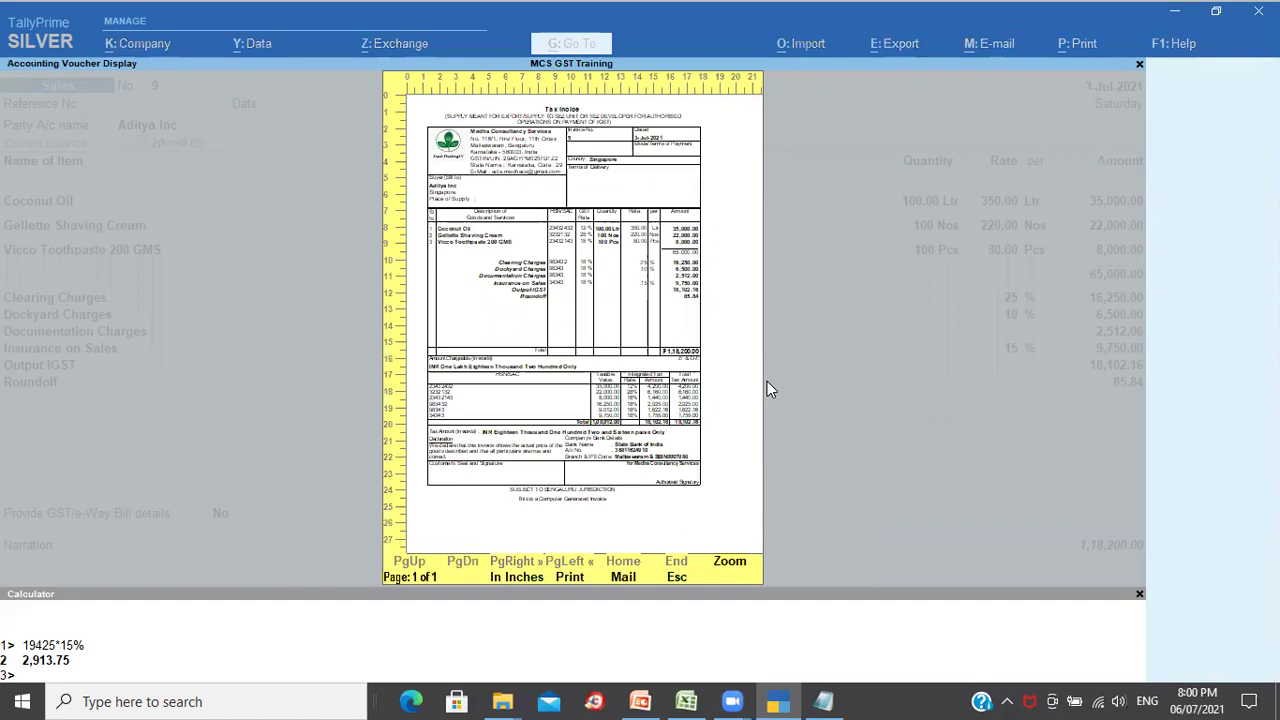
pyautogui.press('Return')
pyautogui.scroll(-5, 768, 390)
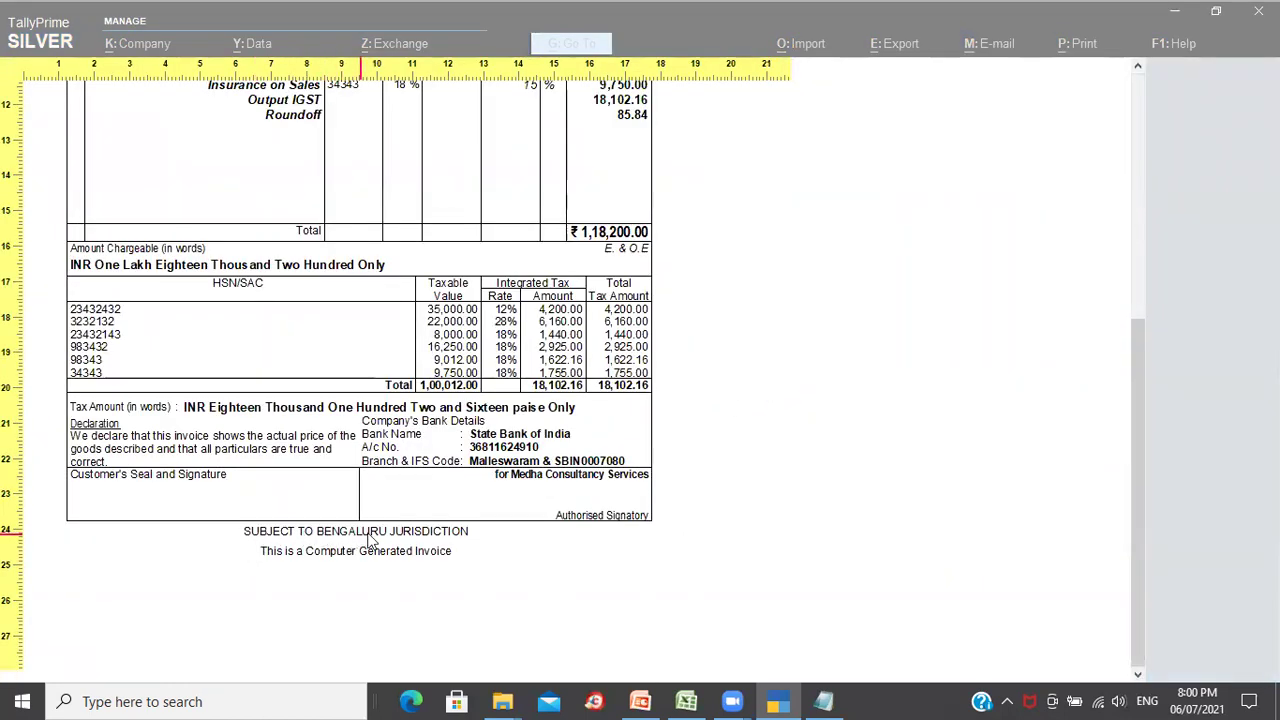
pyautogui.click(392, 580)
pyautogui.press('Escape')
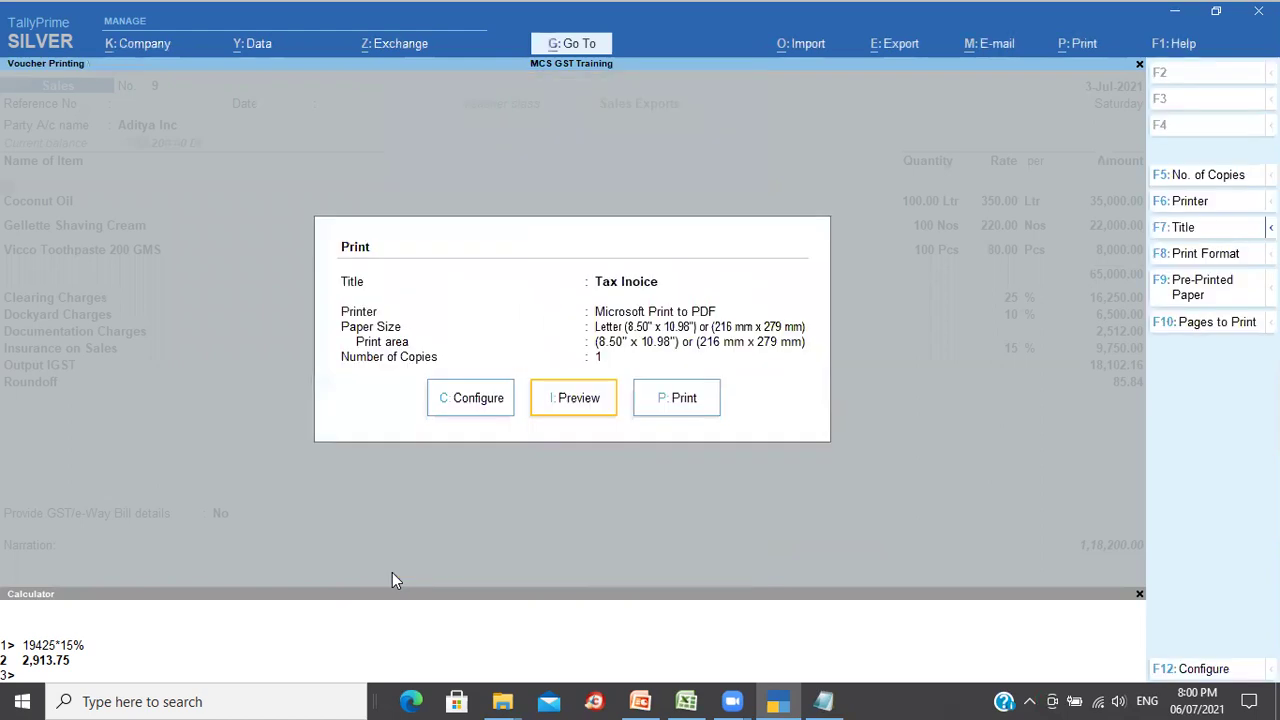
pyautogui.press('Escape')
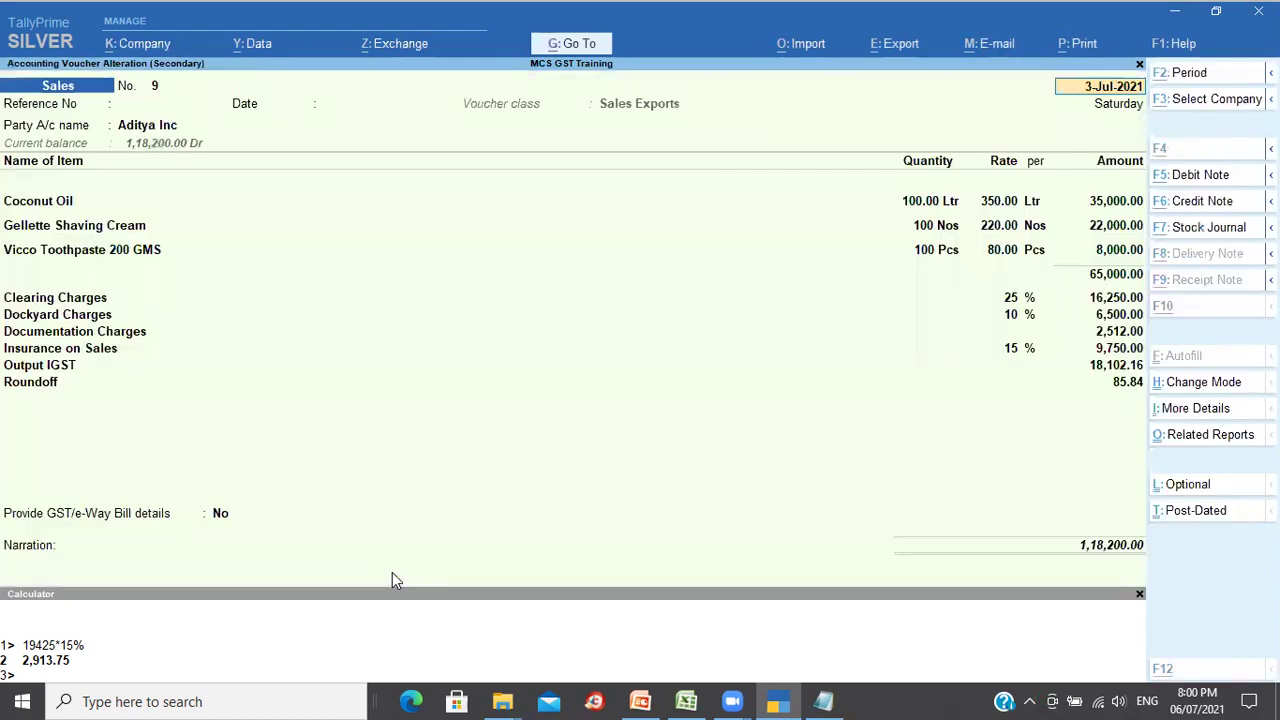
# Step: Check the Voucher Type – Sales slide in PowerPoint, and quit the Aditya Inc voucher in TallyPrime without saving
pyautogui.hotkey('alt', 'Tab')
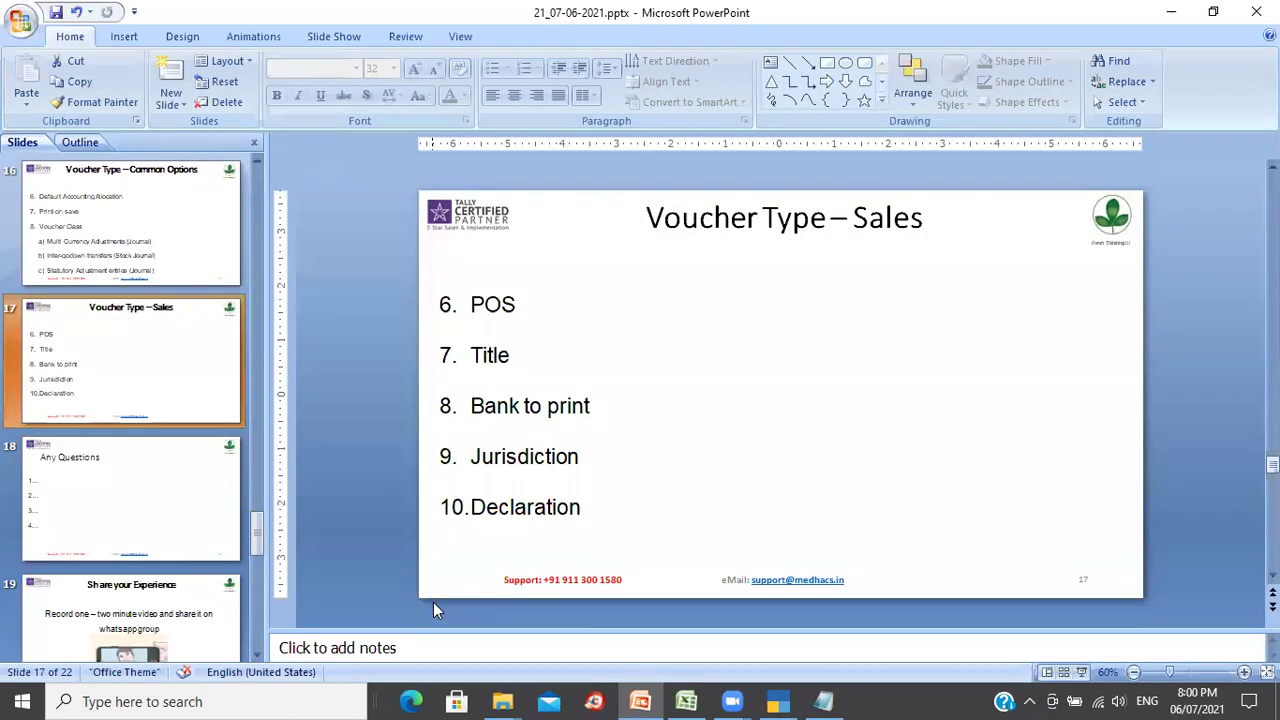
pyautogui.hotkey('alt', 'Tab')
pyautogui.press('Escape')
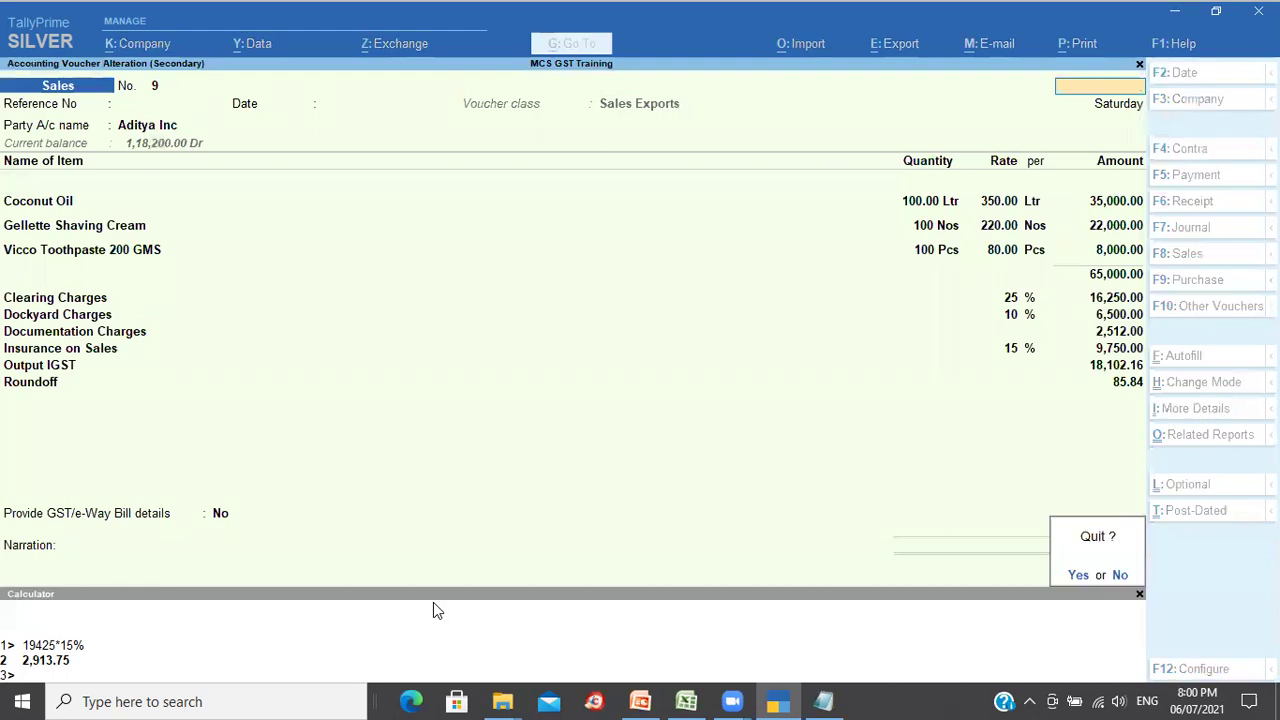
pyautogui.press('Return')
pyautogui.press('Escape')
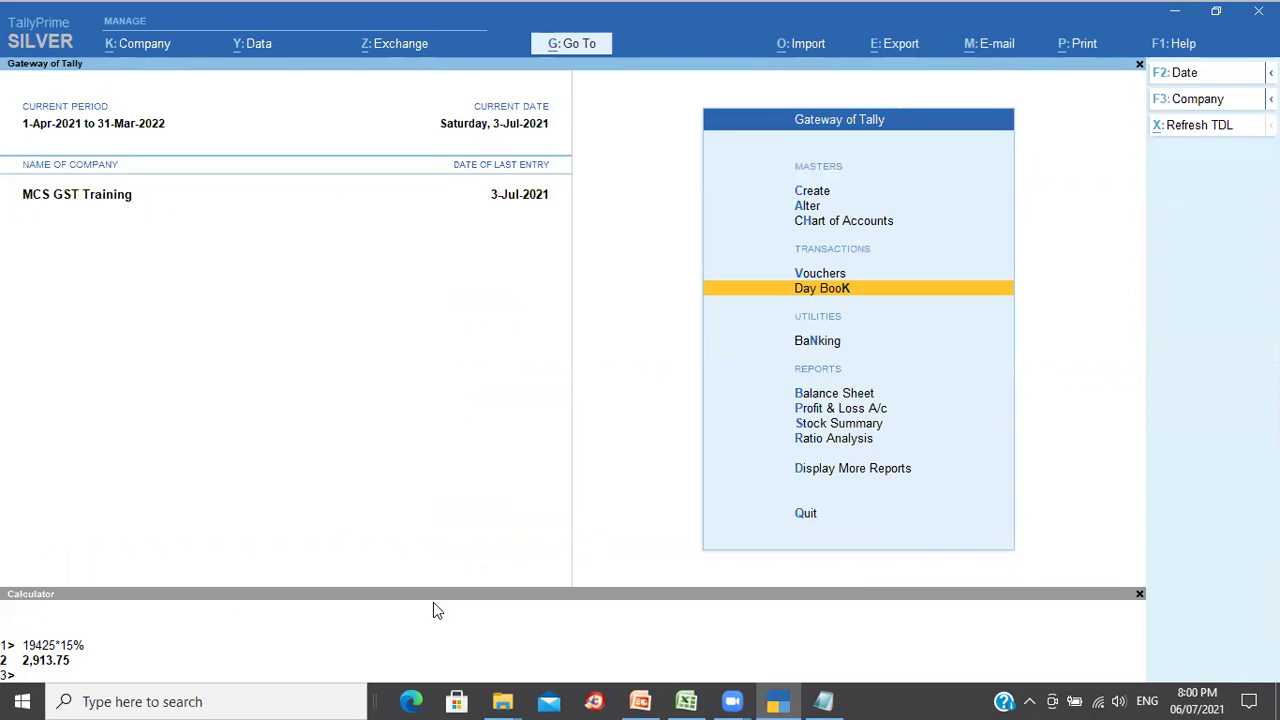
# Step: Preview the Aditya Inc invoice enlarged to check its declaration text, and return to the Gateway of Tally
pyautogui.press('Return')
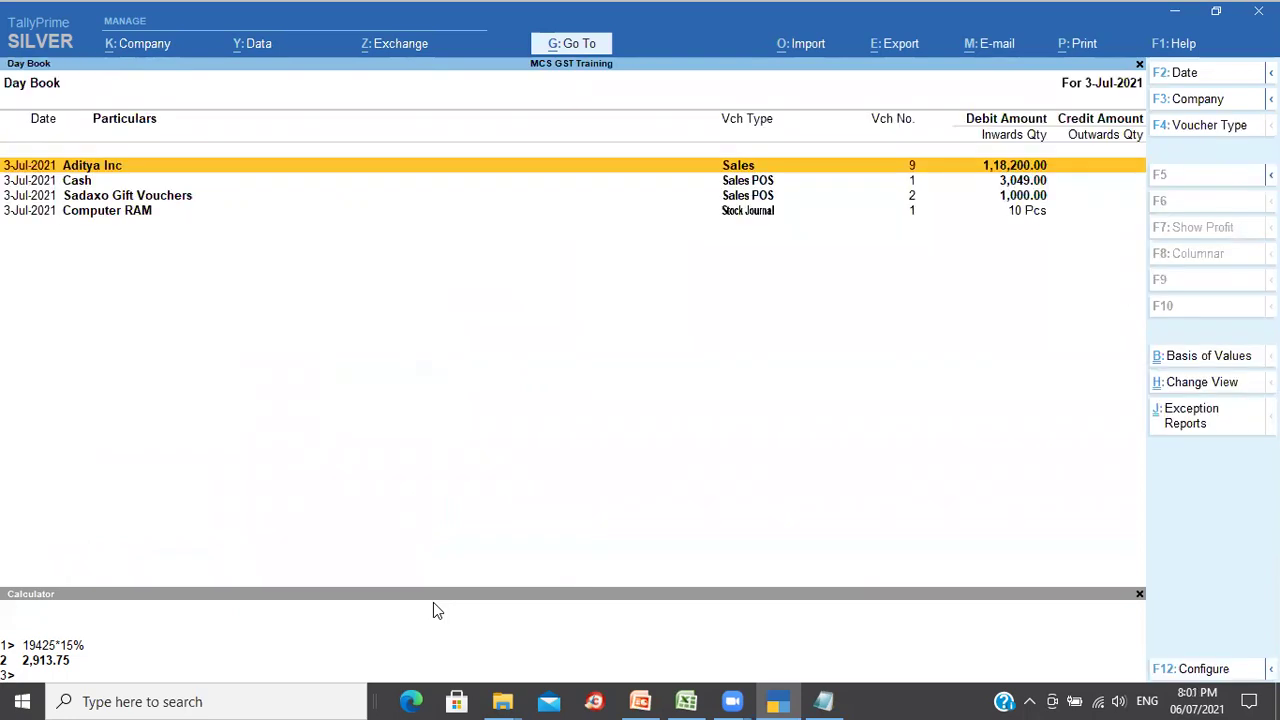
pyautogui.press('Return')
pyautogui.hotkey('ctrl', 'p')
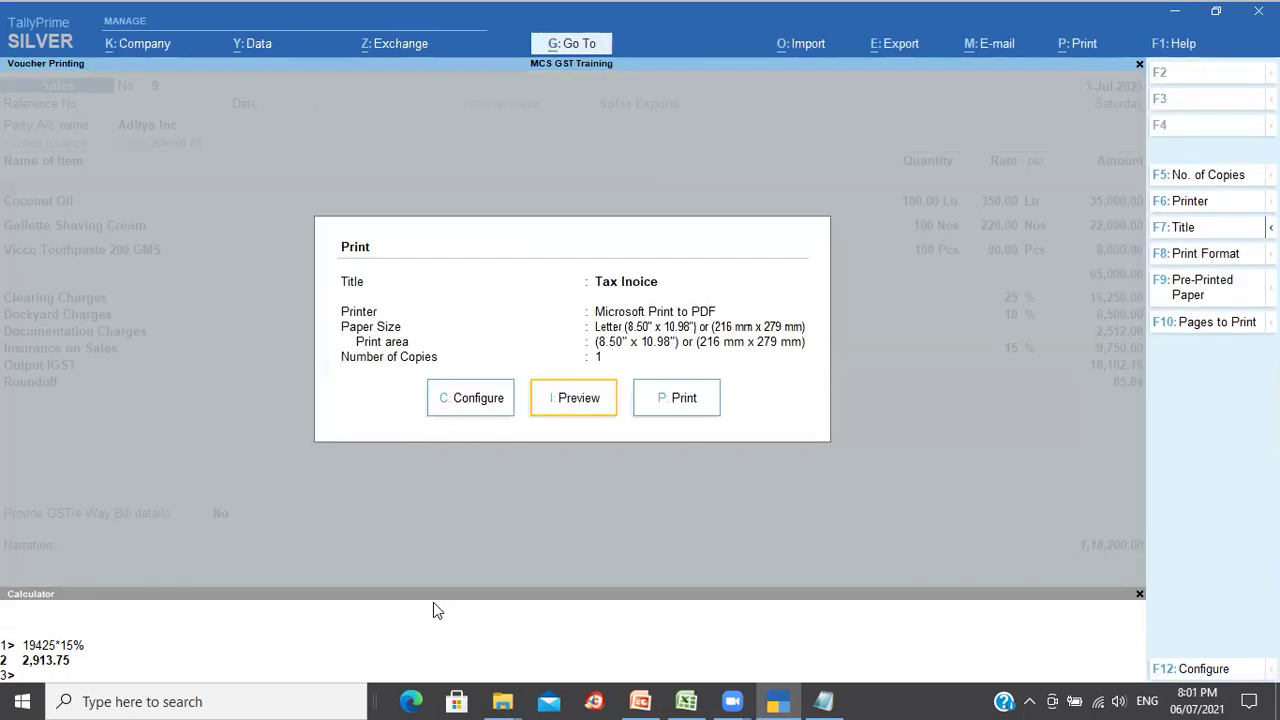
pyautogui.press('i')
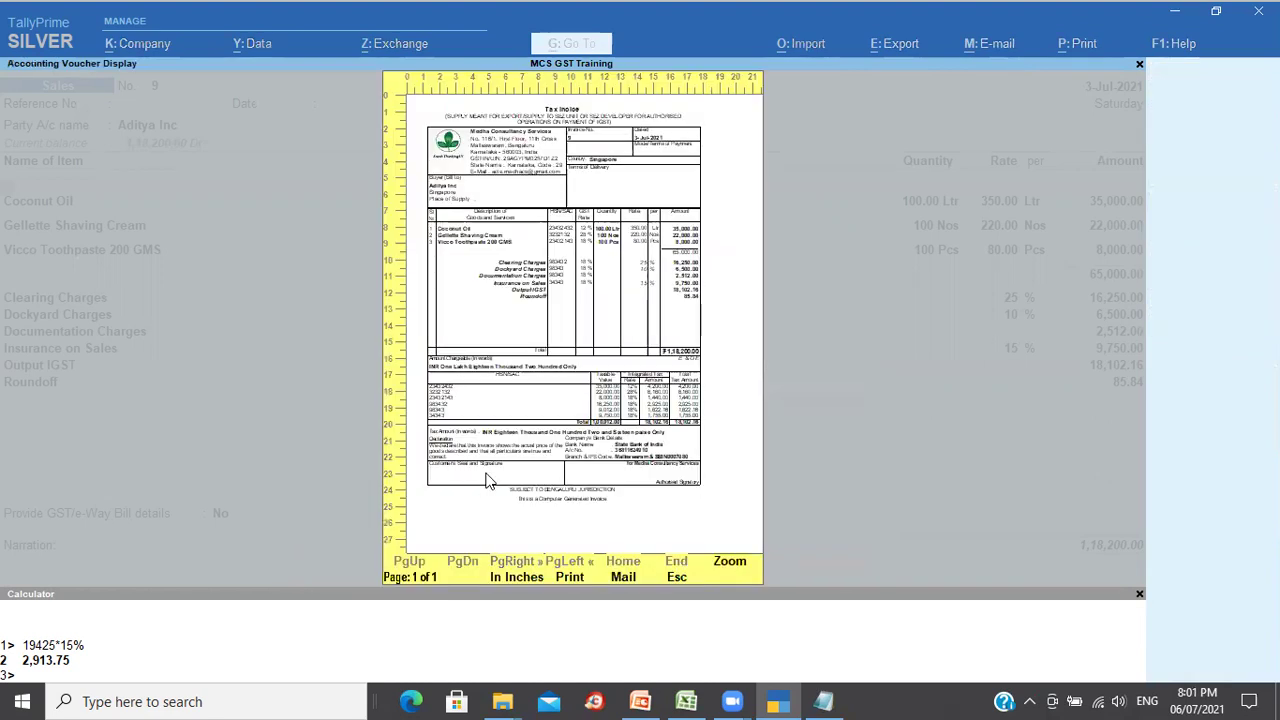
pyautogui.click(729, 566)
pyautogui.scroll(-5, 360, 523)
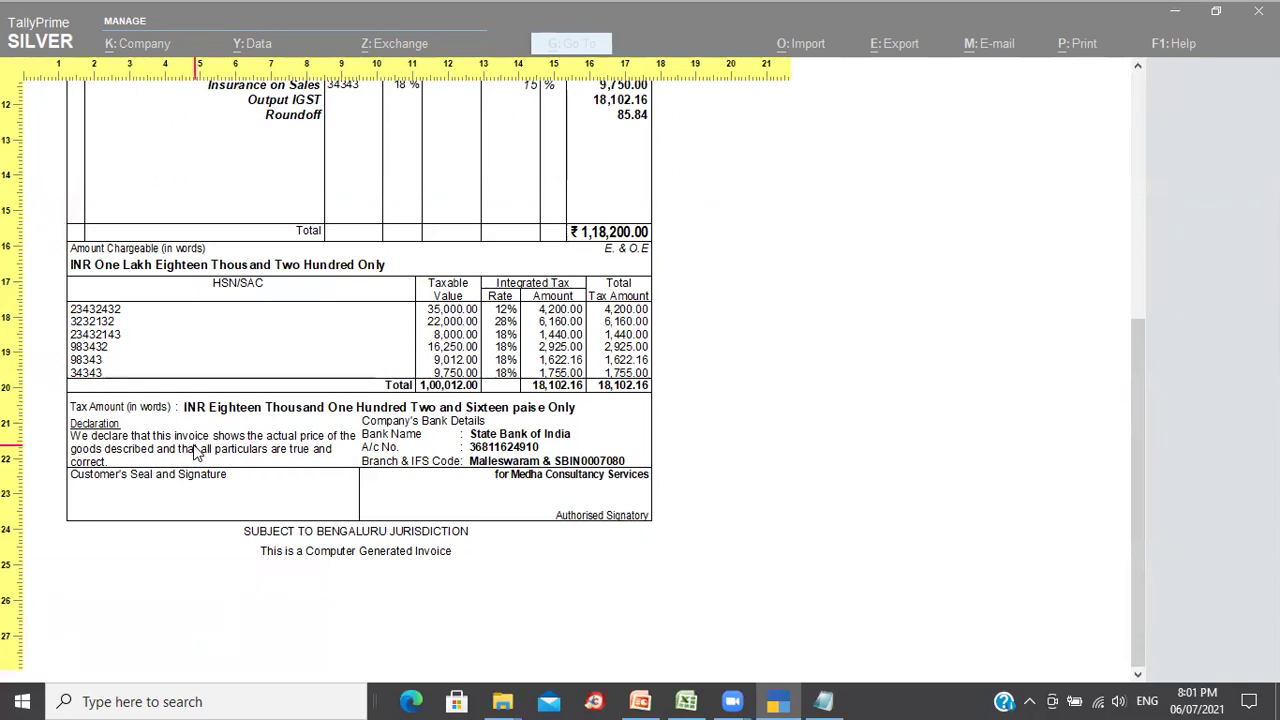
pyautogui.hotkey('alt', 'z')
pyautogui.press('Escape')
pyautogui.press('Escape')
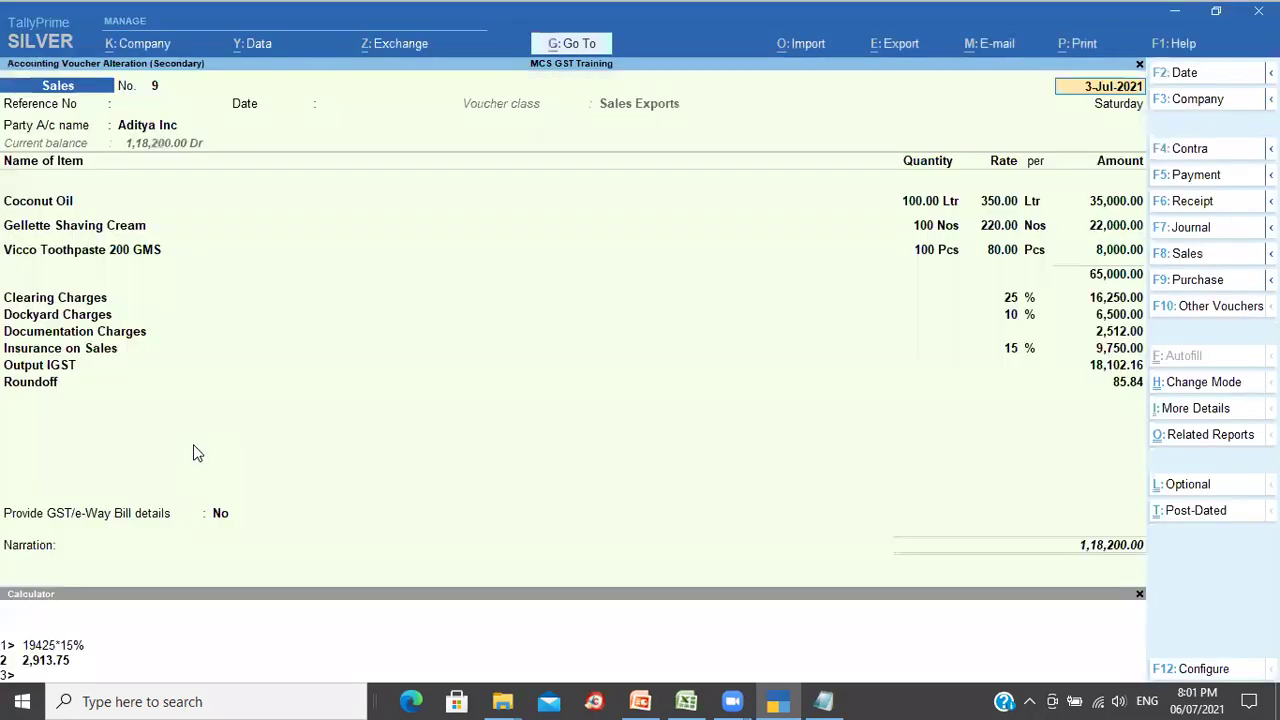
pyautogui.press('Escape')
pyautogui.press('Escape')
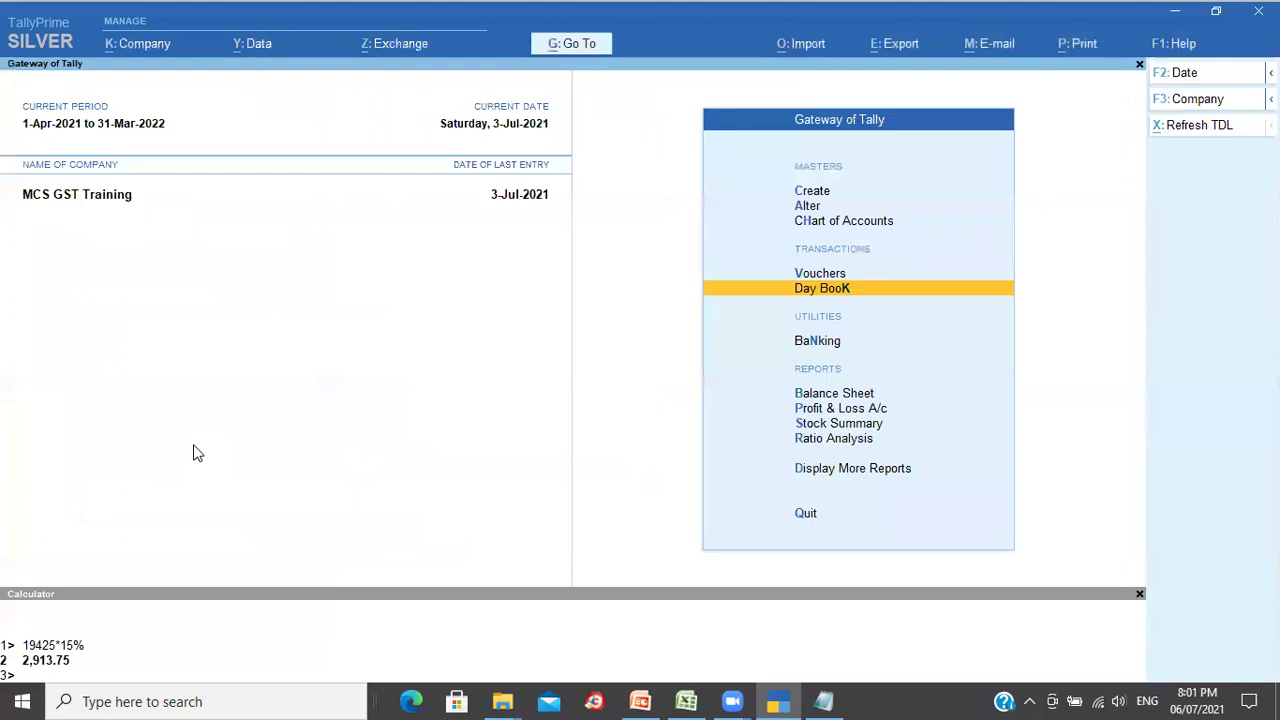
# Step: Bring up the Sales voucher type's alteration screen again to reach its declaration option
pyautogui.press('Up')
pyautogui.press('Up')
pyautogui.press('Up')
pyautogui.press('Return')
pyautogui.press('Down')
pyautogui.press('Down')
pyautogui.press('Down')
pyautogui.press('Down')
pyautogui.press('Return')
pyautogui.write('Sa')
pyautogui.press('Return')
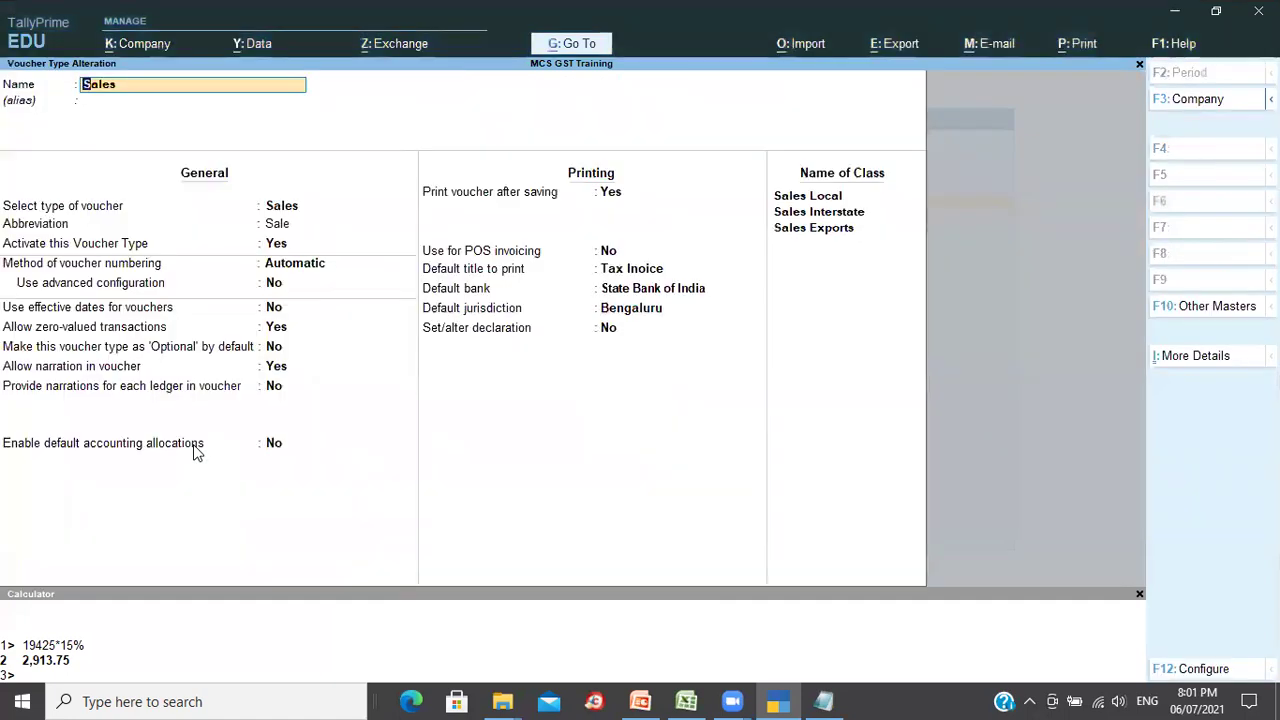
# Step: Set the Sales voucher type's Set/alter declaration option to Yes to view the declaration text, and quit the alteration without saving
pyautogui.click(609, 333)
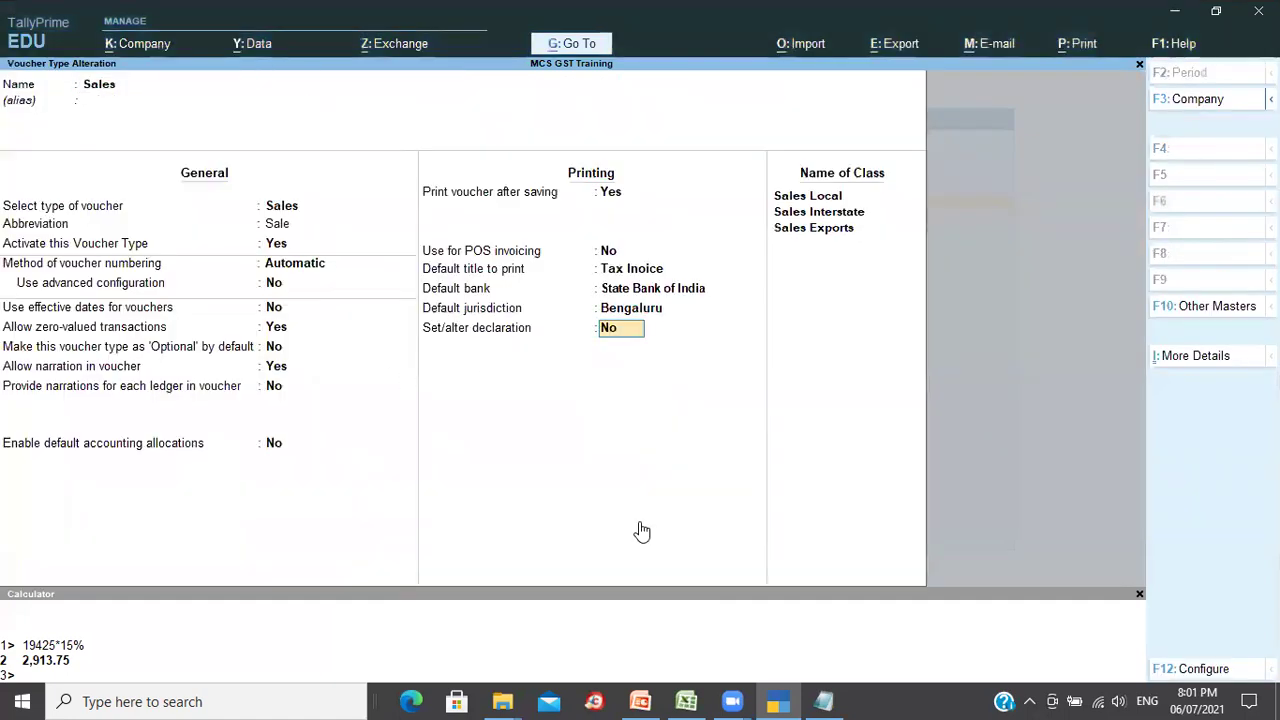
pyautogui.write('y')
pyautogui.press('Return')
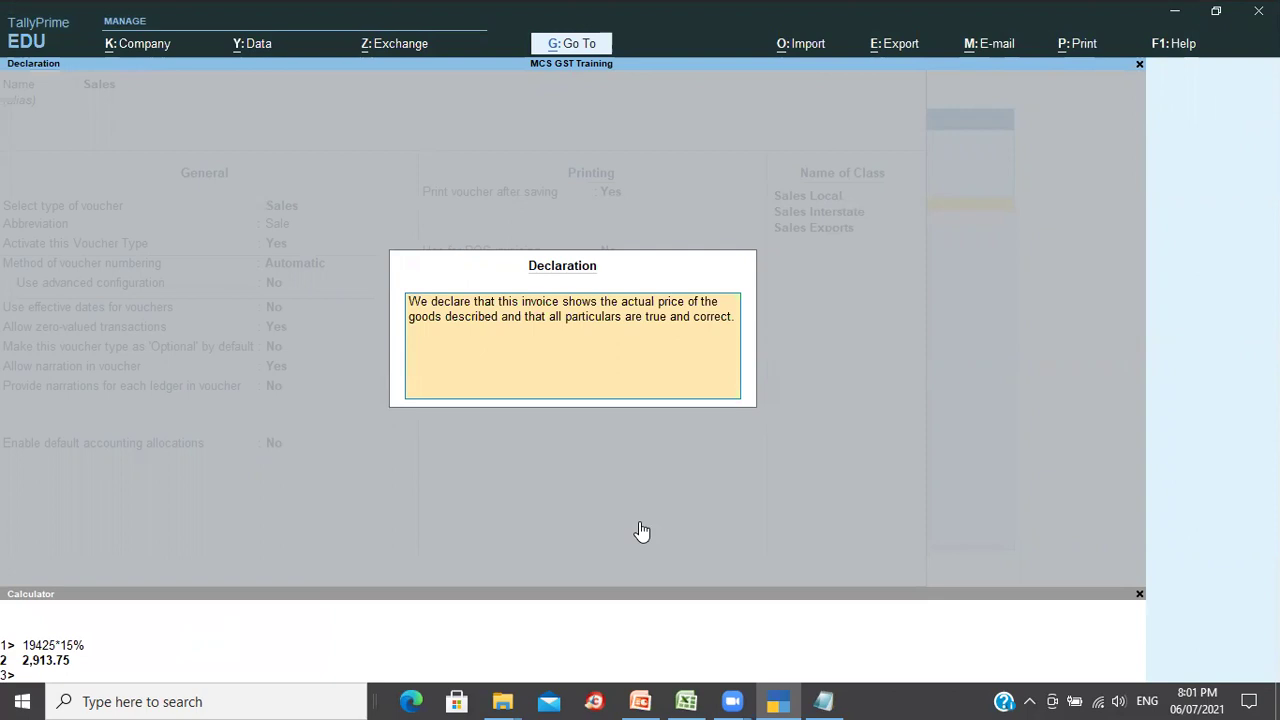
pyautogui.press('Escape')
pyautogui.press('Escape')
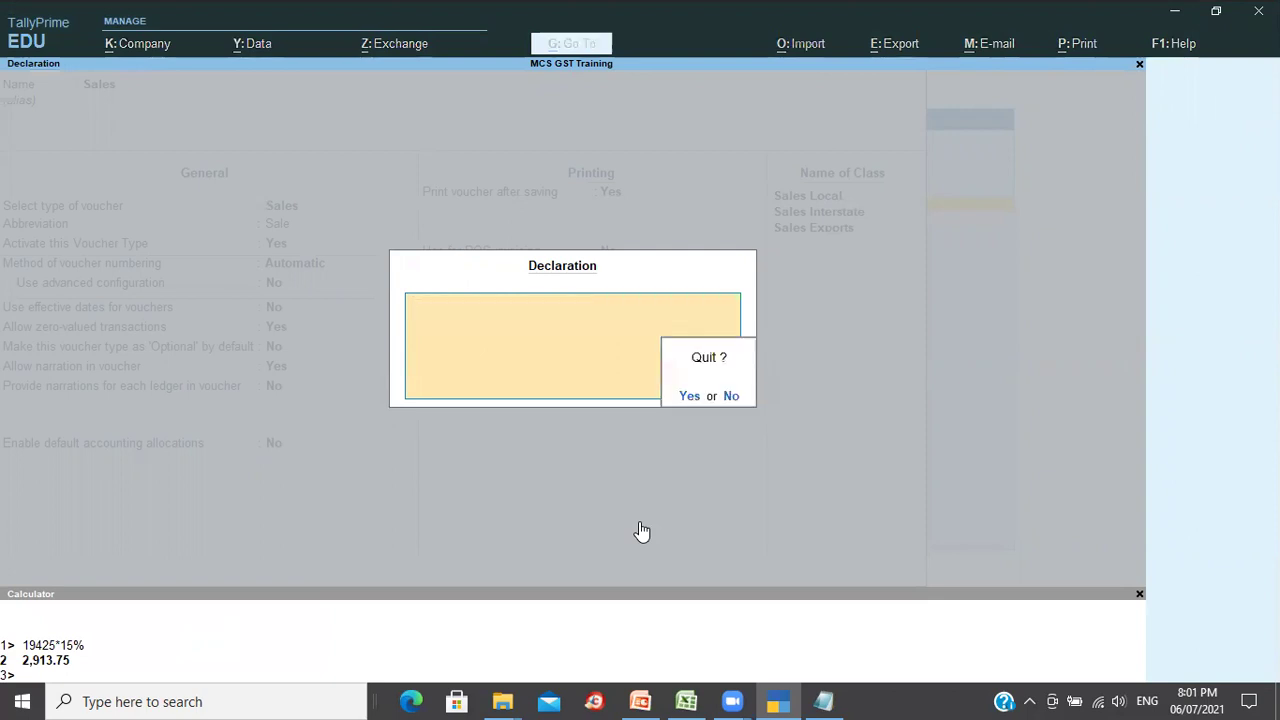
pyautogui.press('Return')
pyautogui.press('Escape')
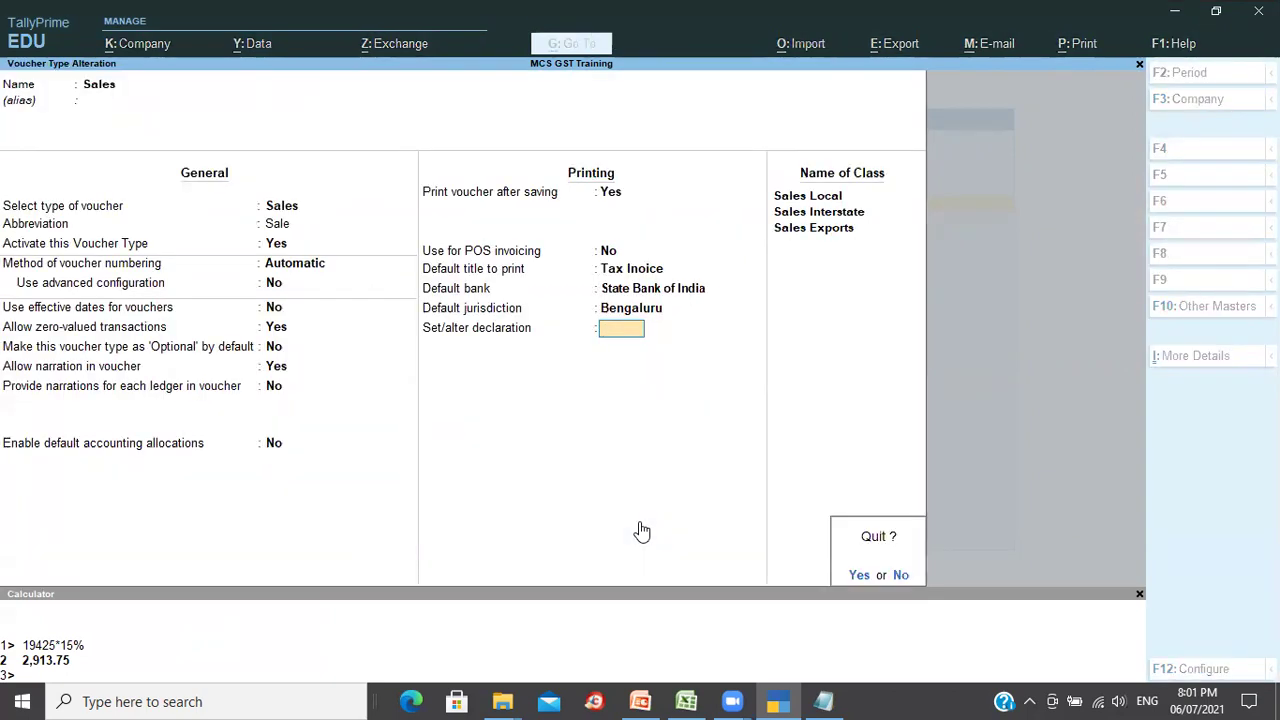
pyautogui.press('Return')
pyautogui.press('Escape')
pyautogui.press('Escape')
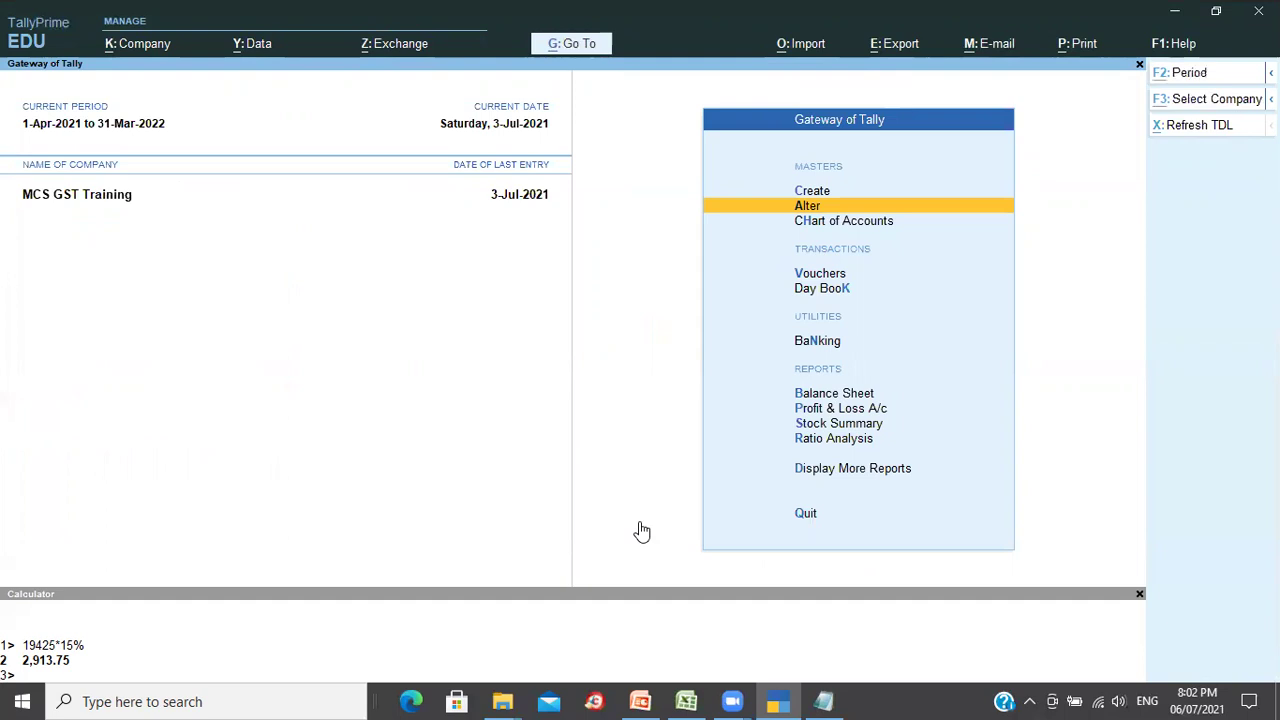
# Step: Switch to PowerPoint and present the Any Questions slide as a full-screen slide show
pyautogui.hotkey('alt', 'Tab')
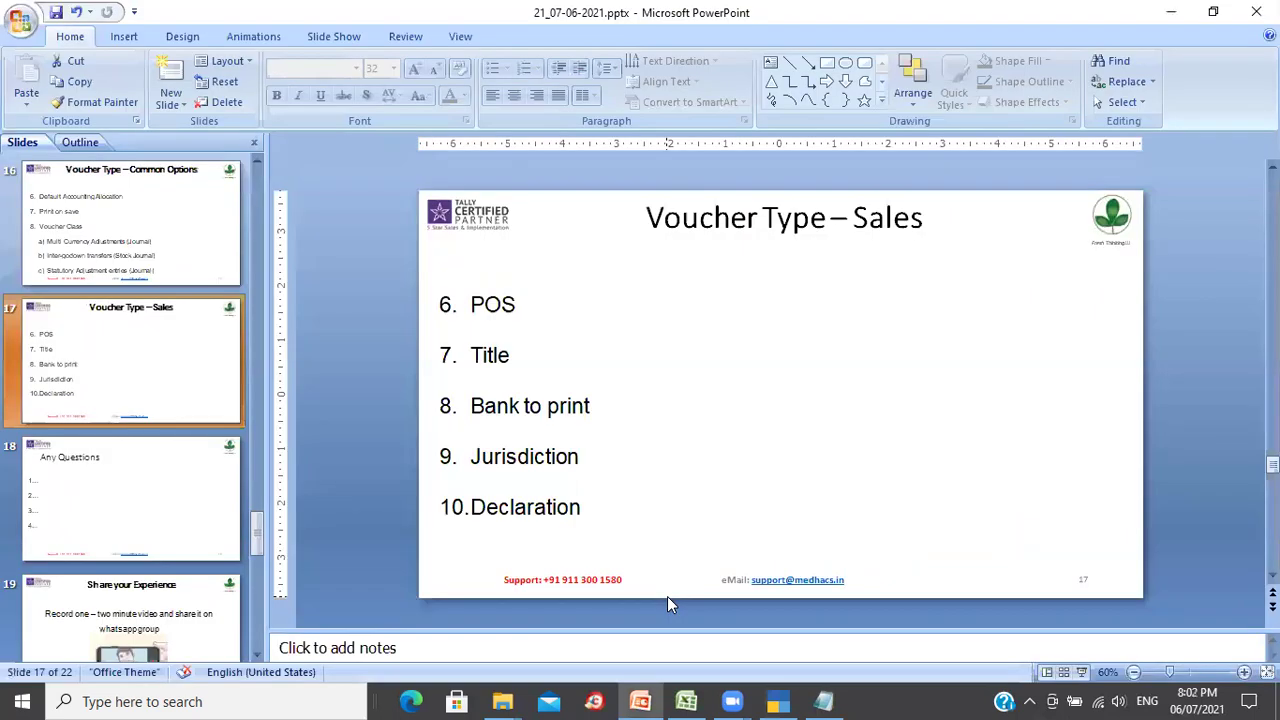
pyautogui.press('pagedown')
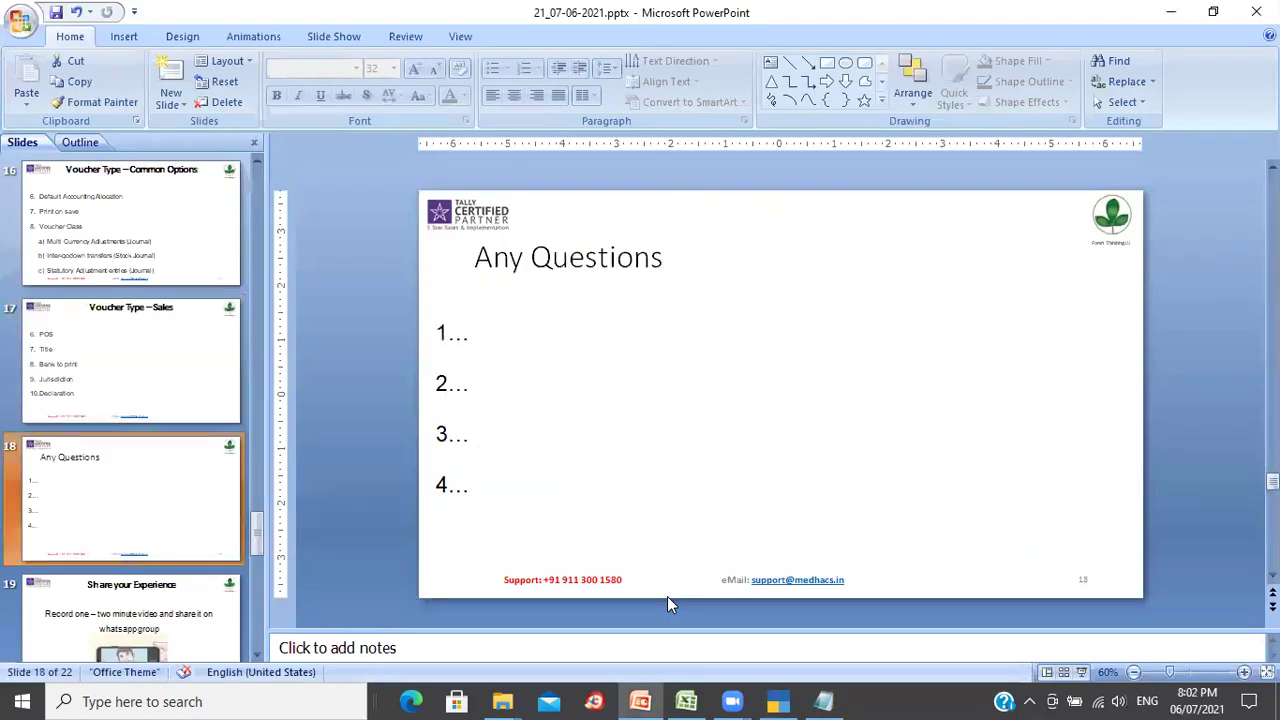
pyautogui.hotkey('alt', 'Tab')
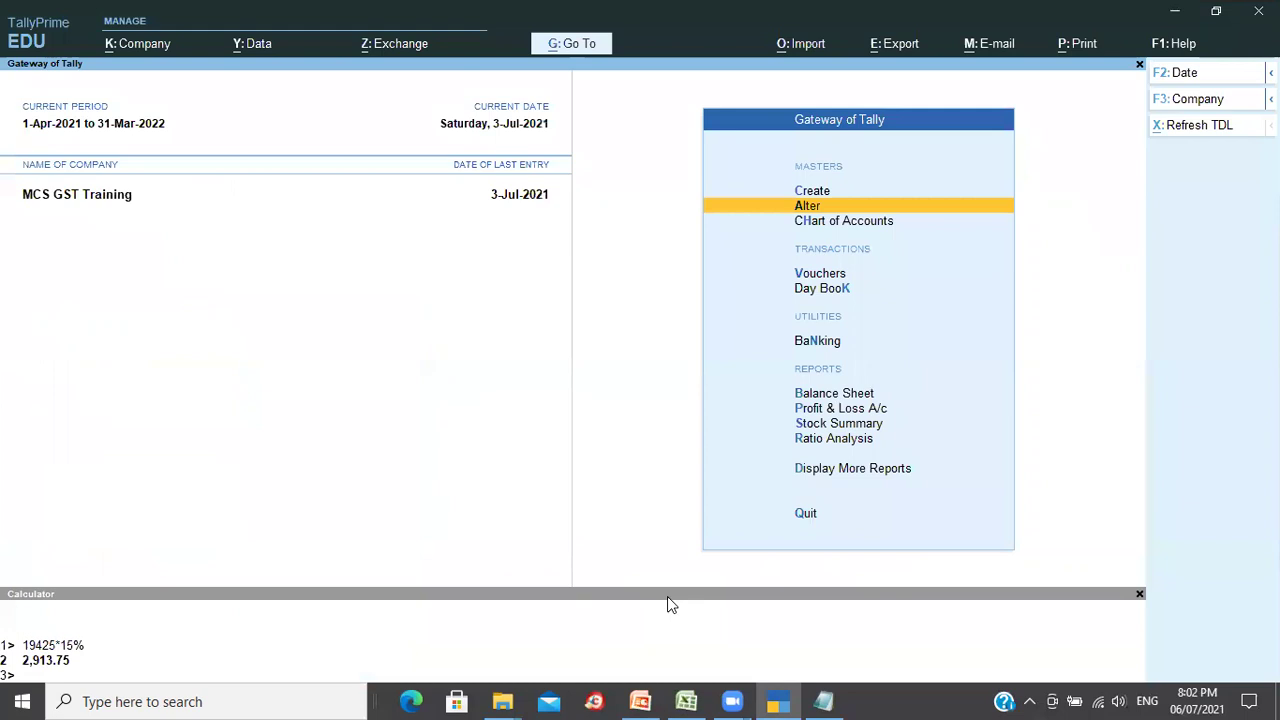
pyautogui.hotkey('alt', 'Tab')
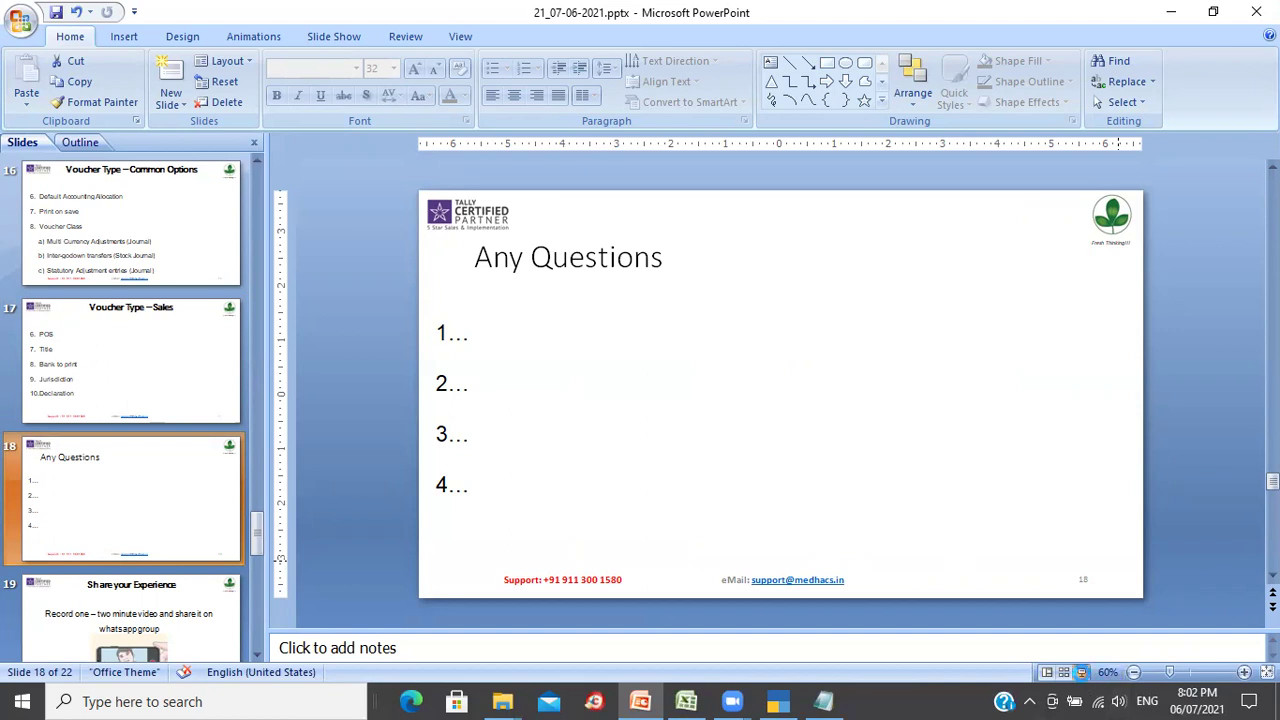
pyautogui.click(1081, 672)
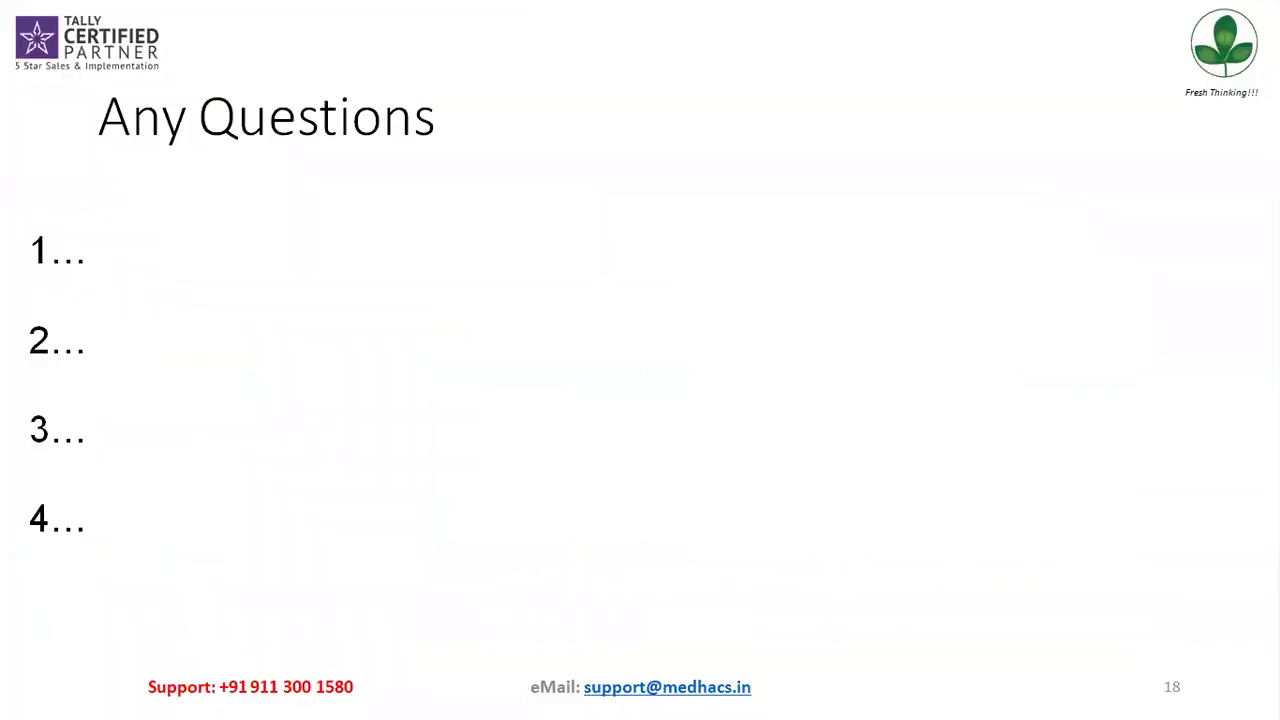